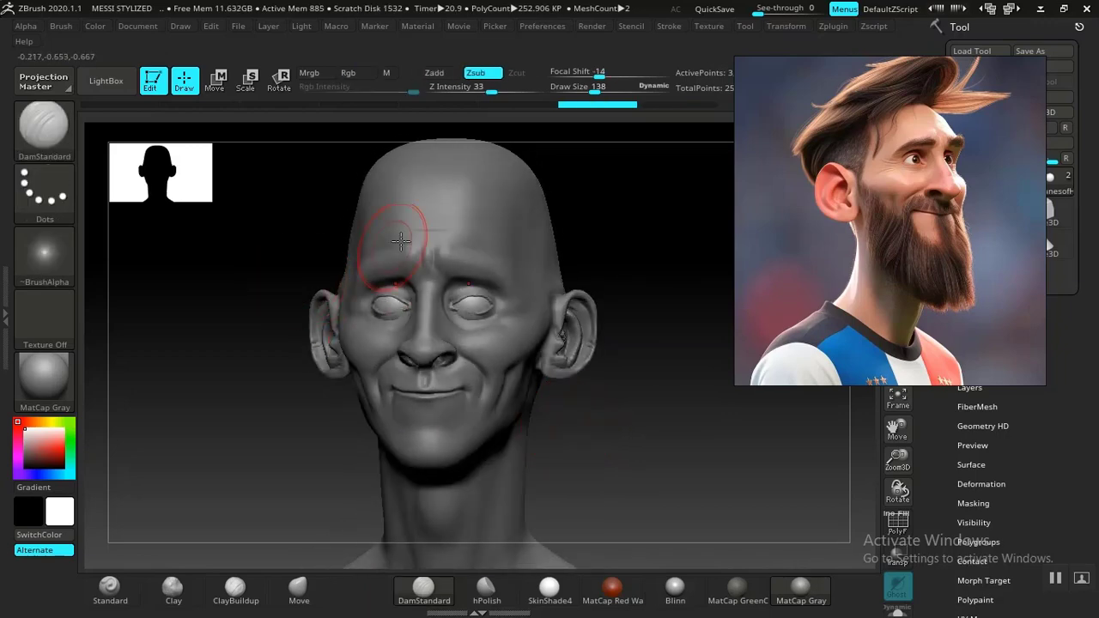
Step: Step forward to the newest undo-history state and lower the perspective camera's crop factor
click(689, 106)
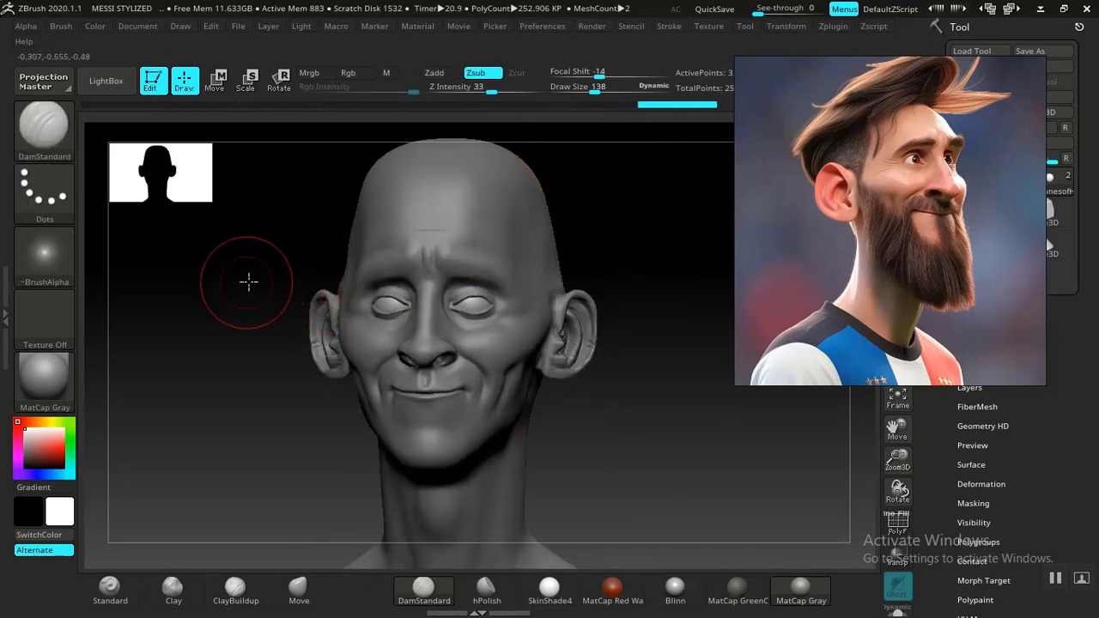
drag(248, 282, 255, 278)
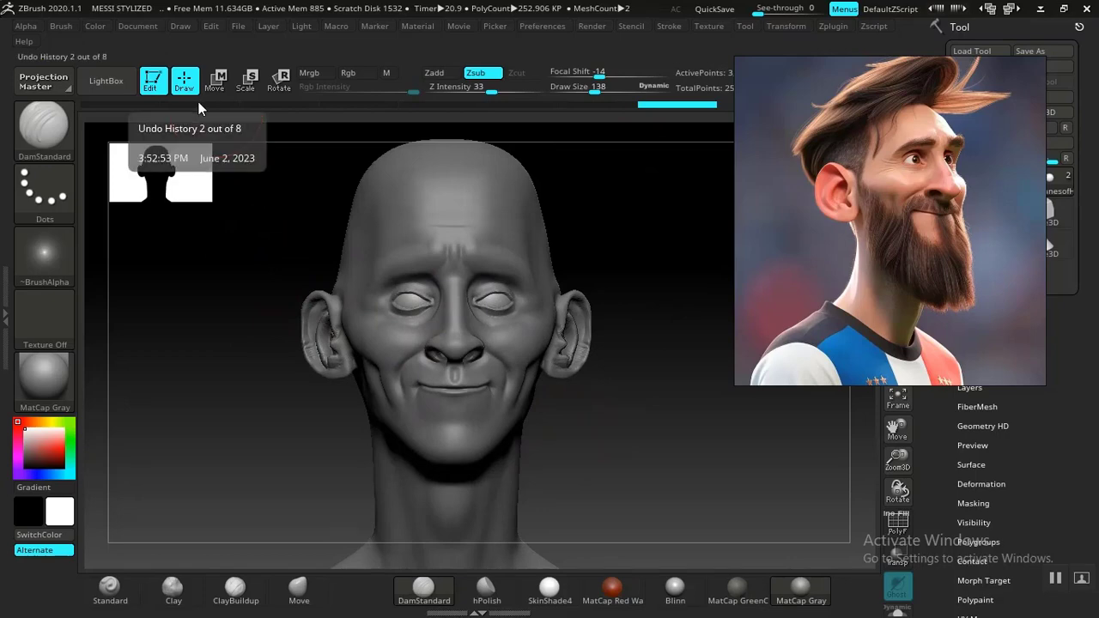
click(179, 26)
drag(181, 365, 181, 268)
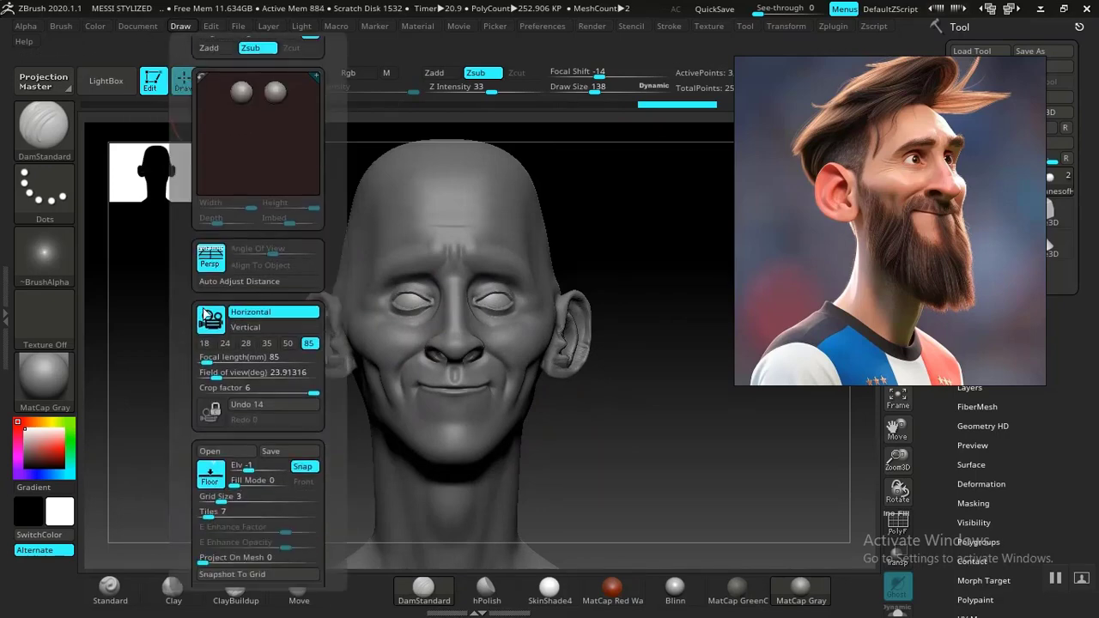
click(258, 390)
drag(258, 391, 203, 396)
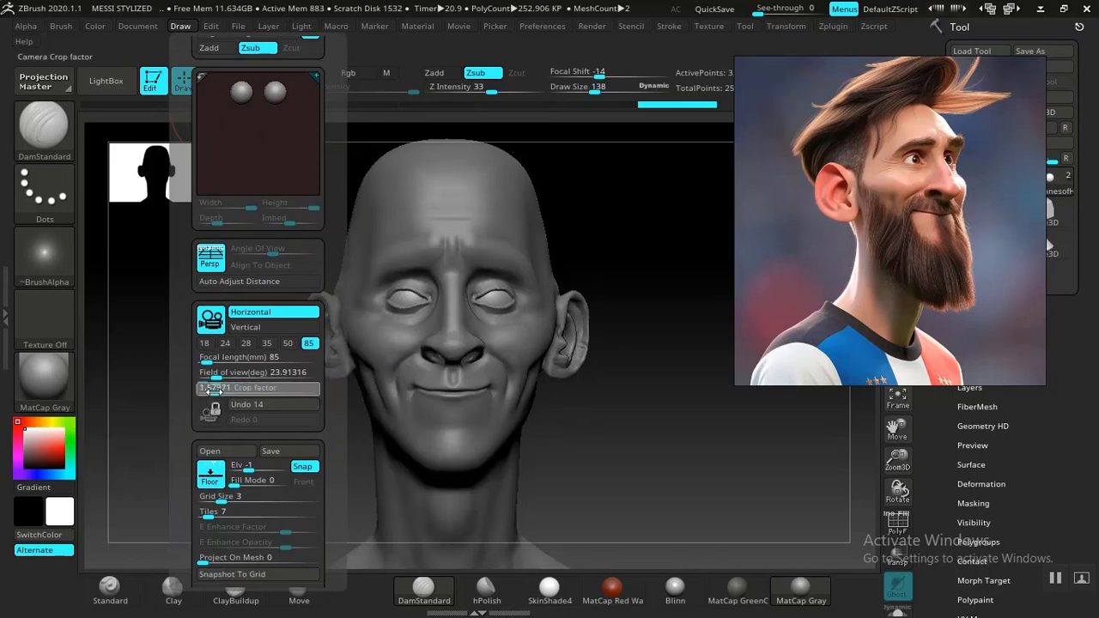
Step: Make the head the active subtool, check its polygon wireframe and lower its subdivision level
mouse_move(616, 470)
mouse_down()
mouse_move(667, 473)
mouse_move(628, 471)
mouse_move(650, 453)
mouse_move(645, 424)
mouse_move(673, 455)
mouse_move(633, 424)
mouse_move(643, 449)
mouse_move(629, 463)
mouse_move(682, 456)
mouse_move(635, 443)
mouse_move(605, 395)
mouse_move(607, 348)
mouse_move(609, 442)
mouse_move(596, 444)
mouse_up()
alt+click(488, 445)
key(shift+f)
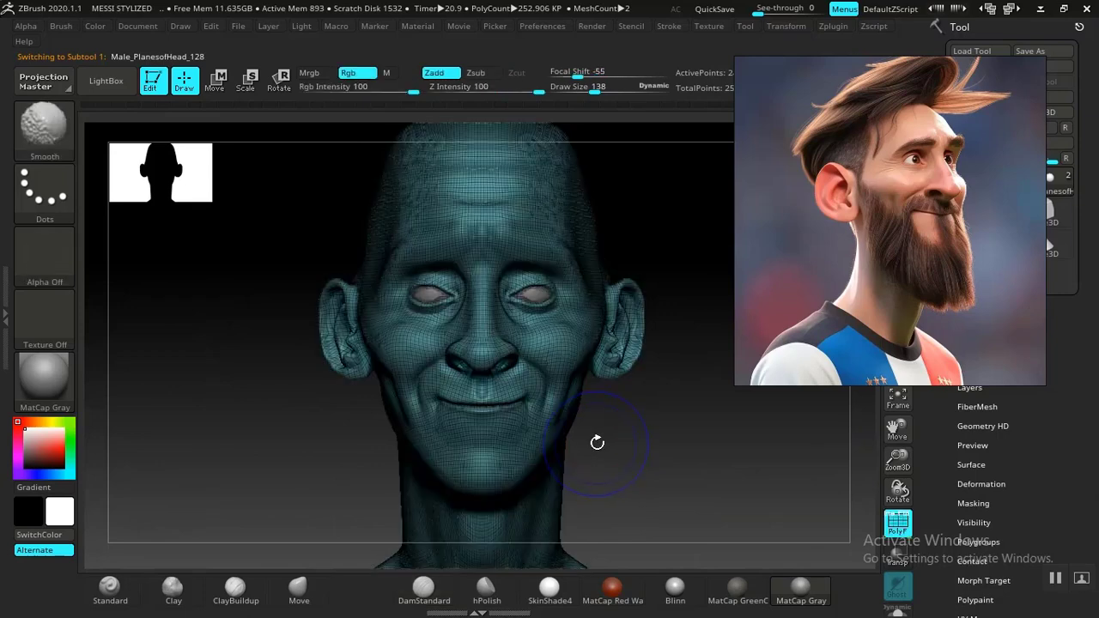
key(shift+f)
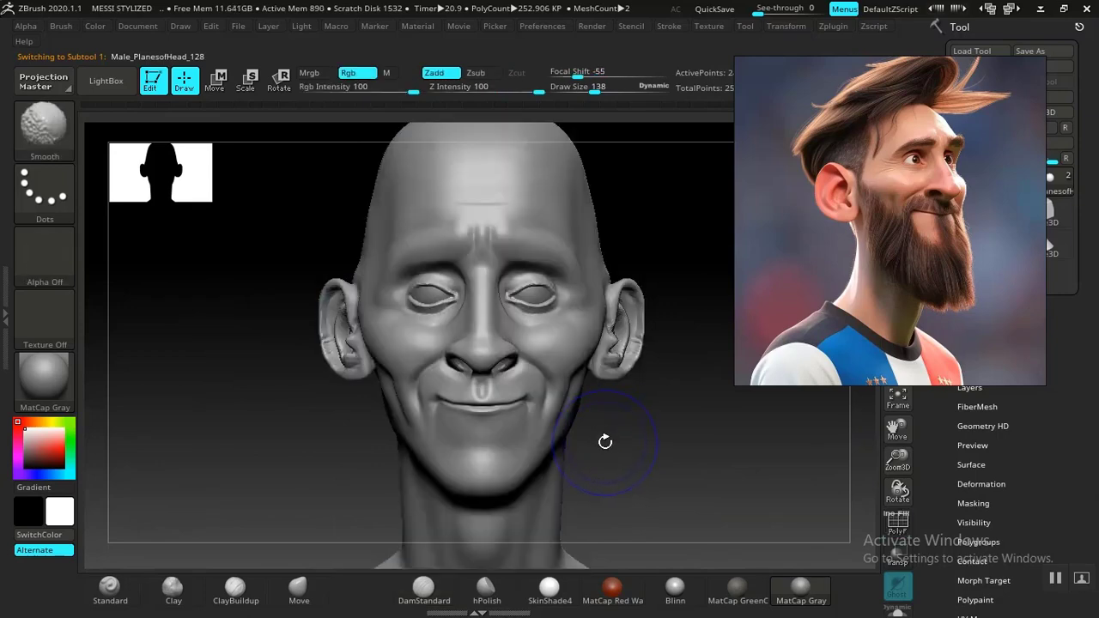
key(shift+d)
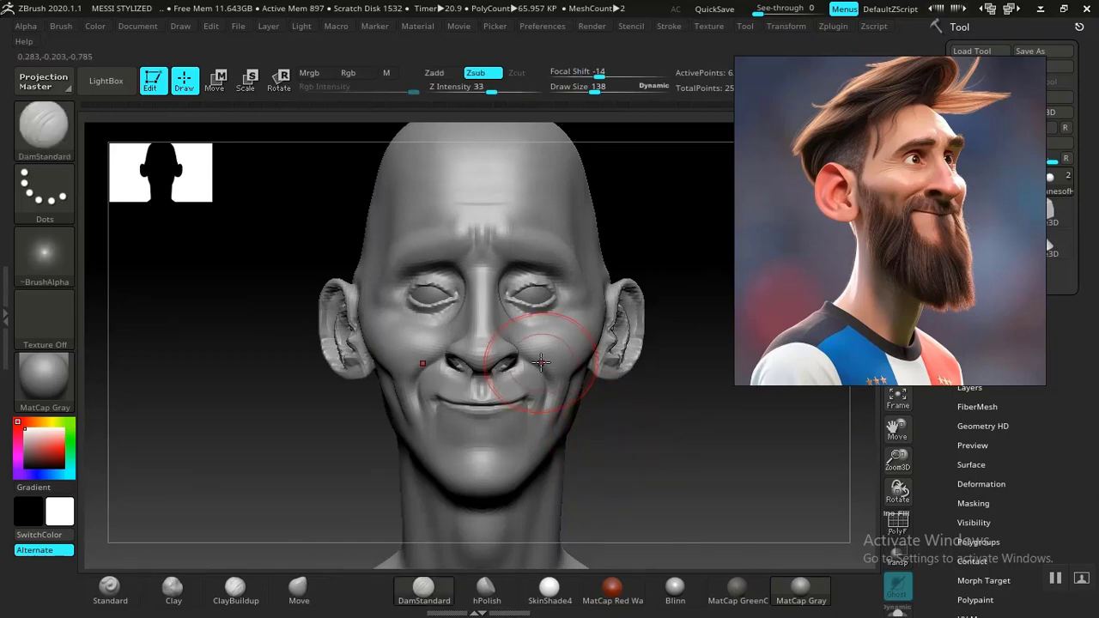
Step: Reshape the sides of the cheeks and the jaw with the Move brush at draw size 318
key(bracketright)
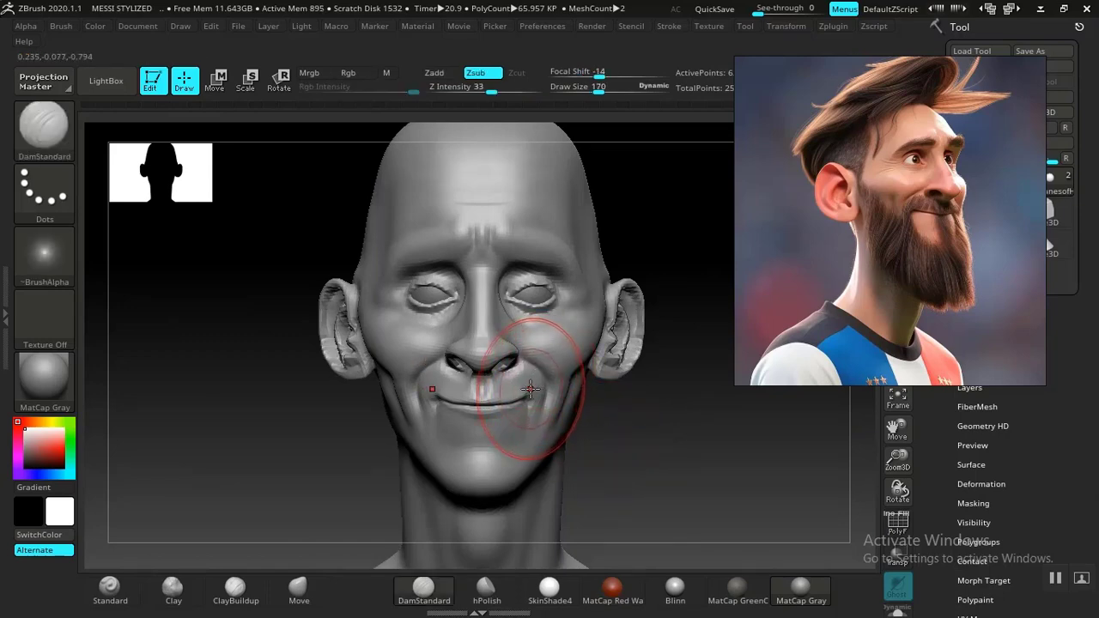
key(bracketright)
key(bracketright)
key(bracketright)
key(bracketright)
key(bracketright)
key(bracketright)
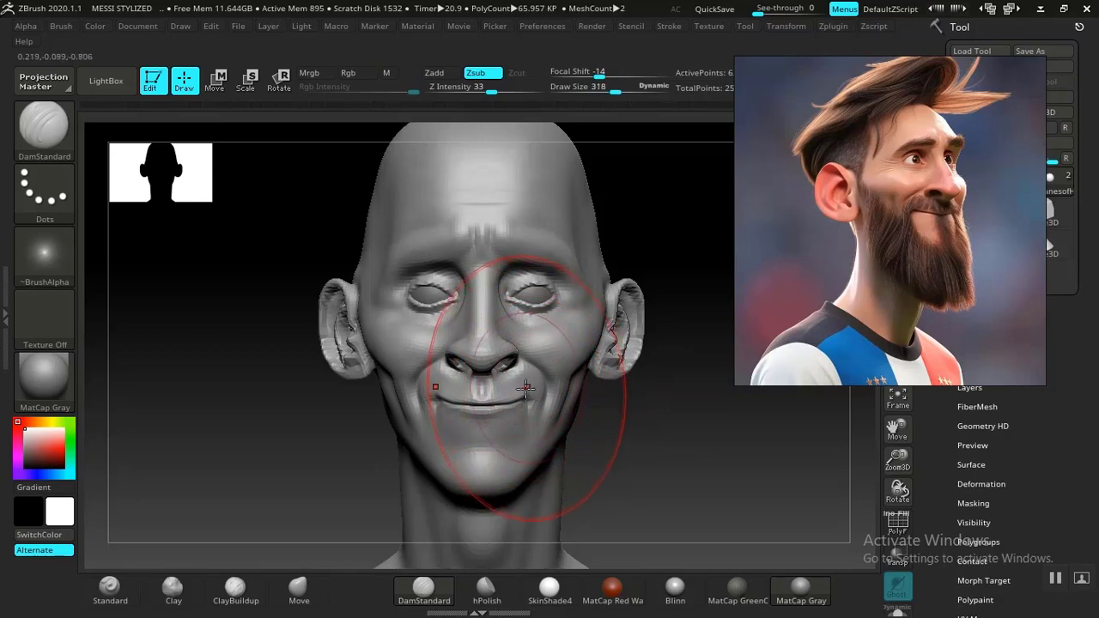
click(298, 587)
drag(630, 425, 614, 385)
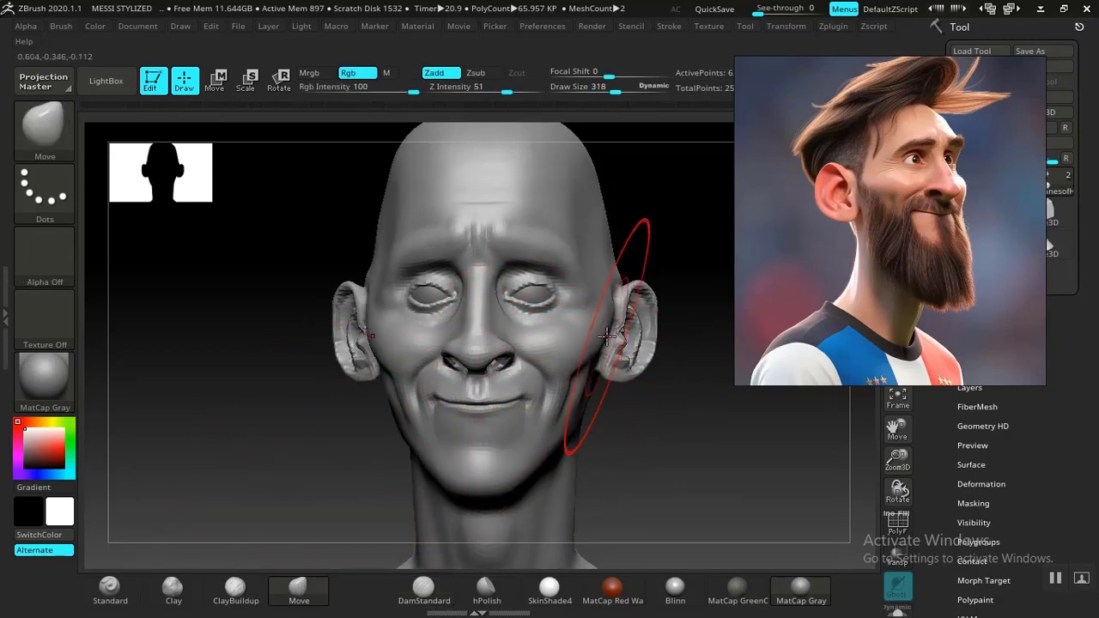
drag(600, 337, 597, 342)
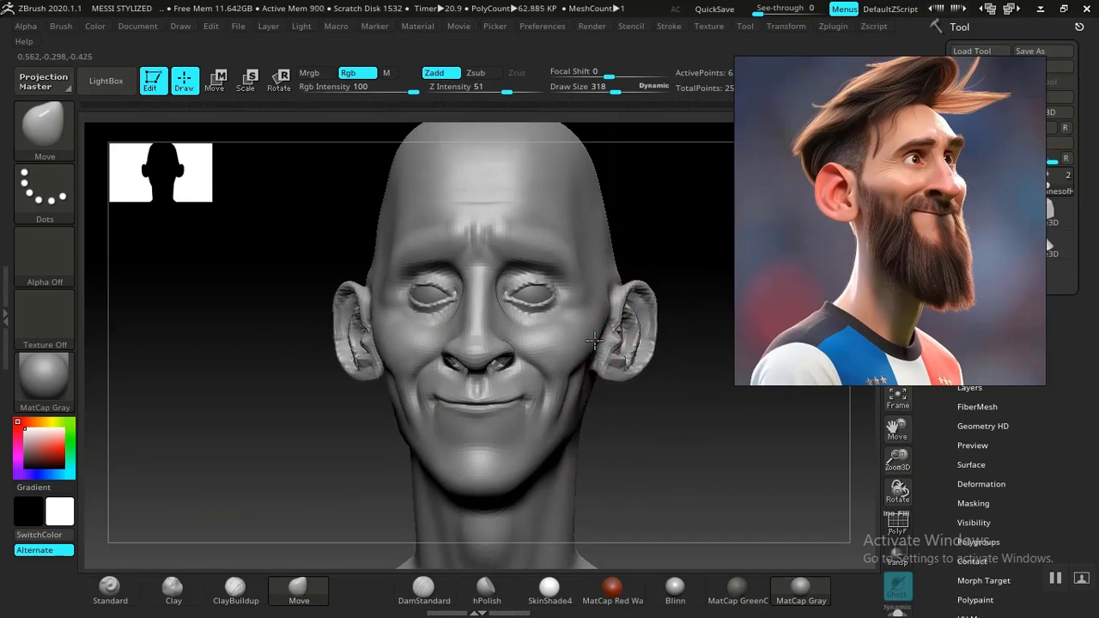
drag(629, 407, 643, 400)
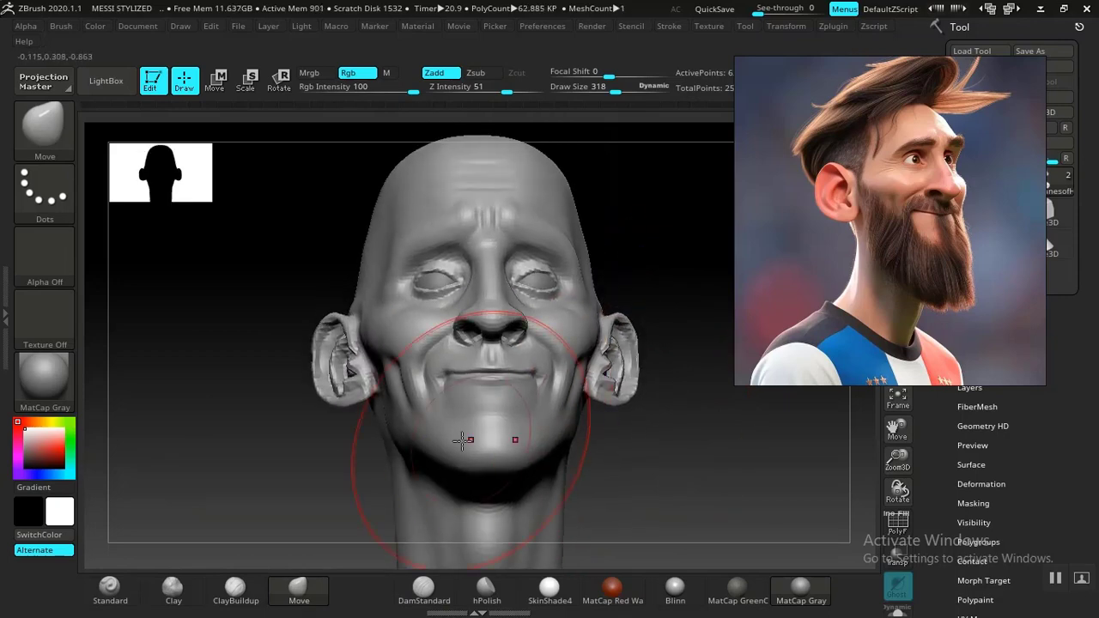
drag(409, 417, 412, 420)
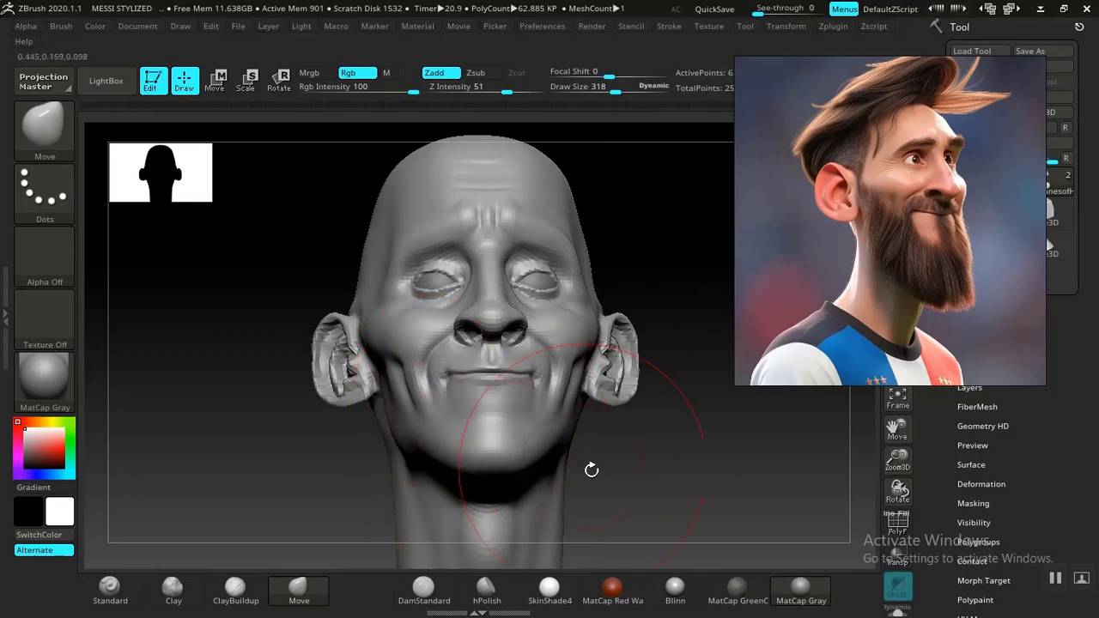
Step: Refine the sides and back of the skull with the Move brush at draw size 244
drag(592, 470, 640, 528)
mouse_move(660, 475)
mouse_down()
mouse_move(658, 446)
mouse_move(638, 435)
mouse_move(667, 484)
mouse_move(695, 464)
mouse_move(693, 442)
mouse_up()
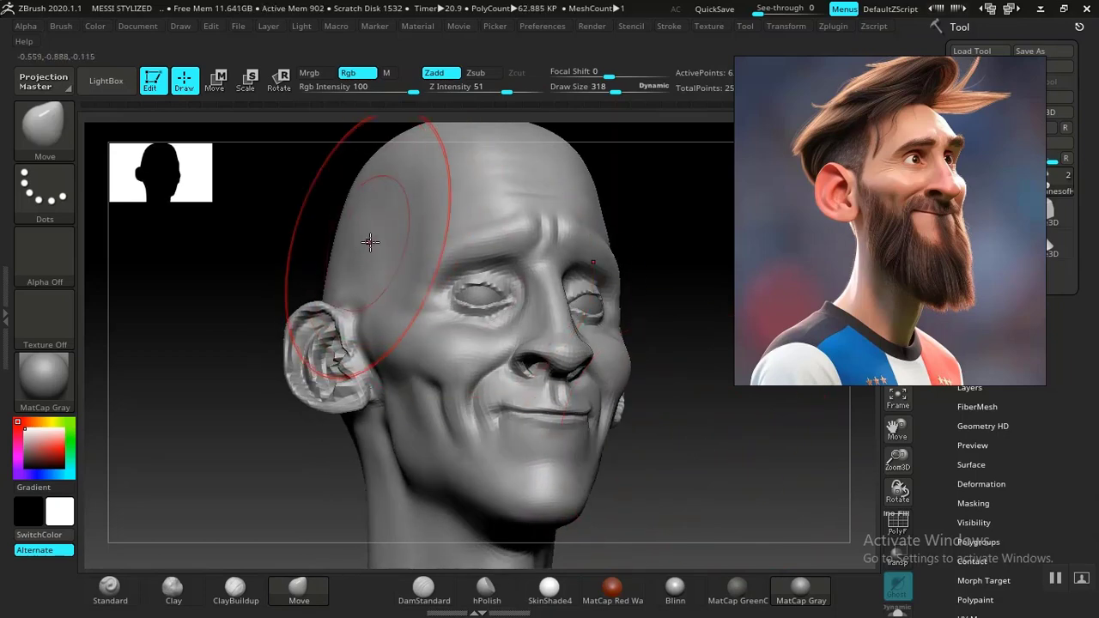
key(space)
drag(407, 215, 411, 214)
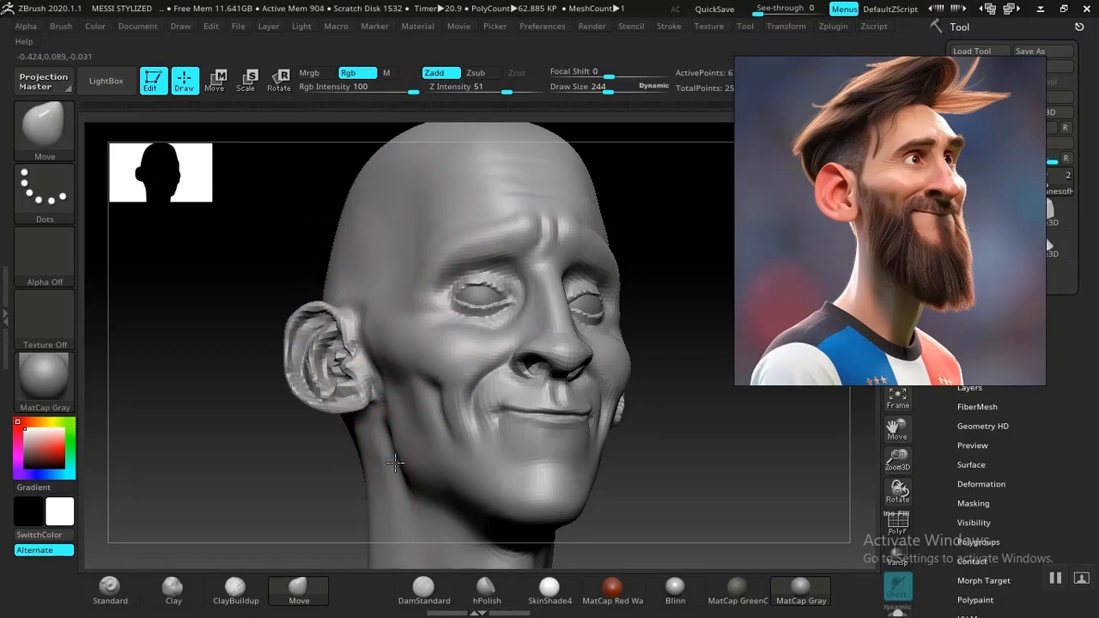
mouse_move(690, 510)
alt+mouse_down()
mouse_move(601, 454)
mouse_move(584, 464)
mouse_move(594, 409)
mouse_move(650, 473)
mouse_move(554, 309)
mouse_move(552, 284)
mouse_move(539, 292)
alt+mouse_up()
key(shift)
alt+drag(674, 455, 648, 383)
mouse_move(649, 382)
shift+mouse_down()
mouse_move(668, 431)
mouse_move(660, 410)
mouse_move(664, 471)
mouse_move(689, 432)
mouse_move(679, 381)
mouse_move(718, 376)
mouse_move(770, 393)
mouse_move(533, 387)
mouse_move(253, 349)
mouse_move(370, 400)
mouse_move(354, 392)
shift+mouse_up()
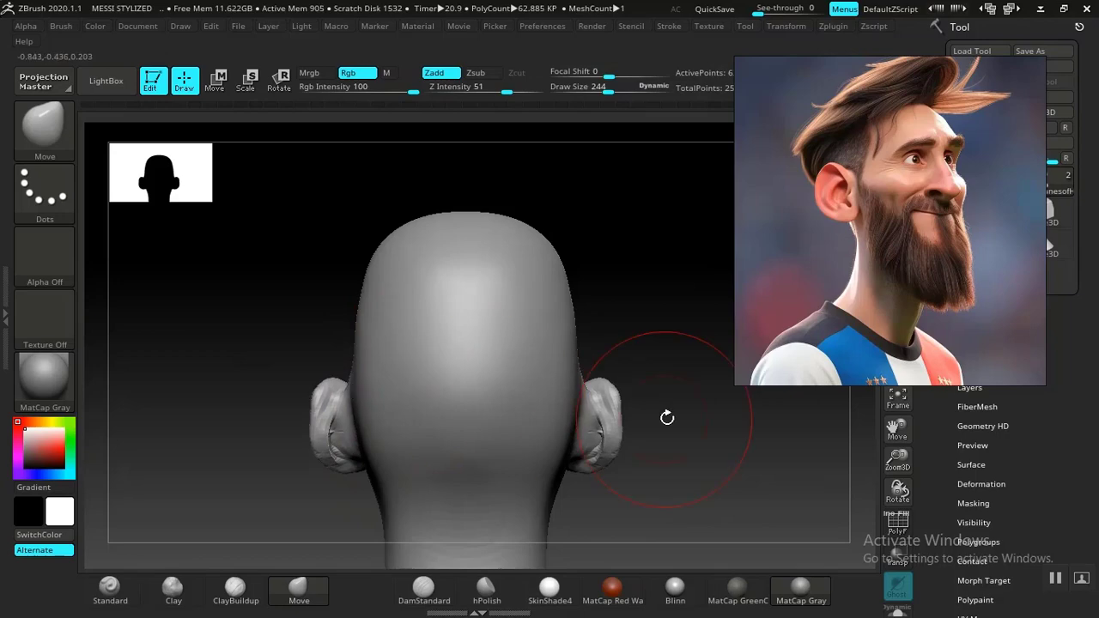
Step: Adjust the jawline and the temple area in front of the ear with the Move brush
drag(667, 417, 536, 449)
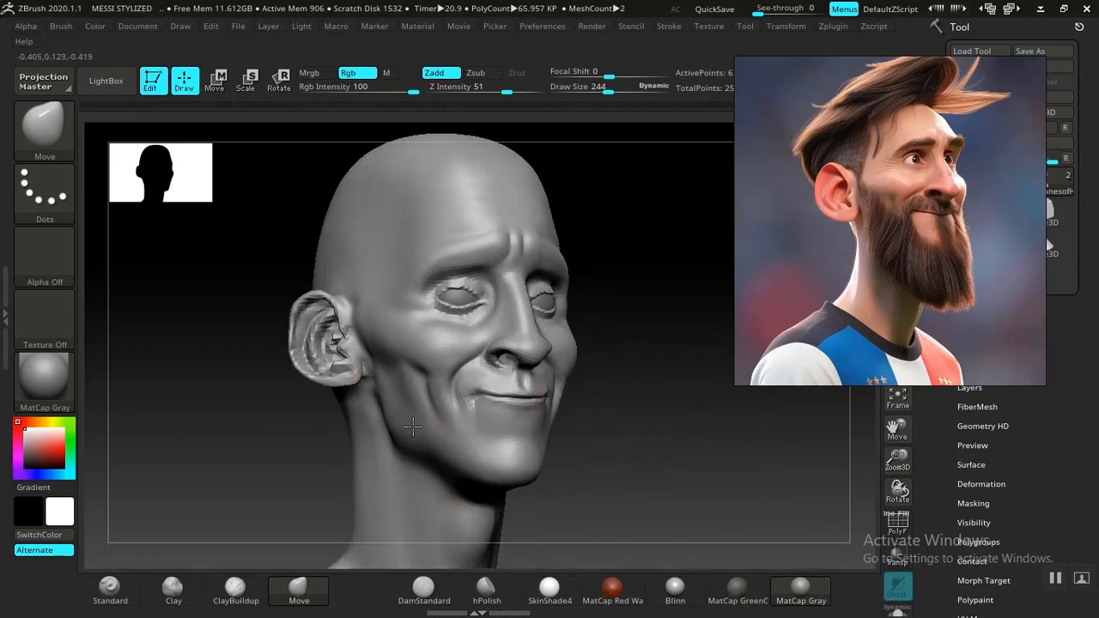
drag(584, 463, 460, 461)
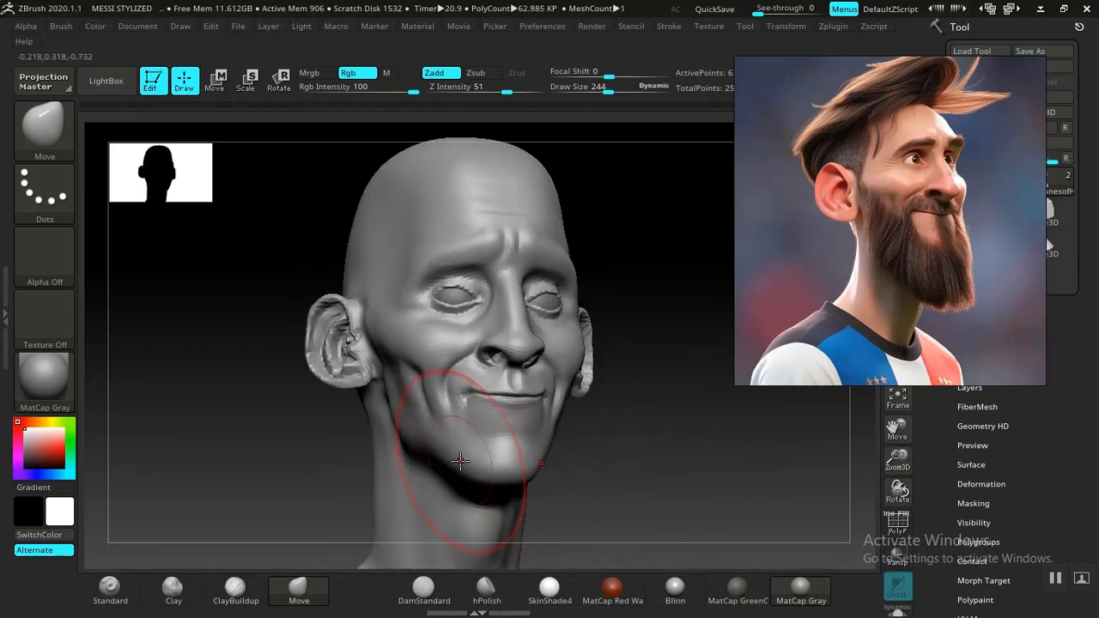
drag(592, 451, 650, 461)
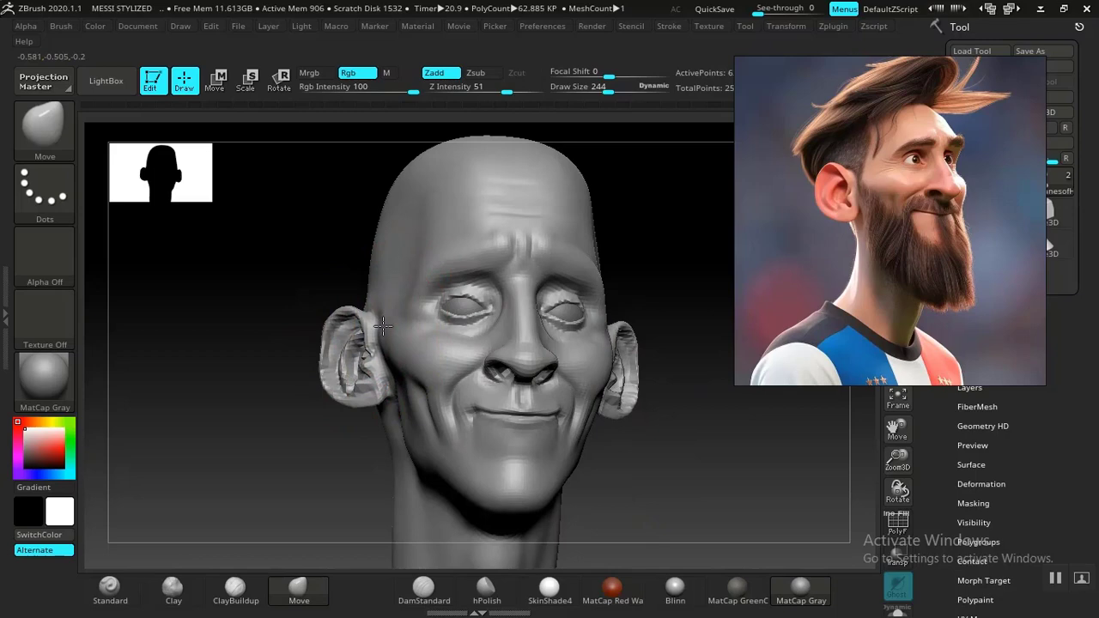
mouse_move(649, 429)
alt+mouse_down()
mouse_move(638, 461)
mouse_move(649, 466)
mouse_move(684, 435)
mouse_move(660, 430)
alt+mouse_up()
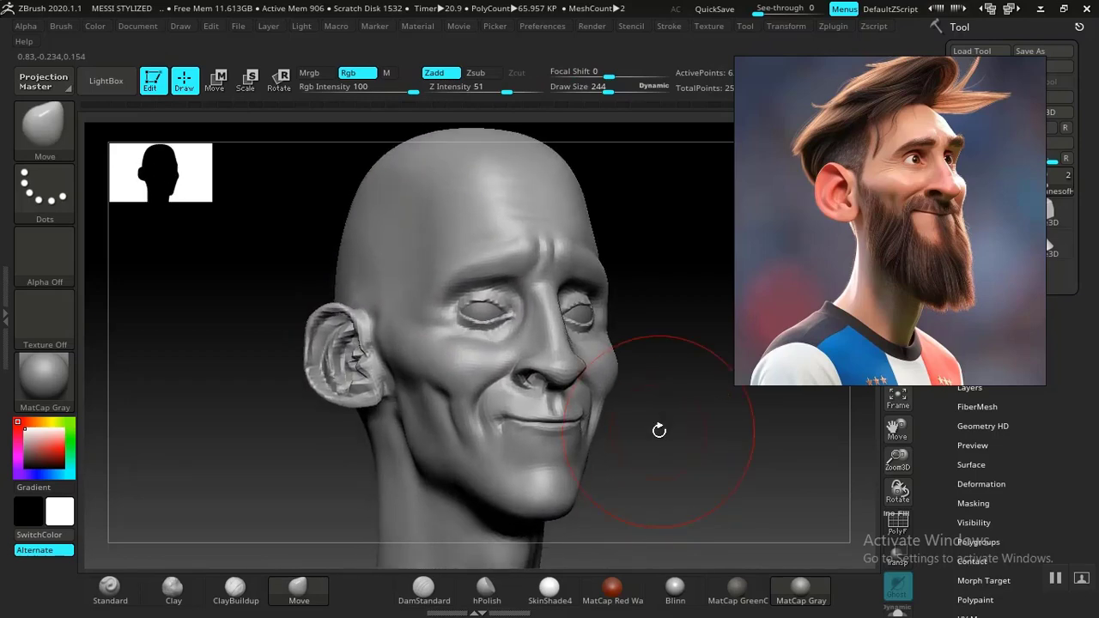
Step: Reshape the nostril edges with the Move brush at draw size 88
drag(653, 507, 709, 511)
key(p)
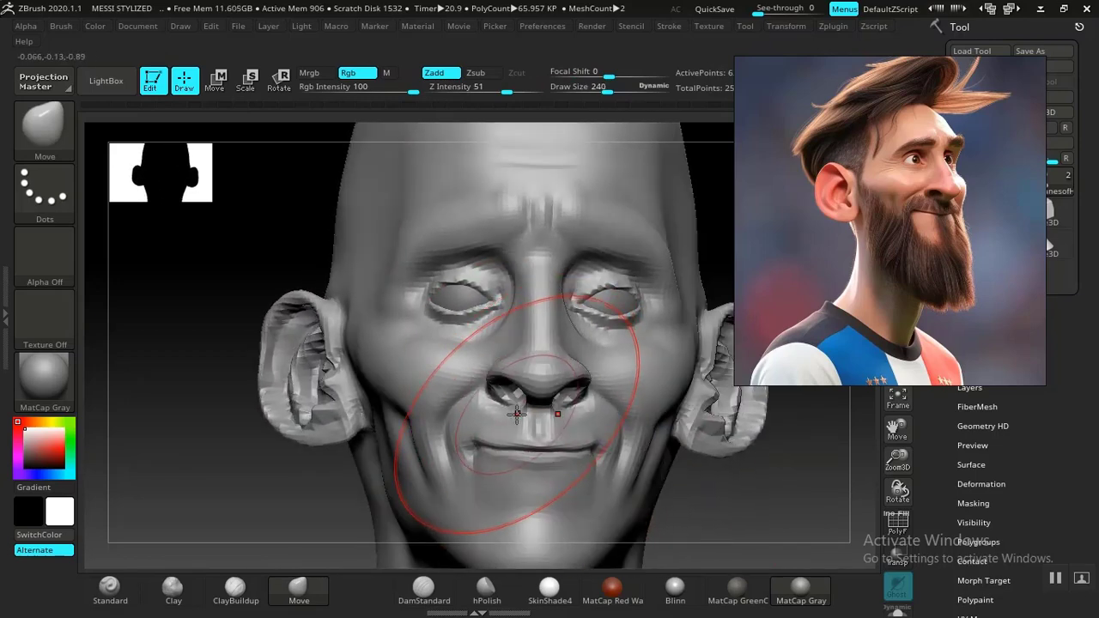
key(p)
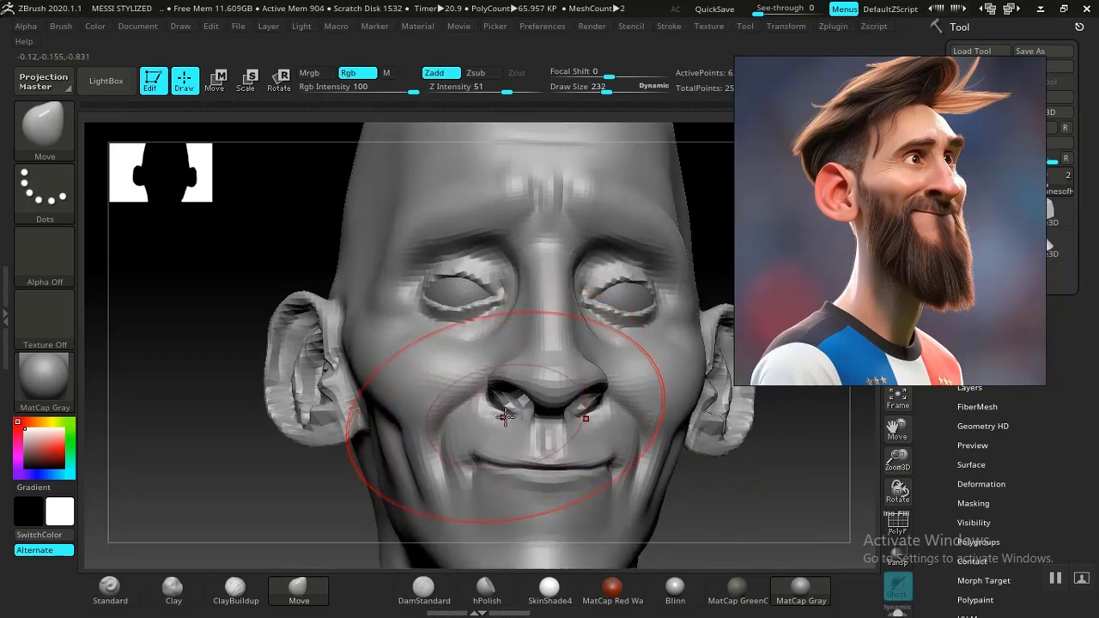
key(bracketleft)
key(bracketleft)
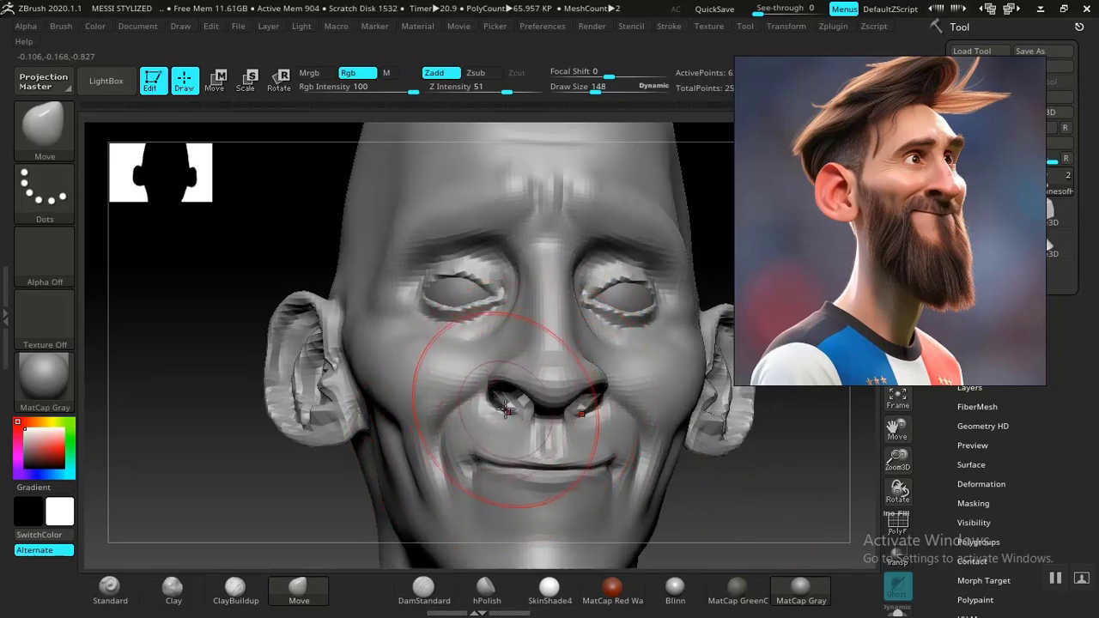
alt+drag(768, 511, 735, 484)
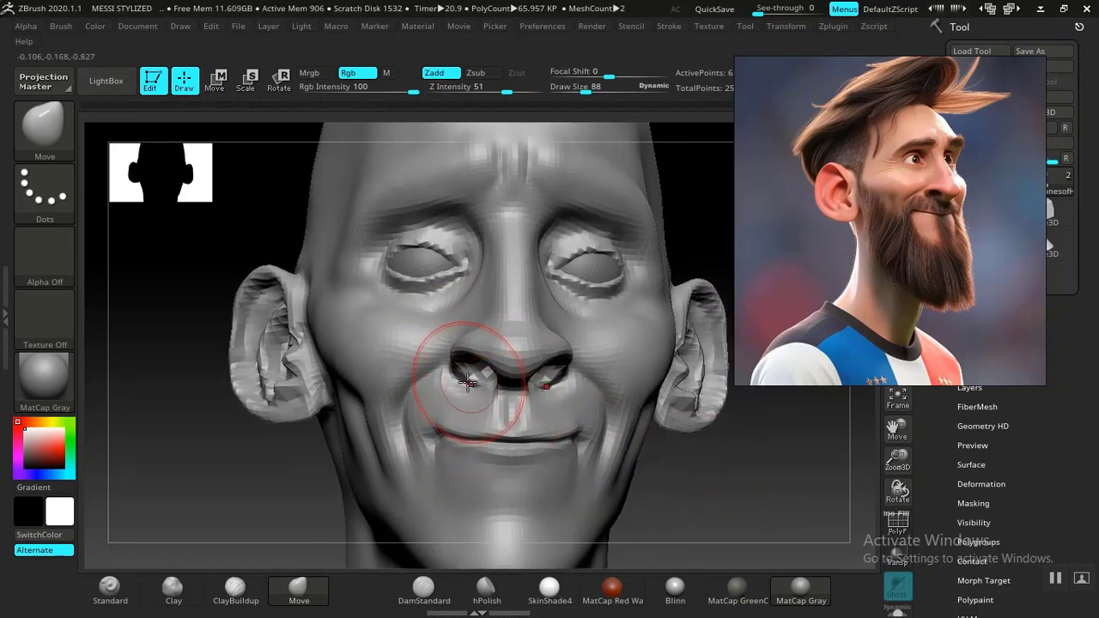
drag(470, 379, 472, 368)
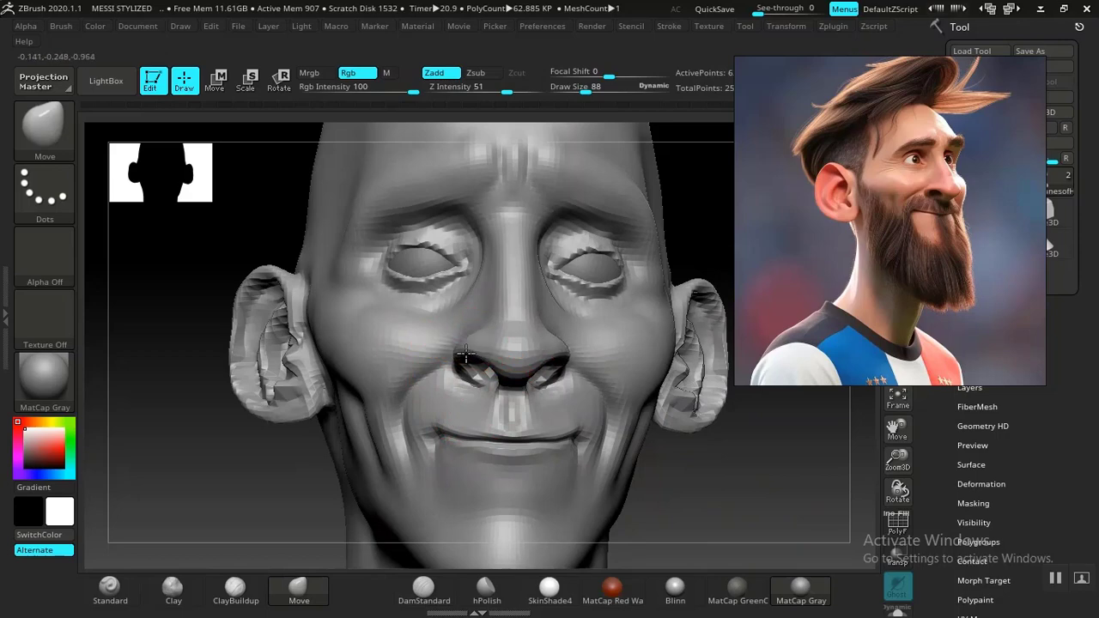
mouse_move(682, 456)
mouse_down()
mouse_move(753, 493)
mouse_move(647, 458)
mouse_move(692, 456)
mouse_move(696, 486)
mouse_up()
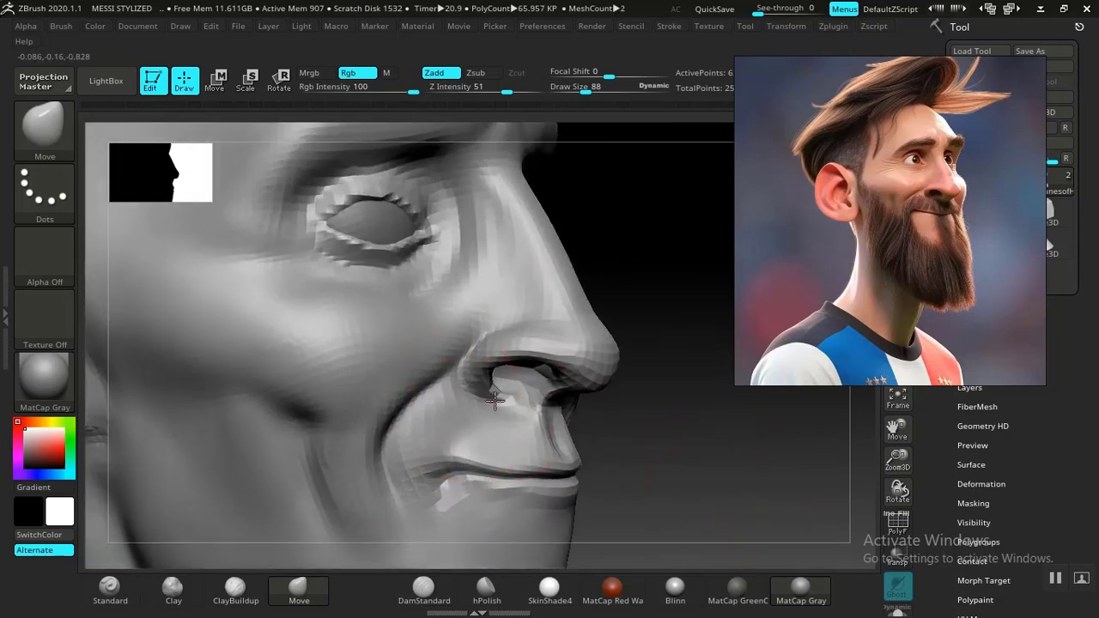
Step: Adjust the cheek below the eye and beside the nose with the Move brush
mouse_move(700, 488)
mouse_down()
mouse_move(687, 473)
mouse_move(695, 490)
mouse_move(622, 480)
mouse_move(730, 490)
mouse_move(628, 386)
mouse_move(675, 444)
mouse_move(656, 432)
mouse_move(660, 468)
mouse_up()
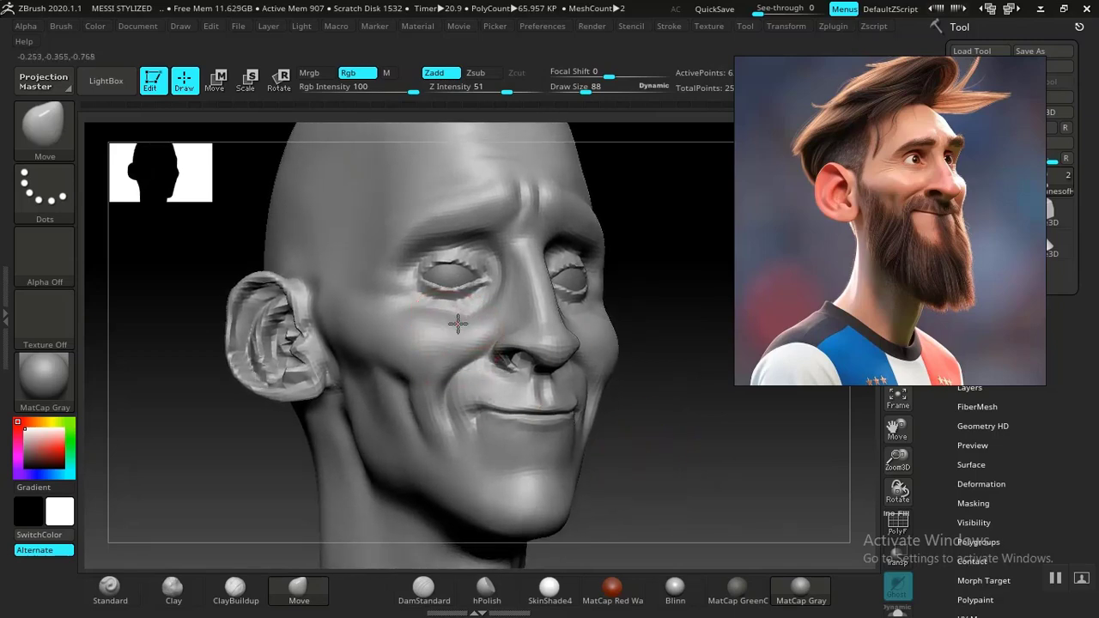
drag(458, 324, 468, 321)
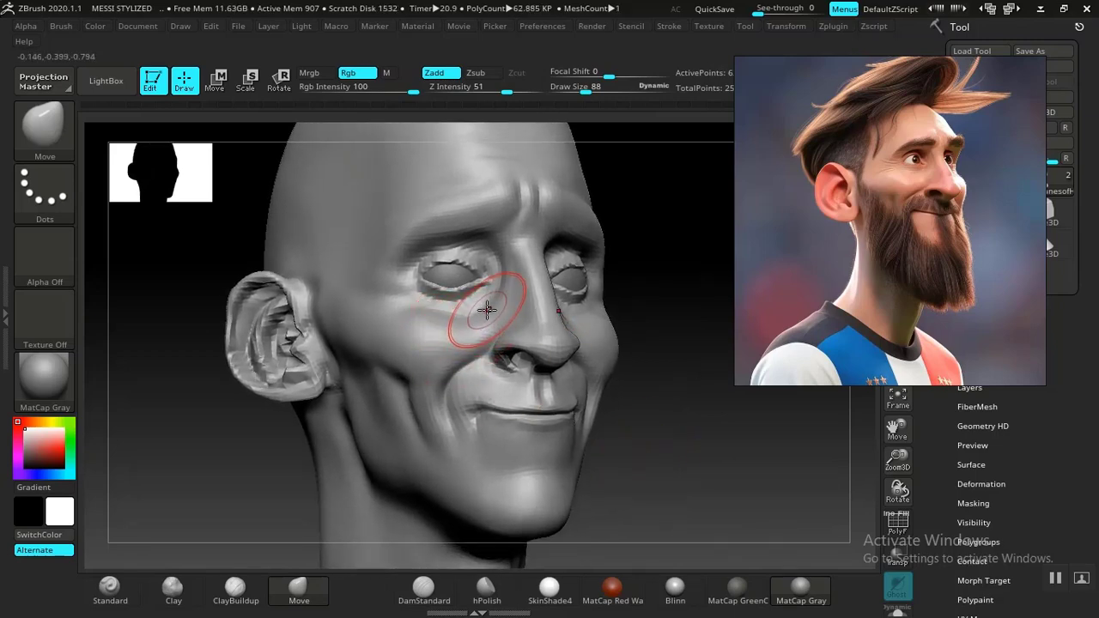
drag(680, 458, 754, 414)
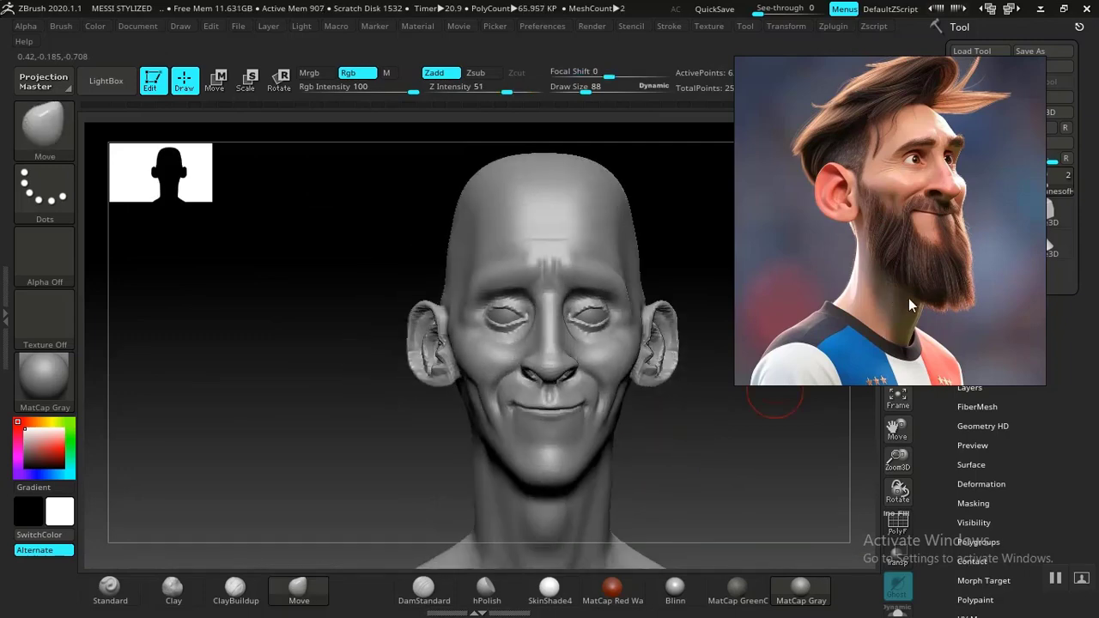
Step: Move the reference image off the tool settings to the other side of the head and duplicate the head subtool
drag(909, 298, 267, 344)
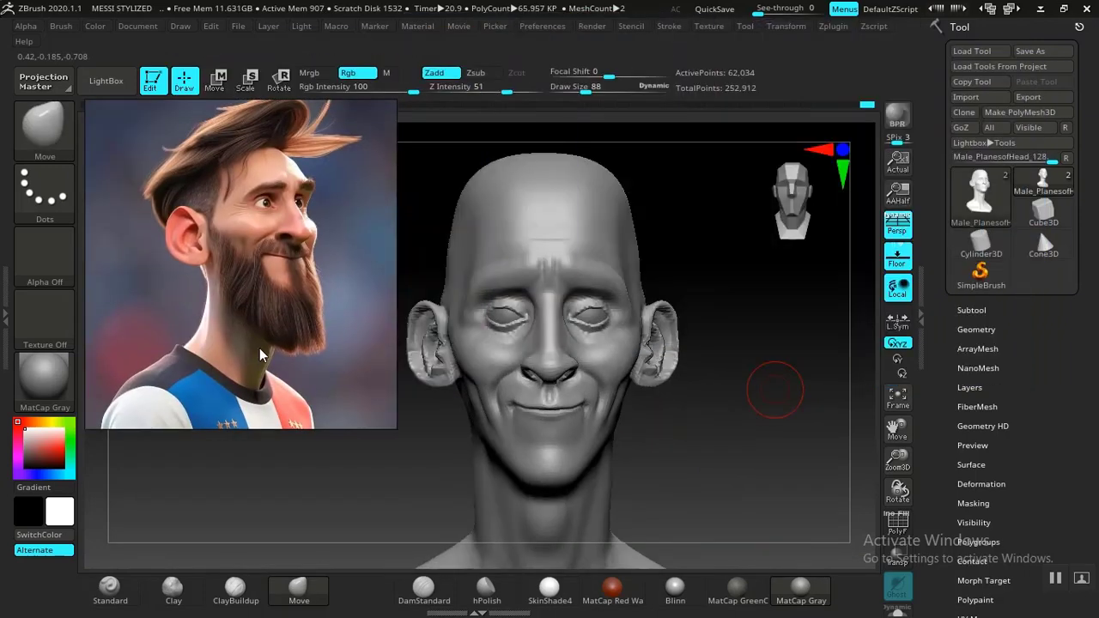
click(985, 313)
mouse_move(985, 359)
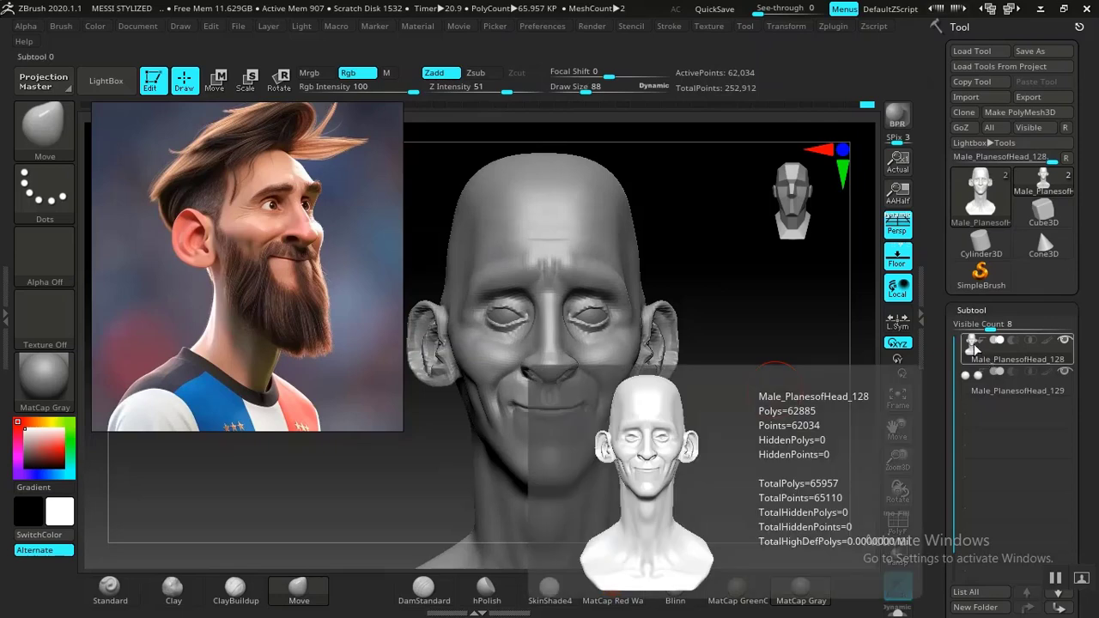
click(974, 311)
click(974, 310)
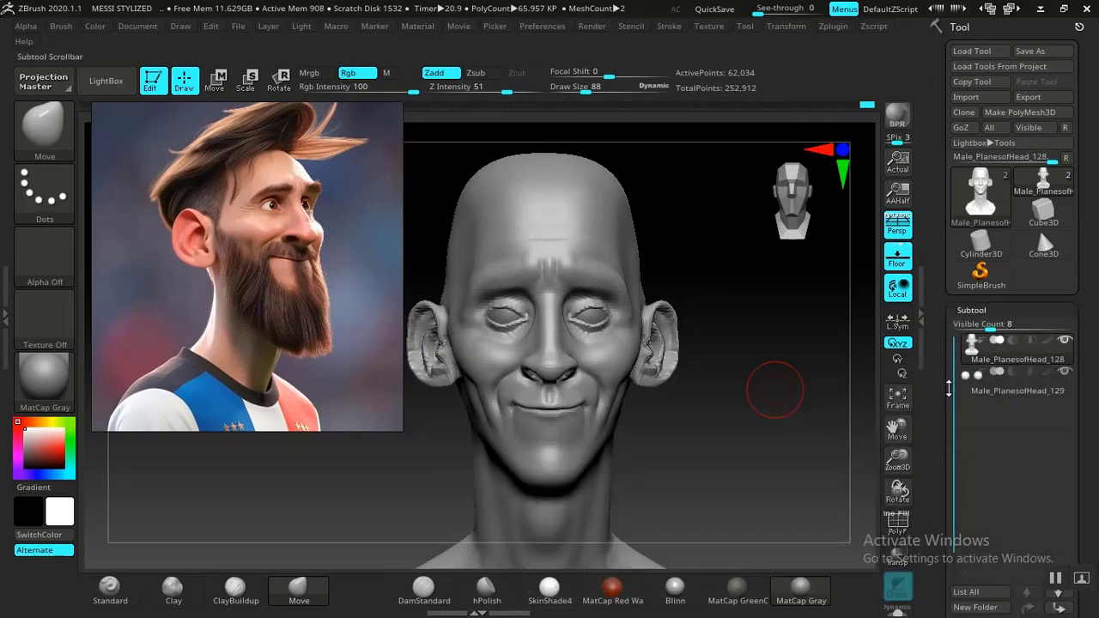
scroll(975, 361, down, 5)
click(971, 405)
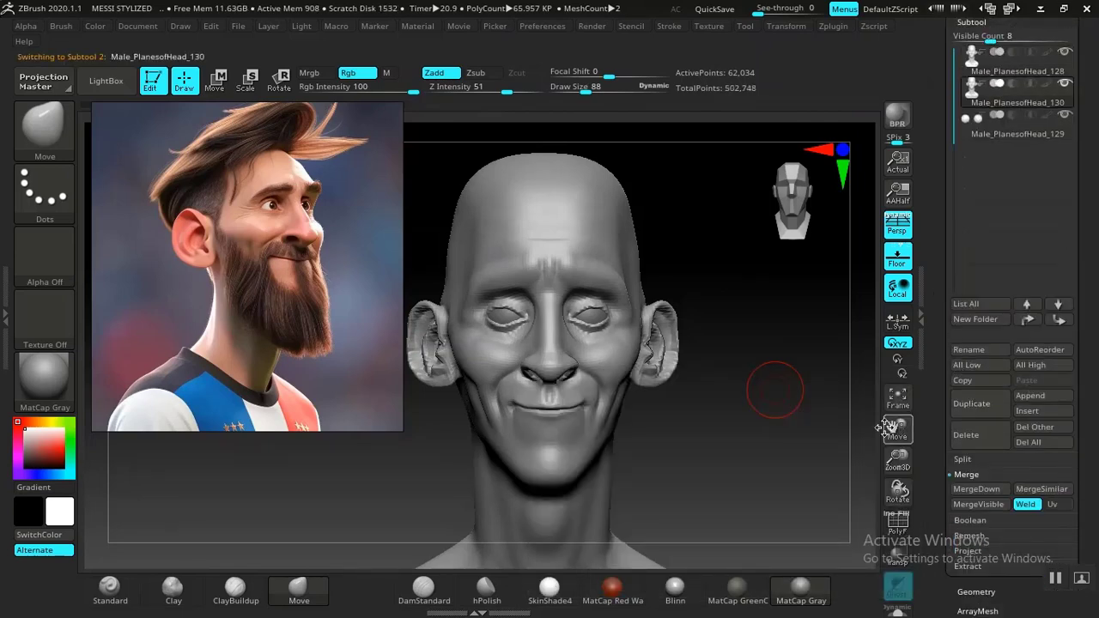
Step: Hide the original head subtool and rename the active duplicate MESSI STYLIZED
mouse_move(1028, 73)
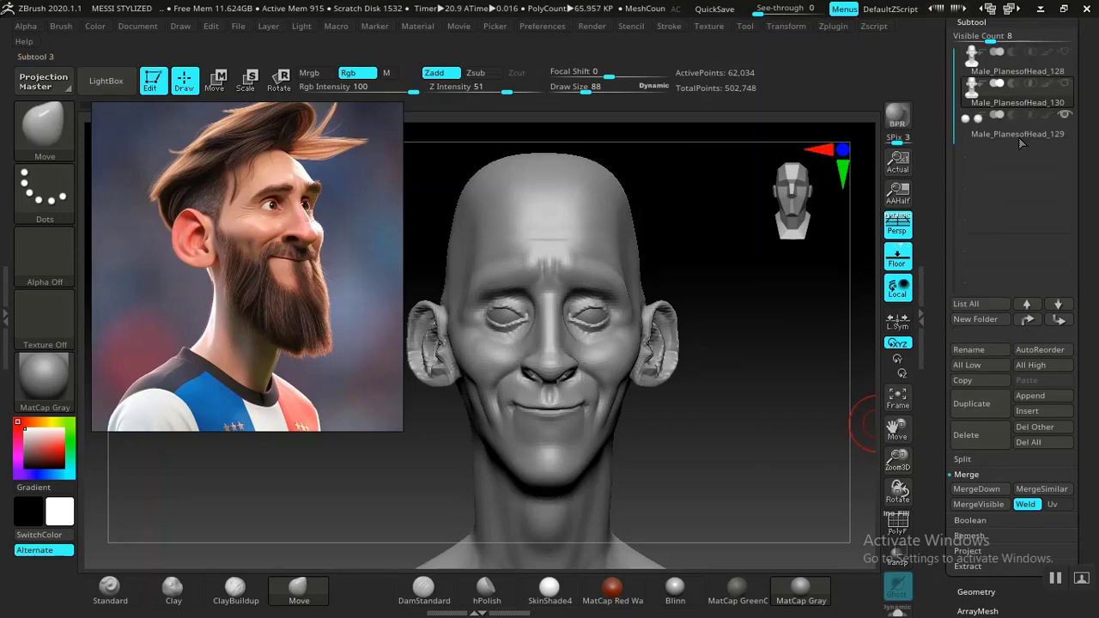
click(970, 350)
text(MESS)
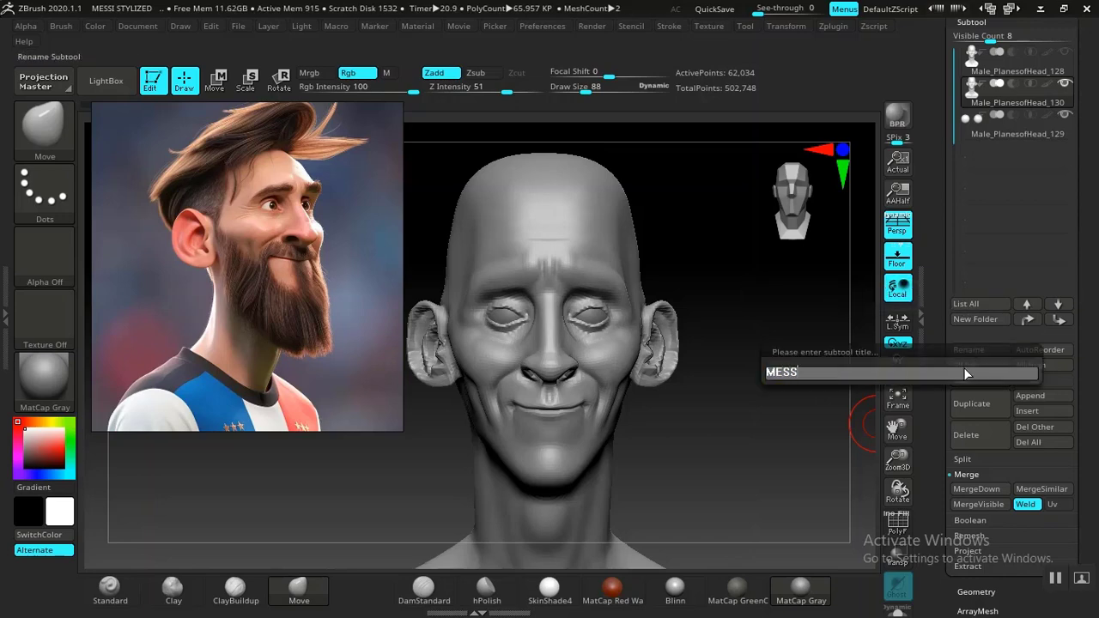
text(I STYLIZED)
key(Return)
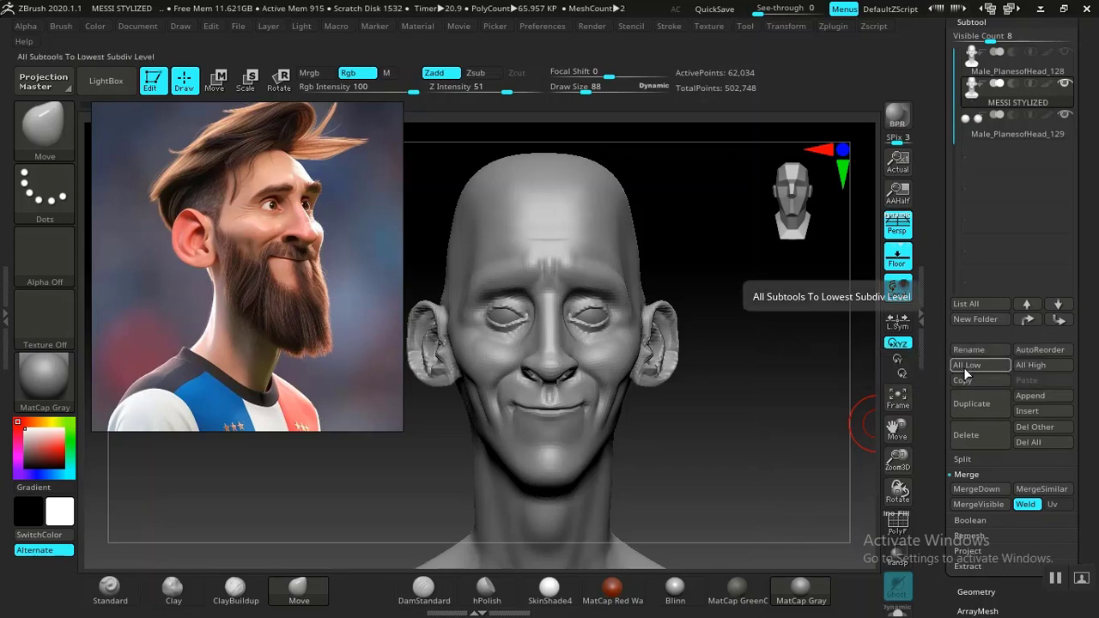
drag(939, 299, 939, 322)
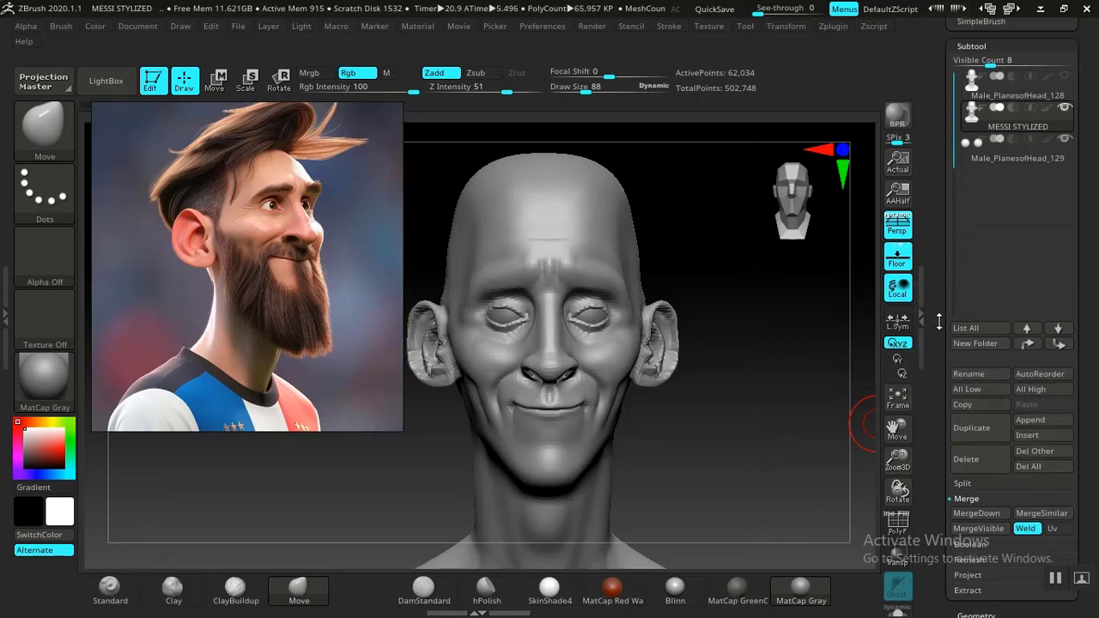
Step: Subdivide the MESSI STYLIZED head once and return to its lower subdivision level
key(ctrl+d)
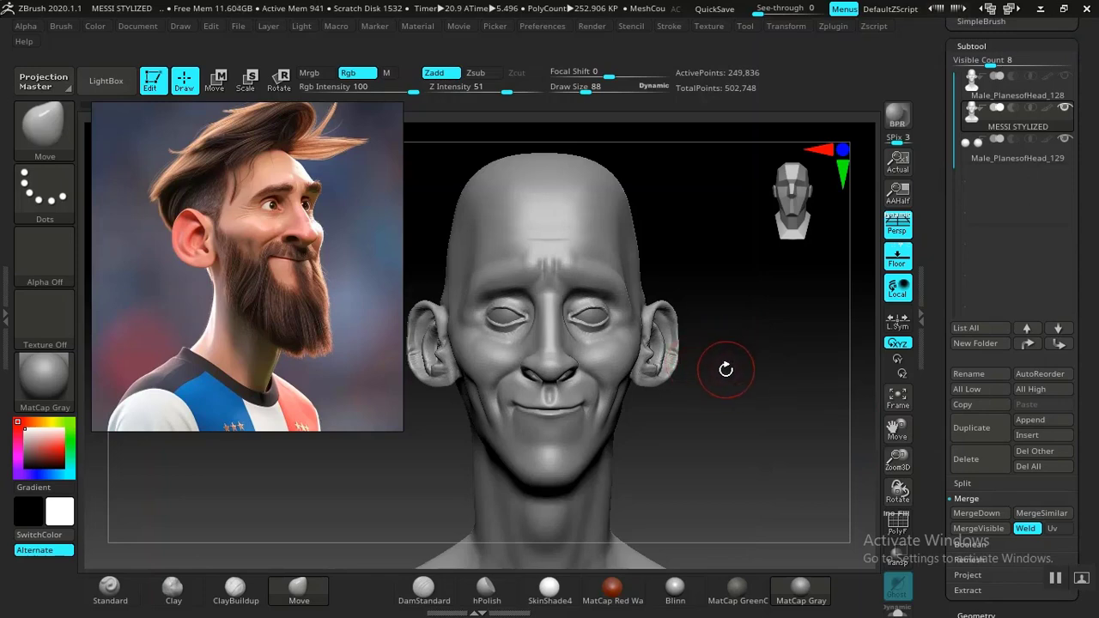
mouse_move(715, 414)
alt+mouse_down()
mouse_move(732, 436)
mouse_move(771, 431)
mouse_move(731, 434)
mouse_move(765, 386)
mouse_move(770, 400)
mouse_move(768, 383)
mouse_move(776, 387)
mouse_move(756, 377)
alt+mouse_up()
key(shift+d)
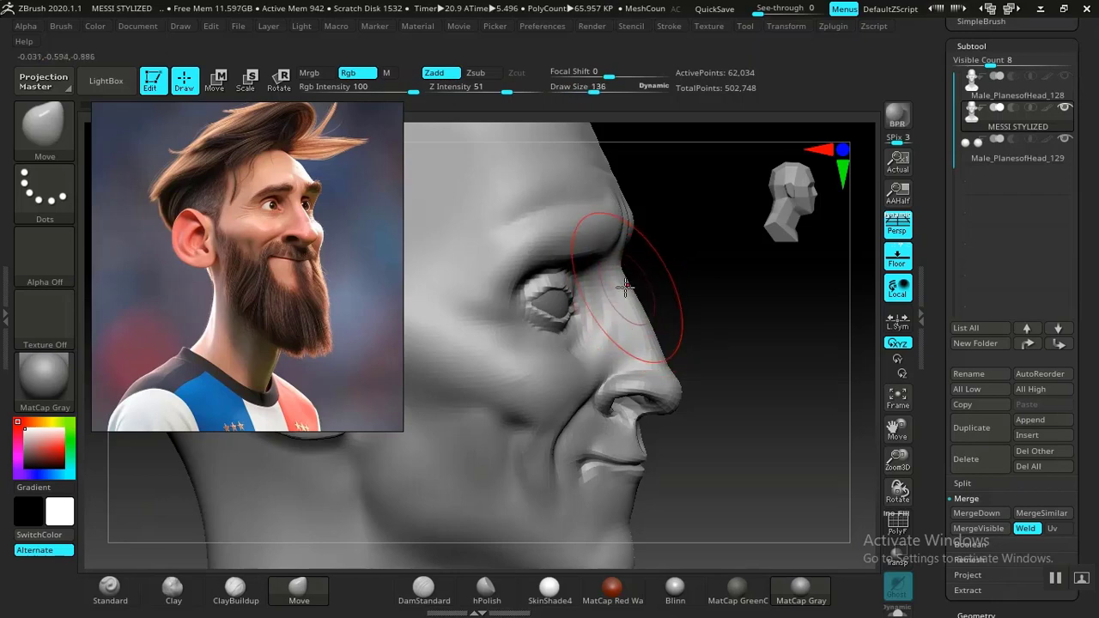
Step: Adjust the nose bridge and the inner brow area beside it with the Move brush at draw size 136
drag(615, 290, 612, 294)
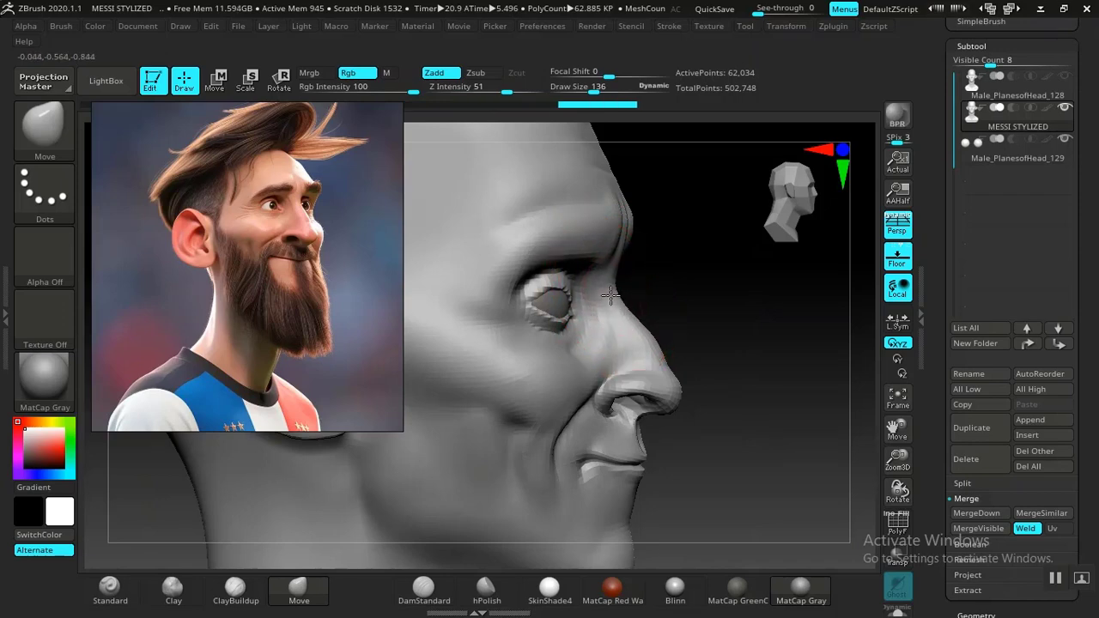
mouse_move(795, 332)
mouse_down()
mouse_move(706, 304)
mouse_move(707, 329)
mouse_move(638, 353)
mouse_move(508, 358)
mouse_move(512, 466)
mouse_move(604, 444)
mouse_move(729, 435)
mouse_move(770, 387)
mouse_move(745, 346)
mouse_move(741, 369)
mouse_move(707, 338)
mouse_move(738, 369)
mouse_move(738, 341)
mouse_move(675, 341)
mouse_move(745, 334)
mouse_move(763, 366)
mouse_up()
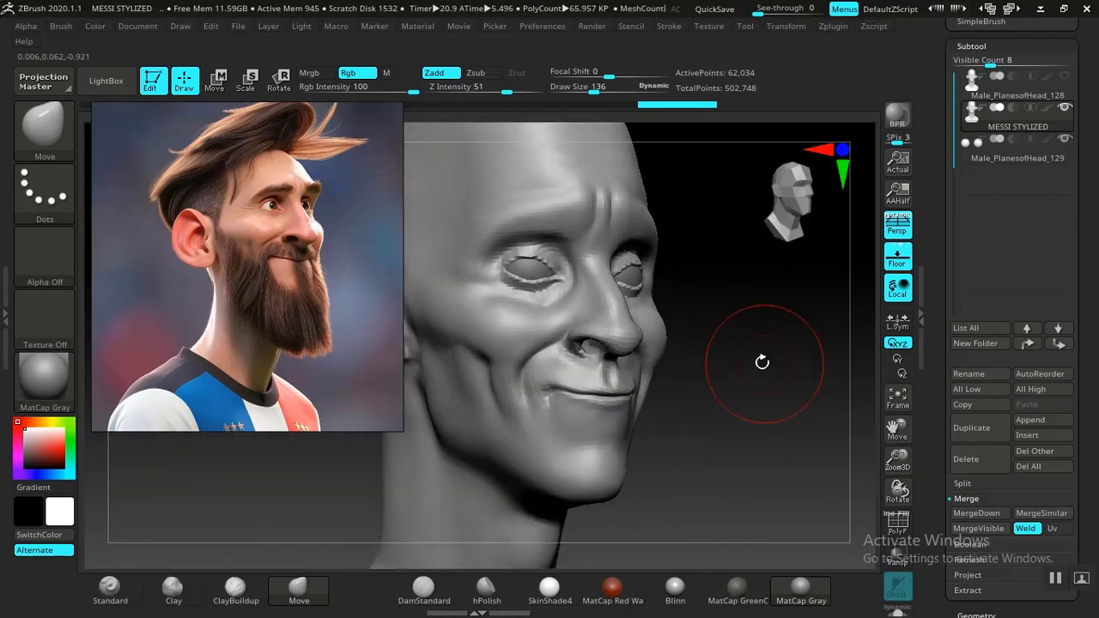
drag(577, 245, 582, 248)
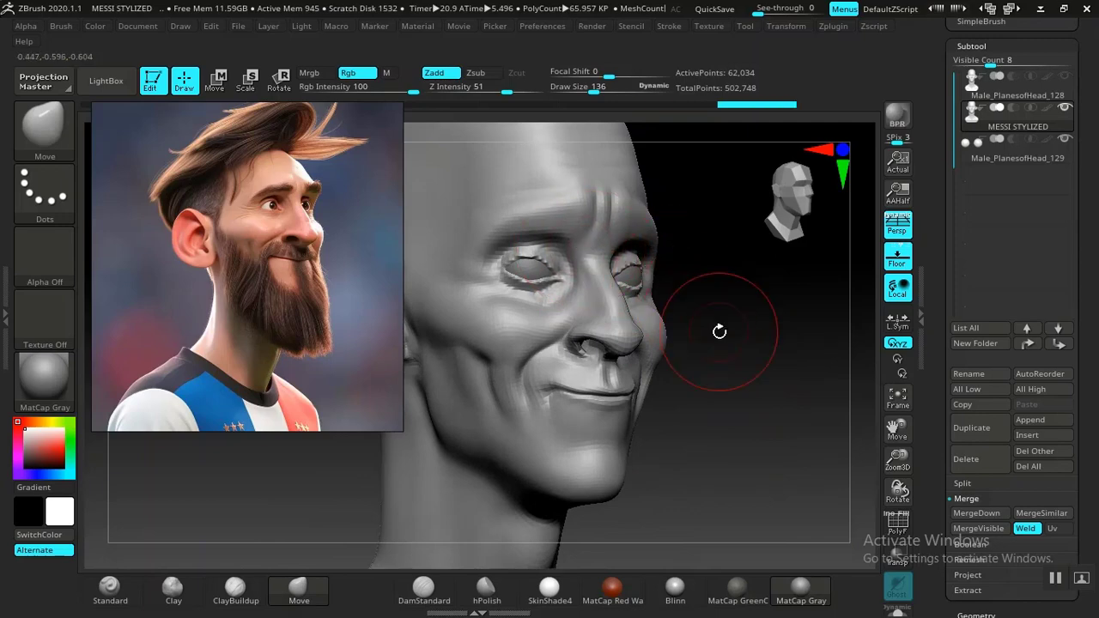
mouse_move(720, 331)
mouse_down()
mouse_move(736, 356)
mouse_move(841, 226)
mouse_up()
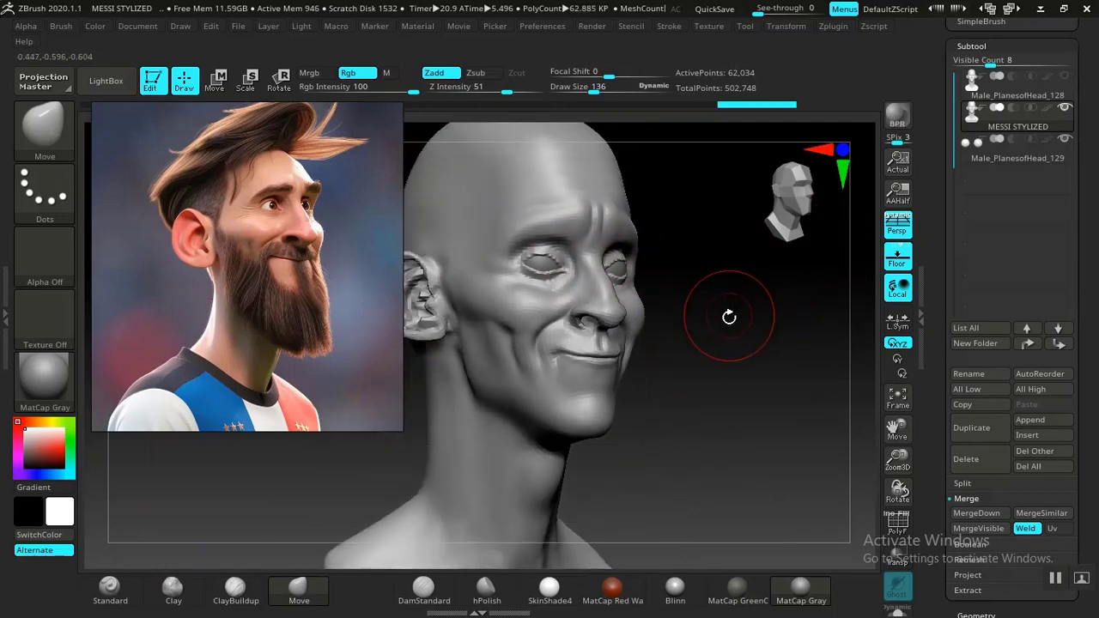
Step: Delete the hidden Male_PlanesofHead_128 subtool and duplicate MESSI STYLIZED, keeping only the copy visible
scroll(973, 101, up, 1)
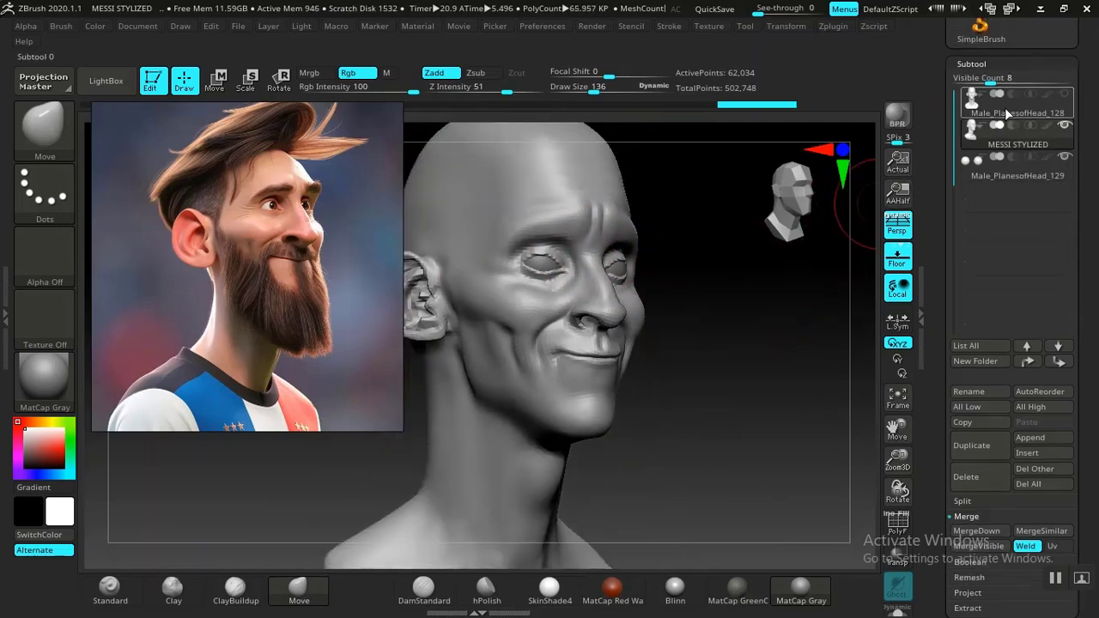
click(1007, 114)
scroll(937, 417, down, 1)
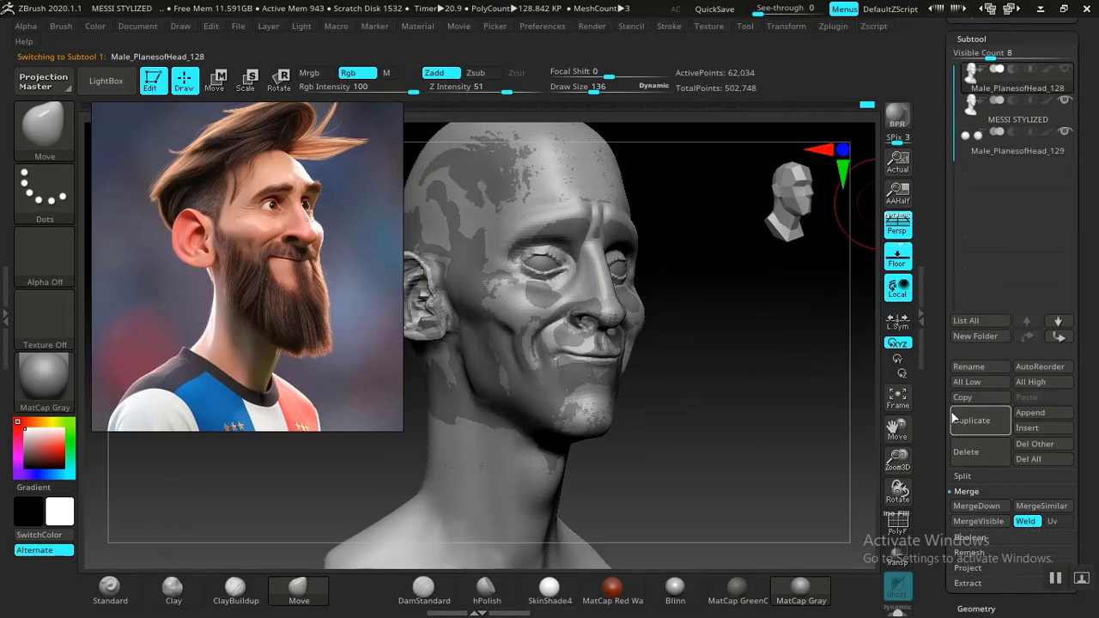
click(973, 453)
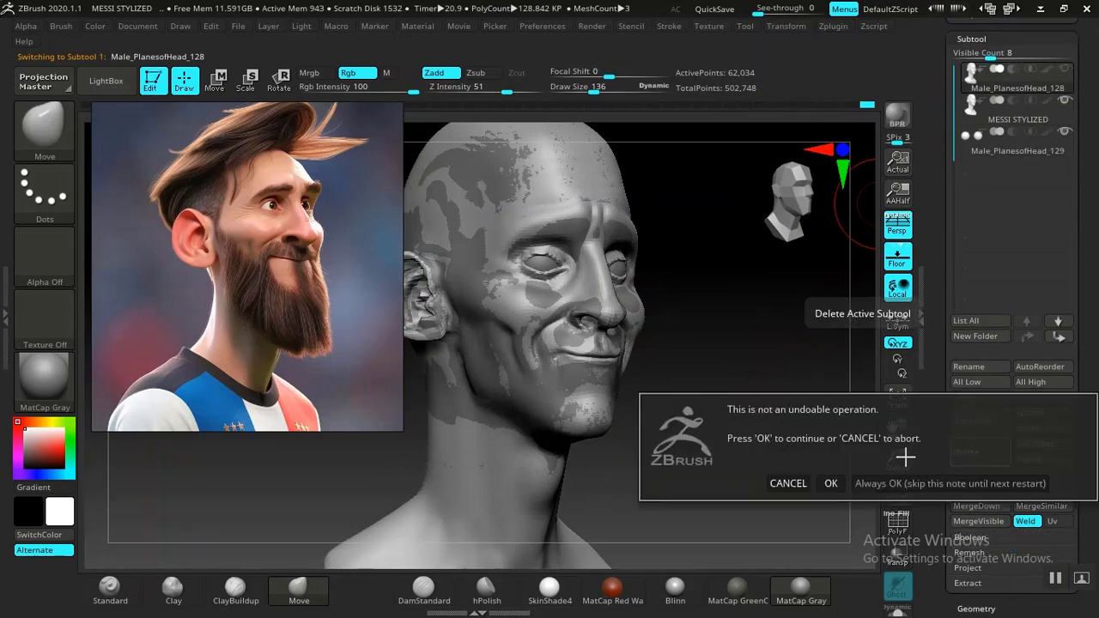
click(830, 485)
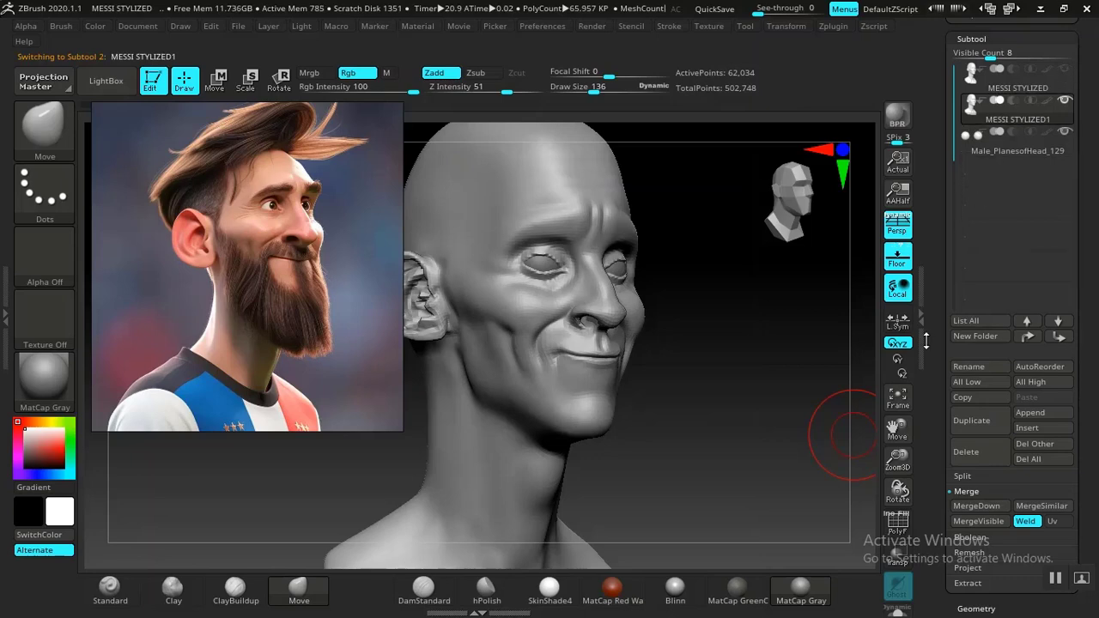
Step: Raise the duplicated head to subdivision level 2 and delete its lower subdivision levels
drag(927, 341, 928, 349)
click(972, 48)
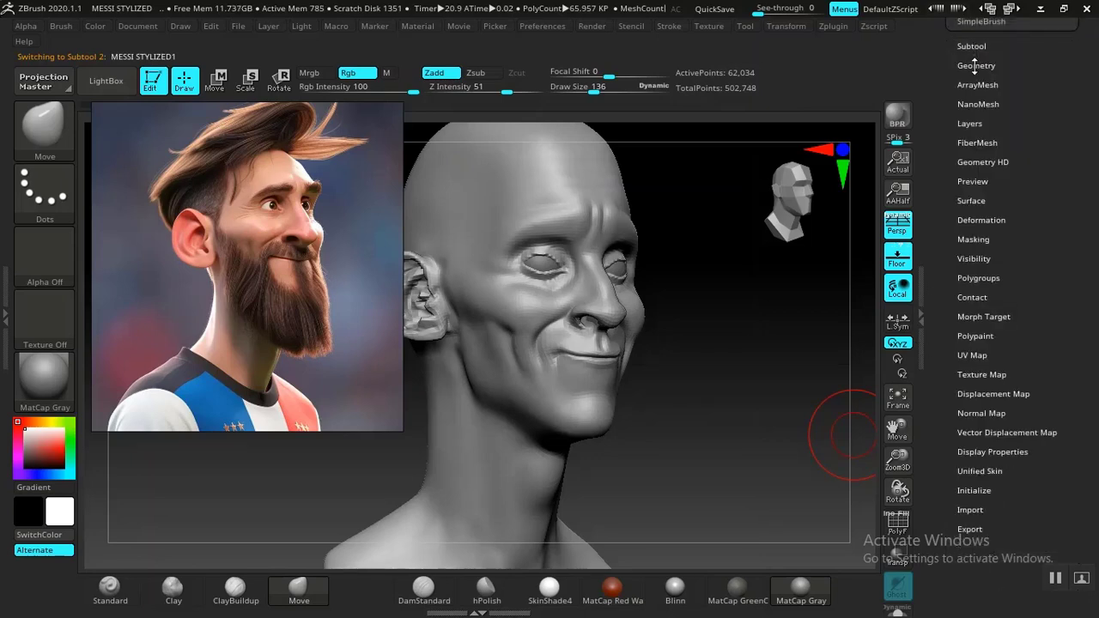
click(976, 66)
drag(981, 95, 1003, 96)
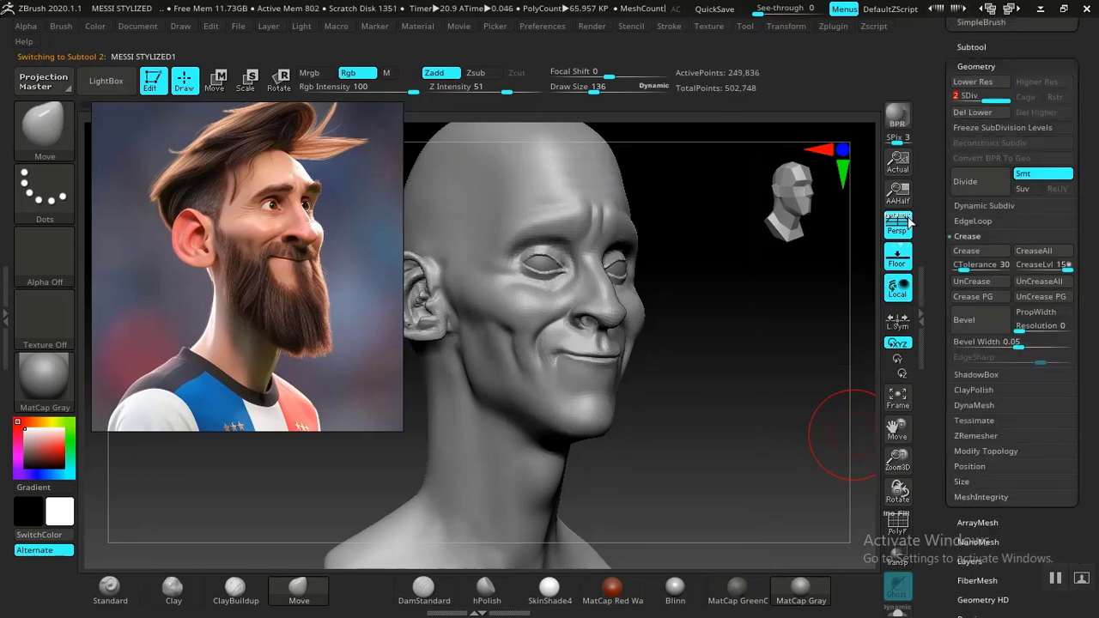
drag(737, 347, 743, 383)
click(973, 111)
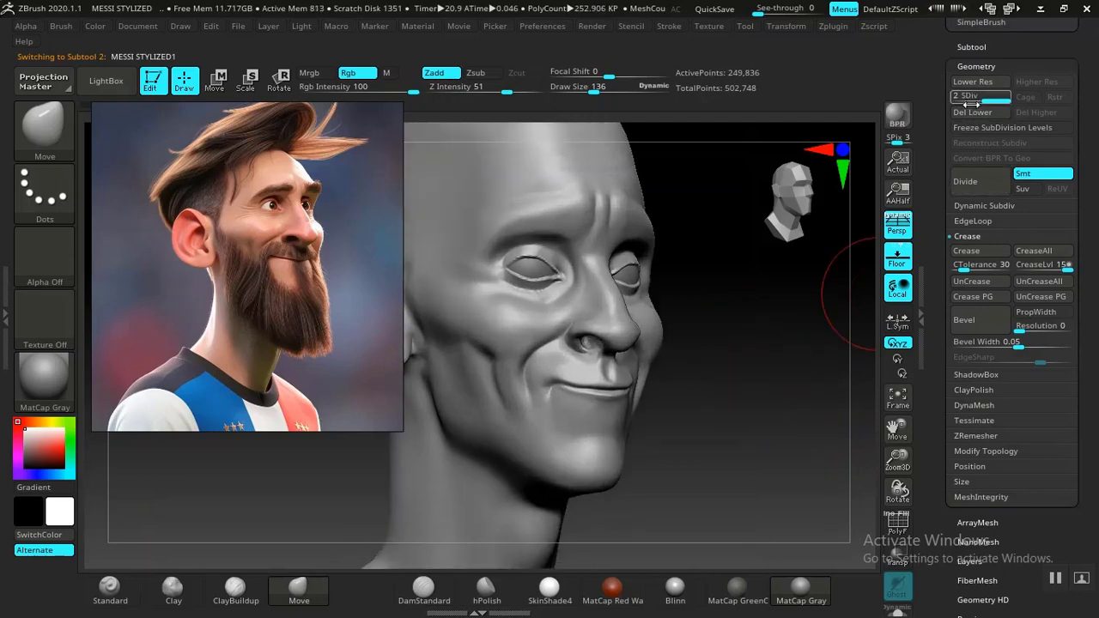
Step: Open the ZRemesher settings for the head
drag(936, 431, 973, 407)
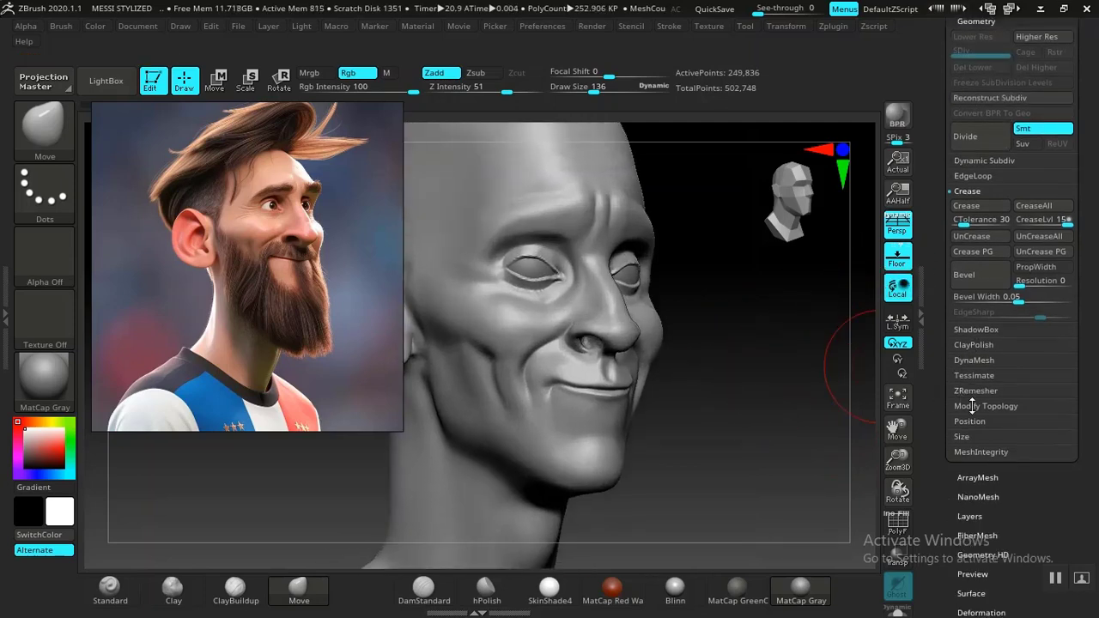
click(977, 391)
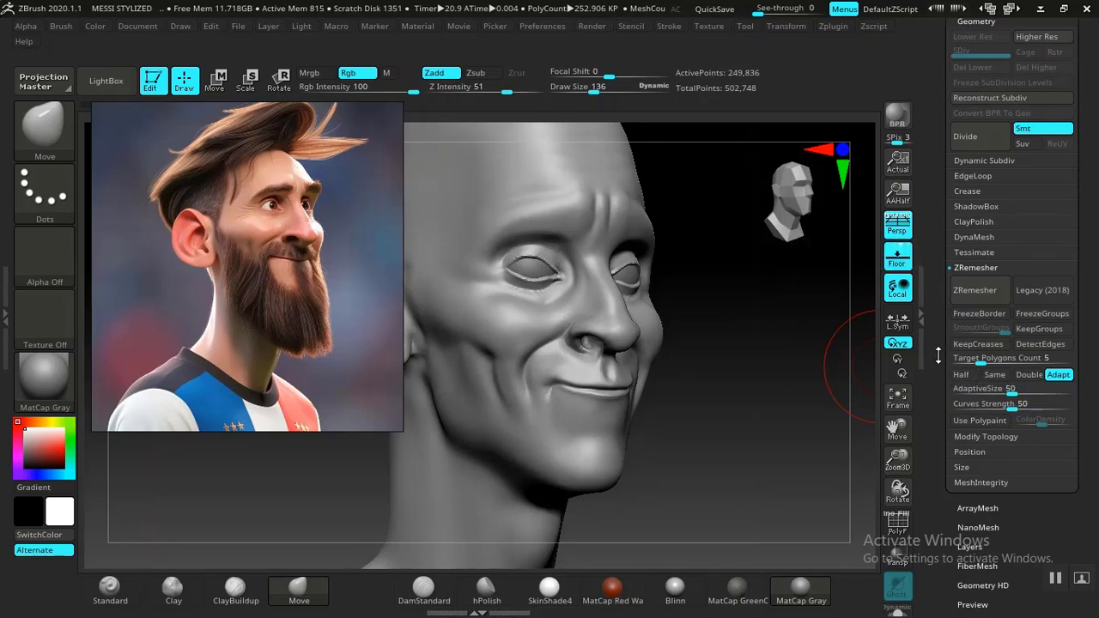
drag(943, 365, 944, 371)
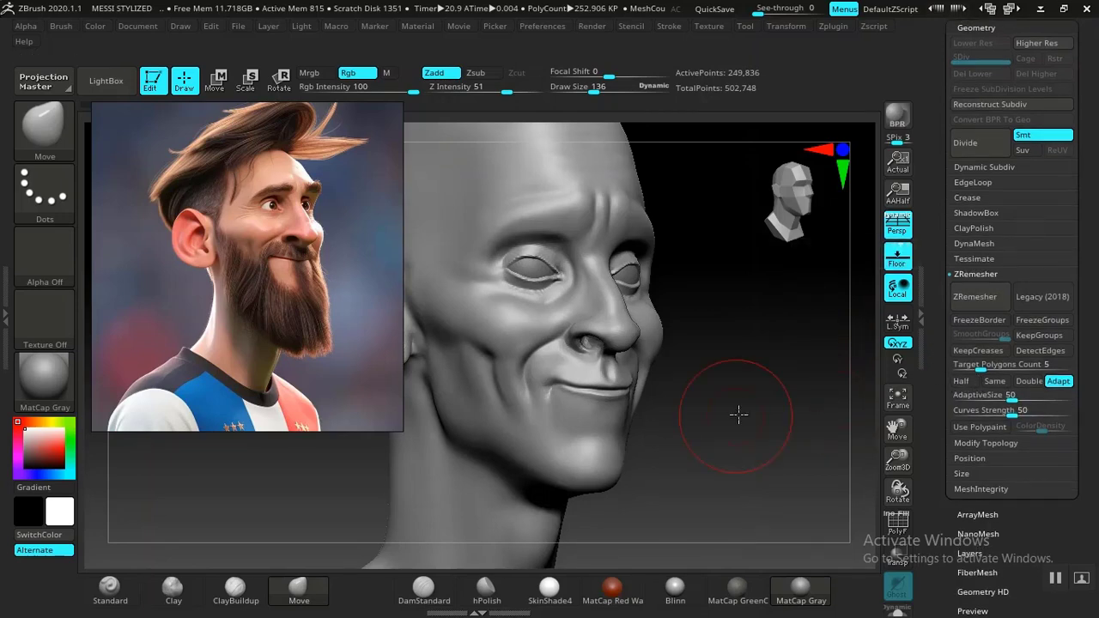
Step: Mask the eye sockets and invert the mask to protect the rest of the head
drag(738, 414, 734, 406)
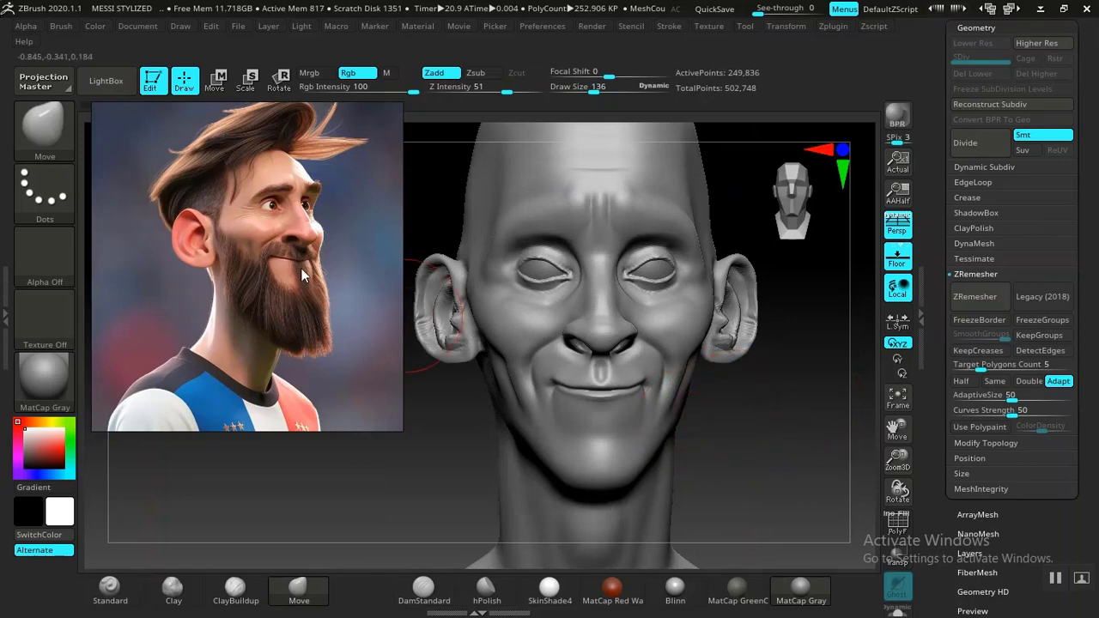
mouse_move(748, 421)
mouse_down()
mouse_move(792, 527)
mouse_move(786, 510)
mouse_up()
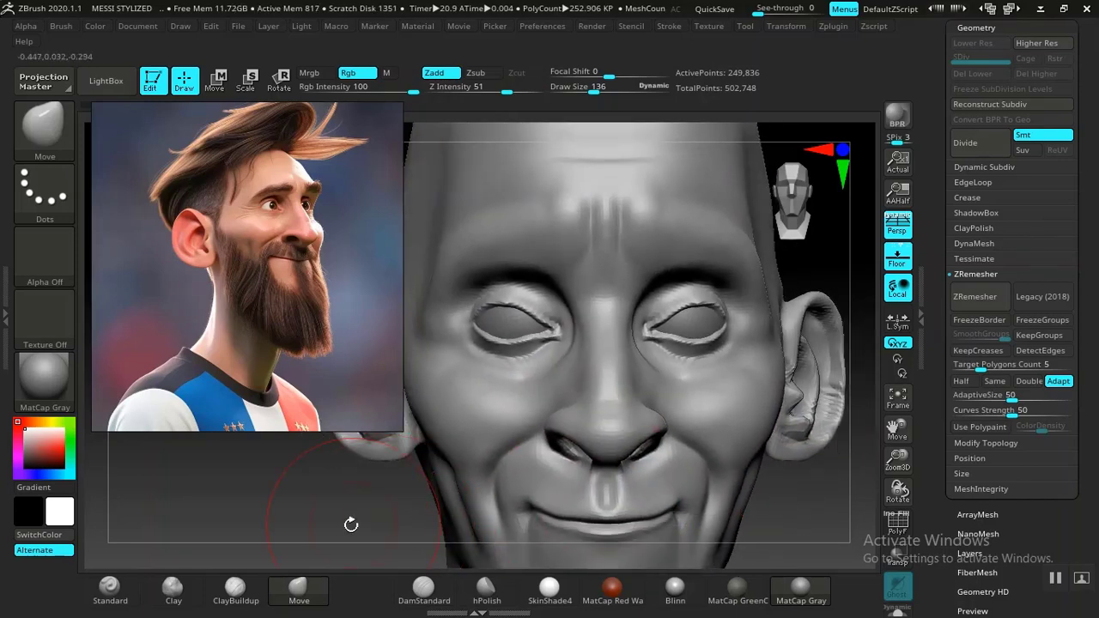
mouse_move(351, 525)
alt+mouse_down()
mouse_move(483, 498)
mouse_move(467, 511)
mouse_move(656, 380)
alt+mouse_up()
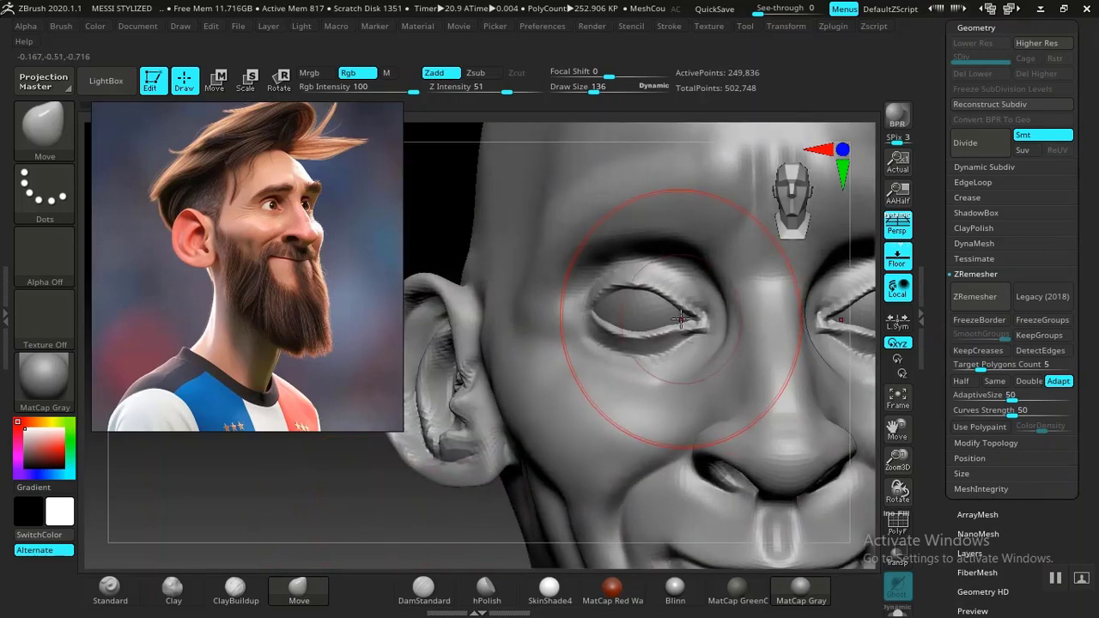
key(ctrl)
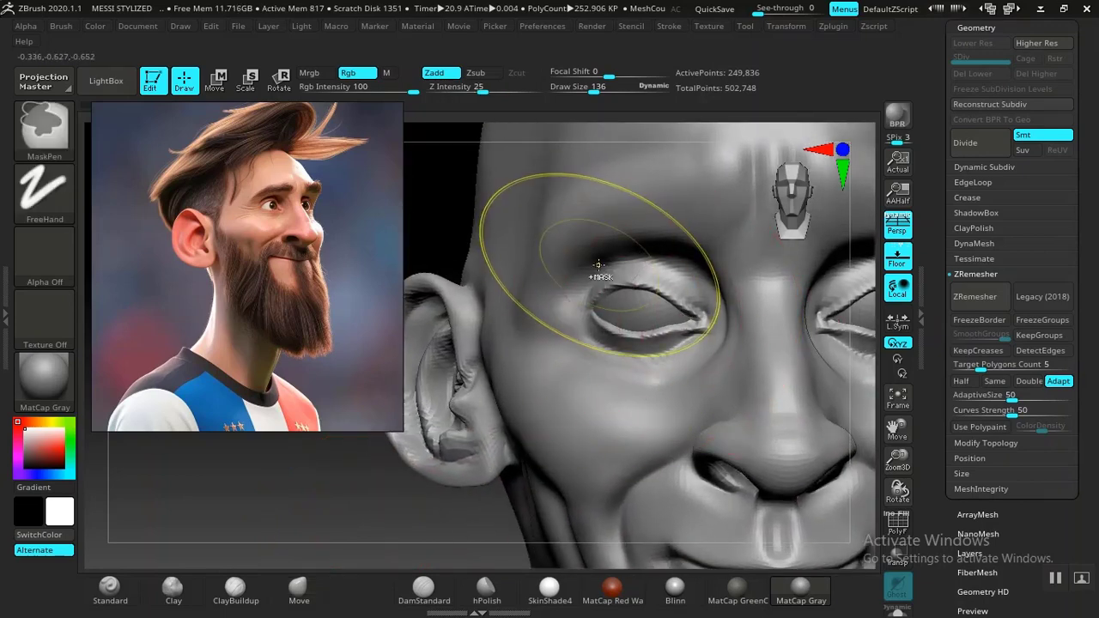
key(ctrl)
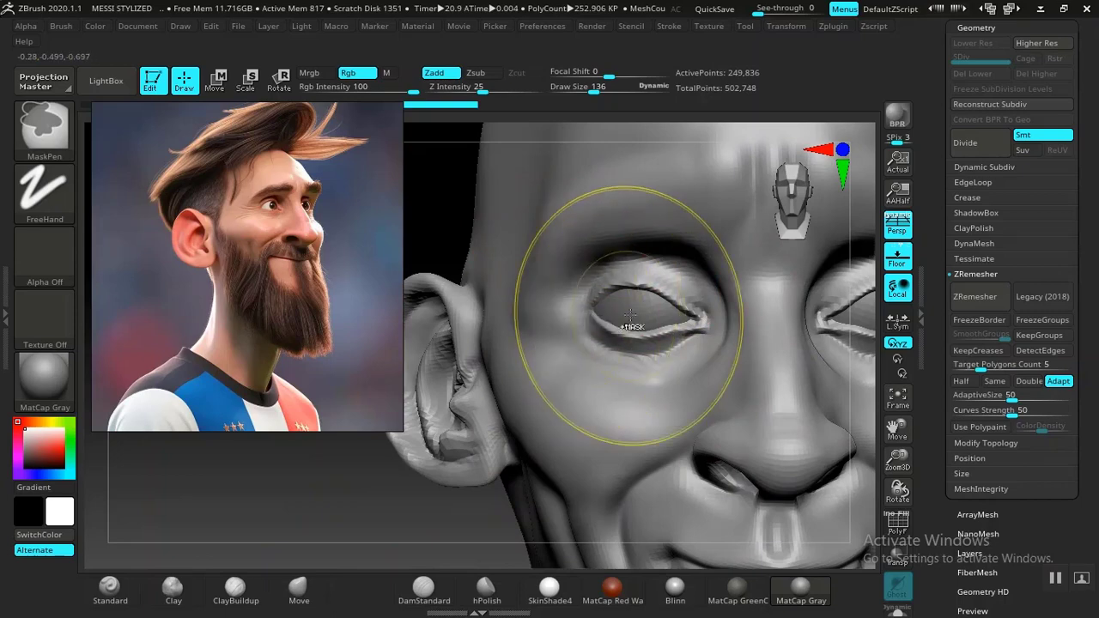
mouse_move(655, 297)
ctrl+mouse_down()
mouse_move(670, 319)
mouse_move(625, 320)
mouse_move(635, 332)
ctrl+mouse_up()
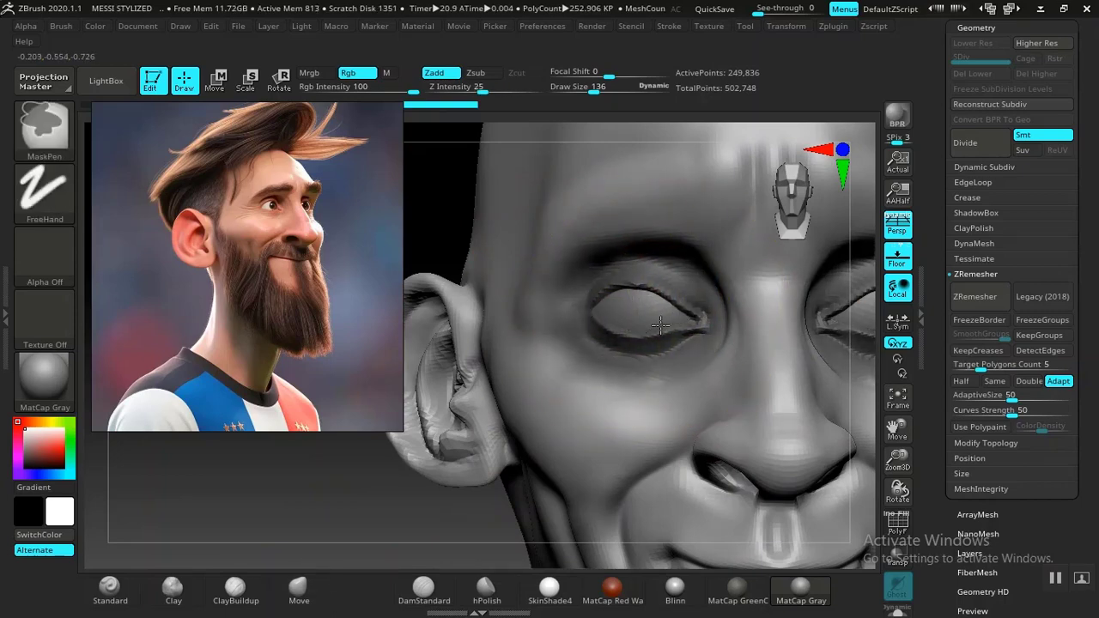
ctrl+click(378, 511)
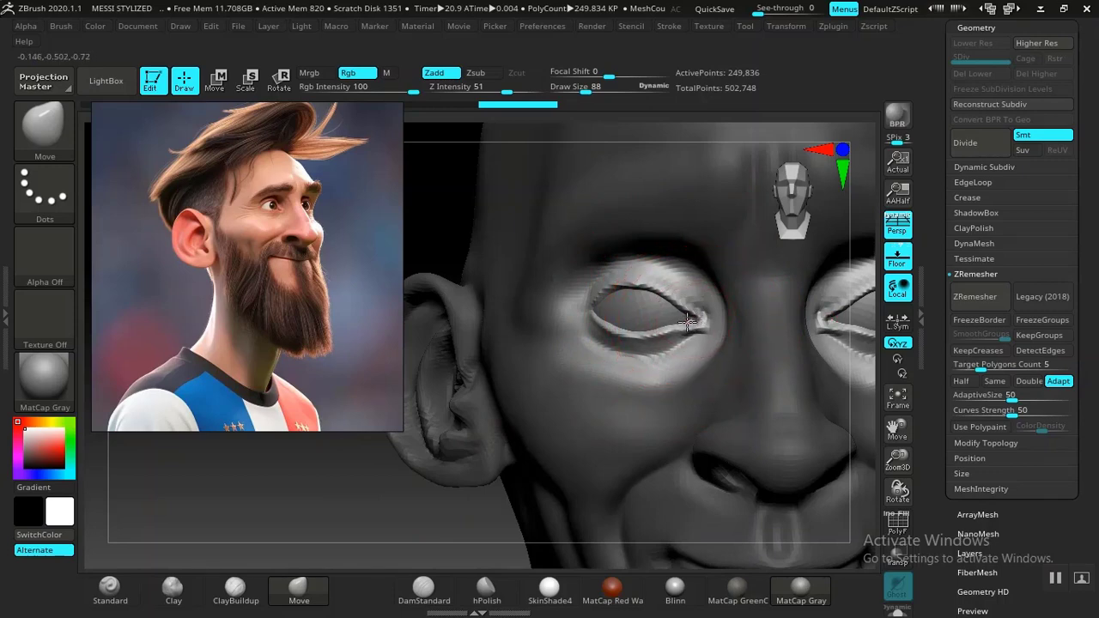
Step: Reshape the inner and outer eye corners and the eyelids with the Move brush at draw size 88
drag(689, 320, 656, 324)
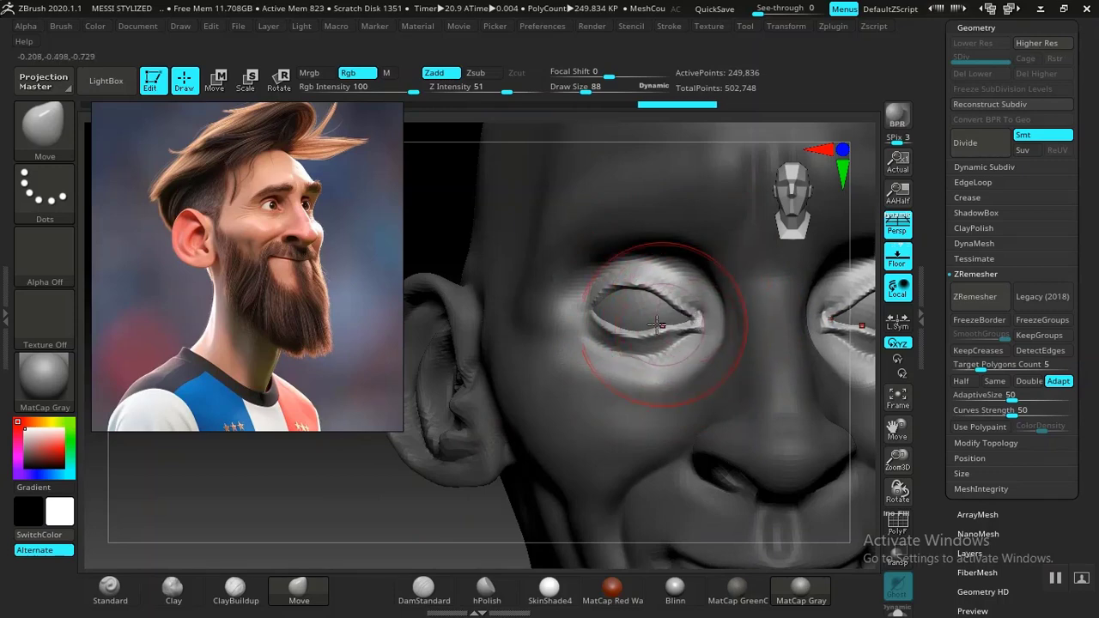
drag(456, 527, 503, 478)
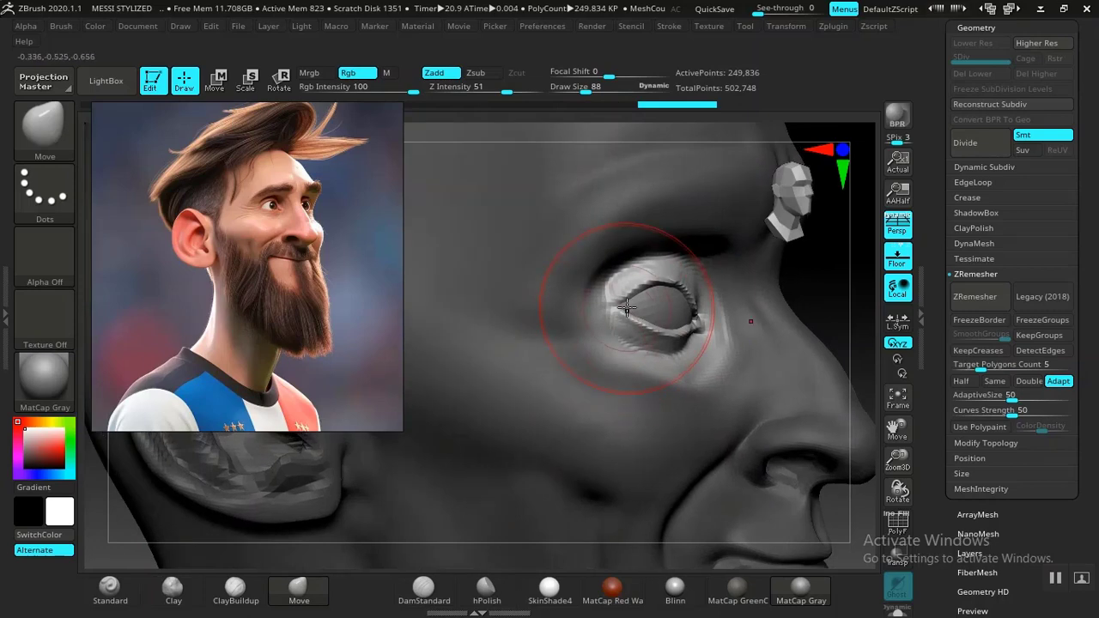
drag(636, 304, 638, 300)
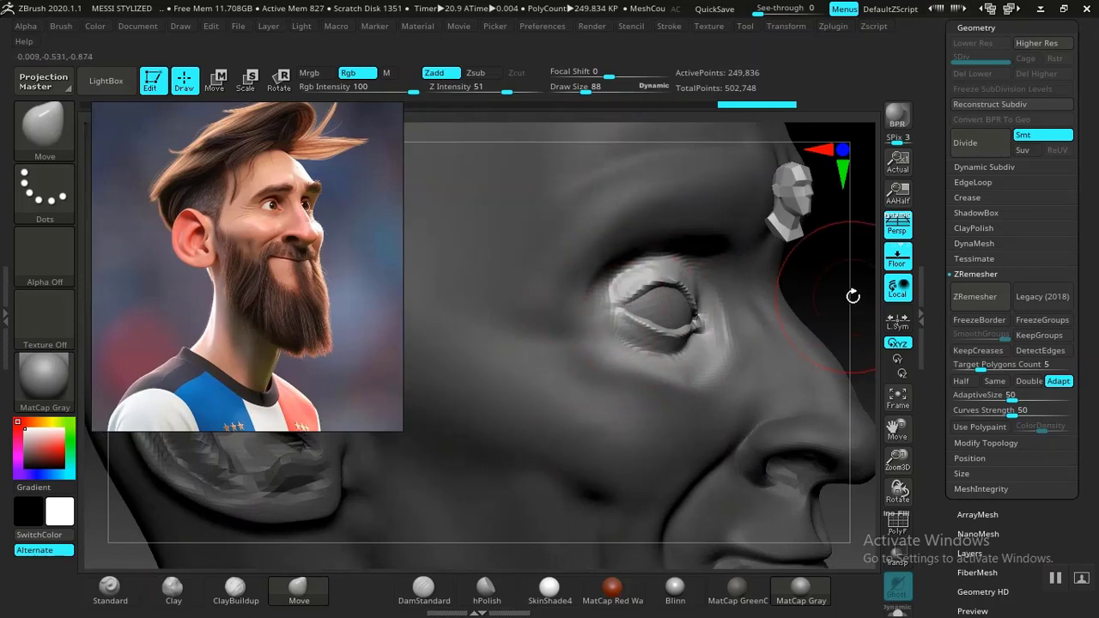
drag(854, 296, 783, 178)
mouse_move(553, 238)
mouse_down()
mouse_move(669, 273)
mouse_move(663, 290)
mouse_move(634, 300)
mouse_up()
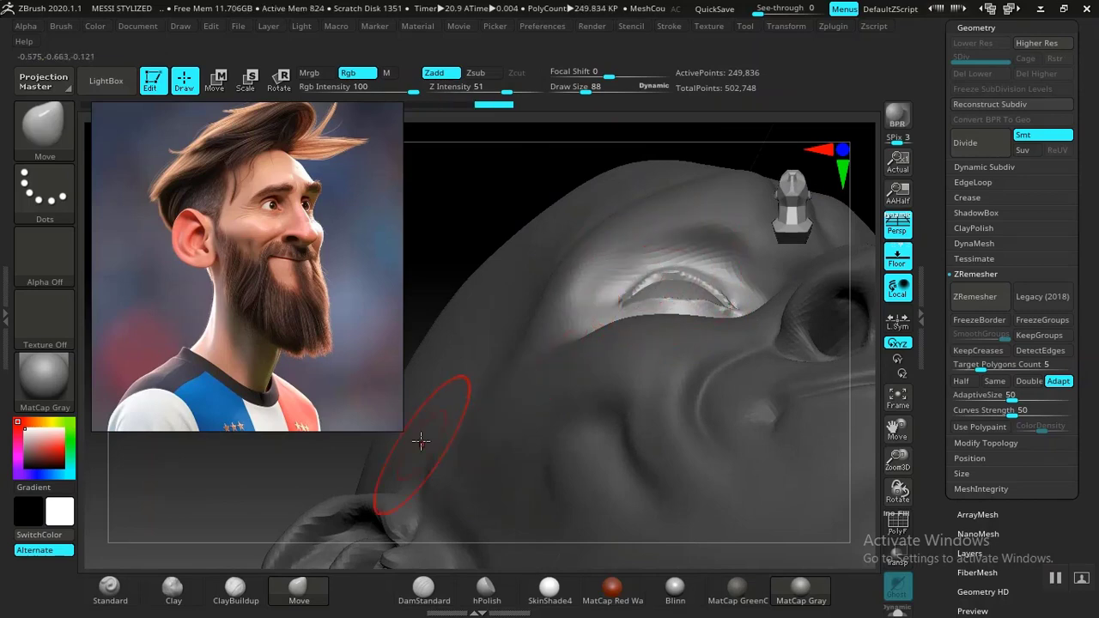
mouse_move(283, 515)
mouse_down()
mouse_move(412, 511)
mouse_move(421, 501)
mouse_move(411, 508)
mouse_up()
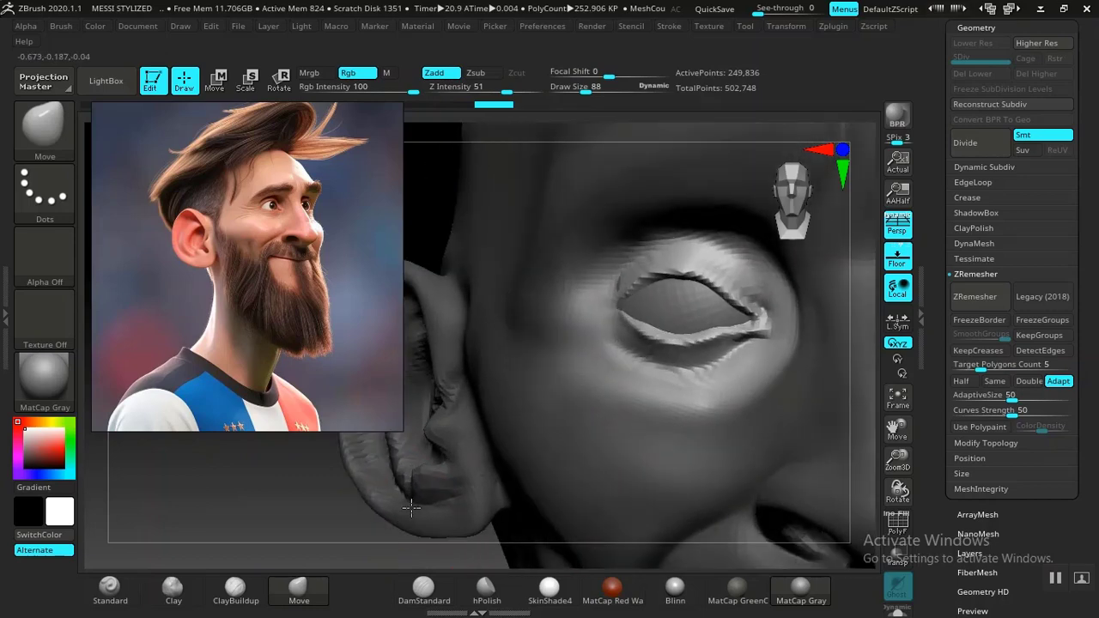
Step: Blur the mask edges around the eye sockets, leaving only the eye areas unmasked
alt+drag(335, 511, 295, 437)
alt+drag(375, 505, 412, 519)
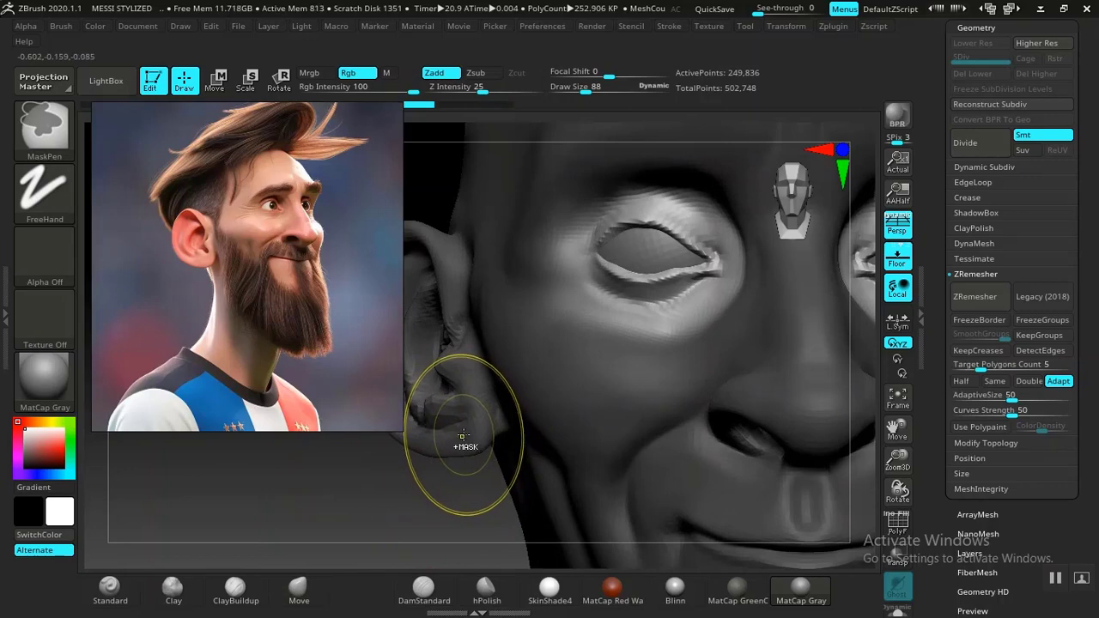
ctrl+click(462, 437)
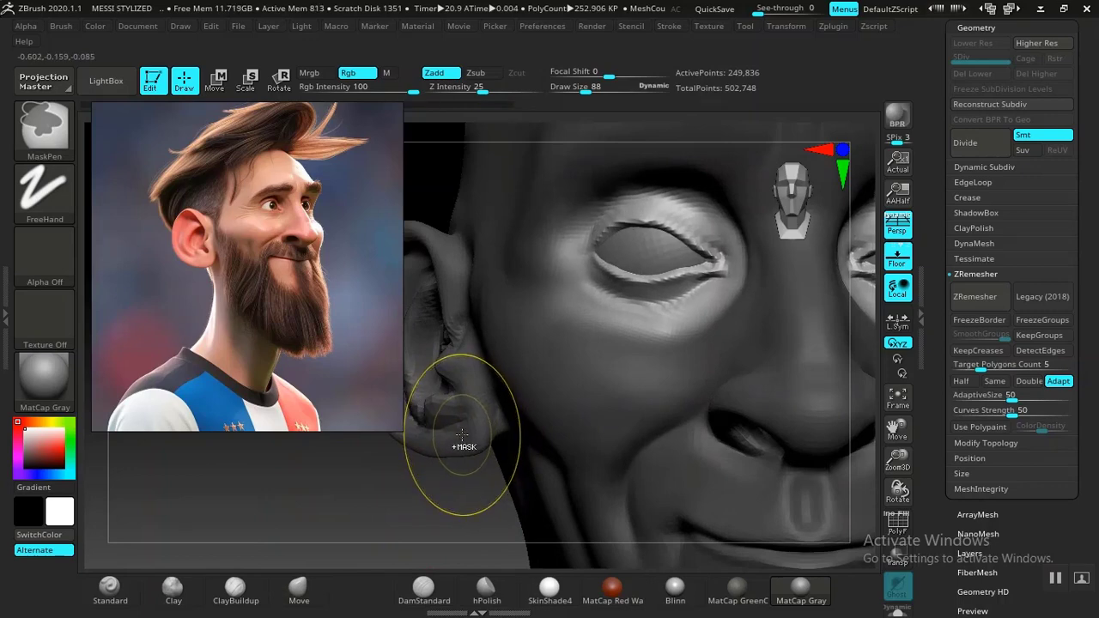
key(ctrl+i)
ctrl+click(381, 490)
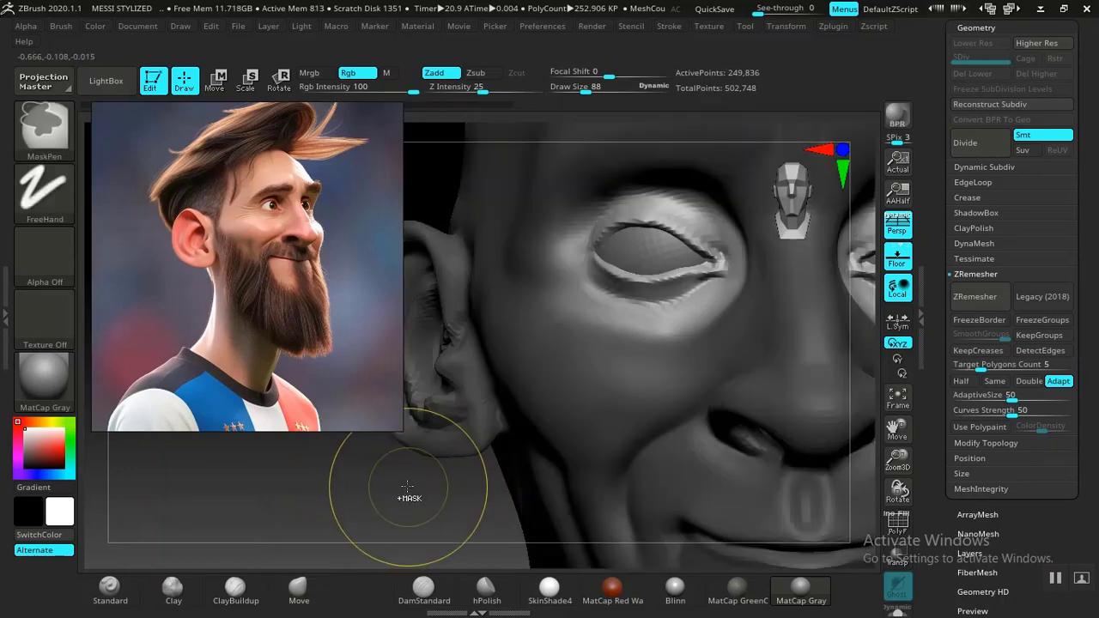
key(e)
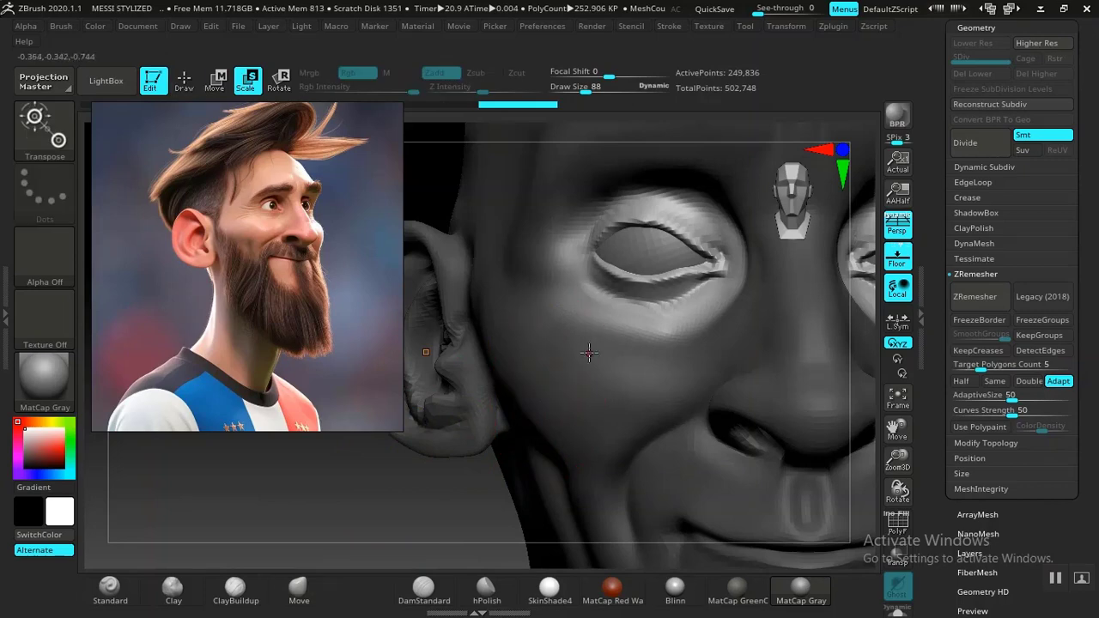
alt+click(662, 267)
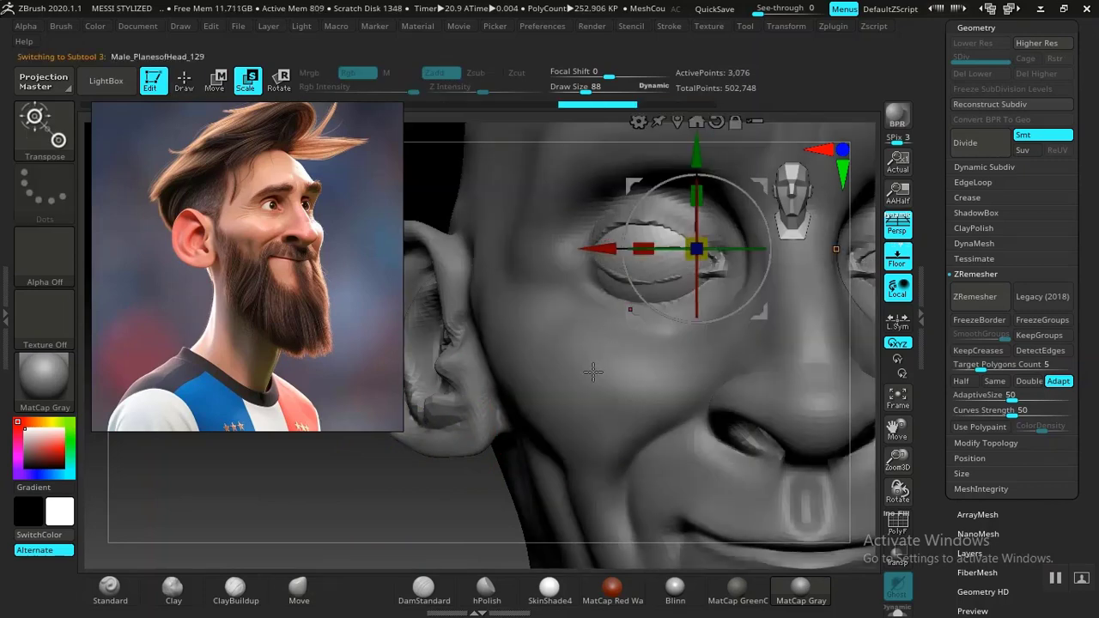
alt+click(593, 420)
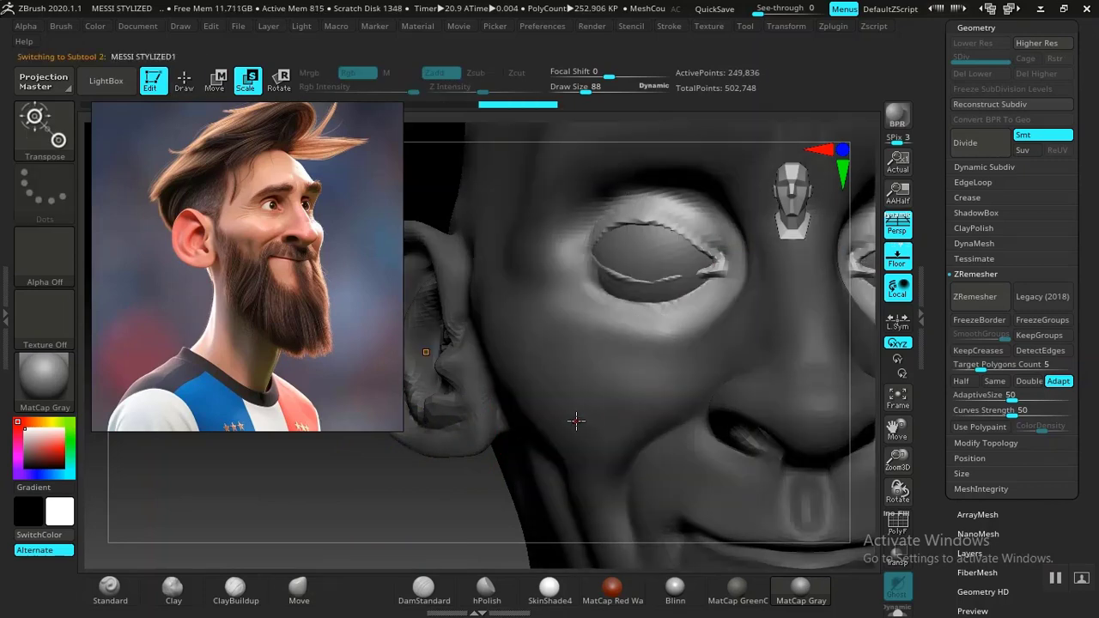
alt+click(654, 270)
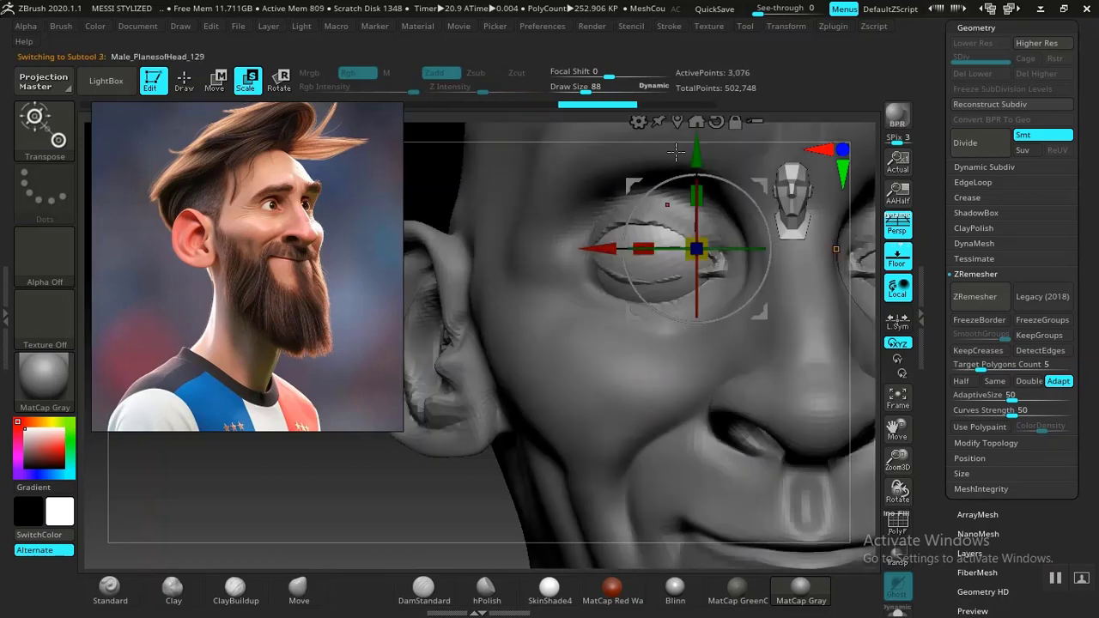
alt+click(589, 405)
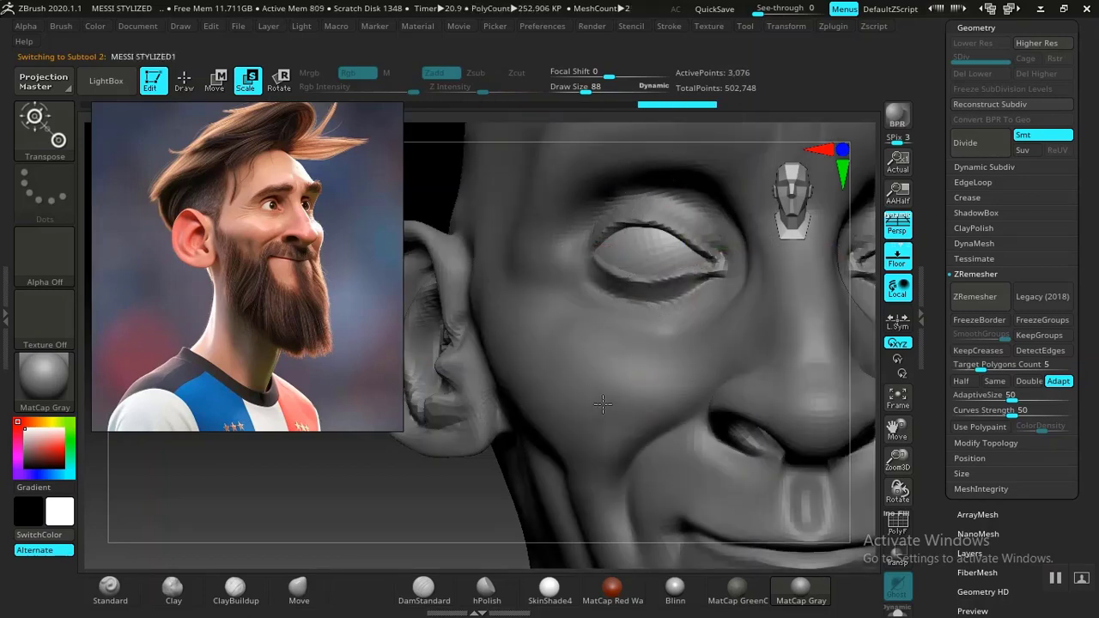
Step: Centre the transform gizmo on the unmasked eye area of the head mesh
key(w)
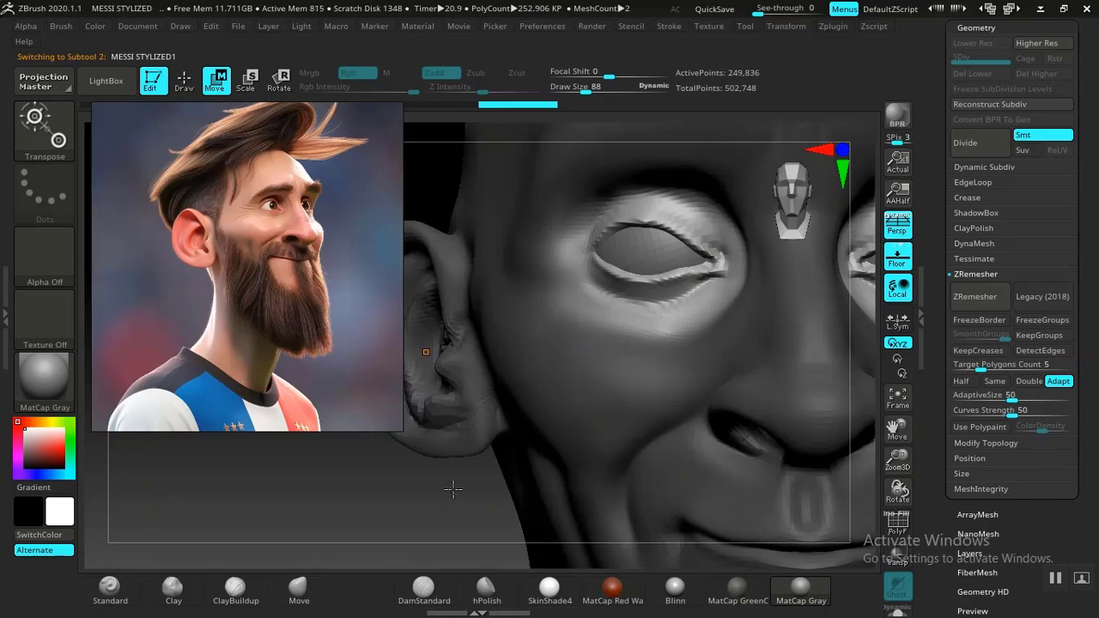
drag(429, 515, 218, 468)
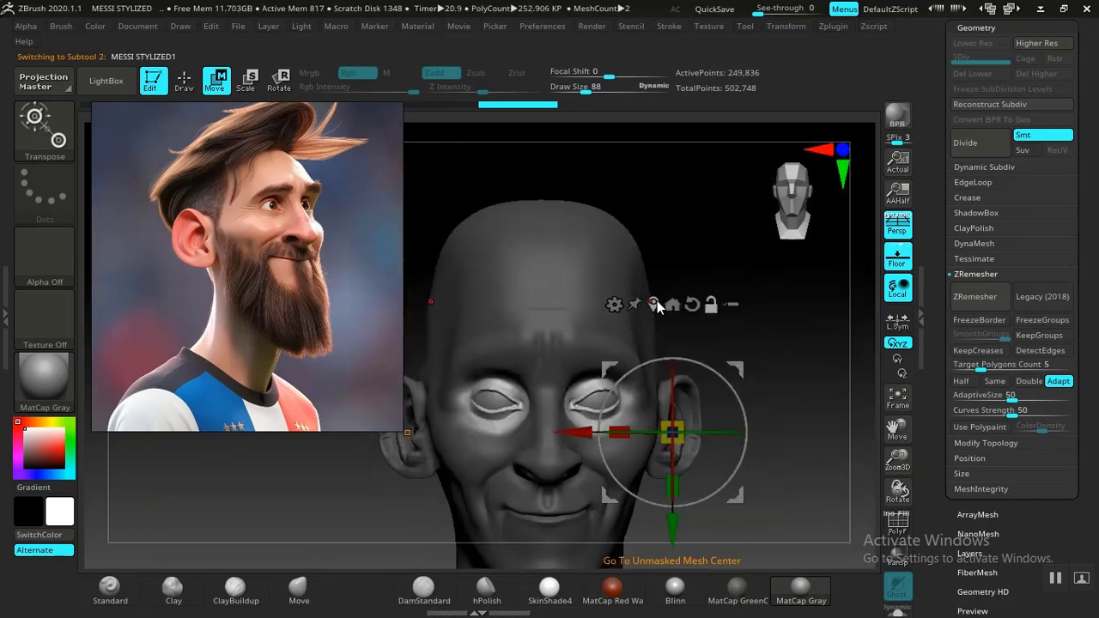
click(656, 302)
alt+drag(699, 332, 798, 481)
click(599, 473)
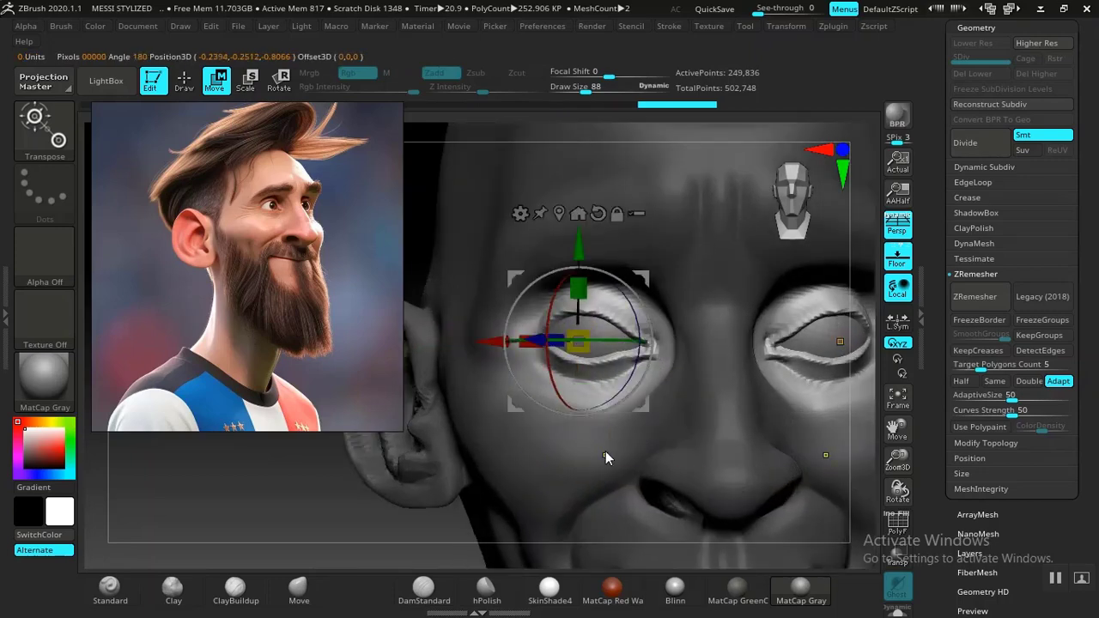
Step: Scale the unmasked eye areas down slightly and shift them outward with the gizmo, undoing the last extra move
drag(578, 346, 544, 340)
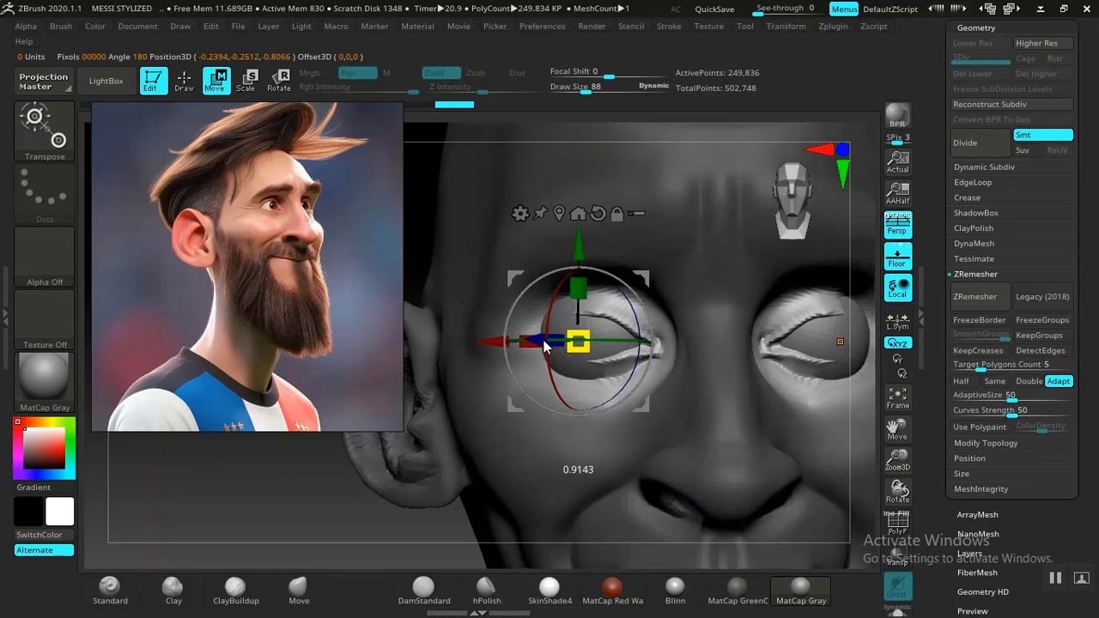
drag(640, 278, 622, 287)
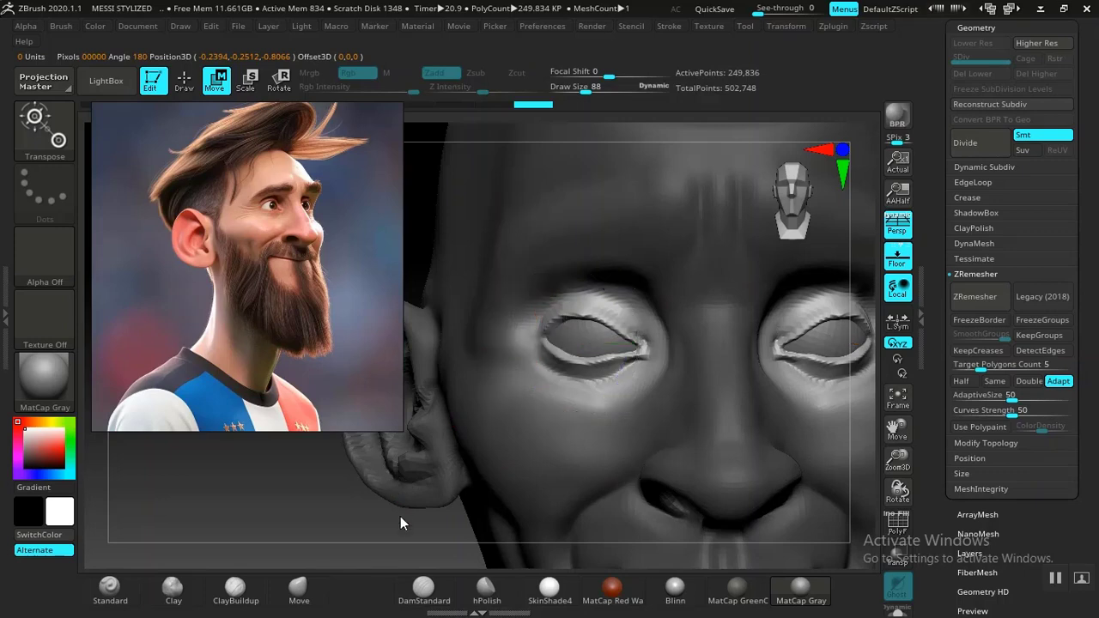
drag(402, 521, 412, 548)
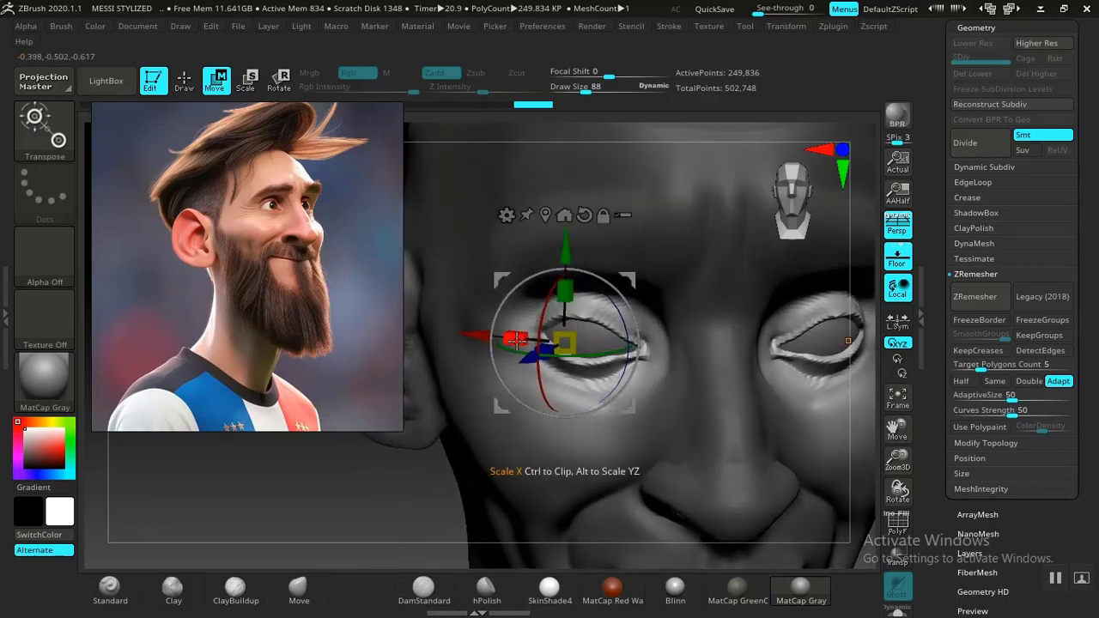
drag(514, 339, 526, 342)
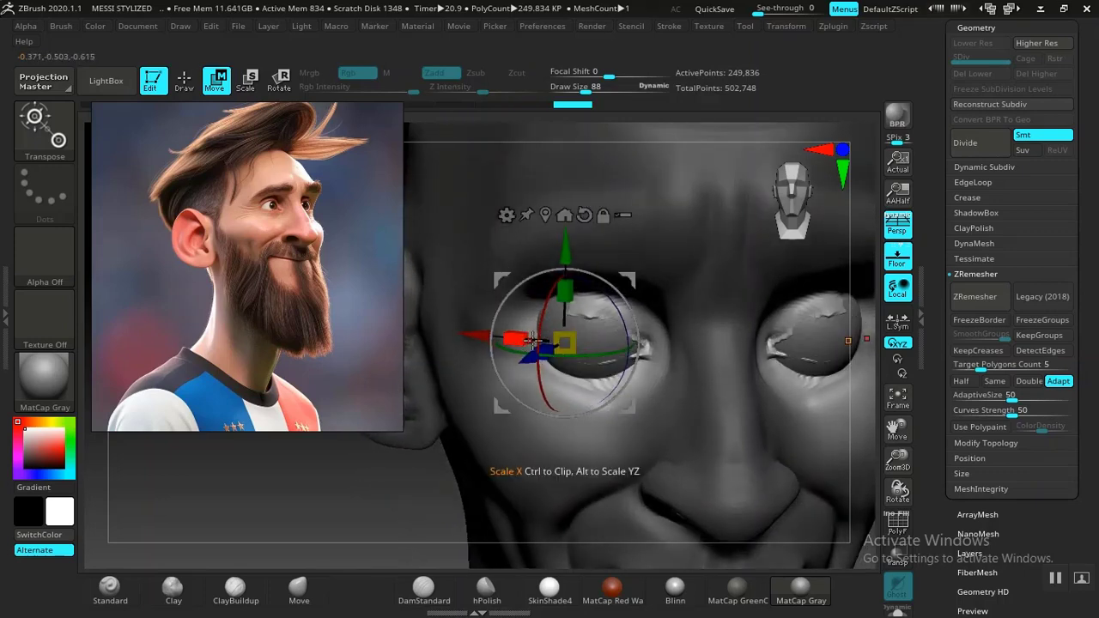
drag(629, 278, 619, 279)
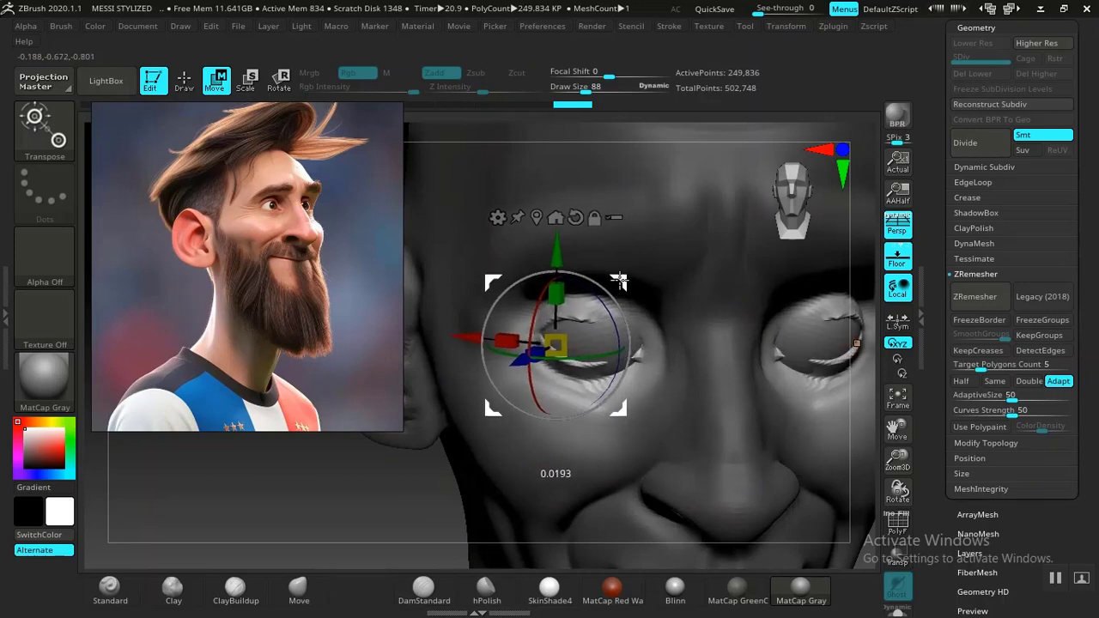
key(ctrl+z)
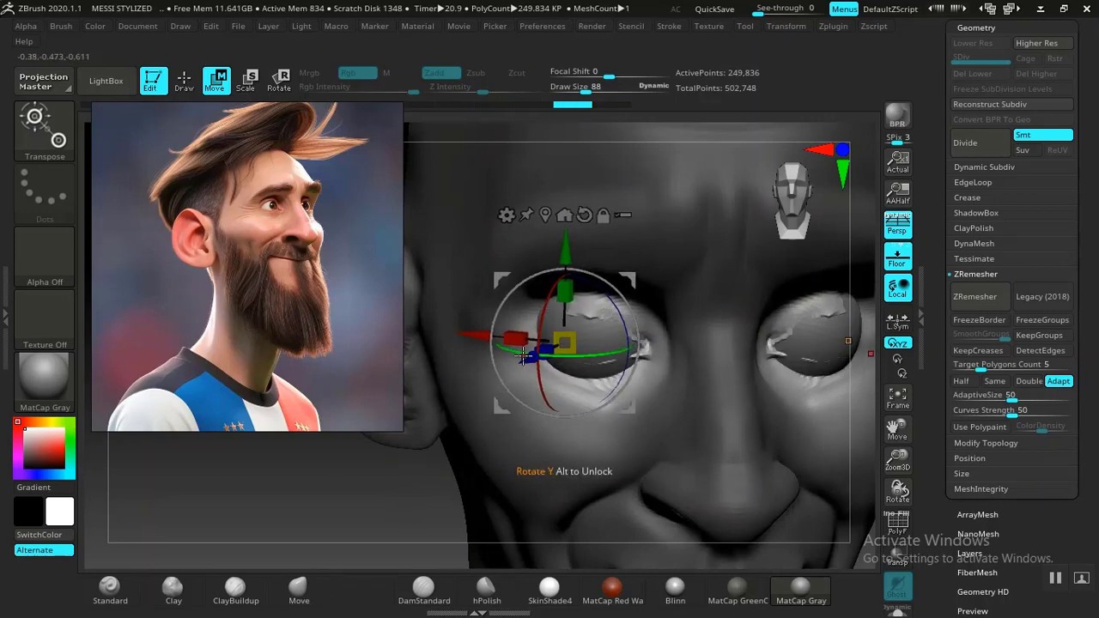
Step: Move the eye areas slightly forward along the depth axis and fine-tune their position over the eyeballs
drag(527, 359, 519, 362)
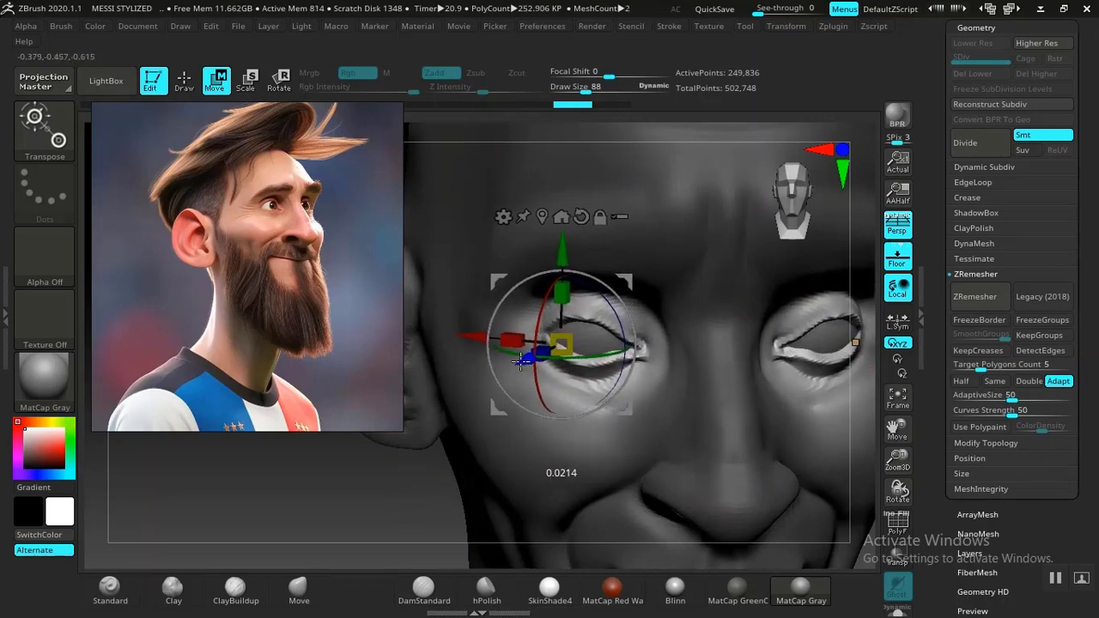
mouse_move(438, 481)
mouse_down()
mouse_move(422, 504)
mouse_move(449, 496)
mouse_up()
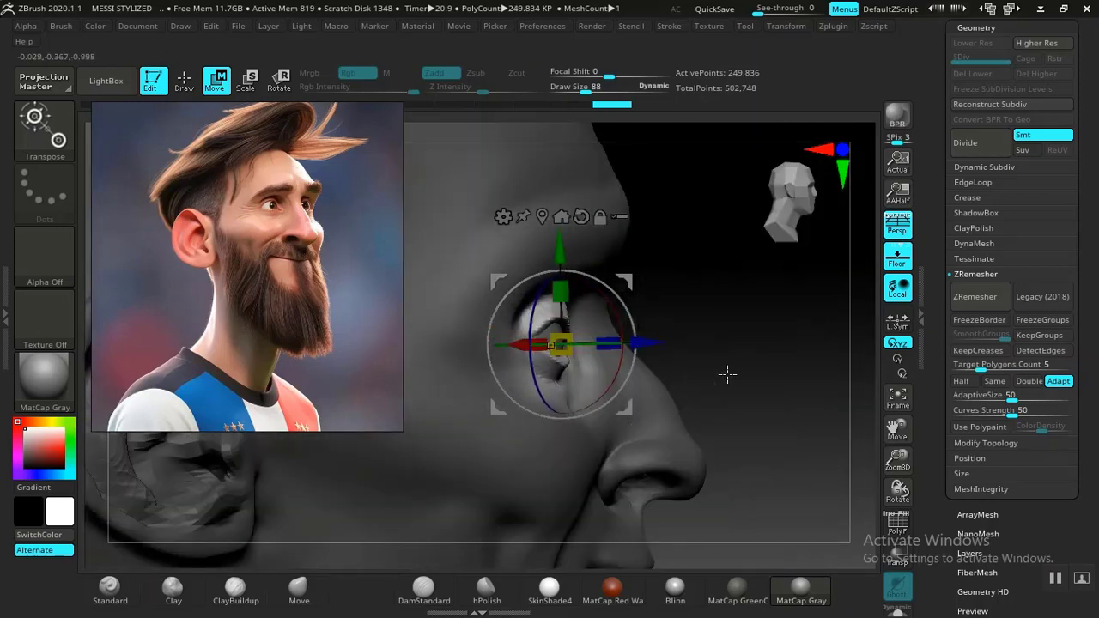
drag(727, 375, 532, 354)
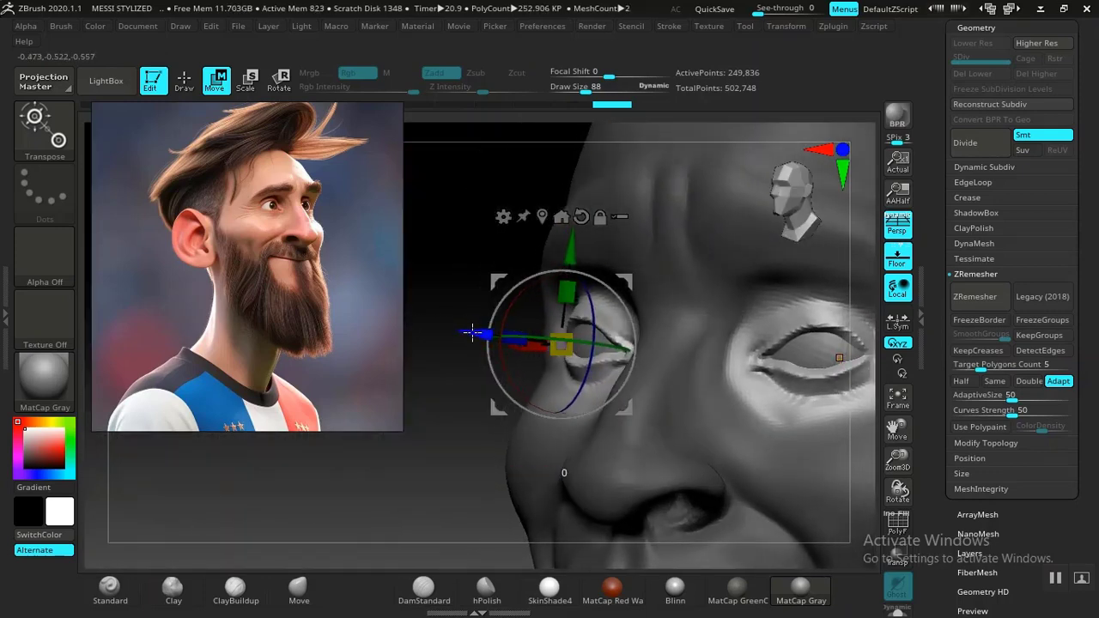
drag(473, 334, 474, 335)
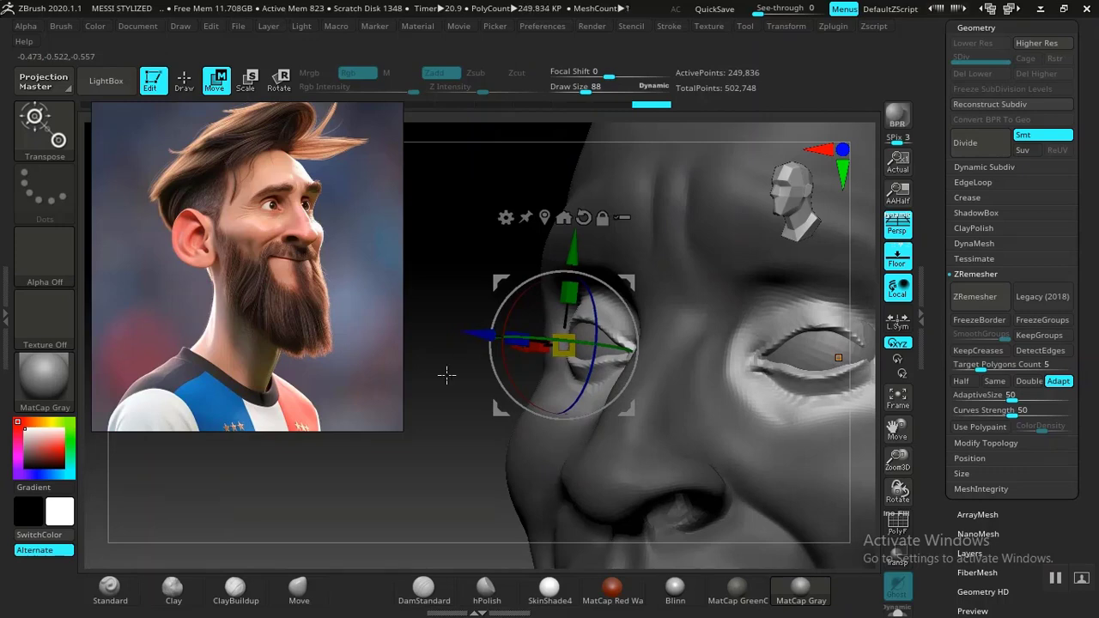
drag(401, 492, 483, 486)
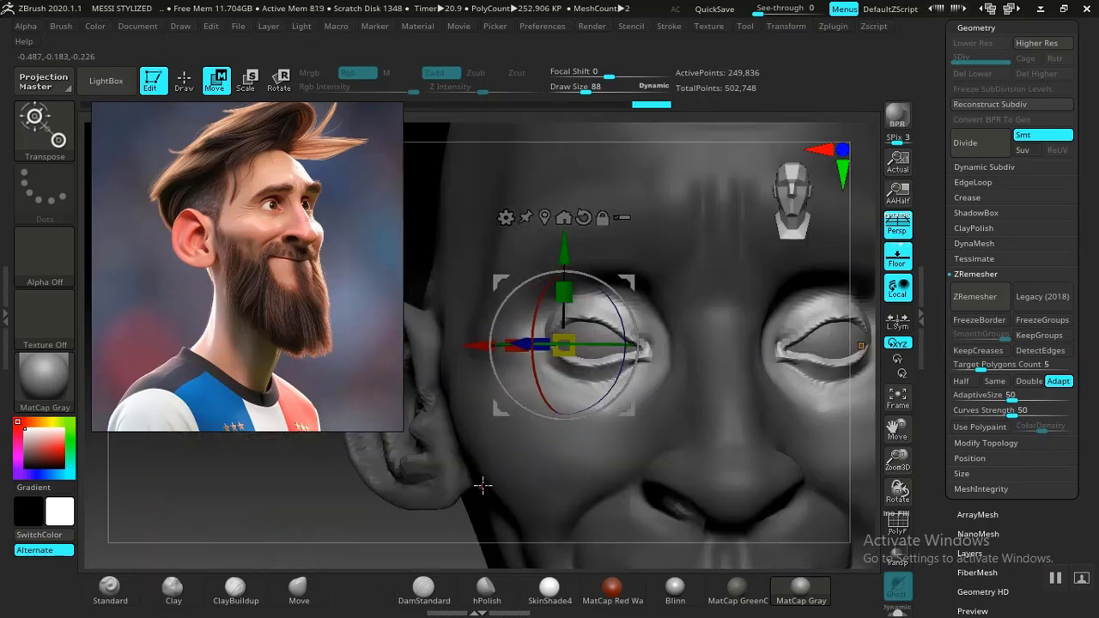
Step: Return to the Move brush and examine the eye areas from front and three-quarter views against the reference
key(q)
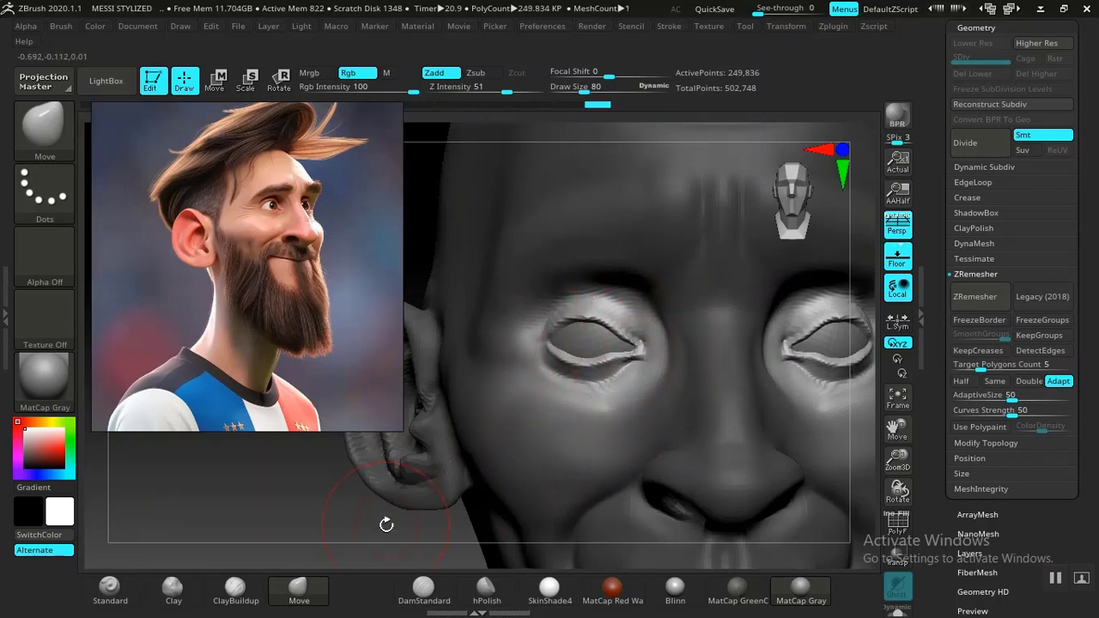
alt+drag(386, 525, 329, 423)
drag(344, 472, 428, 491)
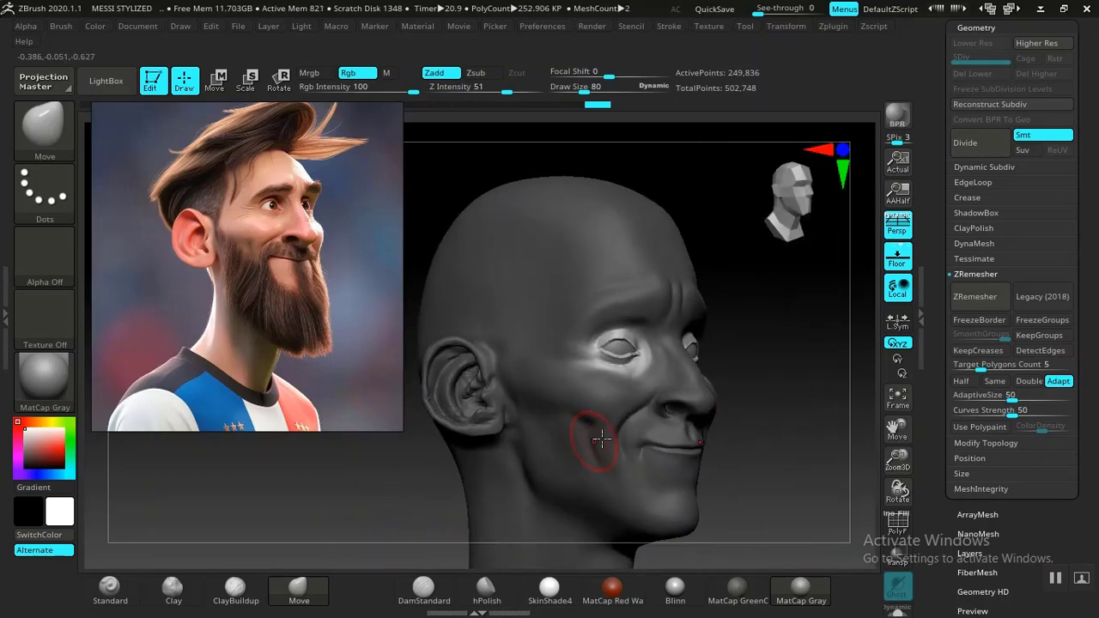
alt+drag(751, 412, 756, 474)
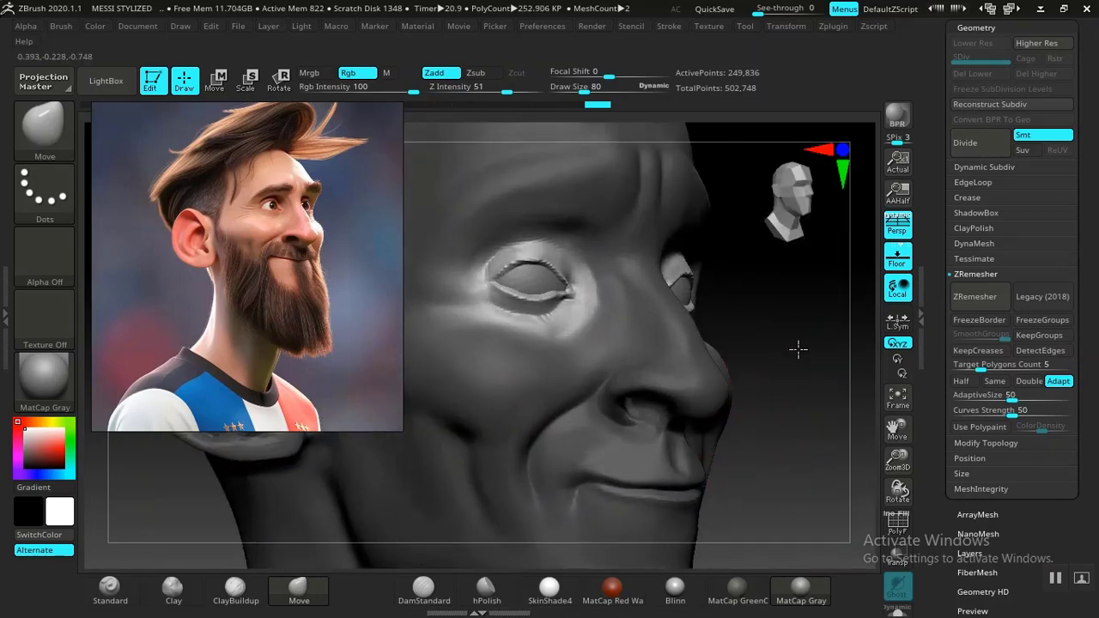
mouse_move(799, 350)
alt+mouse_down()
mouse_move(804, 387)
mouse_move(736, 312)
mouse_move(643, 364)
alt+mouse_up()
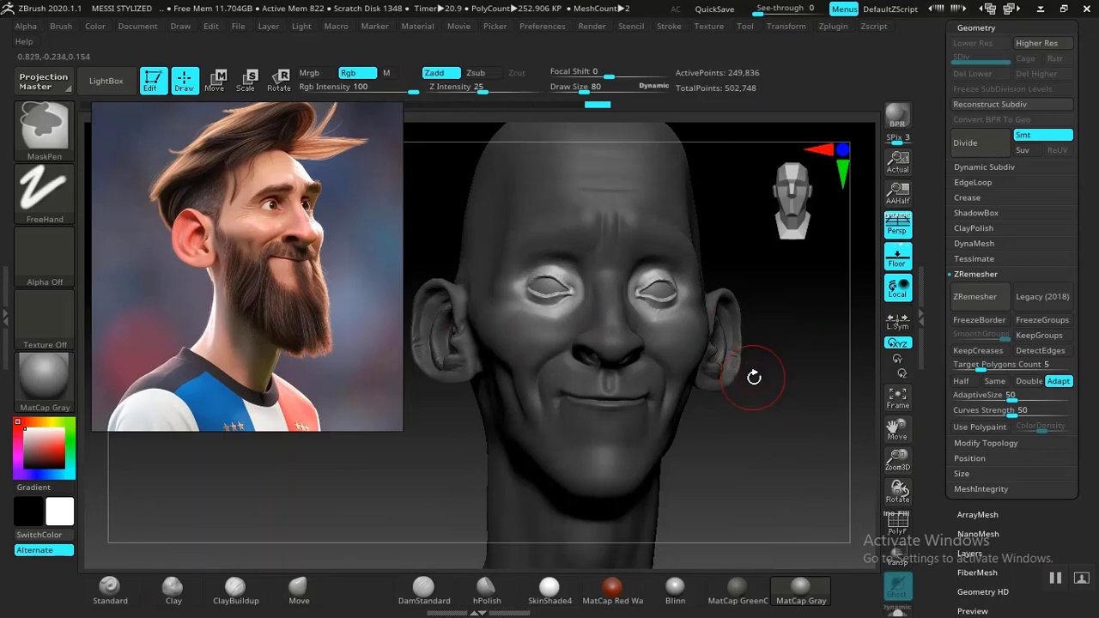
mouse_move(743, 437)
mouse_down()
mouse_move(770, 432)
mouse_move(759, 387)
mouse_move(758, 412)
mouse_move(787, 458)
mouse_move(708, 353)
mouse_move(748, 454)
mouse_move(675, 418)
mouse_up()
key(ctrl)
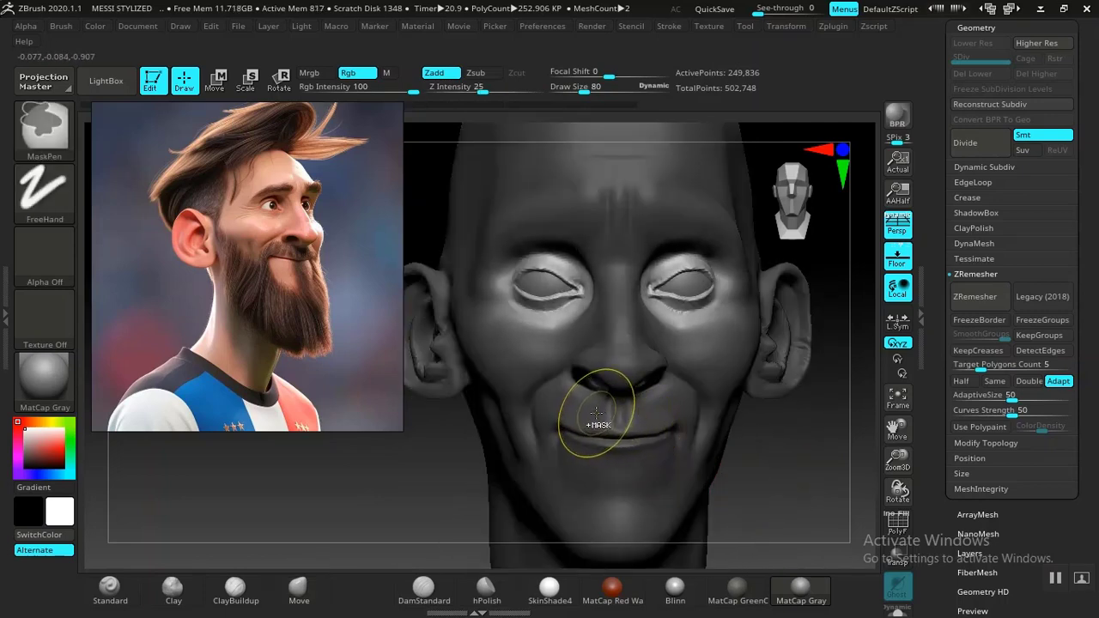
alt+drag(419, 487, 476, 537)
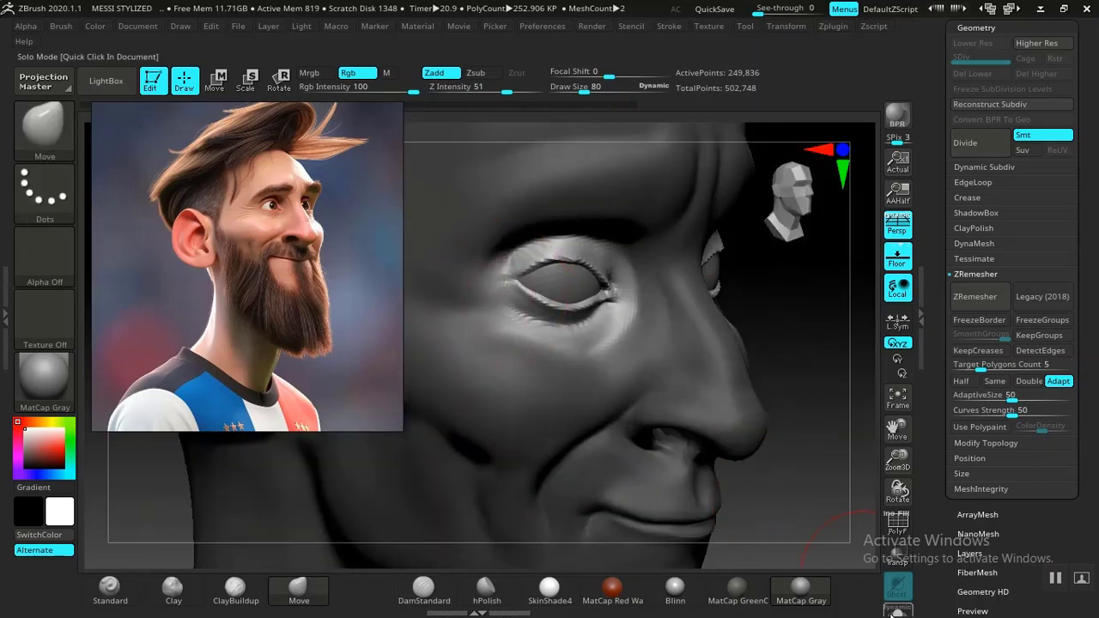
Step: Isolate the head, adjust the eyelids and eye corners with the Move brush at draw size 80, and restore the eyeballs' visibility
drag(809, 454, 673, 391)
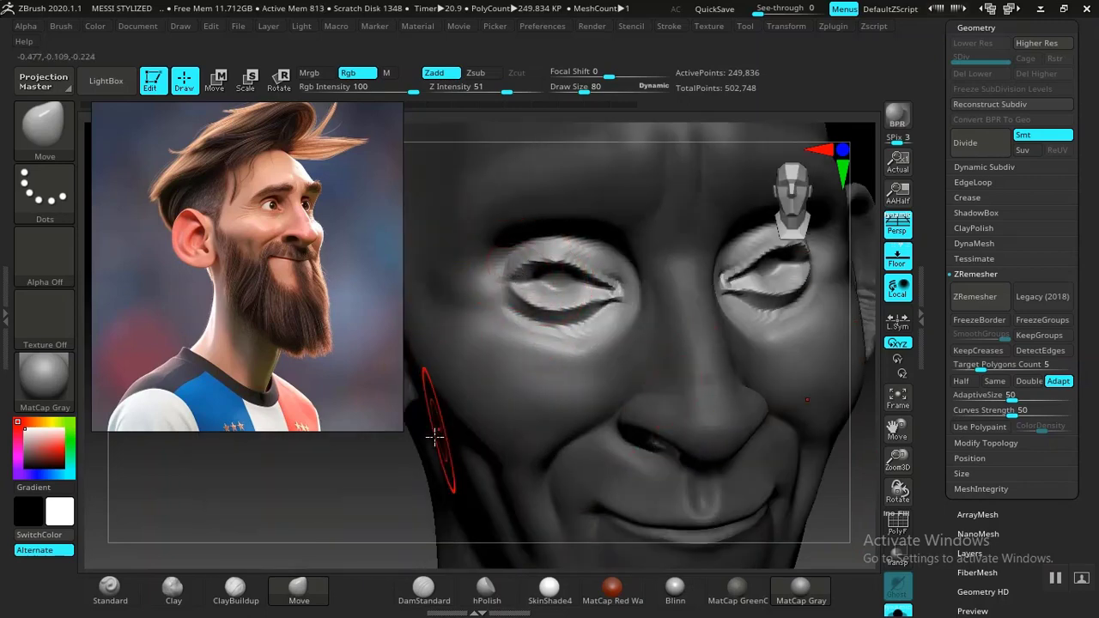
drag(431, 437, 523, 280)
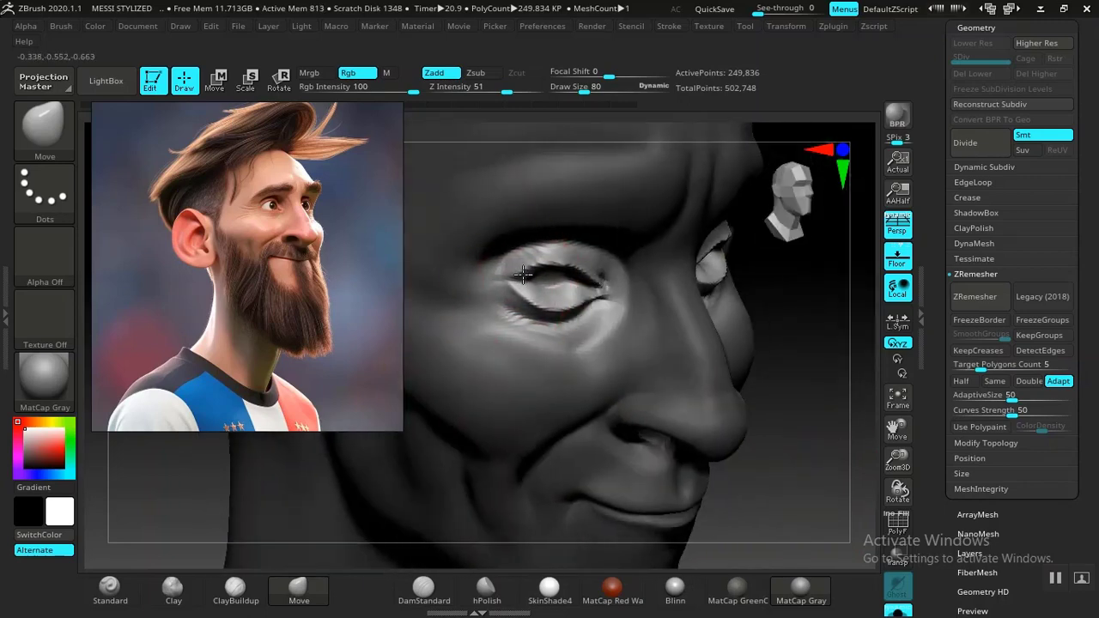
drag(780, 335, 608, 291)
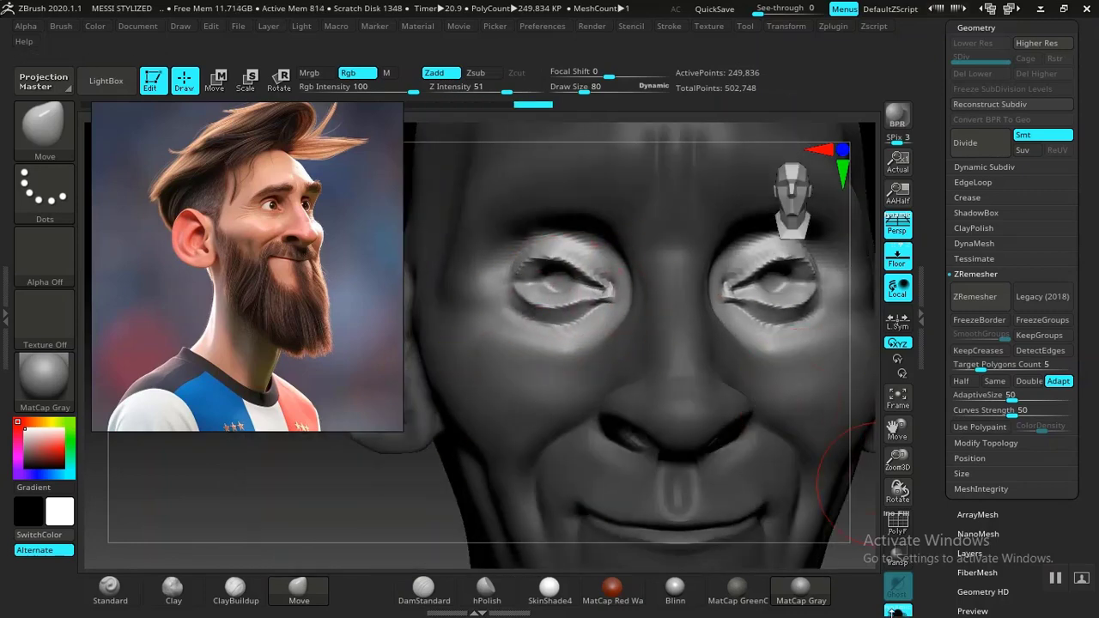
click(895, 611)
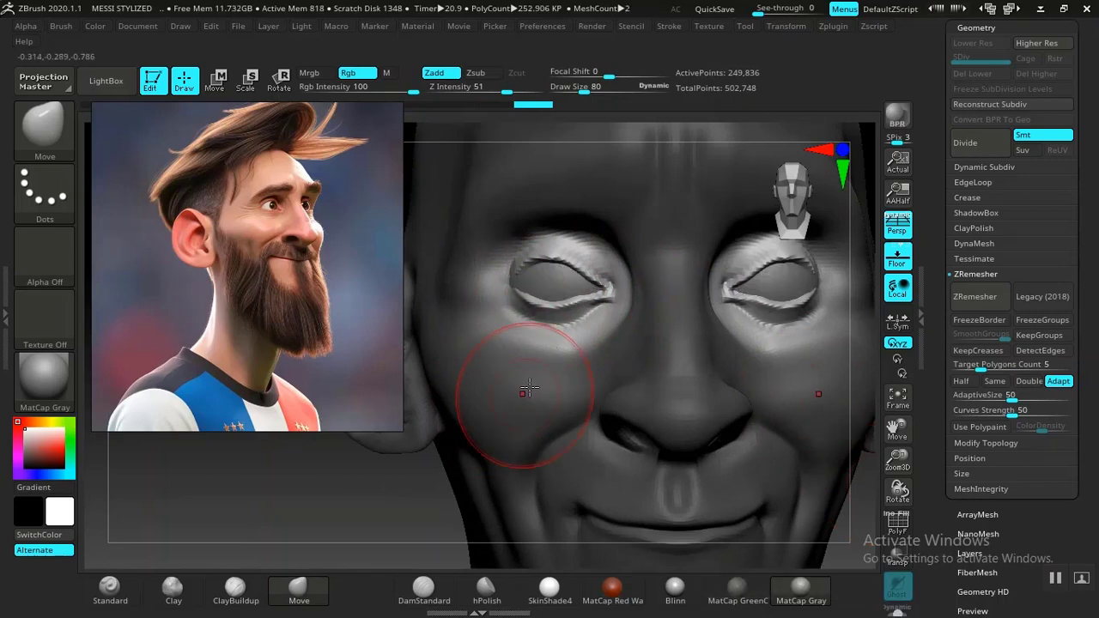
Step: Select the eyeballs and nudge them slightly to fit the adjusted eye openings
alt+click(557, 283)
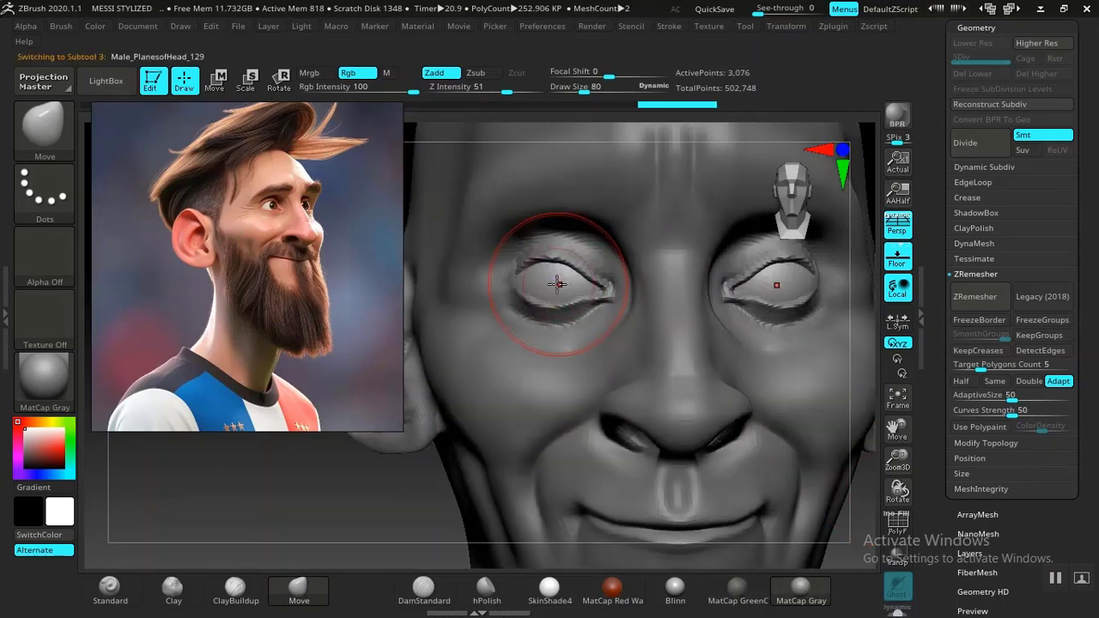
key(w)
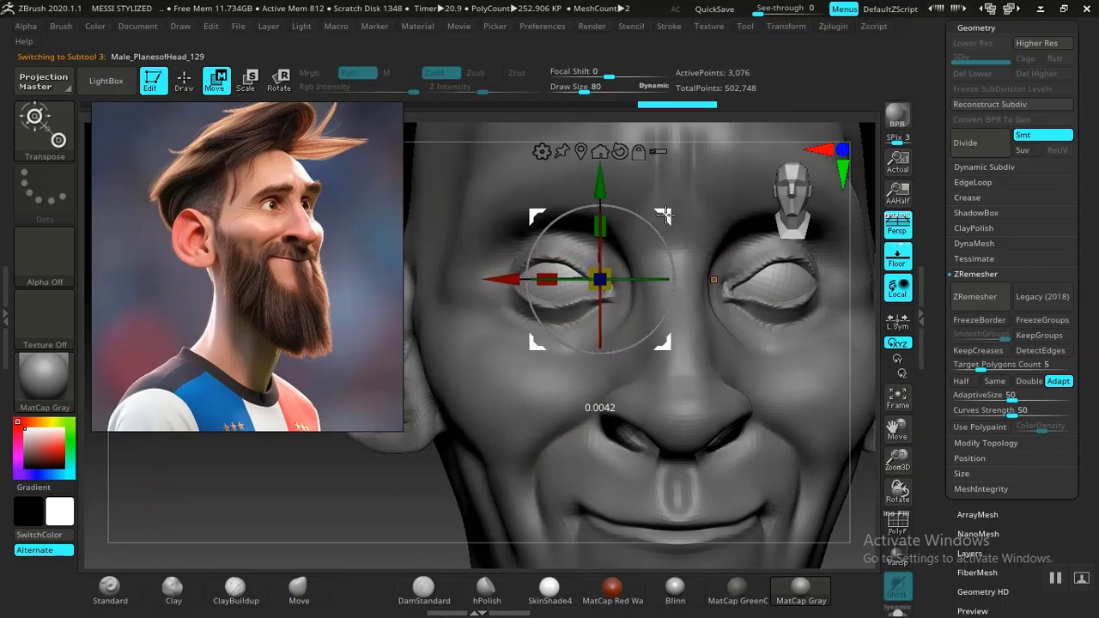
drag(667, 214, 664, 215)
key(q)
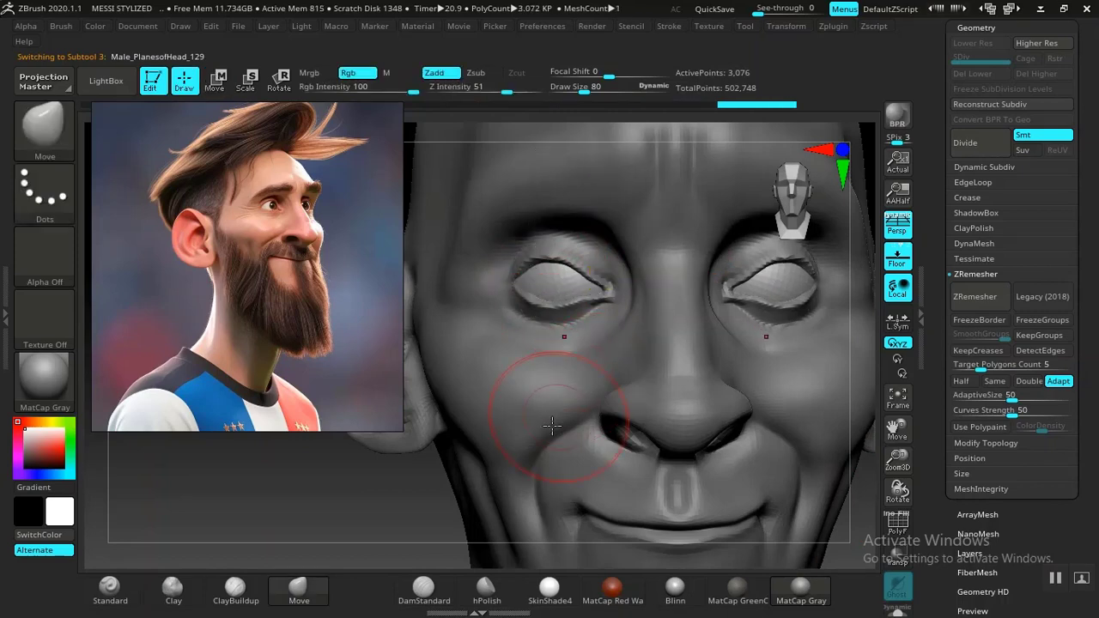
Step: Make the MESSI STYLIZED1 head subtool active again and clear its mask
mouse_move(407, 548)
alt+mouse_down()
mouse_move(435, 441)
mouse_move(503, 476)
alt+mouse_up()
alt+click(608, 378)
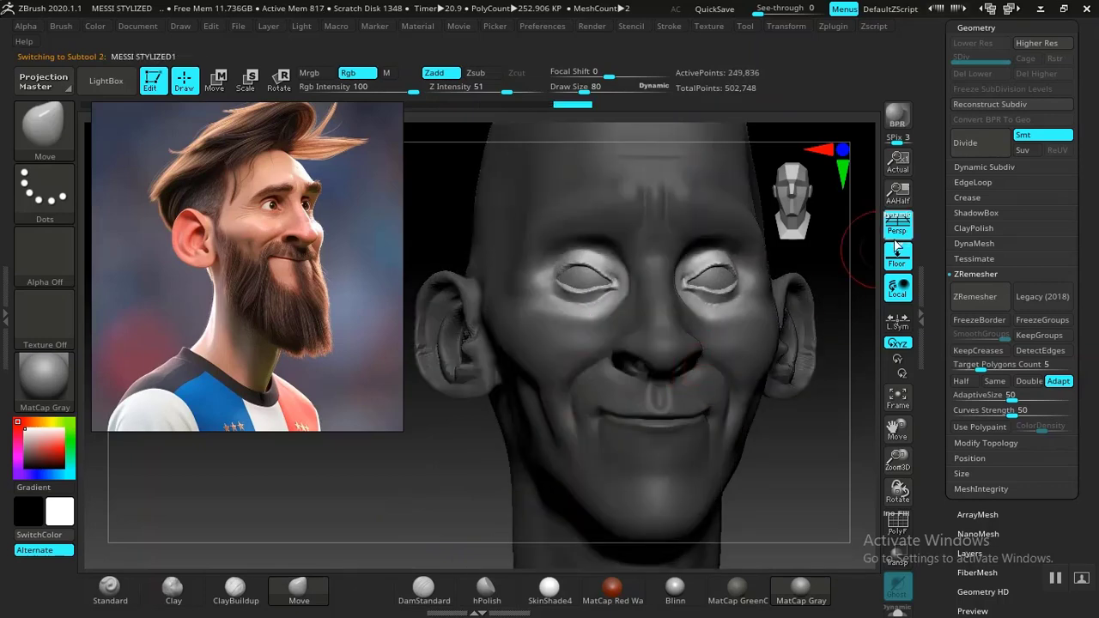
ctrl+drag(819, 416, 846, 395)
Step: Show the subtool list and select the MESSI STYLIZED head subtool
scroll(979, 230, up, 4)
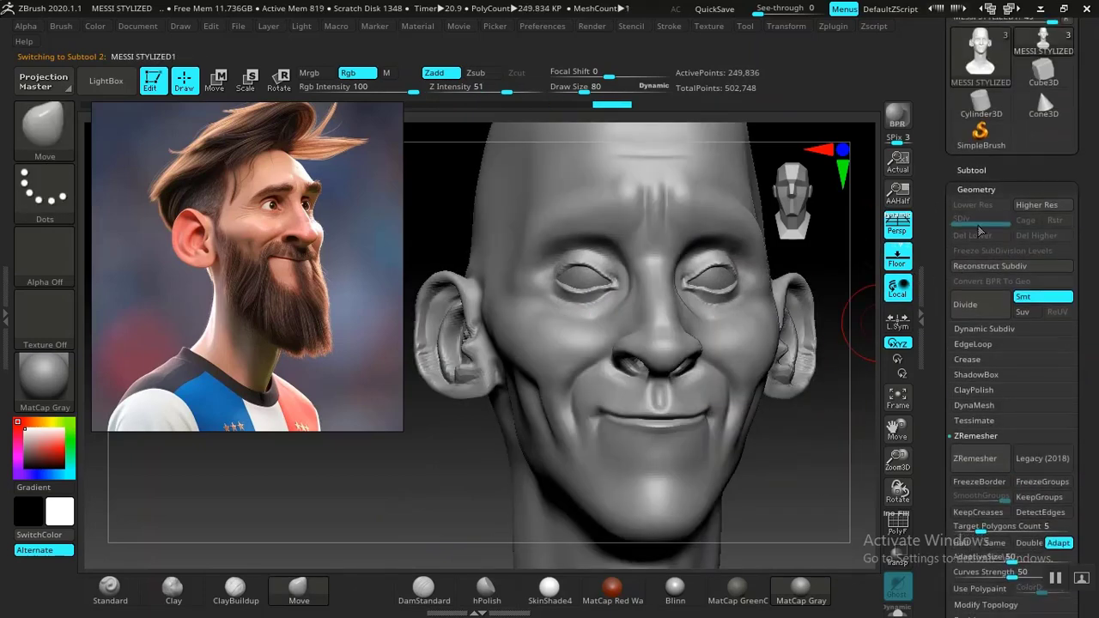
click(970, 169)
click(1001, 225)
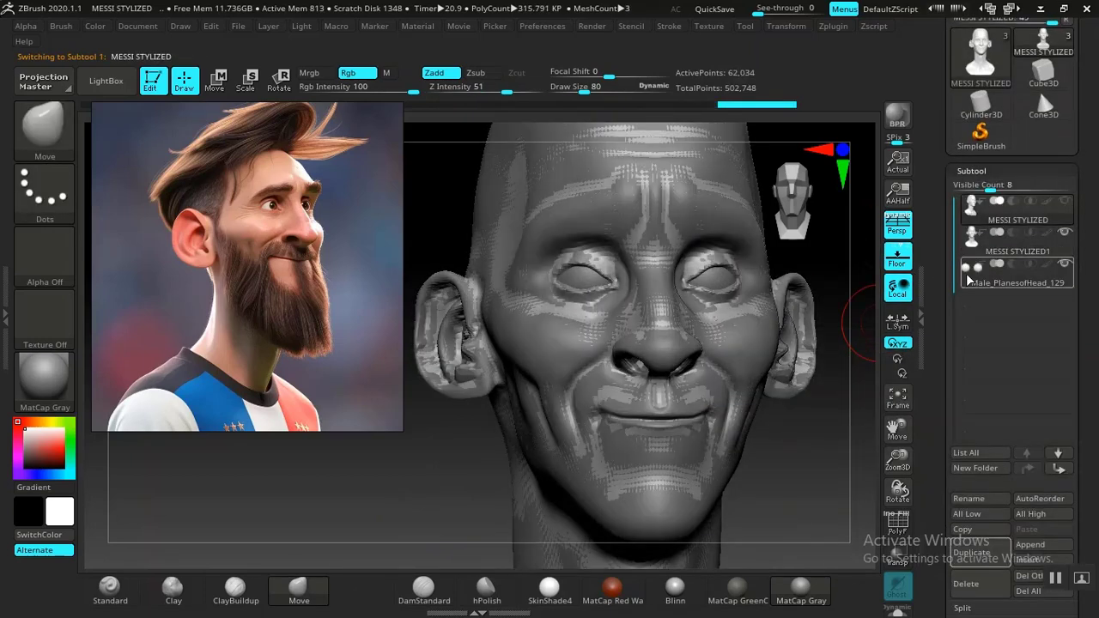
Step: Delete the MESSI STYLIZED head subtool and confirm the deletion
scroll(940, 322, down, 3)
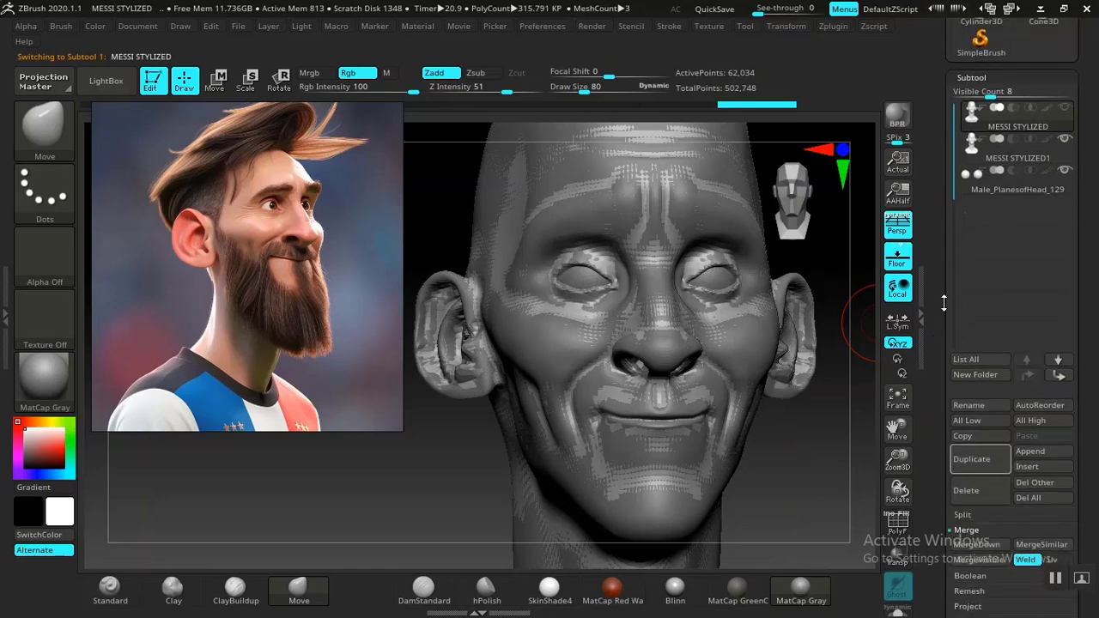
click(967, 493)
click(831, 526)
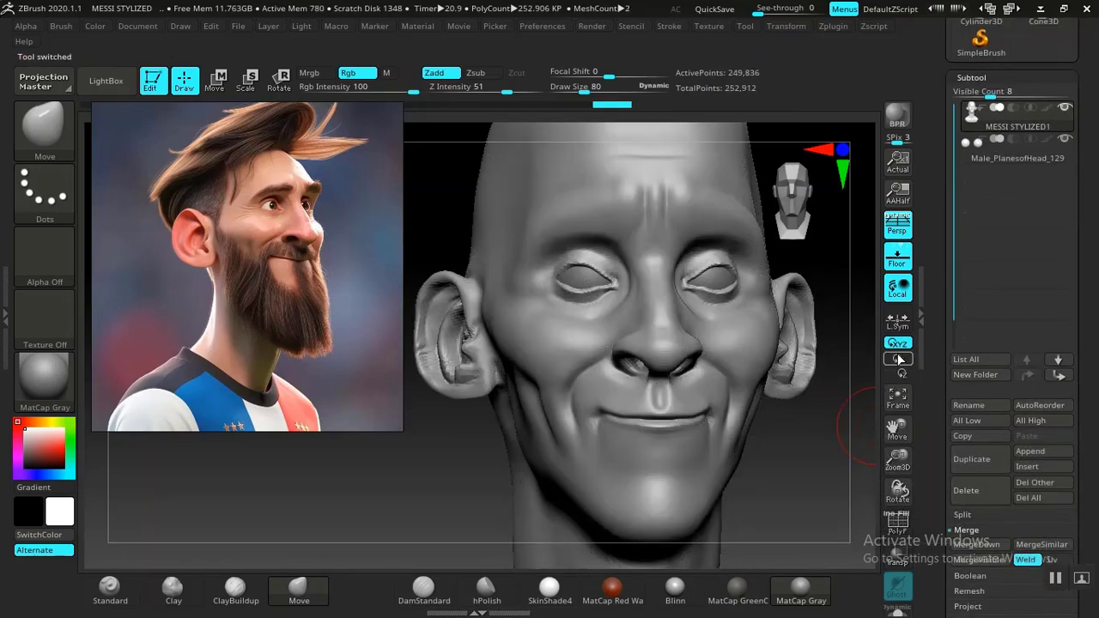
Step: Duplicate the MESSI STYLIZED1 head subtool and hide the original
click(973, 461)
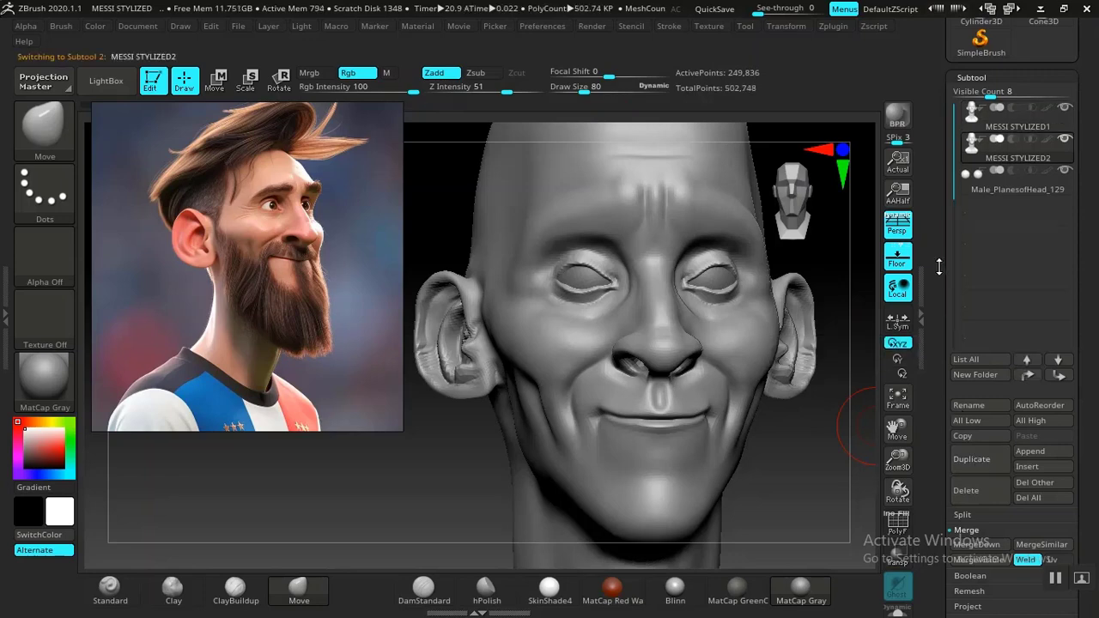
click(1066, 110)
mouse_move(802, 473)
mouse_down()
mouse_move(785, 450)
mouse_move(795, 456)
mouse_up()
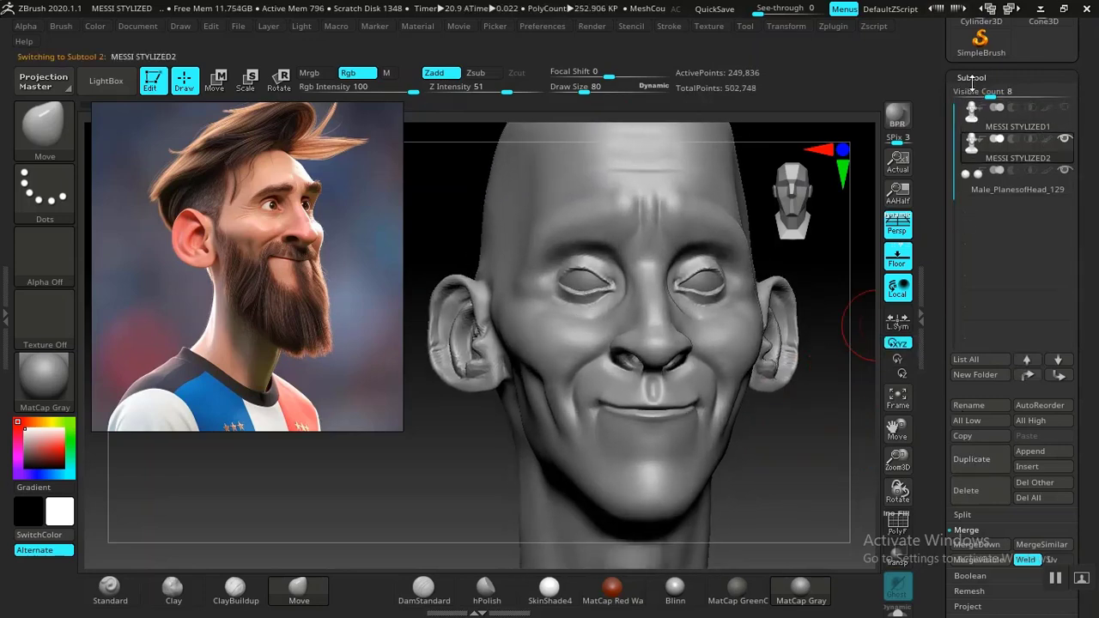
Step: In the duplicated head's ZRemesher settings, set the adaptive size to 14 and enable DetectEdges and KeepCreases
click(972, 77)
click(977, 97)
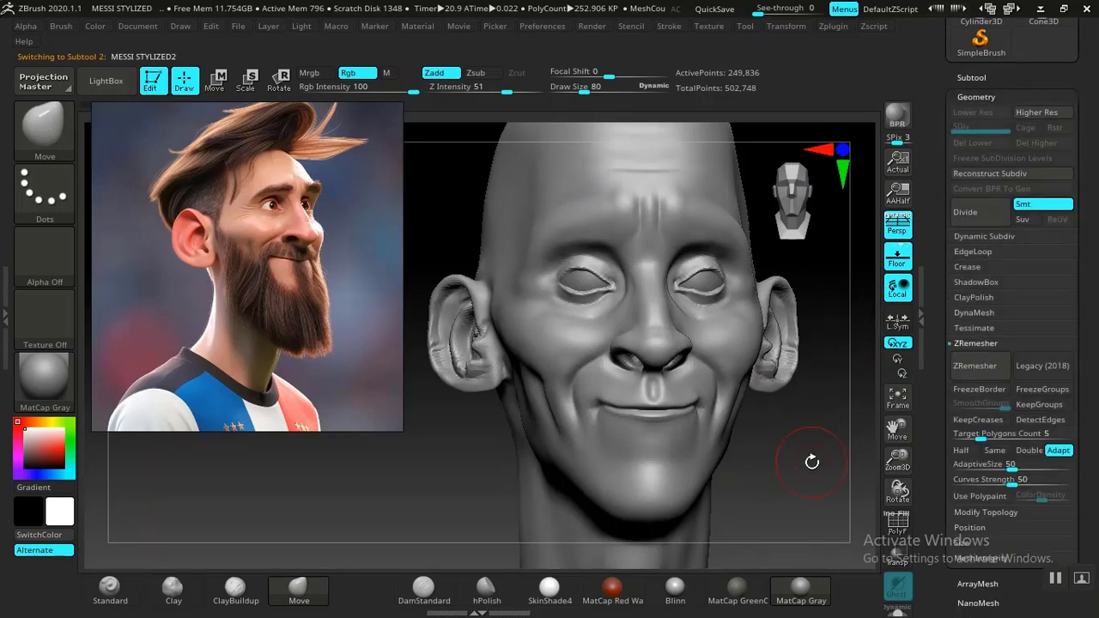
mouse_move(811, 462)
mouse_down()
mouse_move(768, 456)
mouse_move(879, 369)
mouse_up()
drag(946, 423, 942, 395)
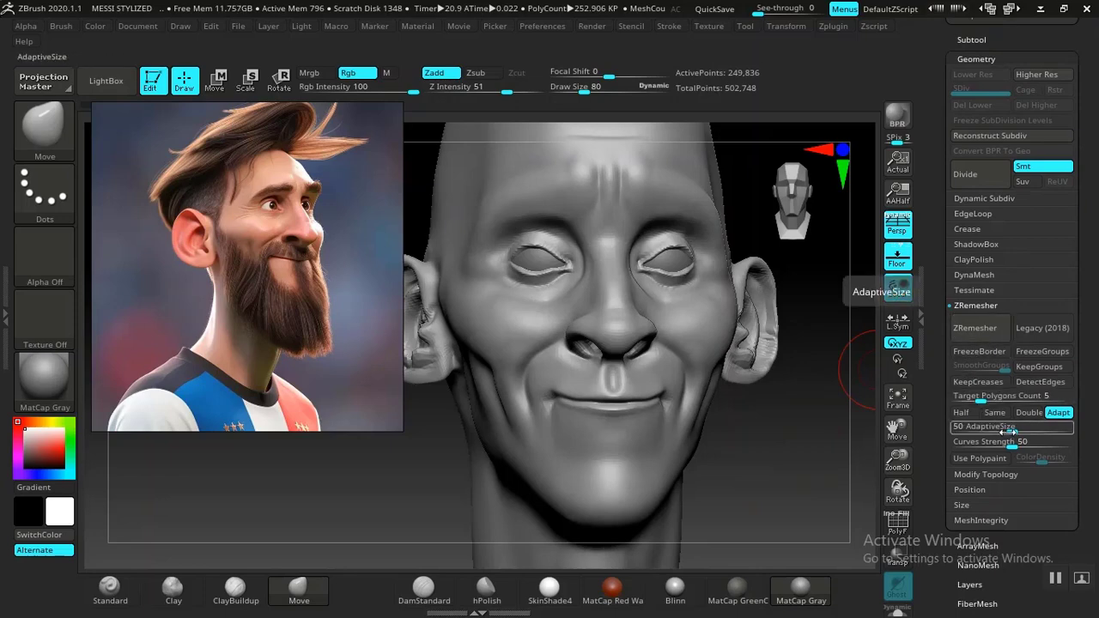
drag(1009, 432, 972, 432)
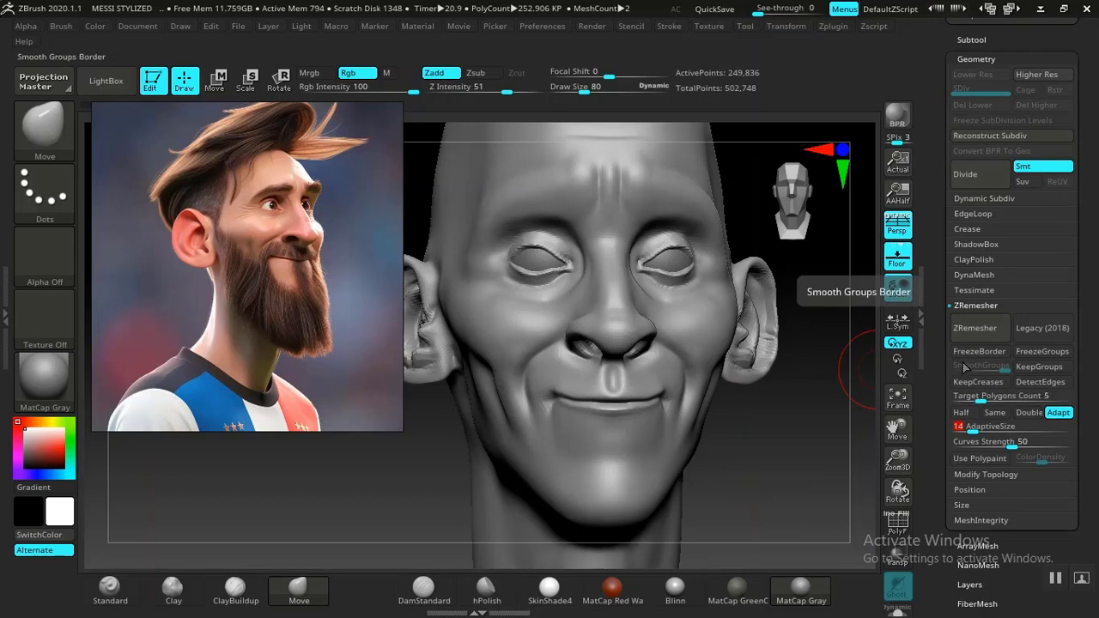
click(1034, 382)
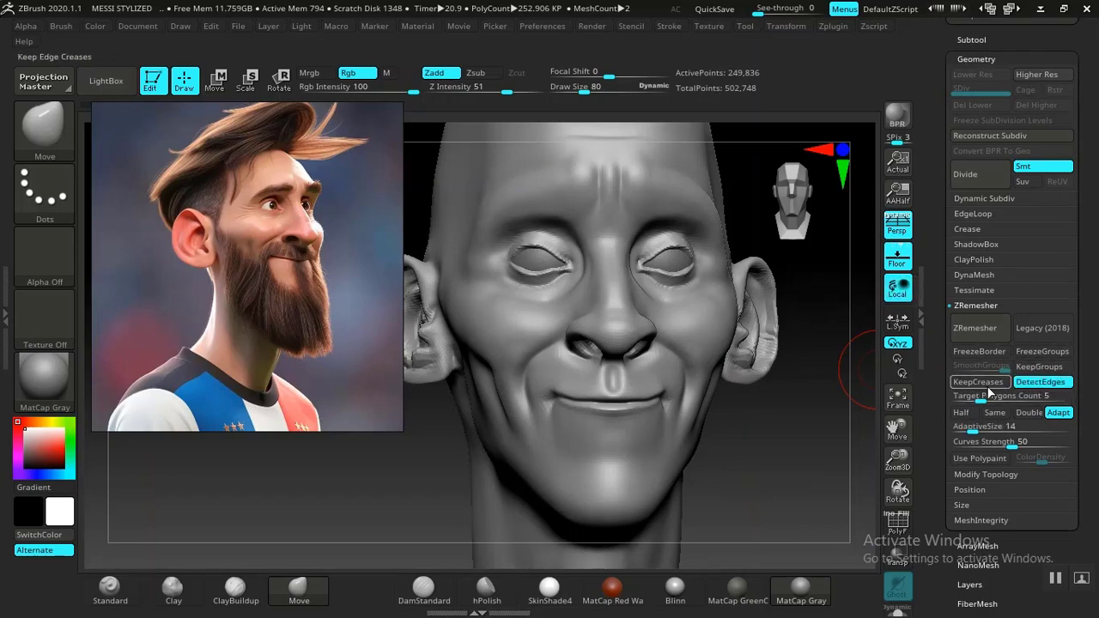
click(1003, 383)
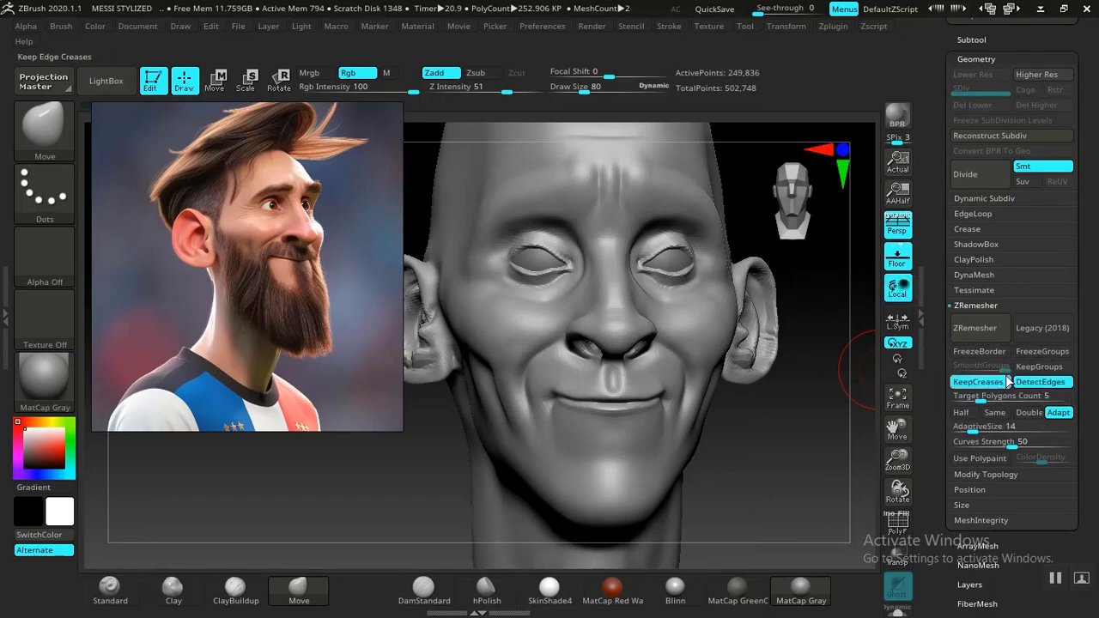
Step: Try remeshing the duplicated head with ZRemesher, examine the new topology with the wireframe shown, and undo the remesh
click(975, 328)
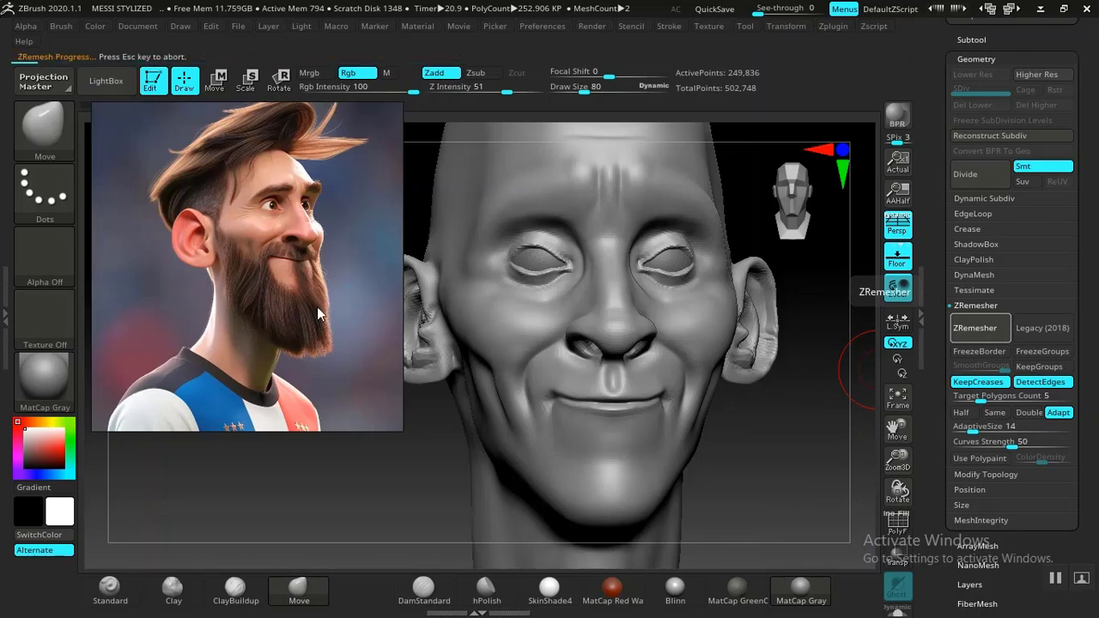
drag(234, 300, 223, 340)
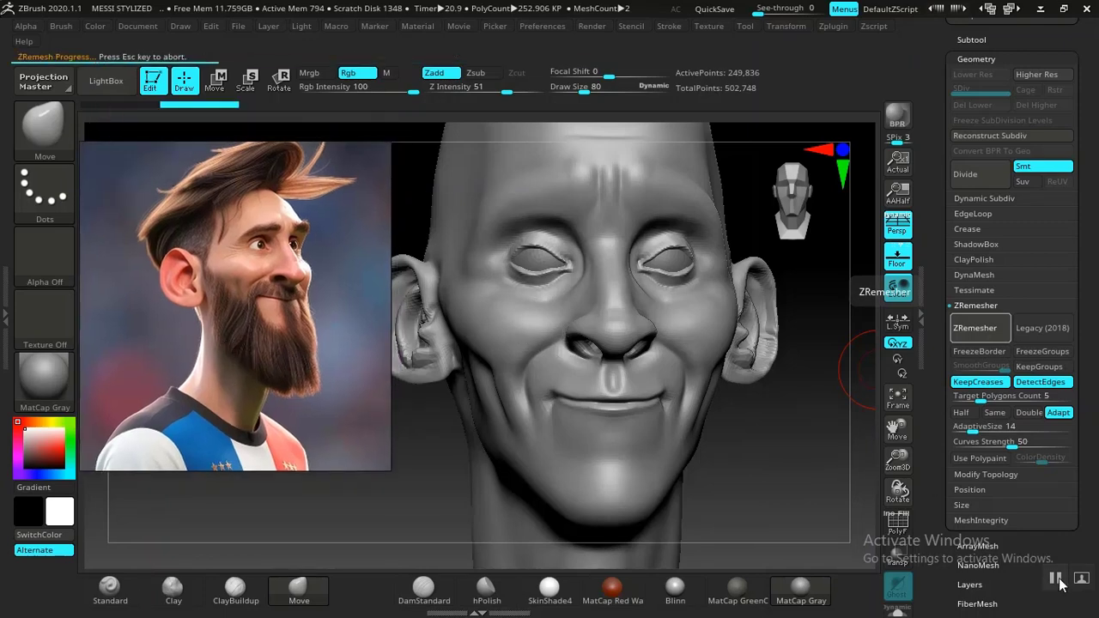
key(shift+f)
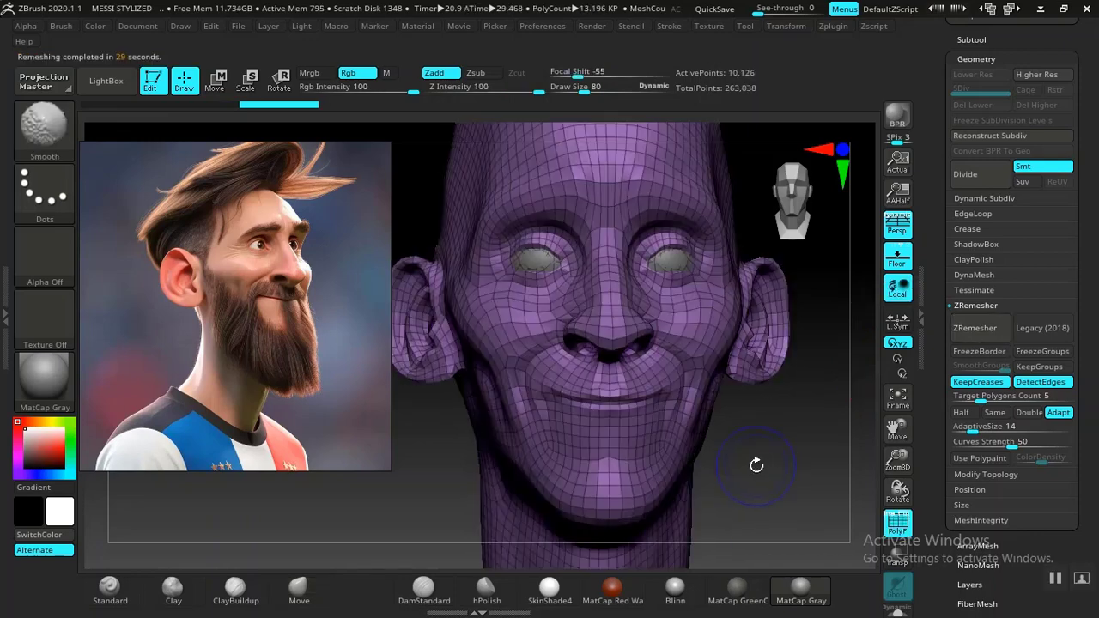
mouse_move(777, 465)
alt+mouse_down()
mouse_move(714, 385)
mouse_move(773, 490)
mouse_move(752, 428)
mouse_move(763, 426)
mouse_move(790, 466)
mouse_move(837, 471)
alt+mouse_up()
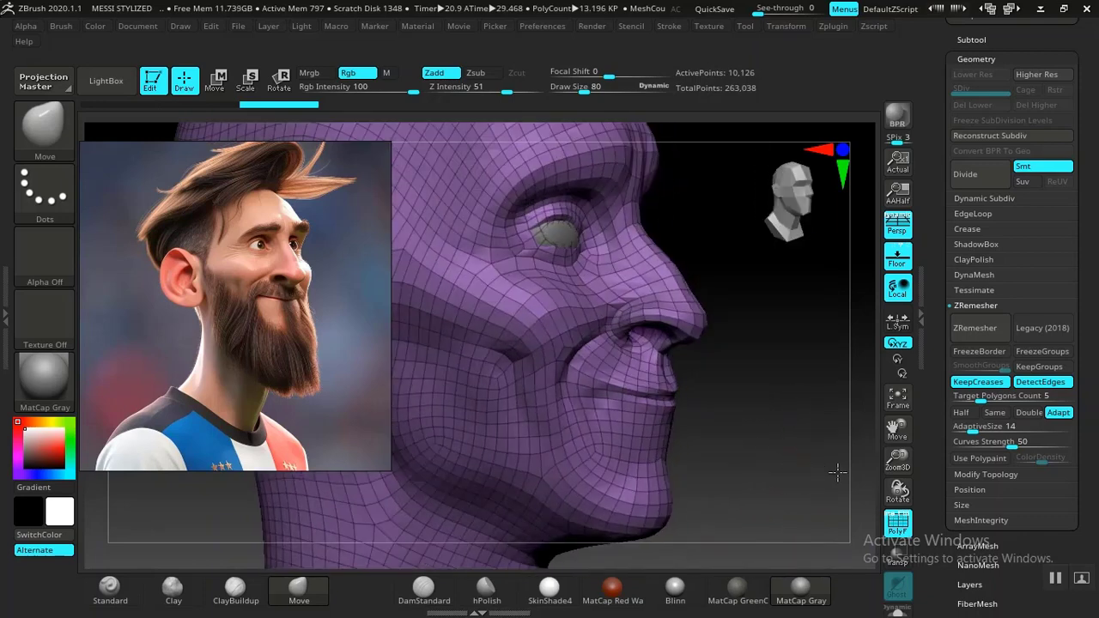
mouse_move(792, 444)
mouse_down()
mouse_move(817, 451)
mouse_move(761, 437)
mouse_move(816, 444)
mouse_move(782, 435)
mouse_move(741, 444)
mouse_move(770, 462)
mouse_up()
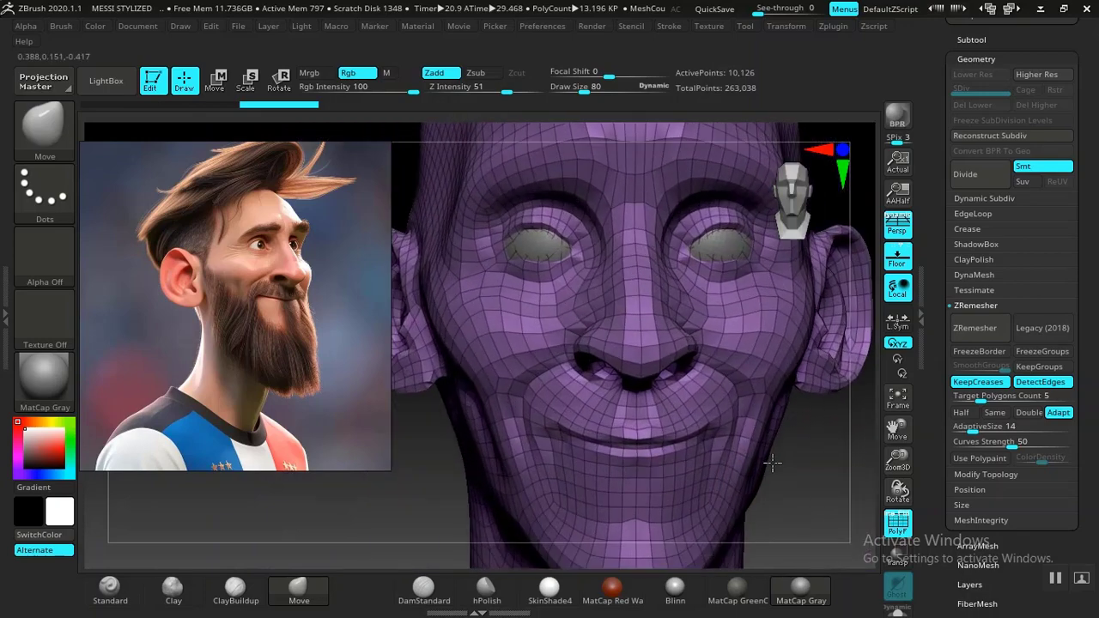
key(ctrl+z)
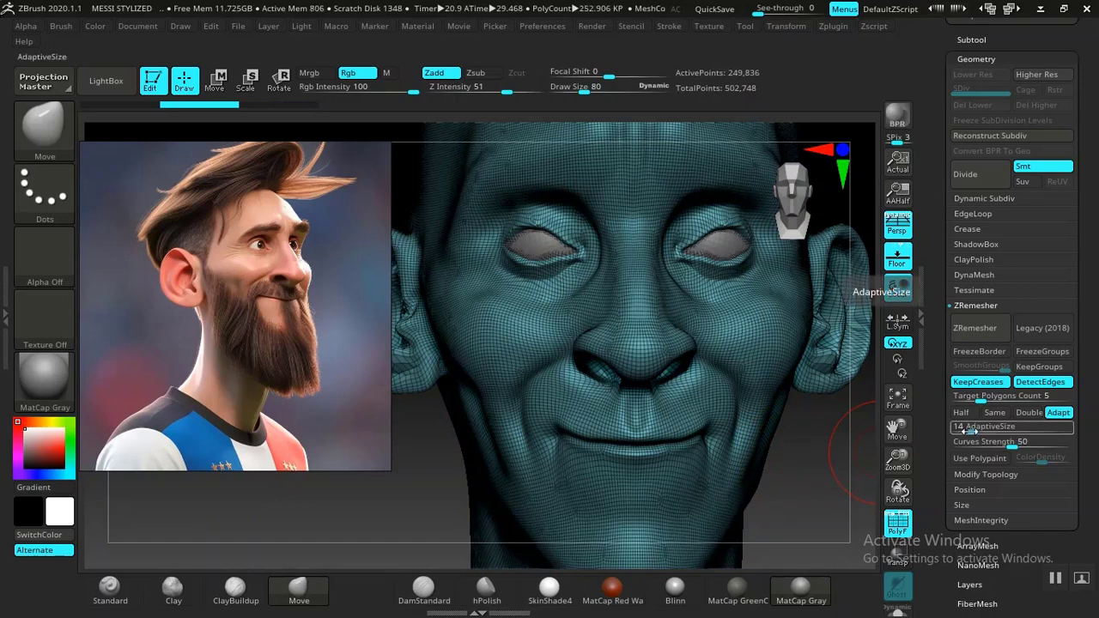
Step: Try remeshing the head with the ZRemesher adaptive size lowered to 0
drag(969, 429, 1043, 432)
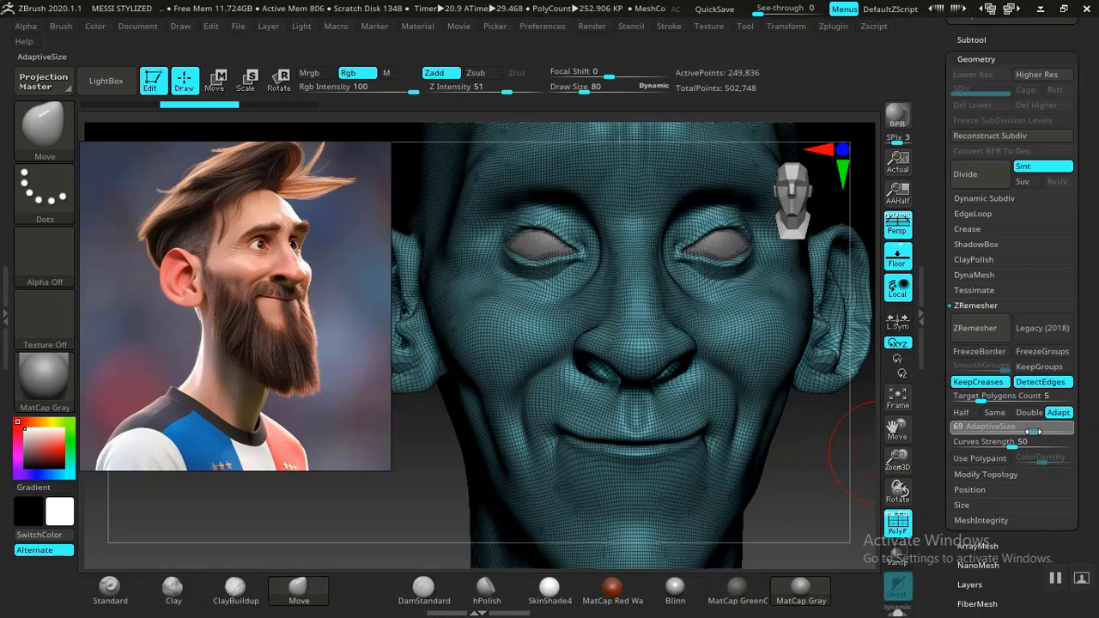
drag(1019, 432, 950, 429)
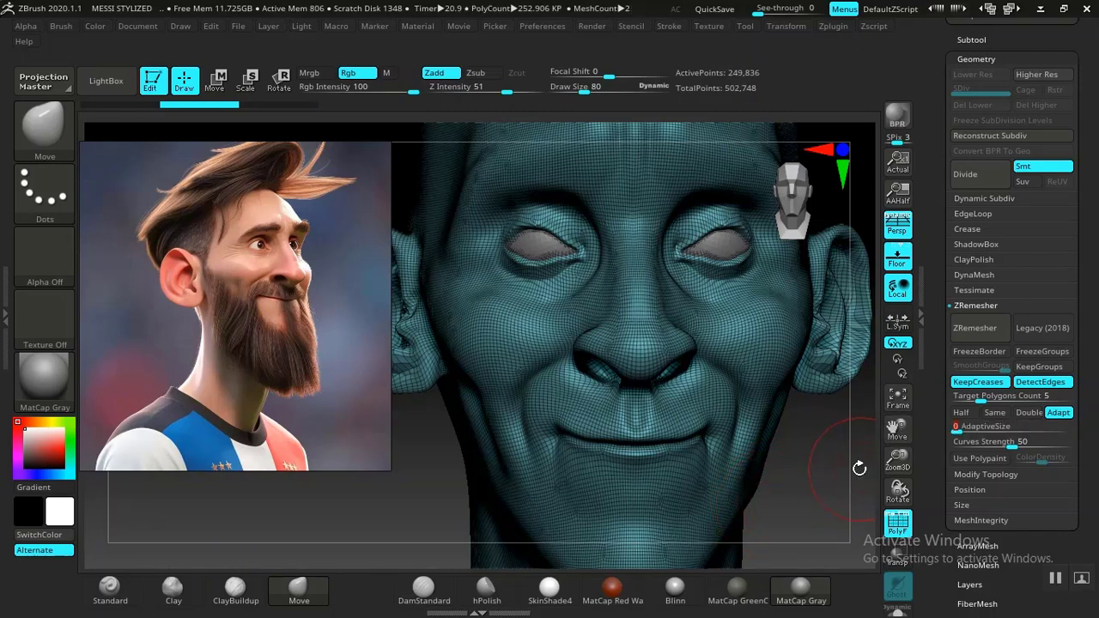
click(974, 327)
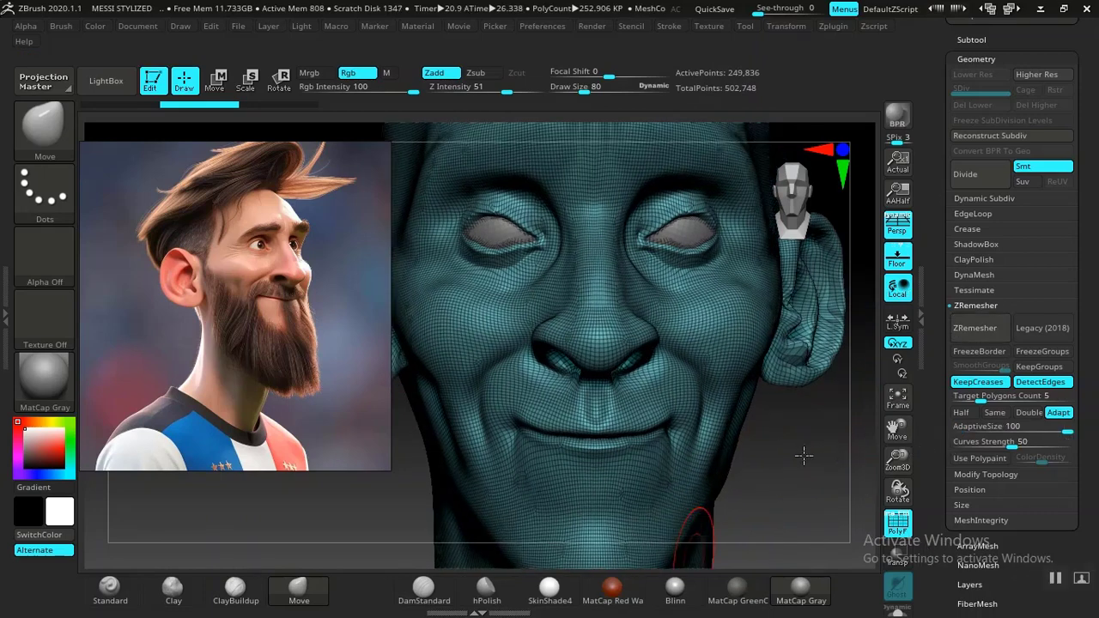
Step: Set the ZRemesher adaptive size to 10, try remeshing the head, and undo the remesh
drag(994, 430, 964, 432)
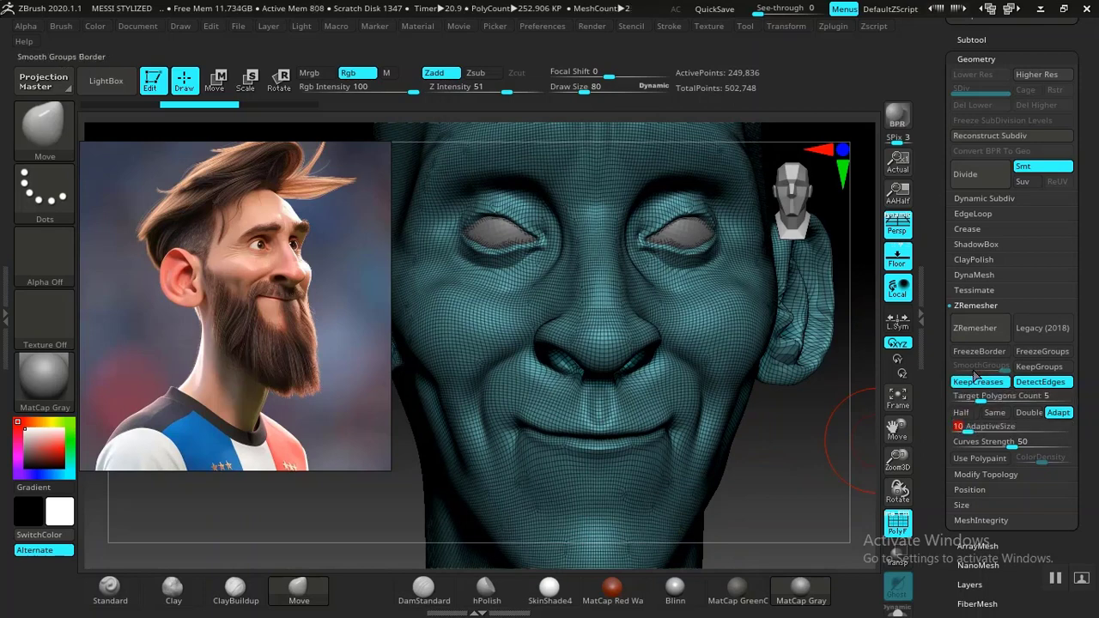
click(975, 327)
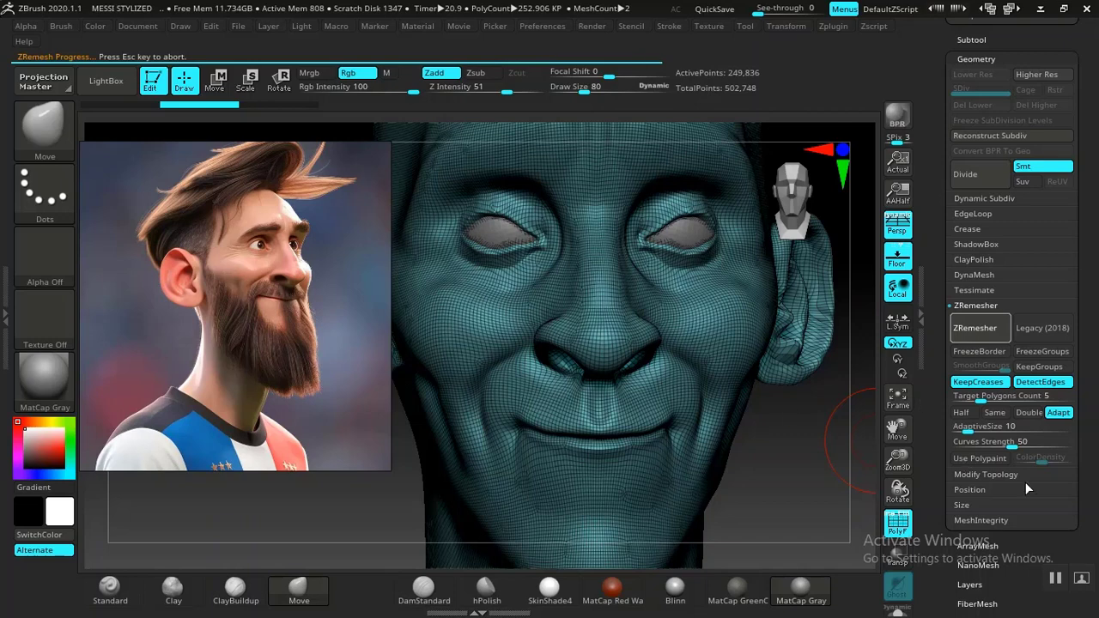
mouse_move(724, 513)
mouse_down()
mouse_move(778, 400)
mouse_move(755, 481)
mouse_move(744, 411)
mouse_move(678, 400)
mouse_move(704, 375)
mouse_move(749, 454)
mouse_move(765, 449)
mouse_move(706, 438)
mouse_move(778, 501)
mouse_move(785, 400)
mouse_move(729, 456)
mouse_move(846, 378)
mouse_up()
key(shift+f)
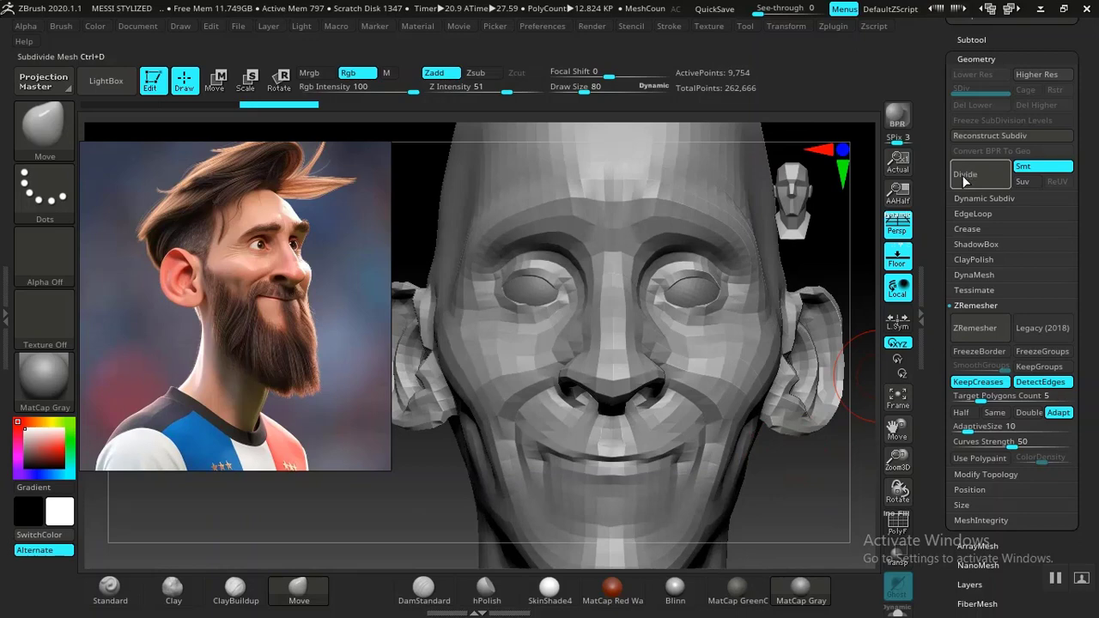
mouse_move(797, 433)
mouse_down()
mouse_move(802, 321)
mouse_move(797, 455)
mouse_move(826, 443)
mouse_move(829, 395)
mouse_move(818, 432)
mouse_move(812, 421)
mouse_up()
key(shift+f)
key(ctrl+z)
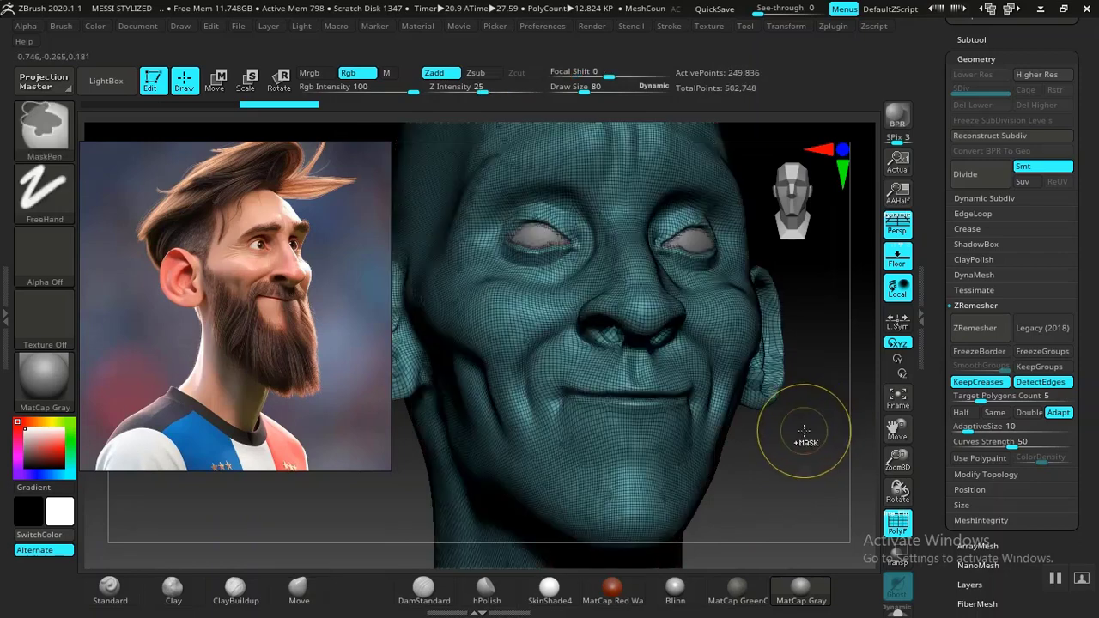
Step: Try remeshing the head with the target polygon count raised to about 9.8, and examine the face without the wireframe
click(986, 397)
drag(979, 399, 988, 399)
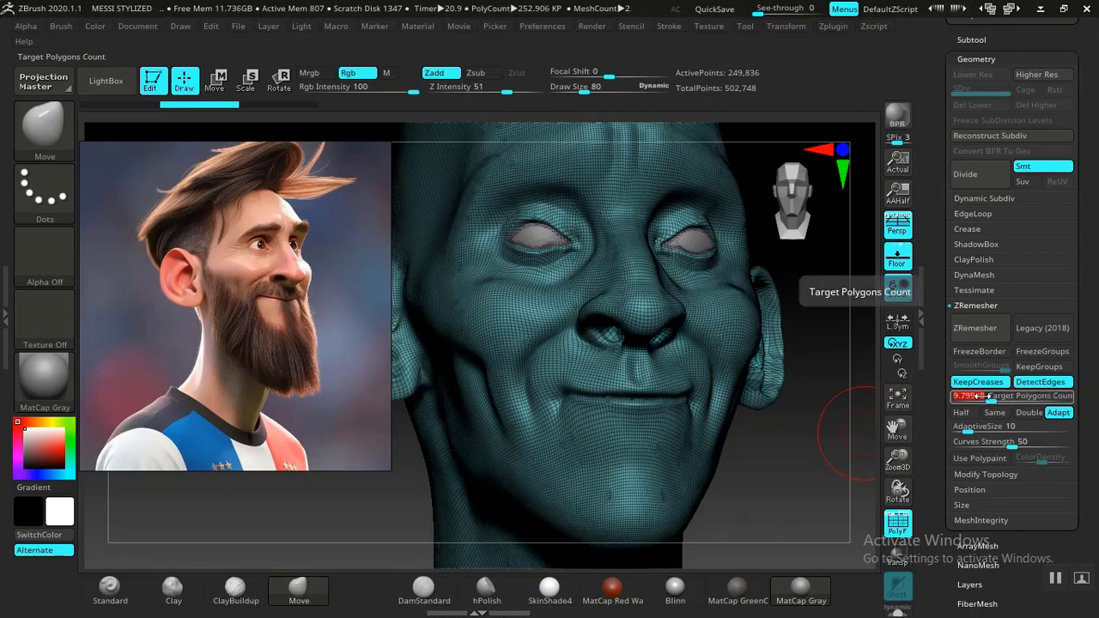
click(975, 328)
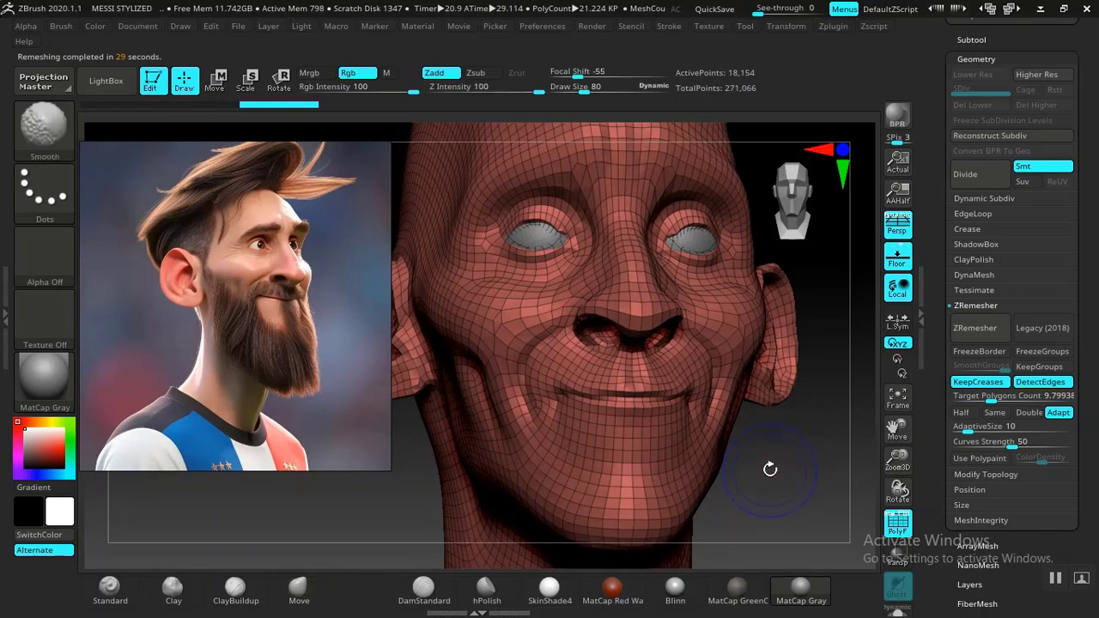
mouse_move(788, 472)
alt+mouse_down()
mouse_move(743, 507)
mouse_move(778, 490)
mouse_move(773, 515)
mouse_move(796, 519)
alt+mouse_up()
drag(799, 474, 808, 476)
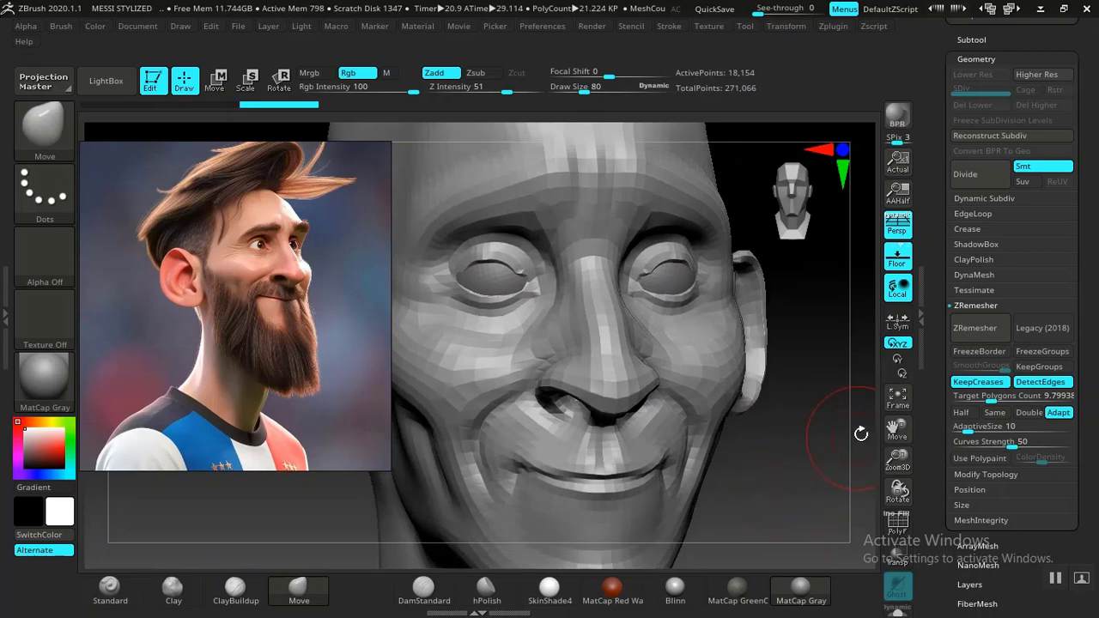
Step: Try to reconstruct a lower subdivision level from the denser remesh, and undo that remesh
click(982, 135)
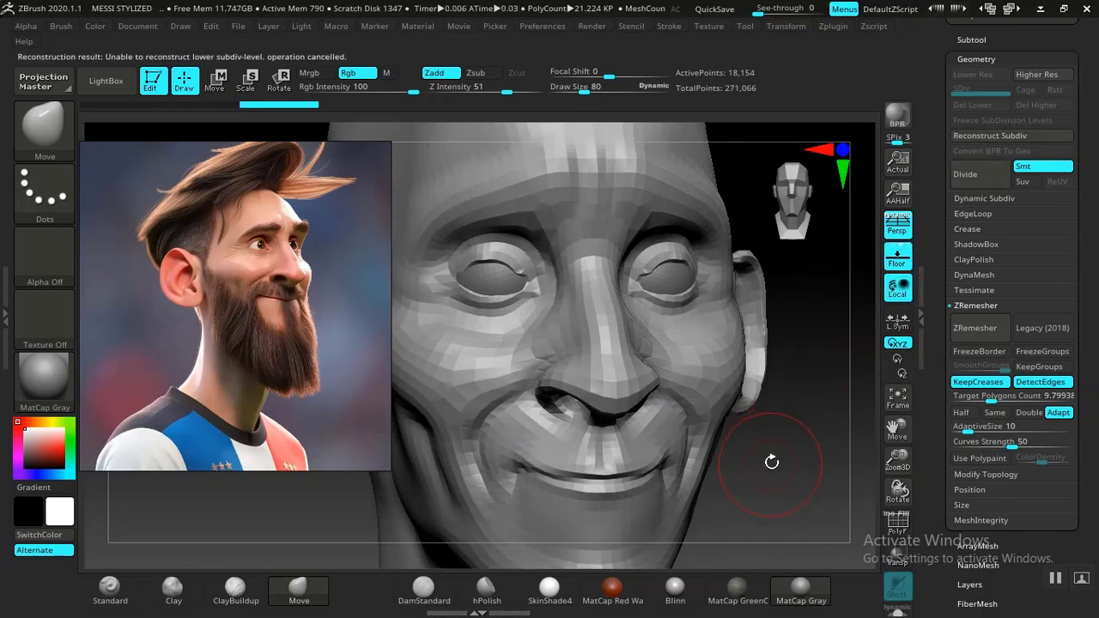
mouse_move(795, 461)
mouse_down()
mouse_move(756, 462)
mouse_move(775, 481)
mouse_move(720, 426)
mouse_move(724, 370)
mouse_move(732, 464)
mouse_move(773, 458)
mouse_move(772, 343)
mouse_move(748, 398)
mouse_move(707, 424)
mouse_move(756, 421)
mouse_up()
key(shift+f)
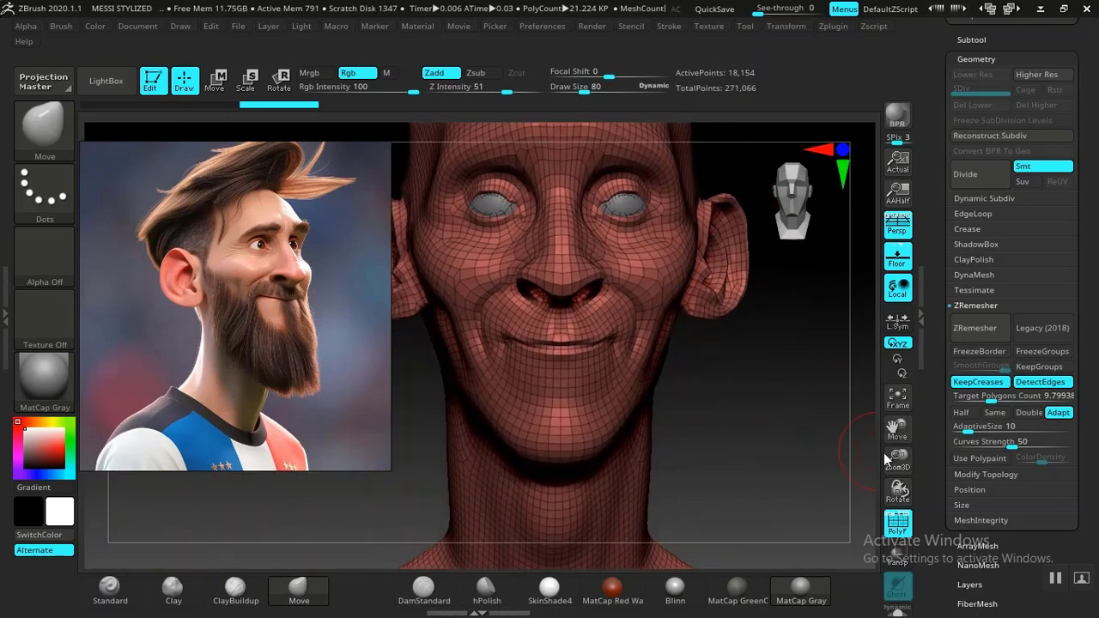
key(ctrl+z)
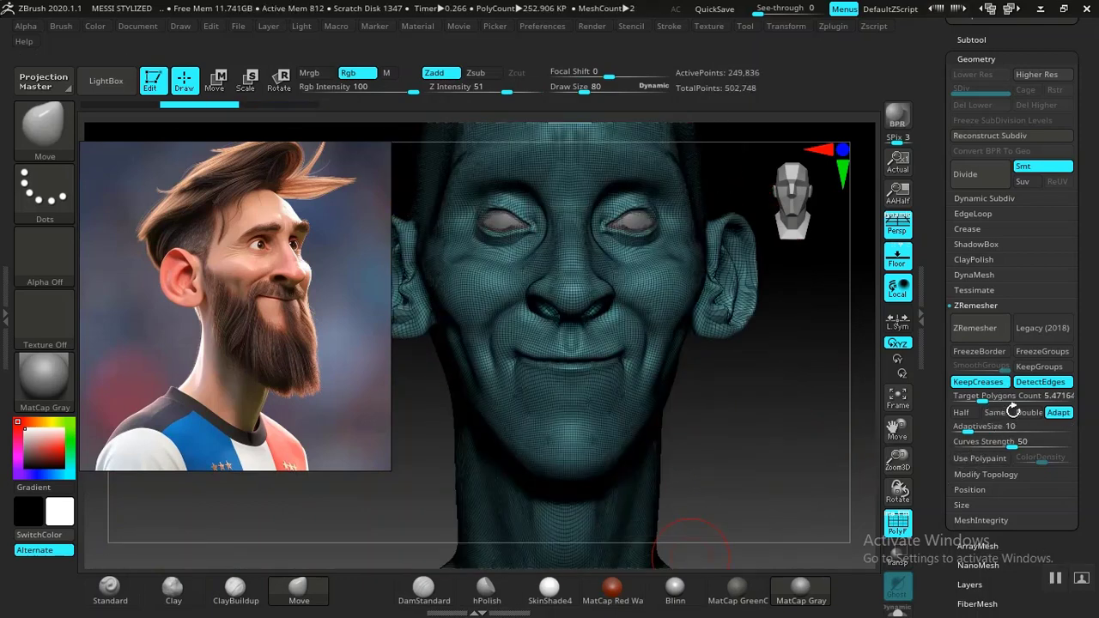
Step: Remesh the head with a target polygon count of about 5.47, hide the wireframe, and try reconstructing a lower subdivision level
click(973, 327)
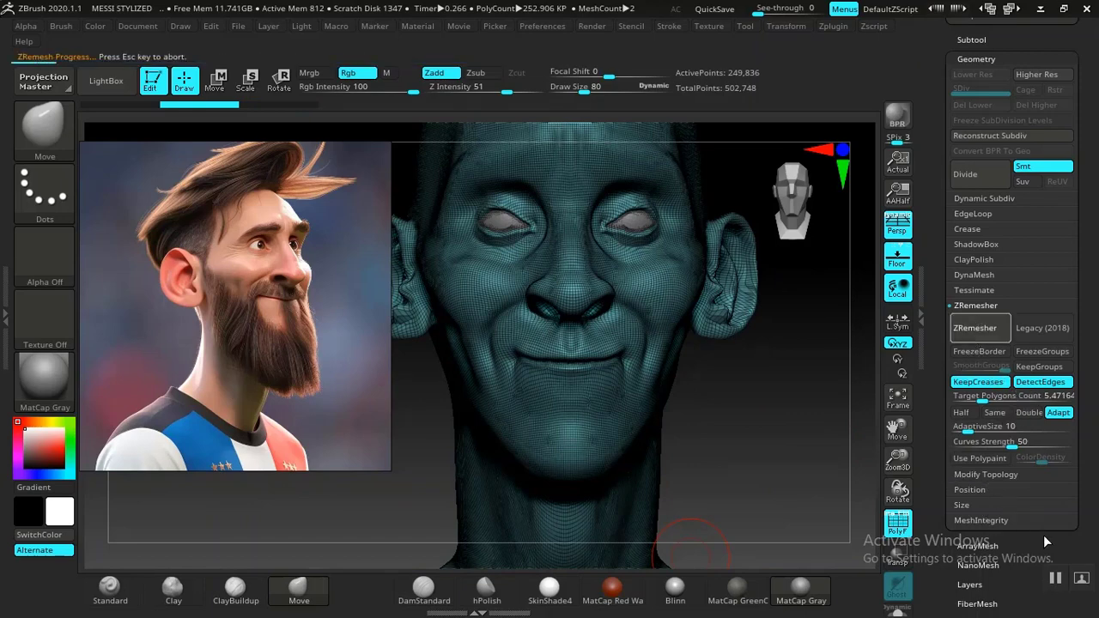
drag(736, 436, 794, 464)
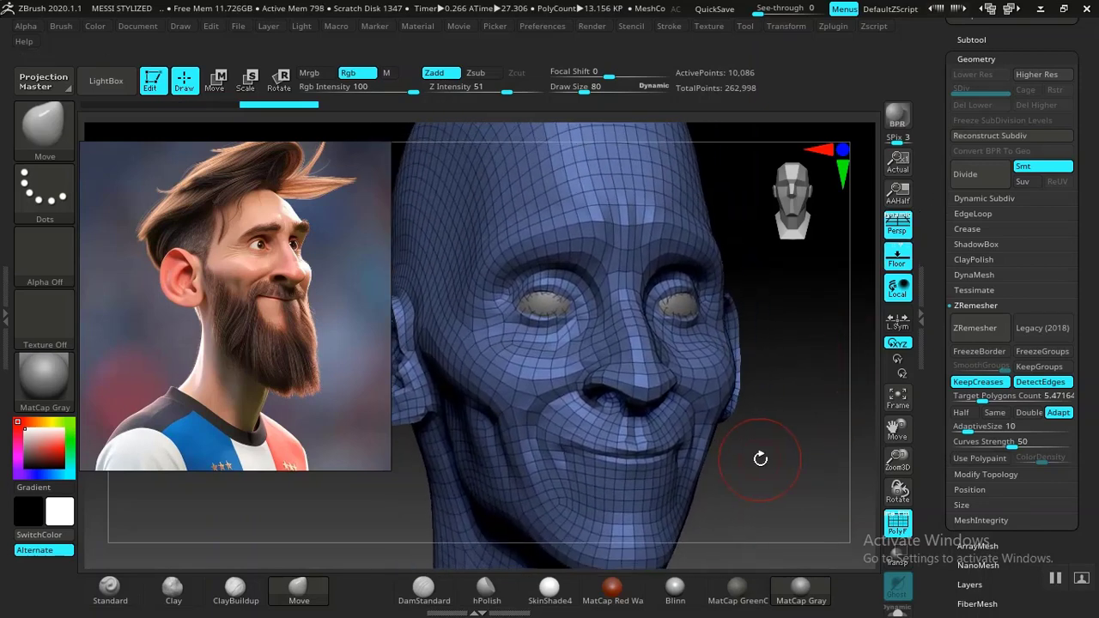
key(shift+f)
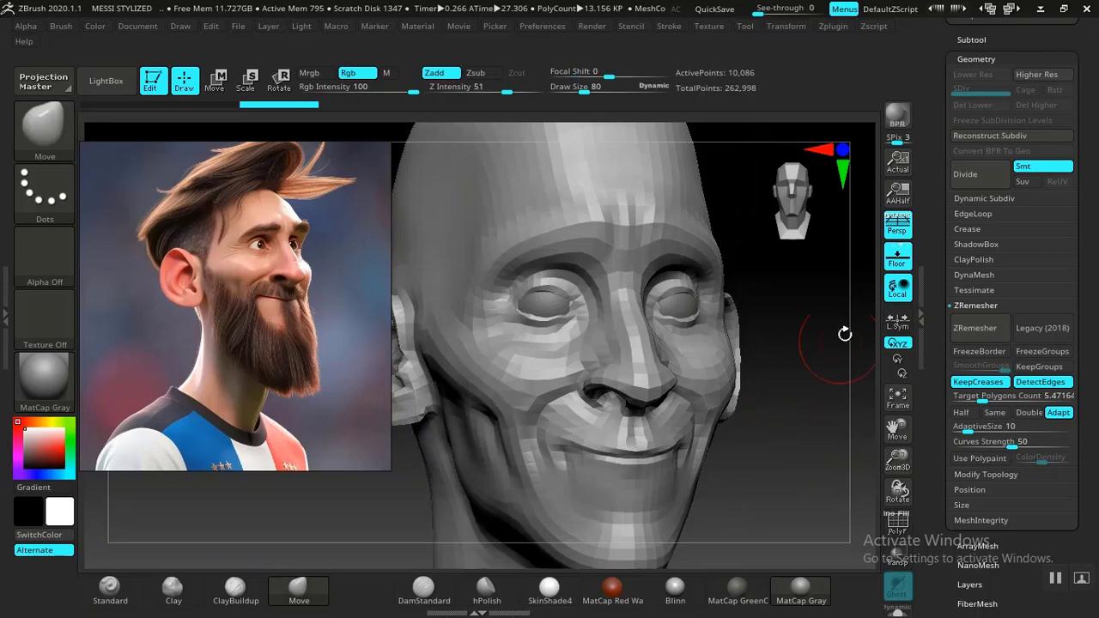
click(976, 135)
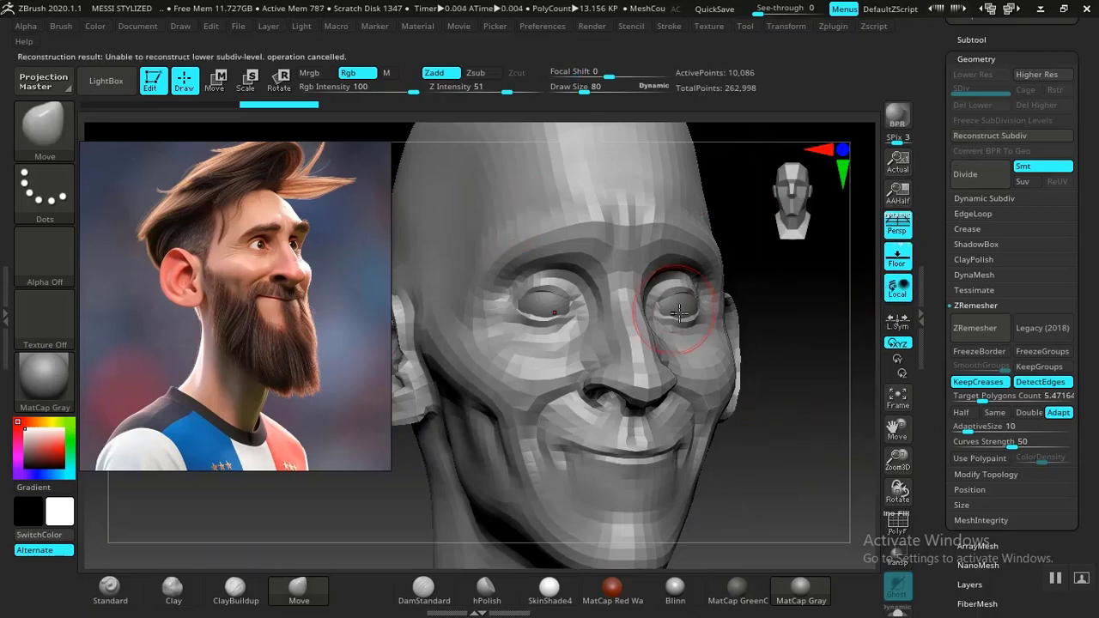
drag(781, 340, 756, 336)
Step: Divide the remeshed head once to reach subdivision level 2, and check the smoothed facial forms
key(d)
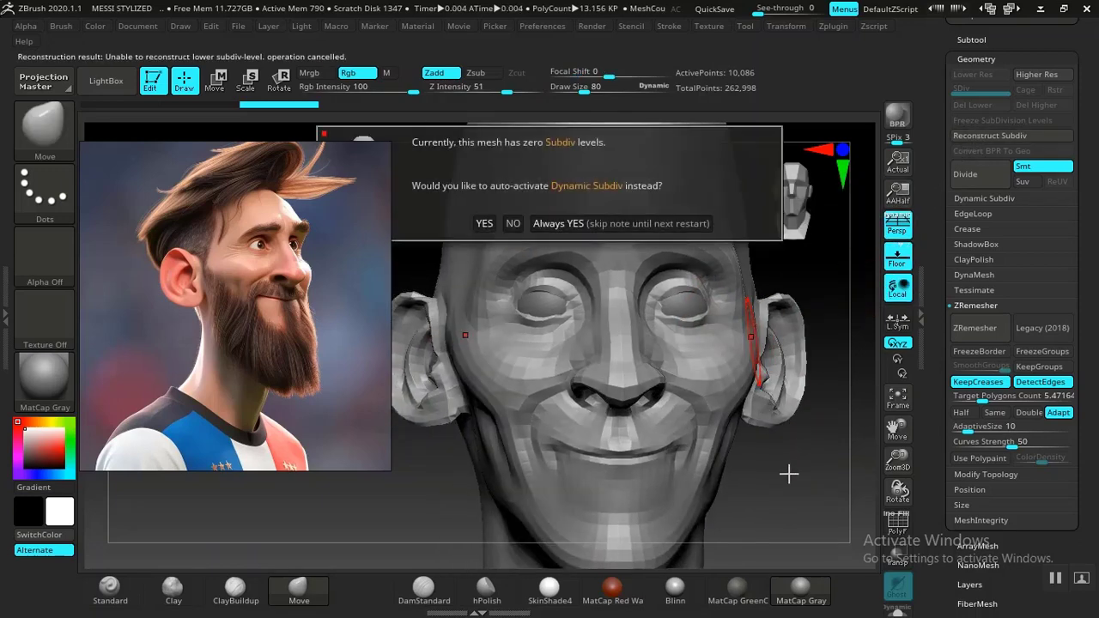
key(ctrl+d)
drag(790, 449, 638, 348)
mouse_move(645, 393)
alt+mouse_down()
mouse_move(698, 470)
mouse_move(731, 491)
mouse_move(741, 461)
mouse_move(681, 461)
mouse_move(756, 467)
mouse_move(787, 427)
mouse_move(806, 497)
mouse_move(795, 510)
alt+mouse_up()
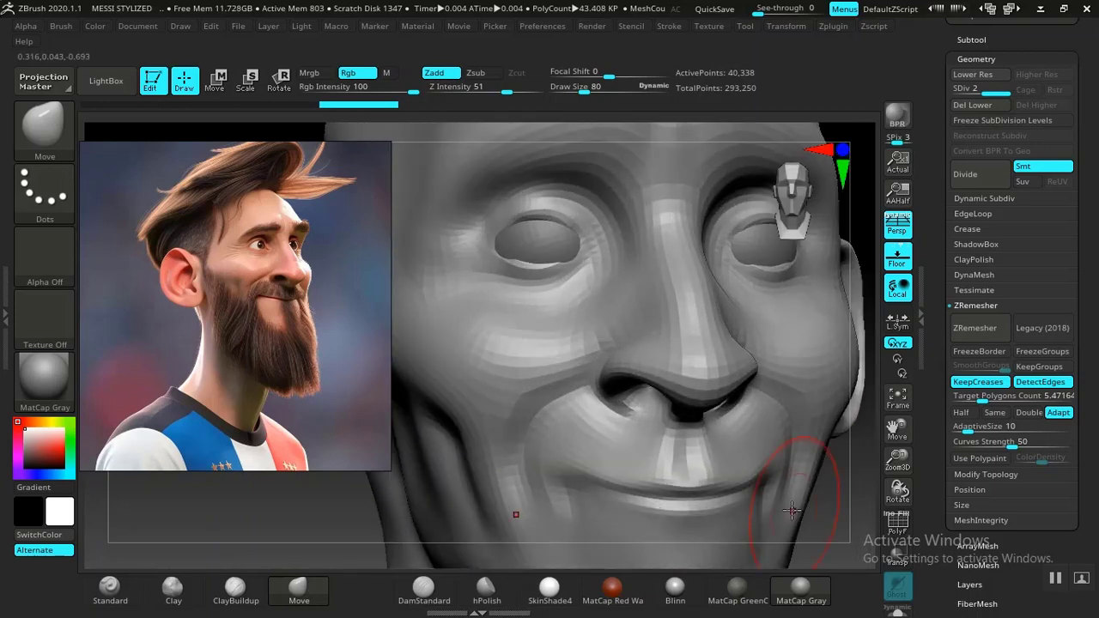
drag(318, 522, 321, 451)
scroll(988, 198, up, 4)
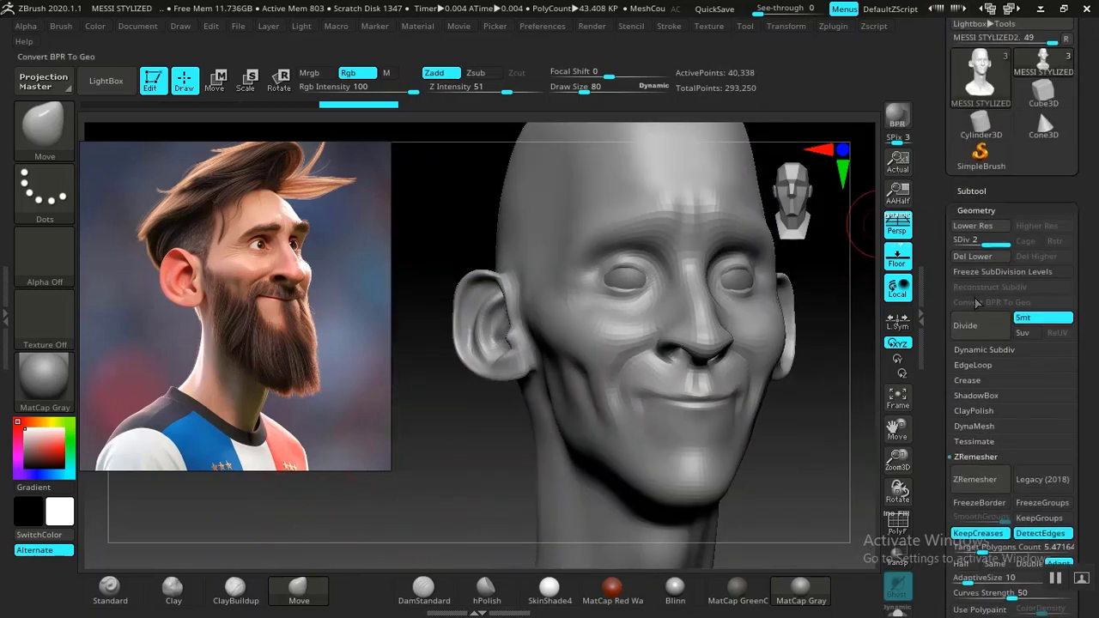
Step: Hide the eyeballs subtool and show the original MESSI STYLIZED1 head together with the remeshed MESSI STYLIZED2 duplicate
click(976, 192)
scroll(1030, 249, down, 1)
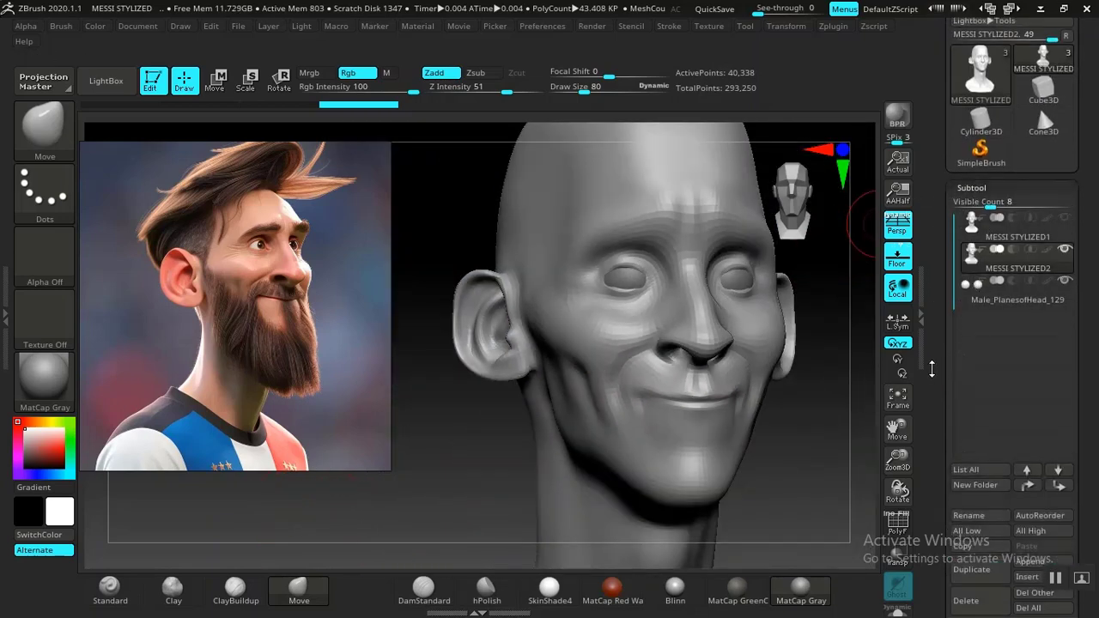
click(1065, 272)
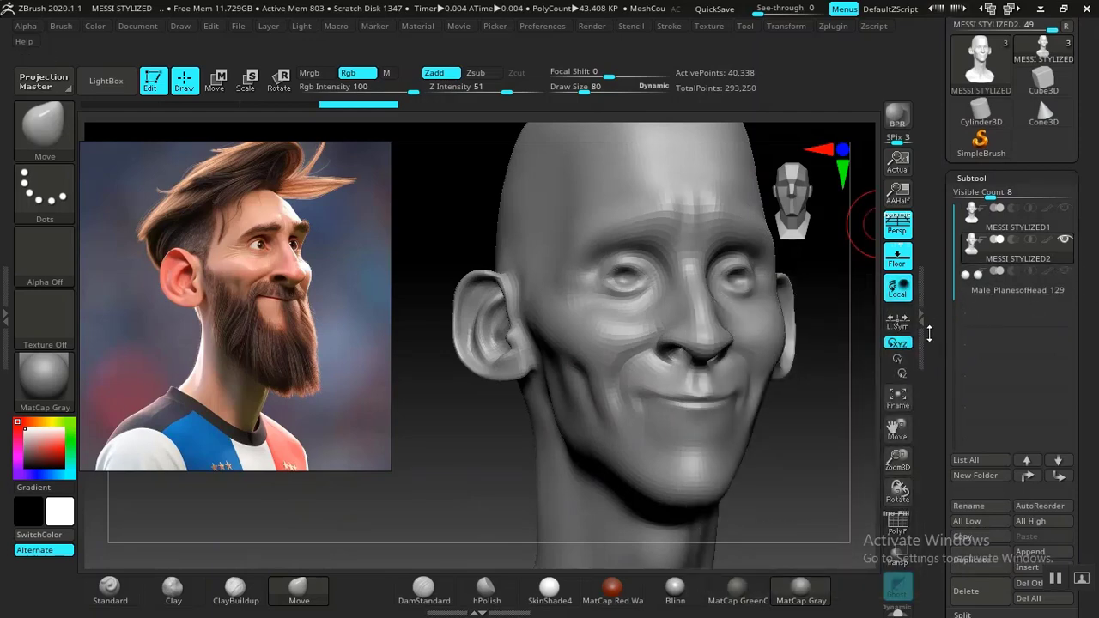
scroll(1022, 283, up, 4)
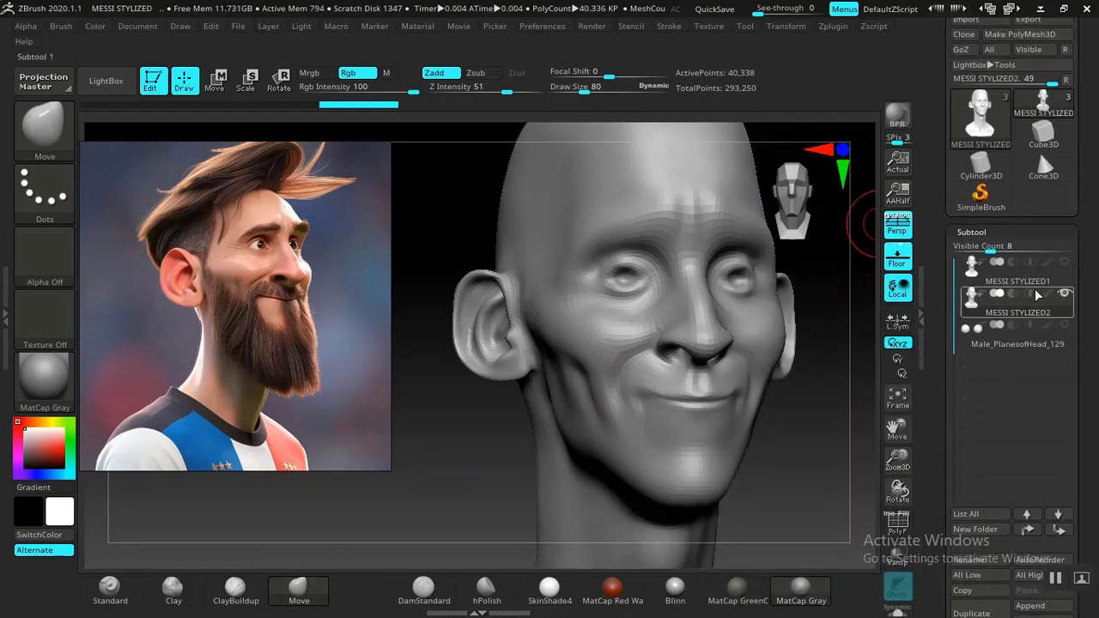
click(1039, 279)
mouse_move(1022, 281)
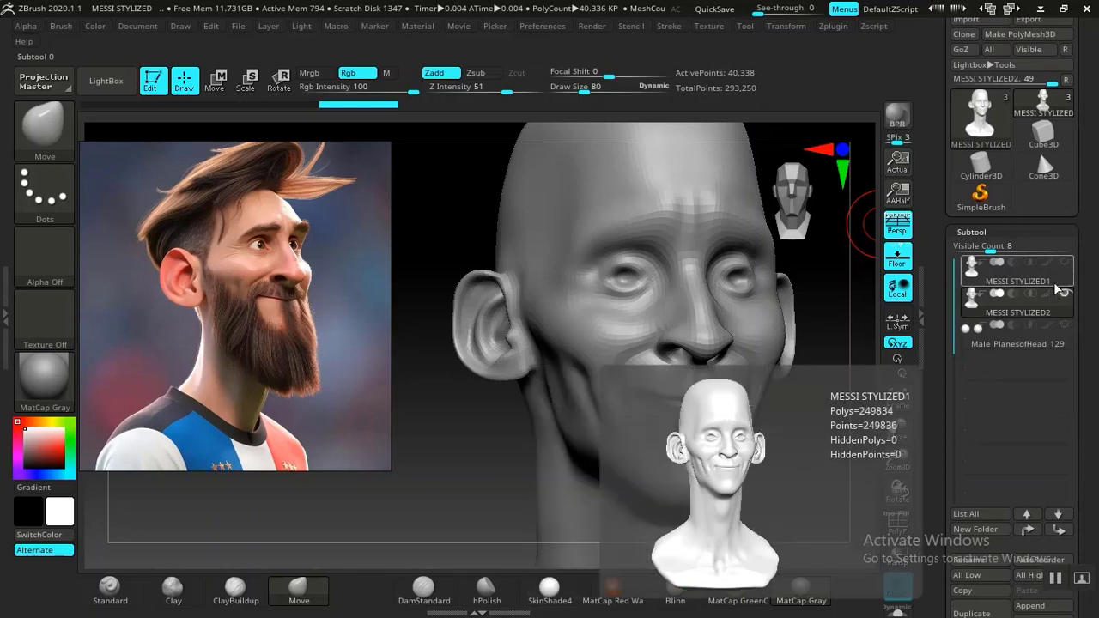
drag(937, 314, 937, 304)
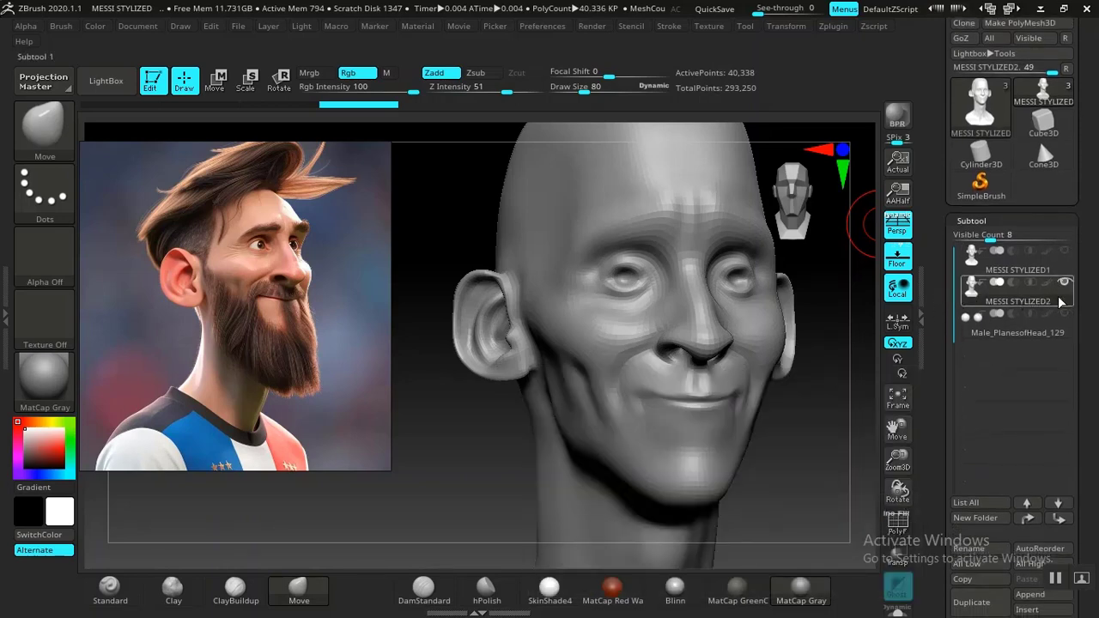
click(1066, 252)
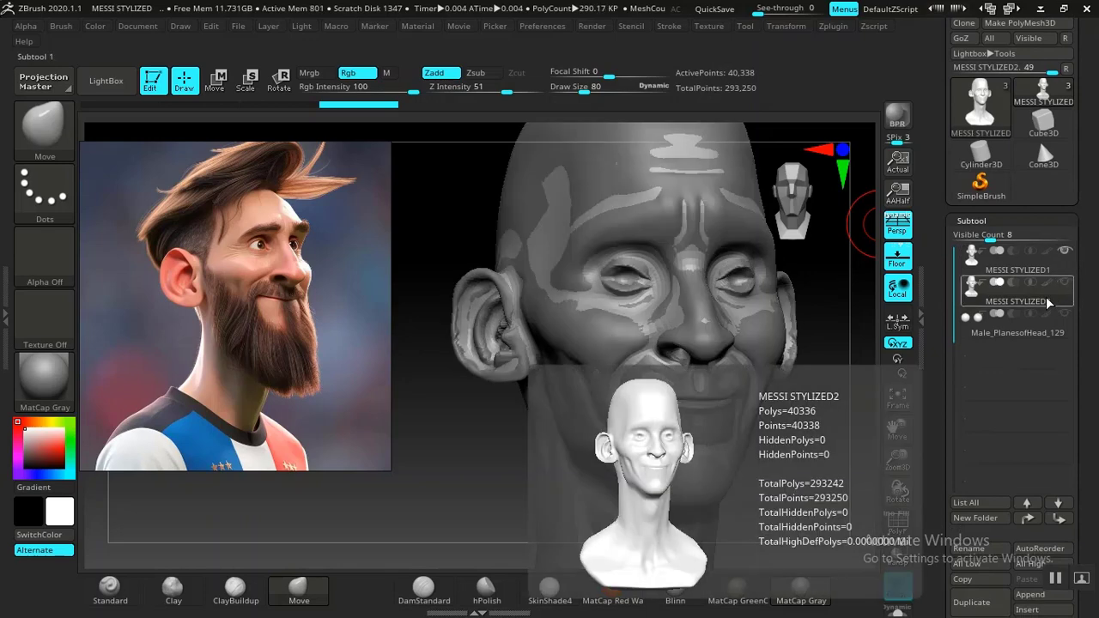
Step: Project the original head's details onto the remeshed duplicate with ProjectAll at a distance of 0.02
drag(936, 358, 929, 285)
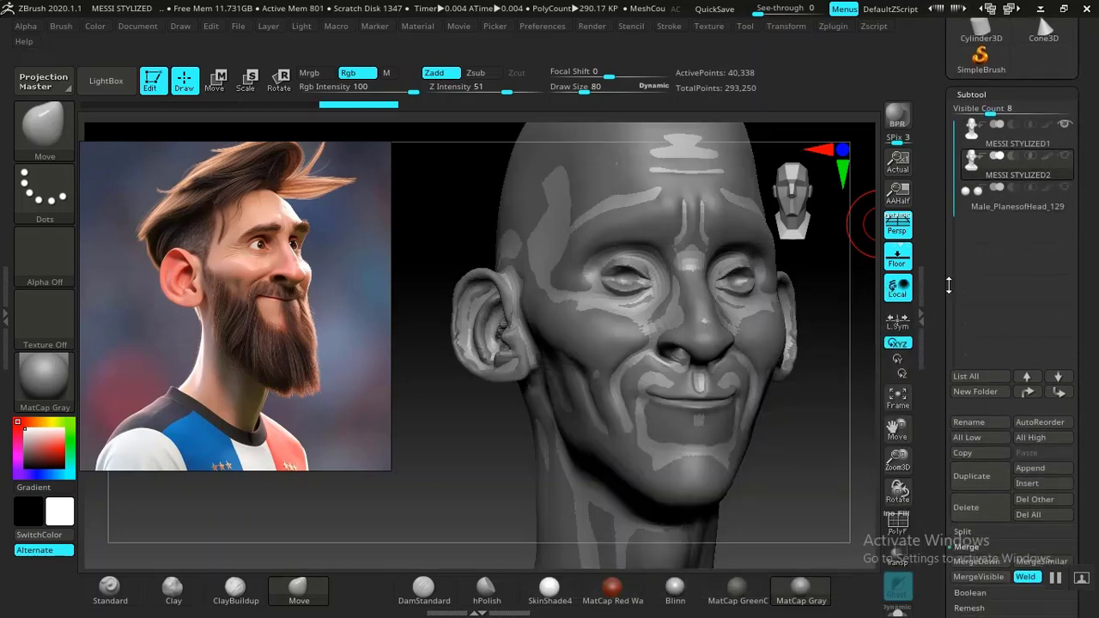
drag(934, 366, 934, 295)
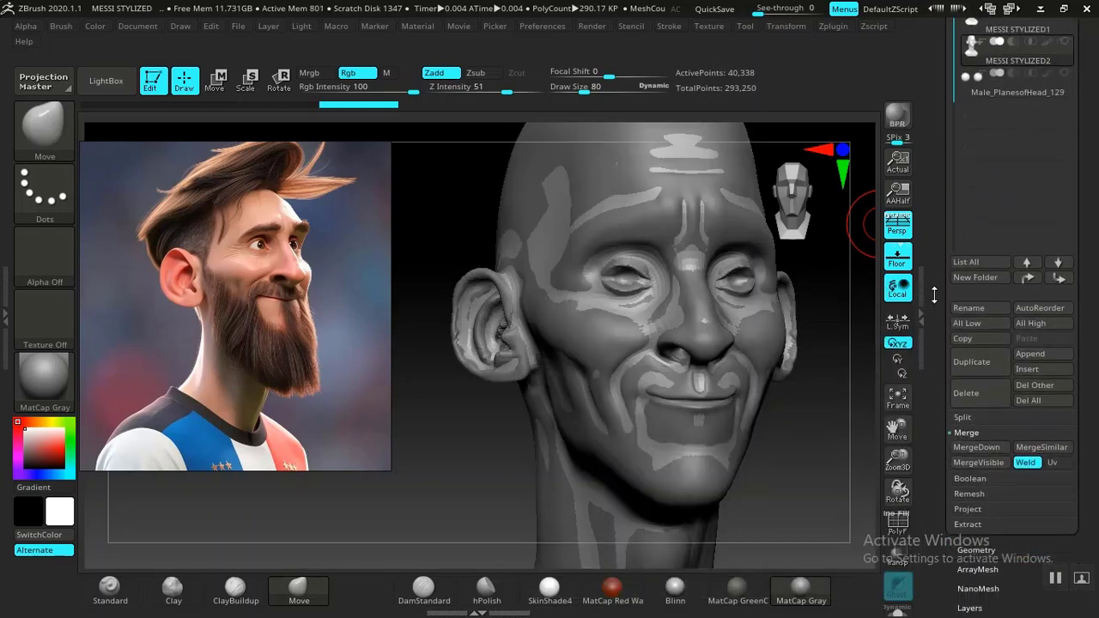
drag(934, 352, 927, 282)
click(967, 402)
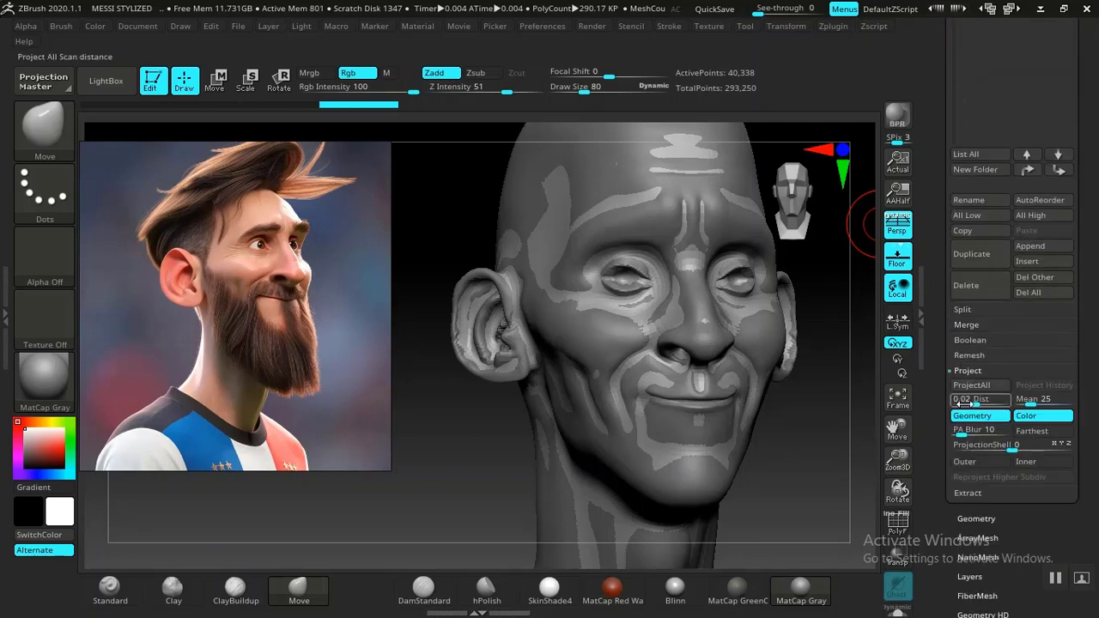
drag(938, 443, 938, 432)
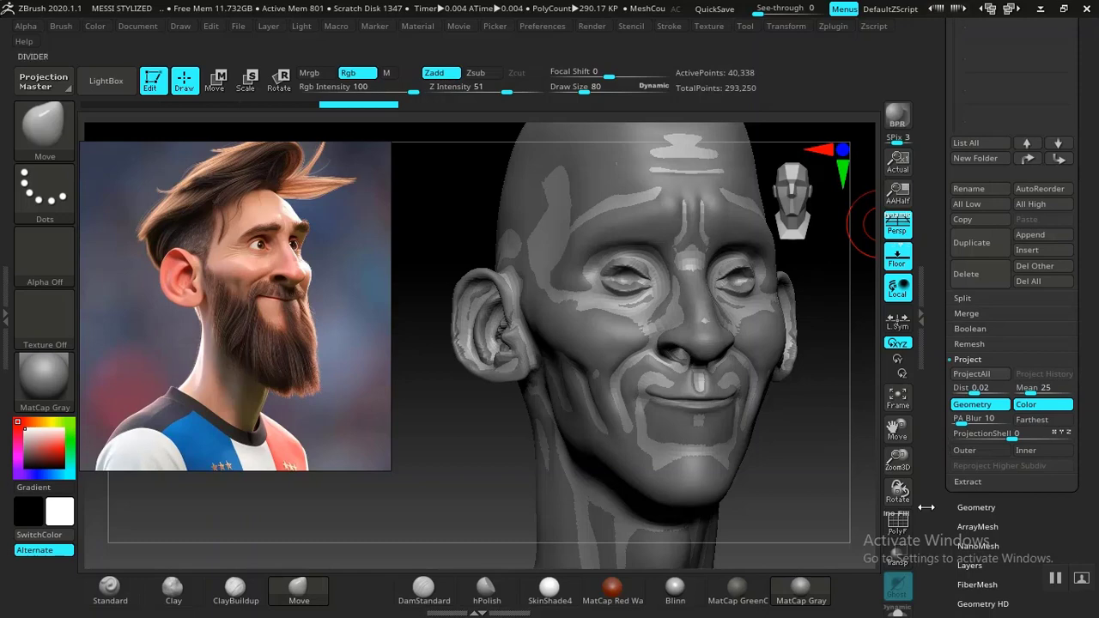
click(974, 375)
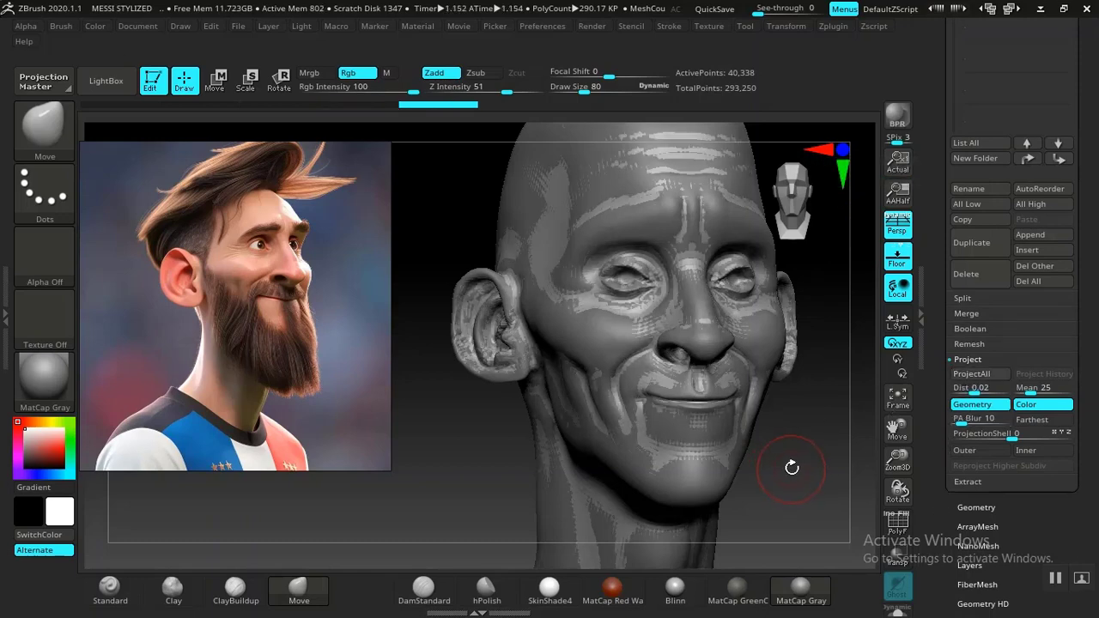
Step: Hide the original head and check the projected facial details on the remeshed duplicate from the front
drag(936, 305, 930, 410)
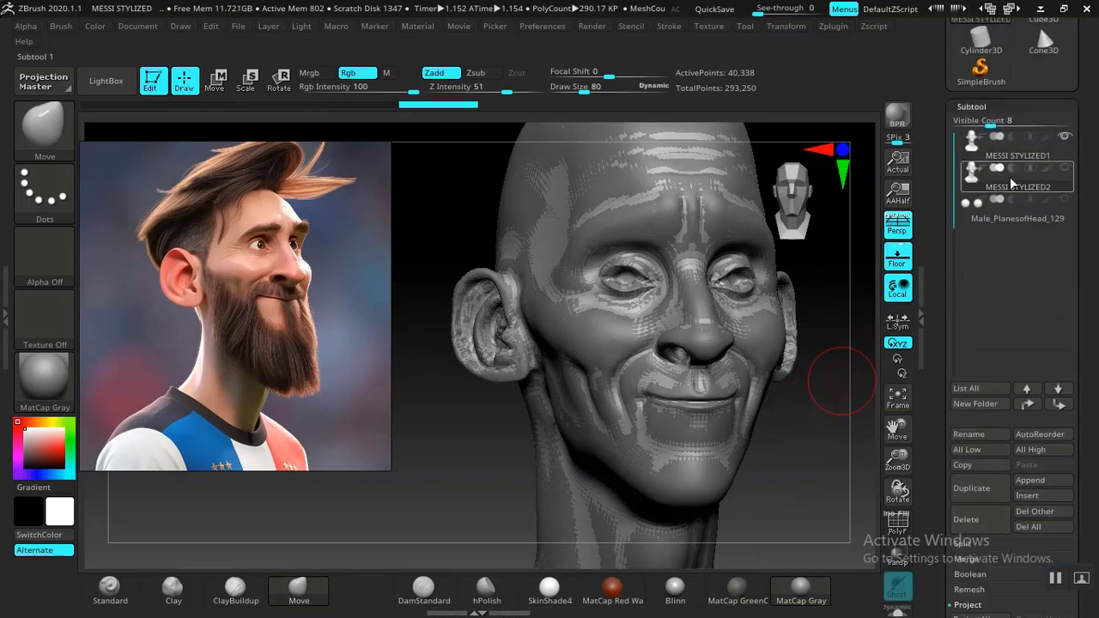
mouse_move(1022, 182)
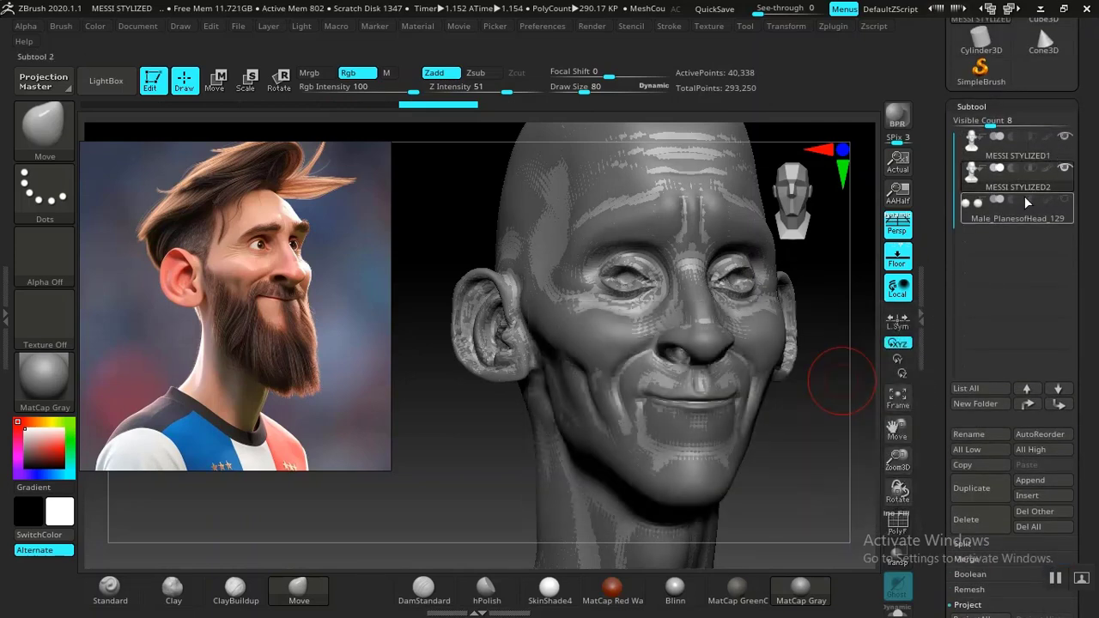
click(1052, 167)
mouse_move(822, 426)
mouse_down()
mouse_move(736, 410)
mouse_move(768, 441)
mouse_move(771, 461)
mouse_move(810, 461)
mouse_move(761, 461)
mouse_move(790, 455)
mouse_up()
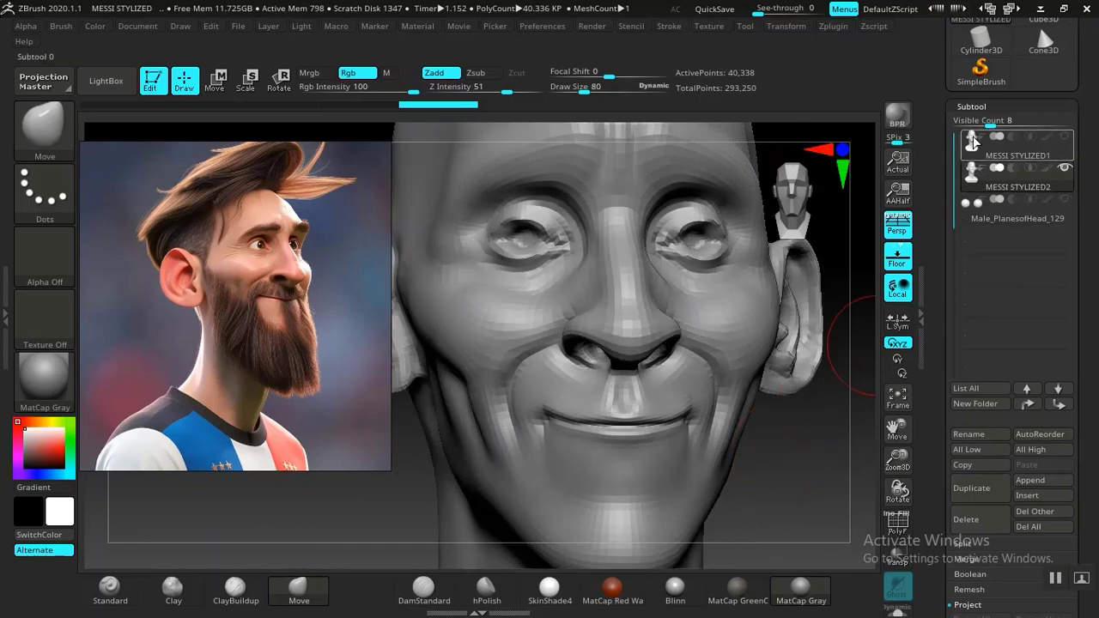
Step: Compare subdivision levels 1 and 2 of the remeshed head, and divide it once more from level 2
click(972, 106)
click(976, 125)
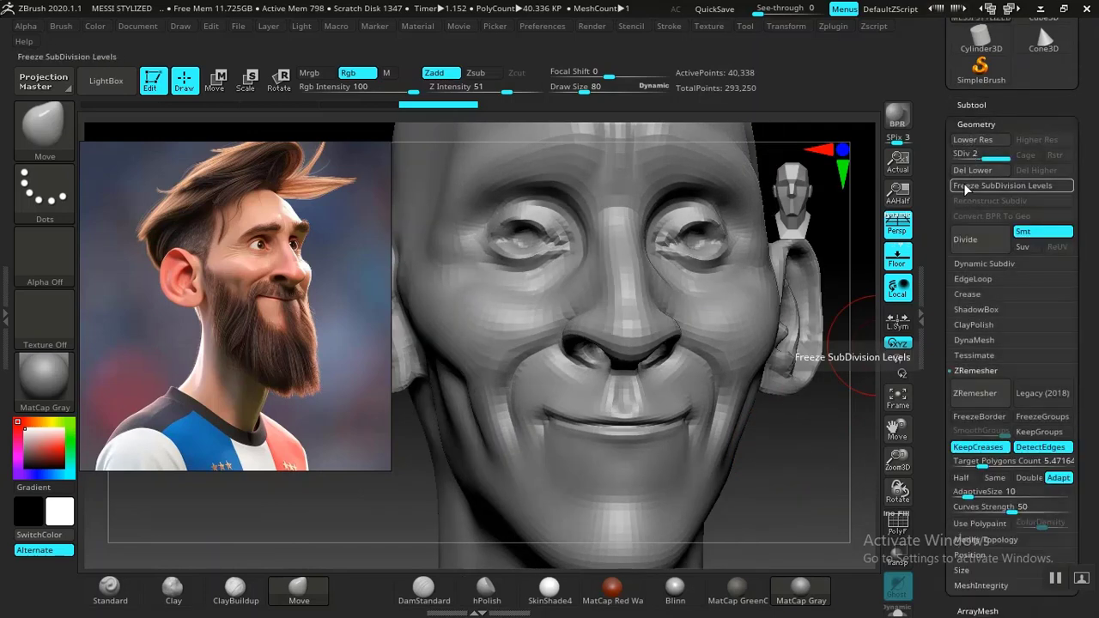
click(961, 159)
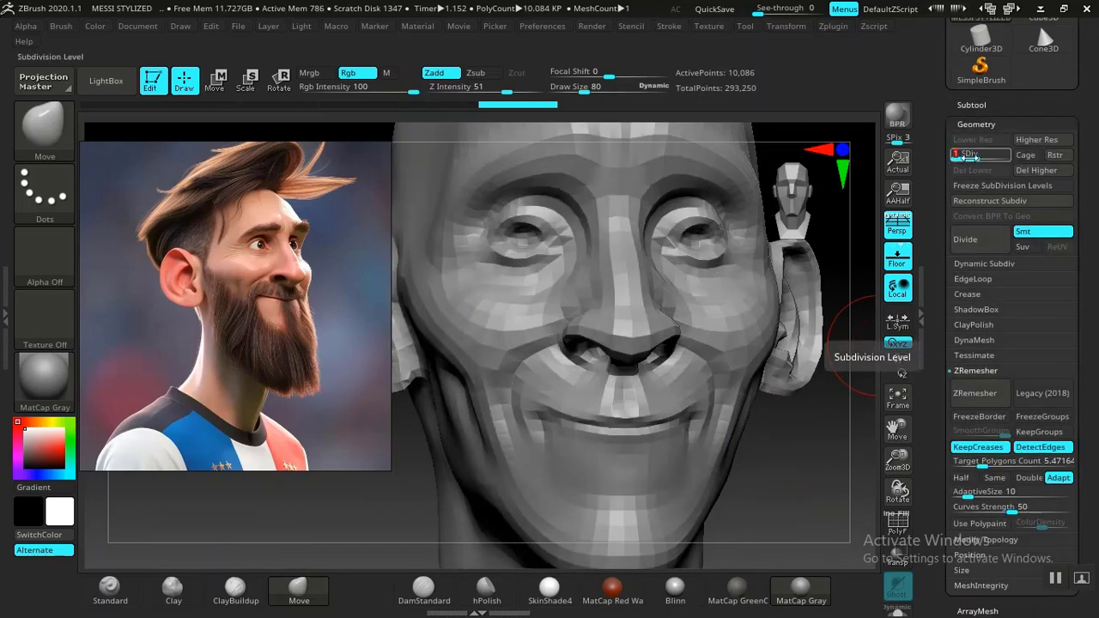
drag(963, 158, 987, 159)
mouse_move(793, 437)
mouse_down()
mouse_move(846, 445)
mouse_move(805, 445)
mouse_move(786, 410)
mouse_move(798, 393)
mouse_up()
key(ctrl+d)
Step: Show the original head again and project its details onto the newly divided MESSI STYLIZED2 duplicate
click(971, 105)
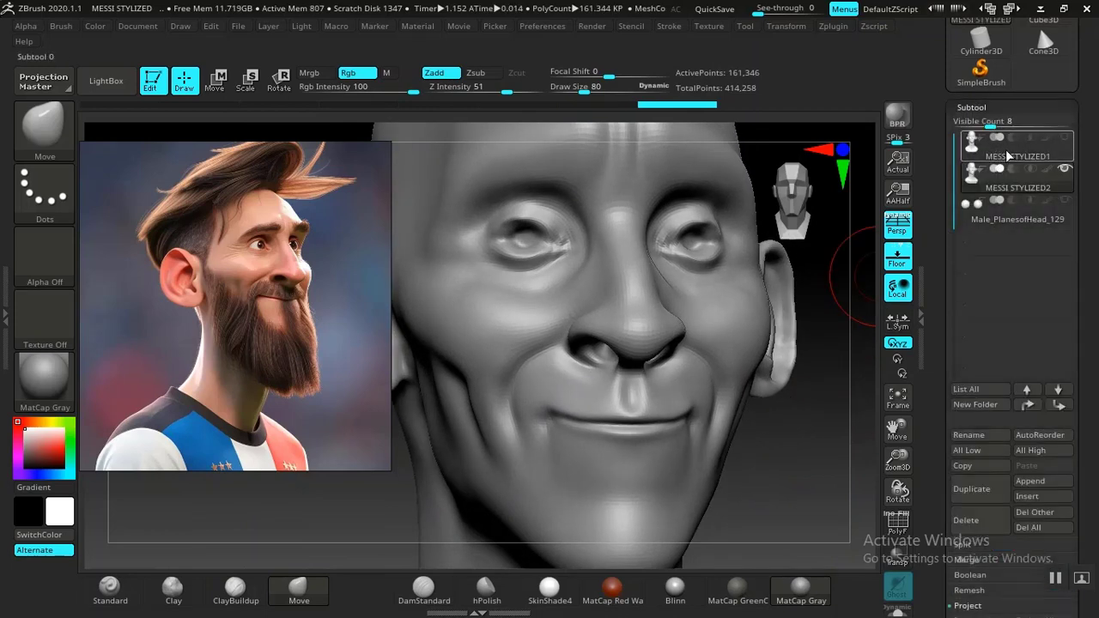
click(1058, 153)
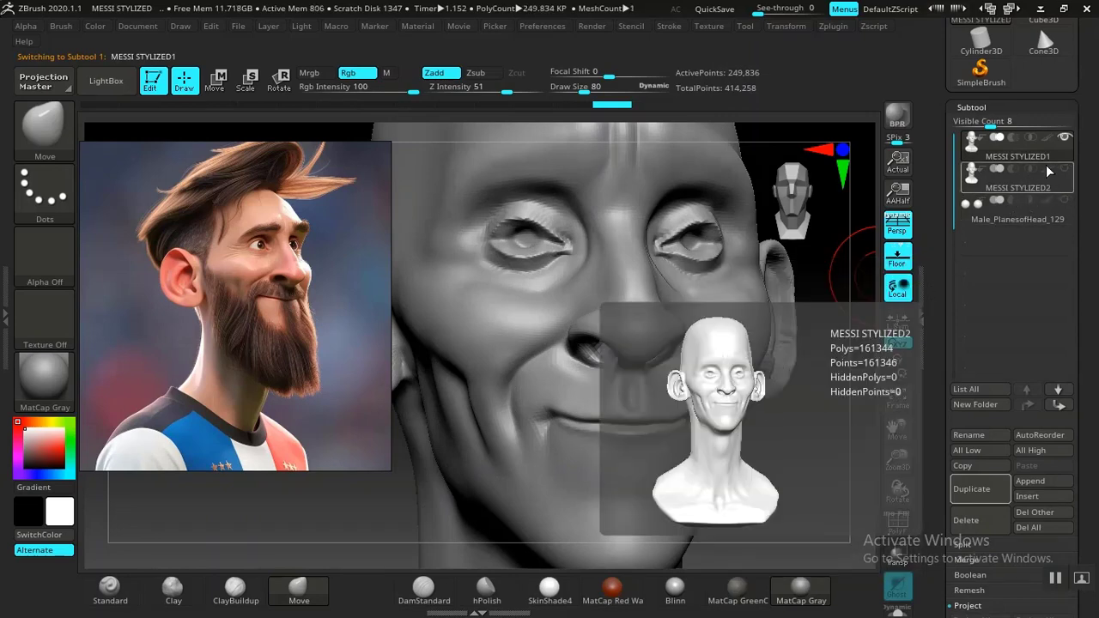
click(1044, 187)
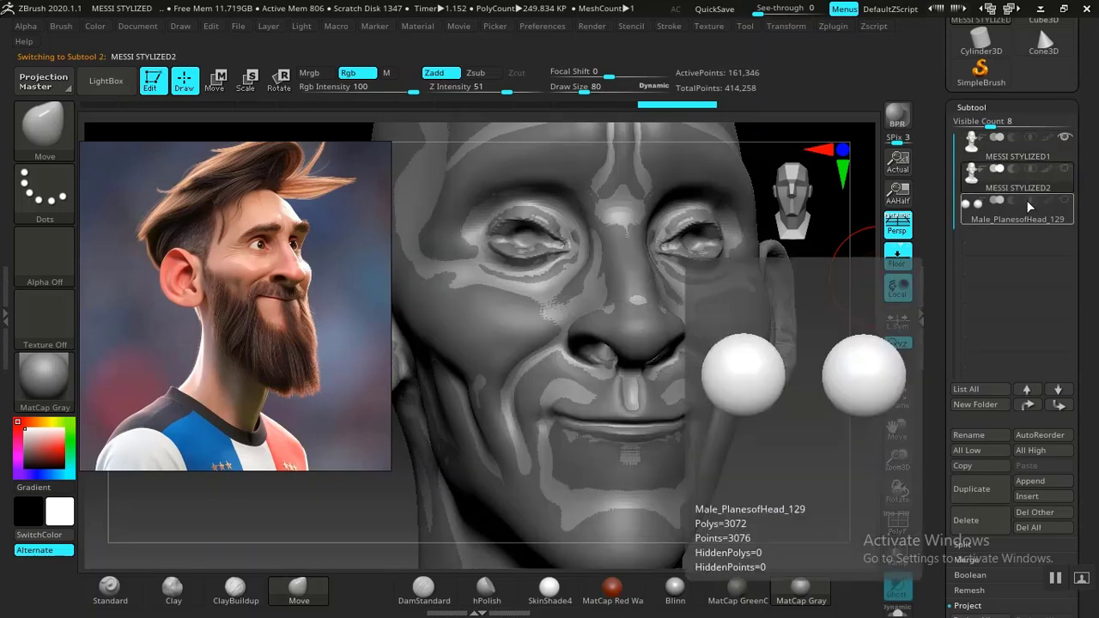
click(968, 606)
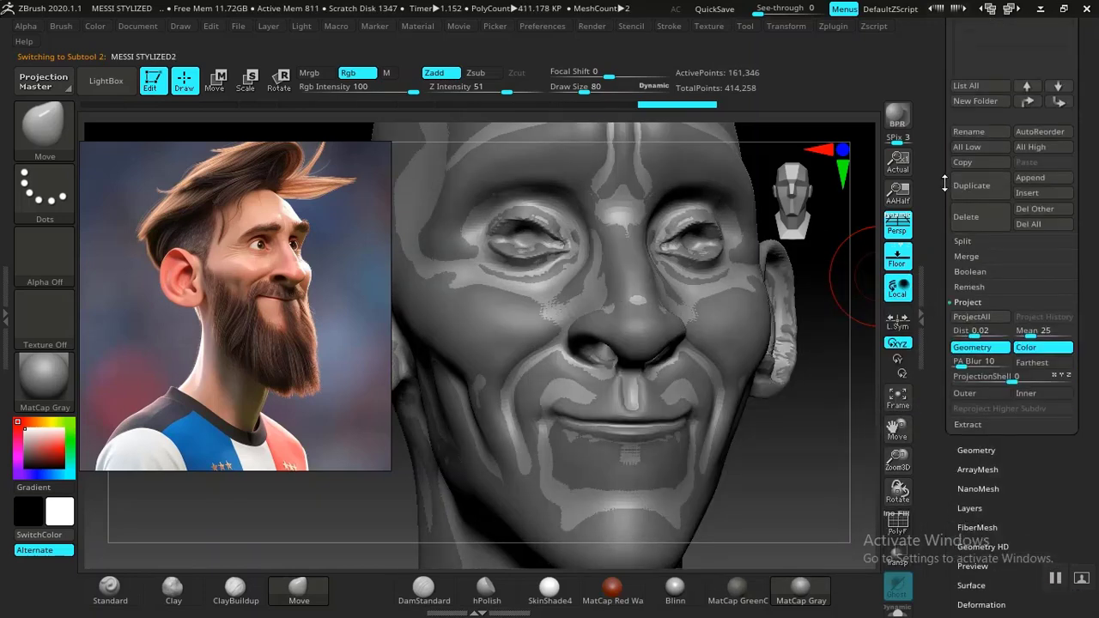
click(980, 320)
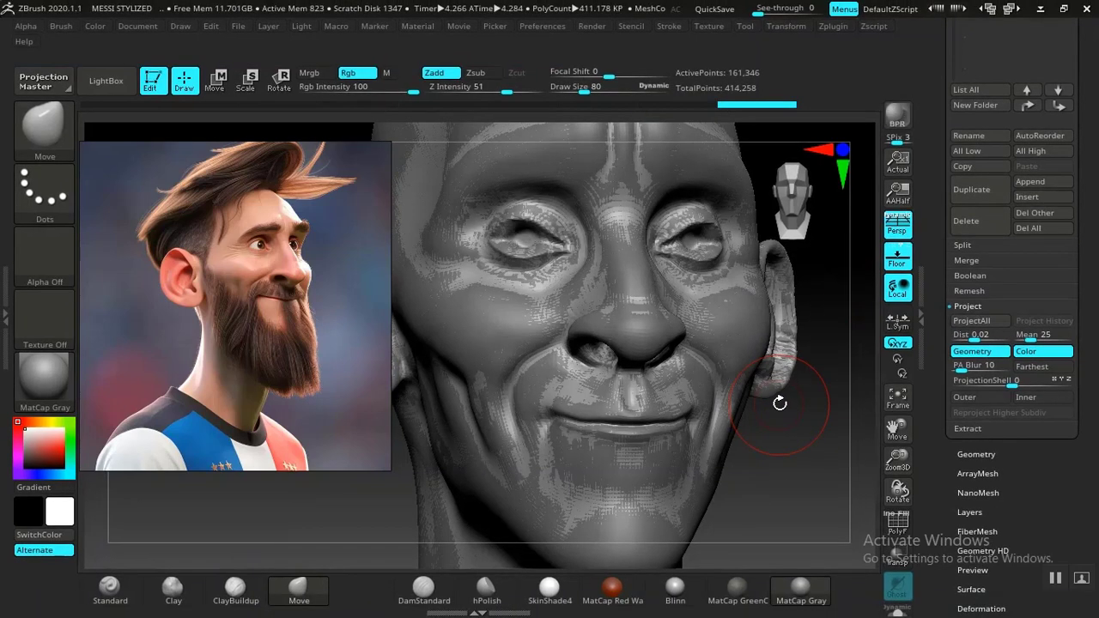
Step: Hide the original head and examine the reprojected eyes, nose and mouth on the duplicate
drag(796, 443, 831, 436)
drag(937, 276, 940, 340)
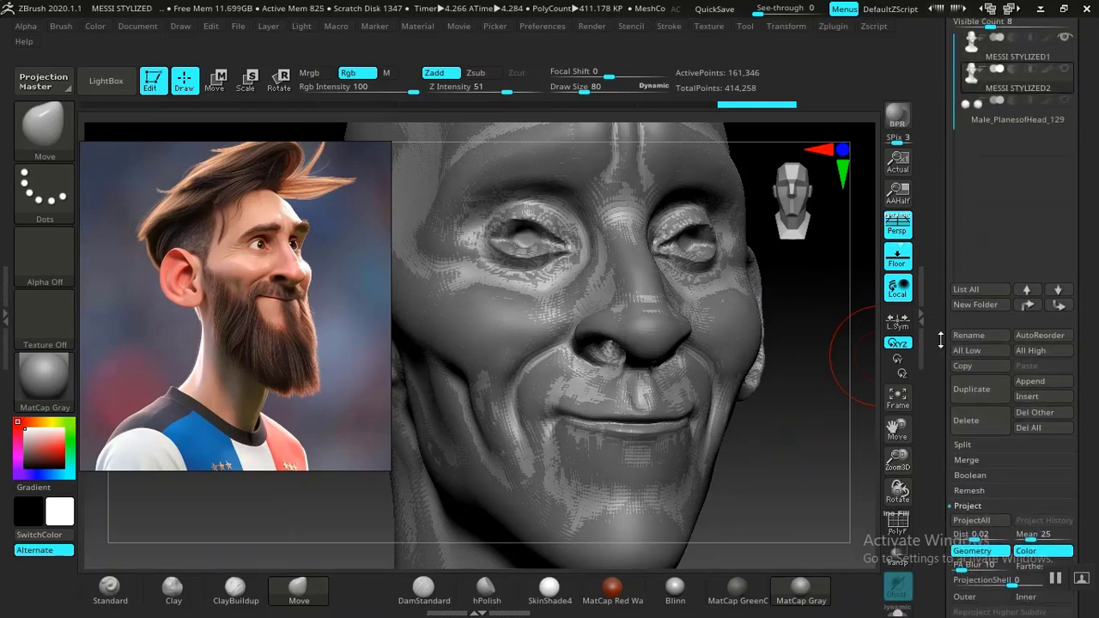
drag(930, 216, 932, 272)
click(1065, 94)
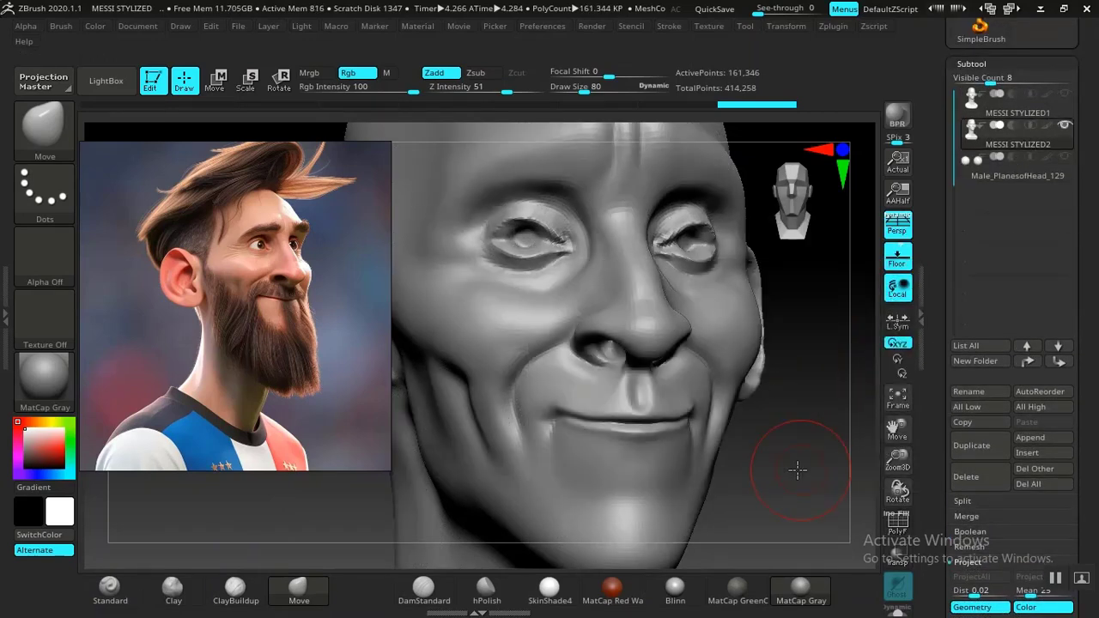
key(f)
alt+drag(715, 350, 790, 211)
alt+drag(753, 386, 767, 554)
alt+drag(796, 477, 834, 343)
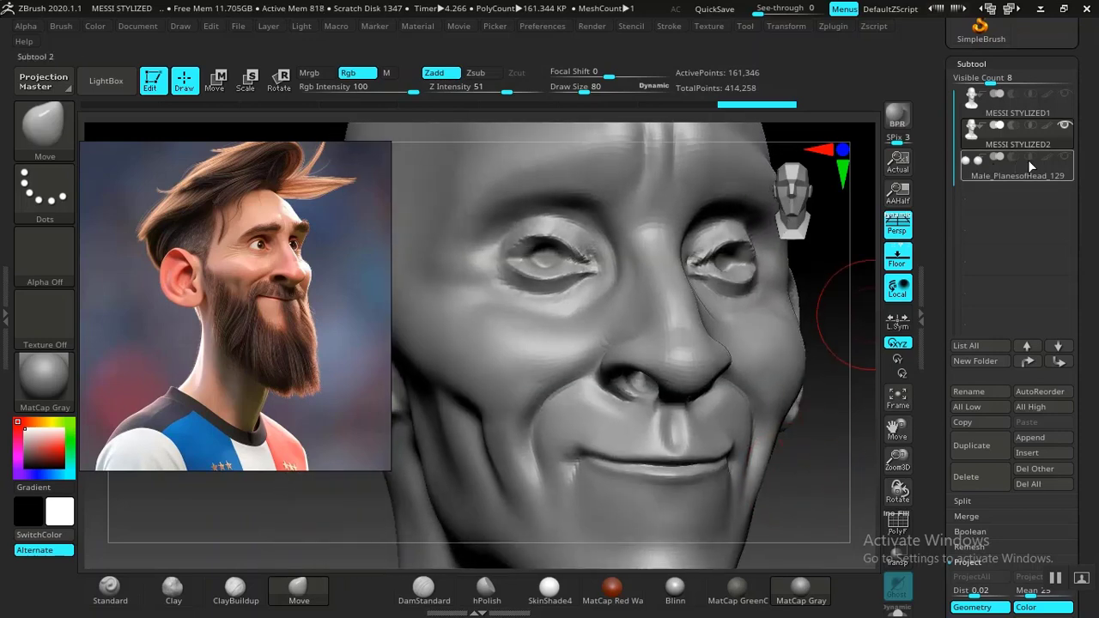
Step: Show the eyeballs subtool again, check their fit in the sockets, and make the Move brush active
click(1068, 160)
mouse_move(830, 475)
mouse_down()
mouse_move(808, 479)
mouse_move(846, 481)
mouse_up()
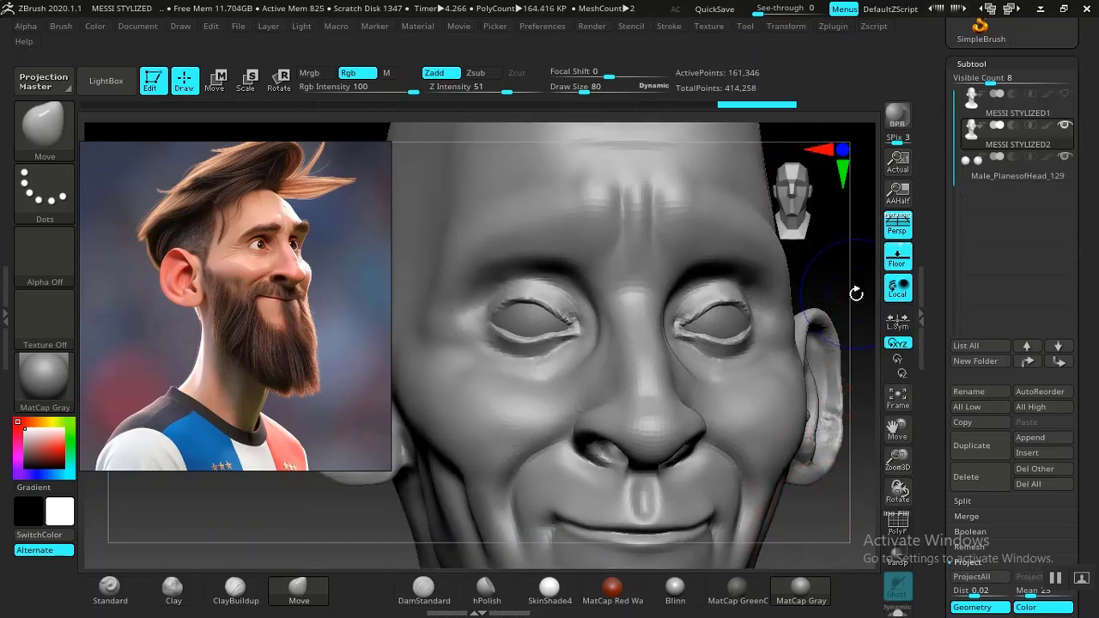
key(shift)
key(shift+f)
key(shift+f)
key(b)
key(m)
key(v)
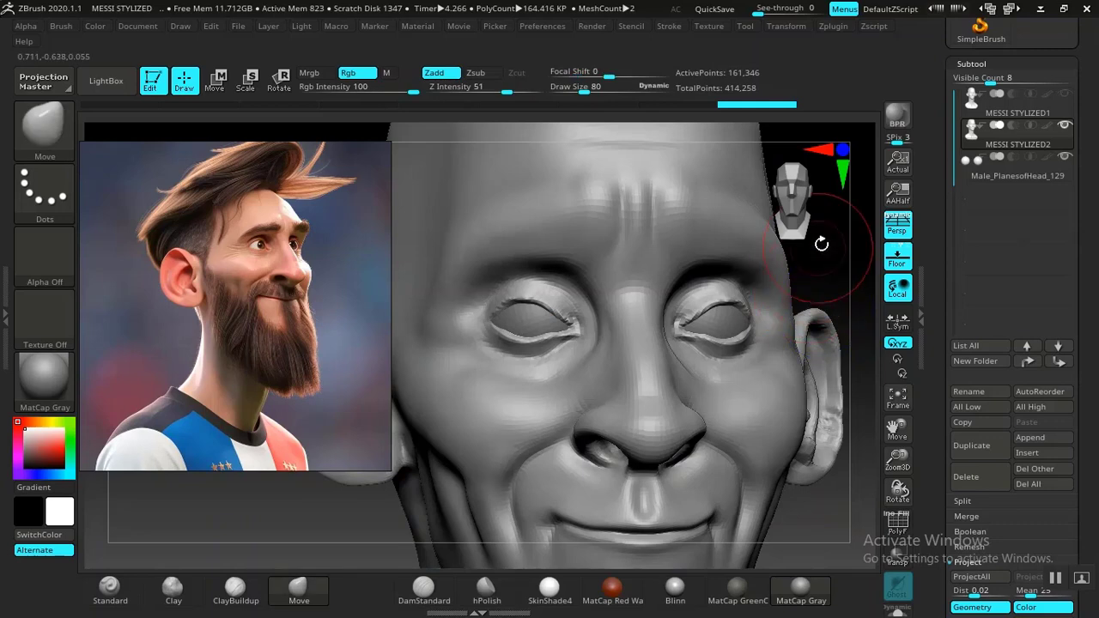
drag(865, 259, 827, 240)
key(f)
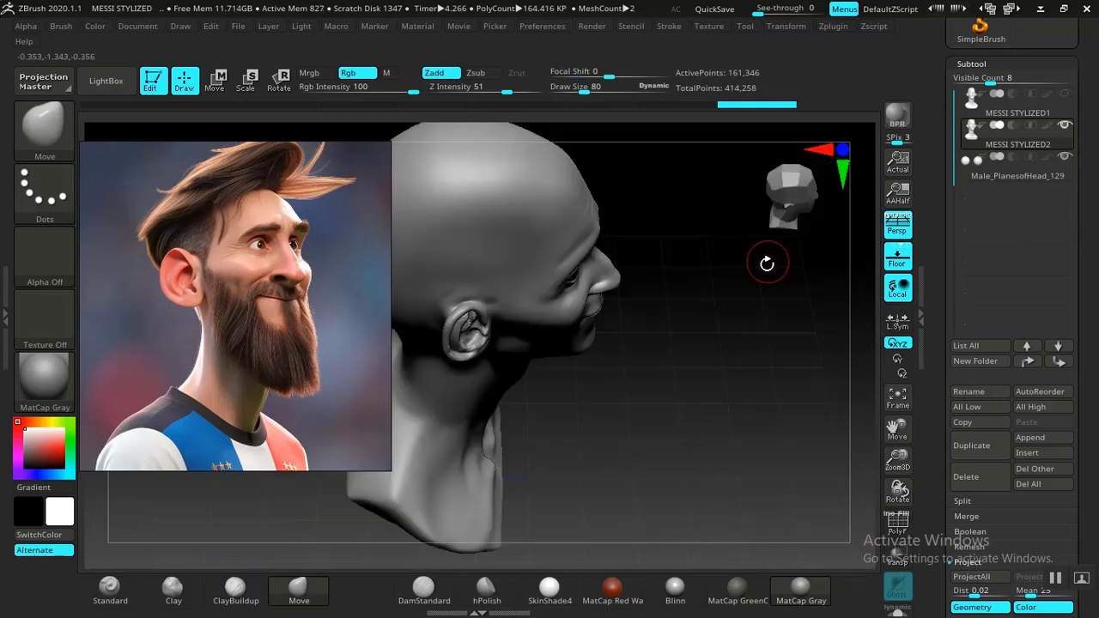
Step: Shift the reference image clear of the face and nudge the eyelid near the inner eye corner with the Move brush
mouse_move(765, 263)
mouse_down()
mouse_move(687, 294)
mouse_move(736, 314)
mouse_move(862, 524)
mouse_move(596, 259)
mouse_up()
drag(334, 366, 150, 317)
mouse_move(356, 243)
alt+mouse_down()
mouse_move(368, 233)
mouse_move(402, 304)
alt+mouse_up()
mouse_move(246, 469)
mouse_down()
mouse_move(252, 524)
mouse_move(266, 515)
mouse_up()
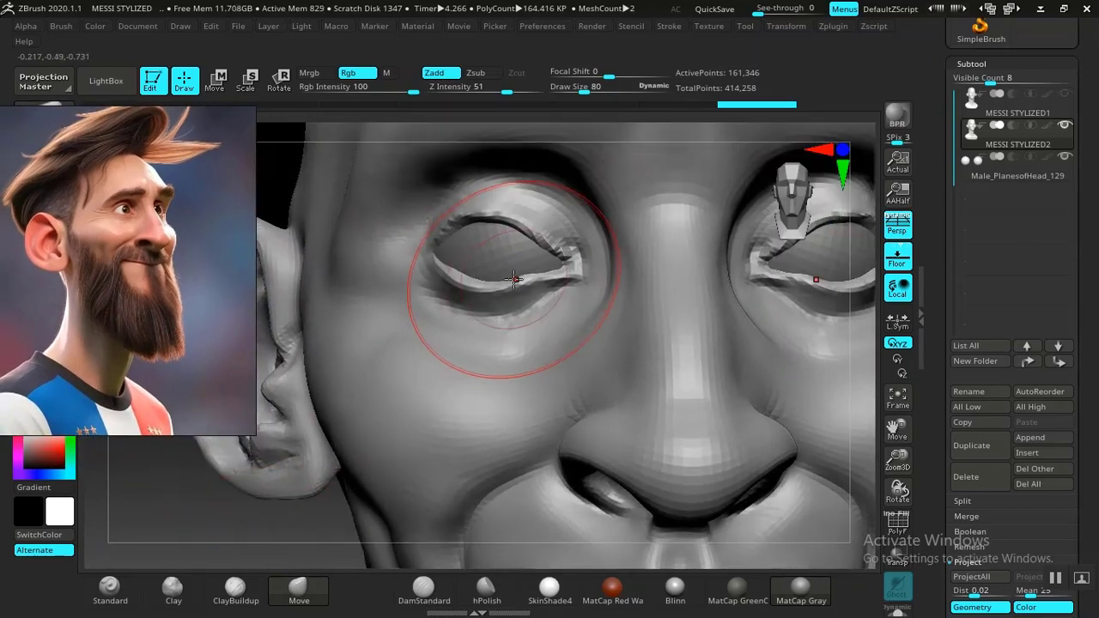
drag(567, 266, 559, 268)
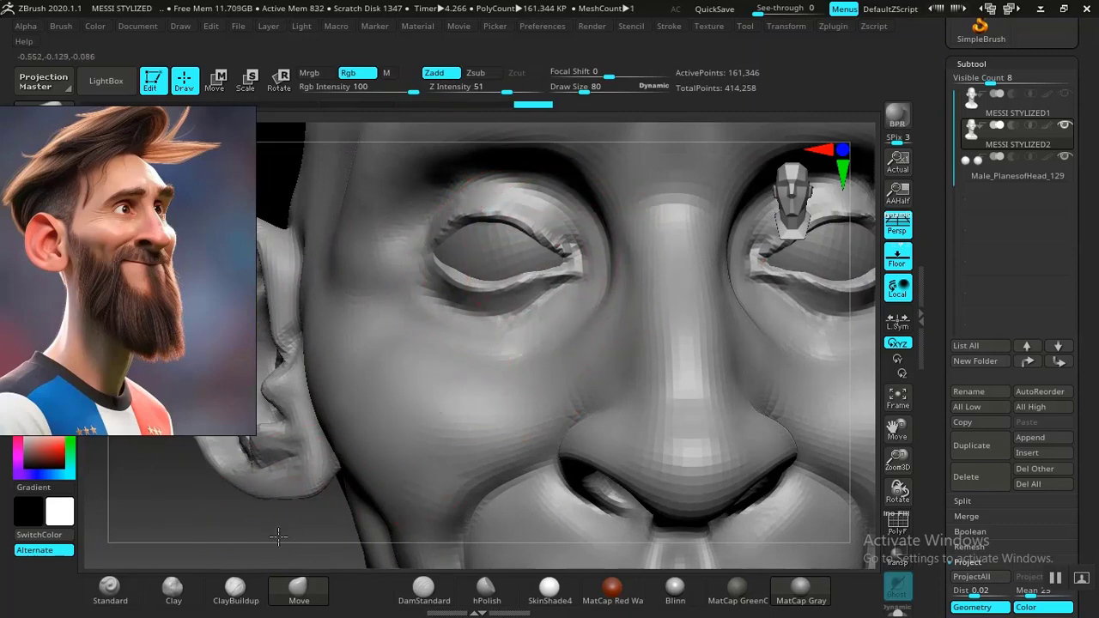
drag(275, 537, 344, 523)
Step: Smooth the rough upper and lower eyelid rims and eye corners at draw size 28, and switch to the Standard brush
key(bracketleft)
key(bracketleft)
key(bracketleft)
key(bracketleft)
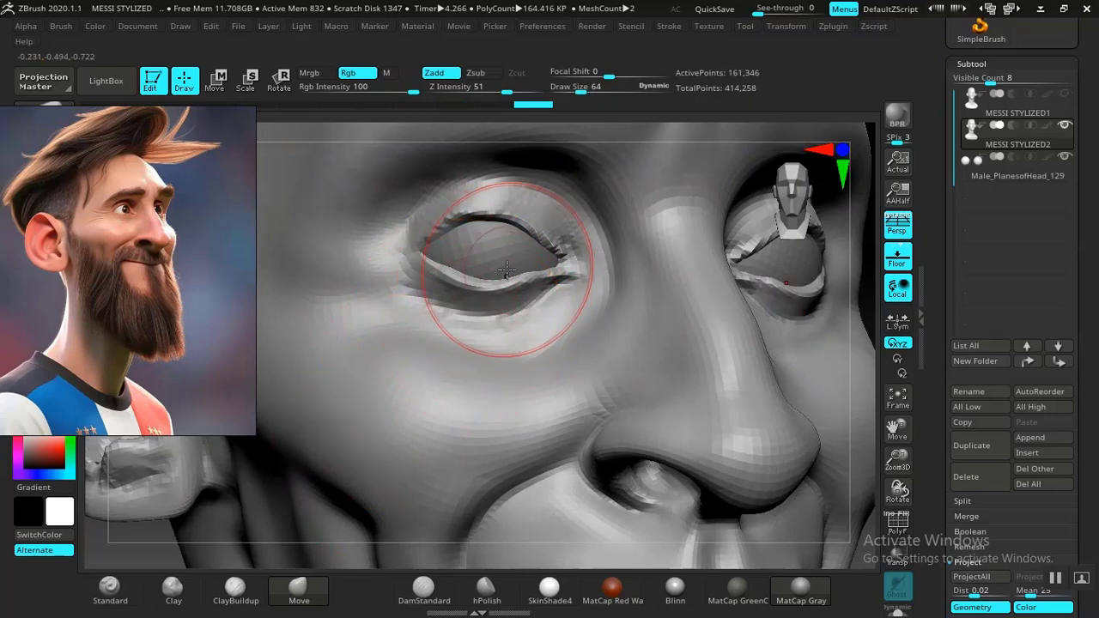
key(bracketleft)
key(bracketleft)
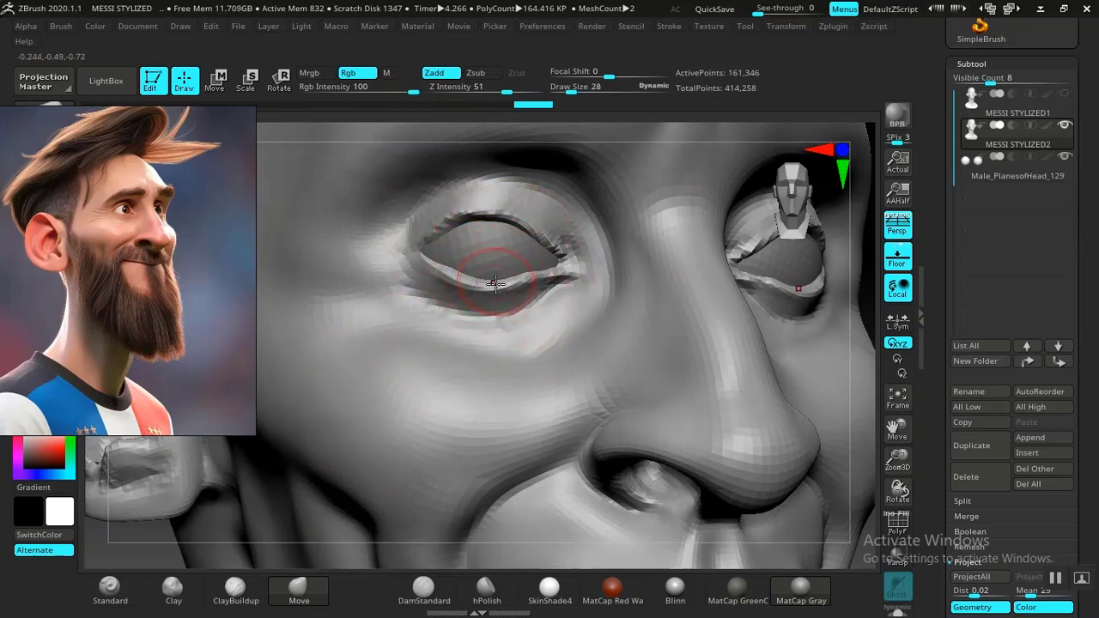
shift+drag(503, 92, 479, 92)
shift+drag(535, 290, 466, 298)
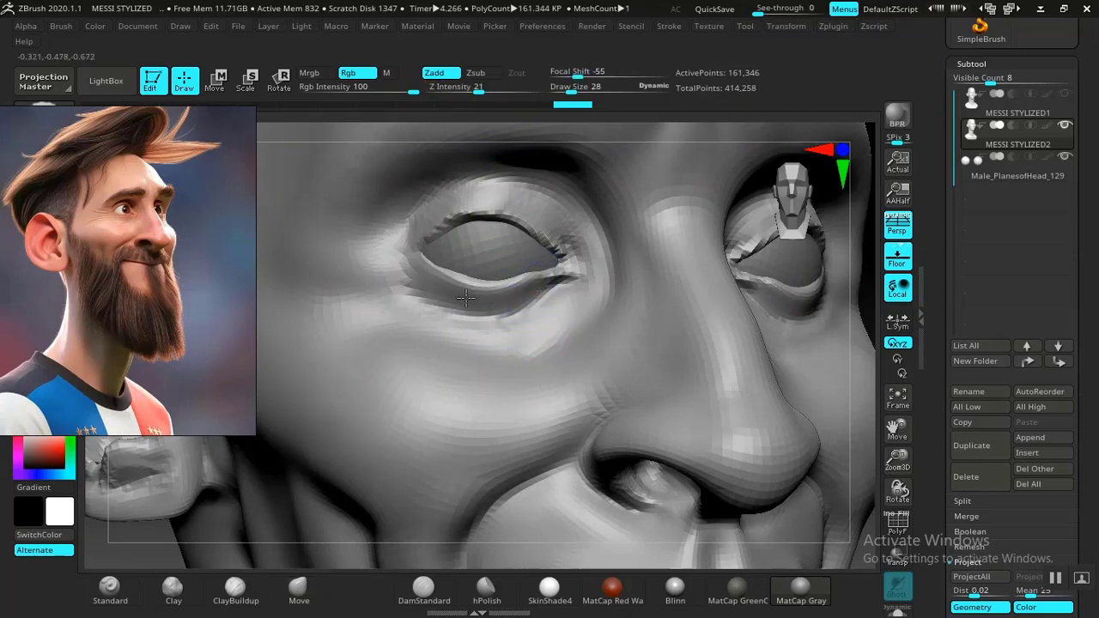
shift+drag(577, 255, 546, 204)
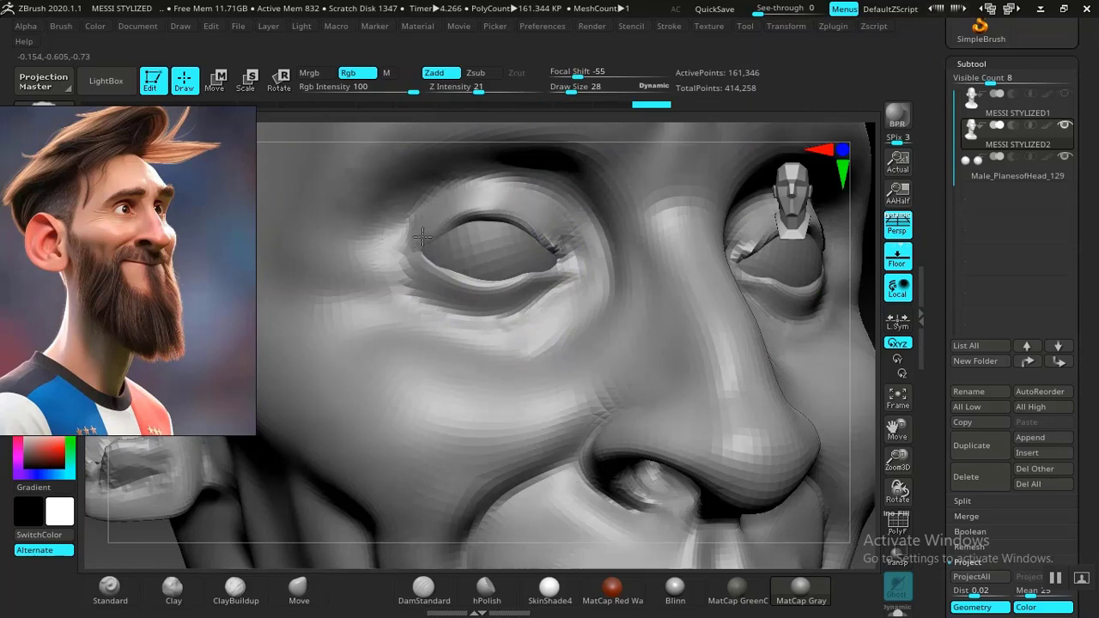
mouse_move(423, 237)
shift+mouse_down()
mouse_move(407, 283)
mouse_move(497, 311)
mouse_move(515, 307)
shift+mouse_up()
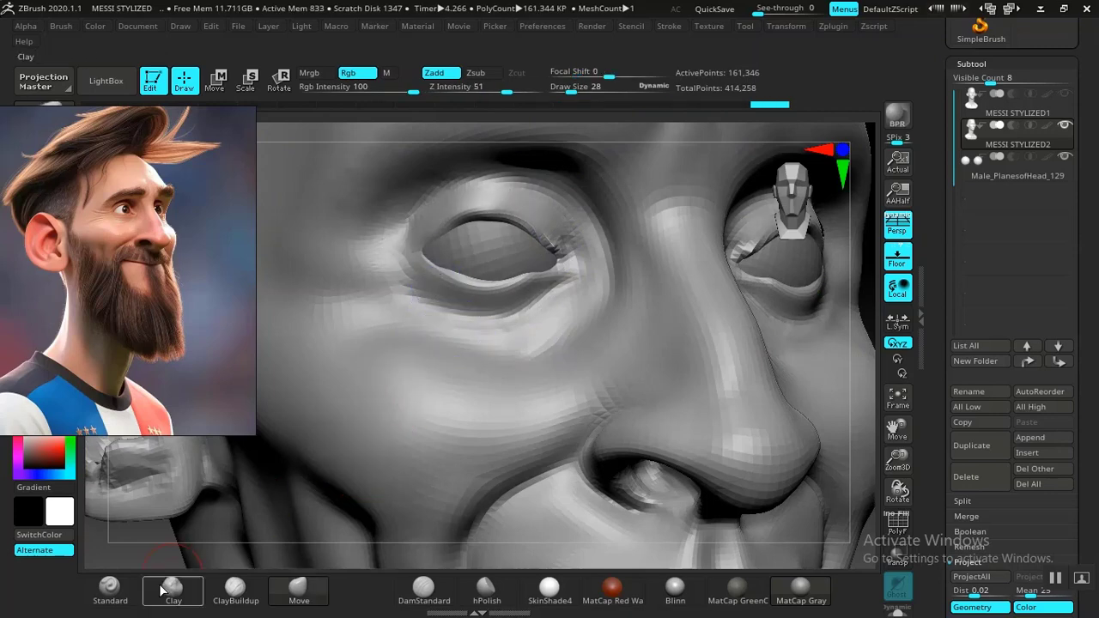
click(109, 588)
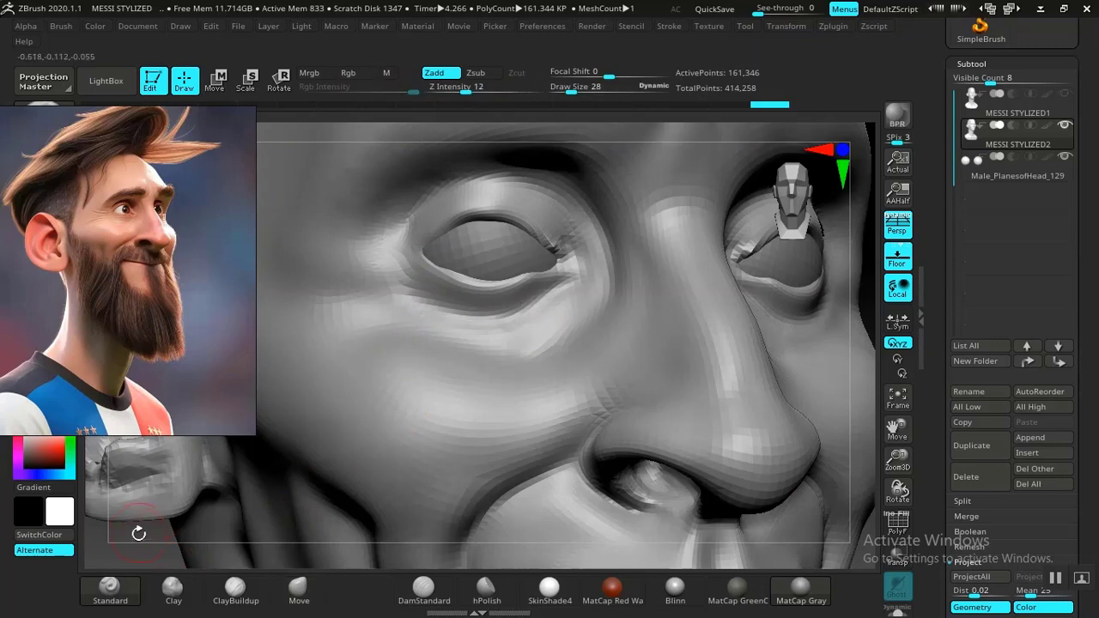
Step: Try a Standard brush stroke along the lower eyelid and cheek below the eye, and undo it
drag(138, 551, 126, 550)
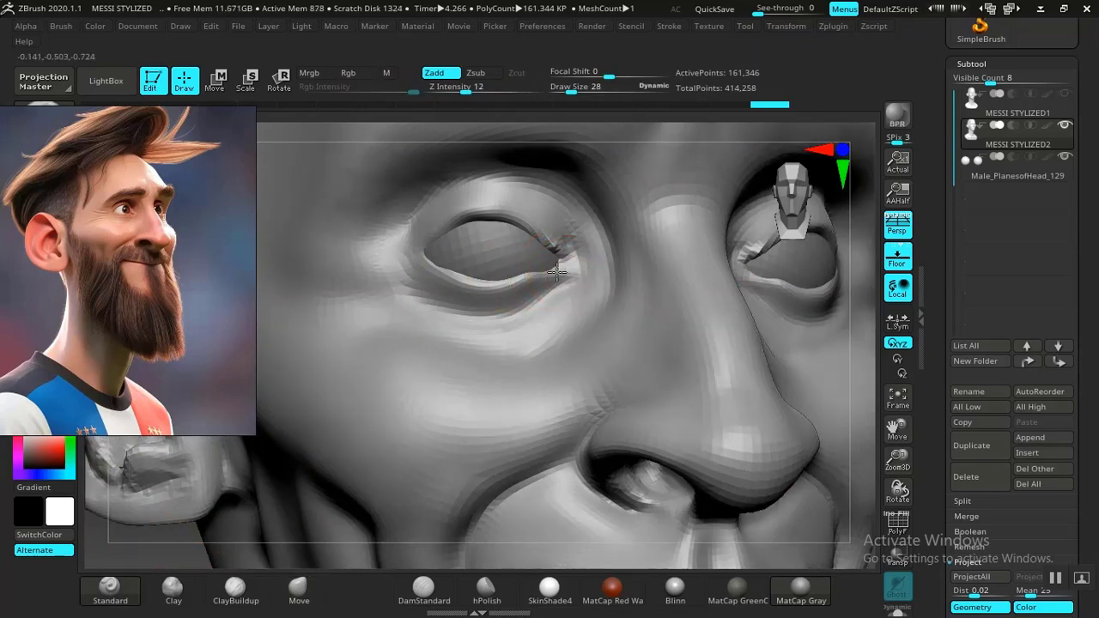
drag(441, 277, 421, 256)
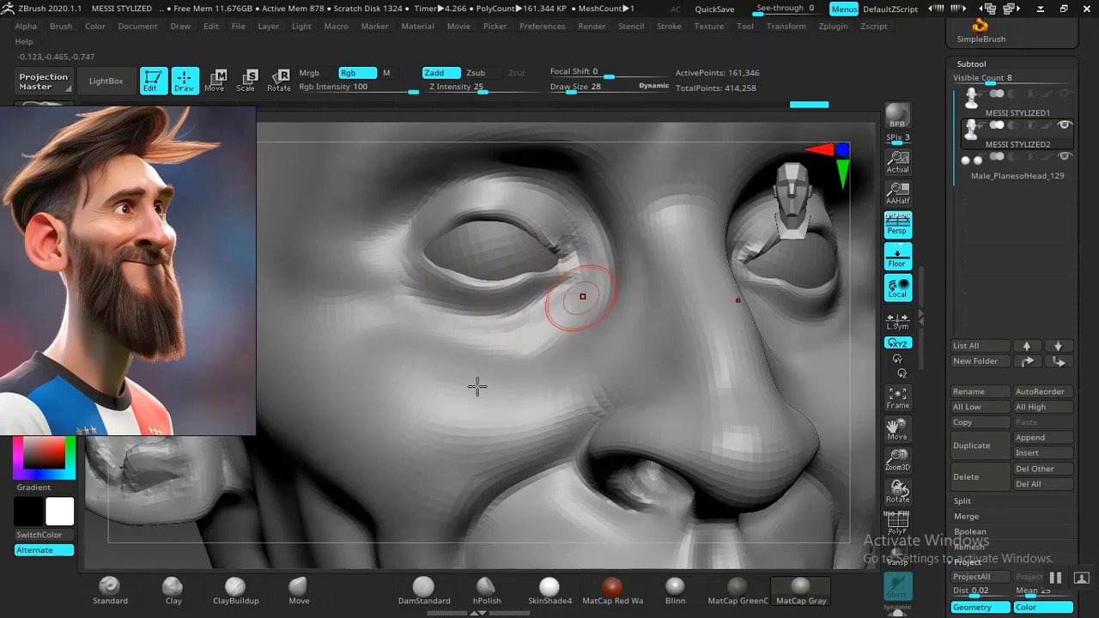
drag(485, 379, 388, 438)
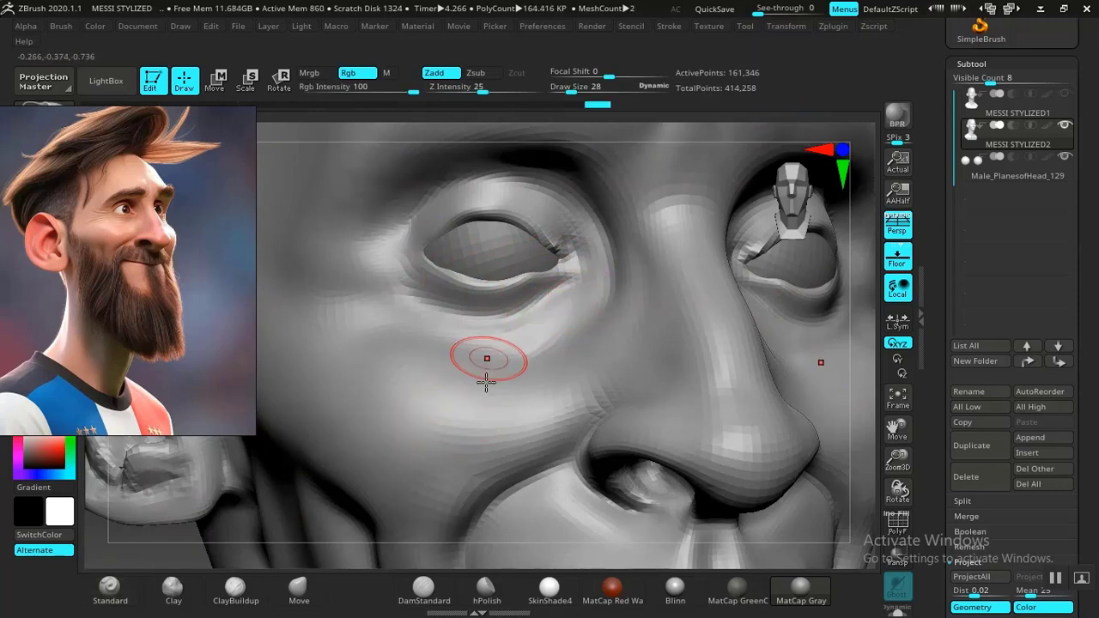
key(ctrl+z)
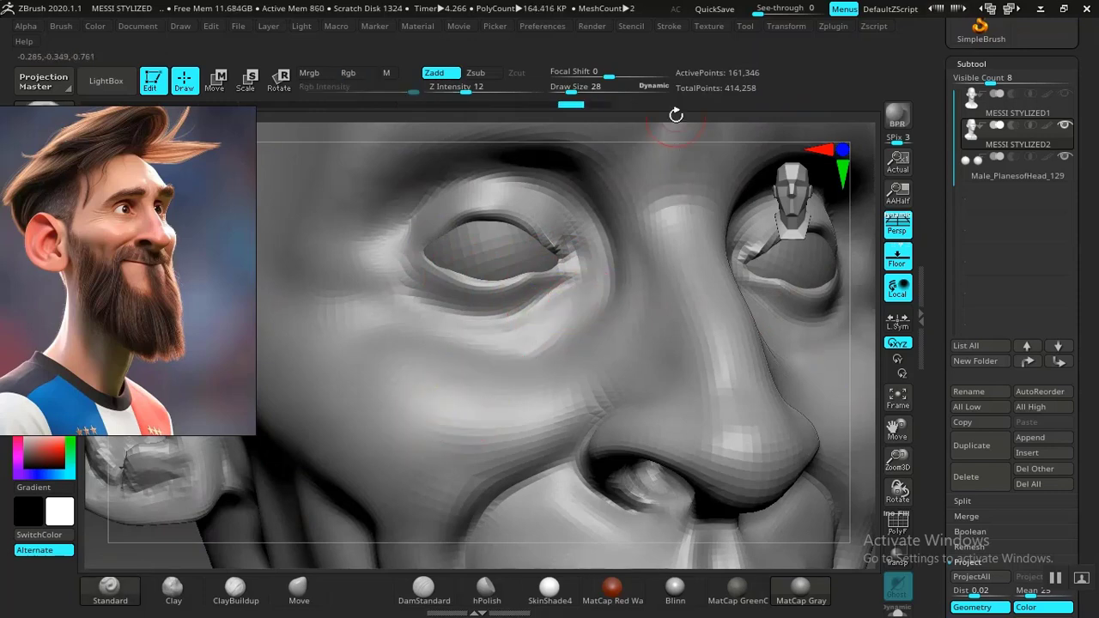
Step: Set the Standard brush to the Dots stroke with no alpha, keeping the reference image clear of the eye
click(676, 27)
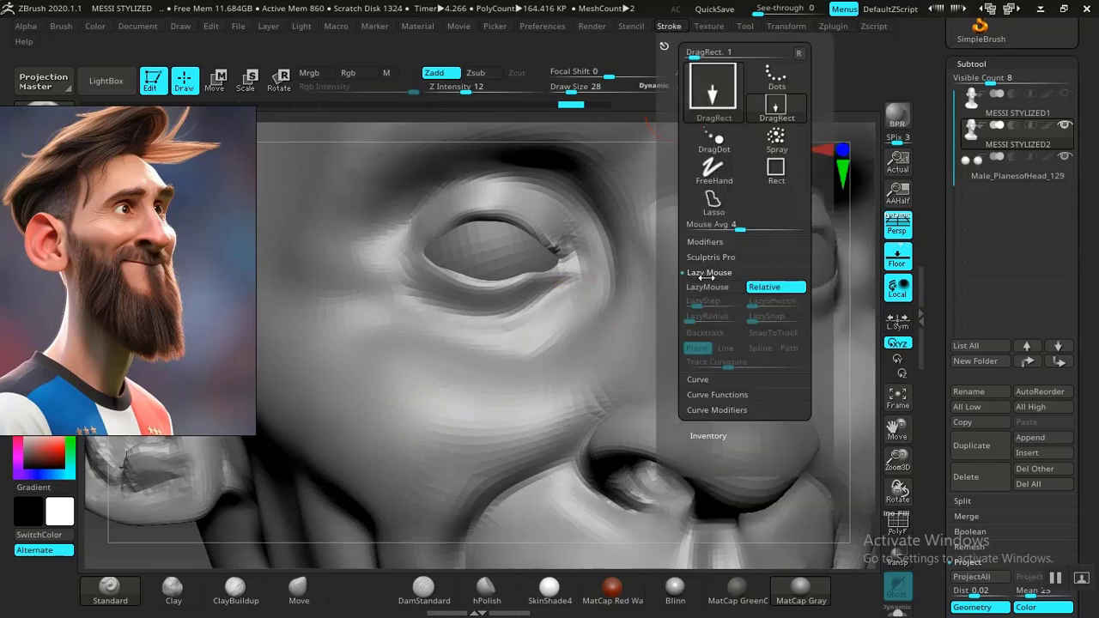
mouse_move(142, 313)
mouse_down()
mouse_move(614, 266)
mouse_move(604, 266)
mouse_up()
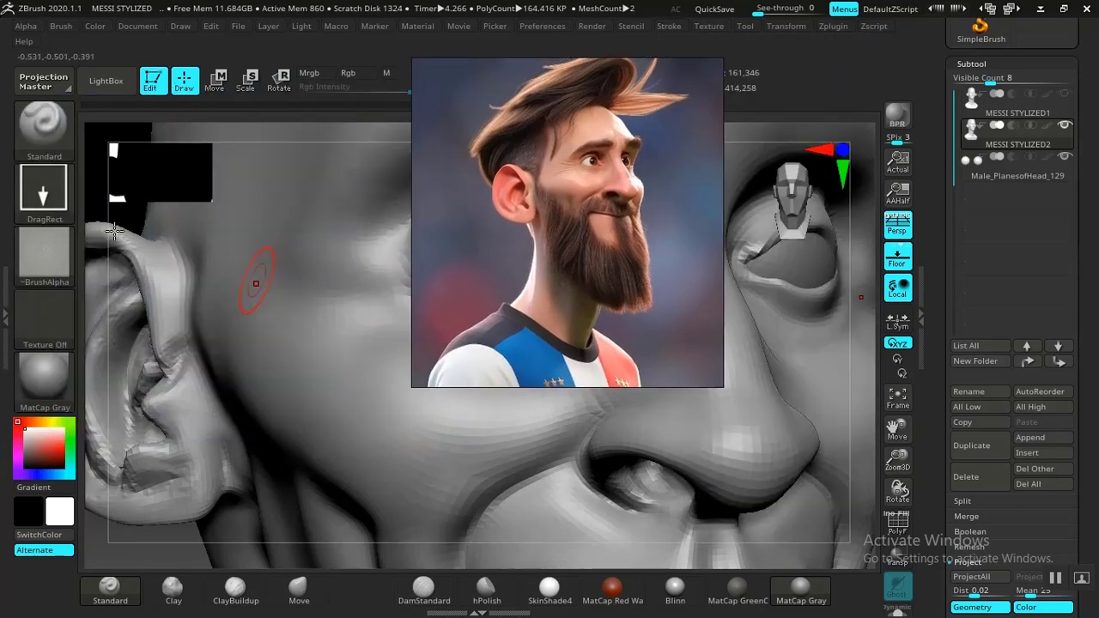
click(74, 249)
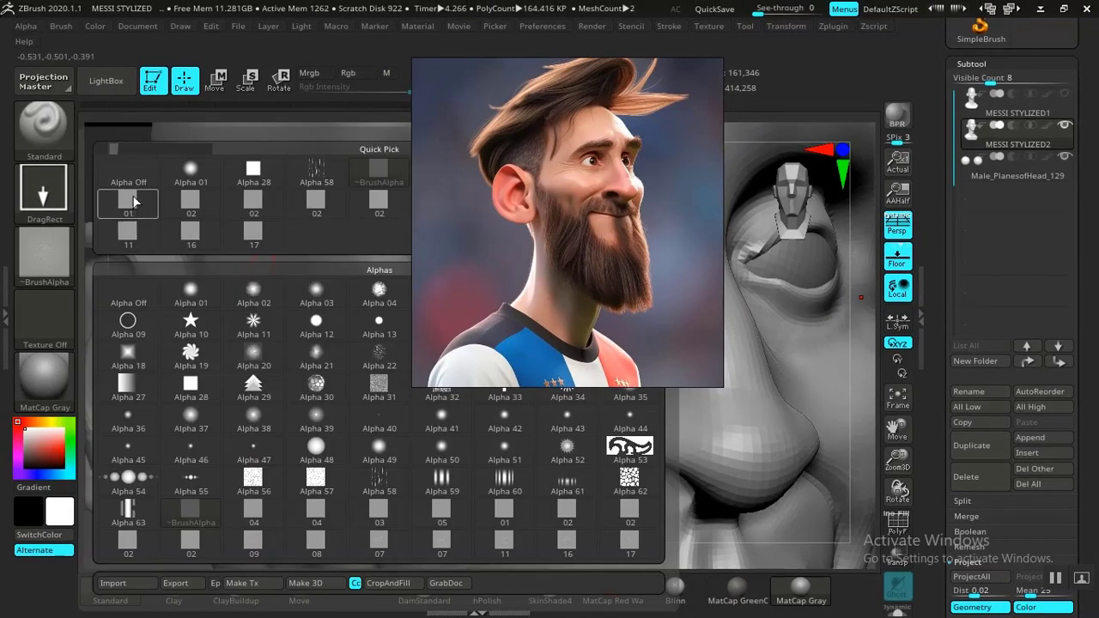
click(126, 179)
click(42, 191)
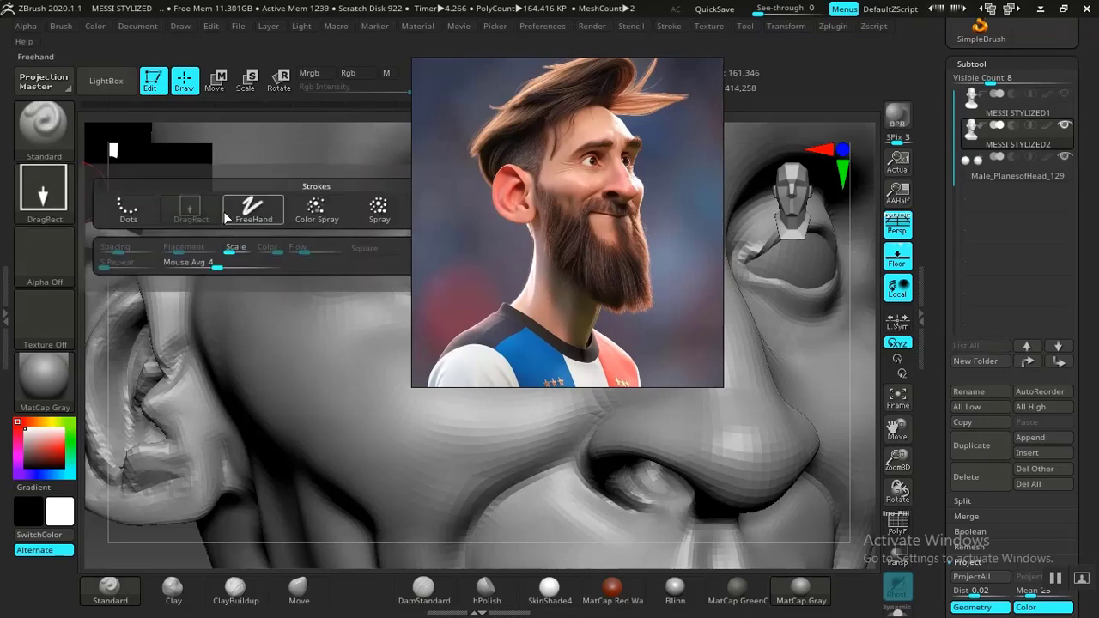
click(136, 219)
mouse_move(586, 253)
mouse_down()
mouse_move(227, 309)
mouse_move(208, 327)
mouse_up()
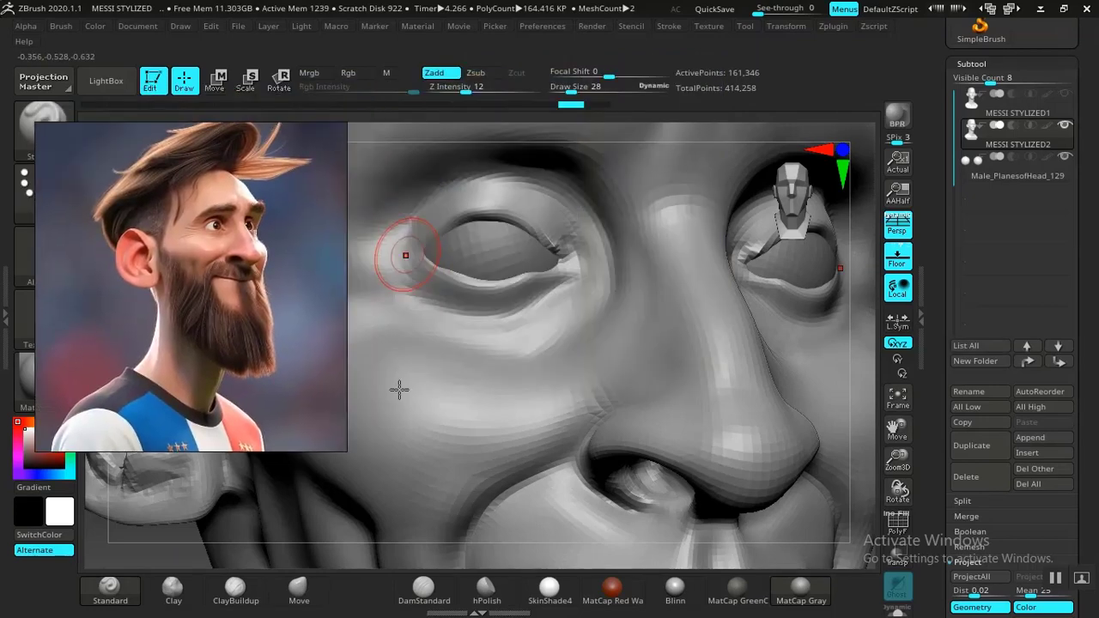
Step: Build up the lower eyelid rim and the outer eye corner with the Standard brush at Z intensity 12
drag(193, 556, 241, 554)
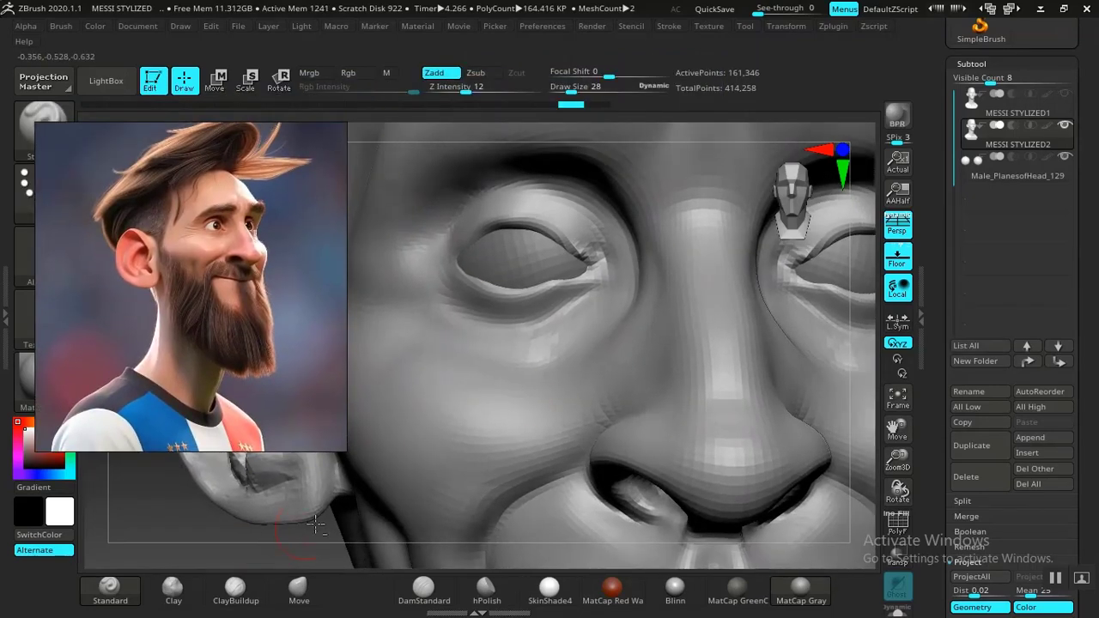
drag(590, 286, 529, 291)
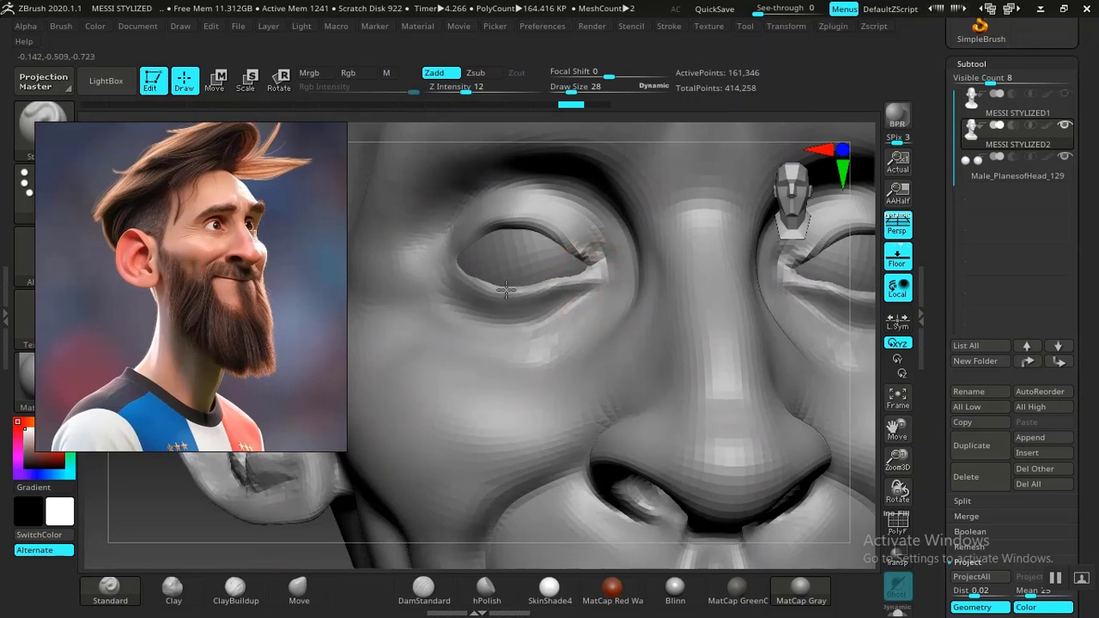
drag(457, 273, 508, 258)
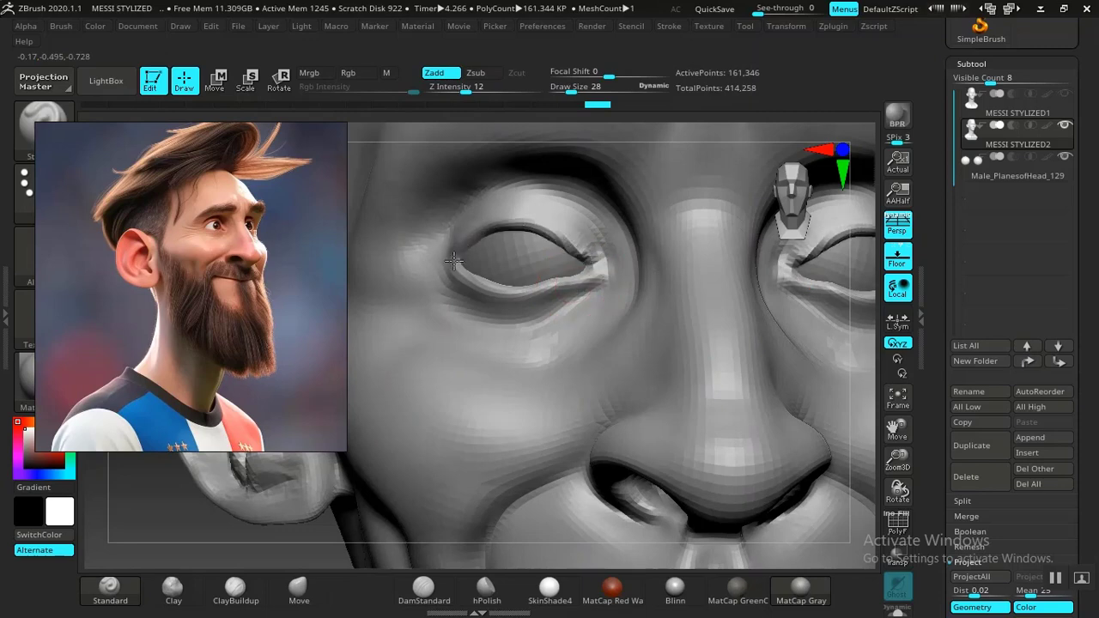
drag(453, 261, 462, 273)
Step: Try cutting the crease at the inner eye corner with the DamStandard brush, and undo the stroke
alt+drag(282, 545, 184, 408)
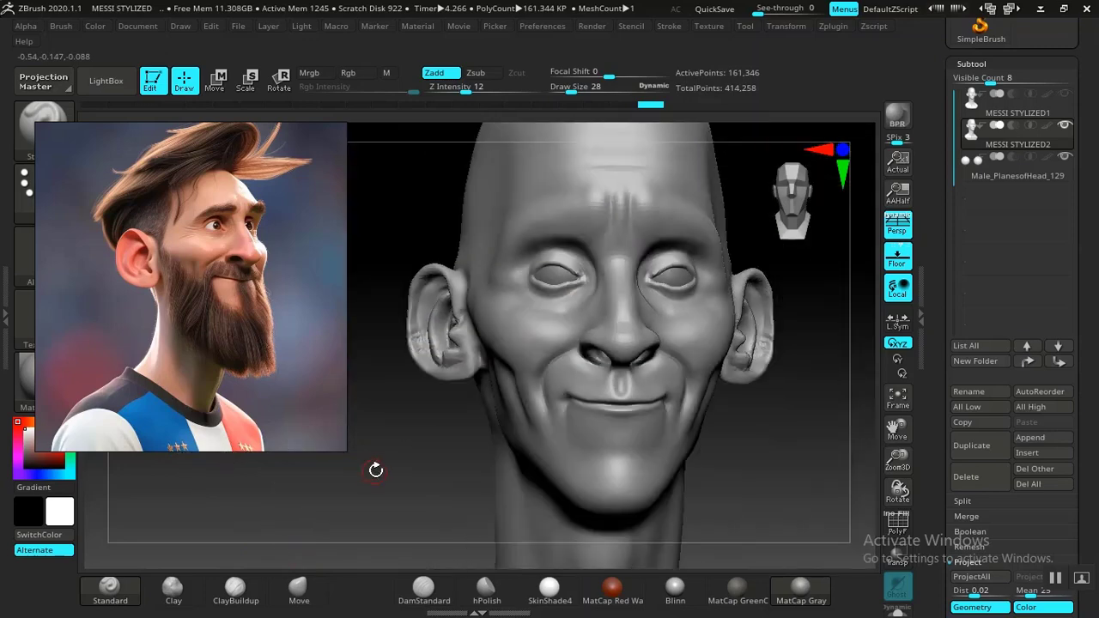
drag(375, 468, 399, 559)
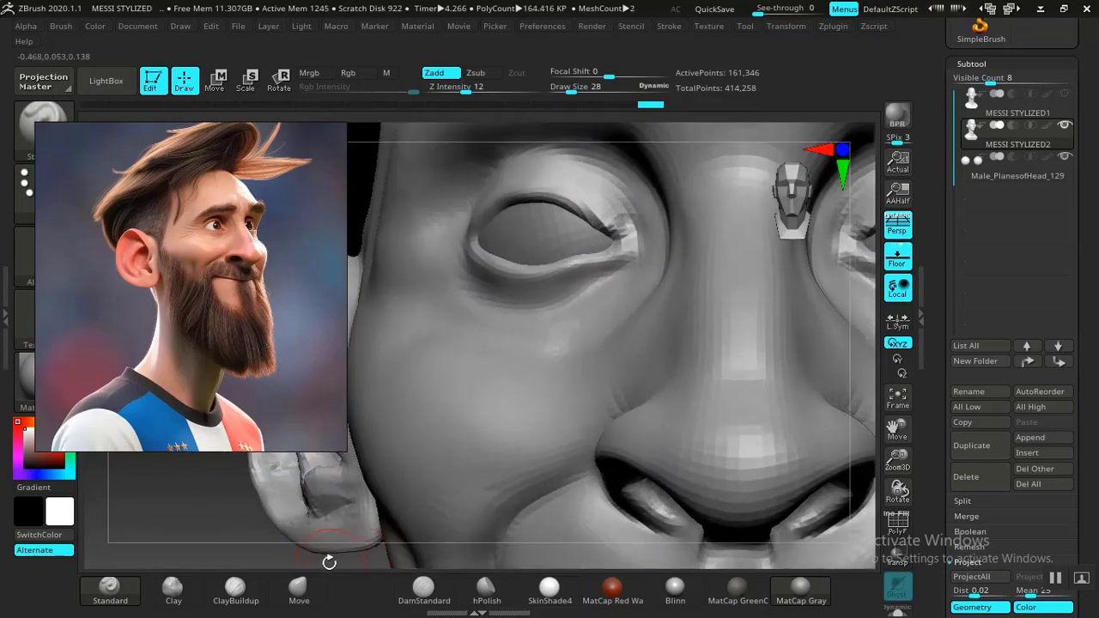
drag(222, 553, 309, 557)
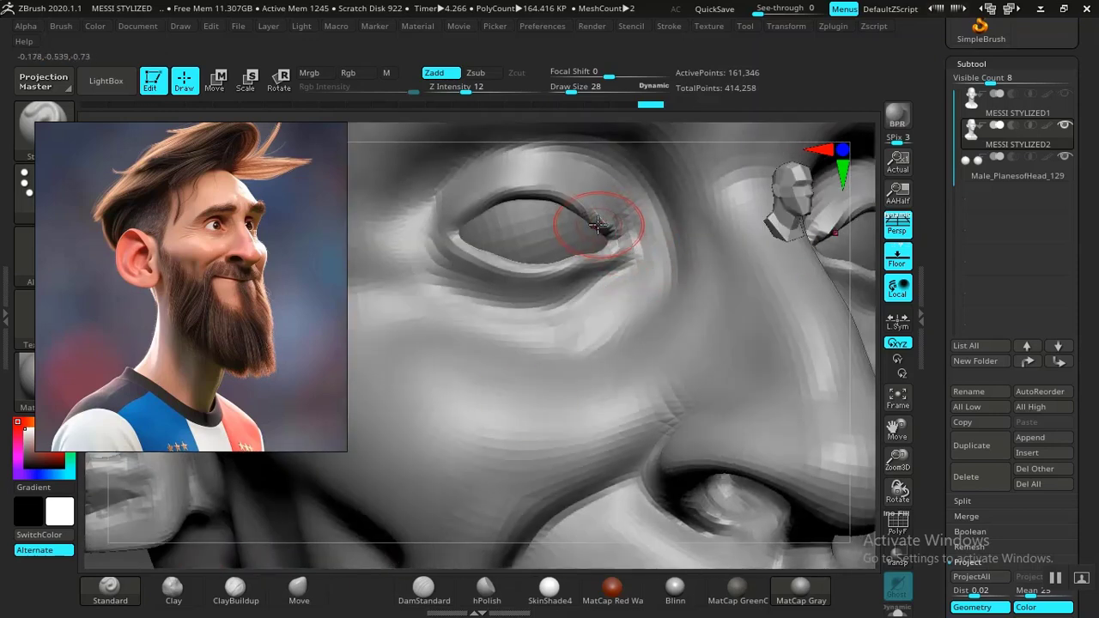
click(423, 589)
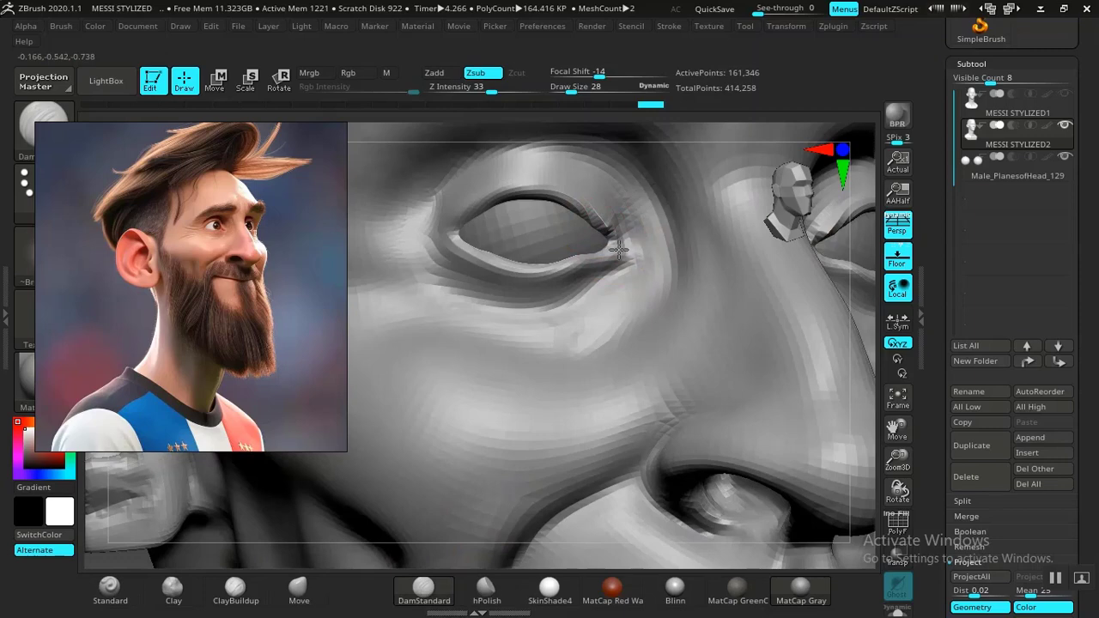
drag(605, 221, 611, 236)
key(ctrl+z)
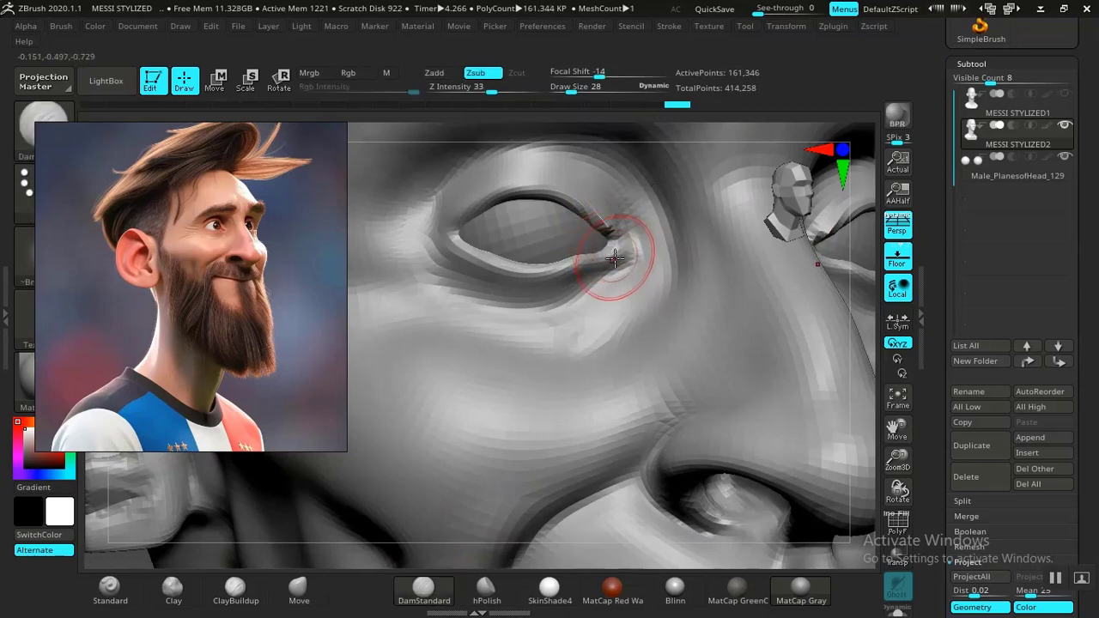
Step: Shape the inner eye corner with the Standard brush and carve the creases at both eye corners with DamStandard
click(109, 590)
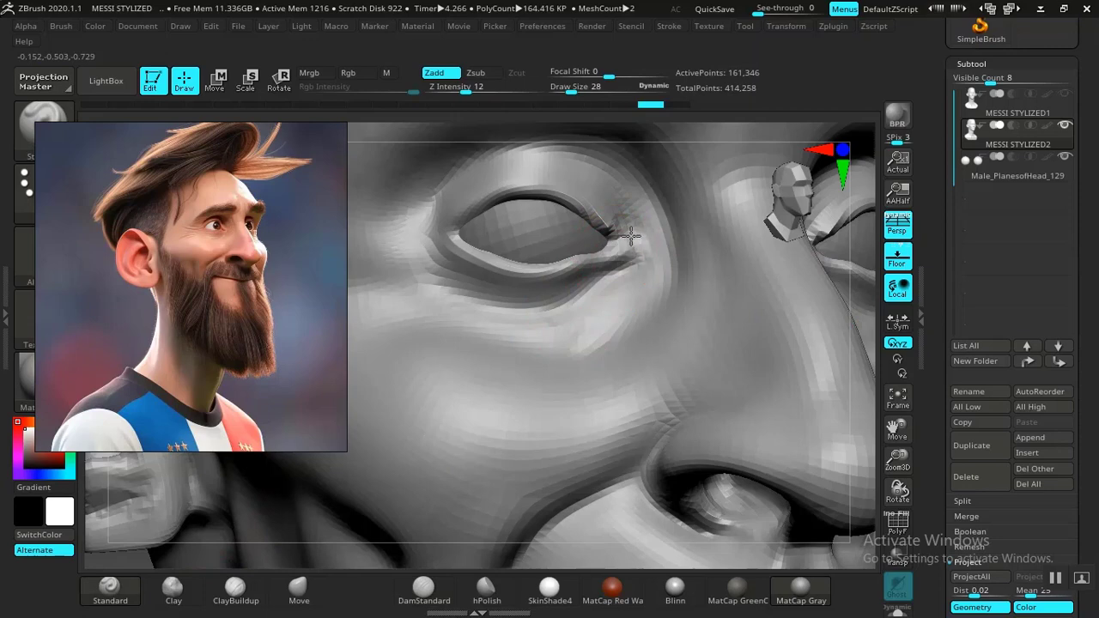
click(422, 592)
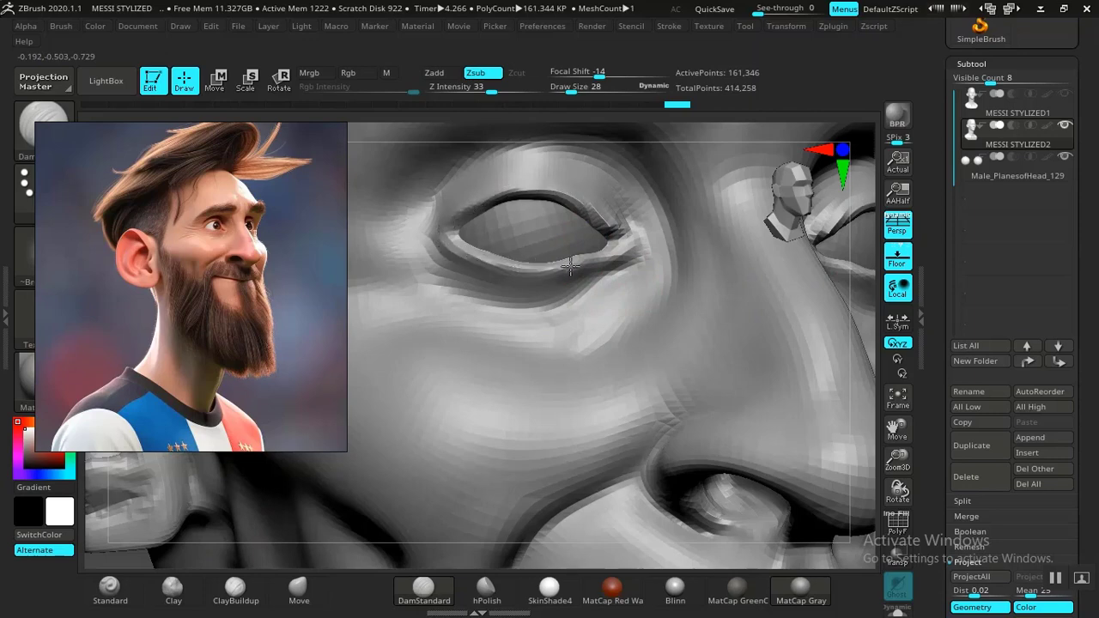
mouse_move(650, 237)
mouse_down()
mouse_move(658, 244)
mouse_move(633, 240)
mouse_up()
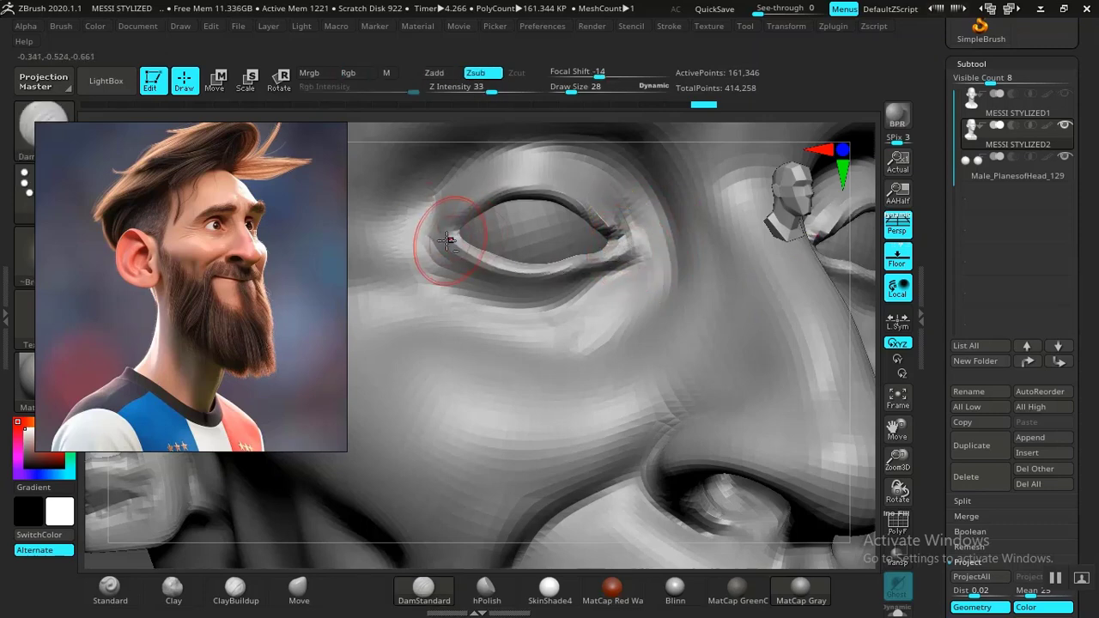
drag(449, 238, 445, 235)
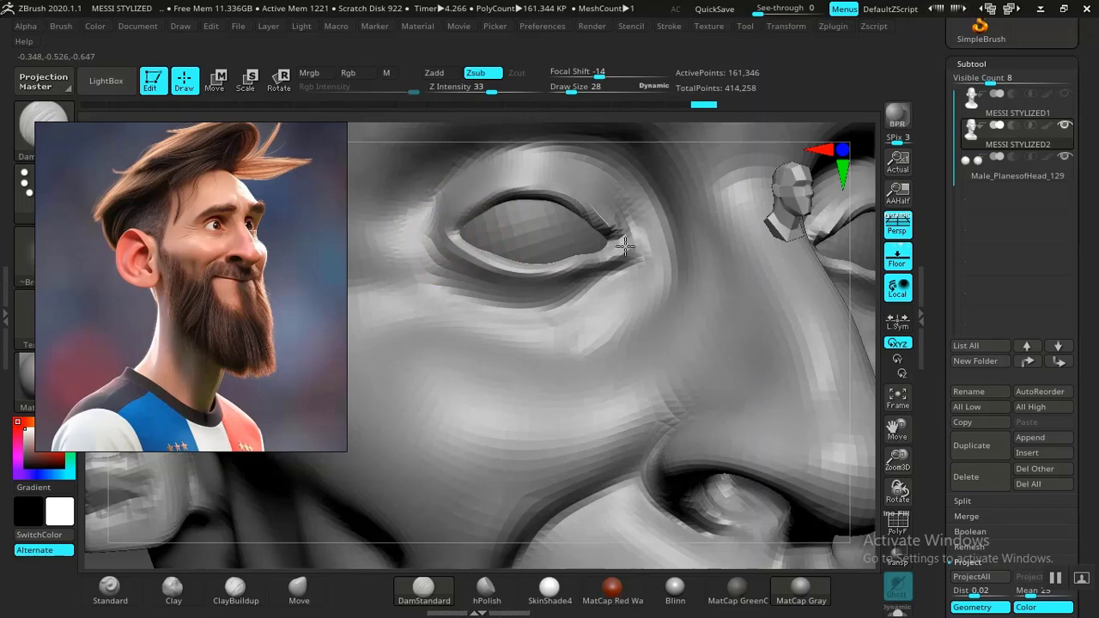
drag(625, 246, 633, 250)
Step: Deepen the crease under the lower eyelid and refine the upper lid fold toward the outer corner with DamStandard
drag(134, 561, 112, 563)
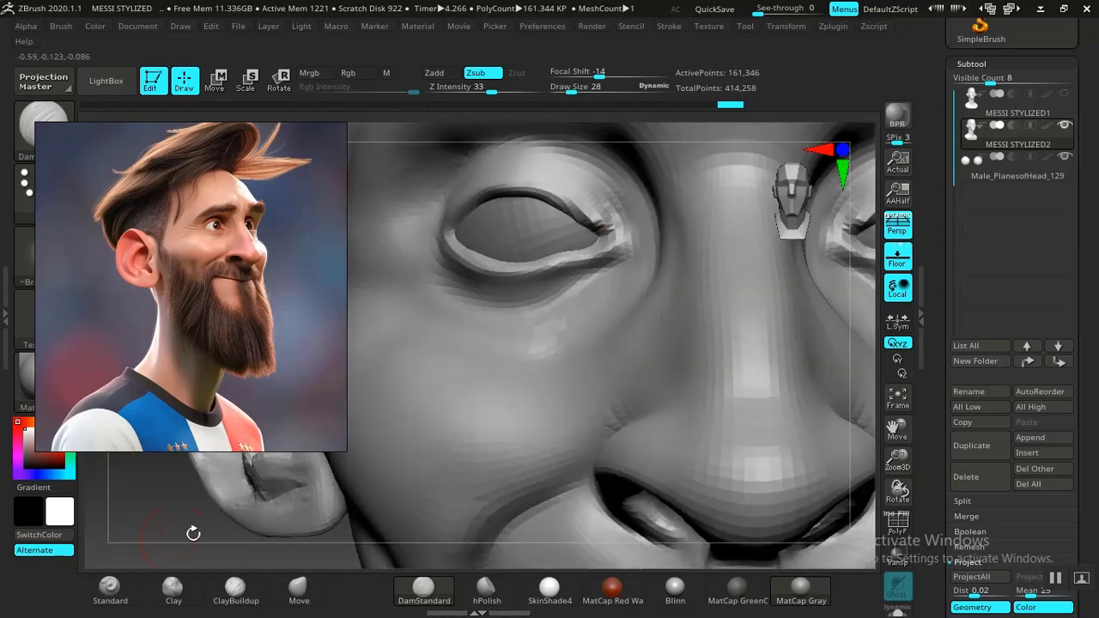
alt+drag(191, 560, 300, 613)
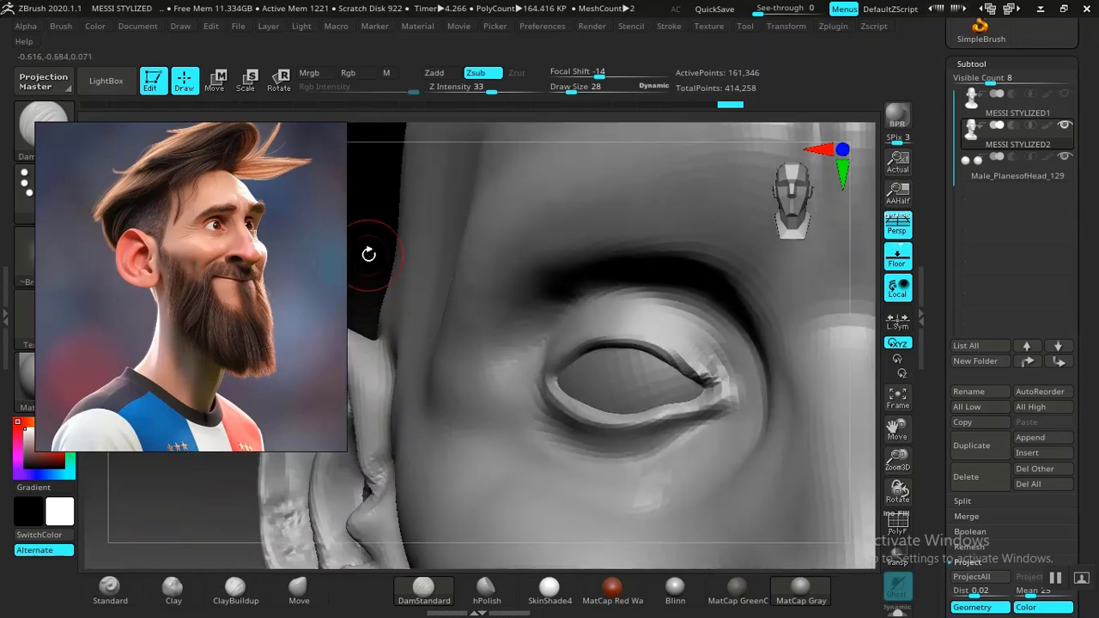
mouse_move(368, 255)
mouse_down()
mouse_move(378, 263)
mouse_move(370, 229)
mouse_move(380, 214)
mouse_up()
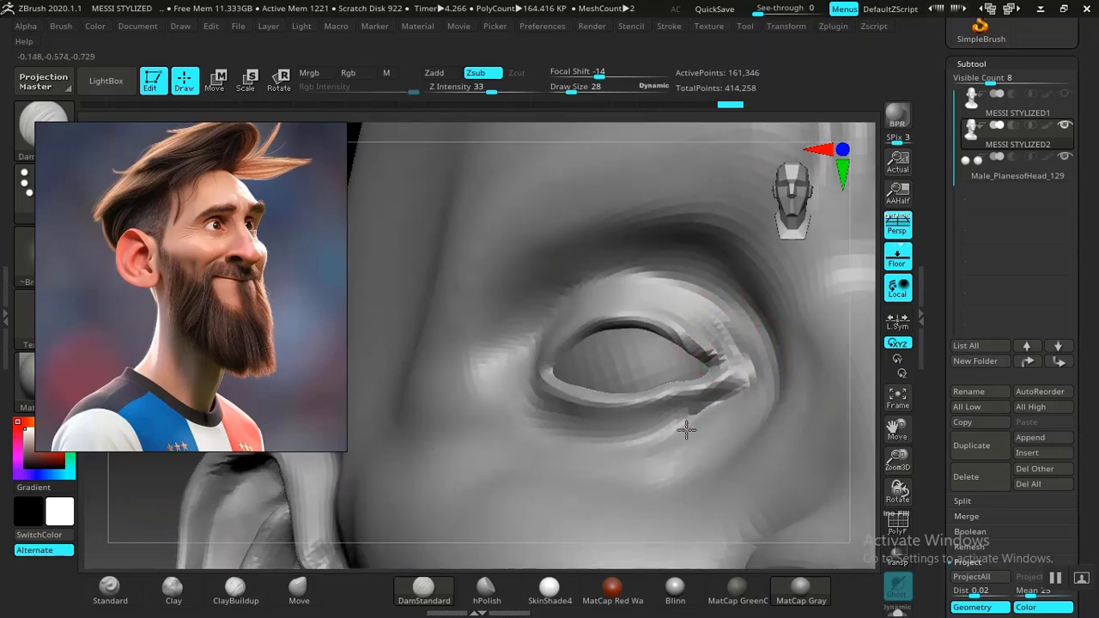
mouse_move(686, 429)
mouse_down()
mouse_move(718, 403)
mouse_move(687, 420)
mouse_up()
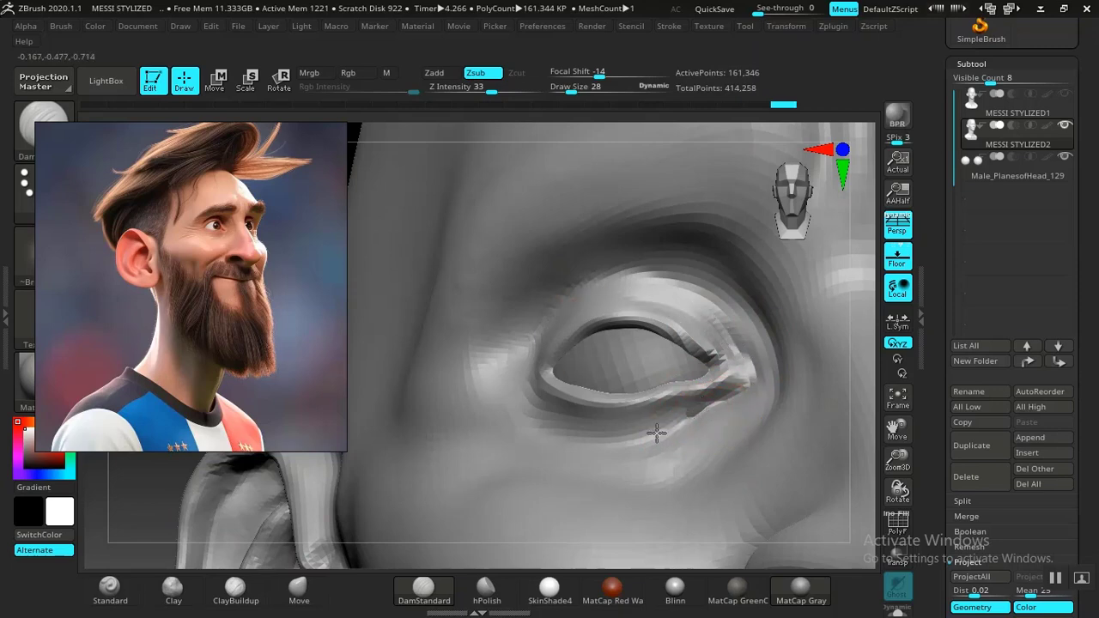
drag(523, 388, 548, 360)
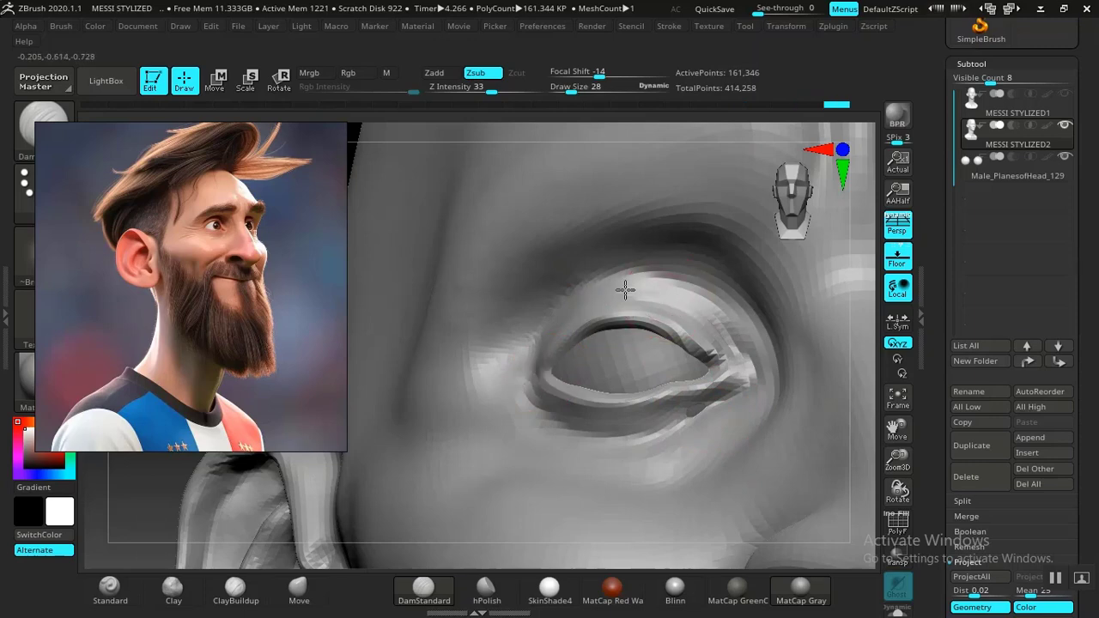
drag(554, 321, 532, 347)
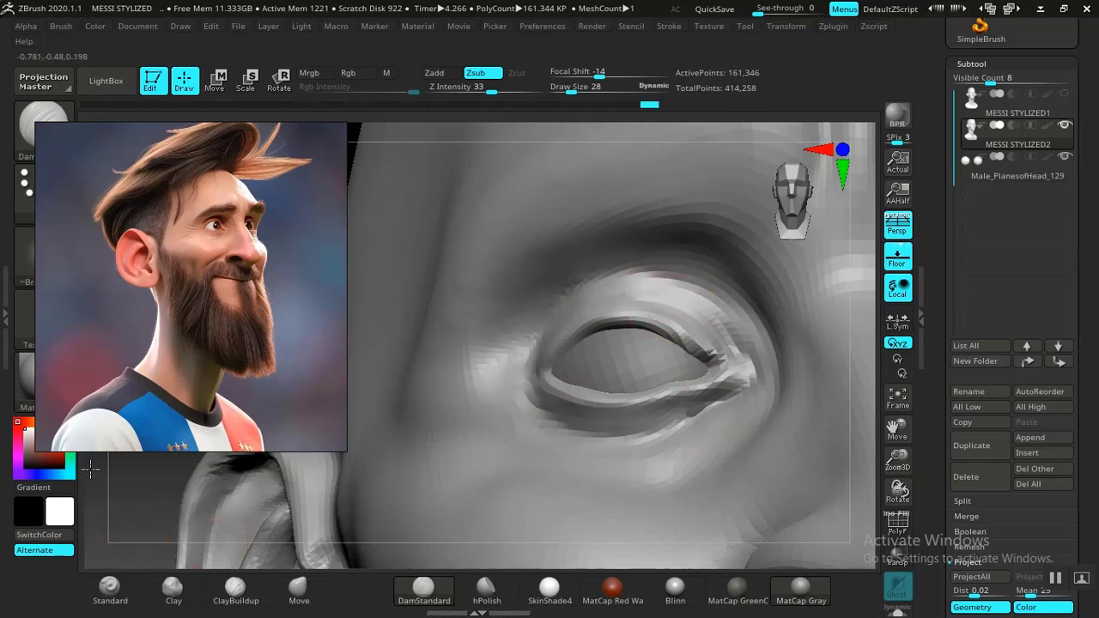
Step: Build up the inner eye corner and adjoining lower lid with the Clay brush at draw size 28
alt+drag(90, 470, 377, 482)
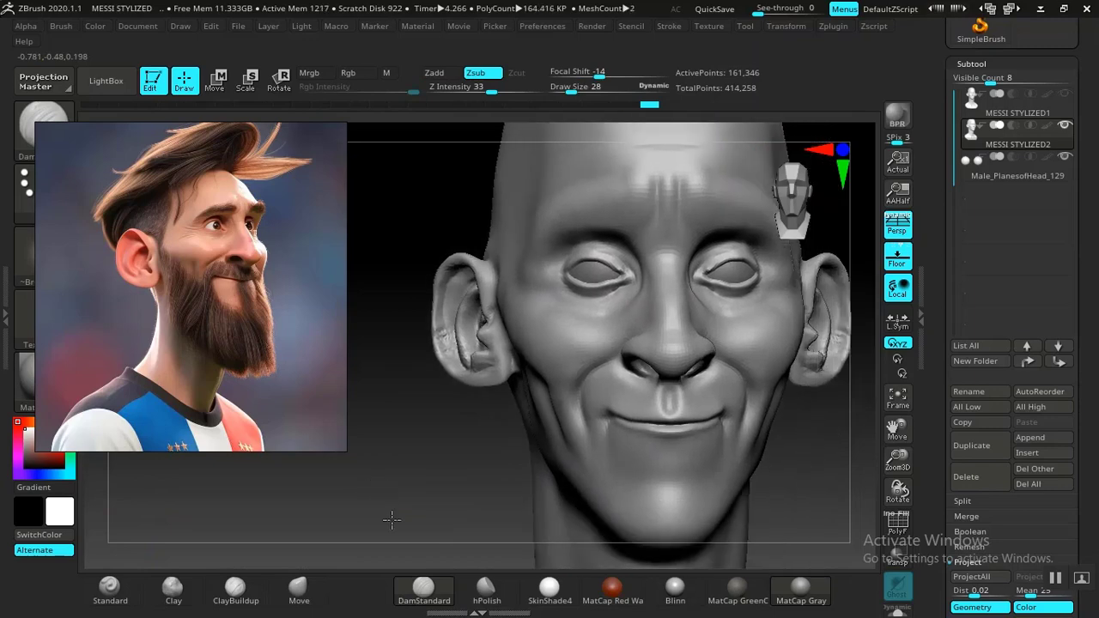
alt+drag(390, 521, 430, 582)
drag(237, 538, 386, 573)
drag(209, 551, 284, 515)
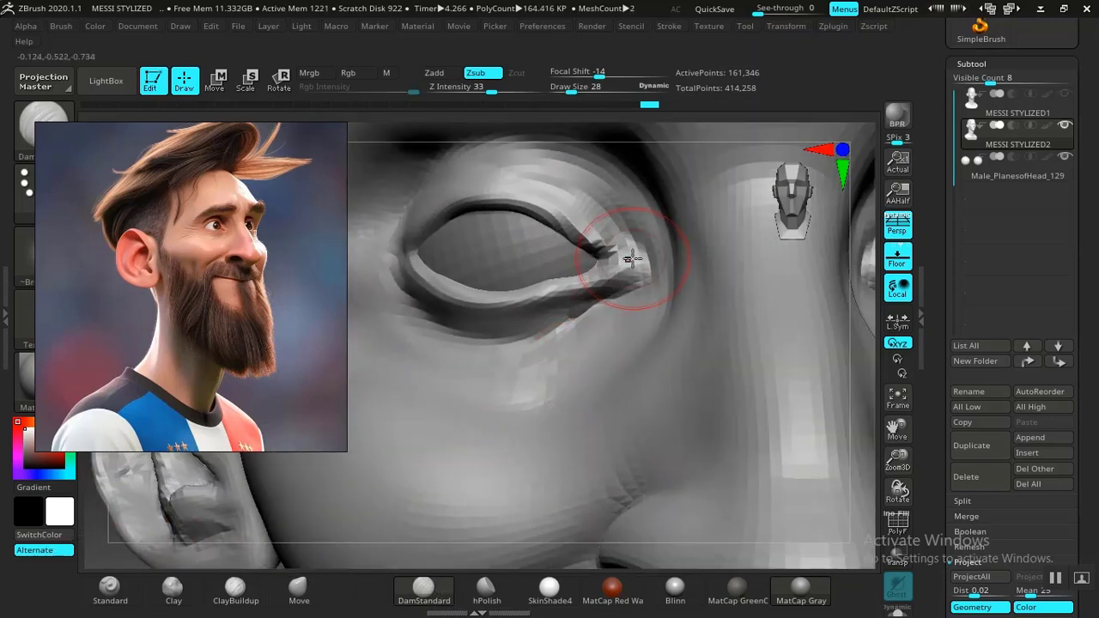
click(172, 589)
mouse_move(638, 232)
mouse_down()
mouse_move(569, 301)
mouse_move(578, 305)
mouse_up()
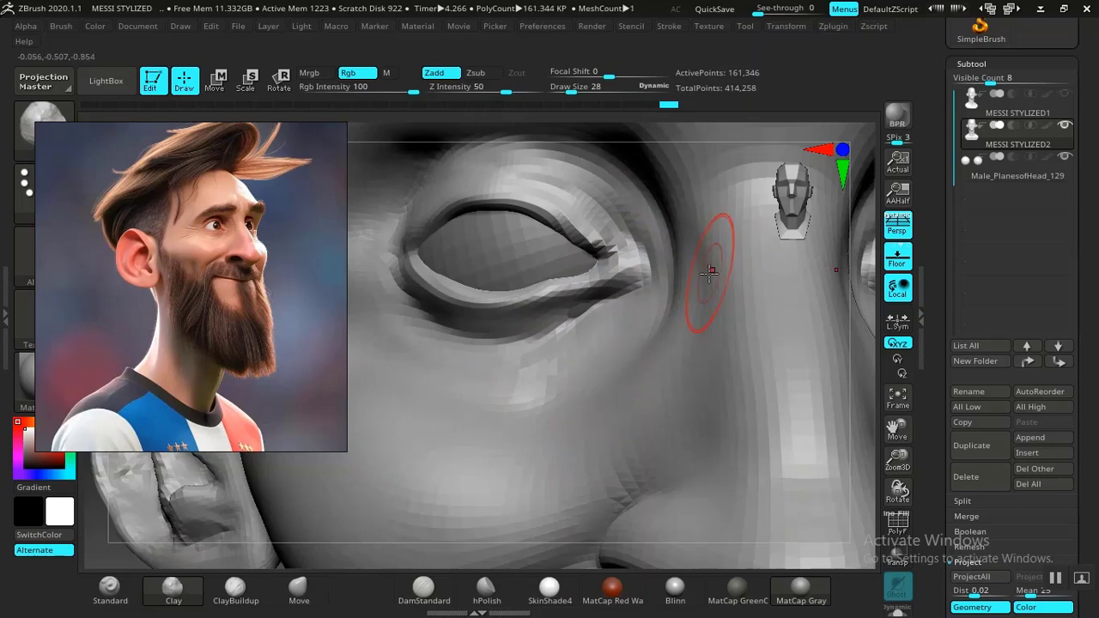
Step: Check both eyes on the front of the face and collapse the subtool settings
key(f)
alt+drag(618, 340, 744, 550)
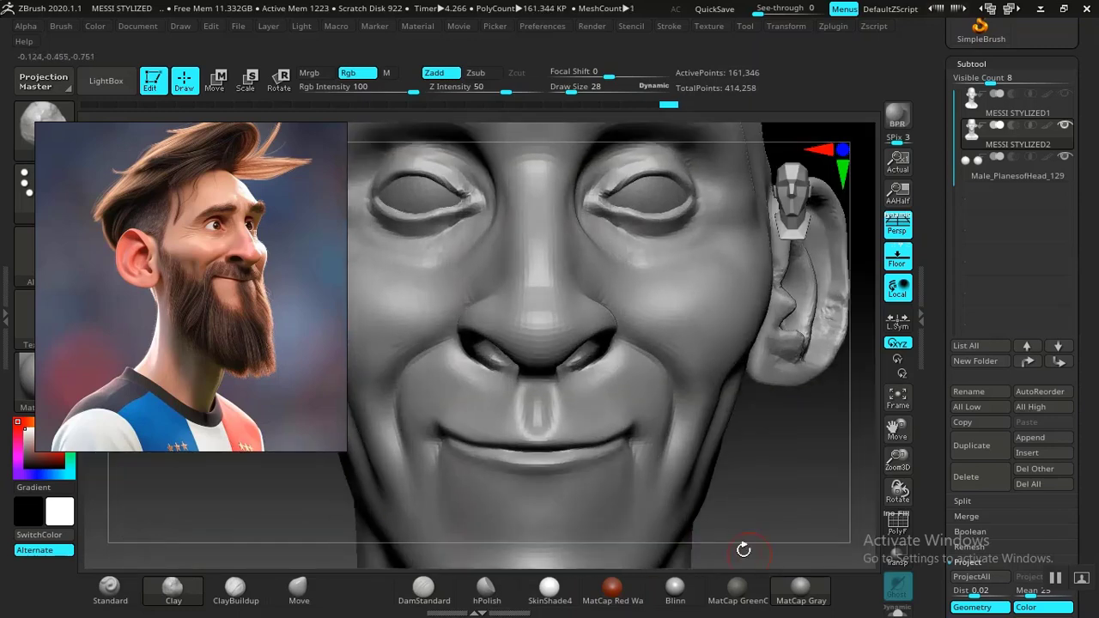
drag(769, 456, 872, 382)
click(971, 66)
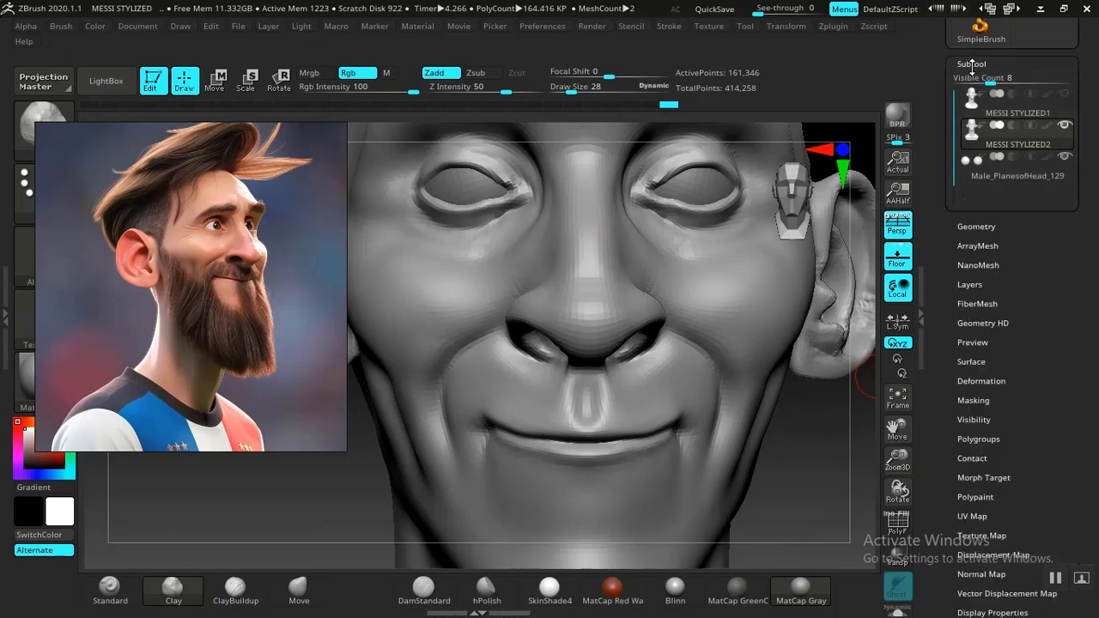
click(968, 81)
click(968, 81)
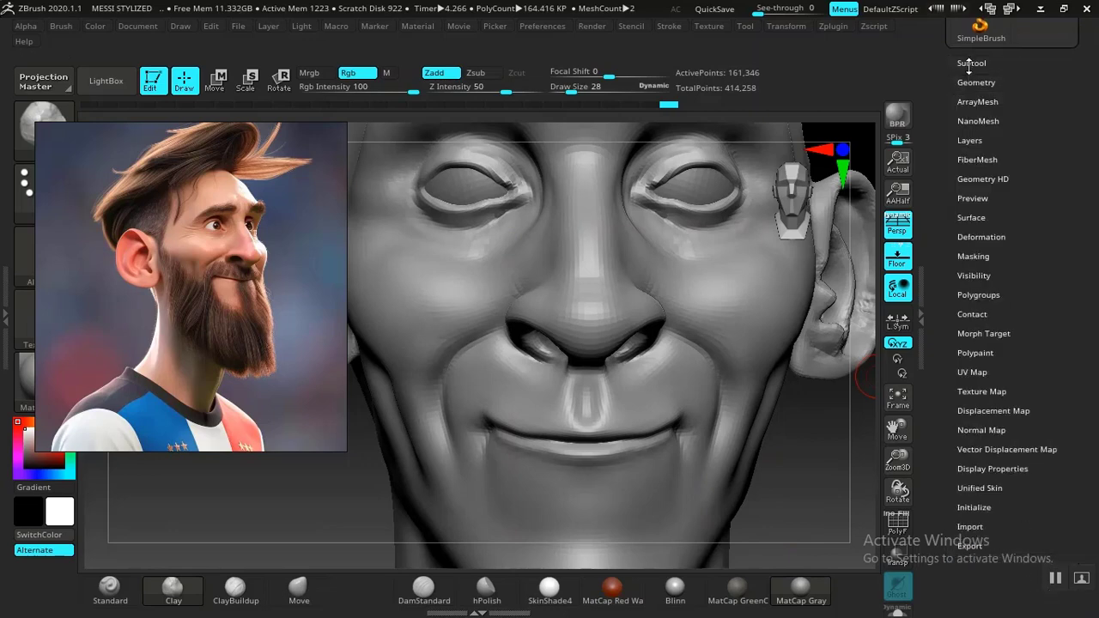
Step: Smooth the skin around the inner eye corner and make the DamStandard brush active
drag(772, 466, 835, 489)
mouse_move(525, 348)
shift+mouse_down()
mouse_move(547, 365)
mouse_move(528, 368)
mouse_move(535, 383)
mouse_move(559, 375)
shift+mouse_up()
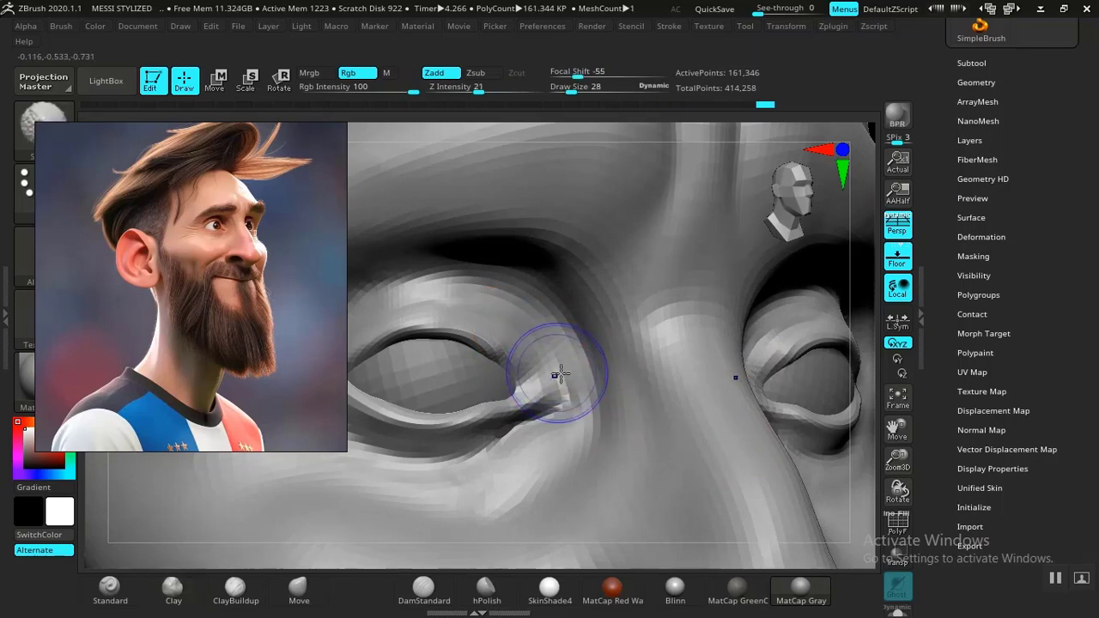
click(423, 590)
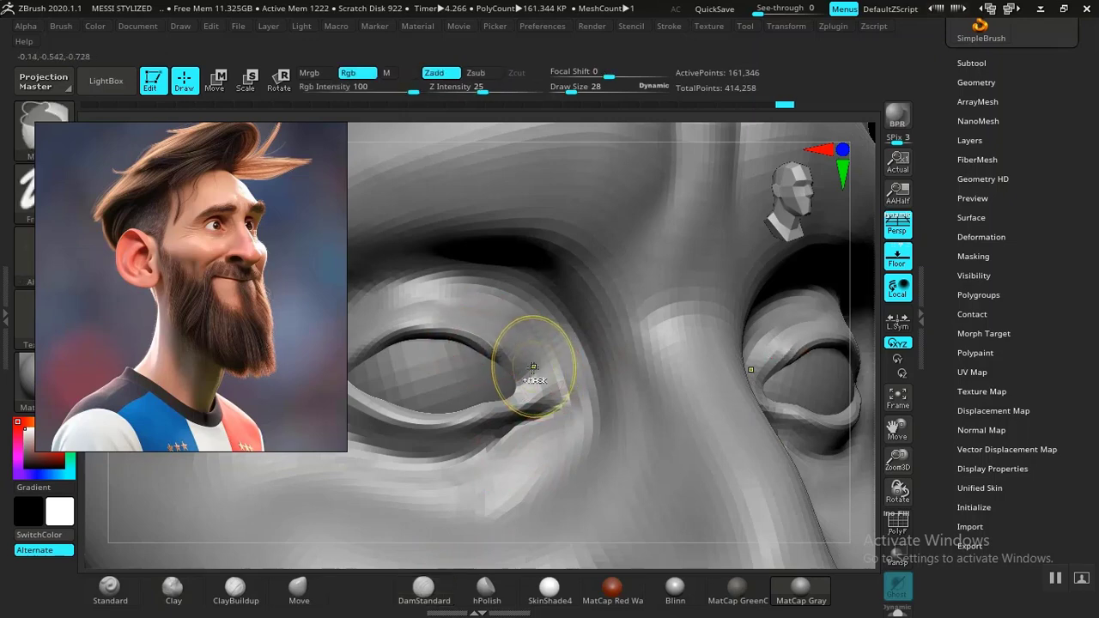
Step: Carve the inner eye corner and the adjoining lid folds with the DamStandard brush at draw size 28
mouse_move(527, 368)
mouse_down()
mouse_move(523, 392)
mouse_move(545, 386)
mouse_move(456, 336)
mouse_move(507, 360)
mouse_up()
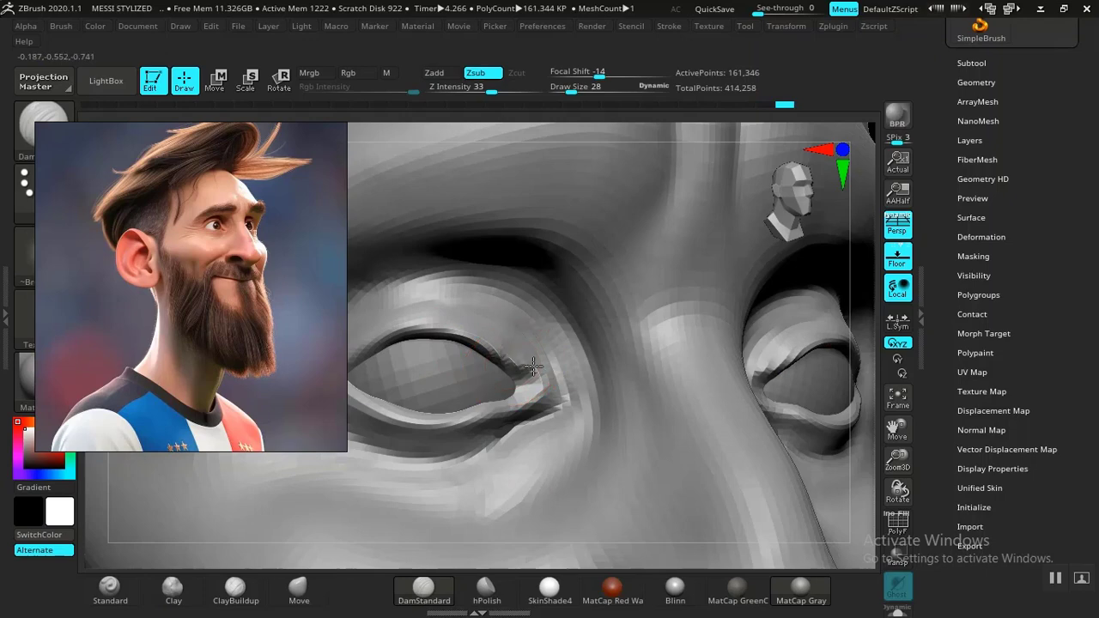
drag(541, 393, 476, 431)
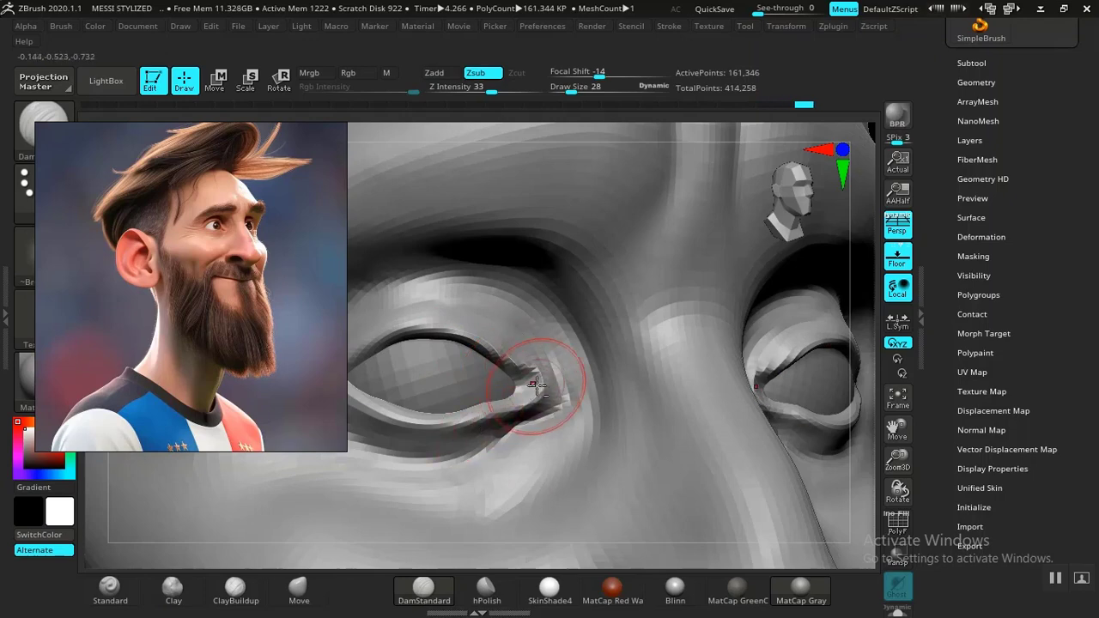
drag(408, 321, 409, 324)
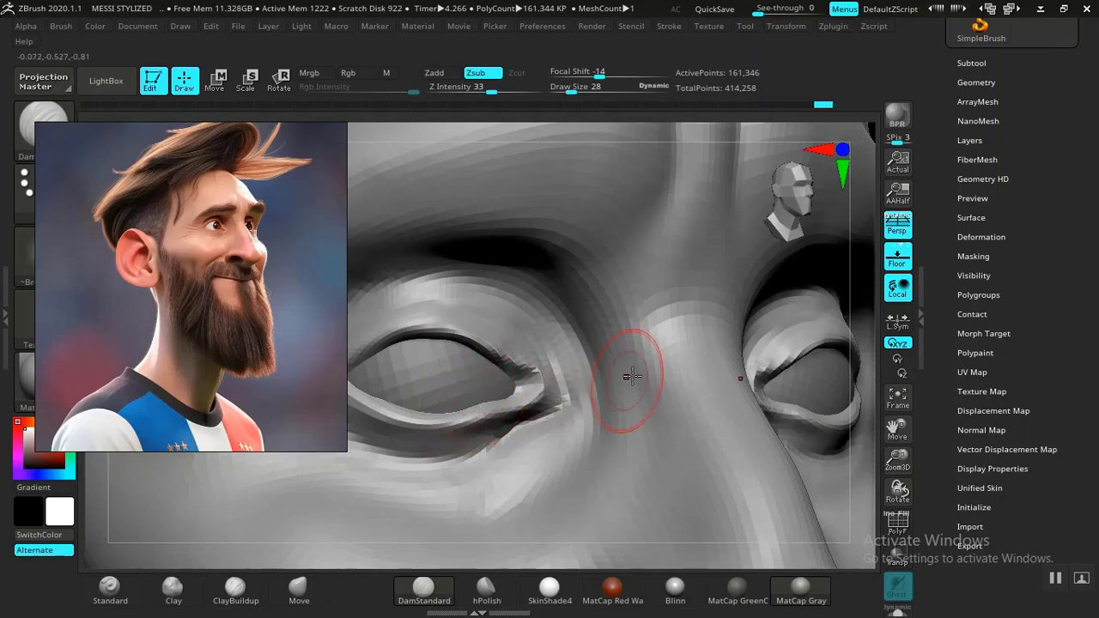
drag(551, 393, 556, 420)
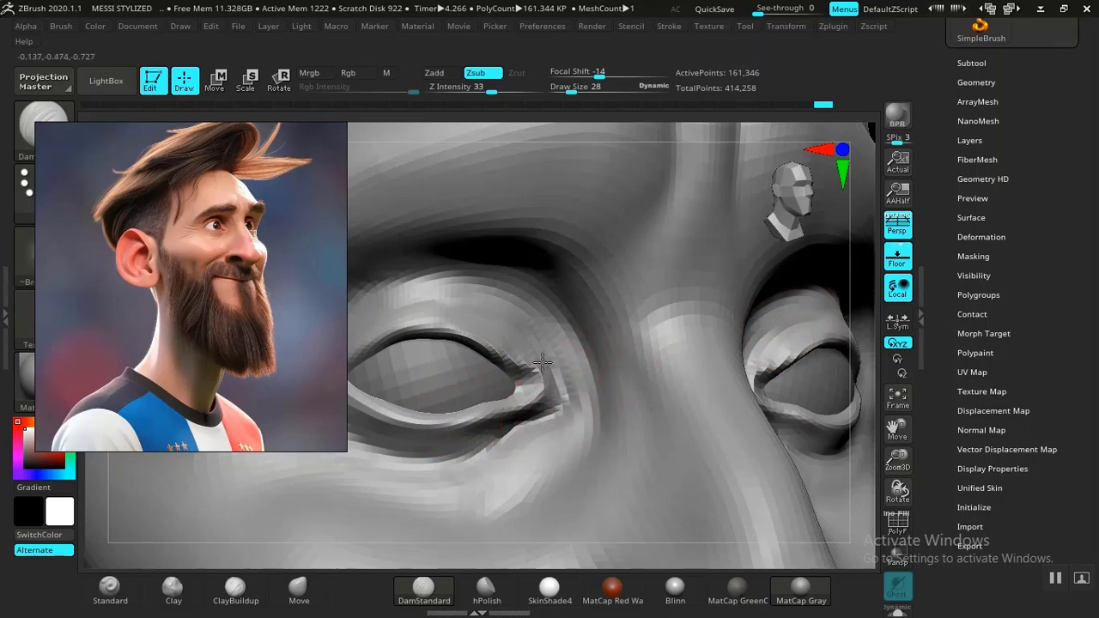
key(ctrl+z)
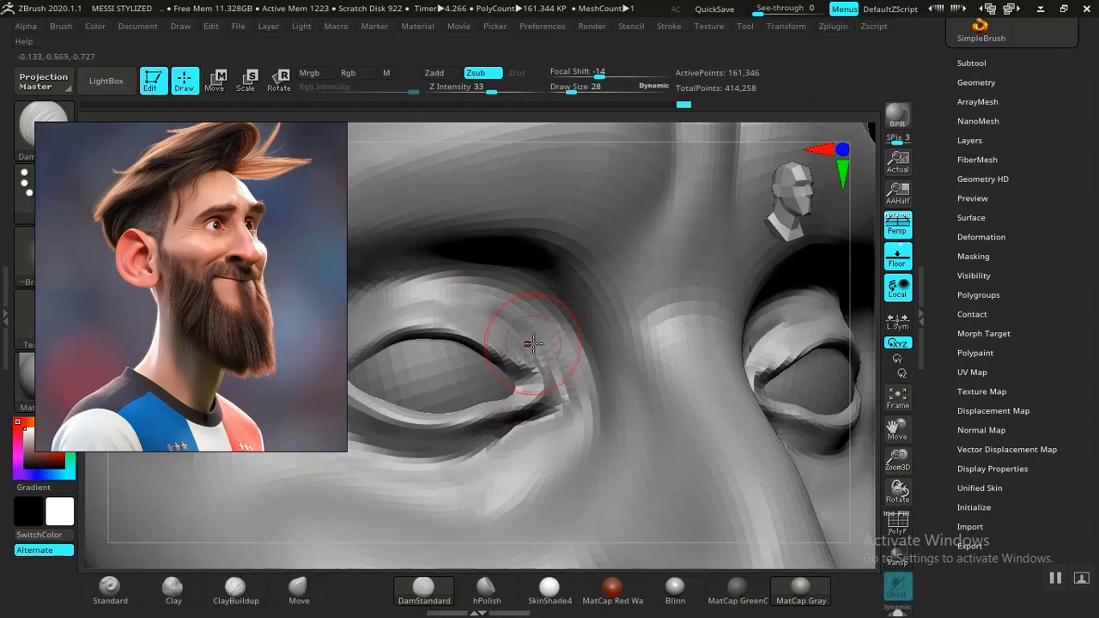
drag(524, 430, 507, 446)
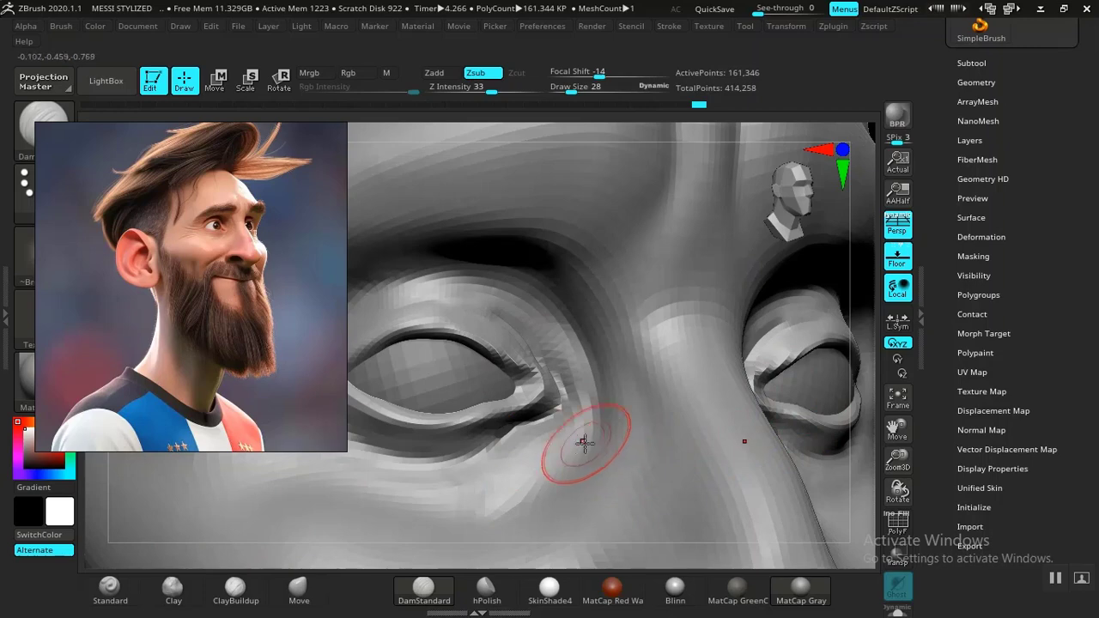
Step: Build up the tear duct area at the inner eye corner with the Clay brush at draw size 16
click(165, 590)
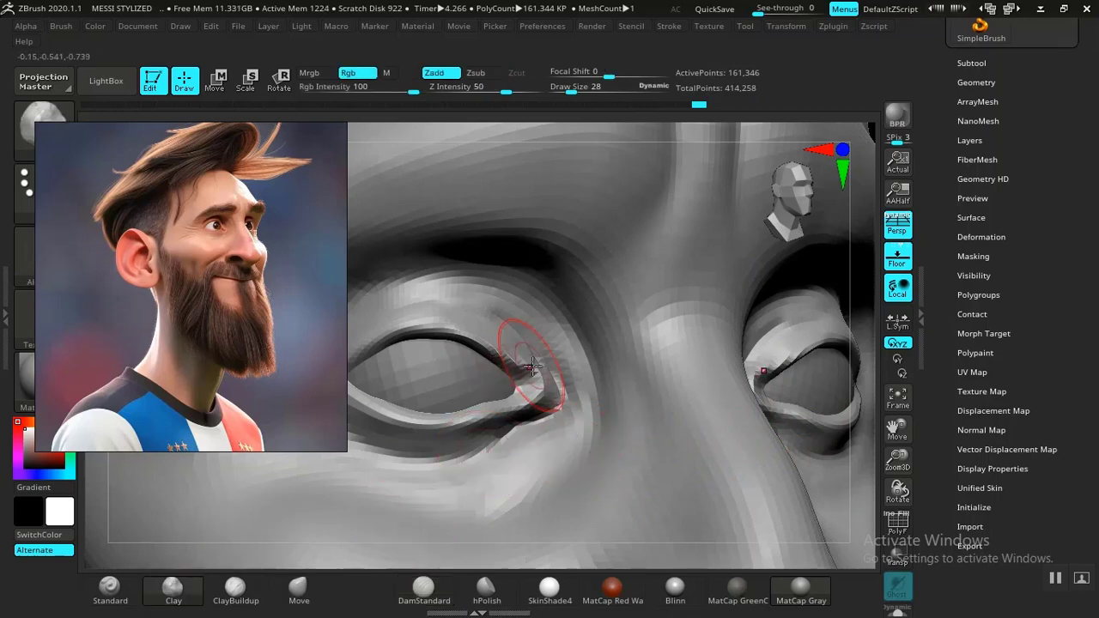
drag(534, 367, 558, 372)
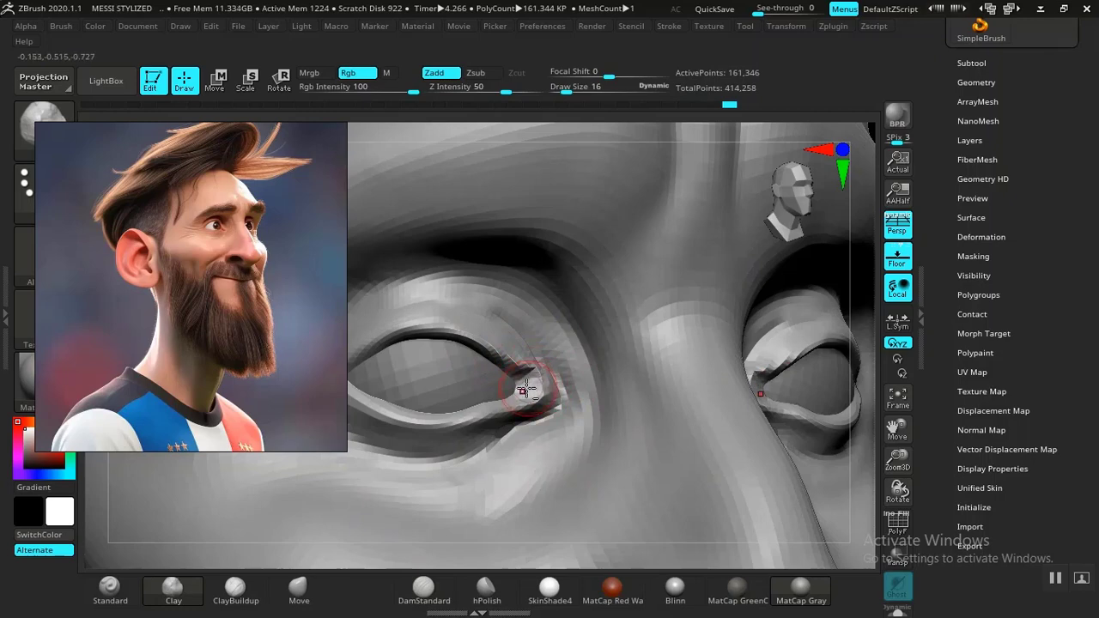
drag(530, 387, 535, 394)
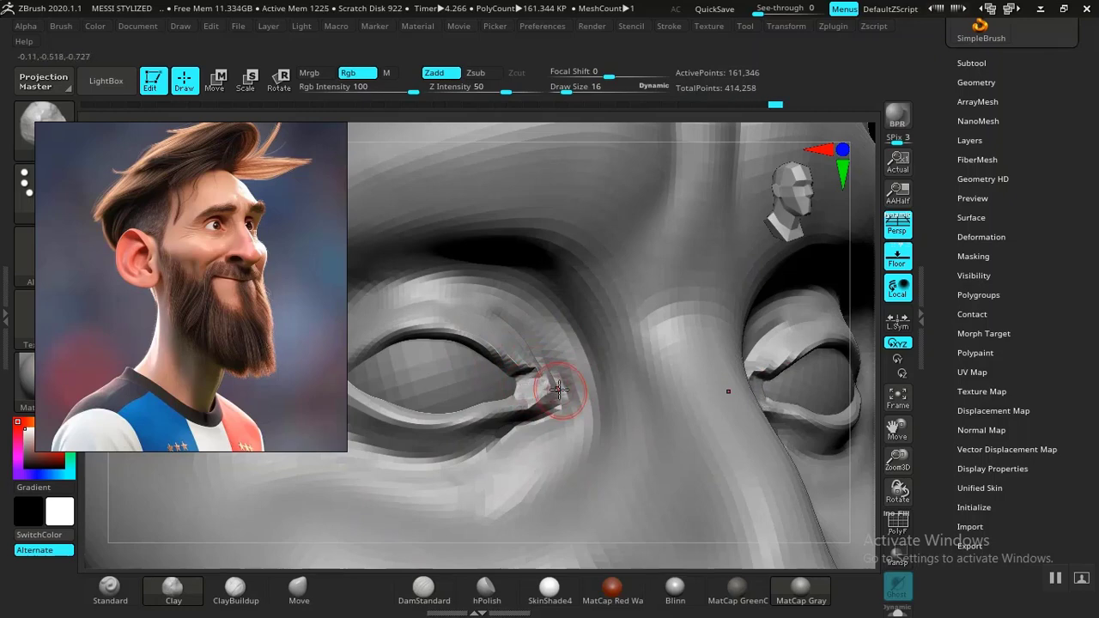
Step: Examine the shape of the inner eye corners and lids from the front of the face
key(f)
shift+drag(689, 415, 683, 382)
mouse_move(720, 337)
alt+mouse_down()
mouse_move(744, 375)
mouse_move(720, 522)
alt+mouse_up()
alt+drag(782, 417, 833, 524)
drag(414, 501, 466, 574)
drag(345, 555, 421, 592)
drag(387, 170, 309, 371)
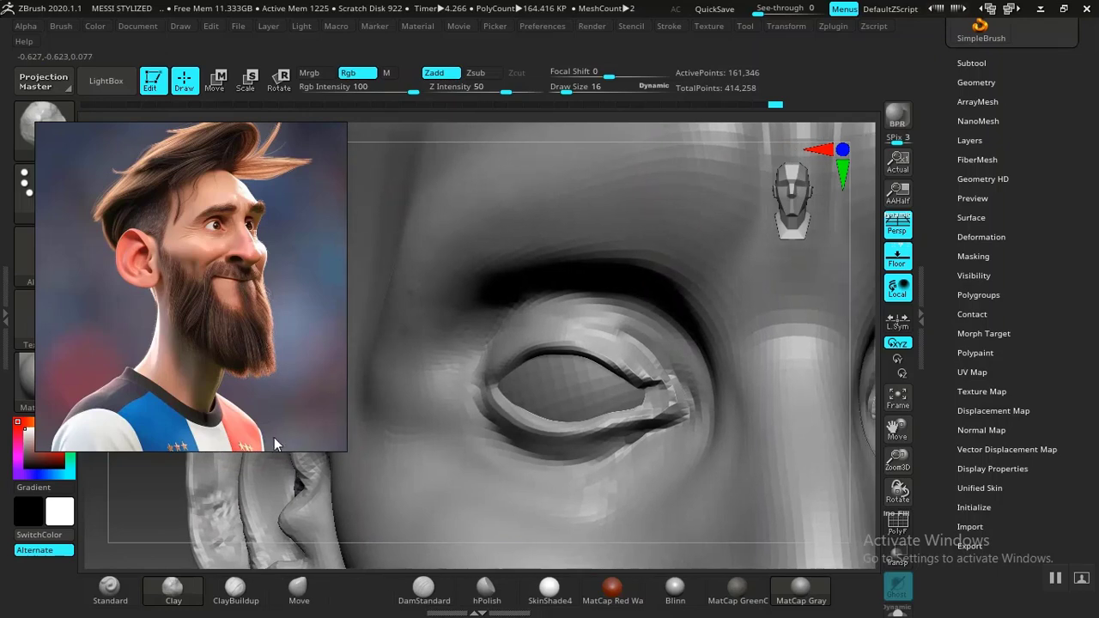
drag(105, 522, 148, 507)
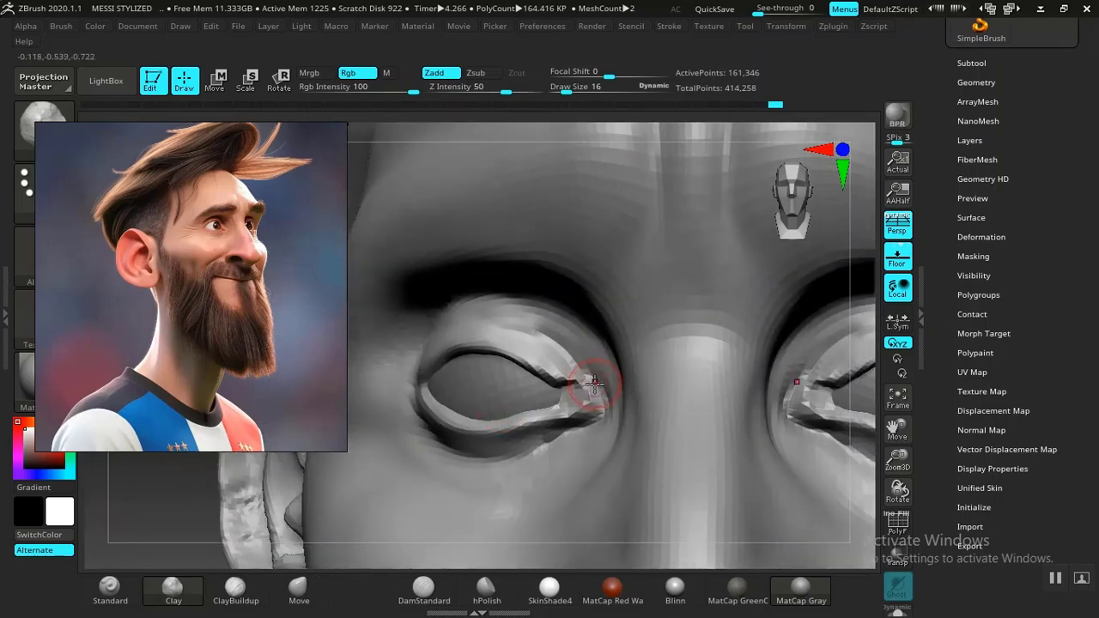
Step: Undo the latest strokes on the inner eye corner
key(ctrl+z)
mouse_move(588, 384)
shift+mouse_down()
mouse_move(578, 377)
mouse_move(596, 382)
shift+mouse_up()
key(ctrl+z)
key(ctrl+z)
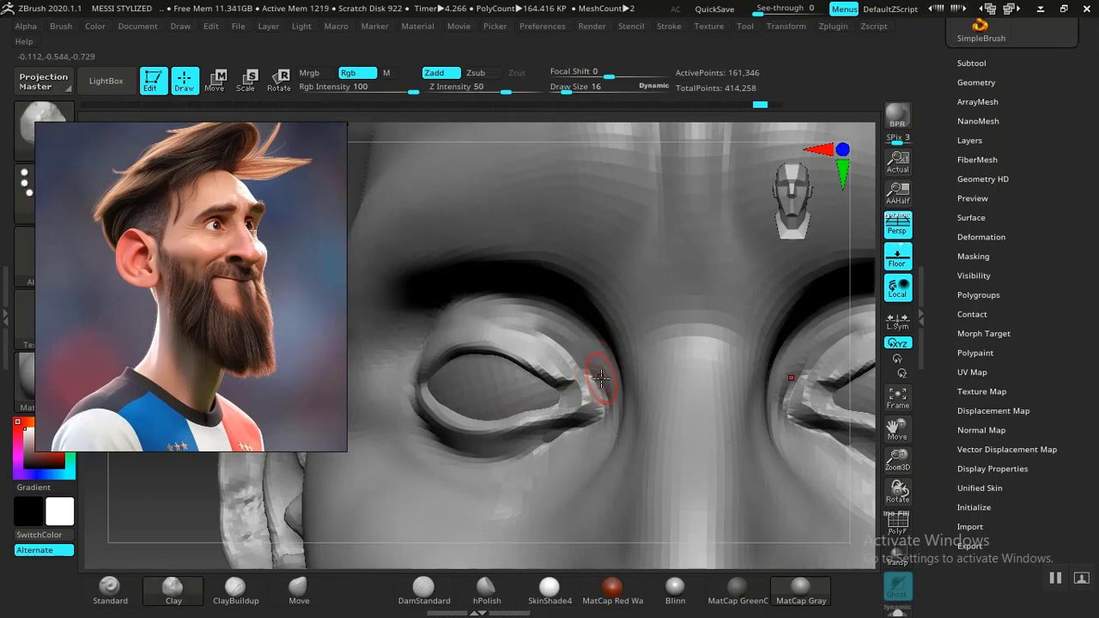
key(ctrl+z)
Step: Subdivide the head mesh twice to reach subdivision level 5
click(976, 83)
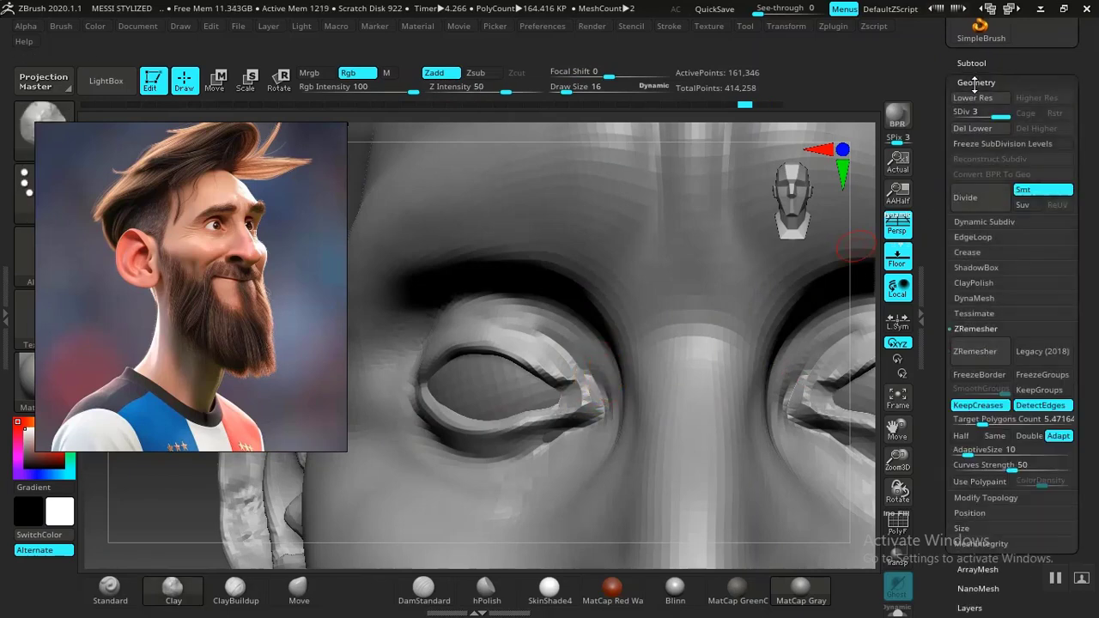
click(972, 201)
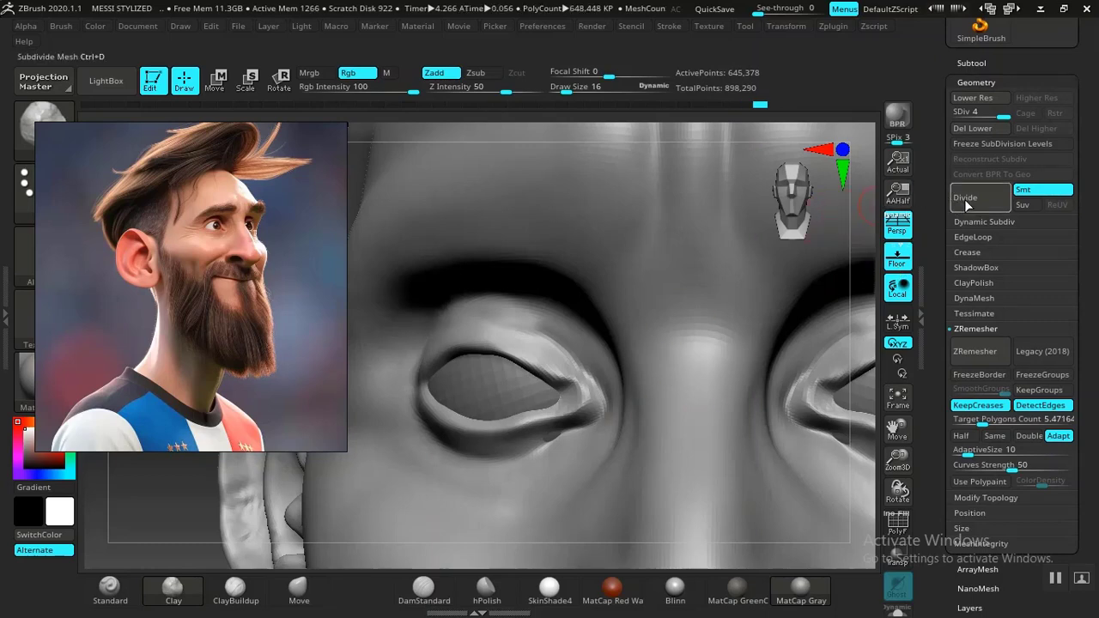
click(969, 200)
Step: Smooth the inner eye corner, then refine it and the upper lid edge with the Clay brush at draw size 16
drag(165, 525, 194, 521)
mouse_move(671, 387)
shift+mouse_down()
mouse_move(662, 369)
mouse_move(677, 406)
mouse_move(665, 384)
mouse_move(650, 392)
shift+mouse_up()
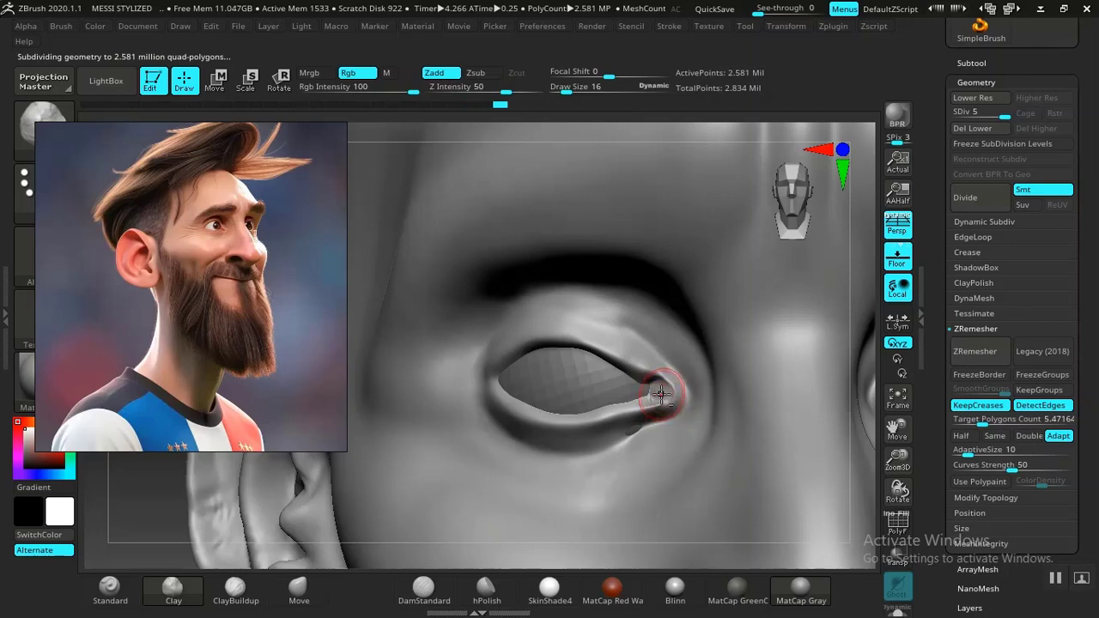
mouse_move(661, 394)
mouse_down()
mouse_move(657, 404)
mouse_move(649, 384)
mouse_up()
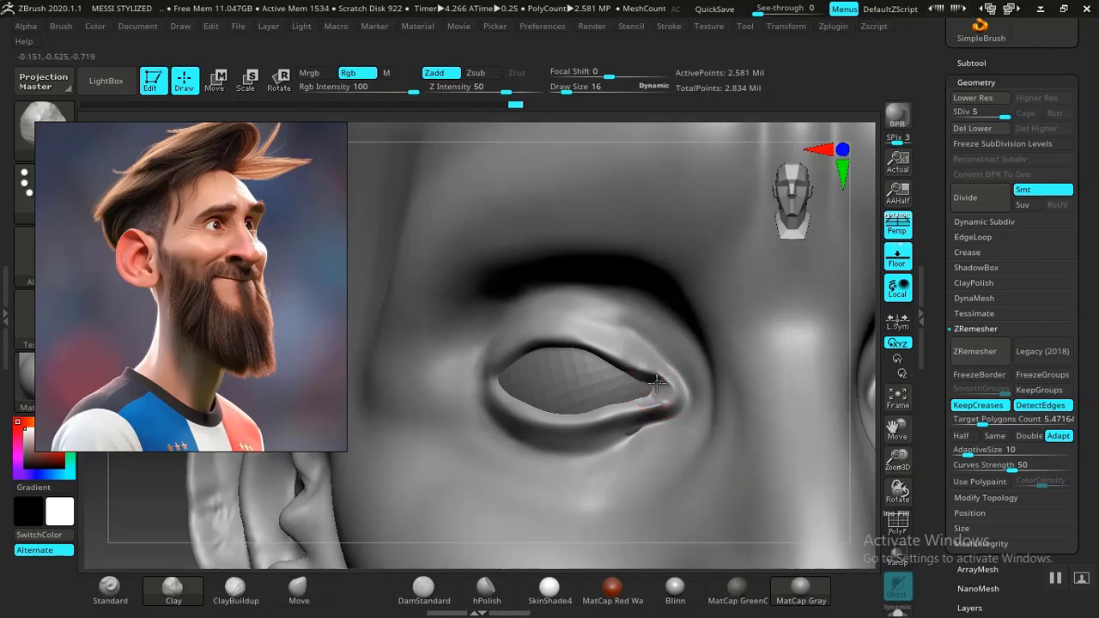
drag(548, 352, 632, 369)
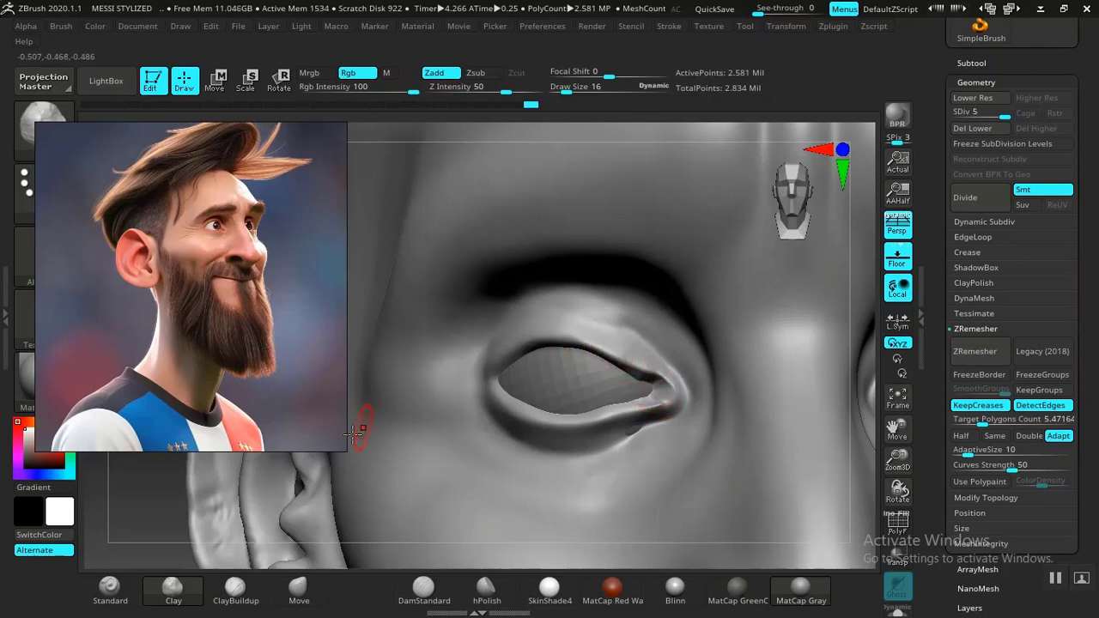
Step: Refine the outer eye corner with Clay and smooth the lower lid and the fold beneath its inner end
right_drag(354, 435, 241, 471)
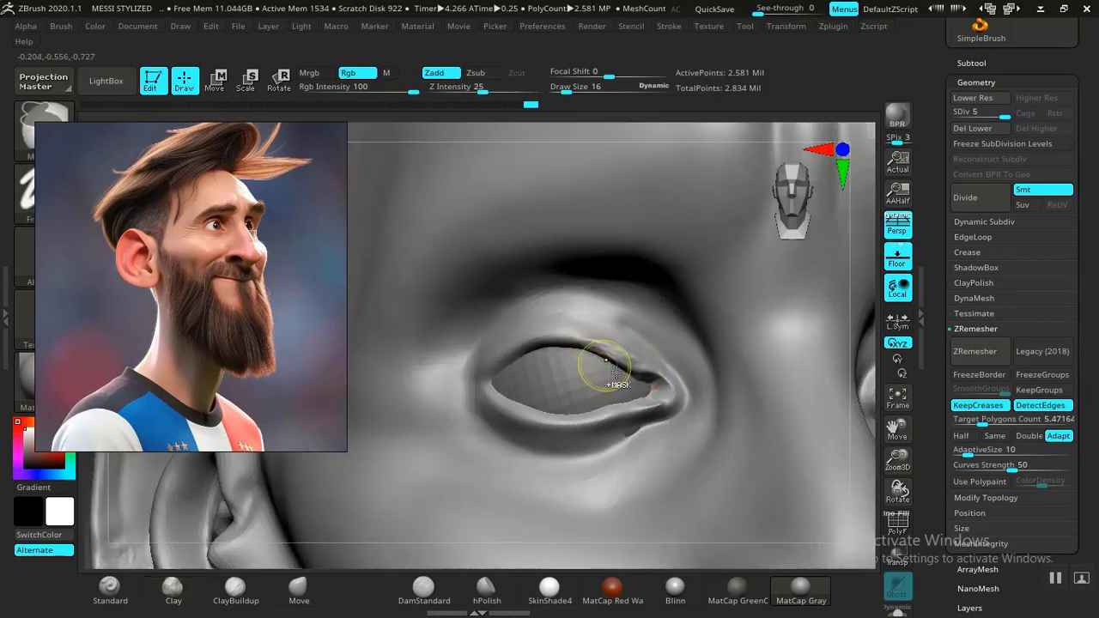
key(ctrl+z)
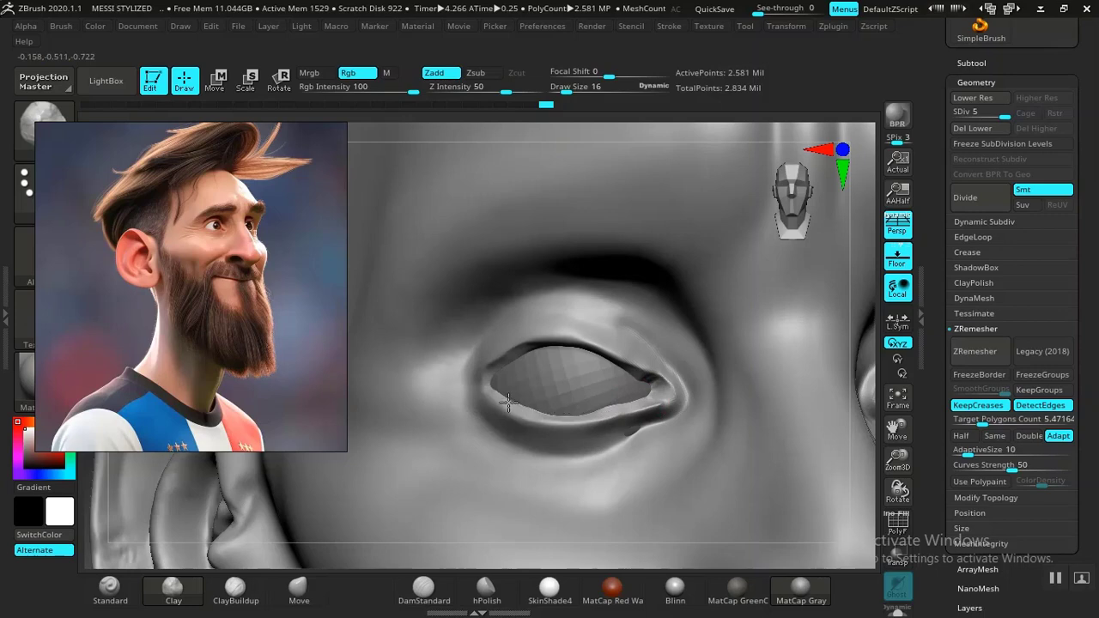
drag(492, 390, 484, 381)
shift+drag(611, 411, 622, 405)
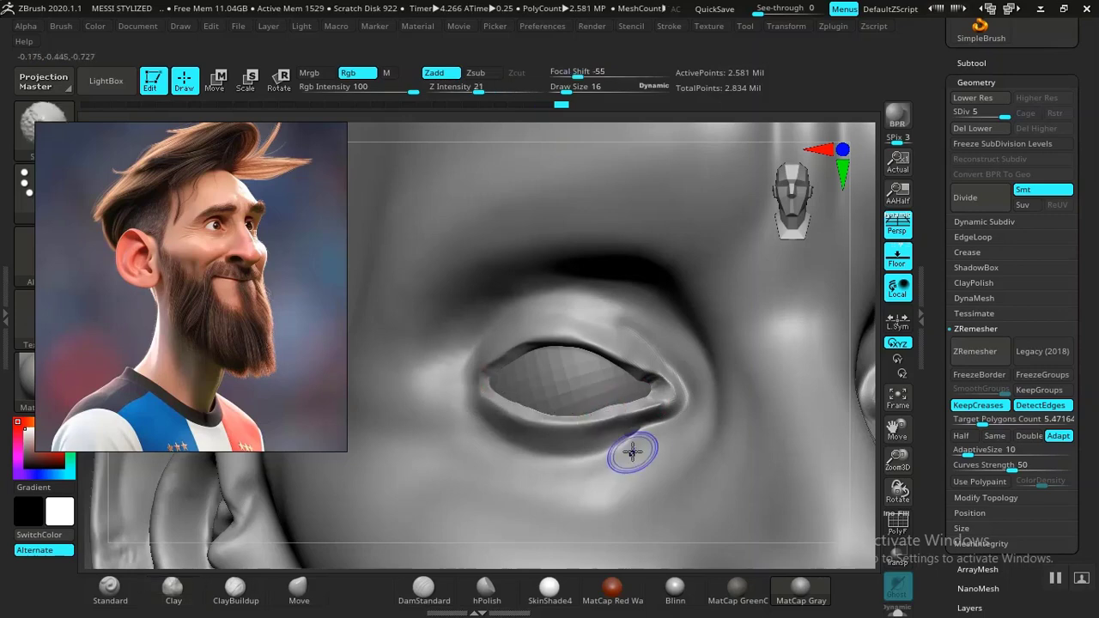
shift+drag(632, 451, 643, 432)
Step: Fill the lower lid fold near the inner corner with the Clay brush and smooth the upper lid edge
key(b)
key(c)
key(l)
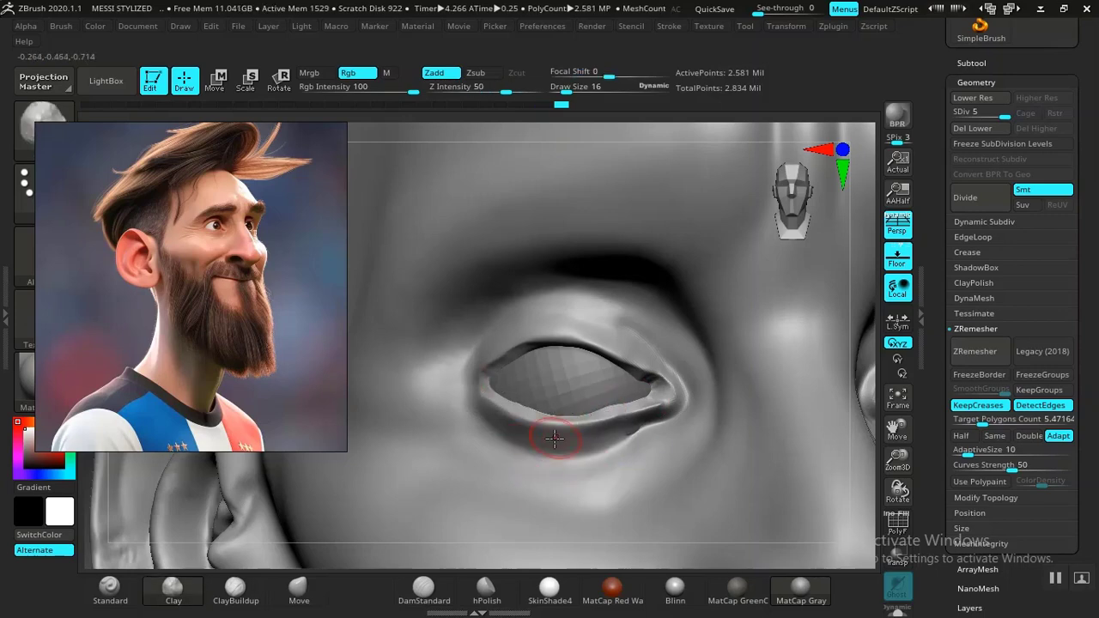
mouse_move(630, 449)
mouse_down()
mouse_move(641, 429)
mouse_move(623, 440)
mouse_move(648, 427)
mouse_up()
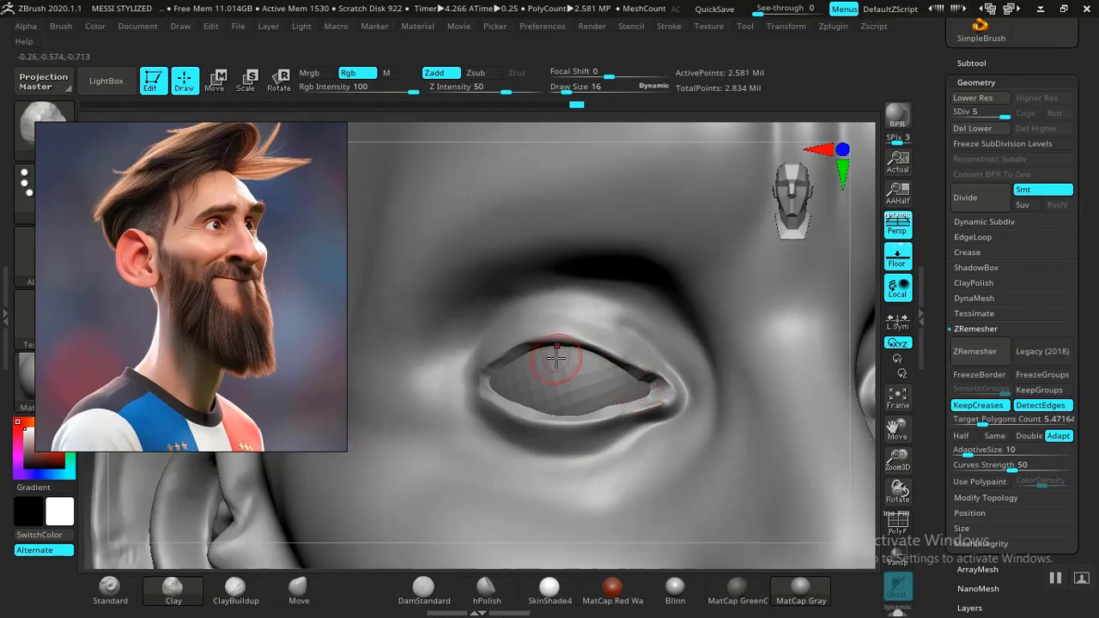
shift+drag(559, 331, 486, 367)
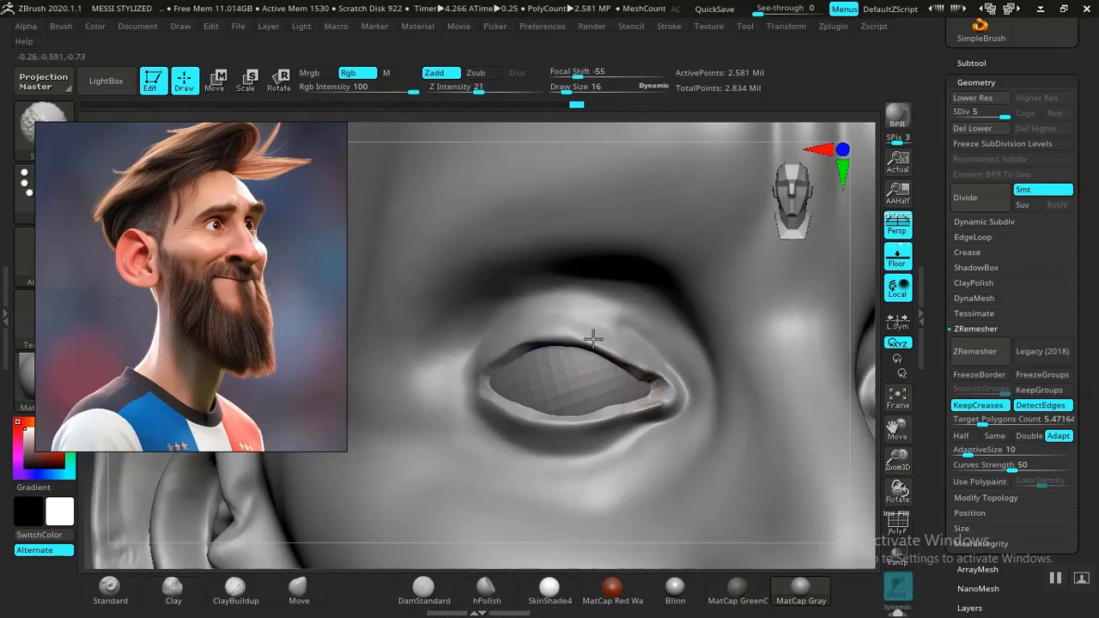
Step: Flatten the lid edges around the inner eye corner with hPolish at draw size 16 and smooth them
click(486, 590)
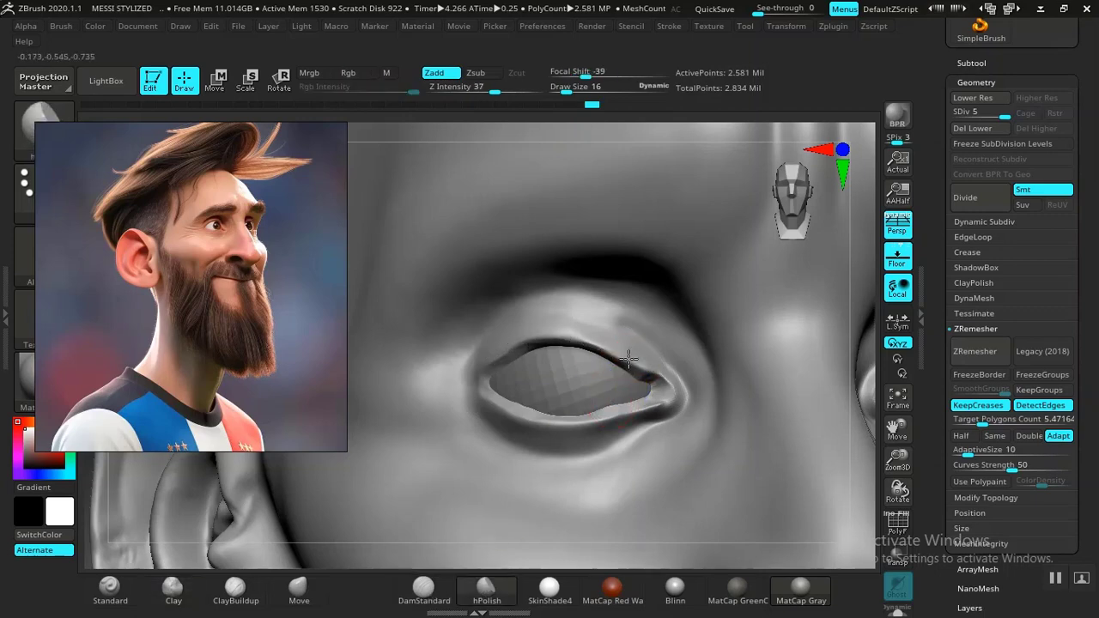
shift+drag(659, 371, 639, 359)
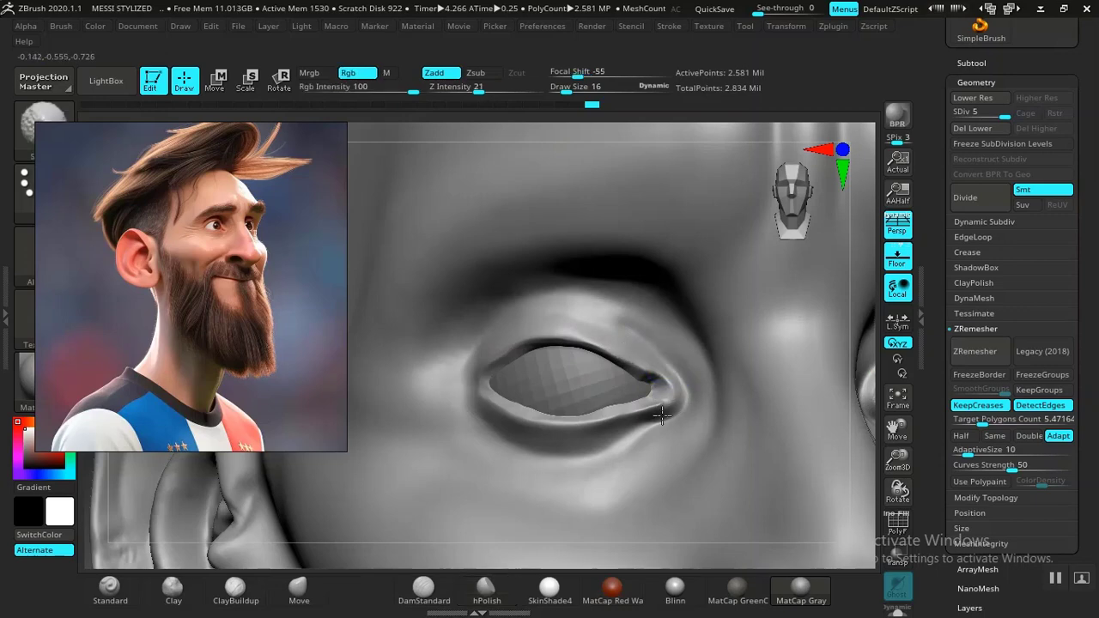
shift+drag(661, 416, 622, 411)
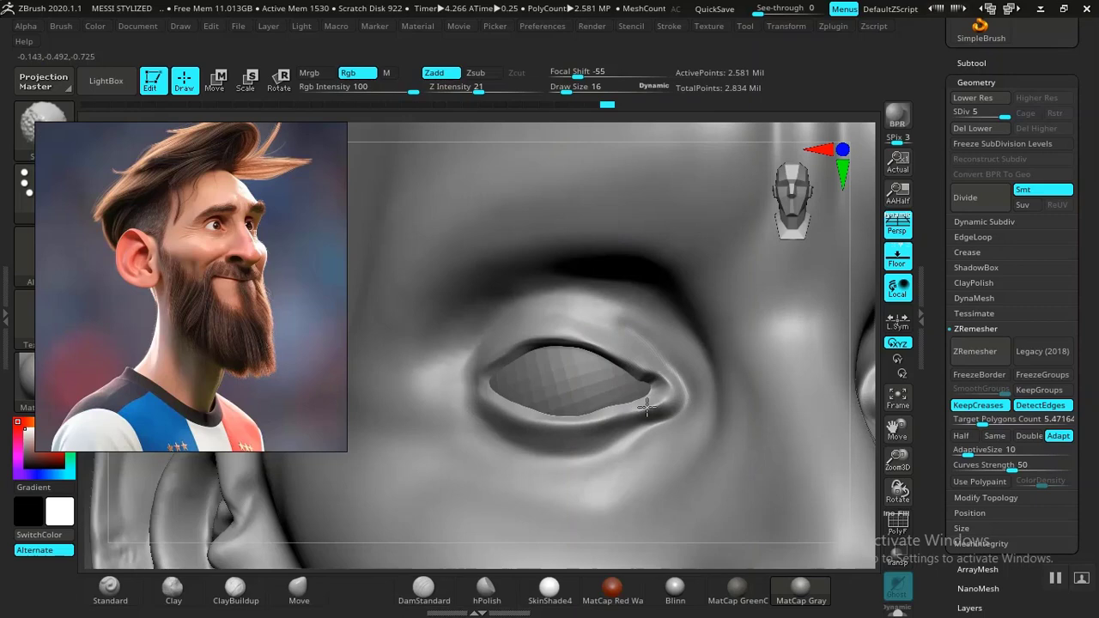
shift+drag(664, 379, 580, 348)
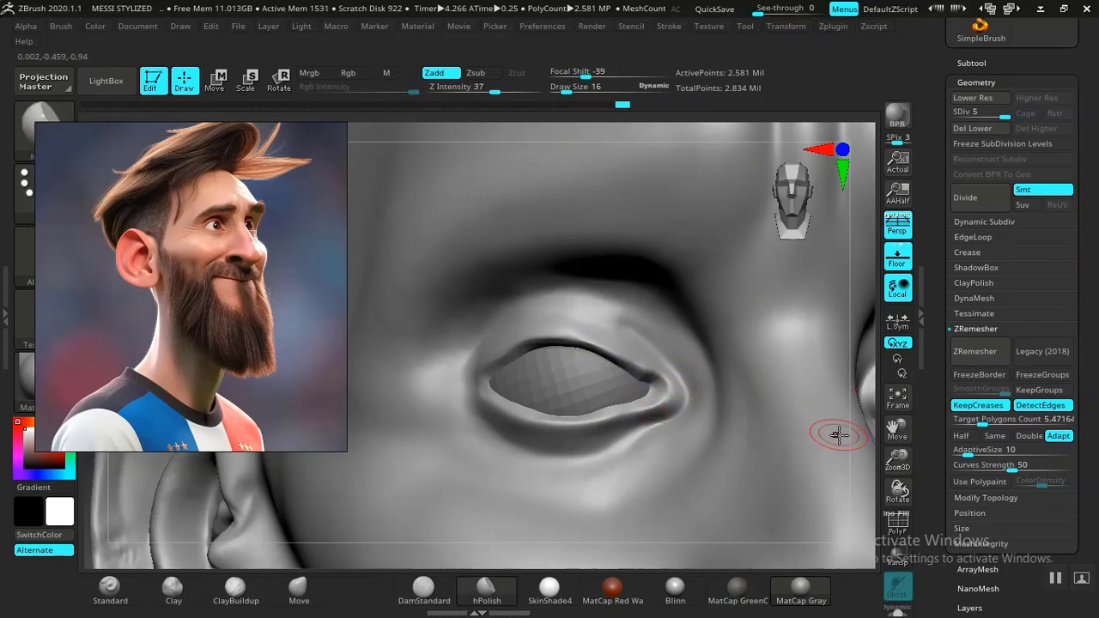
Step: Drop the head to subdivision level 2 and adjust the inner eye corner with the Move brush at draw size 20
drag(897, 429, 785, 415)
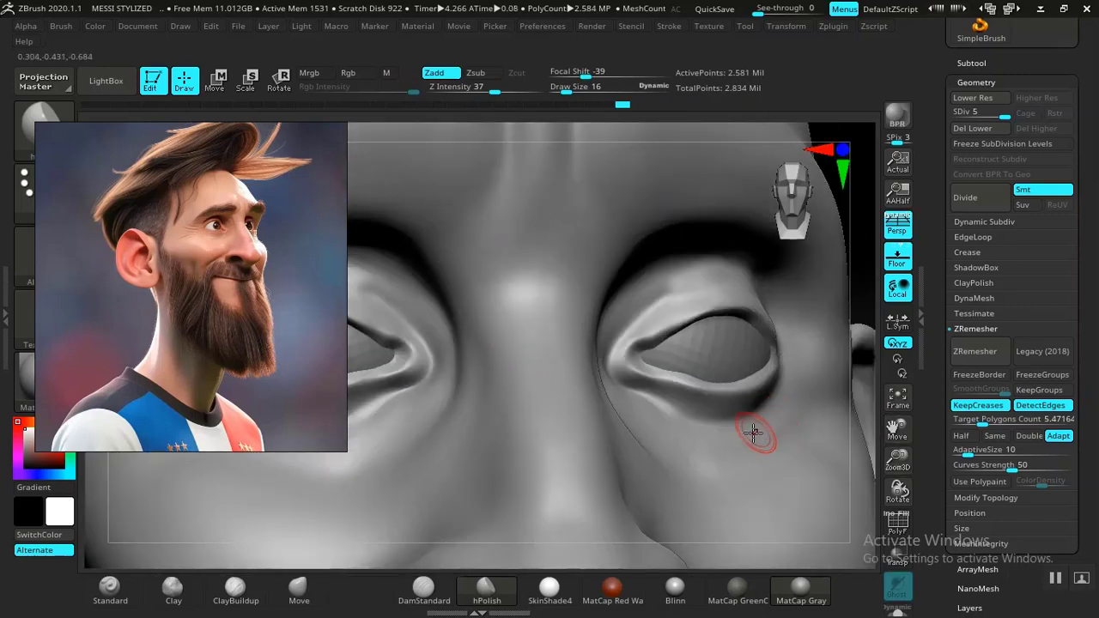
mouse_move(864, 287)
mouse_down()
mouse_move(844, 239)
mouse_move(845, 214)
mouse_move(864, 214)
mouse_up()
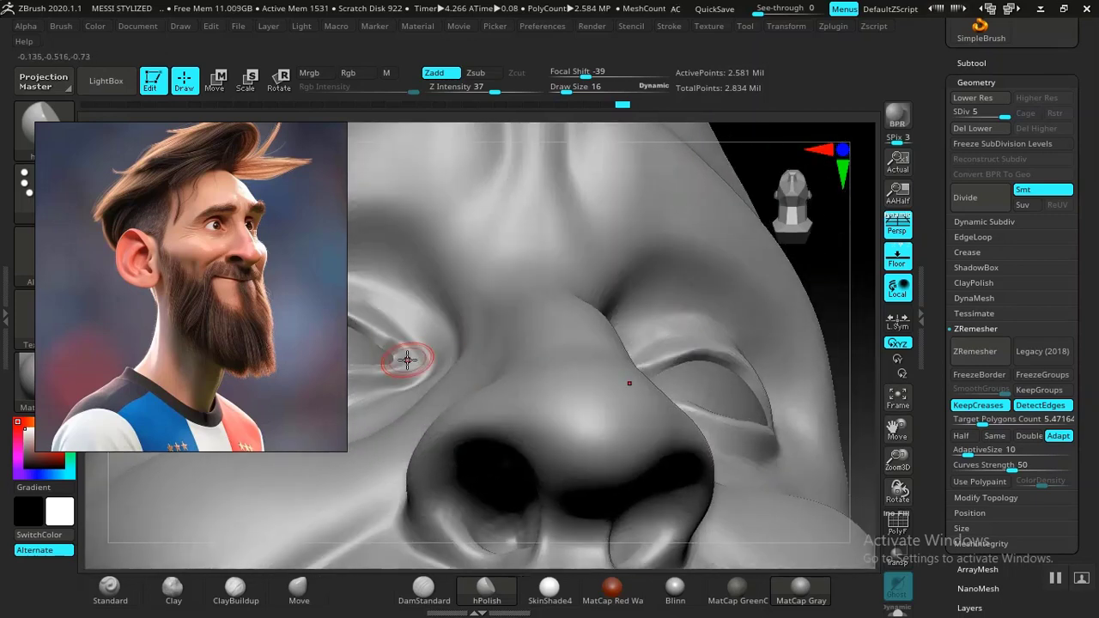
key(shift+d)
key(shift+d)
key(shift+d)
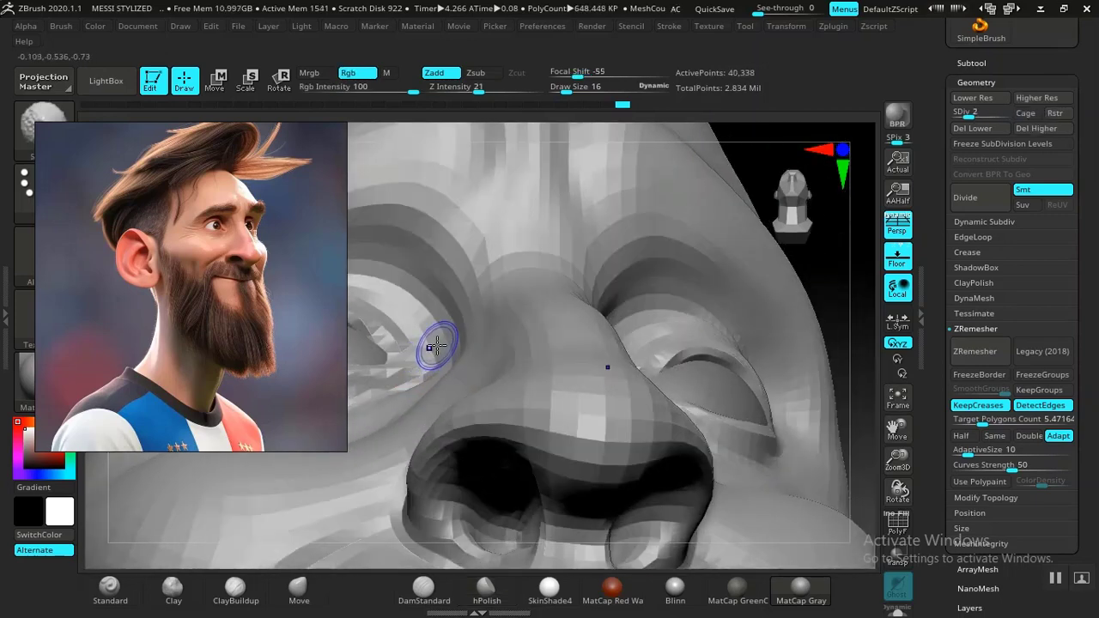
click(299, 591)
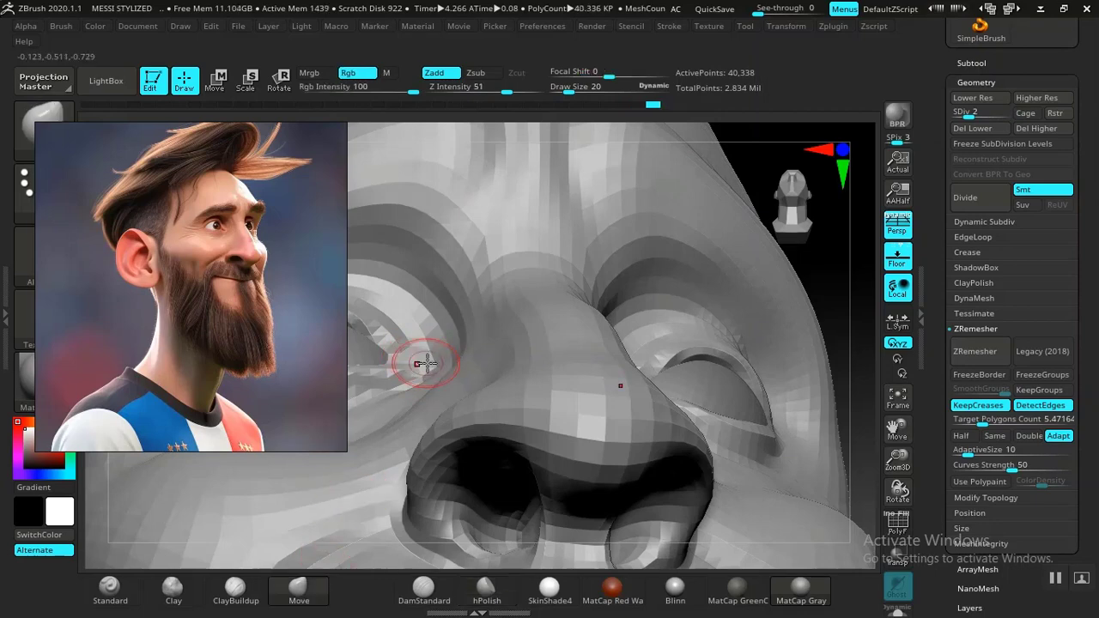
Step: Adjust the earlobe area with the Move brush at draw size 40 and return the head to subdivision level 5
mouse_move(838, 292)
mouse_down()
mouse_move(700, 282)
mouse_move(699, 332)
mouse_move(803, 300)
mouse_move(806, 347)
mouse_move(757, 307)
mouse_move(792, 304)
mouse_move(767, 304)
mouse_move(775, 321)
mouse_move(765, 291)
mouse_move(775, 354)
mouse_up()
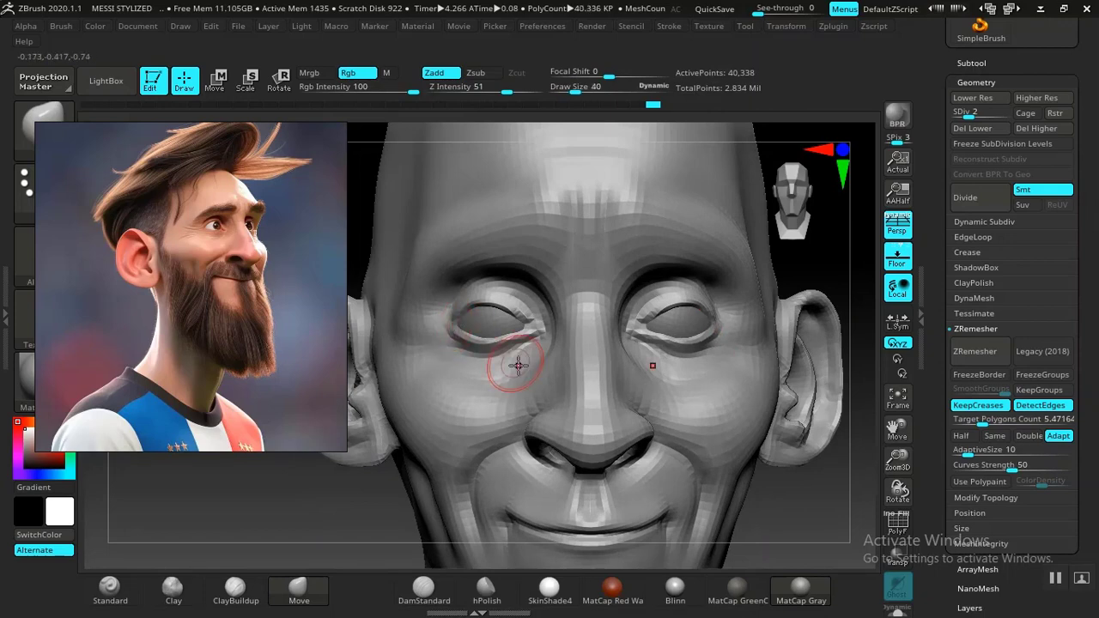
mouse_move(812, 505)
alt+mouse_down()
mouse_move(719, 372)
mouse_move(761, 452)
mouse_move(721, 453)
mouse_move(736, 413)
mouse_move(768, 488)
mouse_move(741, 432)
mouse_move(833, 416)
mouse_move(708, 390)
alt+mouse_up()
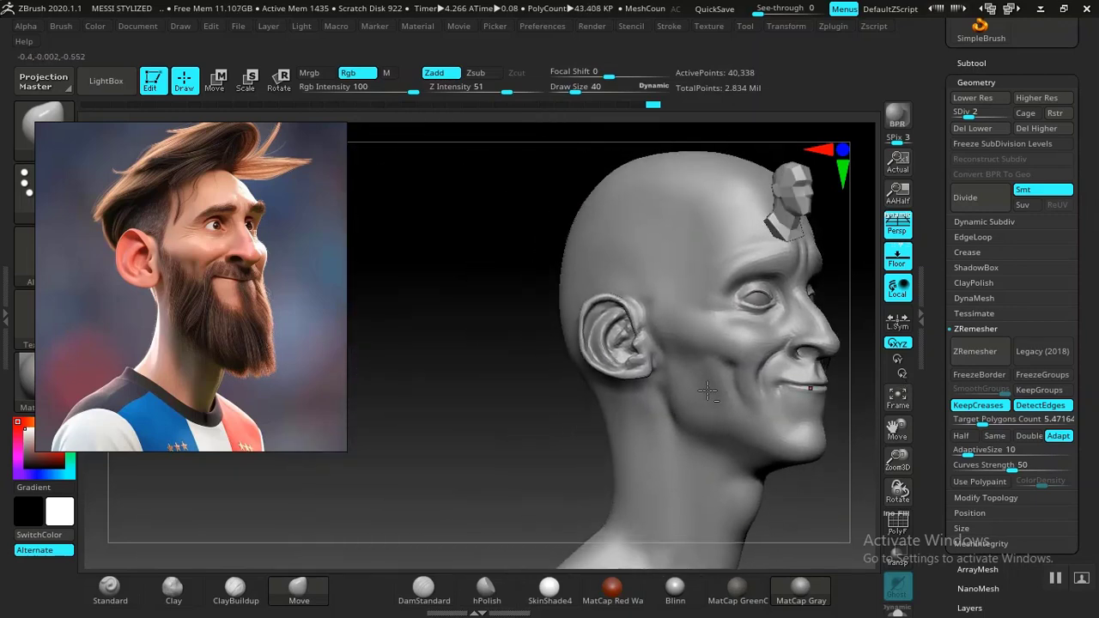
mouse_move(457, 368)
mouse_down()
mouse_move(504, 442)
mouse_move(405, 498)
mouse_move(459, 418)
mouse_move(443, 467)
mouse_move(412, 453)
mouse_move(586, 371)
mouse_up()
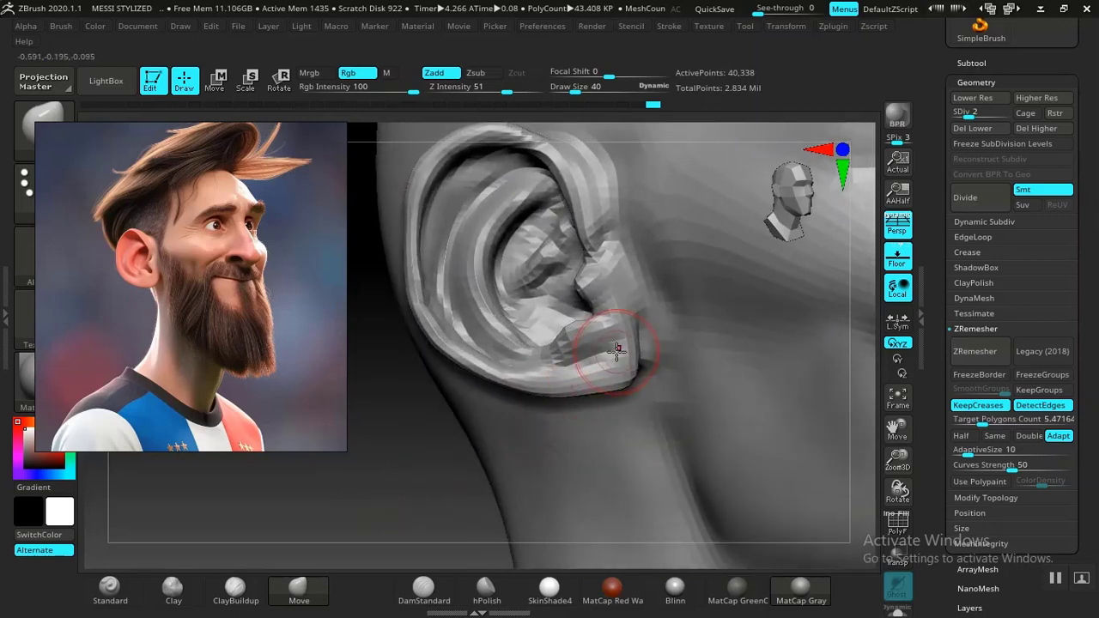
key(d)
key(d)
key(d)
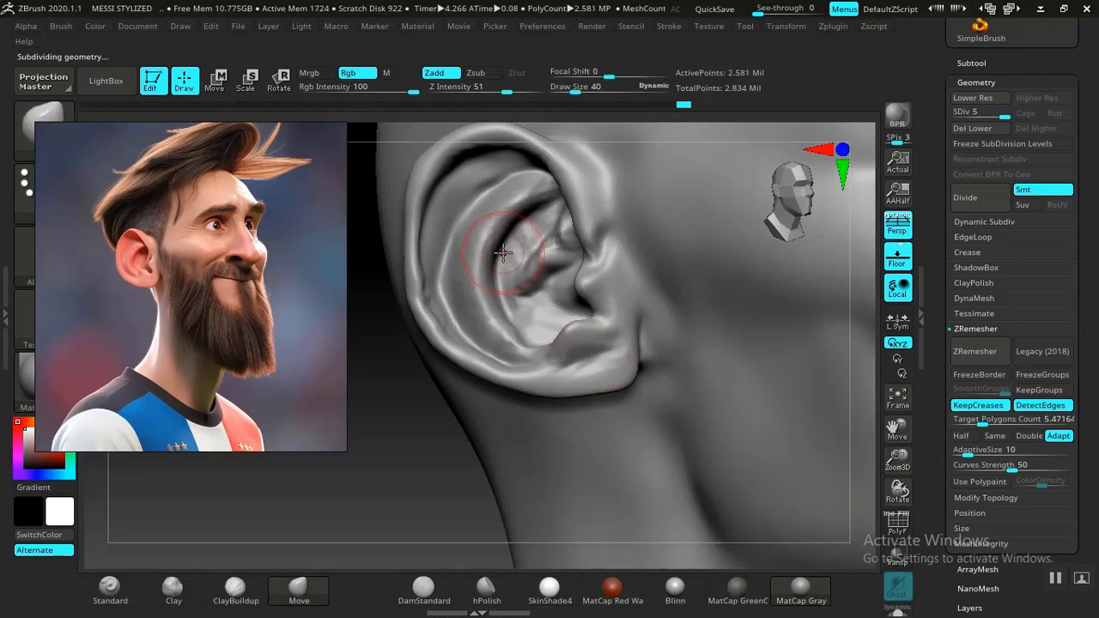
Step: Drop the head to subdivision level 3 and smooth the inner ear folds and bowl at smoothing intensity 49
drag(487, 90, 514, 90)
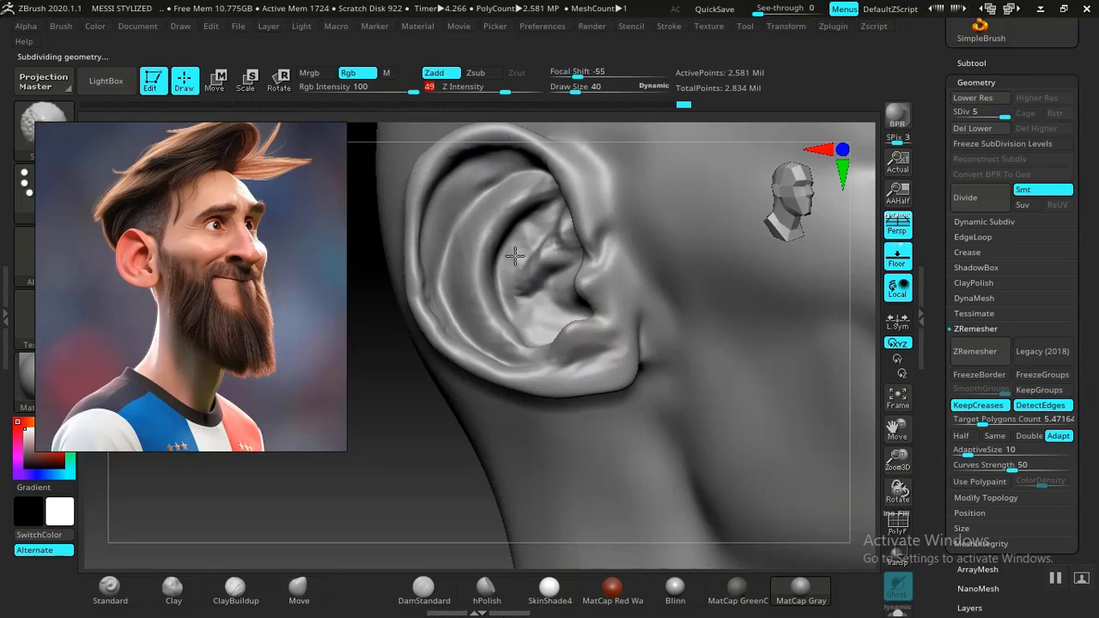
key(shift+d)
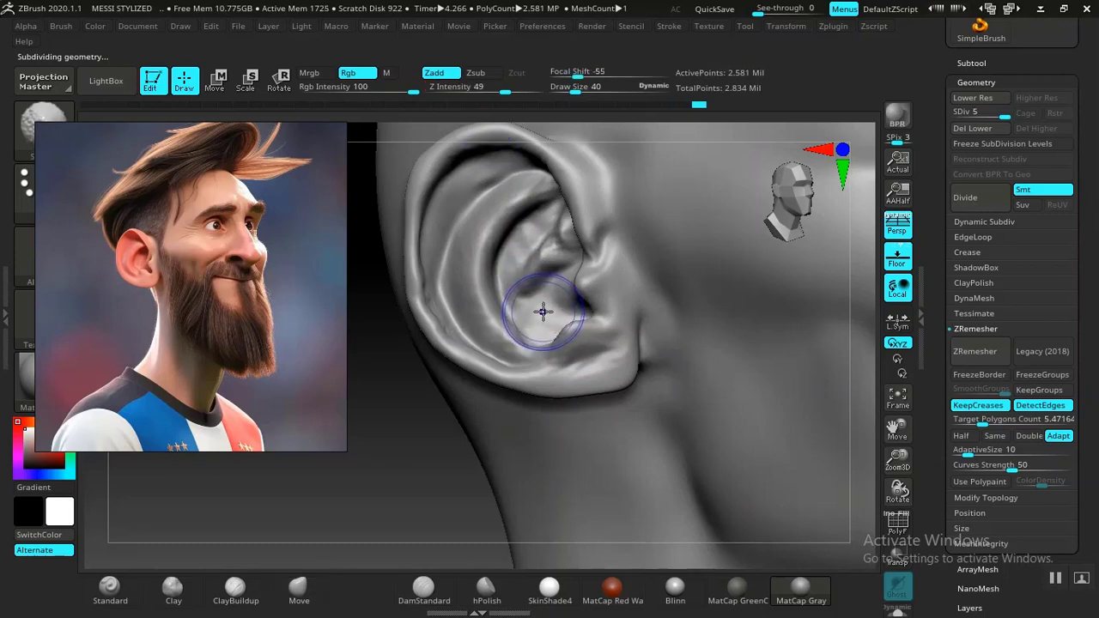
key(shift+d)
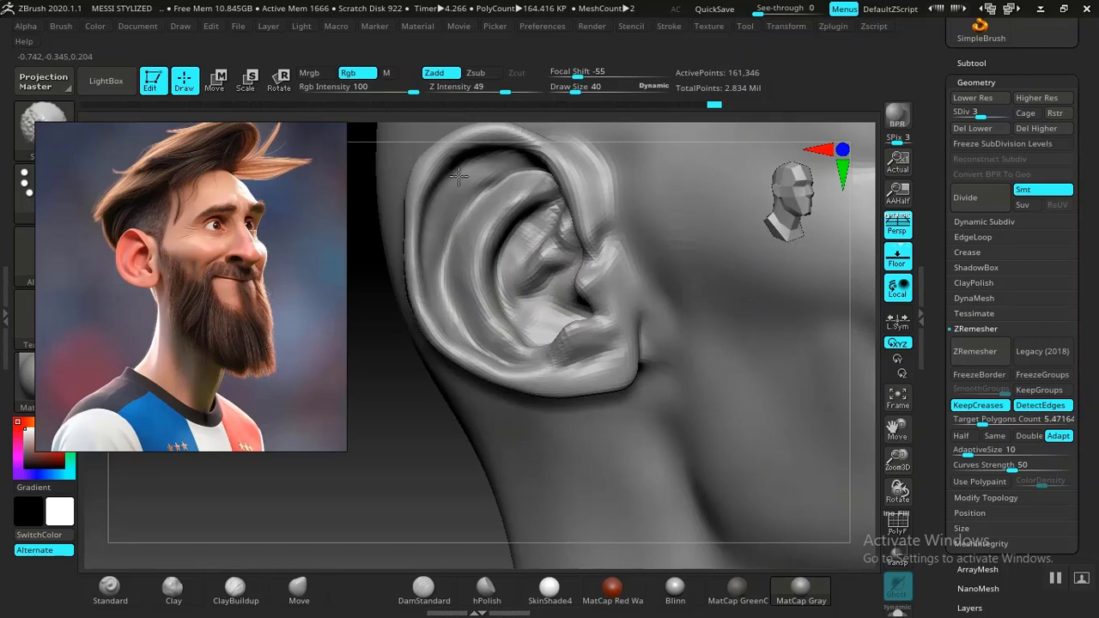
shift+drag(459, 176, 478, 195)
shift+drag(524, 250, 529, 313)
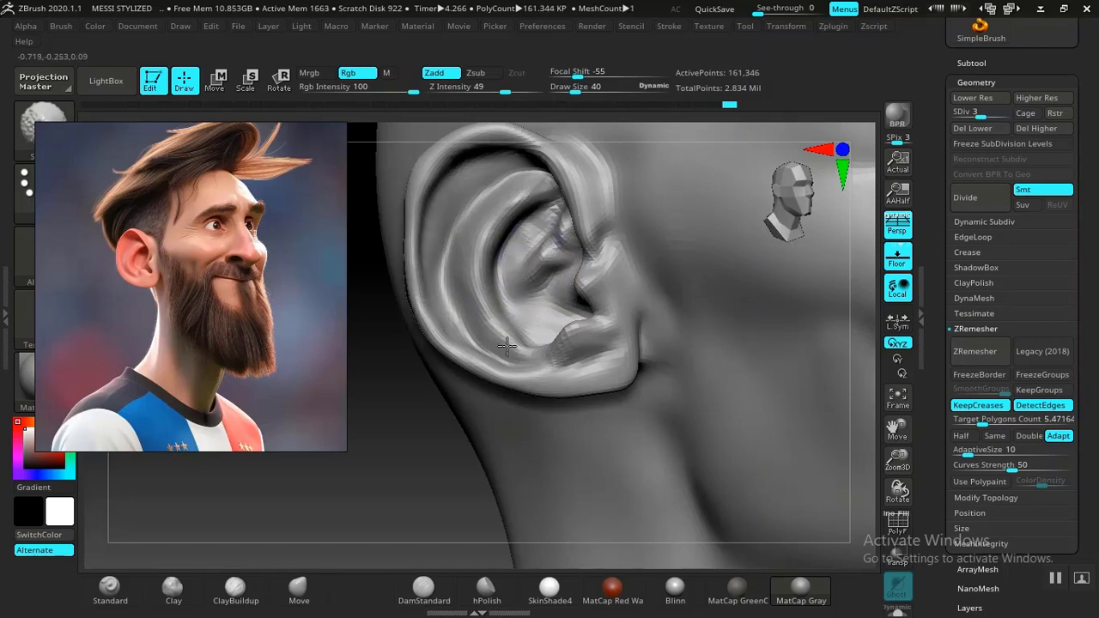
shift+drag(555, 222, 548, 248)
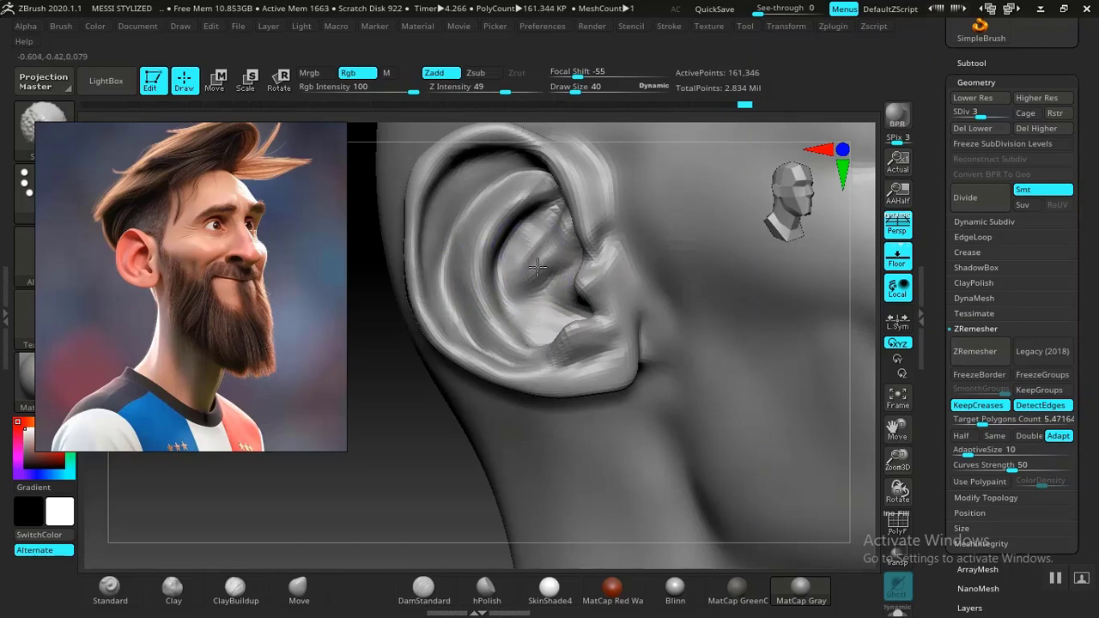
shift+drag(531, 321, 527, 323)
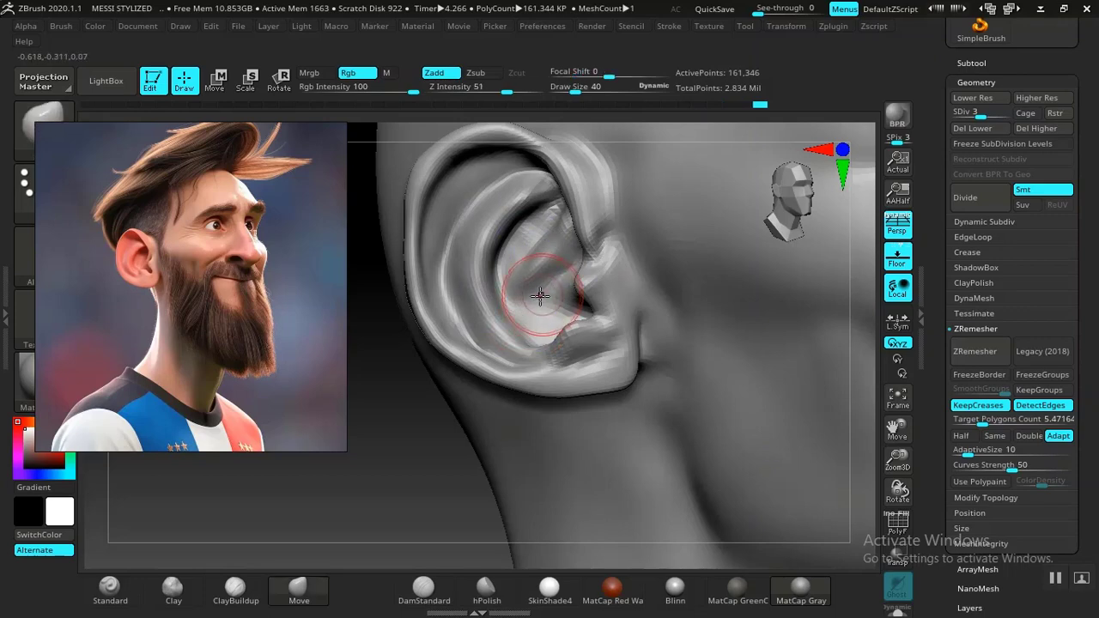
Step: Raise the head to subdivision level 4 and smooth the ear bowl and the lower part of the inner ridge
key(d)
shift+drag(553, 275, 549, 263)
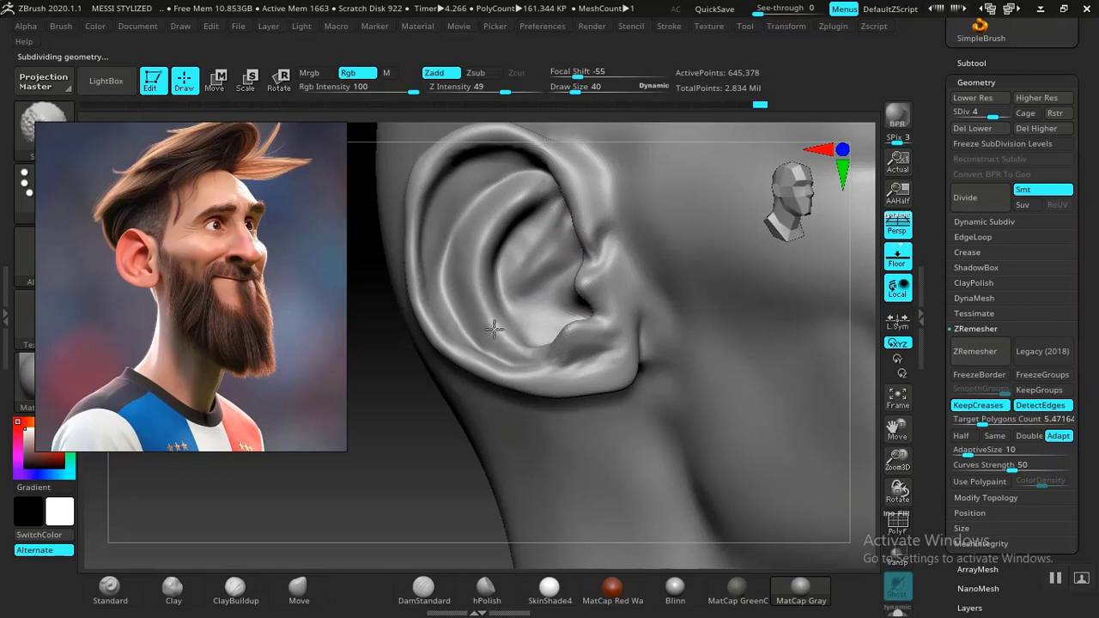
mouse_move(494, 328)
shift+mouse_down()
mouse_move(495, 306)
mouse_move(506, 330)
shift+mouse_up()
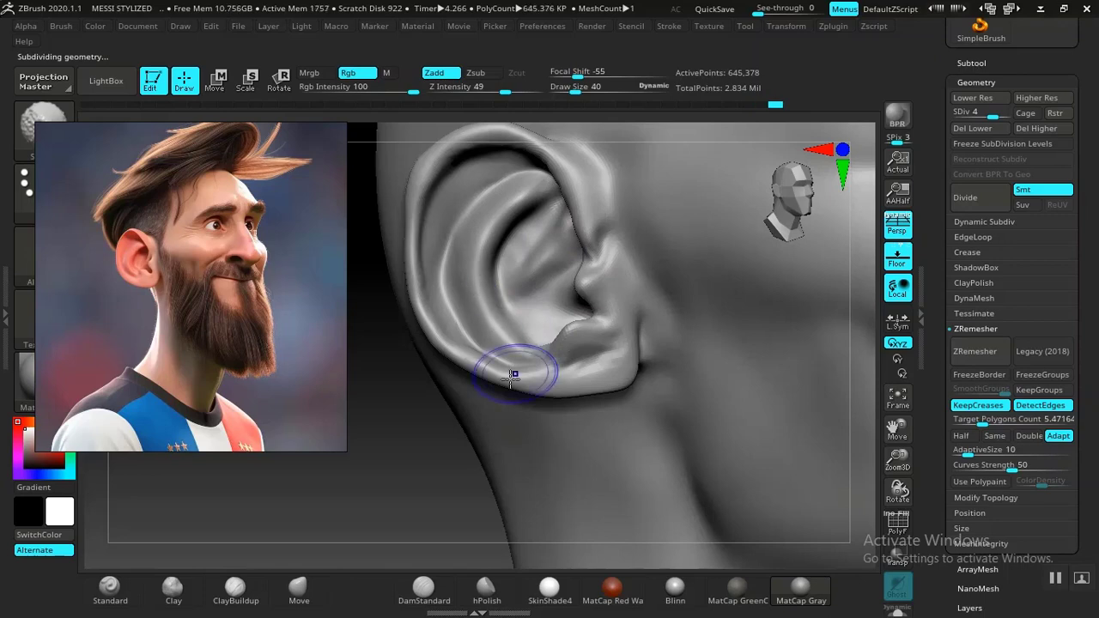
Step: Smooth the top of the inner ear ridge and flatten the ridge with hPolish at subdivision level 3, draw size 40
click(482, 590)
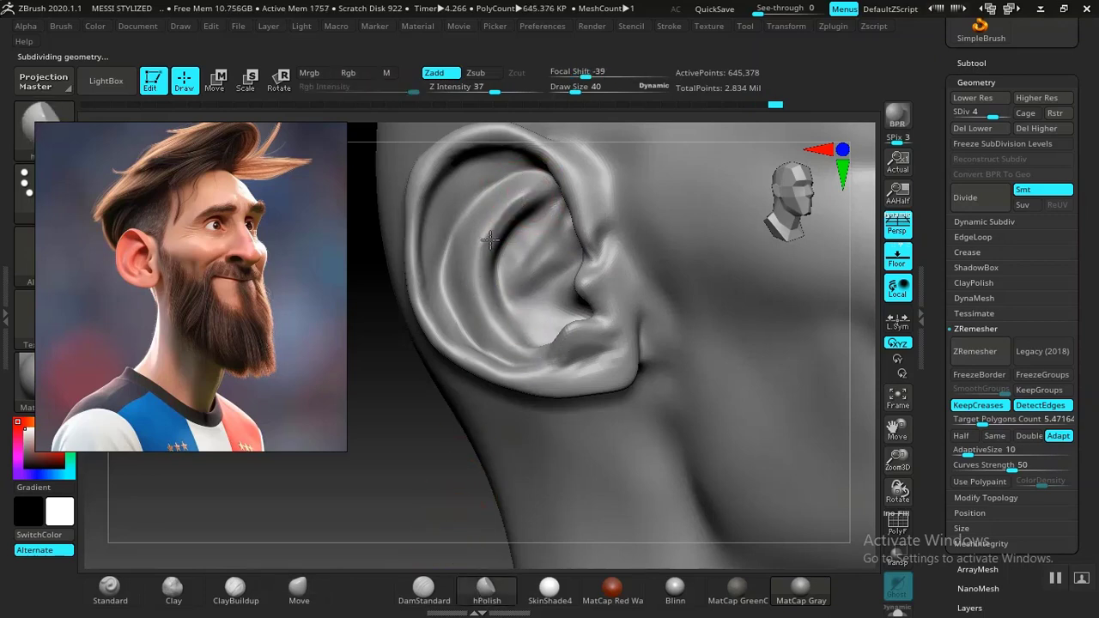
drag(516, 344, 493, 298)
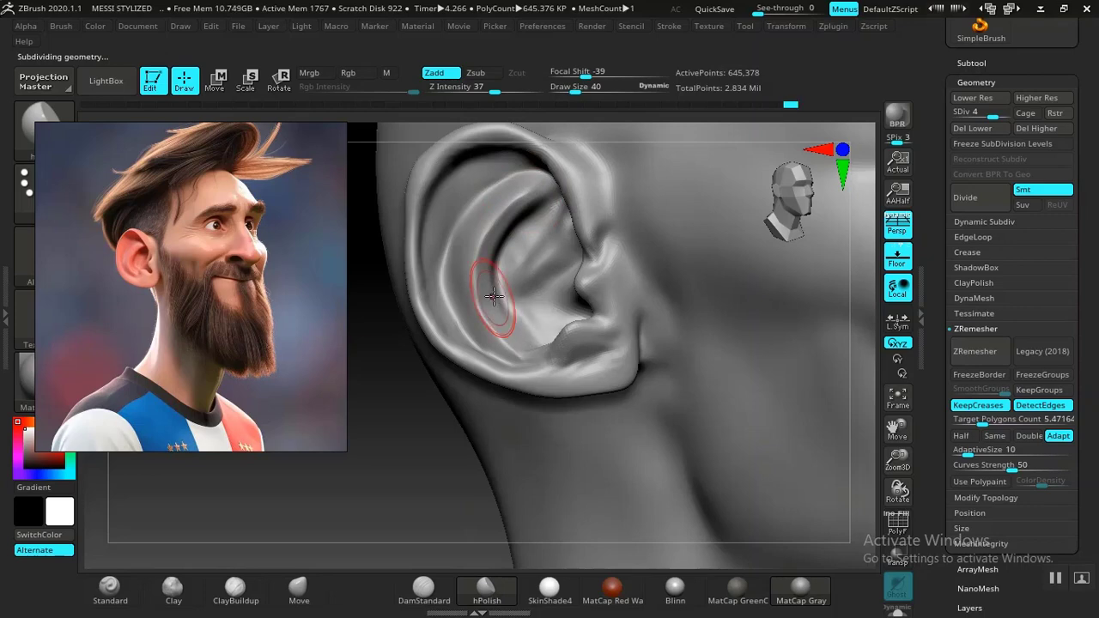
key(ctrl+z)
key(shift)
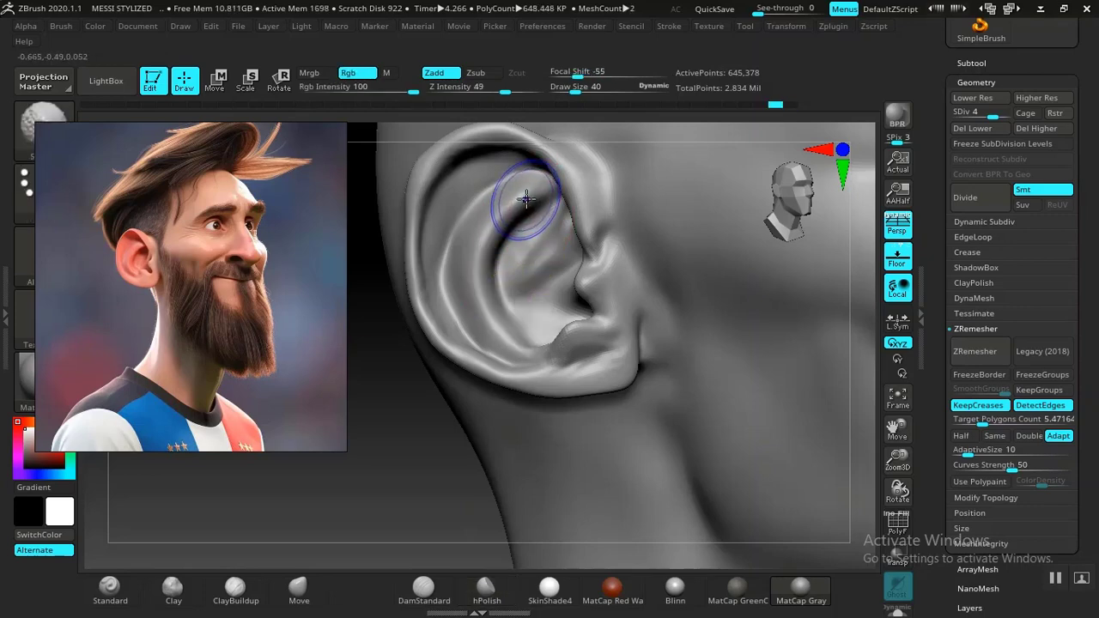
shift+drag(529, 199, 515, 196)
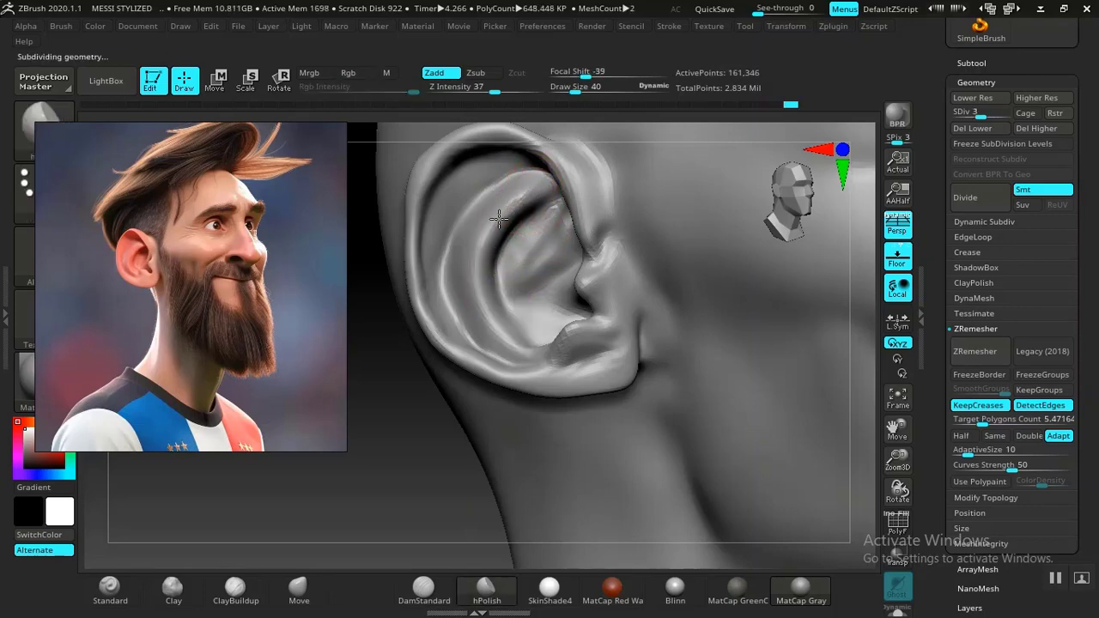
drag(504, 342, 512, 350)
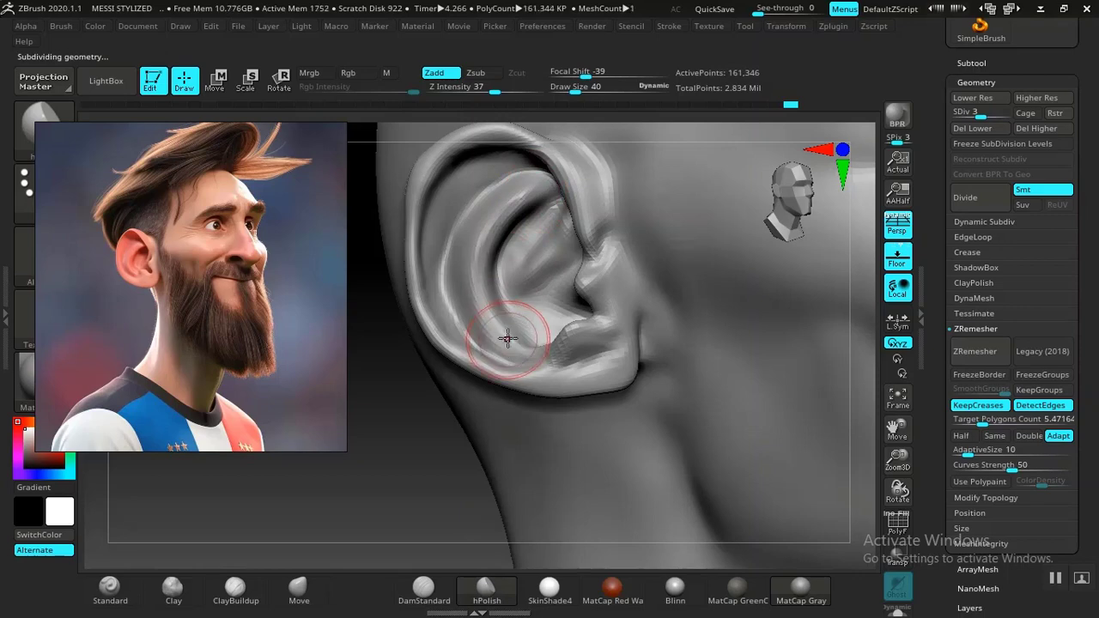
drag(537, 194, 509, 208)
drag(478, 291, 500, 333)
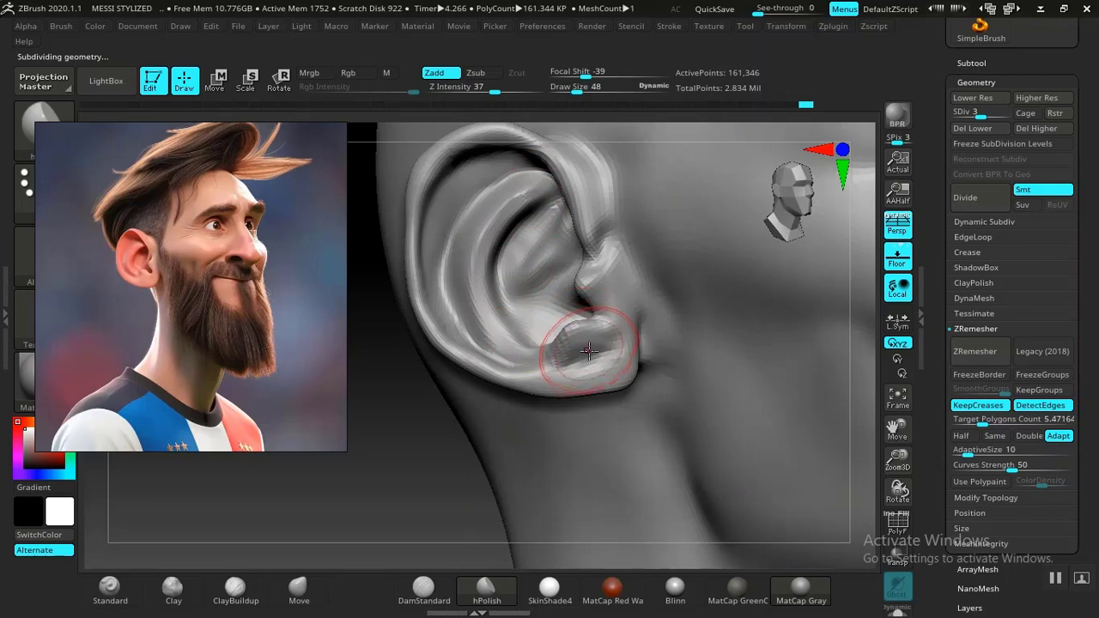
Step: Fill the hollow in the front of the earlobe with the Clay brush at draw size 48
mouse_move(598, 353)
mouse_down()
mouse_move(563, 372)
mouse_move(589, 359)
mouse_up()
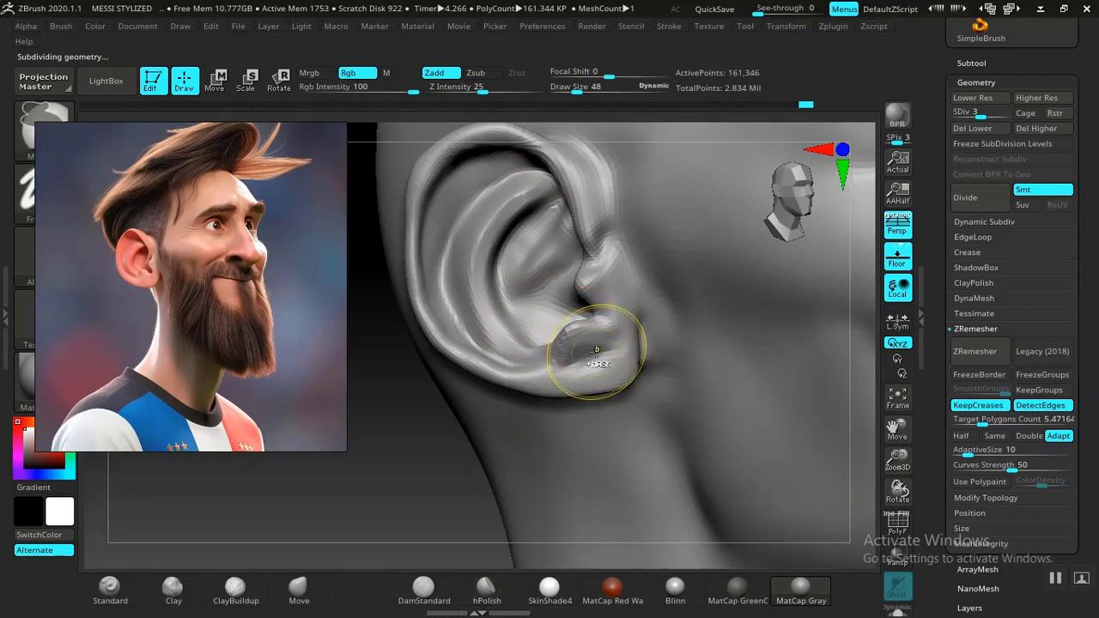
click(172, 589)
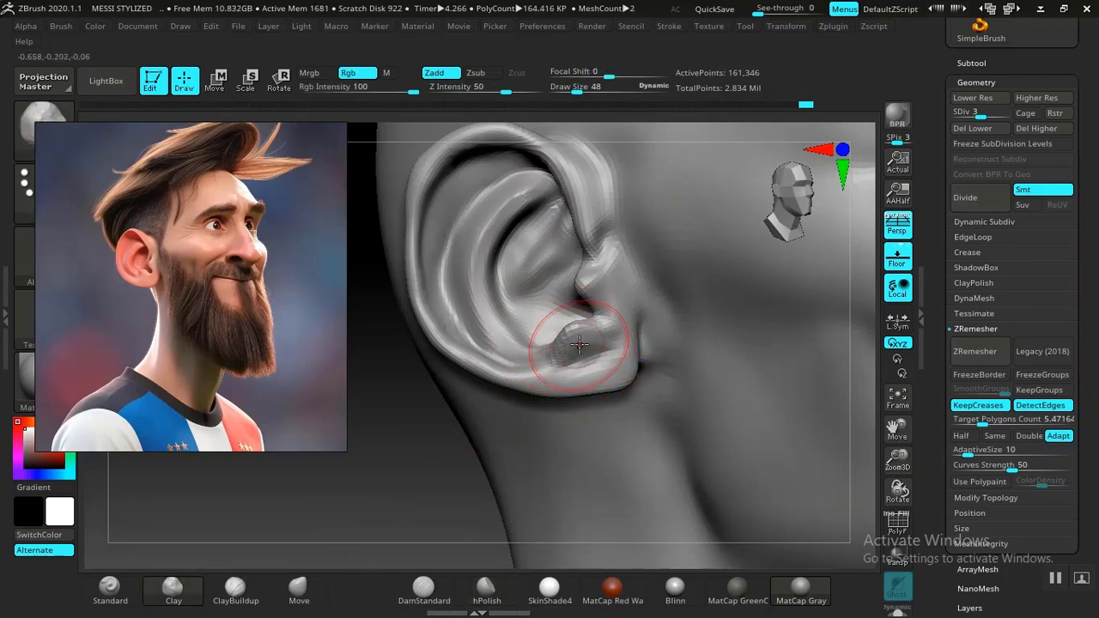
mouse_move(581, 344)
mouse_down()
mouse_move(573, 370)
mouse_move(550, 369)
mouse_move(596, 346)
mouse_move(584, 368)
mouse_move(550, 390)
mouse_up()
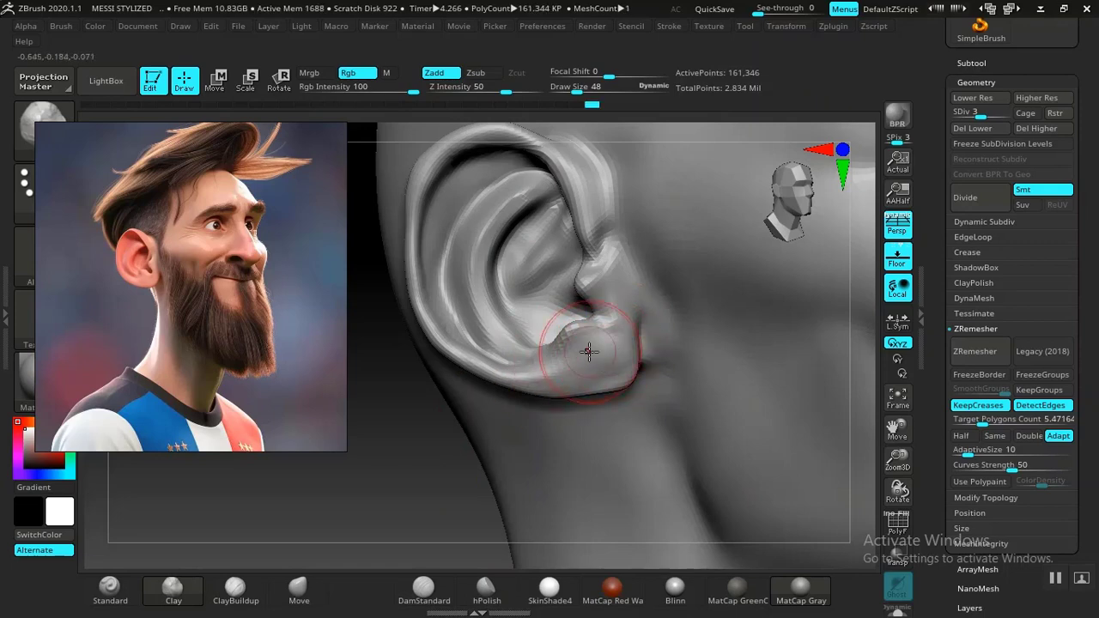
drag(528, 367, 601, 361)
mouse_move(372, 478)
mouse_down()
mouse_move(411, 464)
mouse_move(402, 466)
mouse_move(416, 477)
mouse_up()
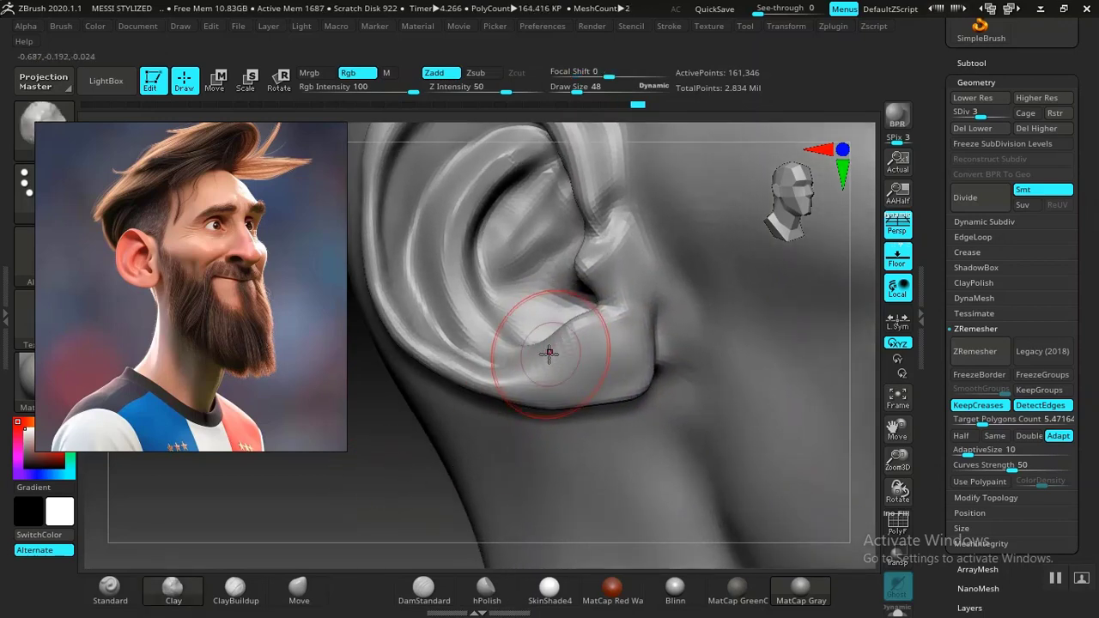
Step: Carve a crease where the ear bowl meets the earlobe with DamStandard and flatten the surrounding lobe with hPolish
click(417, 596)
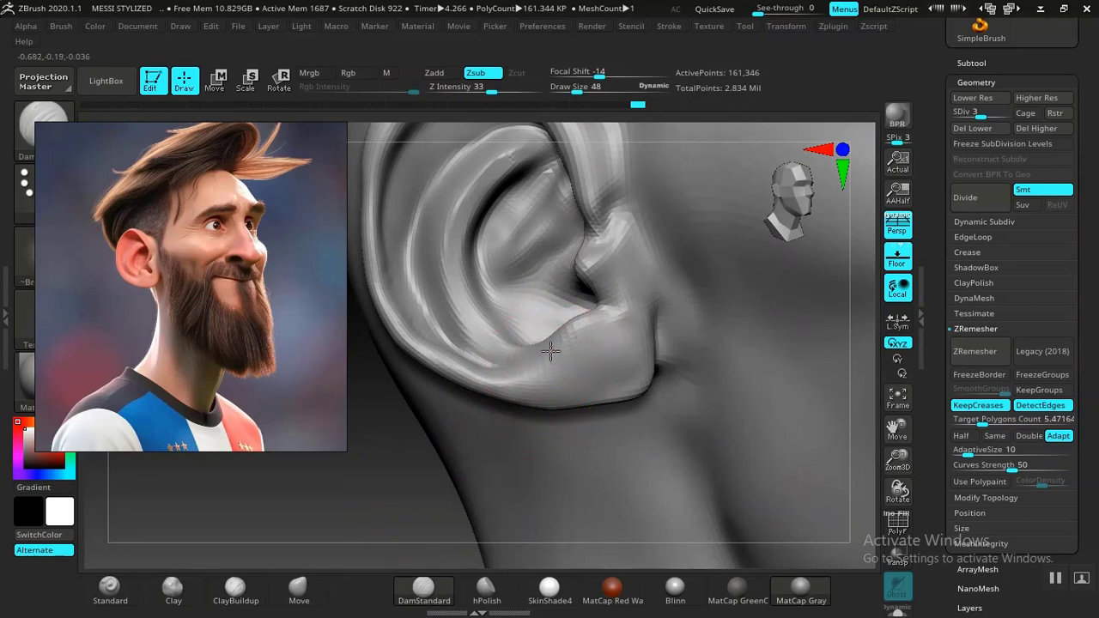
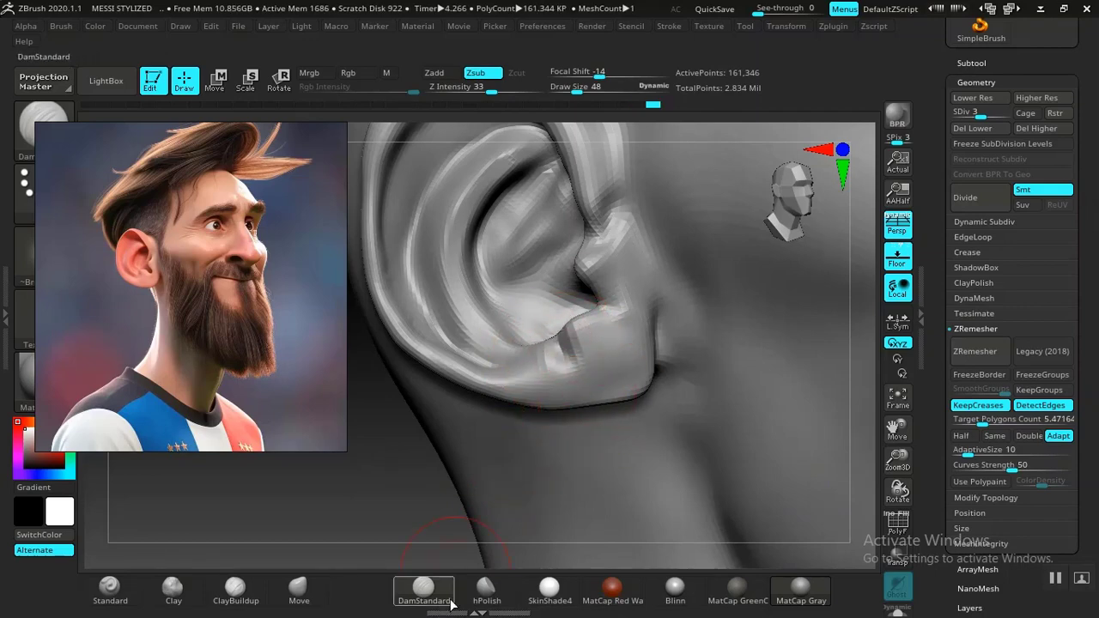
click(486, 591)
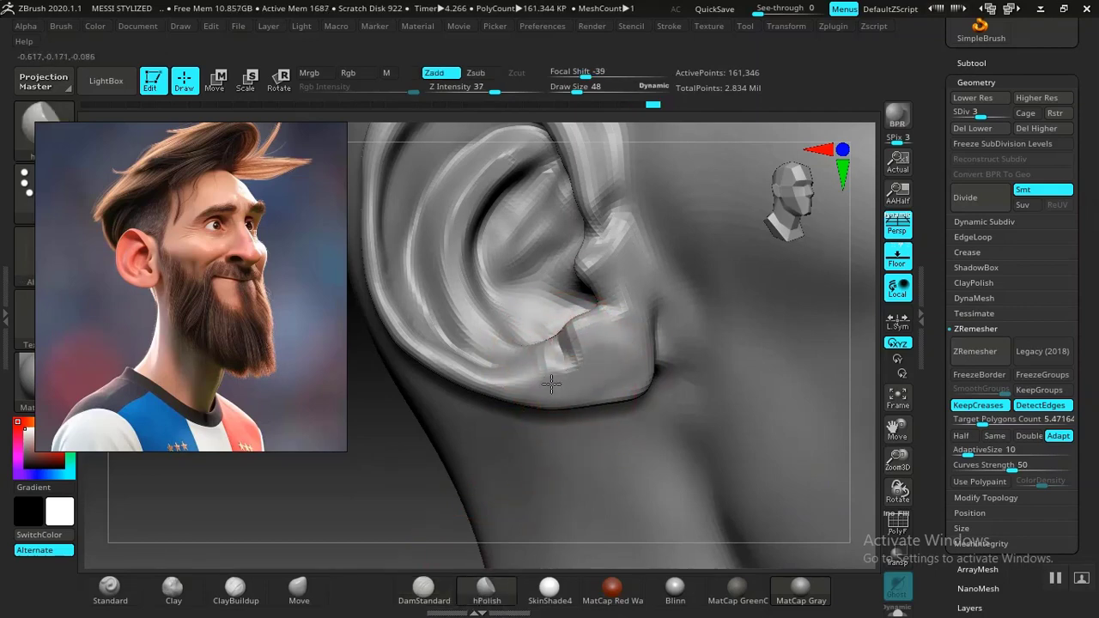
mouse_move(376, 504)
alt+mouse_down()
mouse_move(405, 520)
mouse_move(455, 463)
alt+mouse_up()
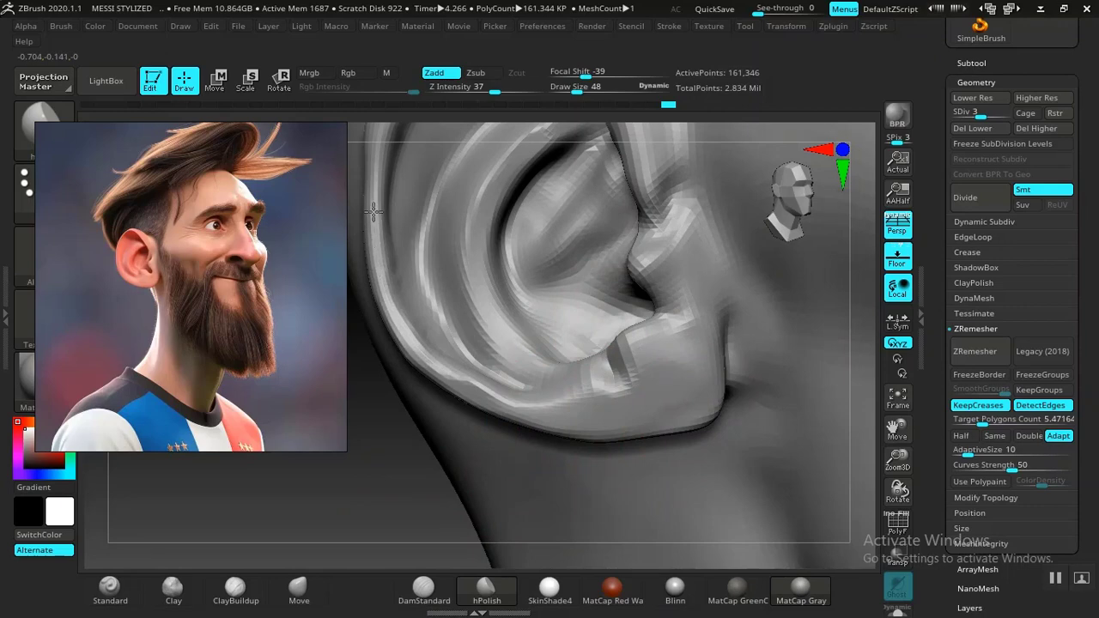
mouse_move(391, 441)
alt+mouse_down()
mouse_move(318, 404)
mouse_move(437, 392)
mouse_move(491, 456)
alt+mouse_up()
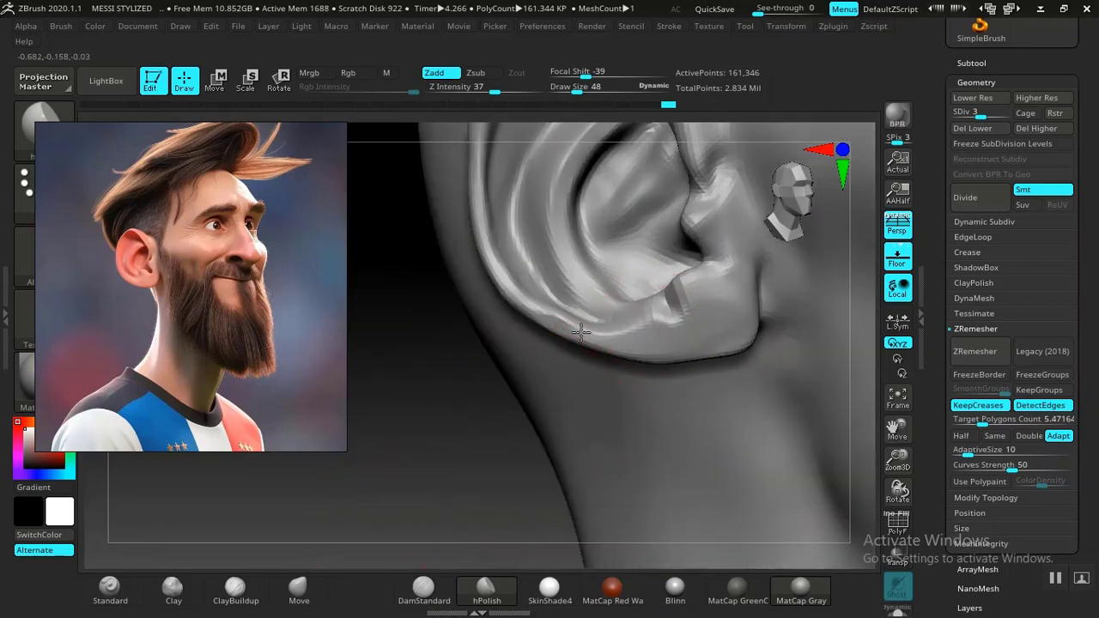
drag(463, 375, 449, 490)
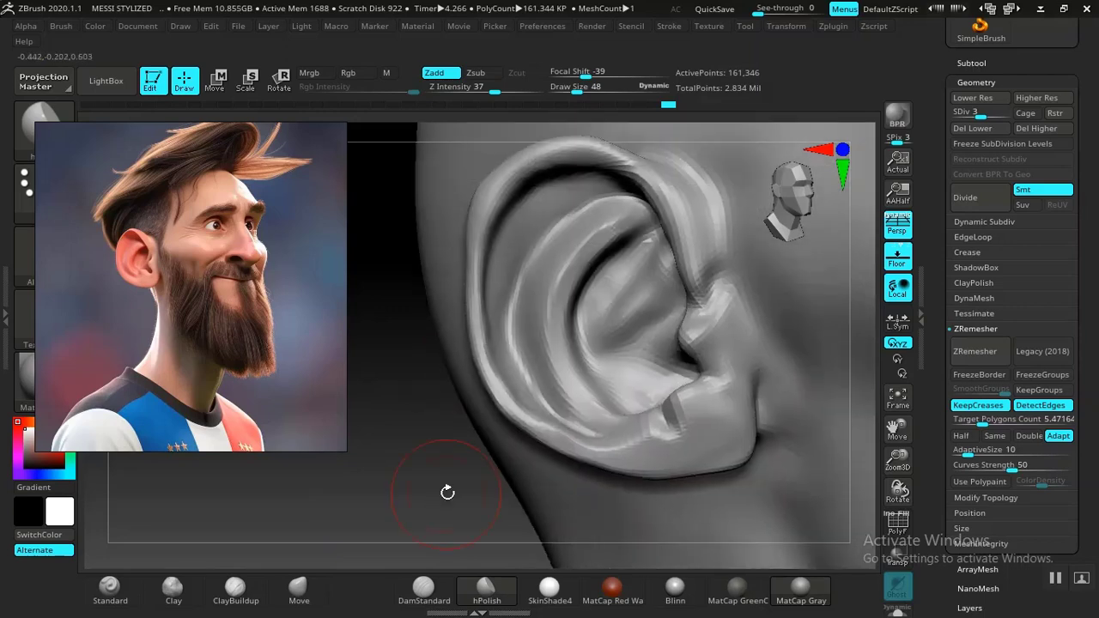
Step: Define the notch between the front of the outer rim and the tragus with hPolish and DamStandard
mouse_move(696, 267)
mouse_down()
mouse_move(712, 270)
mouse_move(650, 283)
mouse_move(711, 232)
mouse_move(709, 264)
mouse_up()
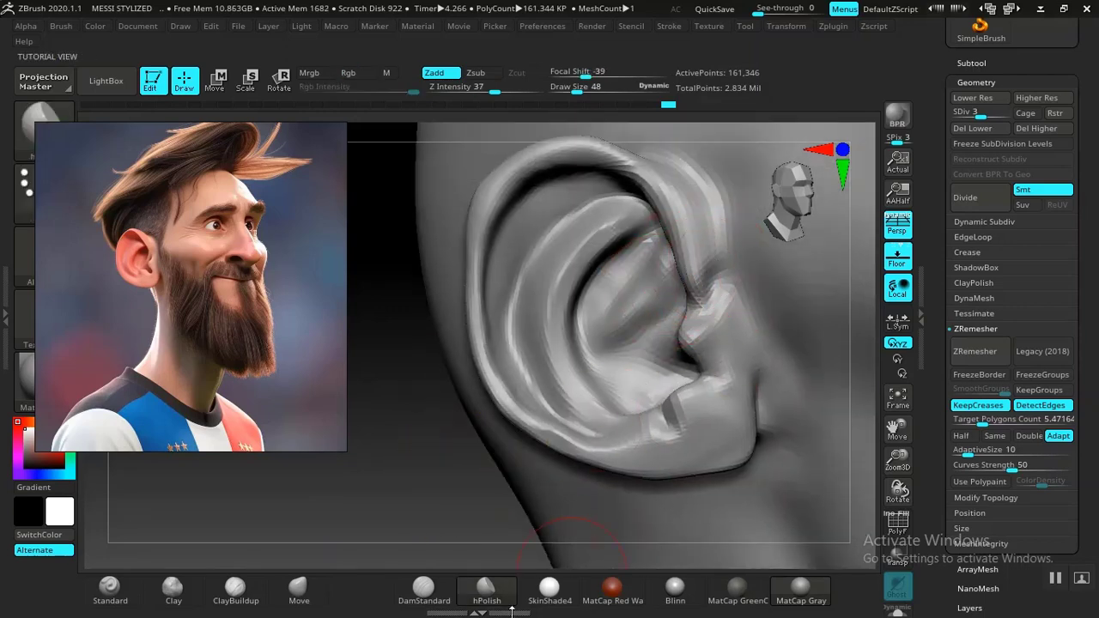
click(425, 592)
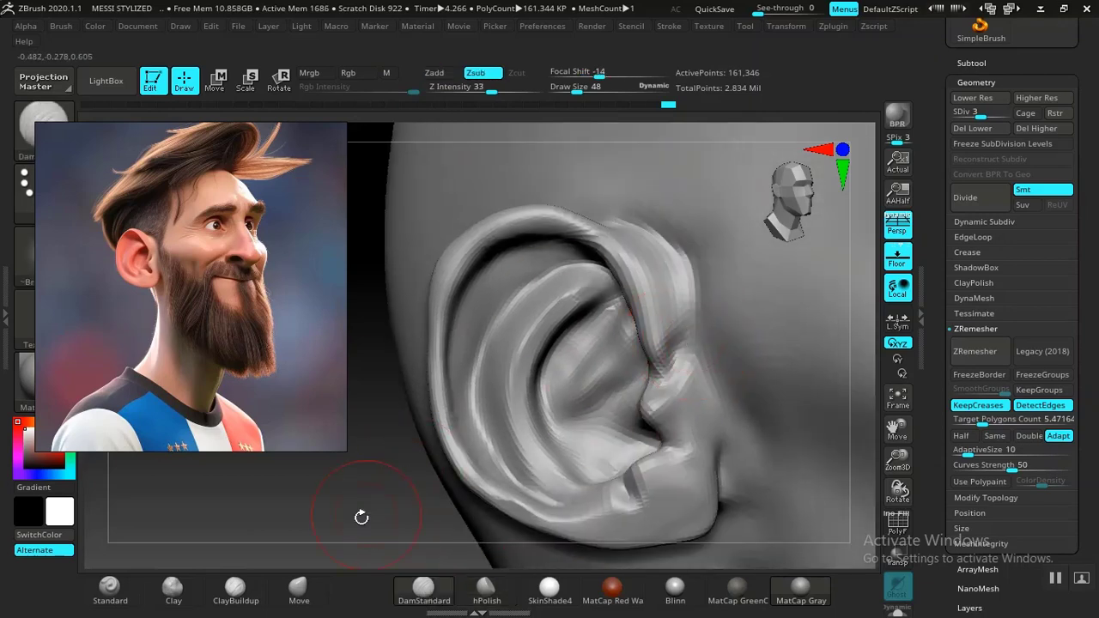
mouse_move(361, 518)
mouse_down()
mouse_move(407, 442)
mouse_move(434, 453)
mouse_move(364, 520)
mouse_move(404, 437)
mouse_move(430, 503)
mouse_up()
click(188, 603)
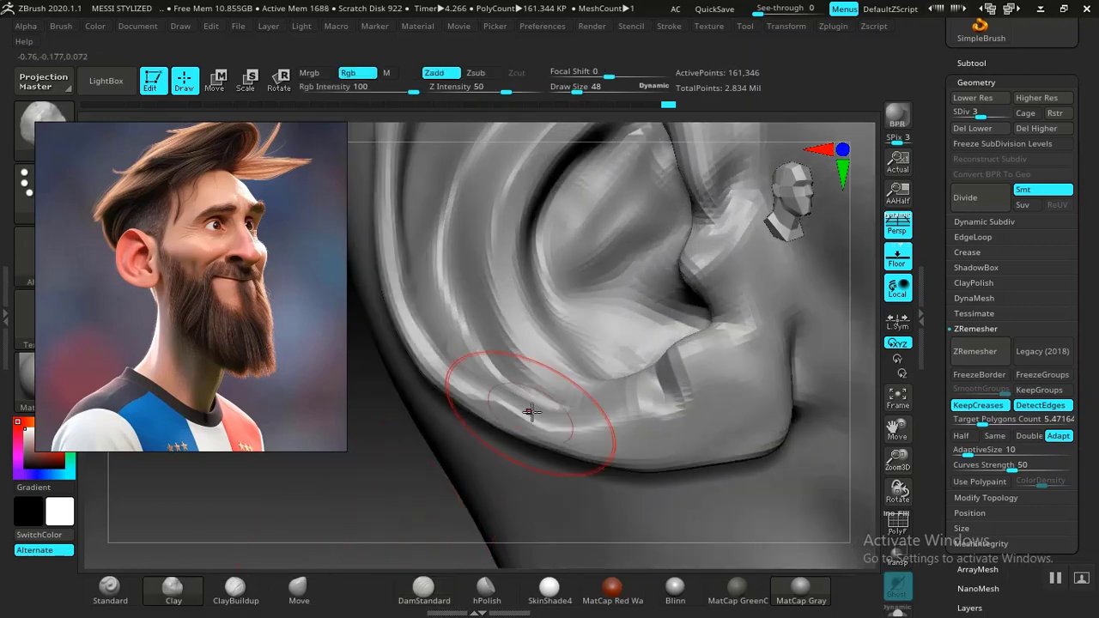
drag(491, 409, 537, 421)
key(ctrl+z)
Step: Build up the lower outer rim of the ear with ClayBuildup at draw size 28 and smooth it toward the earlobe
drag(283, 511, 240, 571)
click(230, 592)
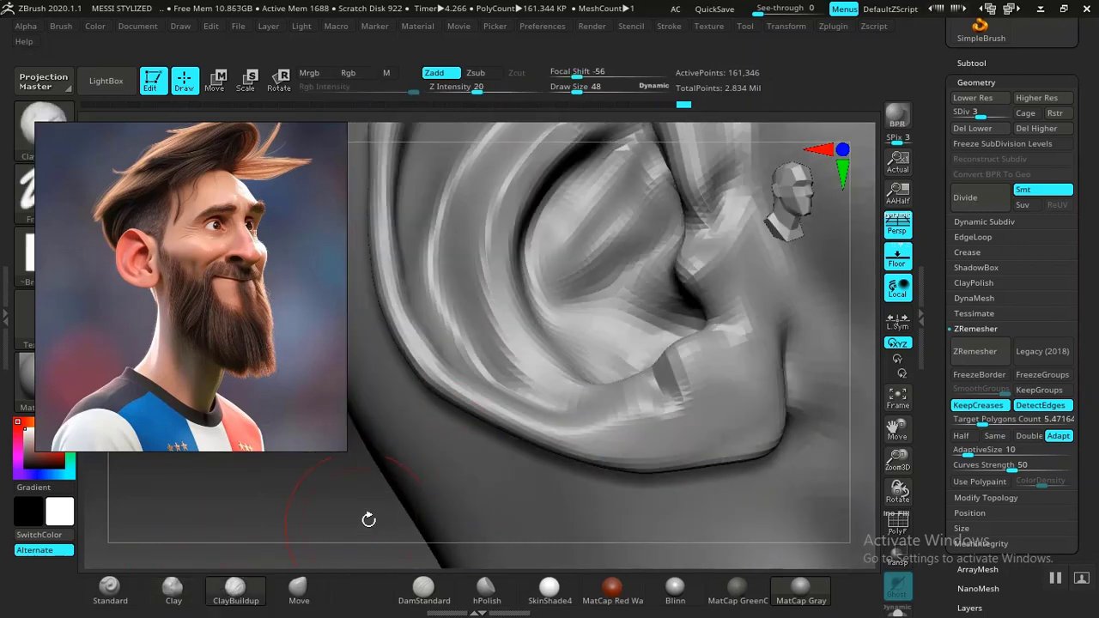
drag(569, 425, 557, 414)
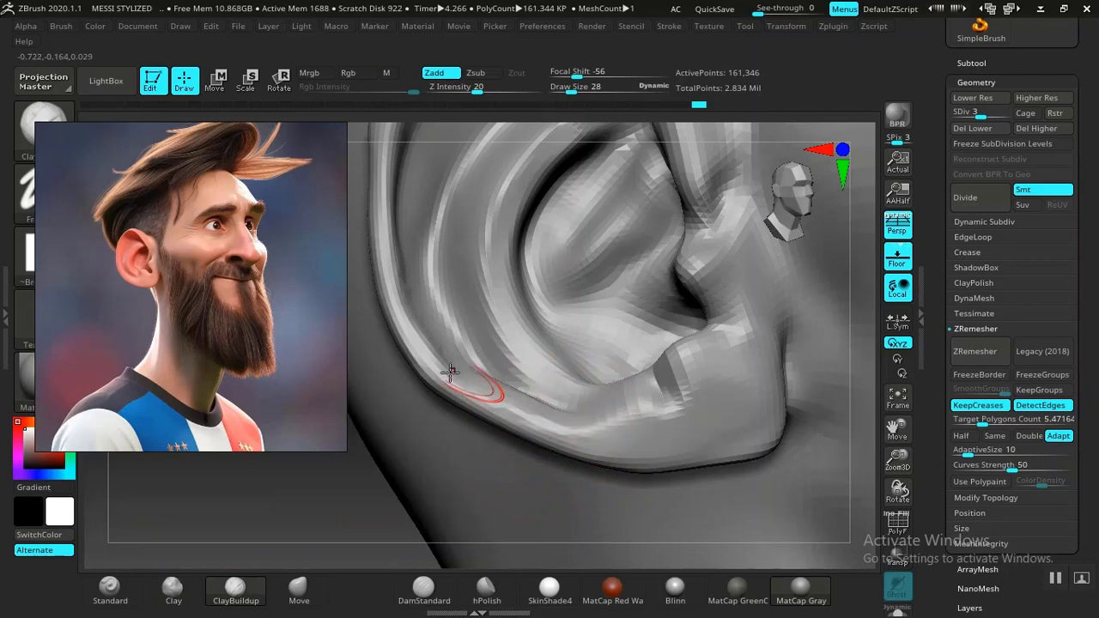
mouse_move(345, 501)
alt+mouse_down()
mouse_move(389, 527)
mouse_move(389, 490)
mouse_move(344, 512)
alt+mouse_up()
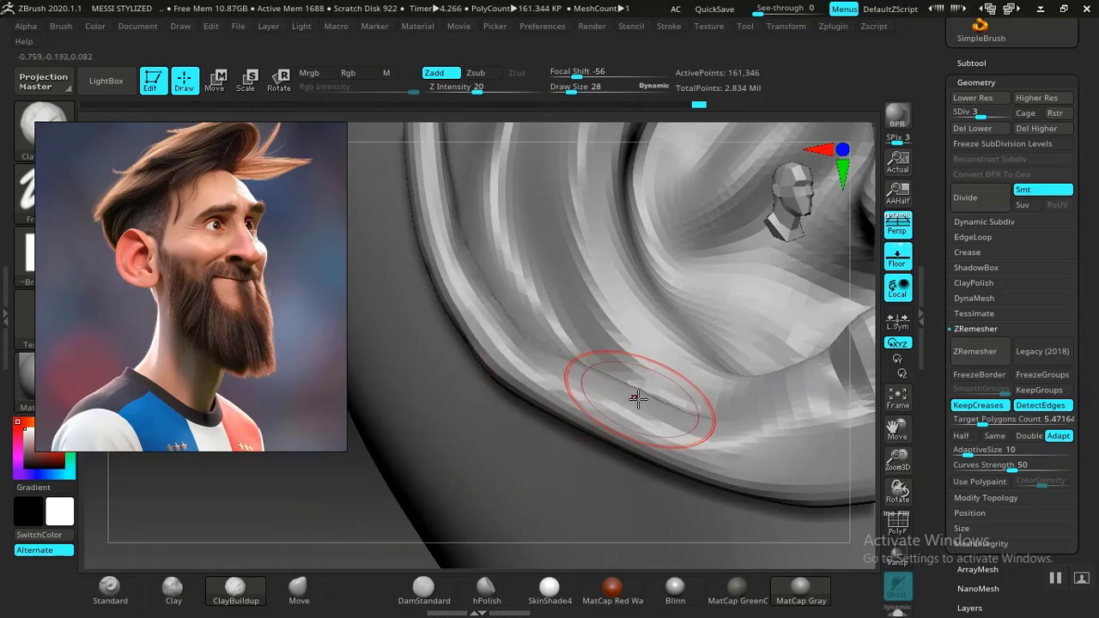
drag(763, 426, 618, 398)
drag(316, 545, 354, 468)
mouse_move(759, 440)
mouse_down()
mouse_move(721, 440)
mouse_move(498, 353)
mouse_move(696, 439)
mouse_move(748, 444)
mouse_up()
mouse_move(756, 443)
shift+mouse_down()
mouse_move(660, 434)
mouse_move(491, 363)
shift+mouse_up()
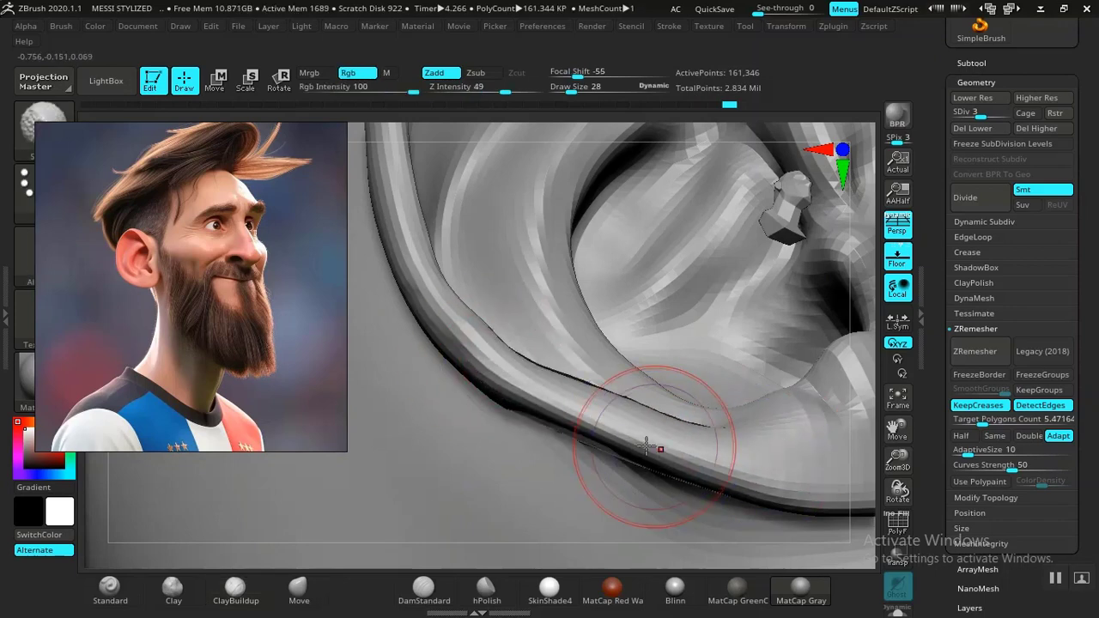
Step: Flatten the lower ear rim with hPolish at draw size 28 and smooth its outer edge
click(234, 589)
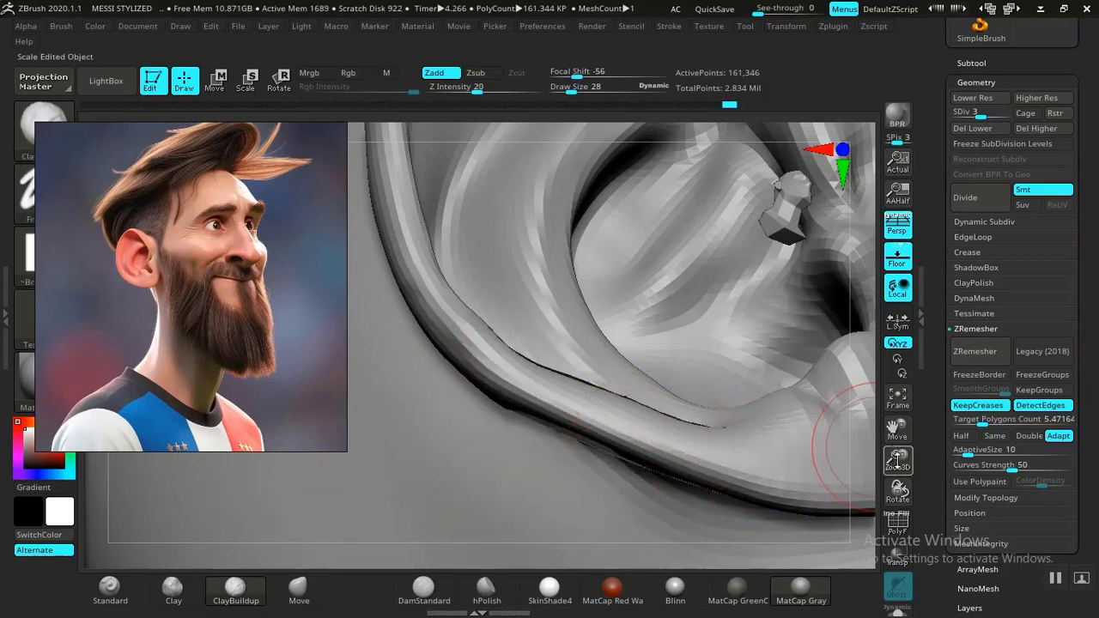
drag(897, 461, 899, 425)
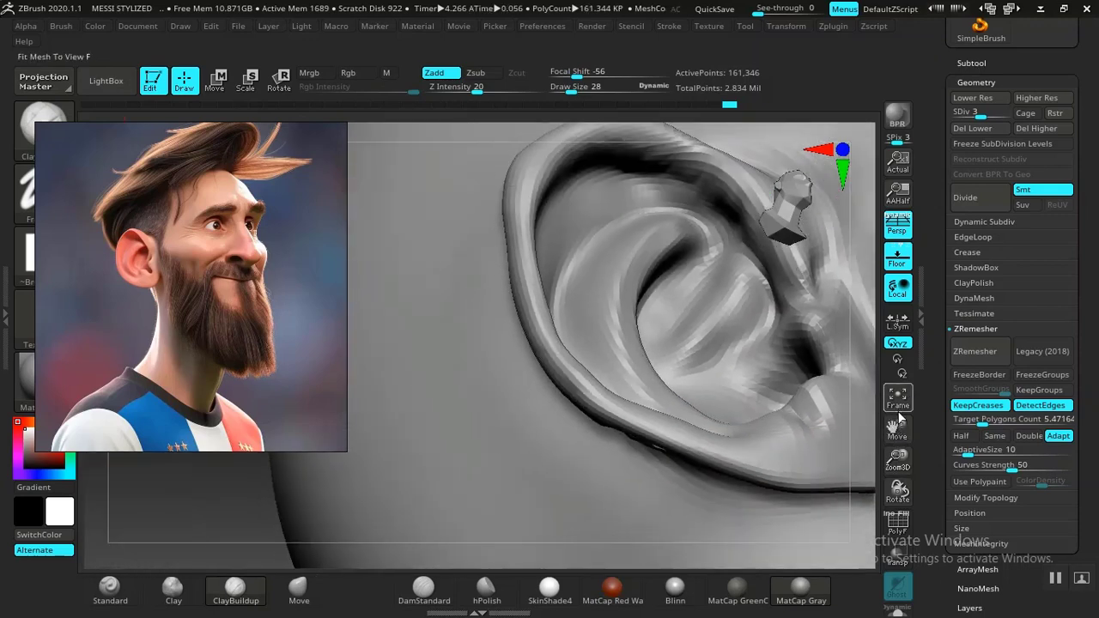
drag(897, 485, 865, 509)
alt+drag(510, 425, 517, 464)
click(485, 590)
alt+drag(463, 495, 414, 519)
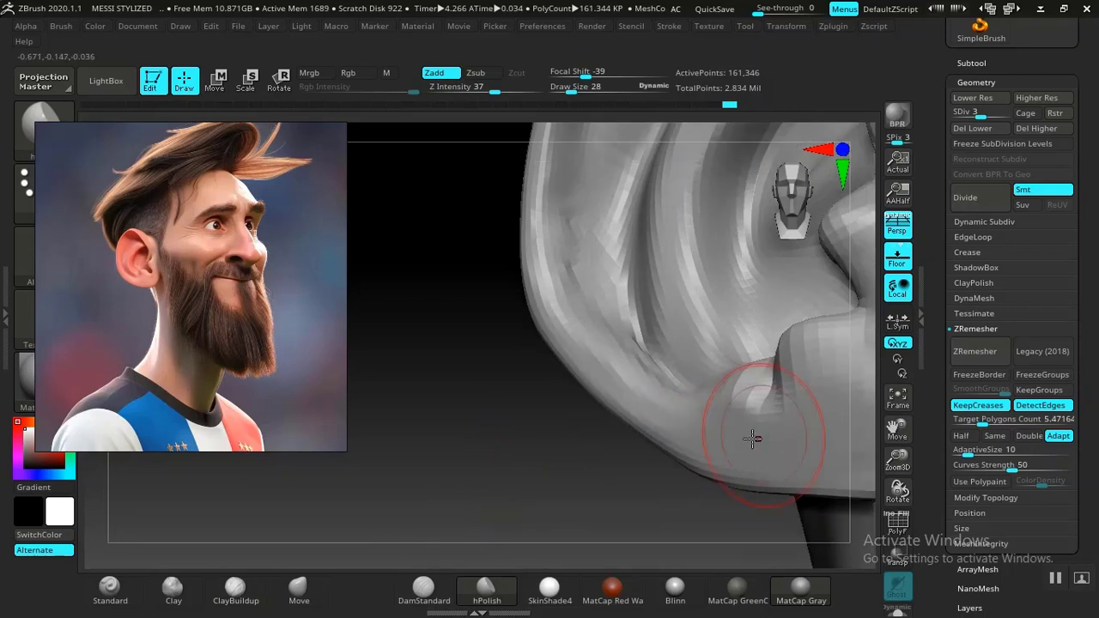
alt+drag(562, 502, 414, 232)
drag(530, 442, 442, 355)
mouse_move(443, 355)
alt+mouse_down()
mouse_move(513, 429)
mouse_move(526, 465)
alt+mouse_up()
alt+drag(461, 452, 439, 469)
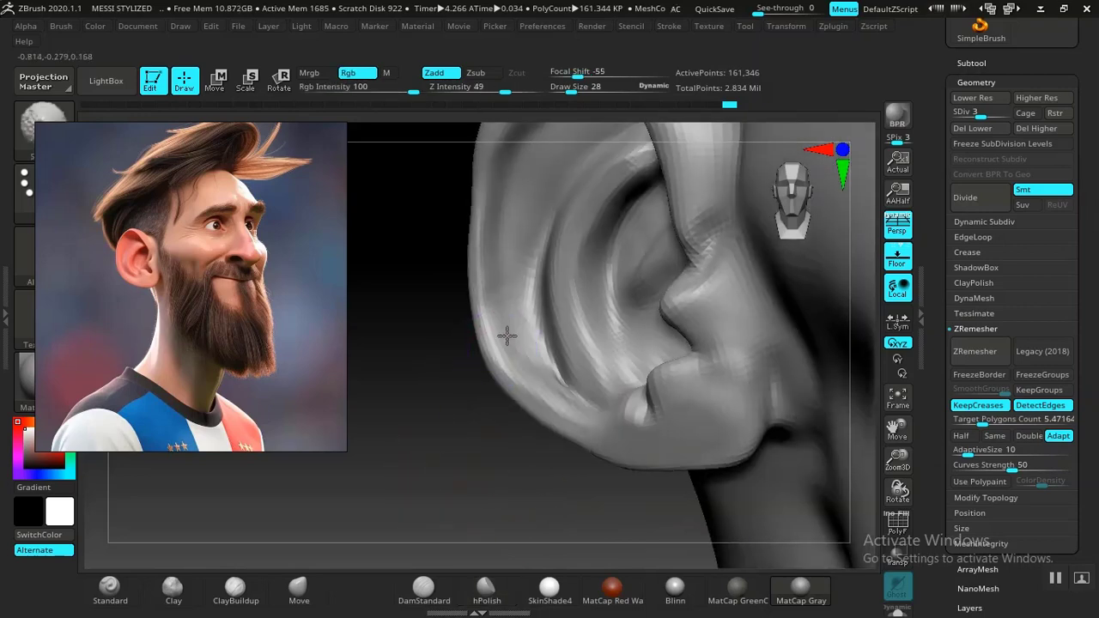
Step: At subdivision level 4, smooth the junction between the front outer rim and the tragus, and flatten the tragus with hPolish
click(486, 588)
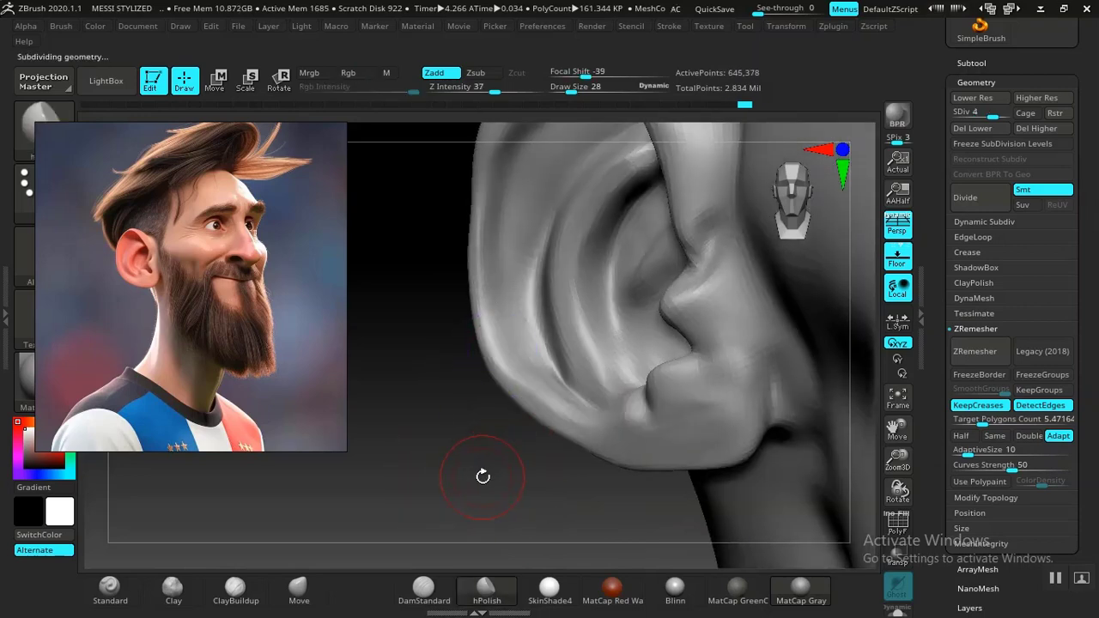
drag(476, 487, 429, 534)
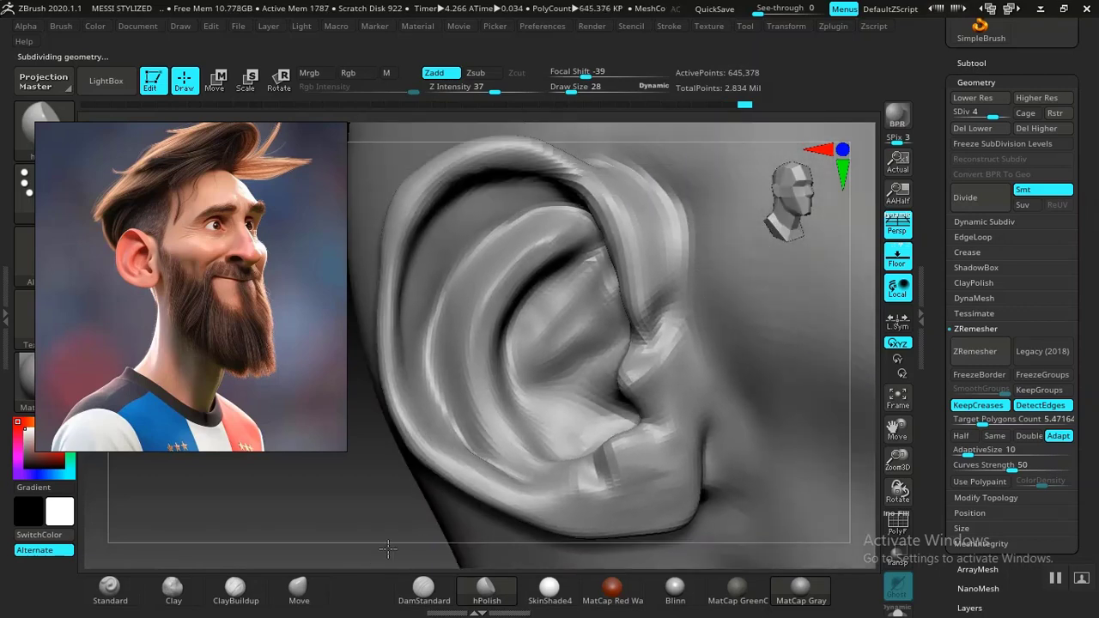
shift+drag(638, 333, 650, 351)
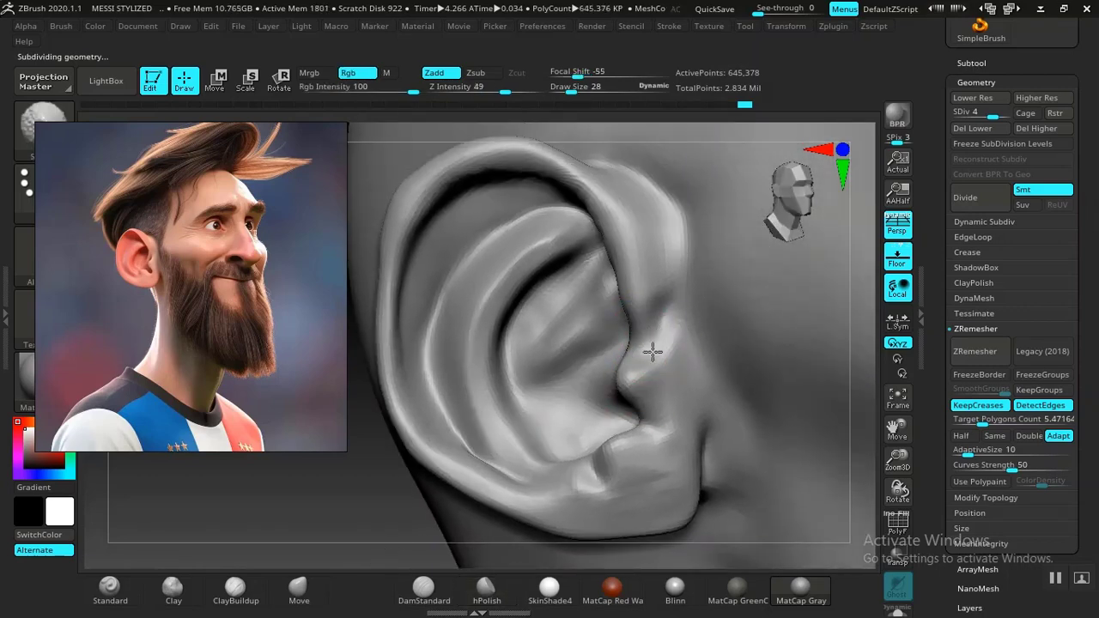
click(486, 591)
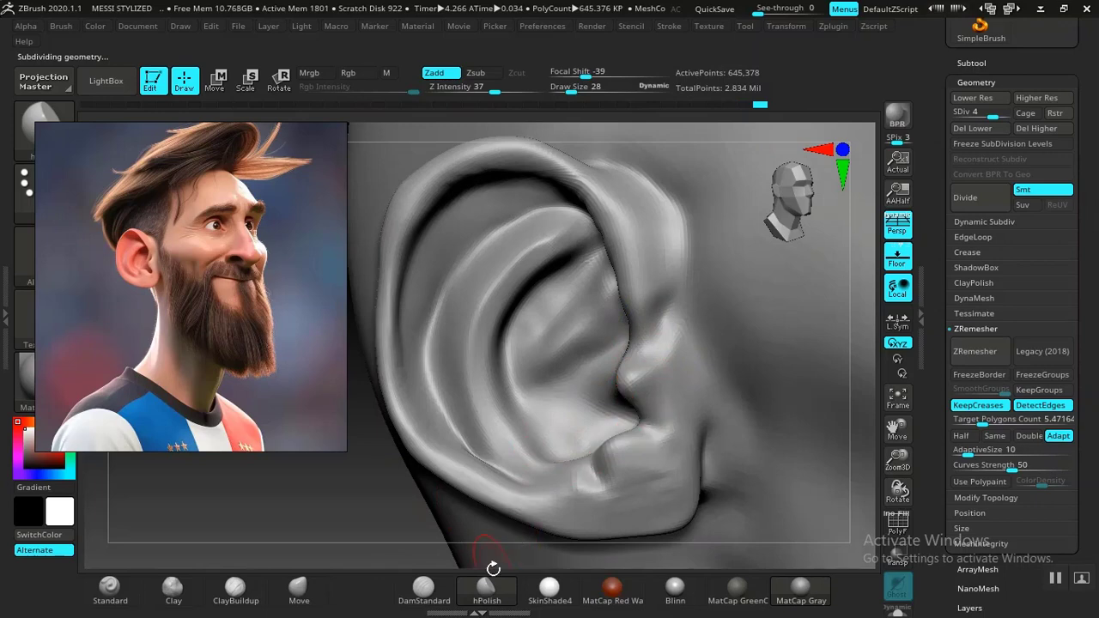
drag(640, 359, 660, 329)
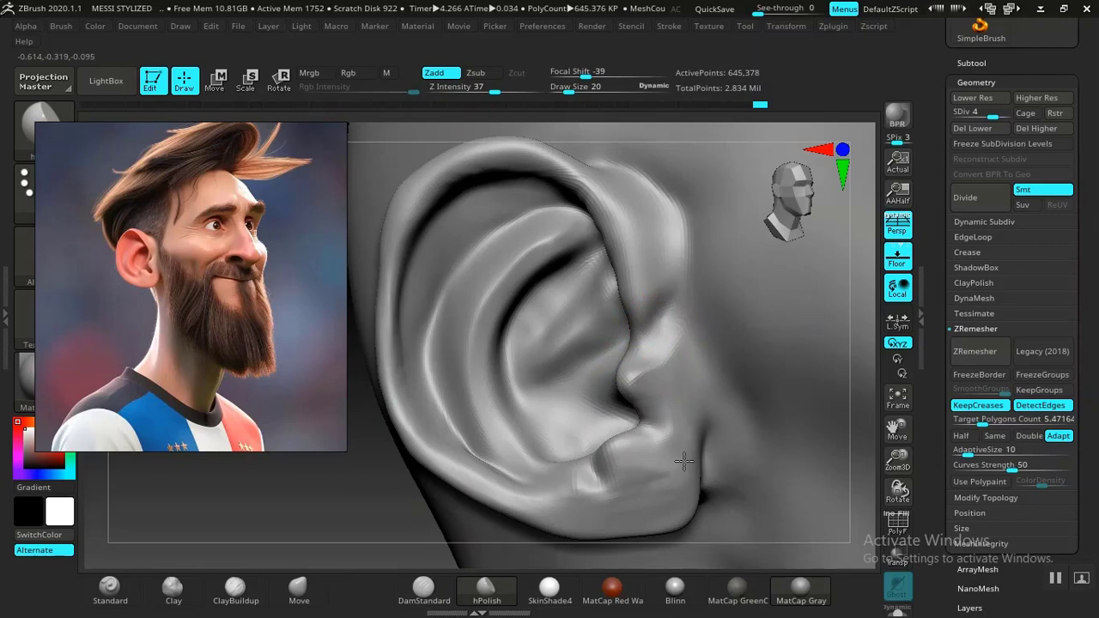
Step: Smooth the front of the earlobe below the tragus at draw size 20 and check the ear from the side and front
shift+drag(642, 498, 655, 476)
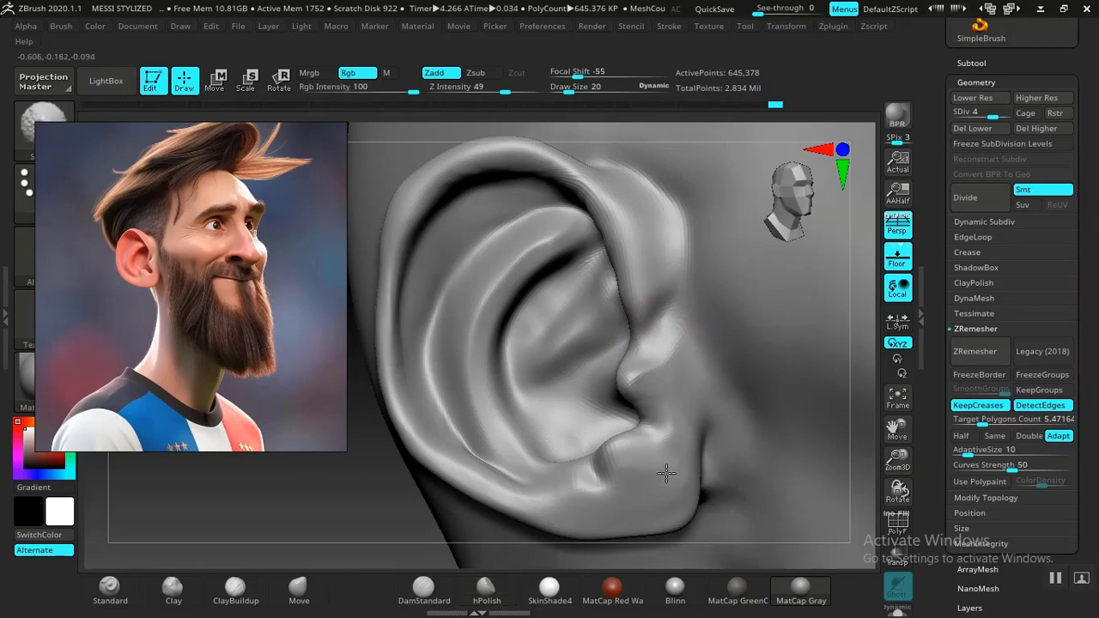
mouse_move(338, 540)
alt+mouse_down()
mouse_move(297, 441)
mouse_move(290, 374)
alt+mouse_up()
mouse_move(462, 476)
alt+mouse_down()
mouse_move(477, 383)
mouse_move(506, 502)
alt+mouse_up()
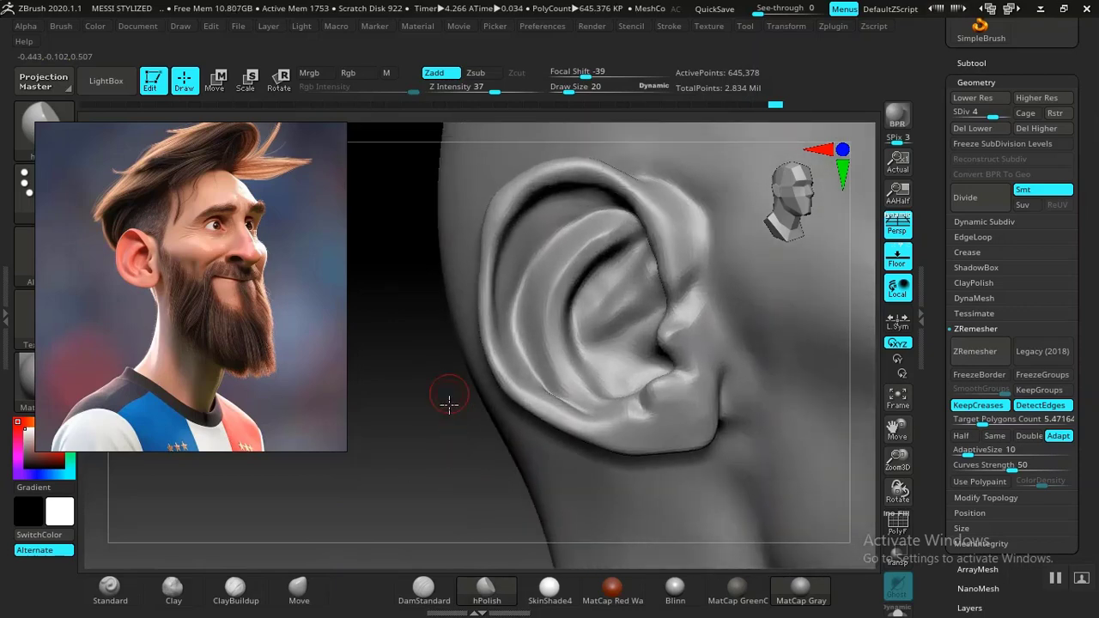
mouse_move(449, 403)
alt+mouse_down()
mouse_move(424, 489)
mouse_move(382, 304)
mouse_move(430, 446)
mouse_move(392, 358)
mouse_move(447, 432)
mouse_move(426, 426)
mouse_move(395, 380)
mouse_move(427, 426)
mouse_move(417, 438)
mouse_move(478, 520)
mouse_move(439, 528)
mouse_move(329, 500)
mouse_move(284, 515)
mouse_move(299, 515)
mouse_move(286, 546)
alt+mouse_up()
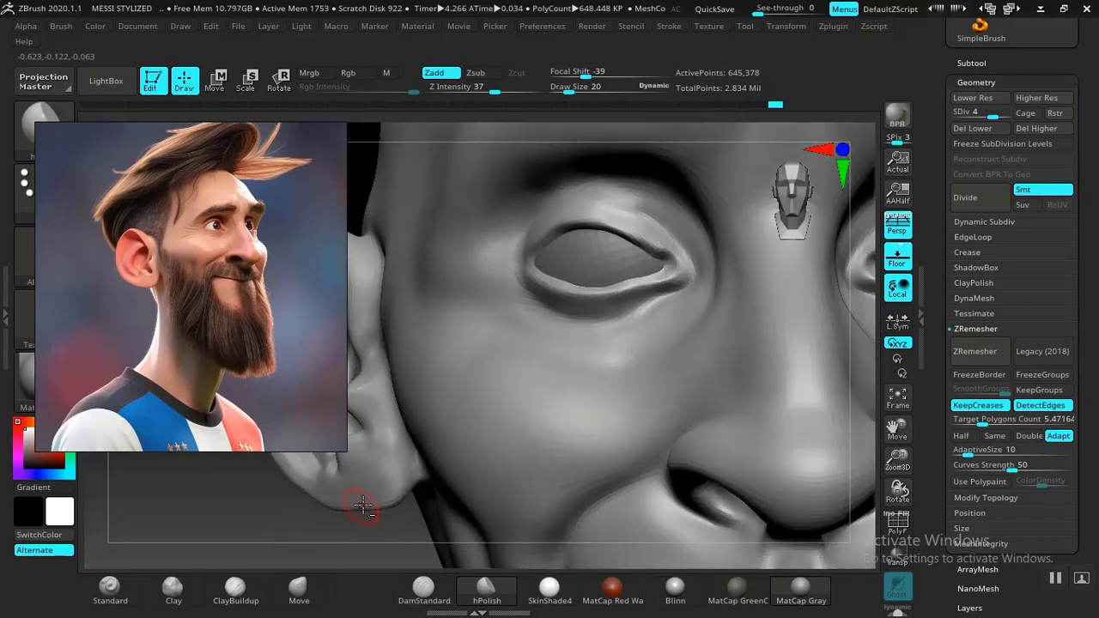
Step: Refine the eye's outer corner and the crease beneath the lower eyelid with the DamStandard brush
mouse_move(278, 492)
mouse_down()
mouse_move(246, 520)
mouse_move(192, 518)
mouse_move(216, 554)
mouse_move(490, 386)
mouse_up()
click(421, 593)
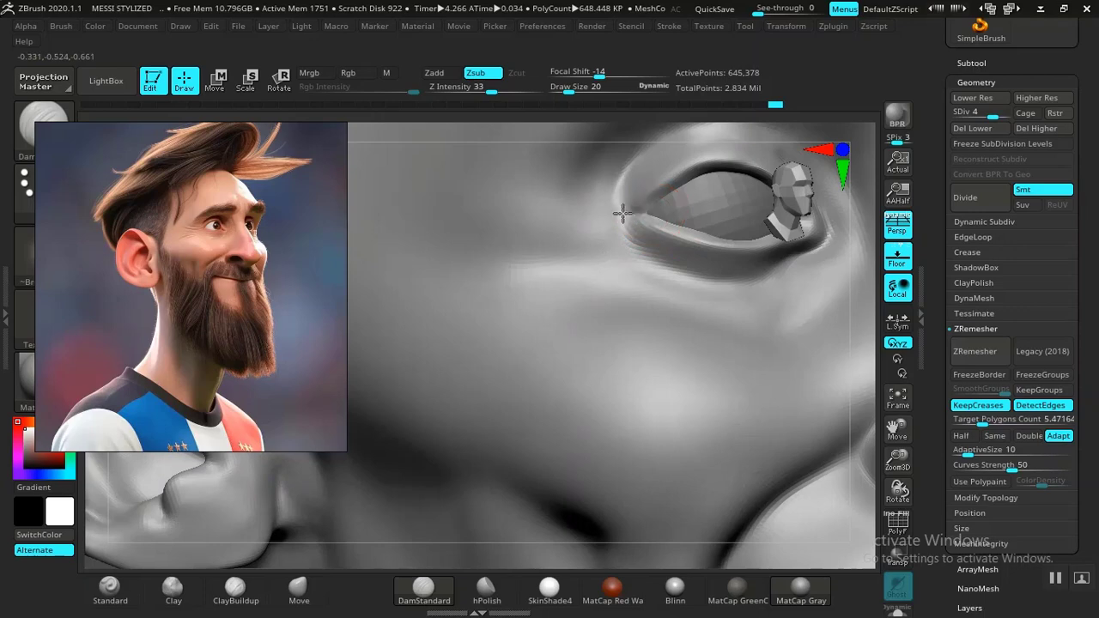
shift+drag(622, 210, 618, 217)
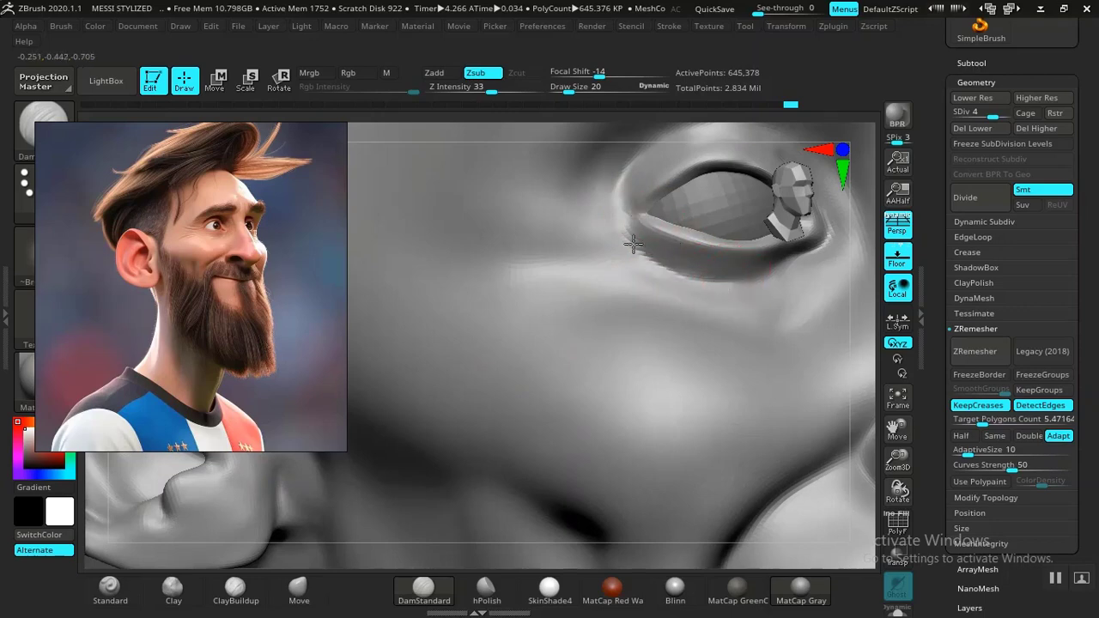
drag(633, 244, 623, 241)
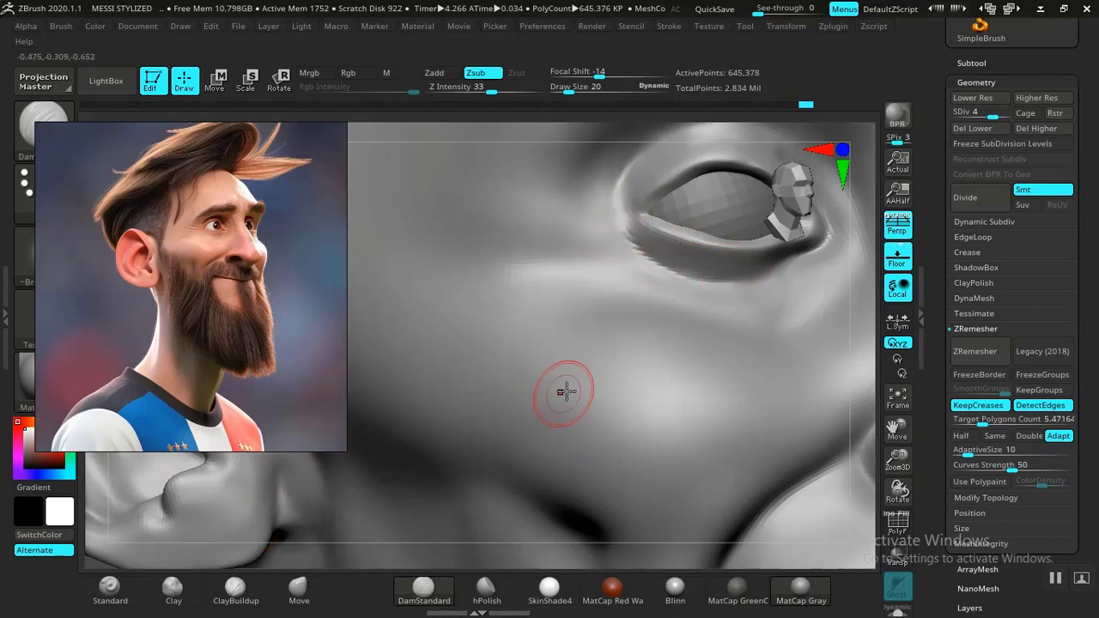
Step: Try to build up the lower lip near the mouth corner with the Standard brush
key(f)
mouse_move(650, 365)
shift+mouse_down()
mouse_move(684, 318)
mouse_move(748, 515)
mouse_move(768, 338)
mouse_move(786, 472)
shift+mouse_up()
mouse_move(238, 503)
alt+mouse_down()
mouse_move(272, 513)
mouse_move(273, 460)
alt+mouse_up()
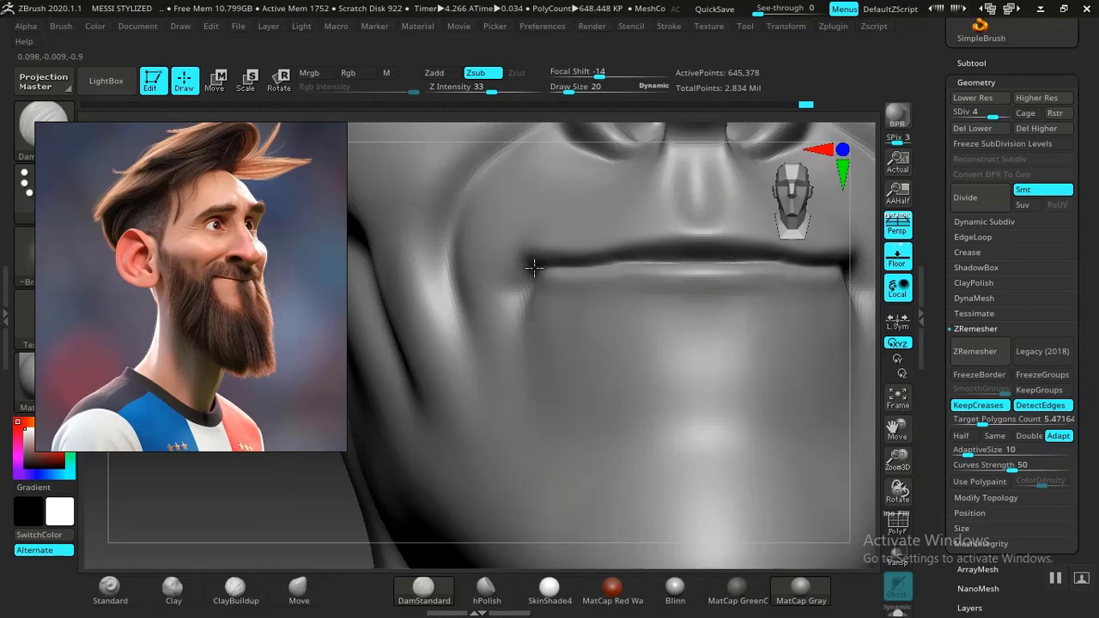
drag(319, 513, 293, 523)
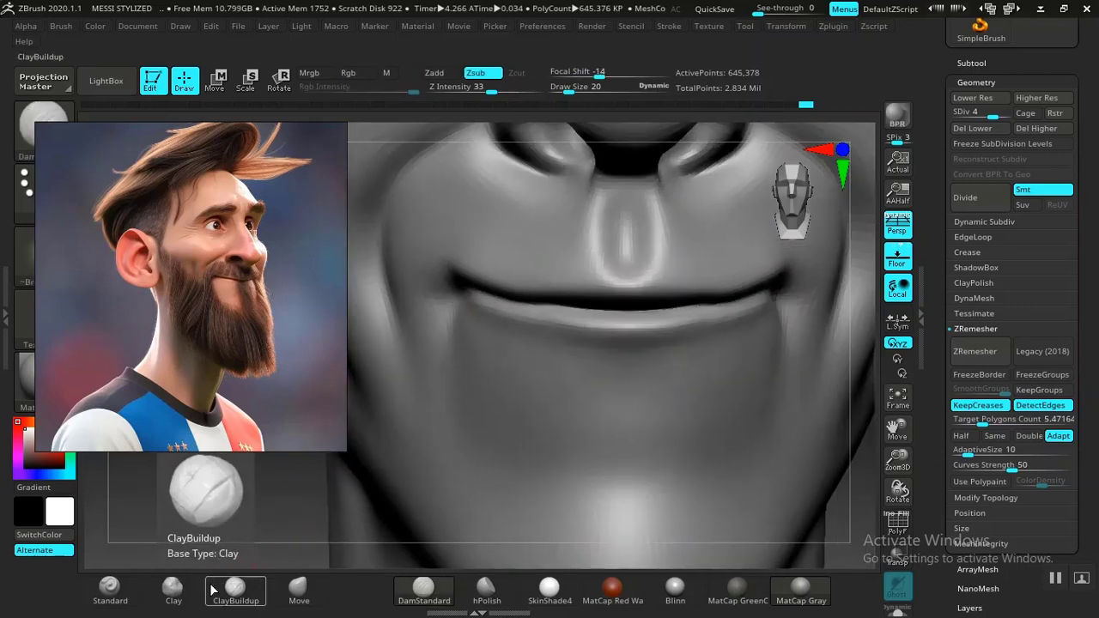
click(110, 591)
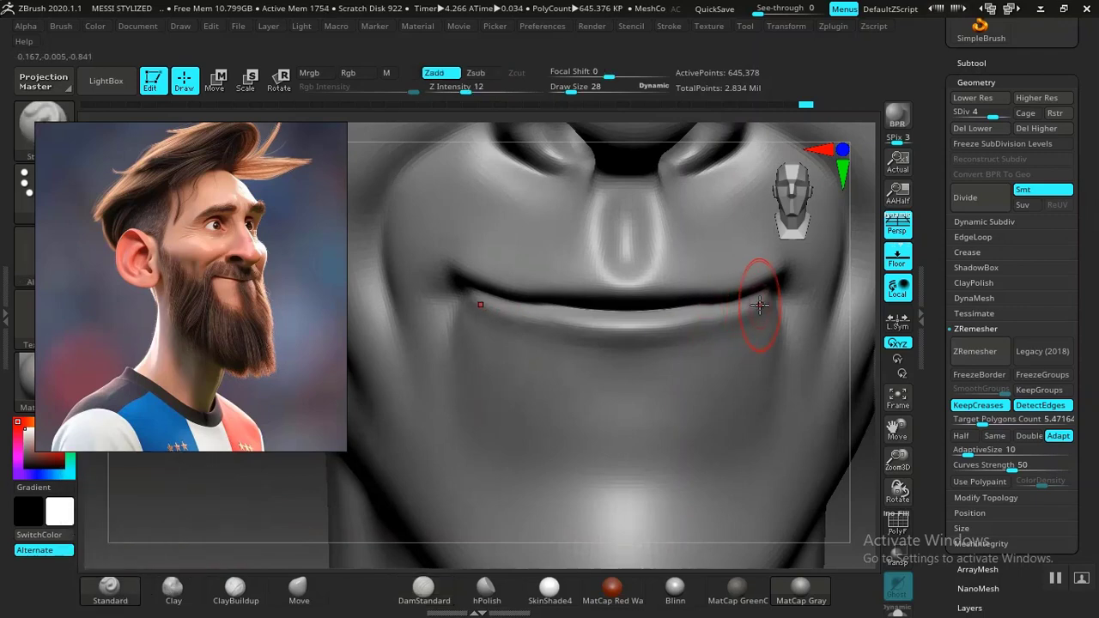
drag(757, 301, 588, 317)
key(ctrl+z)
Step: Sharpen the upper edge of the lower lip along the mouth line with the DamStandard brush at draw size 28
alt+drag(316, 490, 390, 530)
drag(207, 543, 264, 545)
alt+drag(341, 498, 297, 559)
click(423, 584)
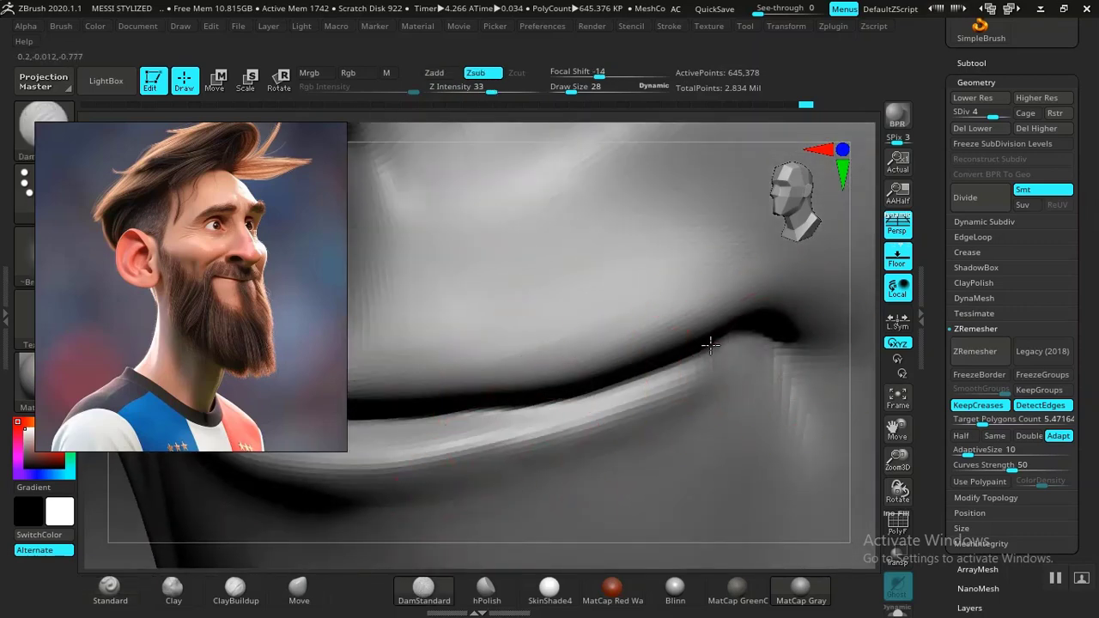
mouse_move(711, 344)
mouse_down()
mouse_move(570, 392)
mouse_move(385, 421)
mouse_up()
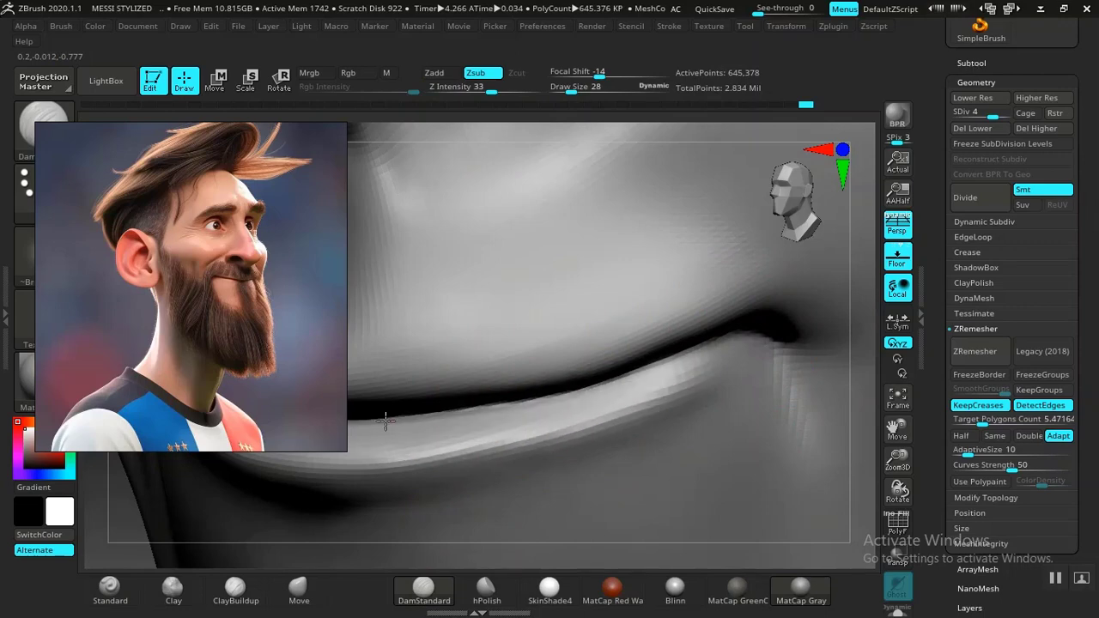
Step: Build up the lower lip along its length with the Standard brush at draw size 16
mouse_move(99, 550)
mouse_down()
mouse_move(289, 498)
mouse_move(449, 429)
mouse_up()
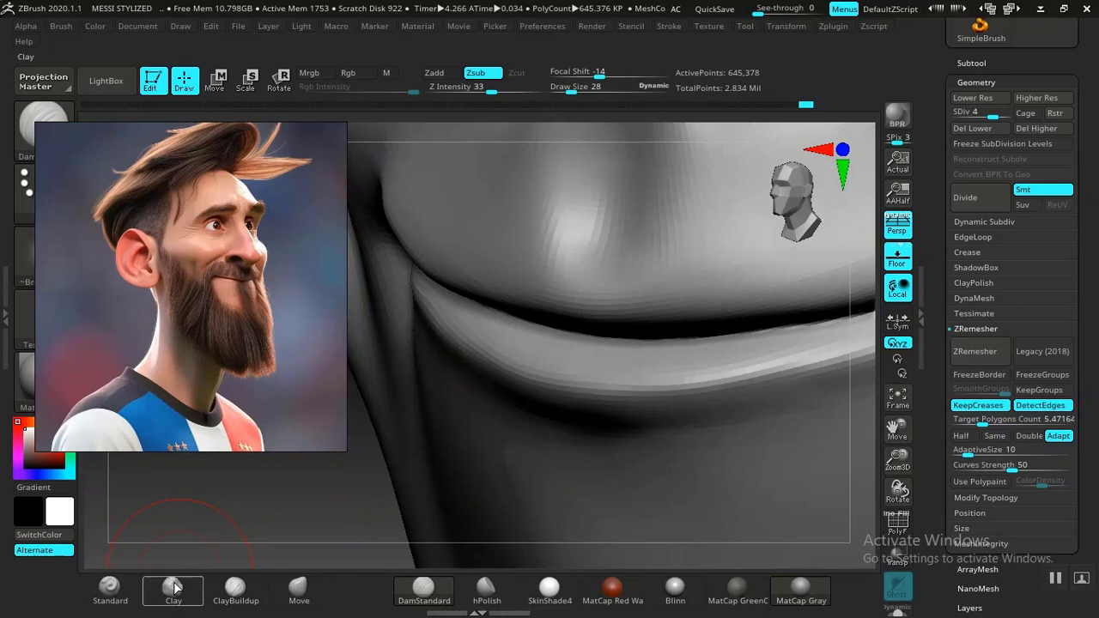
click(110, 589)
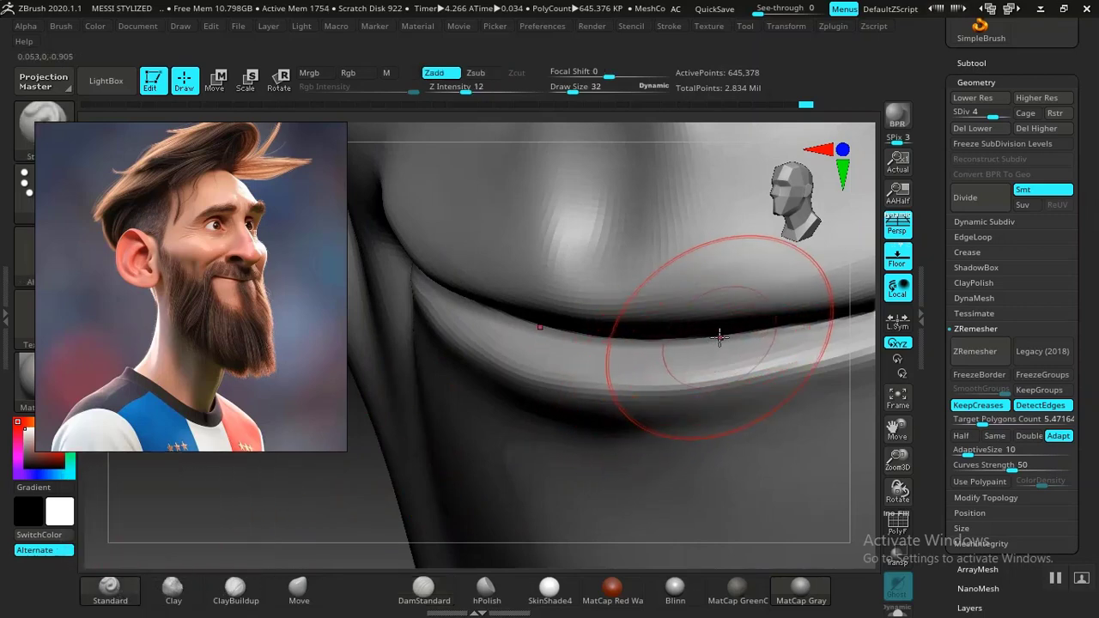
key(bracketleft)
alt+drag(349, 490, 168, 581)
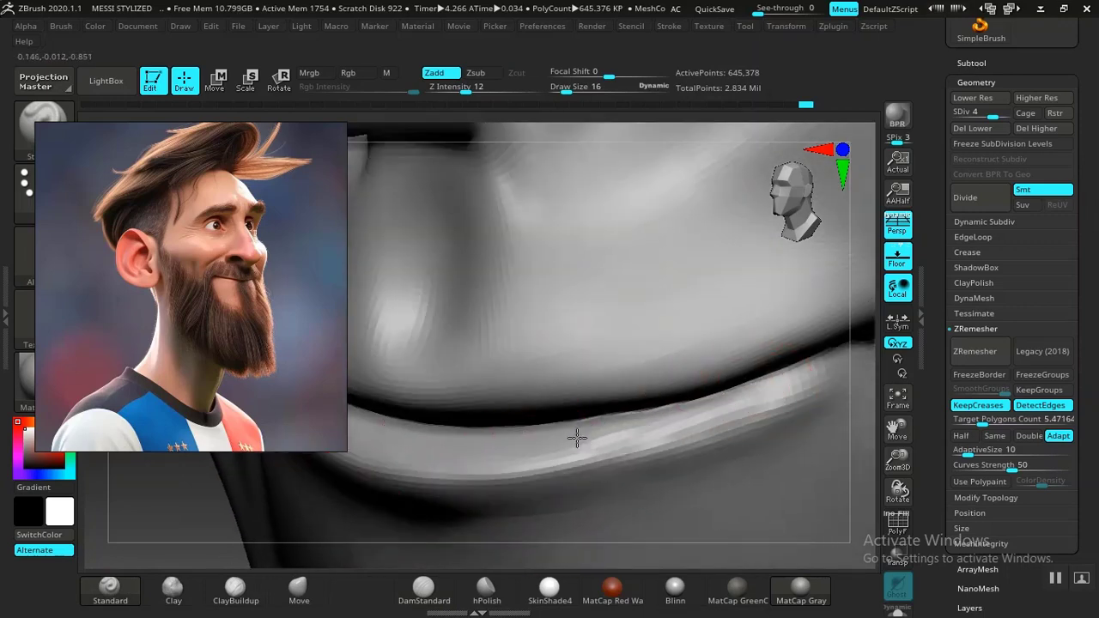
mouse_move(307, 515)
mouse_down()
mouse_move(160, 535)
mouse_move(179, 472)
mouse_move(360, 492)
mouse_move(531, 455)
mouse_up()
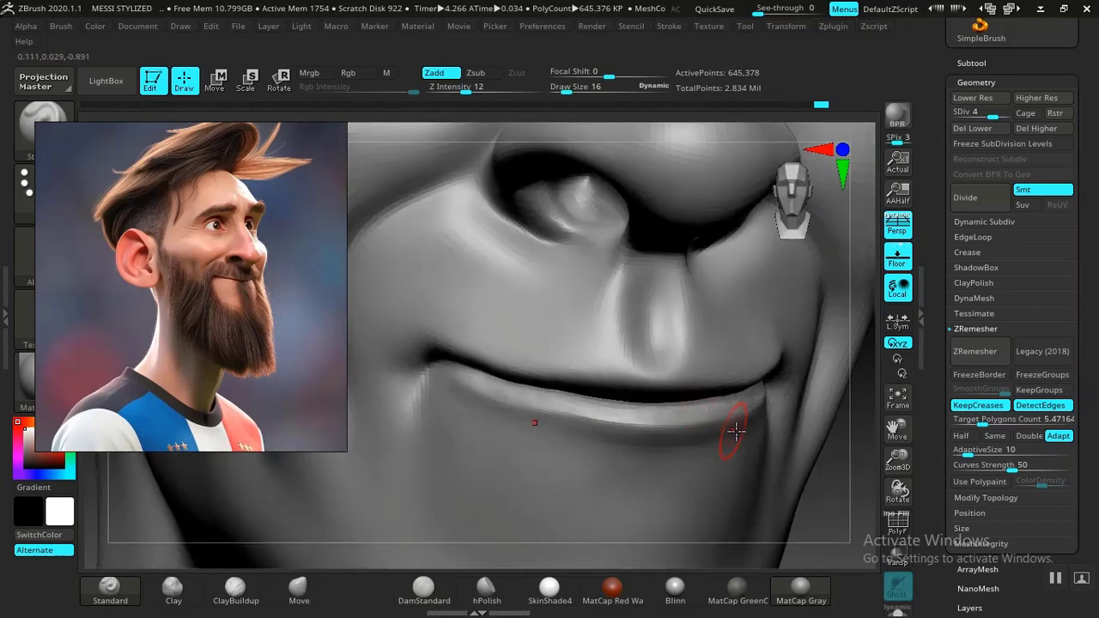
mouse_move(821, 487)
mouse_down()
mouse_move(748, 437)
mouse_move(807, 444)
mouse_move(820, 430)
mouse_move(762, 378)
mouse_move(808, 432)
mouse_move(748, 450)
mouse_up()
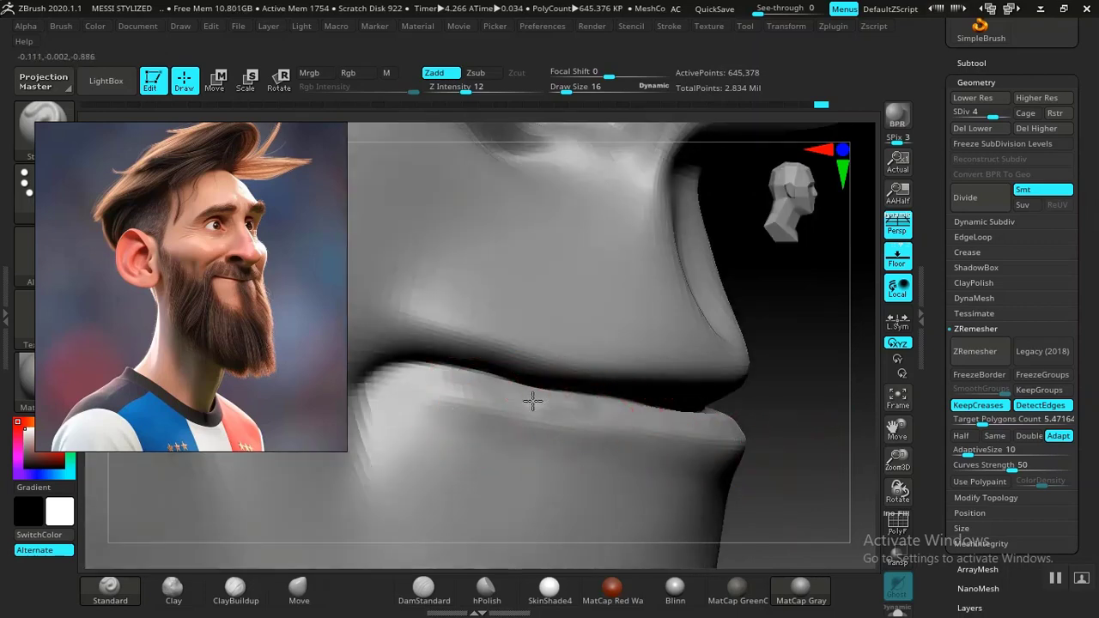
mouse_move(748, 449)
mouse_down()
mouse_move(798, 453)
mouse_move(754, 434)
mouse_up()
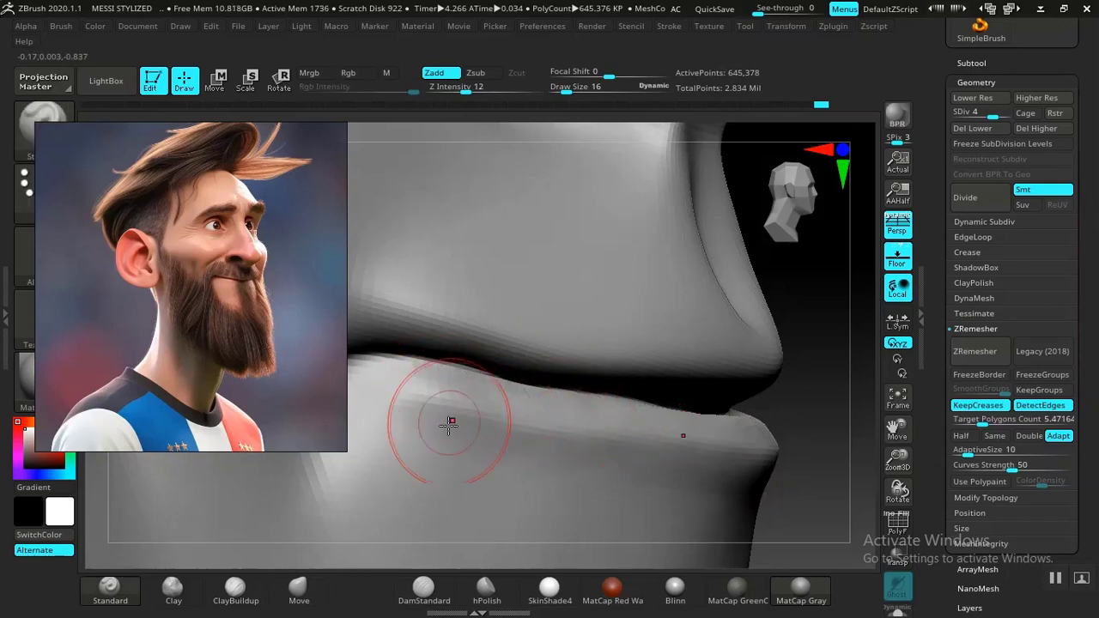
Step: Define the crease along the lower lip's bottom edge with the DamStandard brush
click(424, 589)
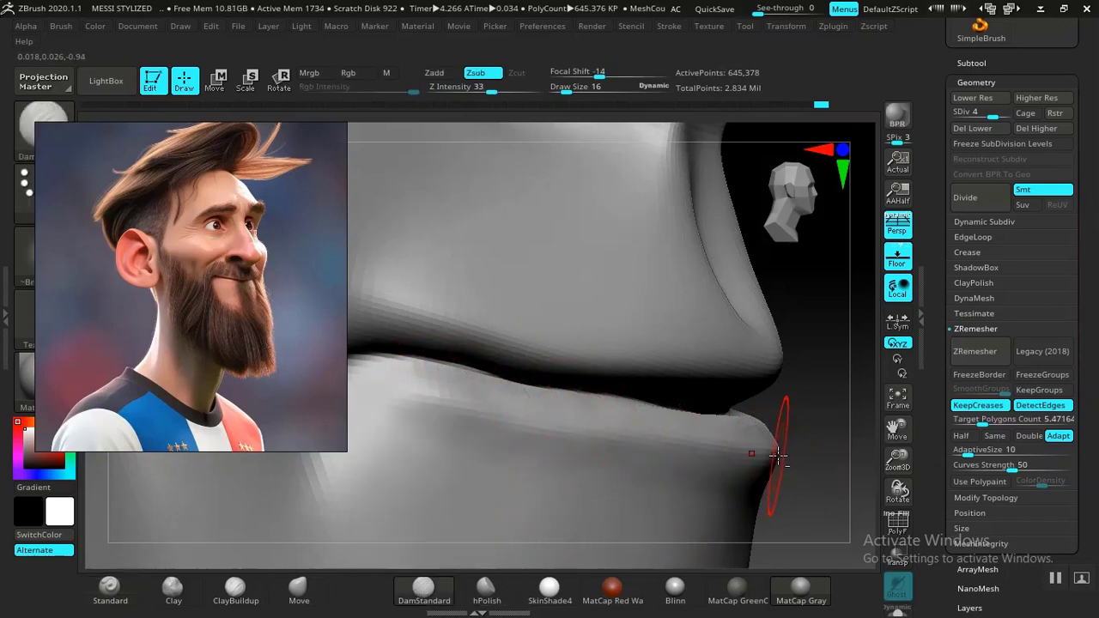
drag(482, 419, 369, 394)
mouse_move(792, 481)
alt+mouse_down()
mouse_move(733, 432)
mouse_move(820, 438)
mouse_move(523, 461)
mouse_move(378, 440)
alt+mouse_up()
drag(407, 465, 424, 452)
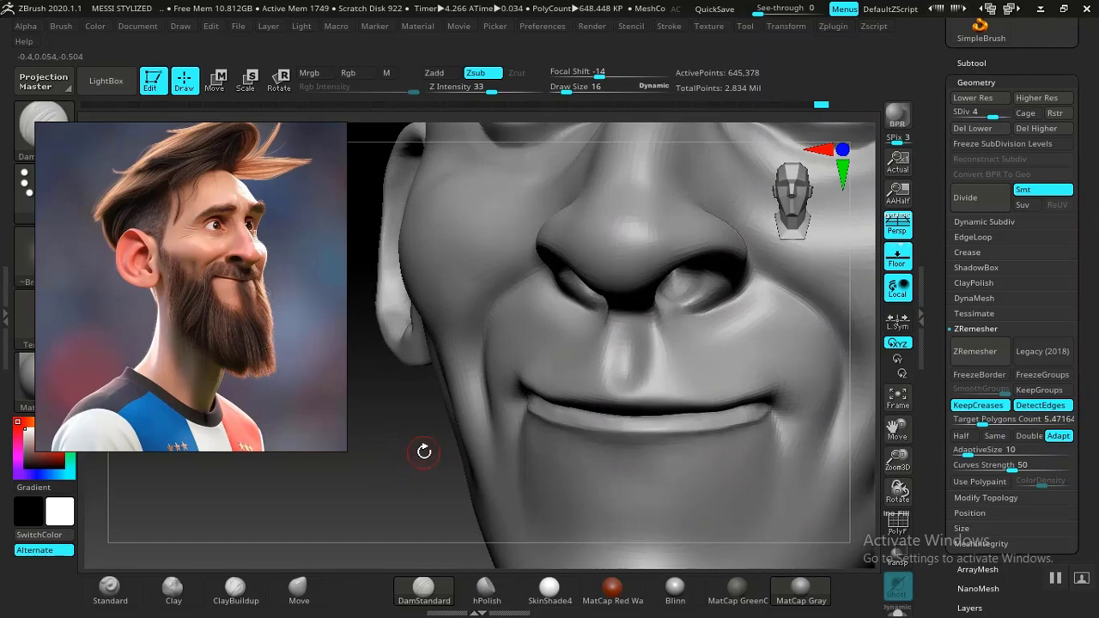
Step: Refine the area between nose and mouth, carving beneath the nostril with the DamStandard brush at draw size 32
drag(380, 481, 513, 484)
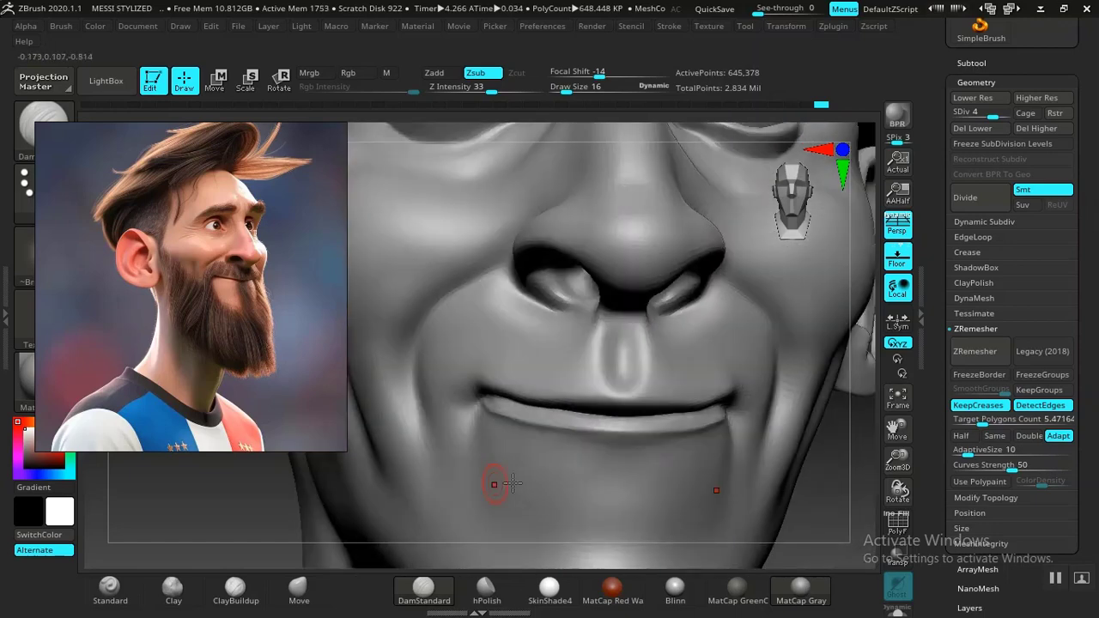
key(shift)
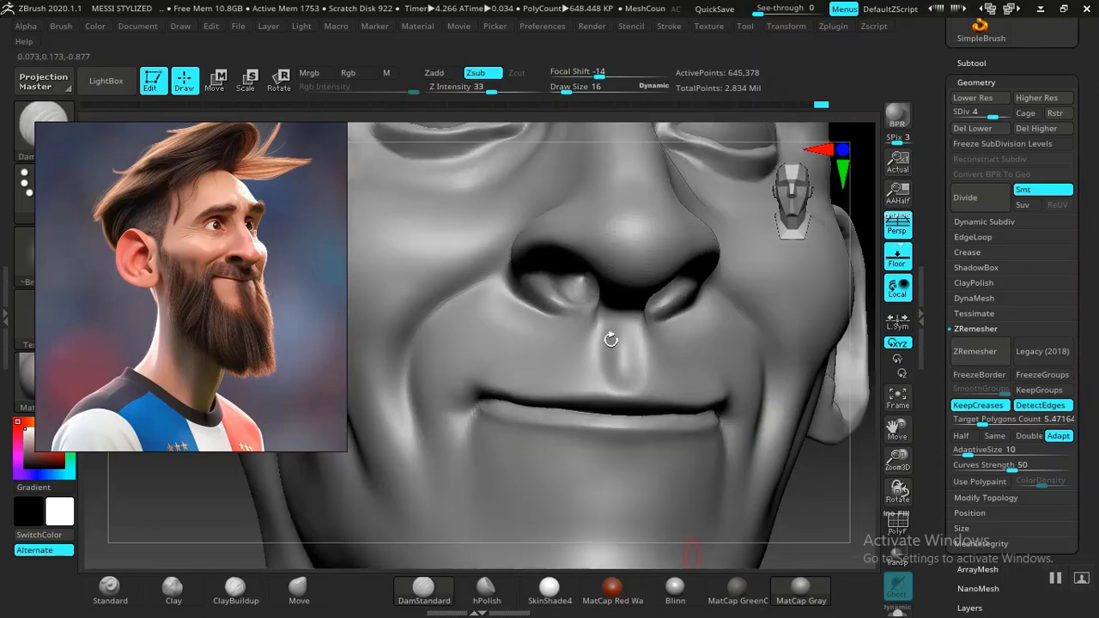
drag(804, 490, 670, 365)
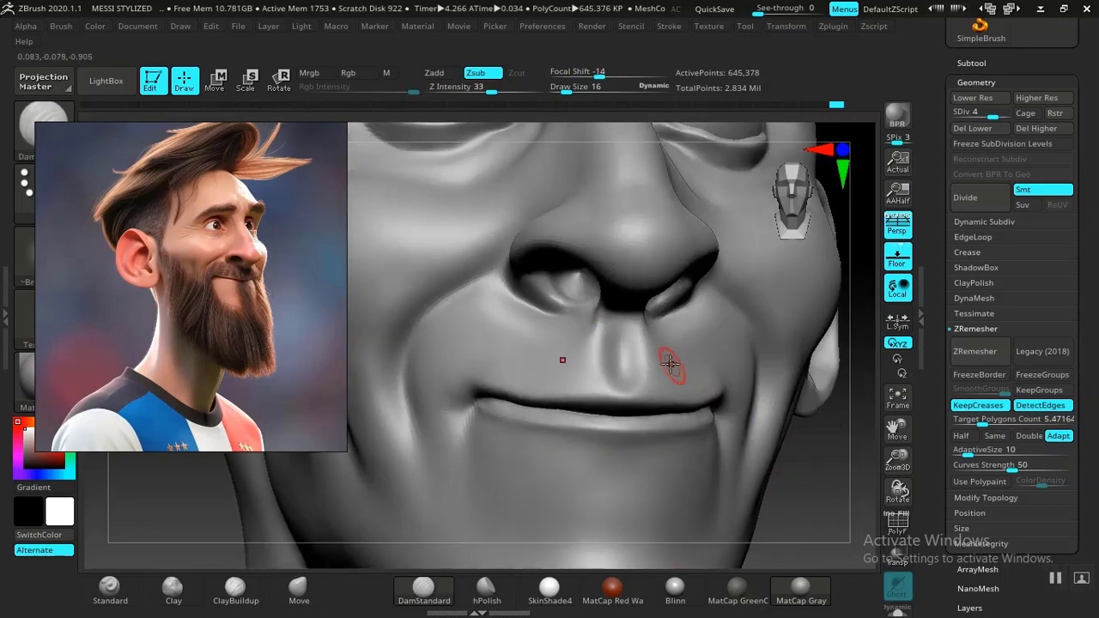
key(])
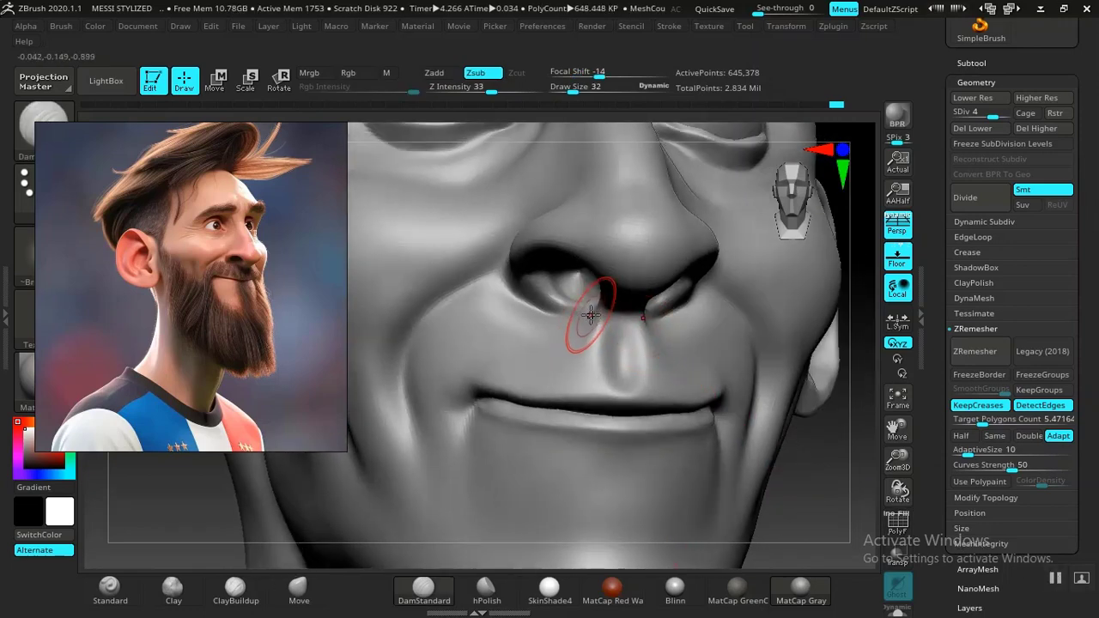
drag(589, 318, 515, 288)
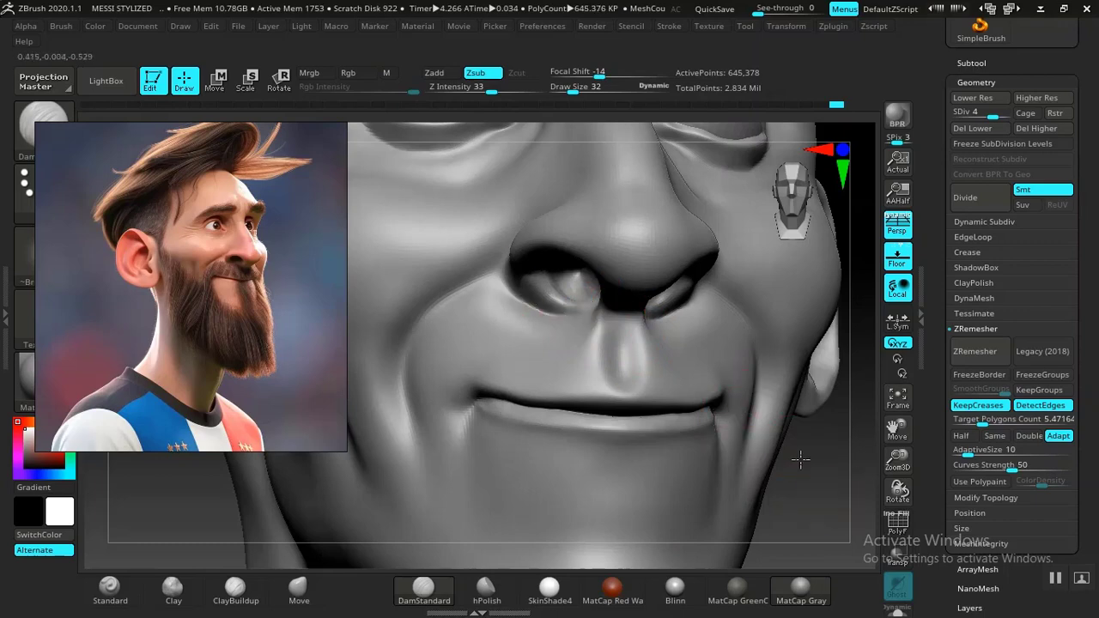
Step: Refine the eye's inner corner with the DamStandard brush and smooth the upper eyelid fold
key(f)
mouse_move(692, 351)
mouse_down()
mouse_move(736, 388)
mouse_move(738, 349)
mouse_move(769, 416)
mouse_move(798, 405)
mouse_move(781, 387)
mouse_move(804, 456)
mouse_move(810, 314)
mouse_move(804, 392)
mouse_move(807, 366)
mouse_move(792, 355)
mouse_move(824, 468)
mouse_up()
alt+drag(797, 296, 831, 439)
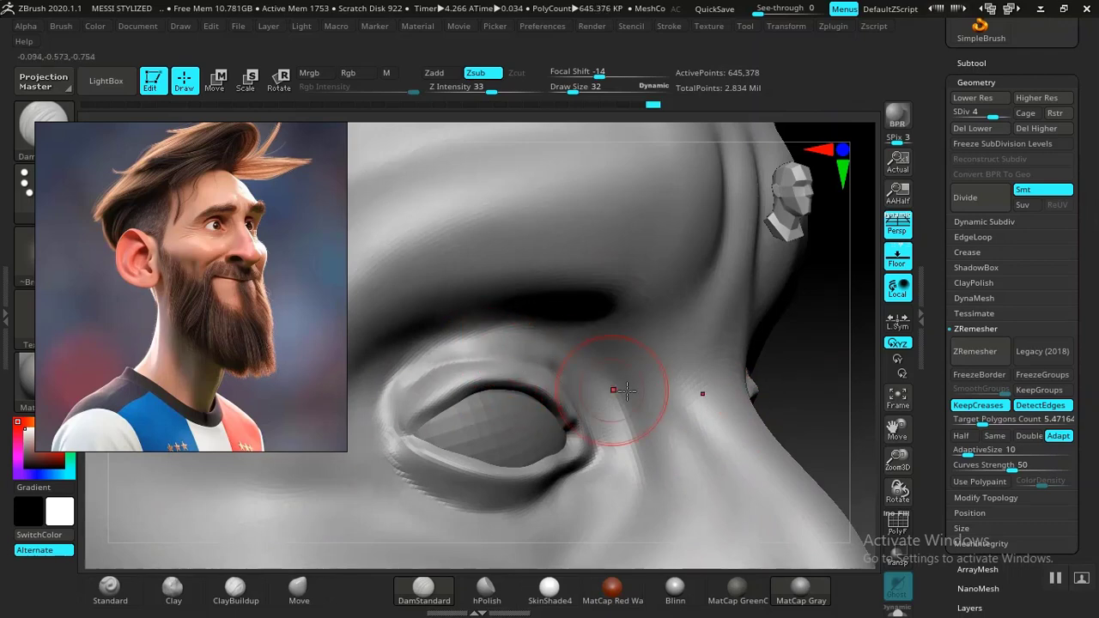
mouse_move(805, 375)
mouse_down()
mouse_move(761, 407)
mouse_move(601, 416)
mouse_up()
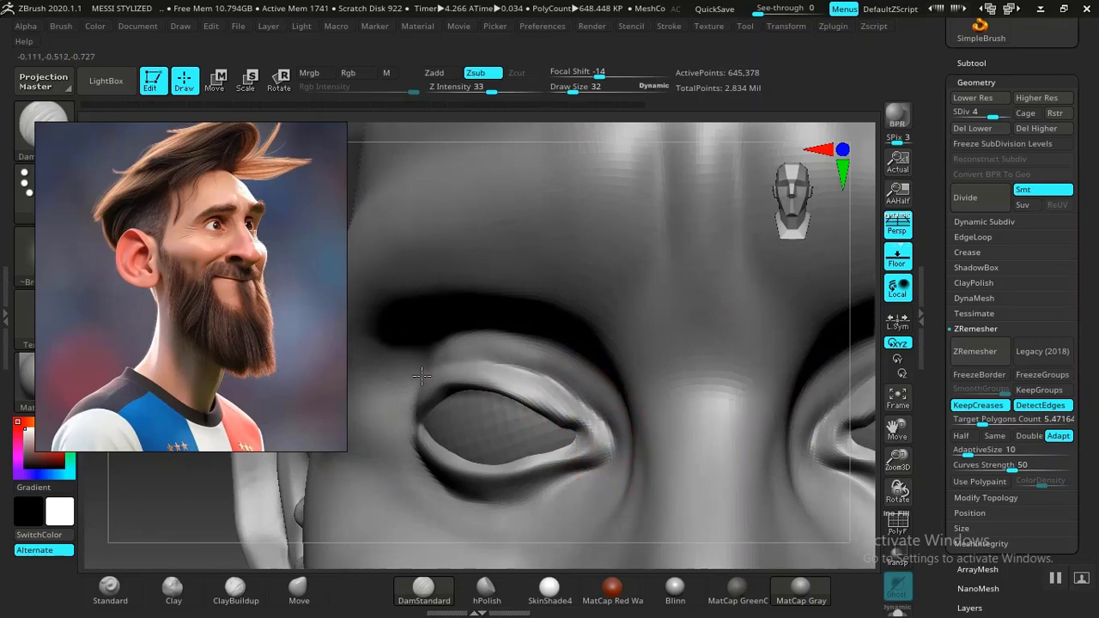
drag(415, 386, 577, 385)
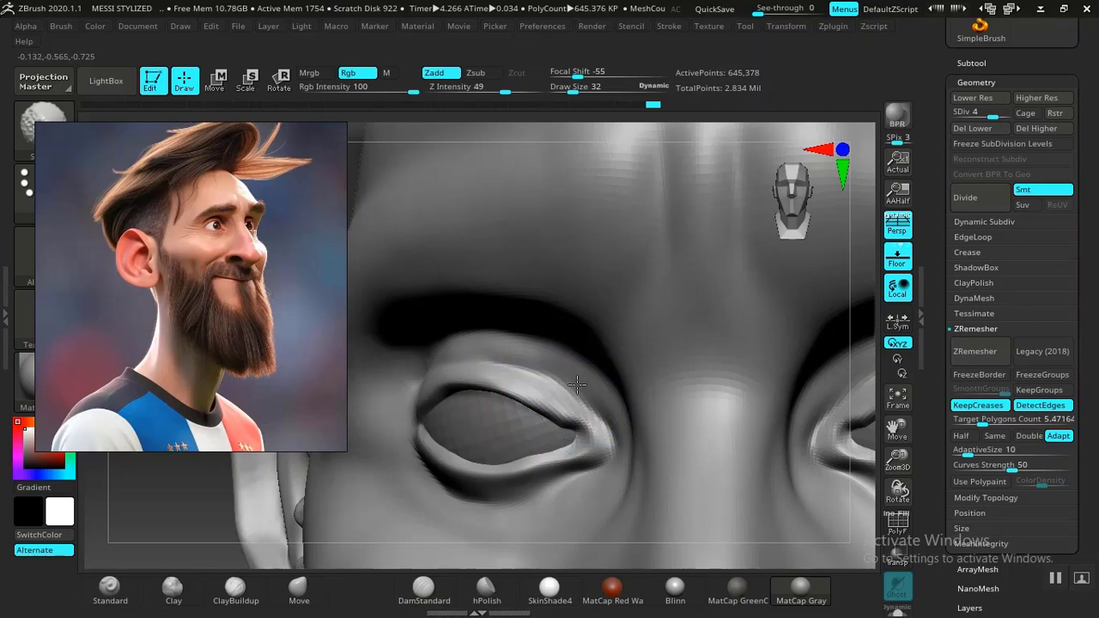
mouse_move(427, 359)
right_down()
mouse_move(677, 380)
mouse_move(781, 340)
mouse_move(795, 387)
mouse_move(816, 394)
mouse_move(842, 353)
mouse_move(667, 375)
right_up()
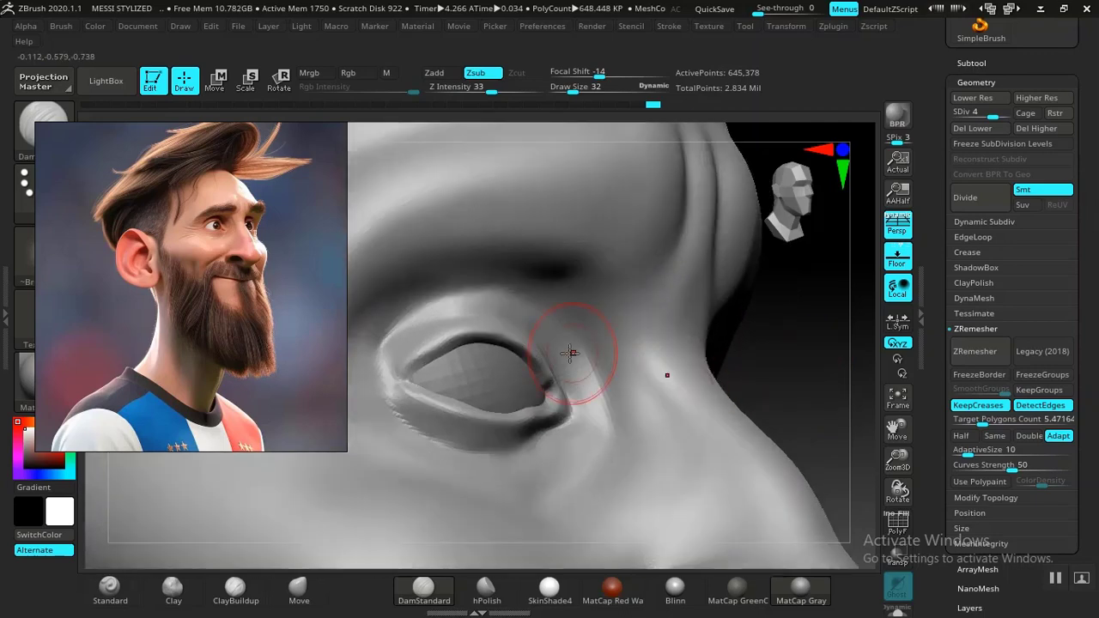
Step: Smooth the inner eye corner area at subdivision level 1, and step the mesh back up to level 3
key(shift)
key(shift+d)
key(shift+d)
key(shift+d)
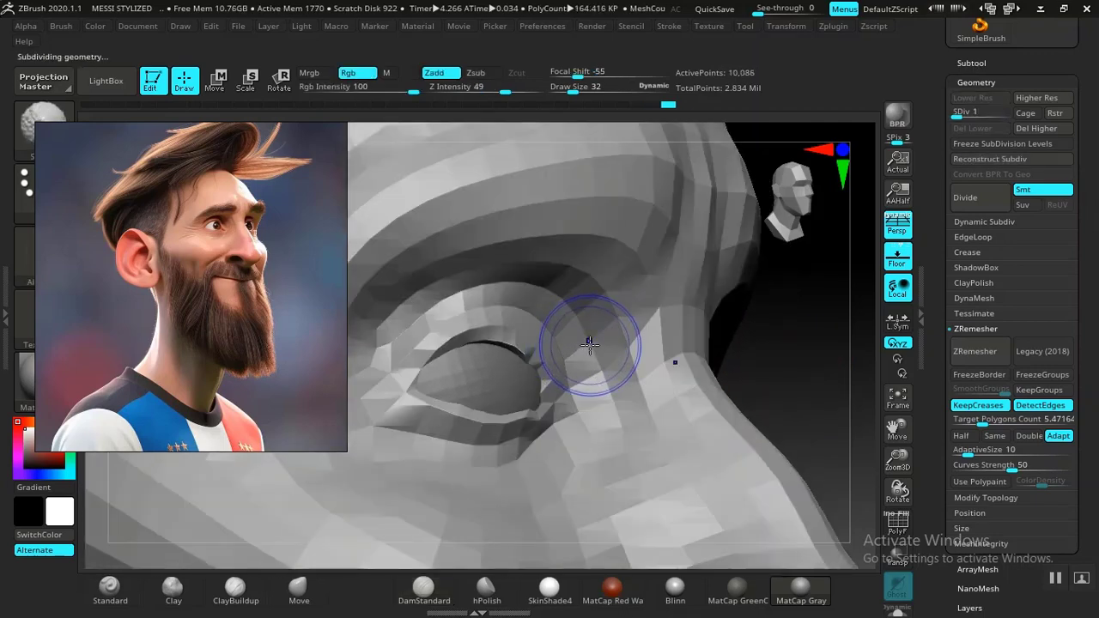
key(d)
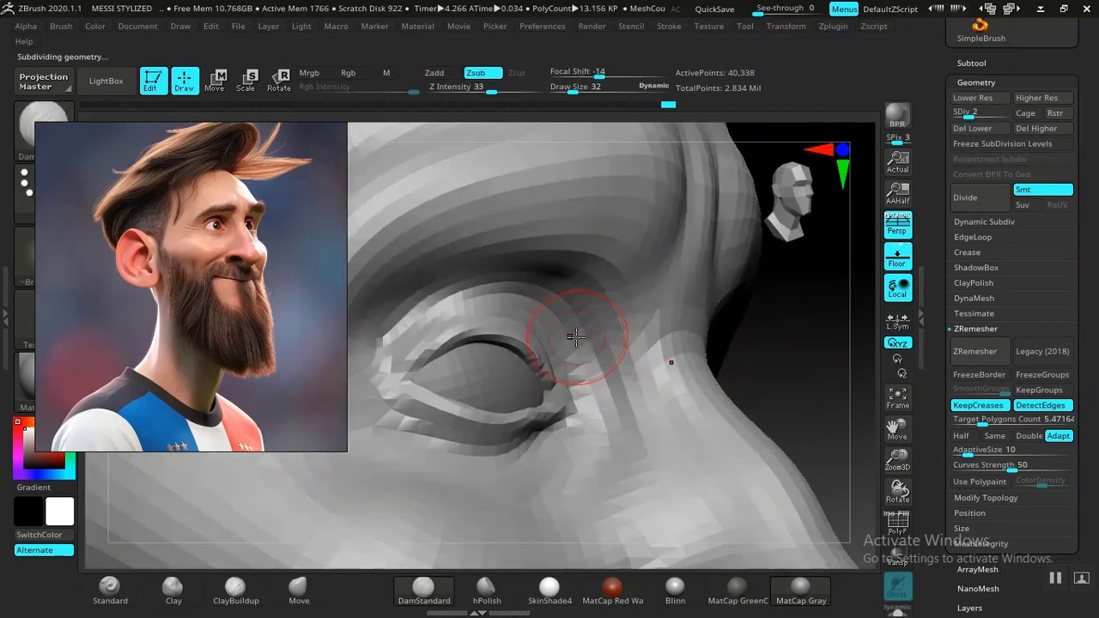
key(d)
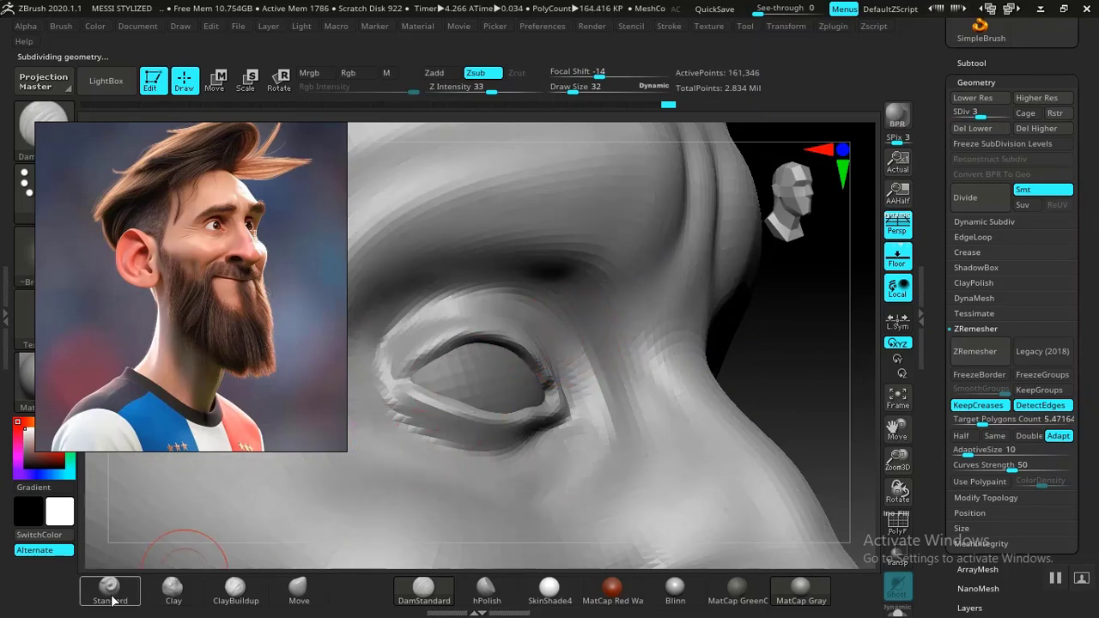
Step: Build up the upper eyelid toward its outer end with the Standard brush
click(109, 587)
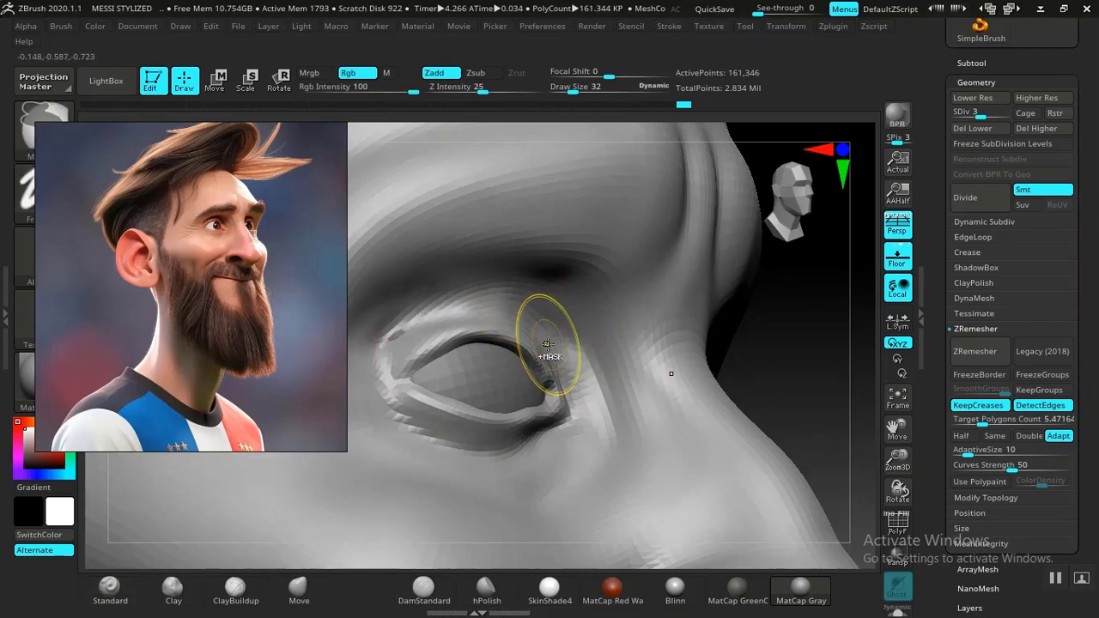
key(ctrl+z)
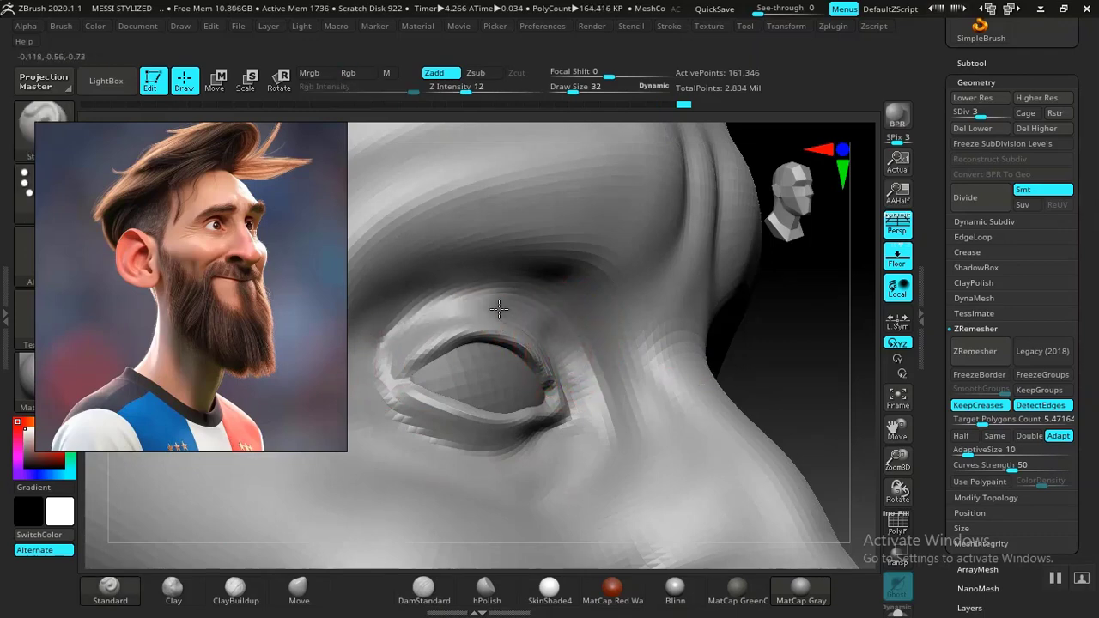
mouse_move(499, 308)
mouse_down()
mouse_move(436, 312)
mouse_move(386, 342)
mouse_move(404, 343)
mouse_move(412, 328)
mouse_up()
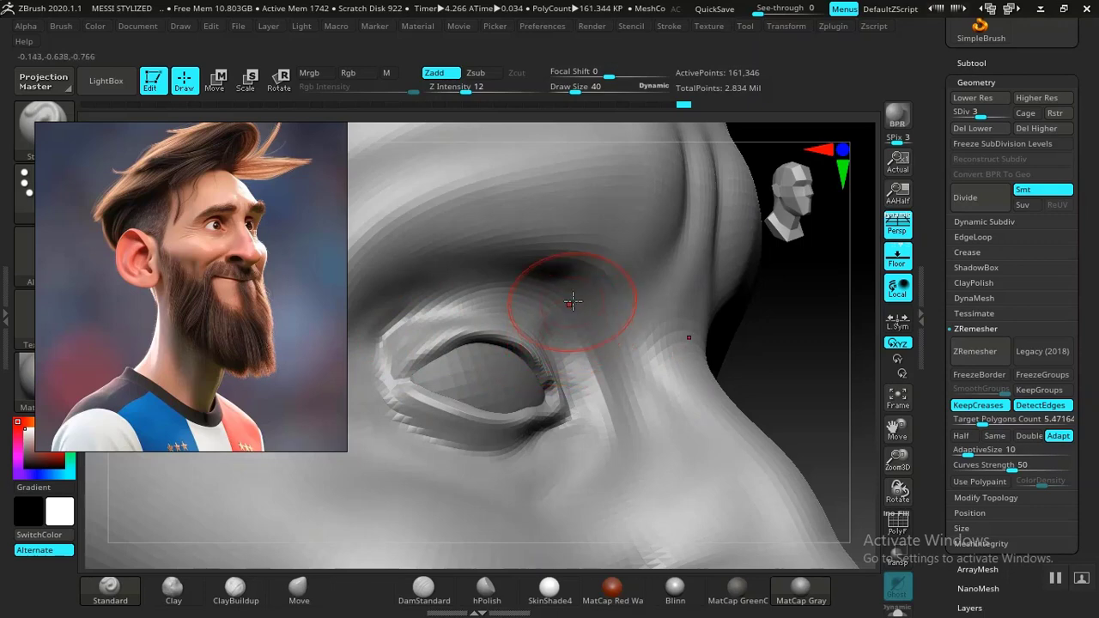
mouse_move(569, 296)
mouse_down()
mouse_move(533, 274)
mouse_move(408, 273)
mouse_up()
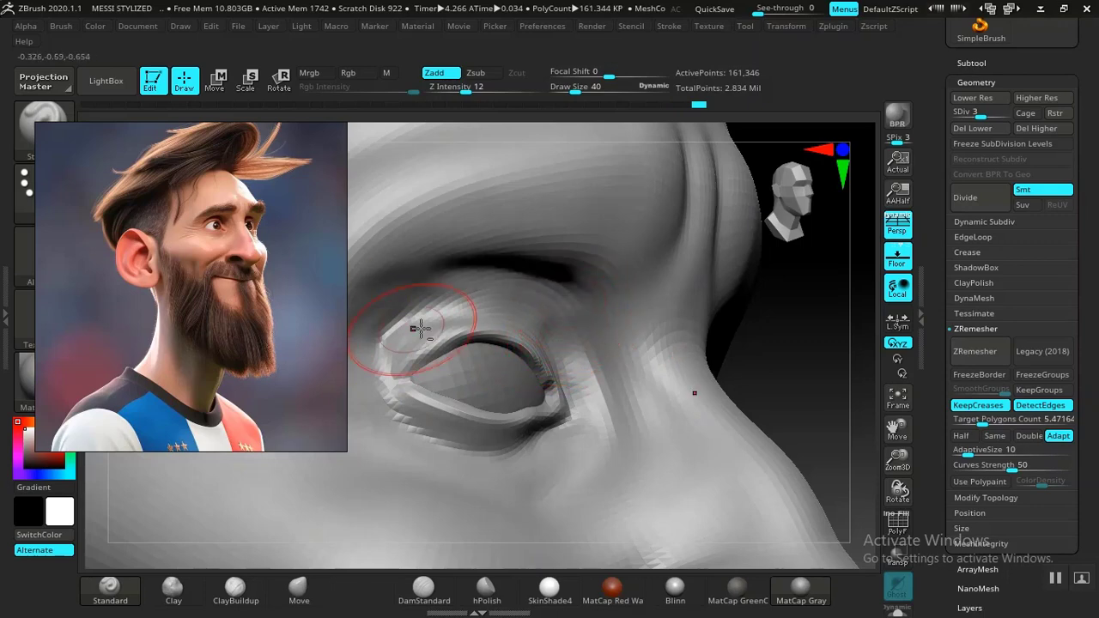
key(ctrl+z)
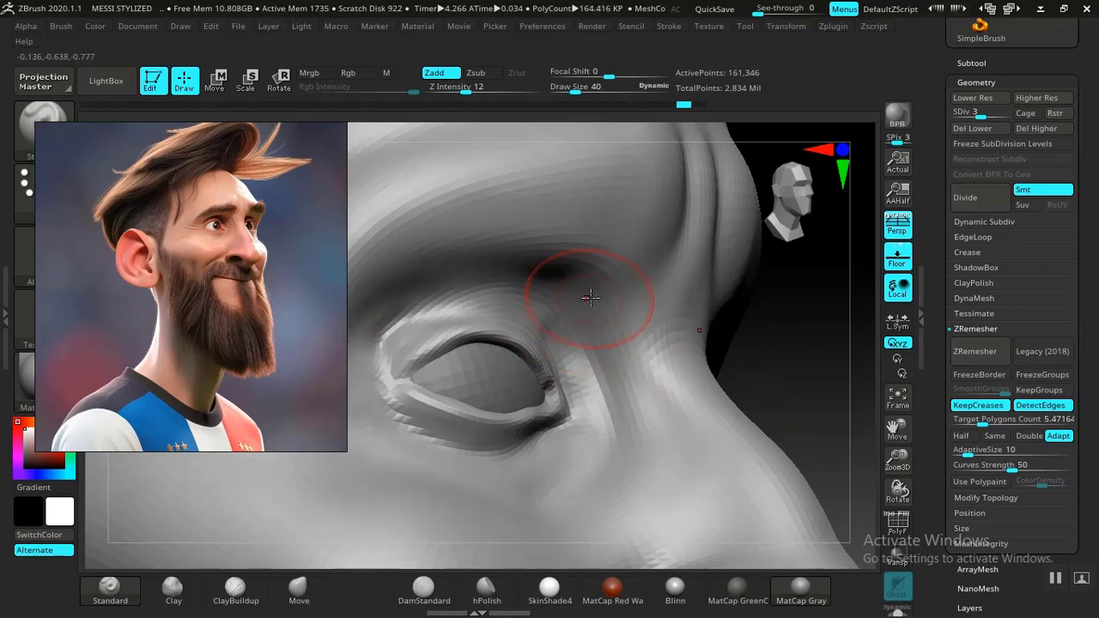
Step: Add volume to the brow fold above the upper eyelid with the Clay brush at draw size 40, and smooth it
click(173, 589)
mouse_move(581, 292)
mouse_down()
mouse_move(523, 265)
mouse_move(437, 265)
mouse_move(372, 307)
mouse_up()
mouse_move(478, 262)
mouse_down()
mouse_move(572, 299)
mouse_move(584, 319)
mouse_up()
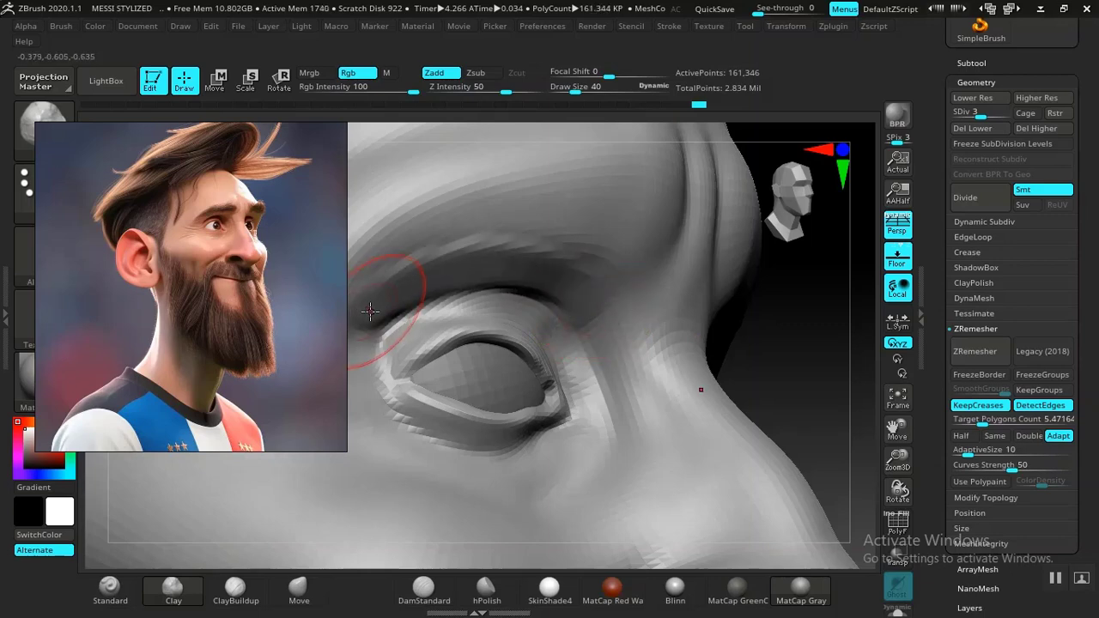
mouse_move(392, 287)
mouse_down()
mouse_move(592, 301)
mouse_move(588, 286)
mouse_move(475, 252)
mouse_up()
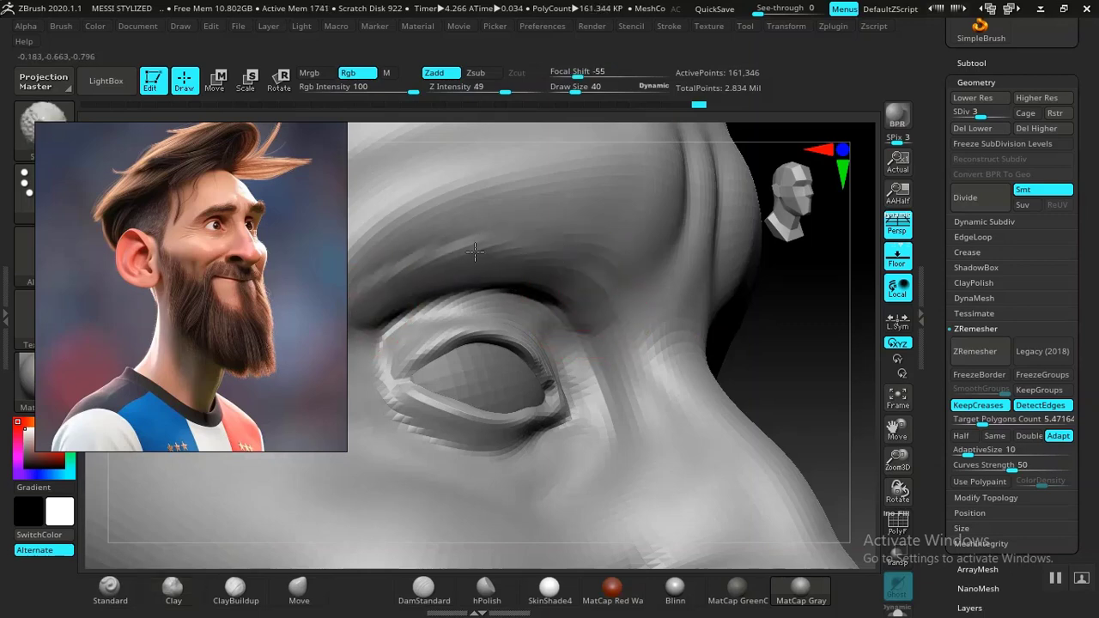
Step: Smooth the inner end of the brow fold beside the nose bridge, and switch to the DamStandard brush
mouse_move(609, 288)
shift+mouse_down()
mouse_move(507, 320)
mouse_move(533, 307)
mouse_move(601, 317)
shift+mouse_up()
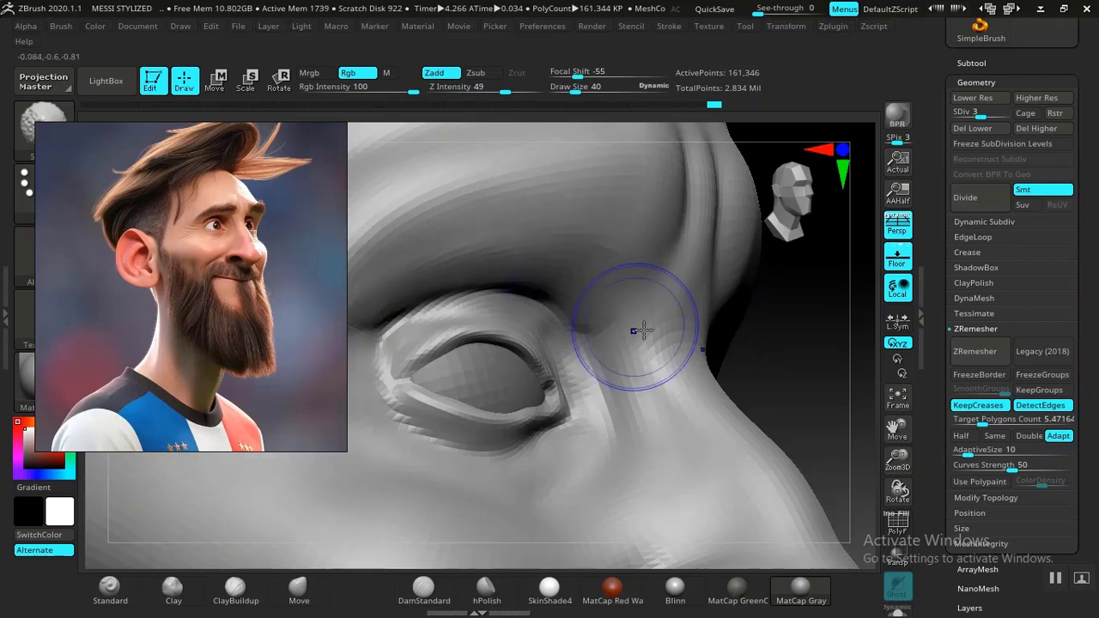
click(423, 587)
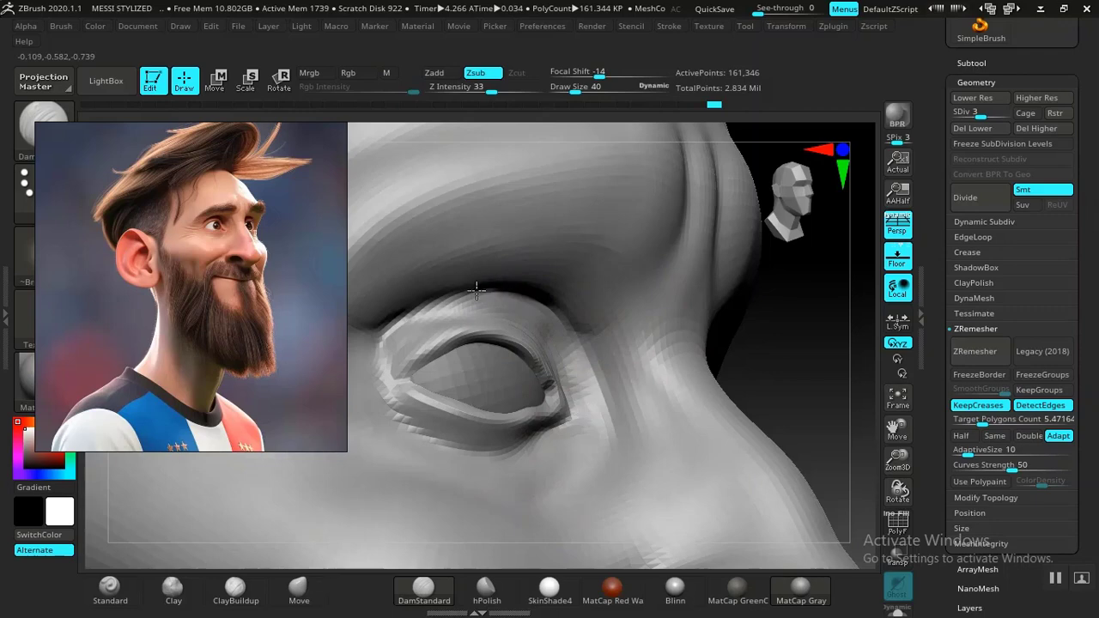
key(f)
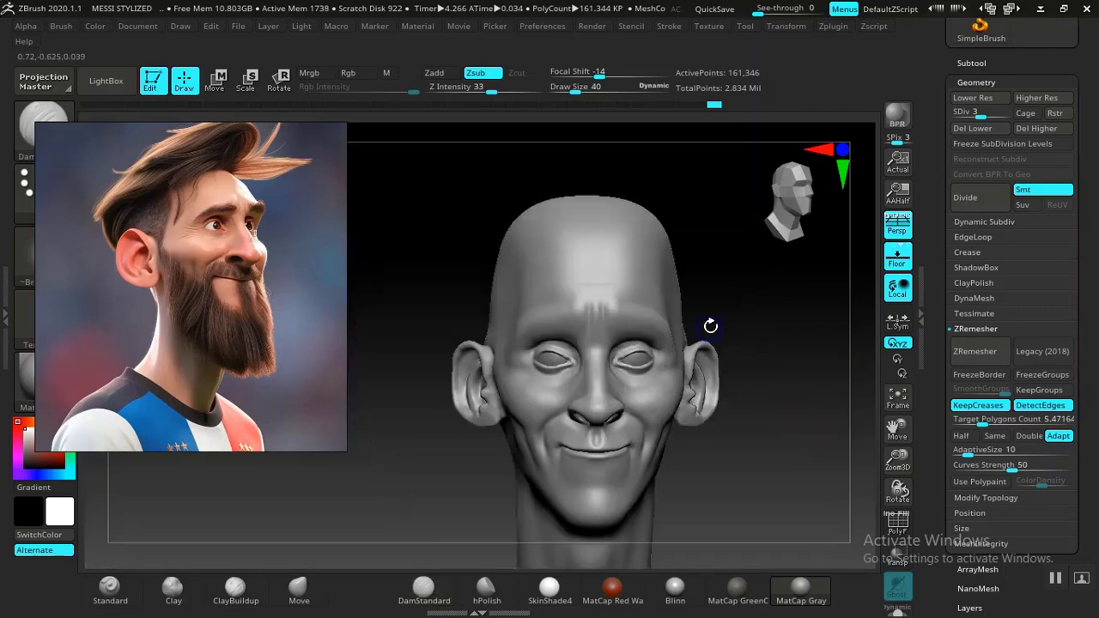
alt+drag(768, 352, 833, 318)
mouse_move(731, 338)
alt+mouse_down()
mouse_move(790, 375)
mouse_move(797, 340)
mouse_move(814, 428)
alt+mouse_up()
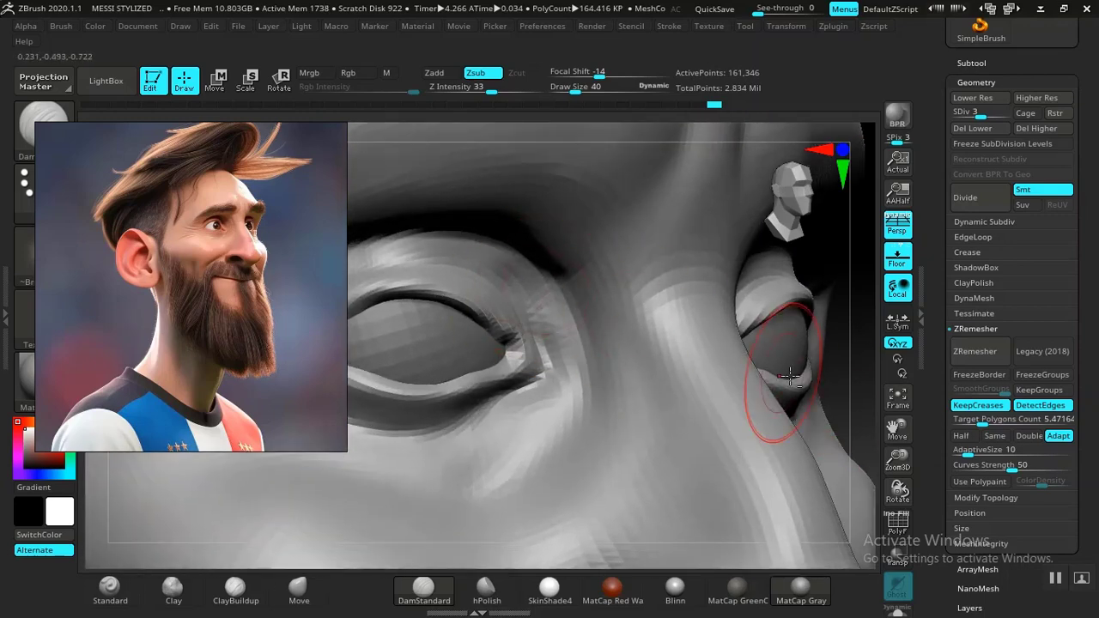
alt+drag(828, 366, 845, 335)
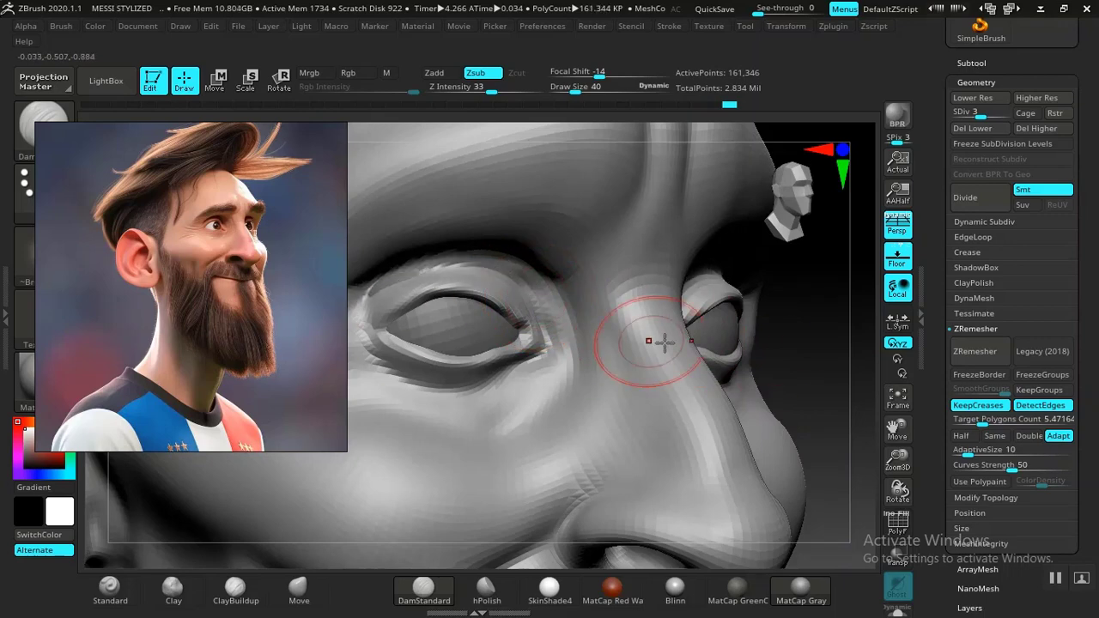
mouse_move(816, 356)
mouse_down()
mouse_move(836, 368)
mouse_move(748, 326)
mouse_move(793, 346)
mouse_move(769, 343)
mouse_up()
Step: Nudge the eyeball slightly along its Z axis inside the eyelids, undoing the extra vertical move
alt+click(523, 333)
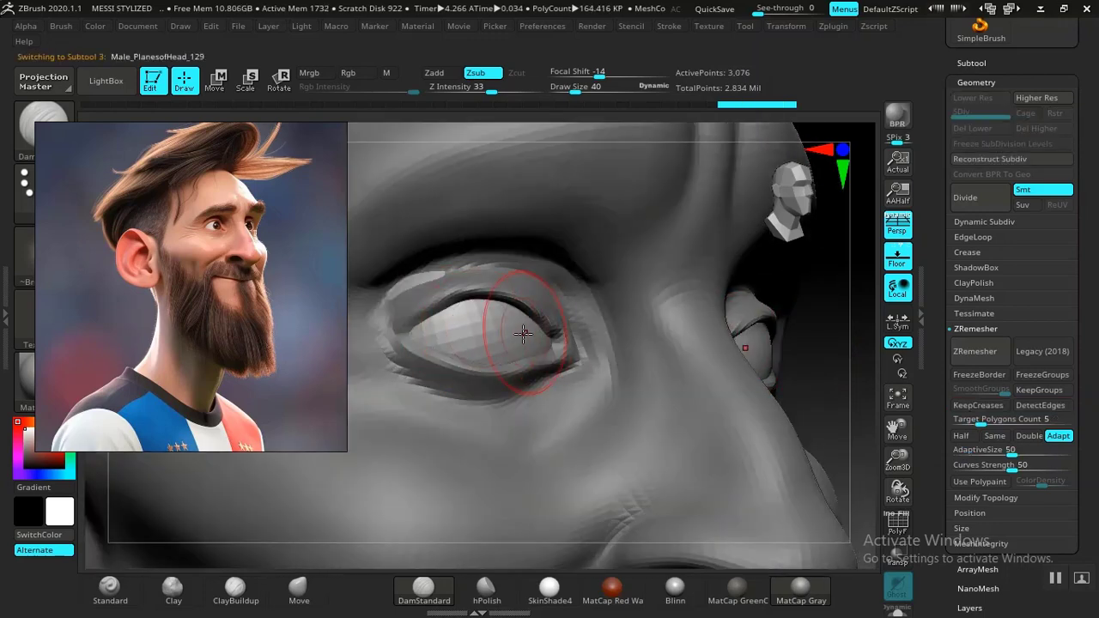
key(w)
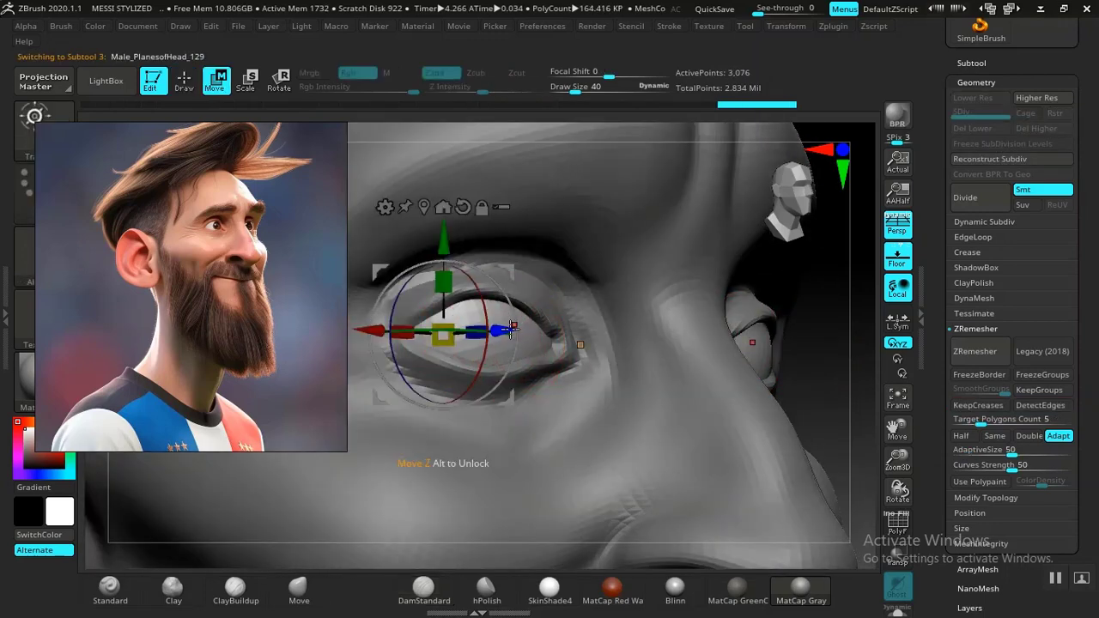
drag(501, 332, 512, 327)
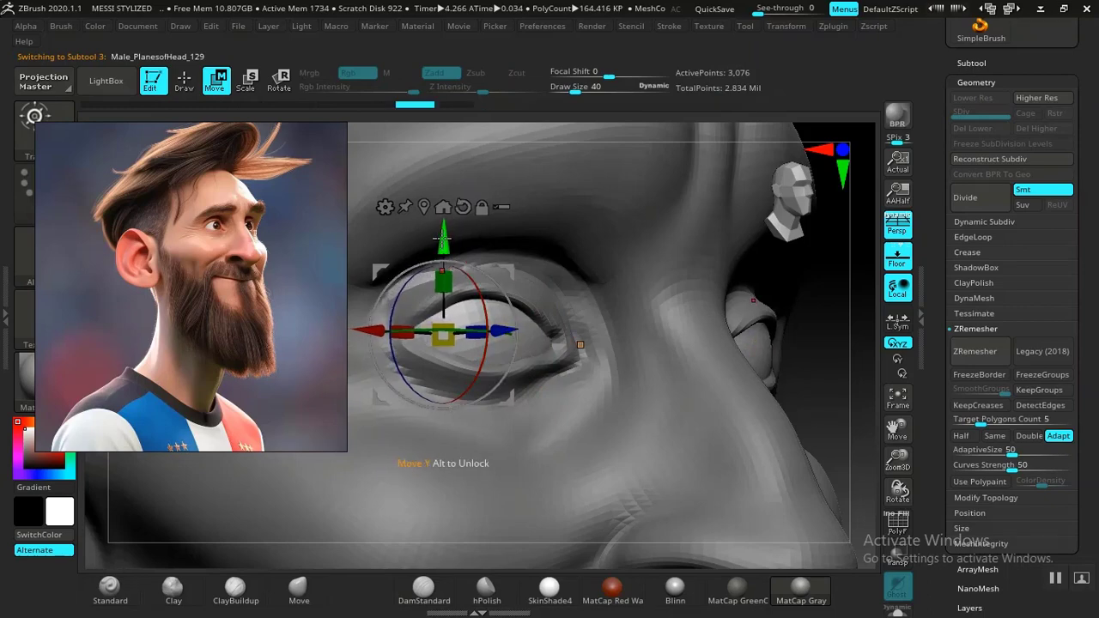
drag(443, 238, 465, 248)
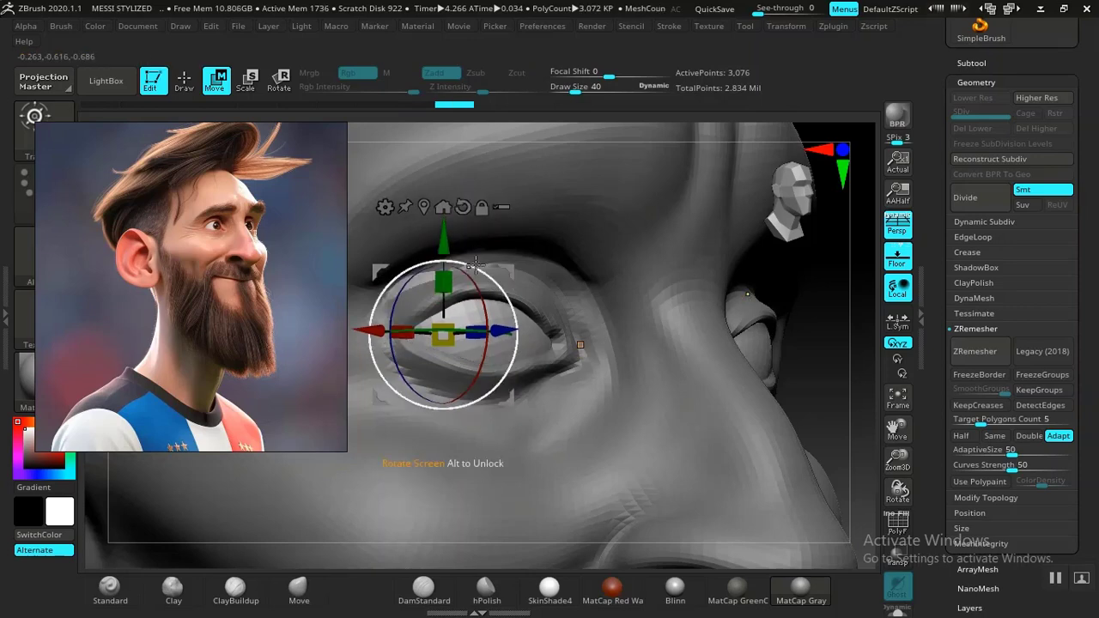
mouse_move(443, 343)
mouse_down()
mouse_move(464, 339)
mouse_move(450, 340)
mouse_up()
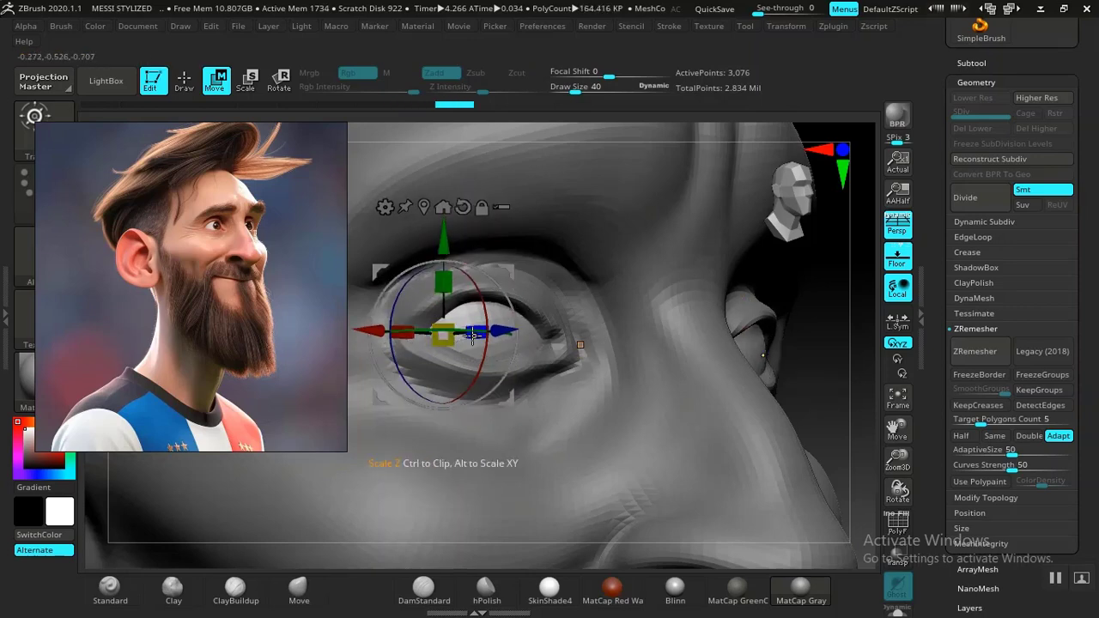
key(ctrl+z)
key(q)
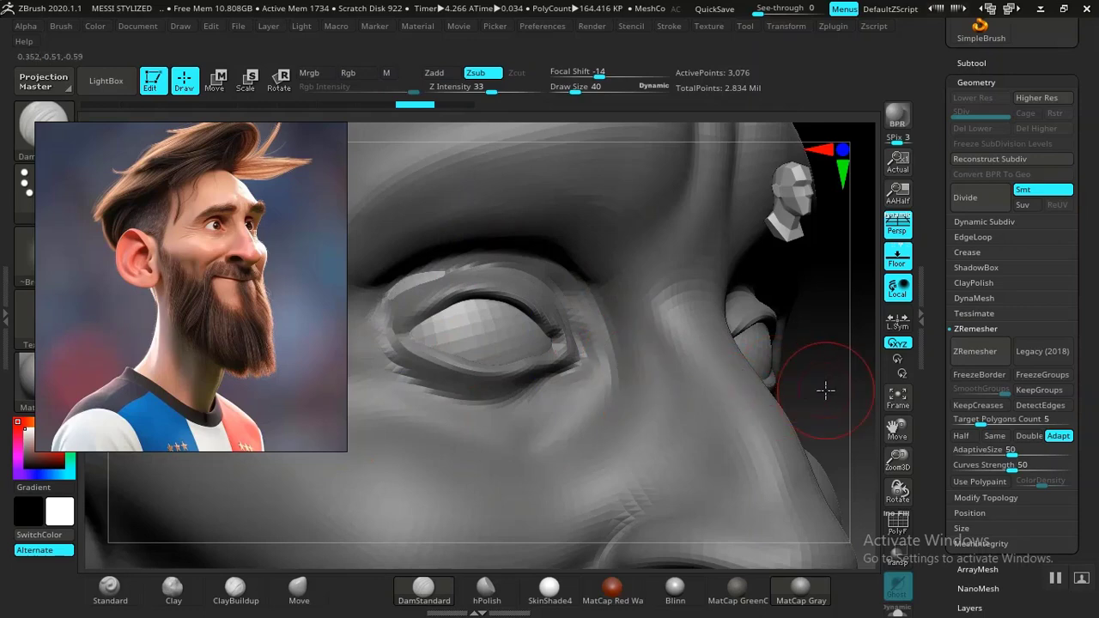
Step: Select the head mesh and isolate it in Solo mode so the eyeballs are hidden
mouse_move(824, 391)
mouse_down()
mouse_move(839, 398)
mouse_move(712, 275)
mouse_move(799, 353)
mouse_move(763, 353)
mouse_up()
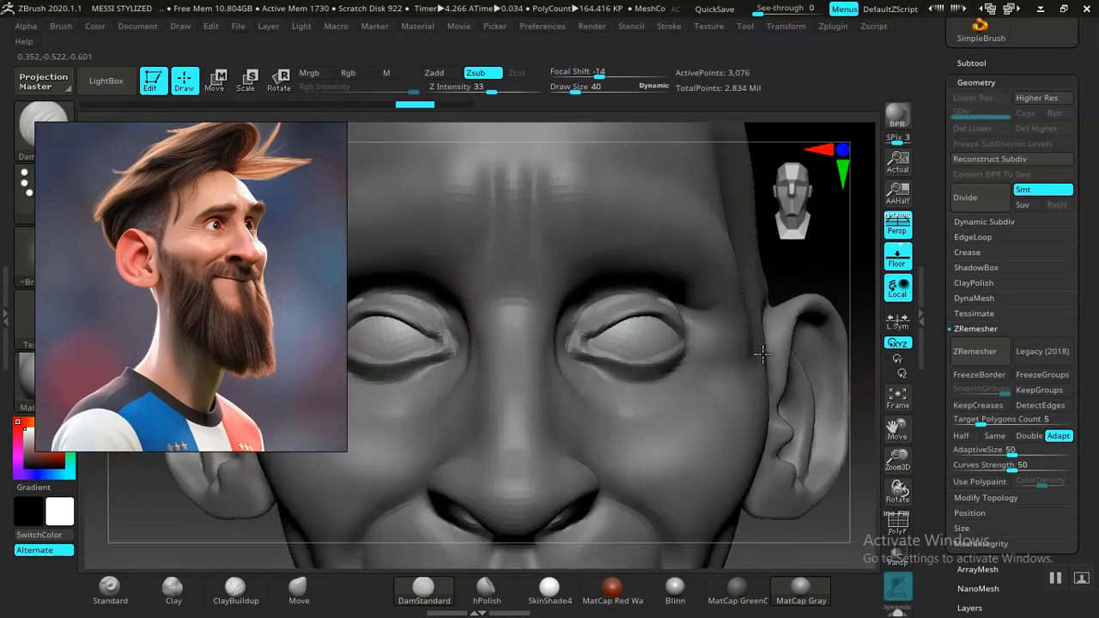
alt+drag(791, 273, 915, 289)
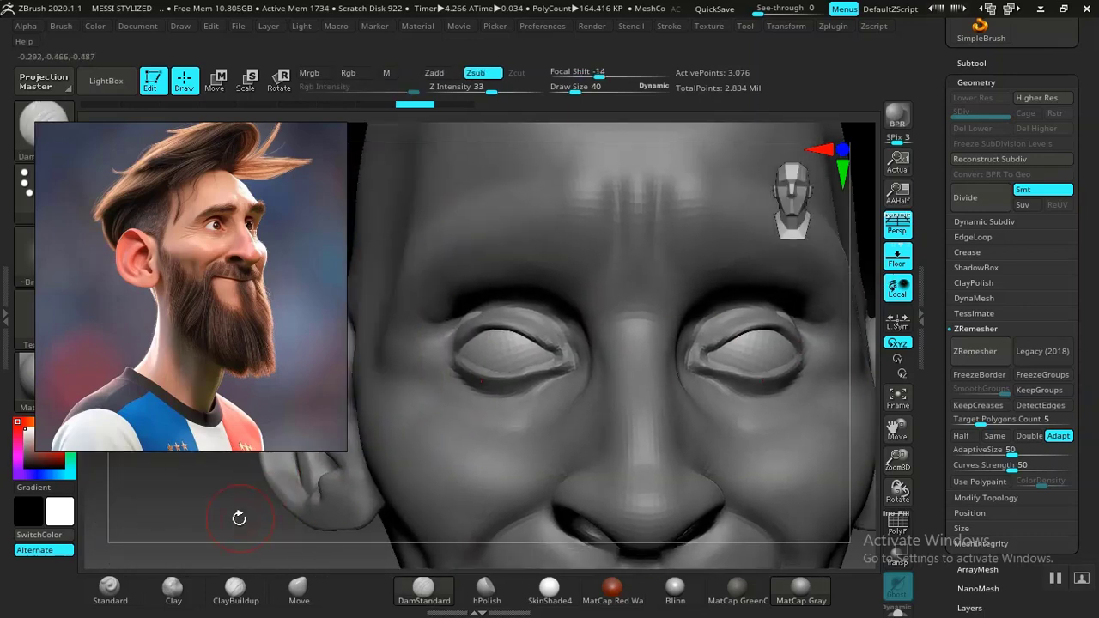
drag(240, 518, 383, 520)
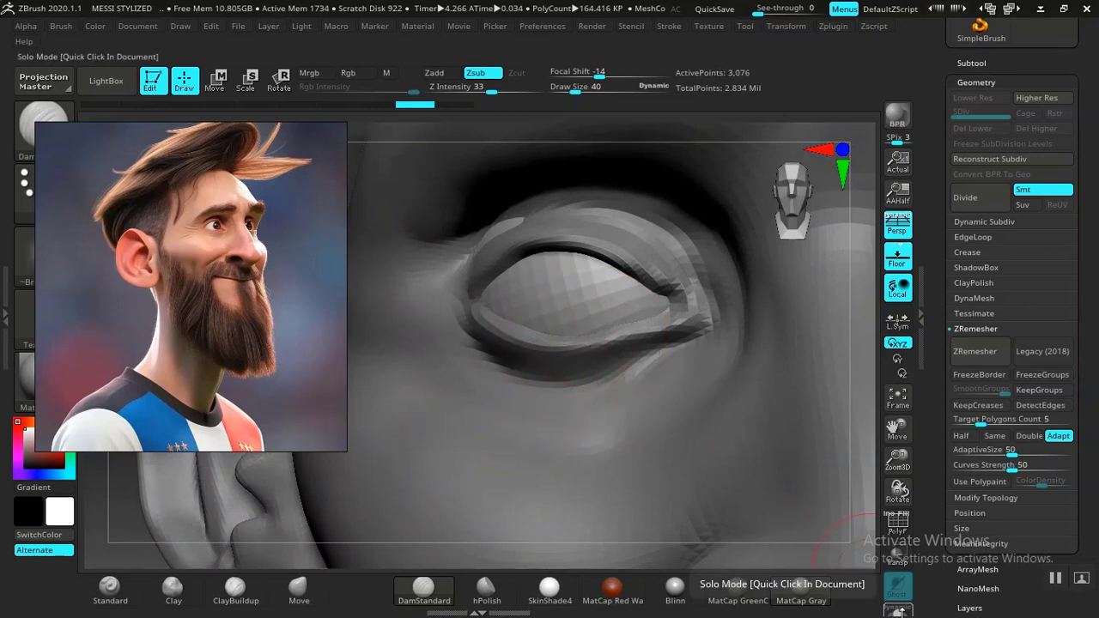
click(895, 610)
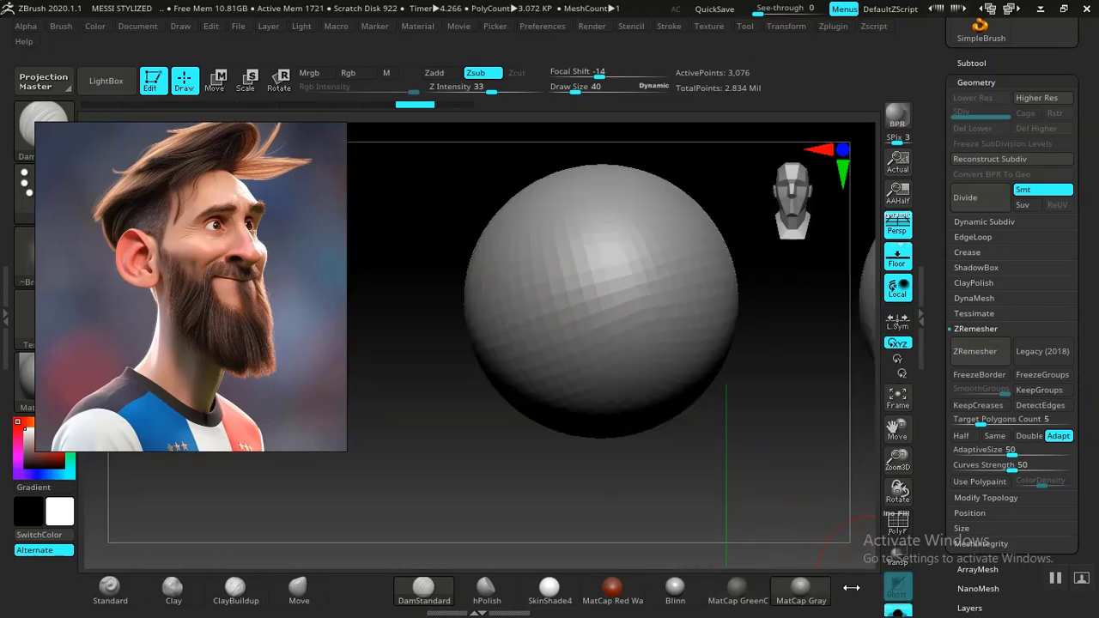
click(896, 612)
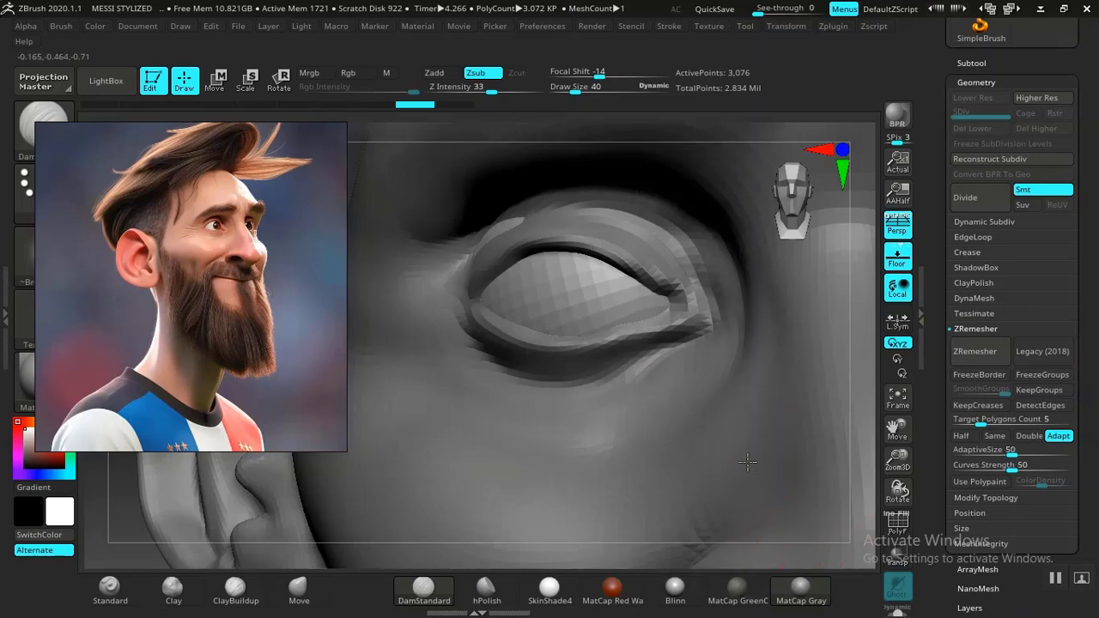
alt+click(735, 494)
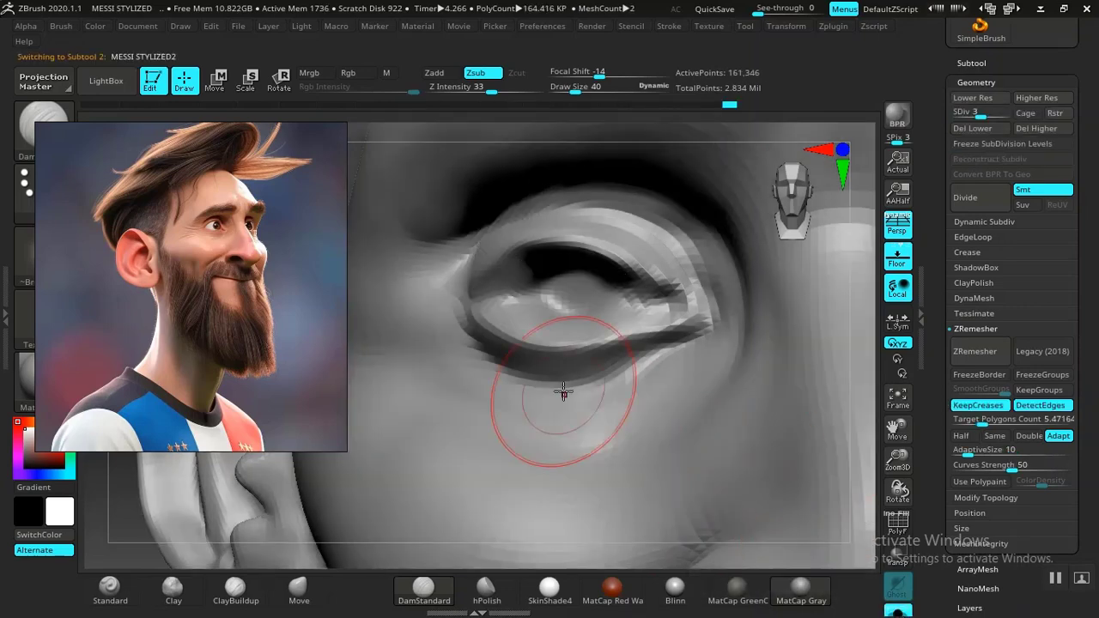
Step: Carve the socket surface just beneath the upper eyelid's inner edge with the DamStandard brush at draw size 20
mouse_move(99, 523)
mouse_down()
mouse_move(94, 536)
mouse_move(209, 552)
mouse_move(349, 530)
mouse_up()
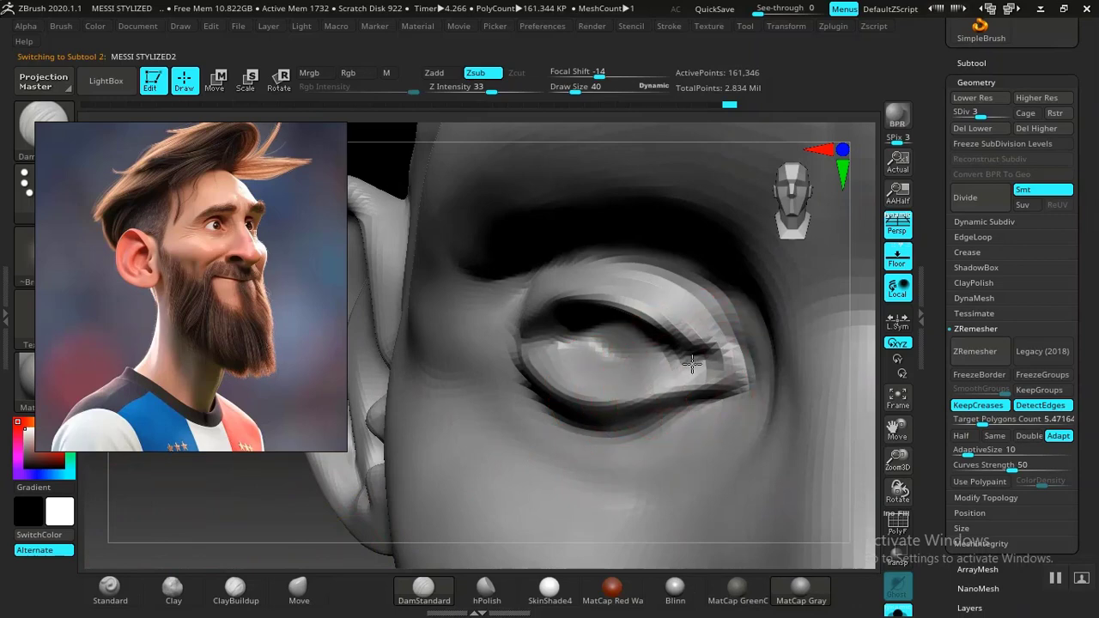
mouse_move(683, 367)
mouse_down()
mouse_move(611, 375)
mouse_move(566, 356)
mouse_up()
drag(185, 492, 256, 442)
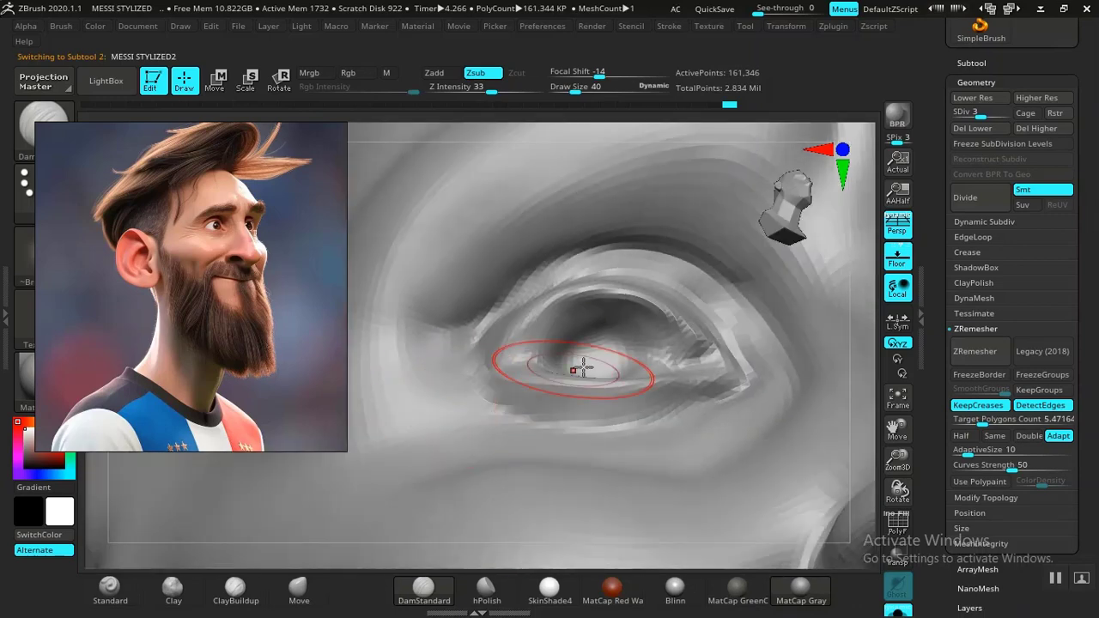
key(bracketleft)
key(bracketleft)
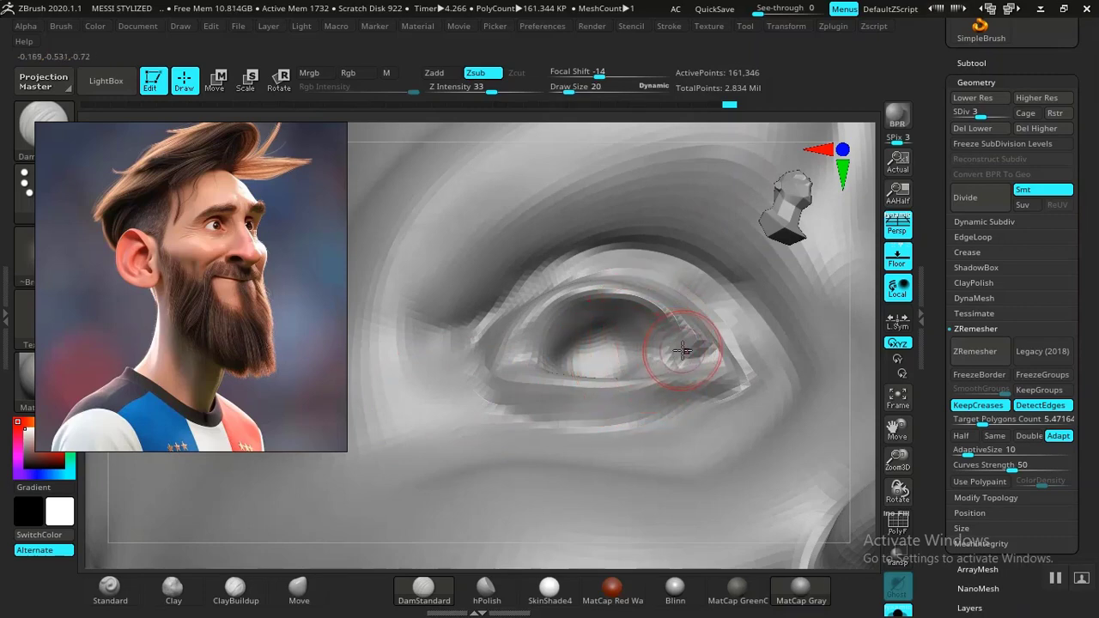
mouse_move(684, 351)
mouse_down()
mouse_move(642, 324)
mouse_move(595, 318)
mouse_up()
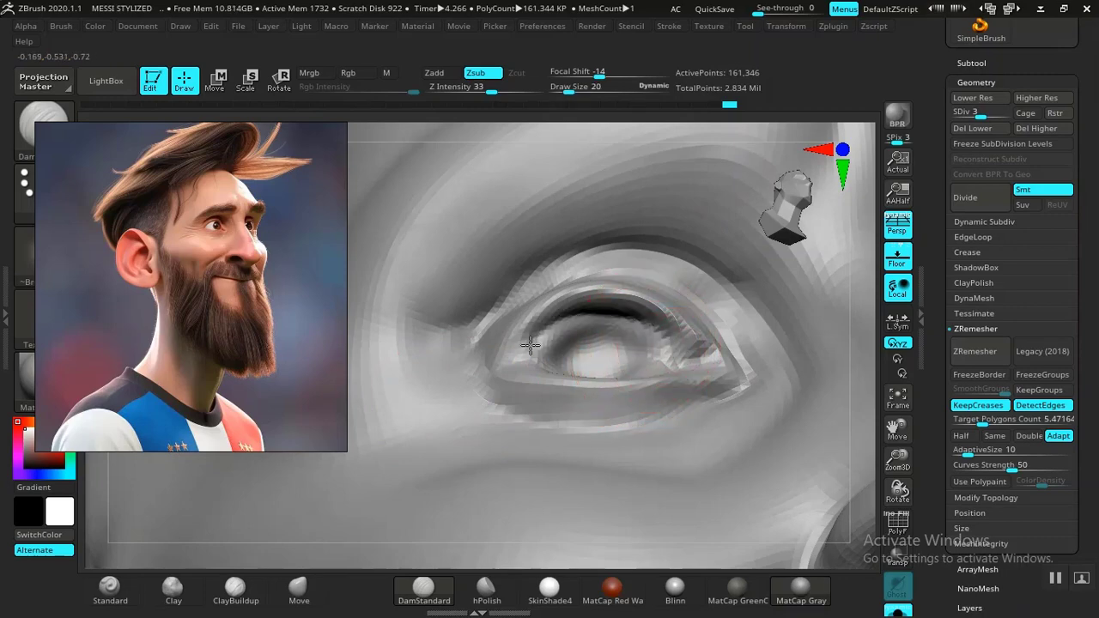
mouse_move(538, 343)
mouse_down()
mouse_move(586, 319)
mouse_move(679, 358)
mouse_up()
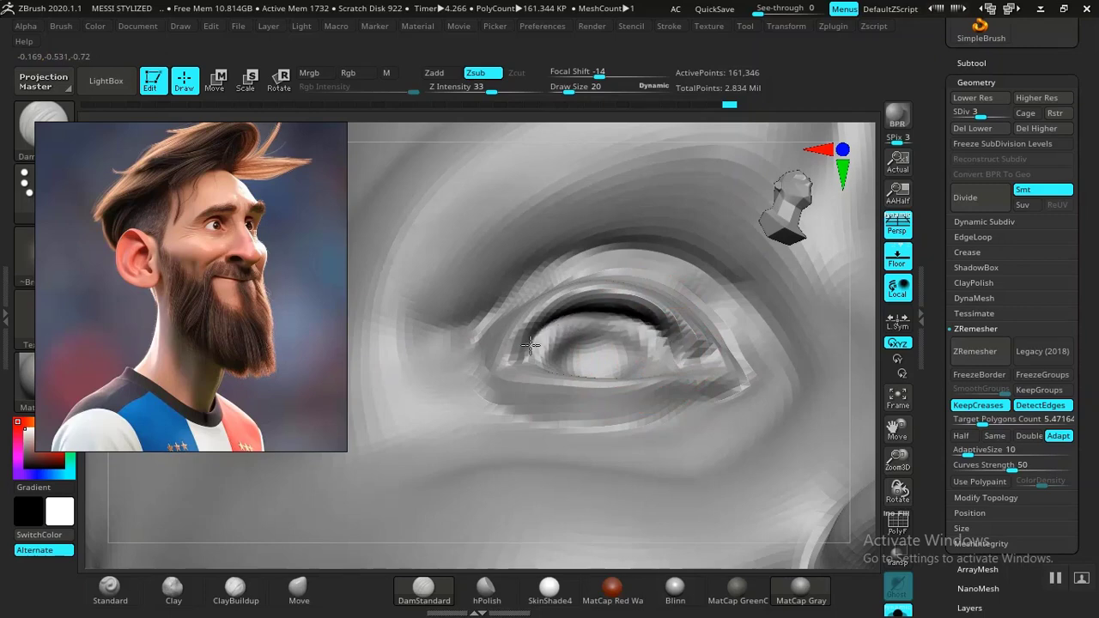
drag(899, 490, 790, 467)
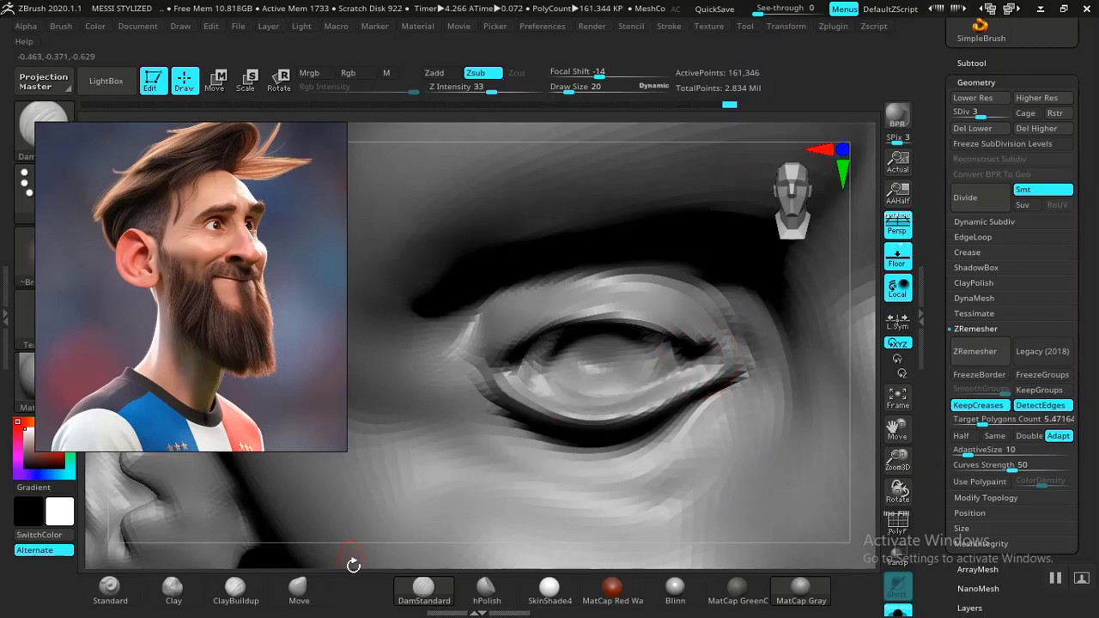
Step: Fill the uneven surface inside the eye opening with the Clay brush and smooth it, then show the eyeballs again
click(171, 587)
key(ctrl)
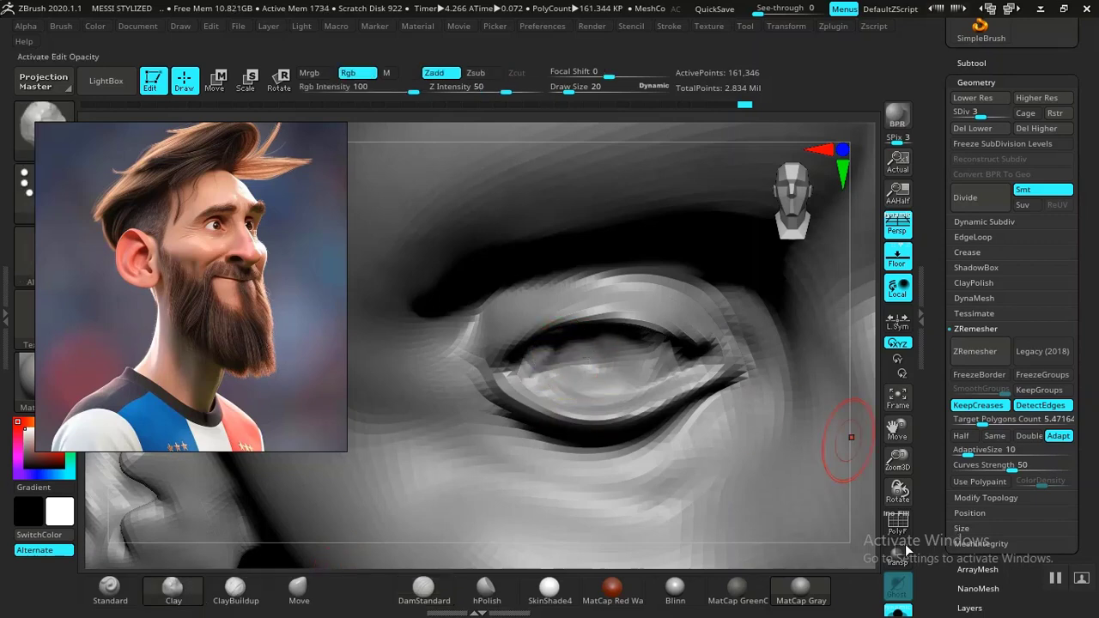
mouse_move(898, 491)
mouse_down()
mouse_move(886, 483)
mouse_move(896, 474)
mouse_up()
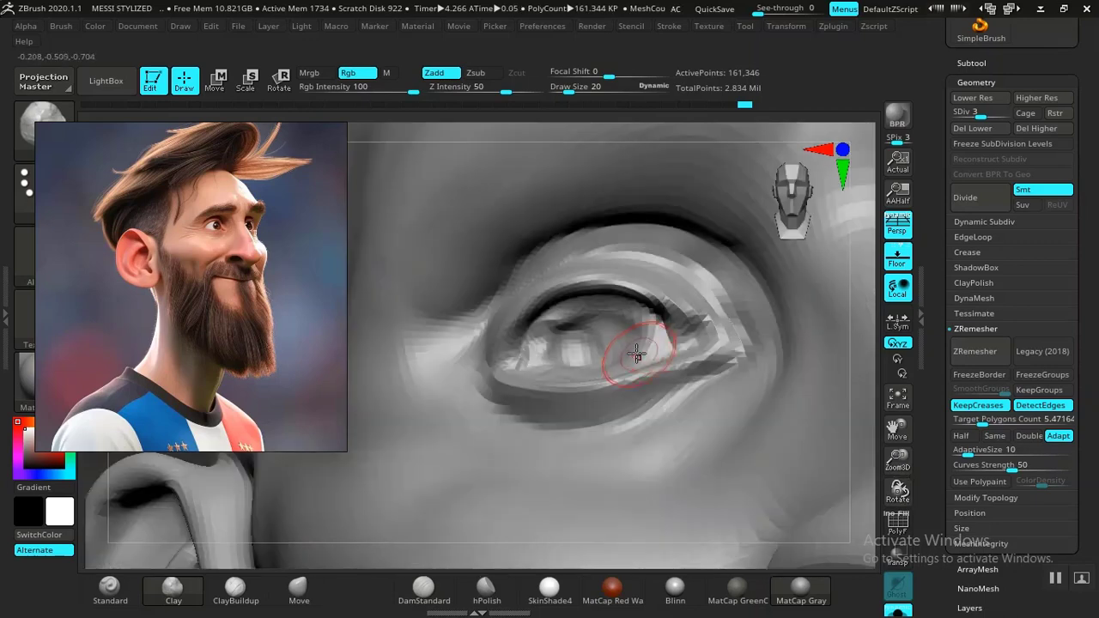
mouse_move(647, 336)
mouse_down()
mouse_move(558, 323)
mouse_move(536, 345)
mouse_move(589, 363)
mouse_move(557, 354)
mouse_up()
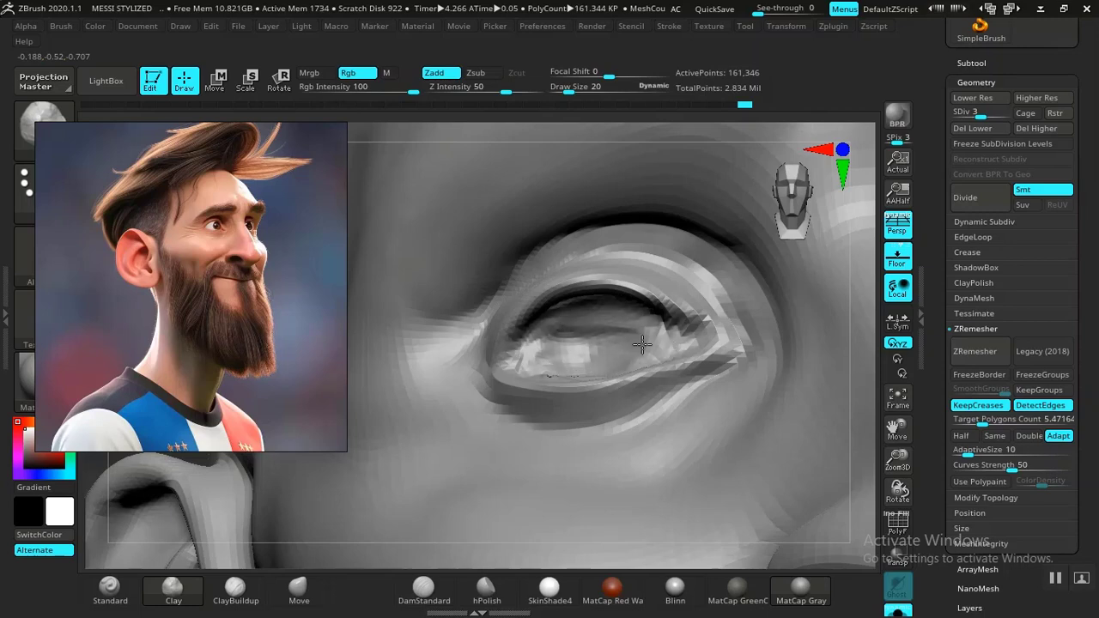
mouse_move(630, 343)
shift+mouse_down()
mouse_move(530, 351)
mouse_move(638, 341)
shift+mouse_up()
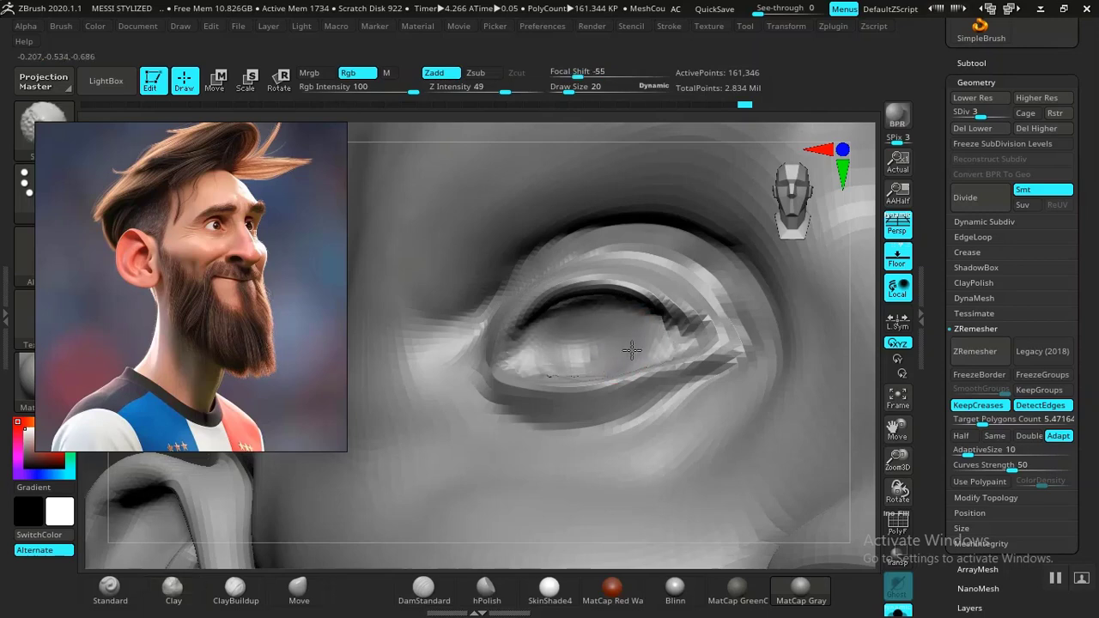
click(897, 611)
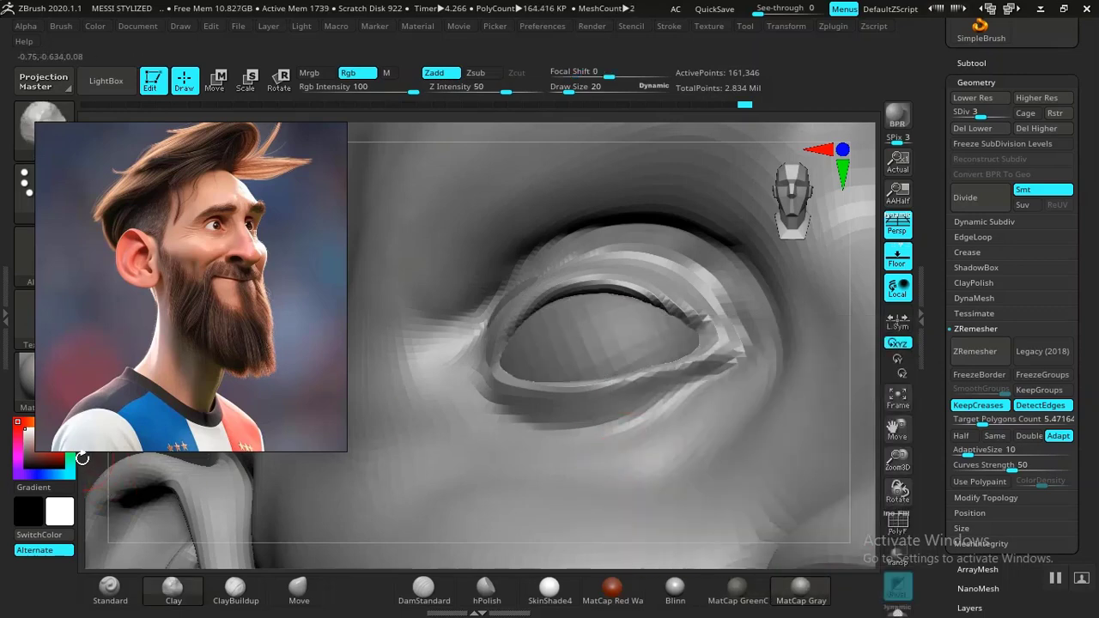
Step: Add a little clay to the upper eyelid's outer part and move the eyeball slightly upward to fit the lids
drag(83, 459, 105, 466)
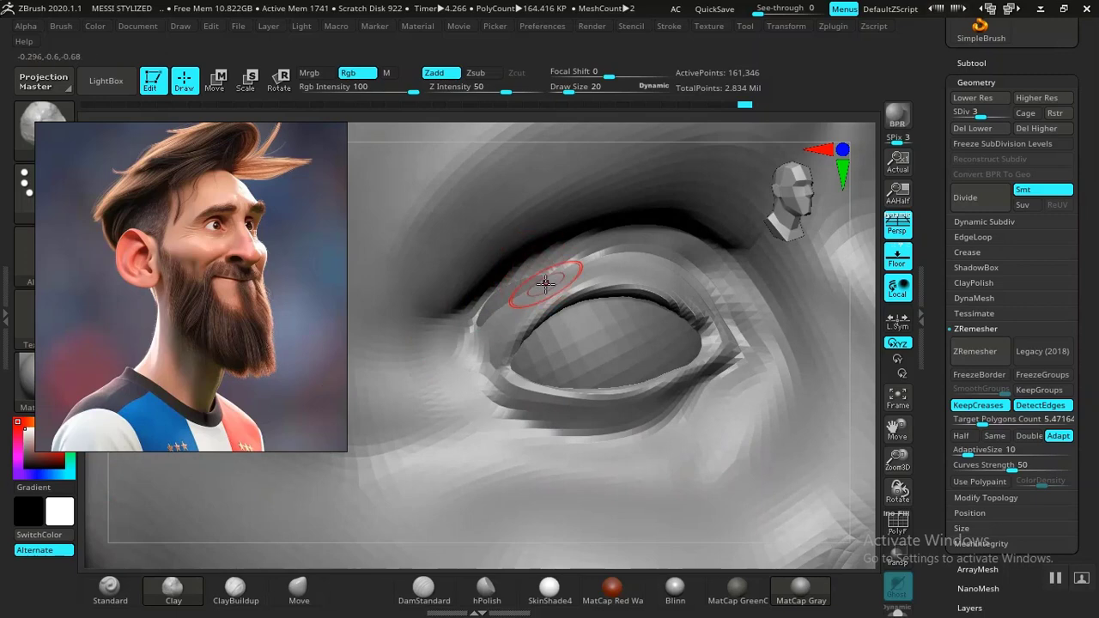
mouse_move(546, 284)
mouse_down()
mouse_move(555, 307)
mouse_move(594, 290)
mouse_up()
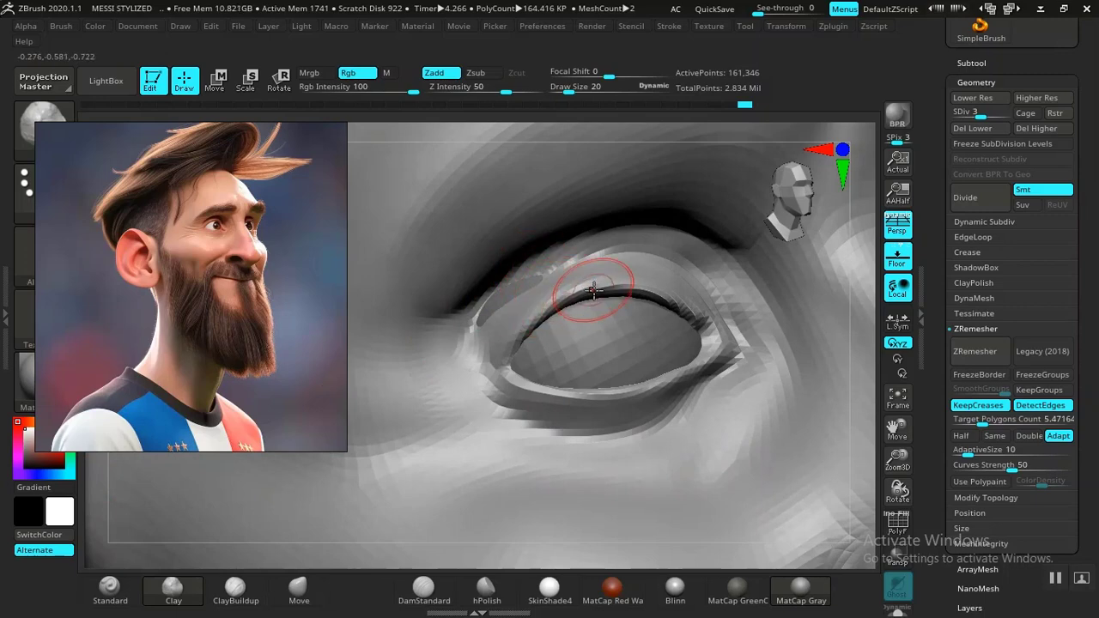
alt+click(619, 335)
key(w)
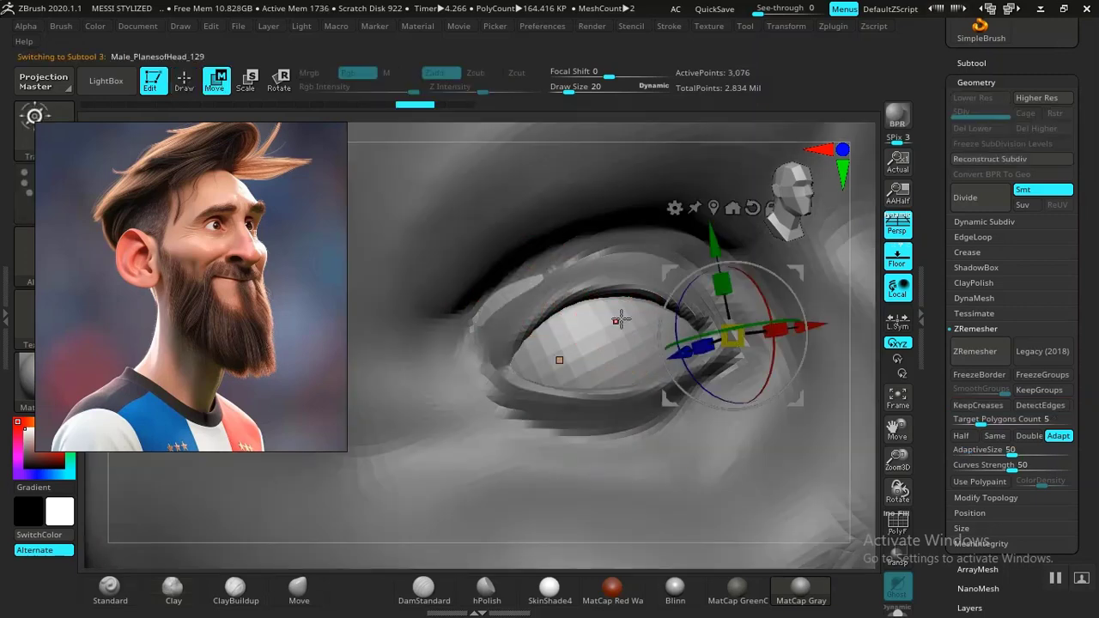
drag(735, 343, 731, 344)
drag(717, 246, 716, 242)
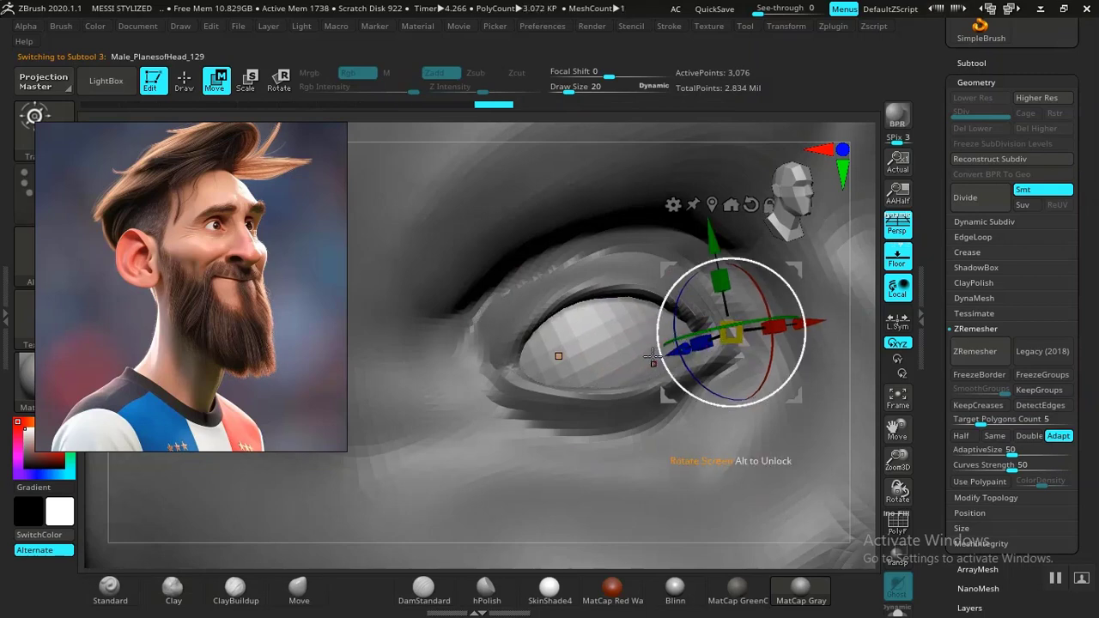
Step: Leave the eyeball's move mode, make the head mesh active and choose the DamStandard brush for work on the nose
key(f)
key(f)
mouse_move(653, 366)
shift+mouse_down()
mouse_move(662, 346)
mouse_move(726, 429)
mouse_move(758, 400)
mouse_move(784, 521)
mouse_move(763, 444)
mouse_move(723, 421)
mouse_move(783, 443)
mouse_move(724, 451)
mouse_move(724, 440)
mouse_move(734, 486)
mouse_move(770, 467)
mouse_move(746, 407)
mouse_move(767, 469)
shift+mouse_up()
key(q)
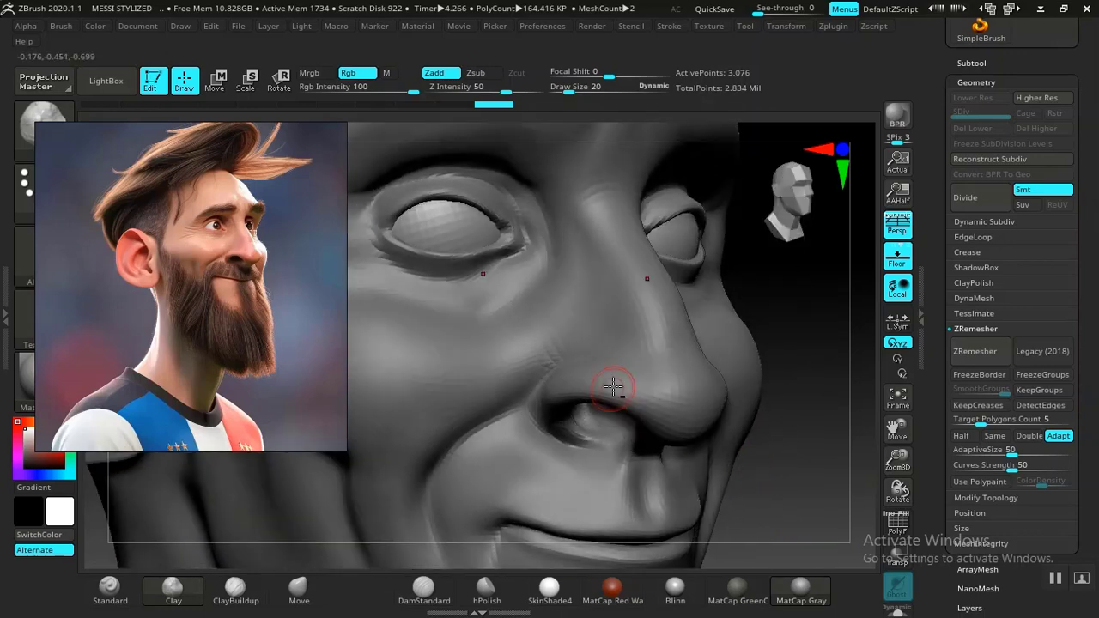
alt+click(614, 388)
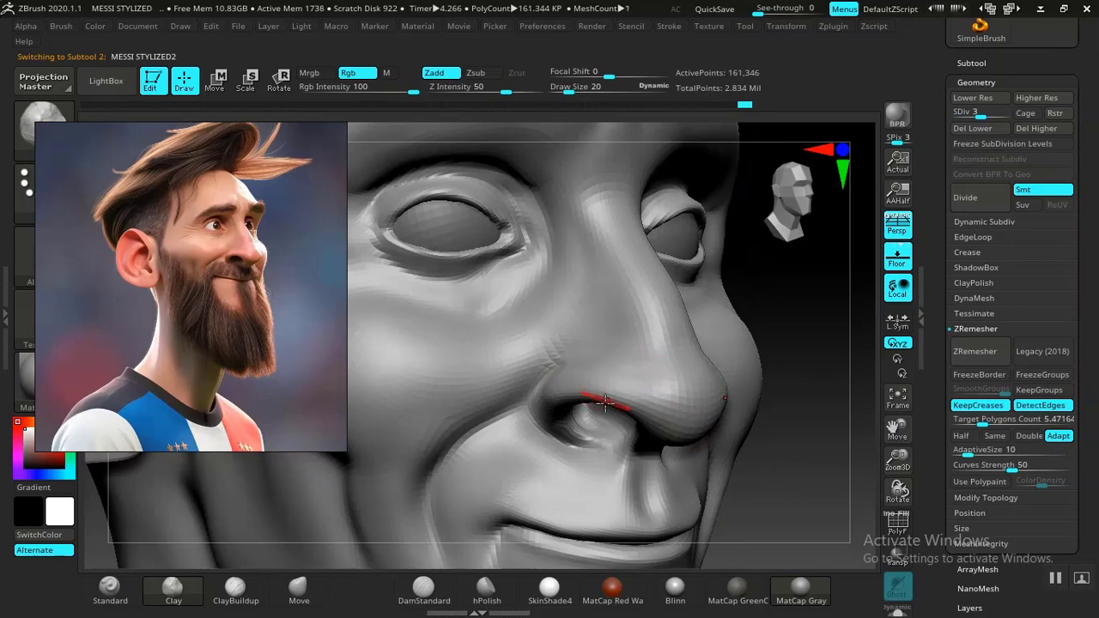
click(424, 588)
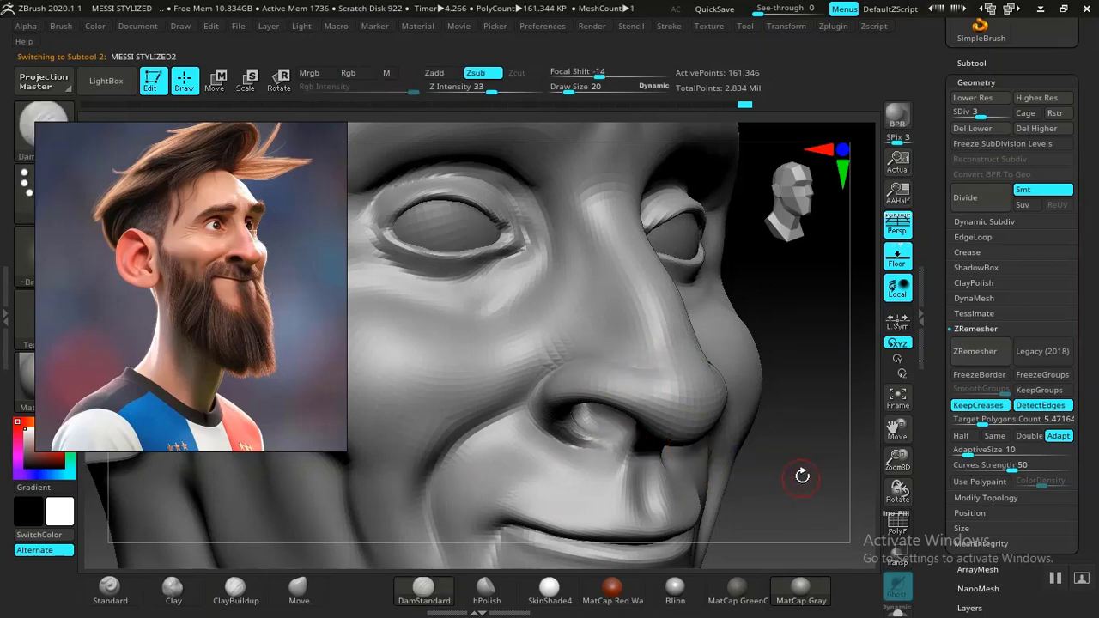
drag(802, 473, 815, 547)
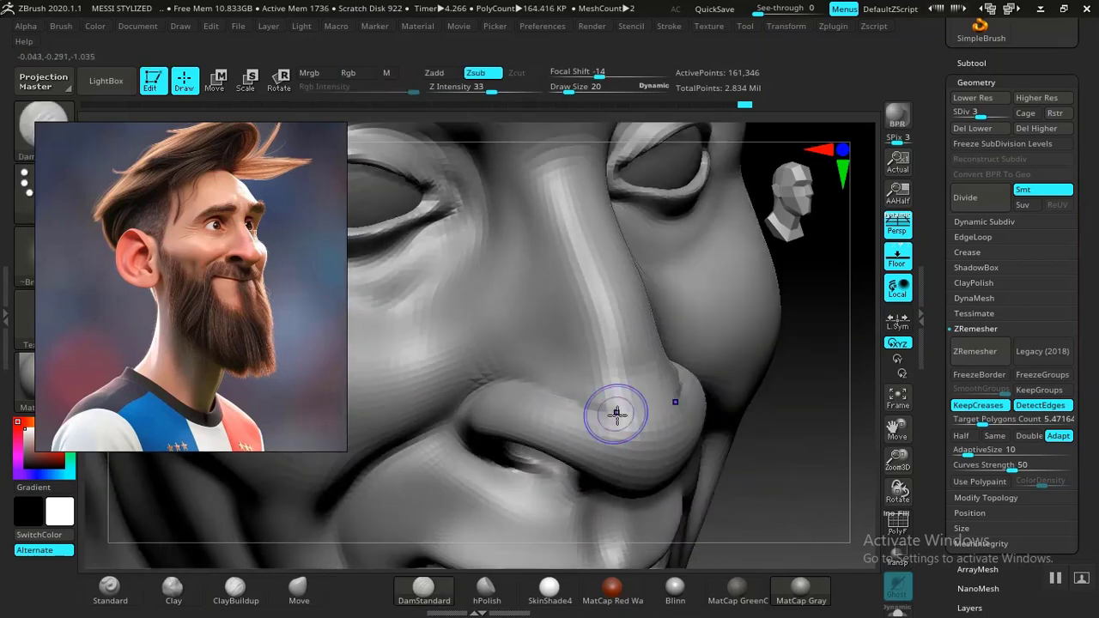
shift+drag(616, 415, 580, 405)
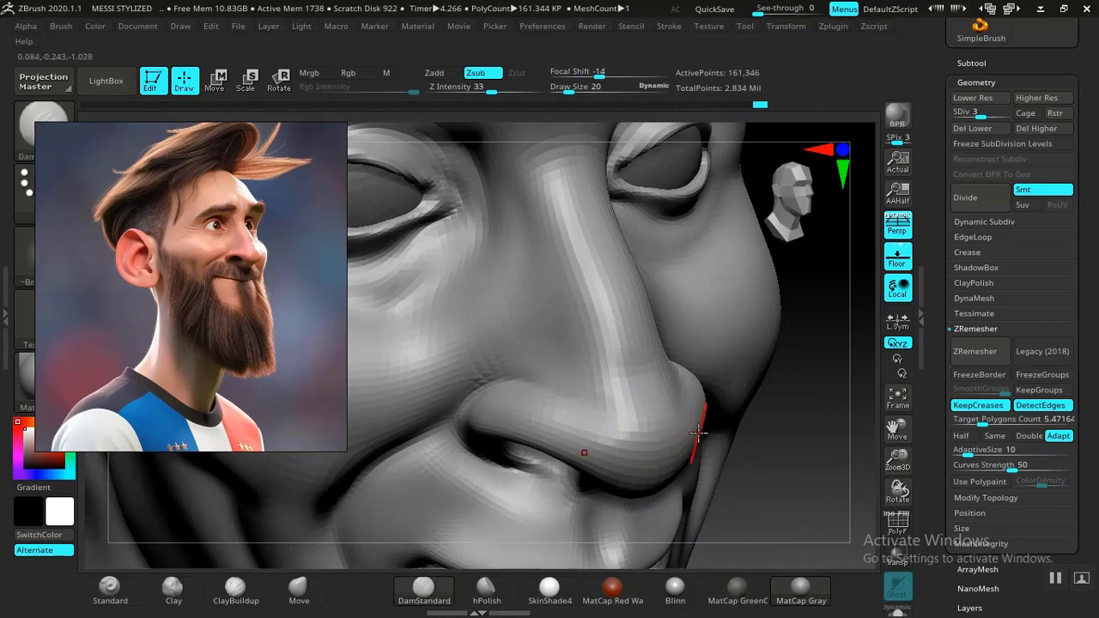
key(ctrl+z)
key(ctrl+z)
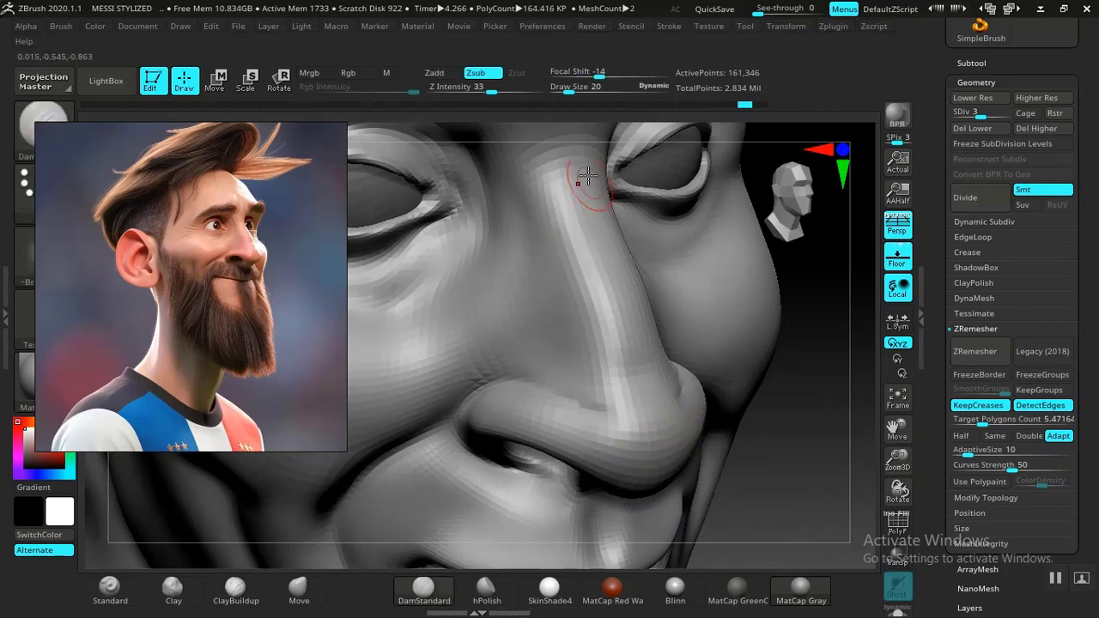
Step: Smooth the transition between the nostril wing and the nose tip, and return to the DamStandard brush
shift+click(477, 91)
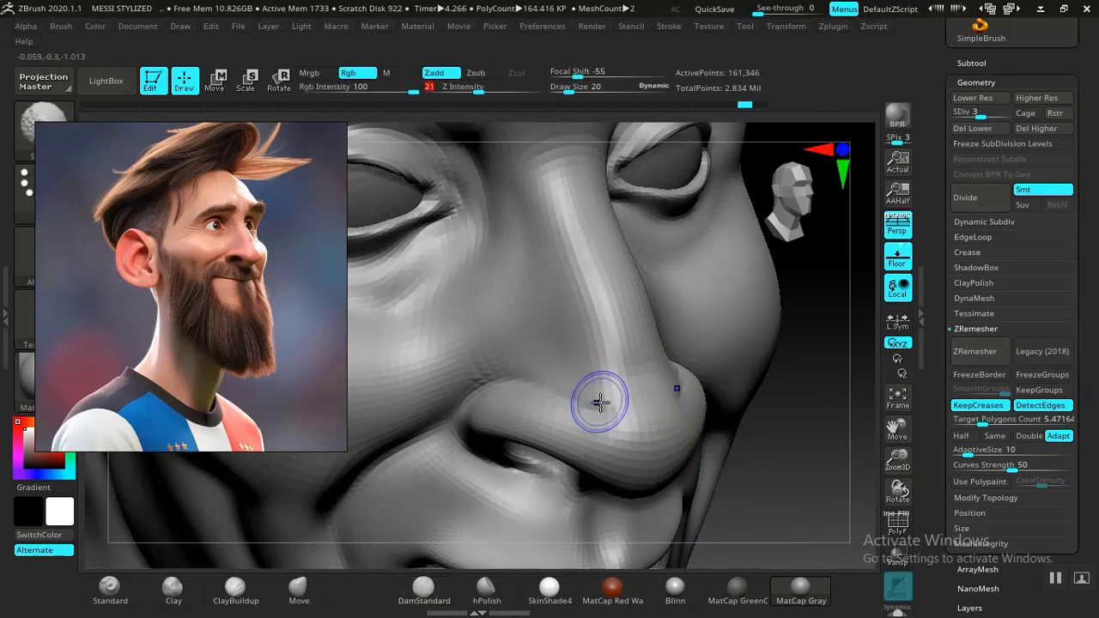
key(b)
key(d)
key(s)
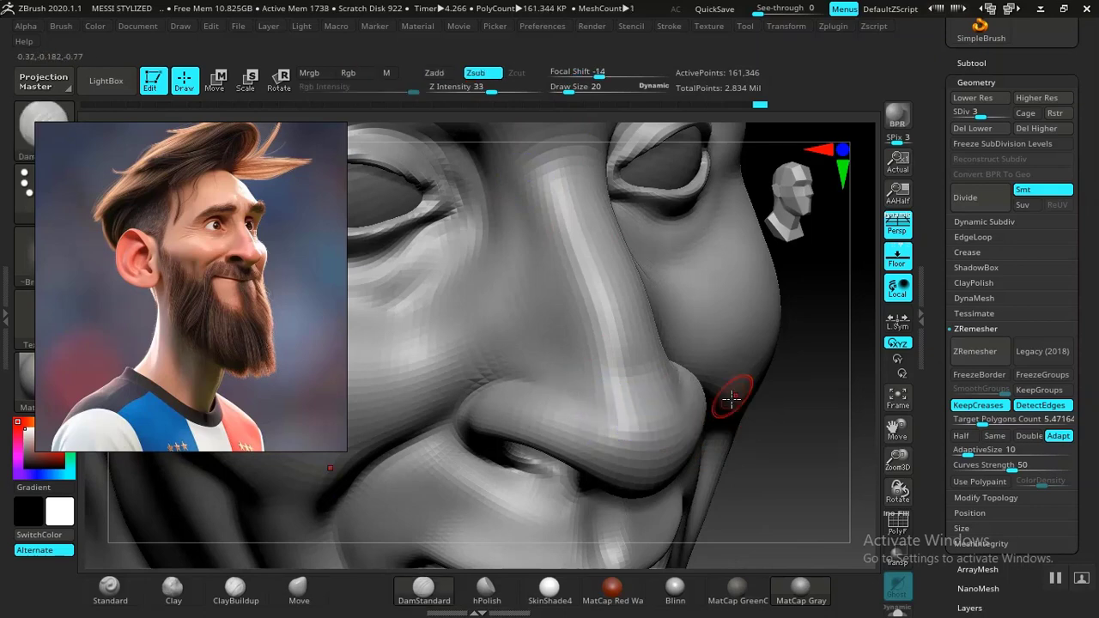
Step: Build up the skin along the nostril's lower edge with the ClayBuildup brush and smooth it into the upper lip area
mouse_move(790, 484)
mouse_down()
mouse_move(810, 387)
mouse_move(791, 403)
mouse_move(784, 298)
mouse_move(795, 338)
mouse_move(776, 373)
mouse_move(773, 432)
mouse_move(748, 478)
mouse_move(730, 481)
mouse_up()
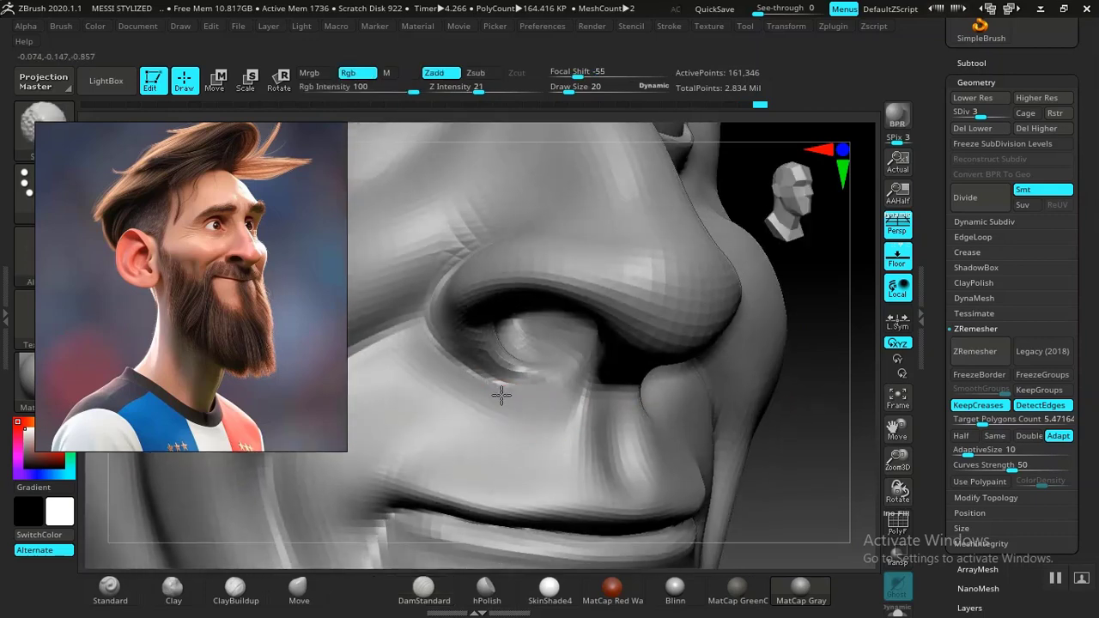
click(173, 592)
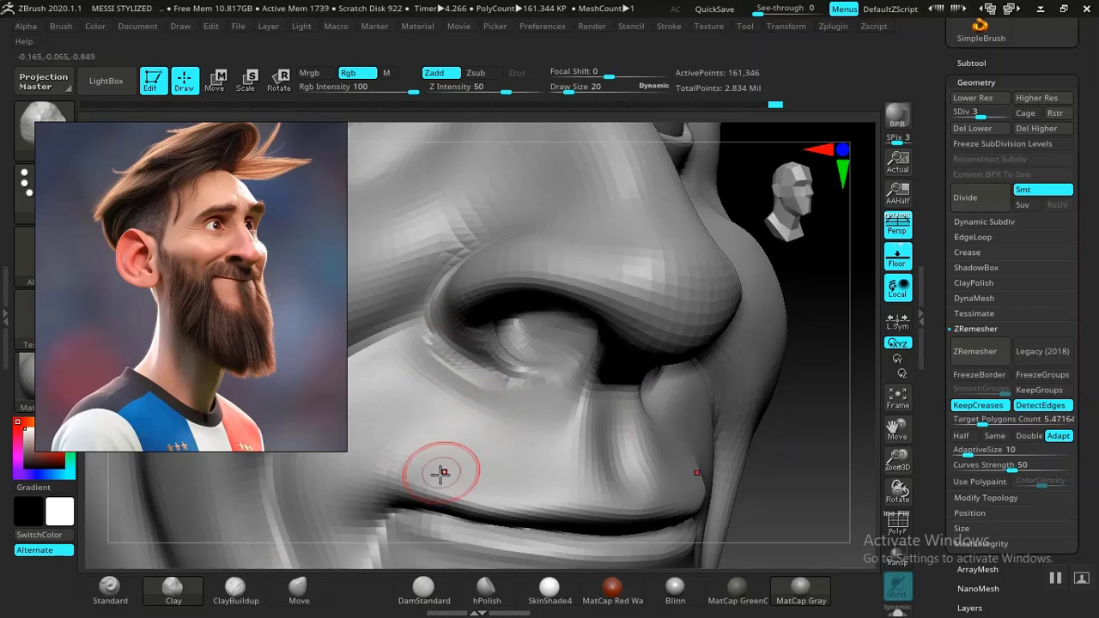
click(235, 591)
mouse_move(460, 372)
mouse_down()
mouse_move(522, 386)
mouse_move(513, 391)
mouse_up()
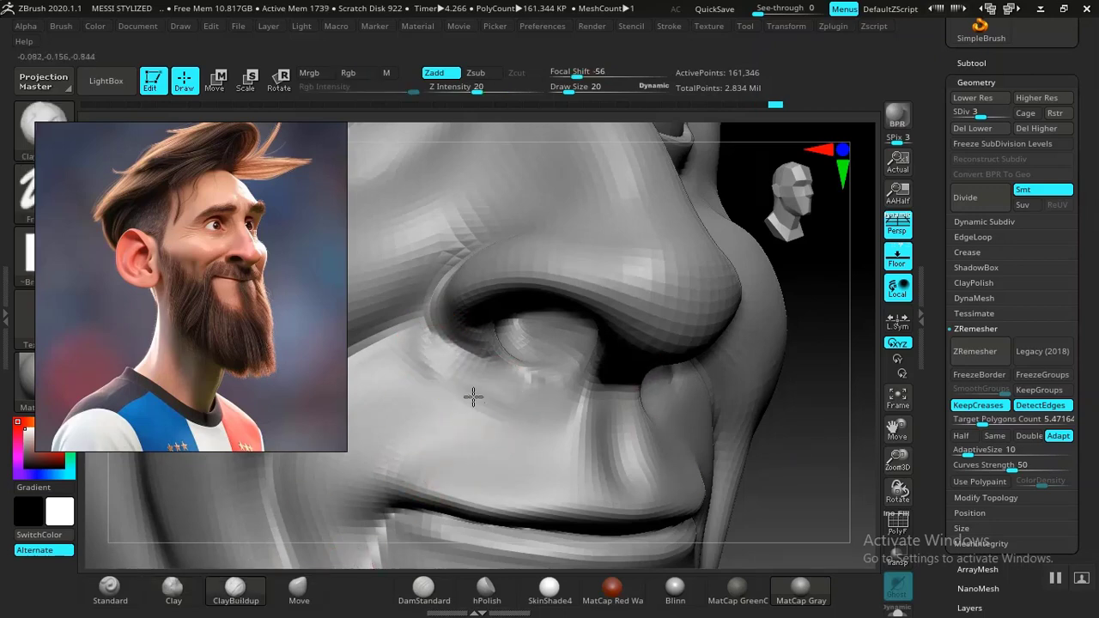
mouse_move(512, 401)
shift+mouse_down()
mouse_move(460, 384)
mouse_move(490, 386)
mouse_move(533, 430)
shift+mouse_up()
Step: Carve the crease around the back of the nostril wing and into the smile fold with the DamStandard brush at draw size 20
click(424, 589)
drag(433, 333, 442, 249)
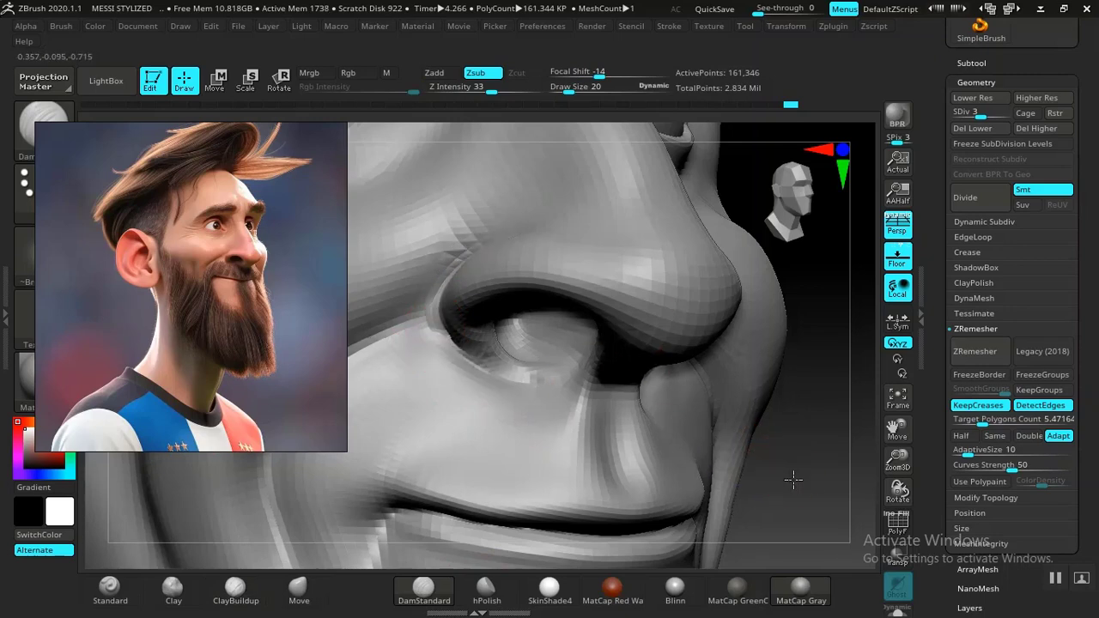
key(f)
mouse_move(657, 388)
shift+mouse_down()
mouse_move(671, 378)
mouse_move(687, 422)
mouse_move(712, 441)
mouse_move(744, 426)
mouse_move(755, 395)
mouse_move(746, 468)
mouse_move(764, 416)
mouse_move(759, 455)
shift+mouse_up()
mouse_move(474, 441)
shift+mouse_down()
mouse_move(449, 426)
mouse_move(431, 443)
shift+mouse_up()
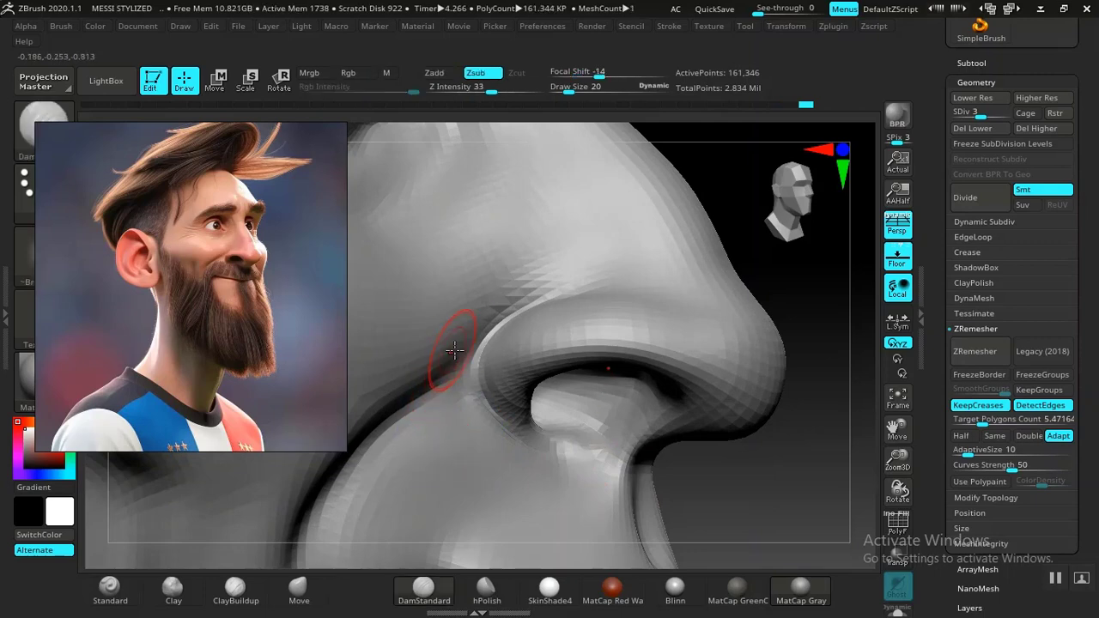
drag(563, 286, 535, 289)
drag(425, 393, 347, 469)
Step: Lower the head to subdivision level 1 and adjust the smile fold beside the mouth with the Move brush at draw size 76
alt+drag(674, 507, 611, 387)
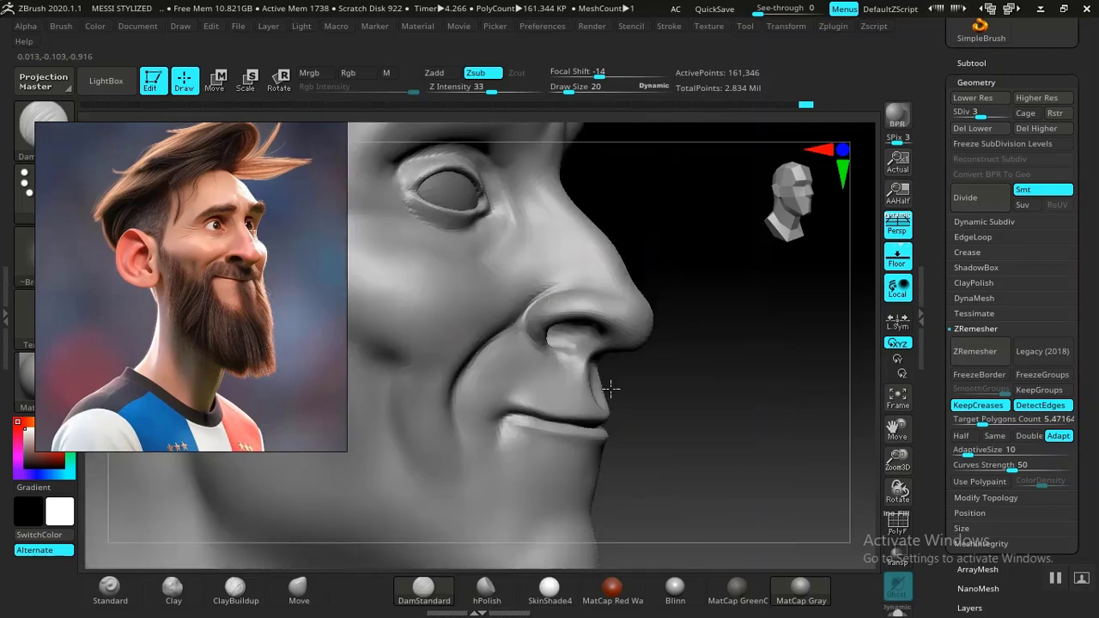
mouse_move(704, 486)
alt+mouse_down()
mouse_move(713, 400)
mouse_move(739, 376)
mouse_move(699, 393)
mouse_move(760, 375)
mouse_move(743, 411)
mouse_move(751, 441)
mouse_move(802, 442)
mouse_move(739, 409)
mouse_move(658, 413)
mouse_move(741, 422)
mouse_move(678, 435)
alt+mouse_up()
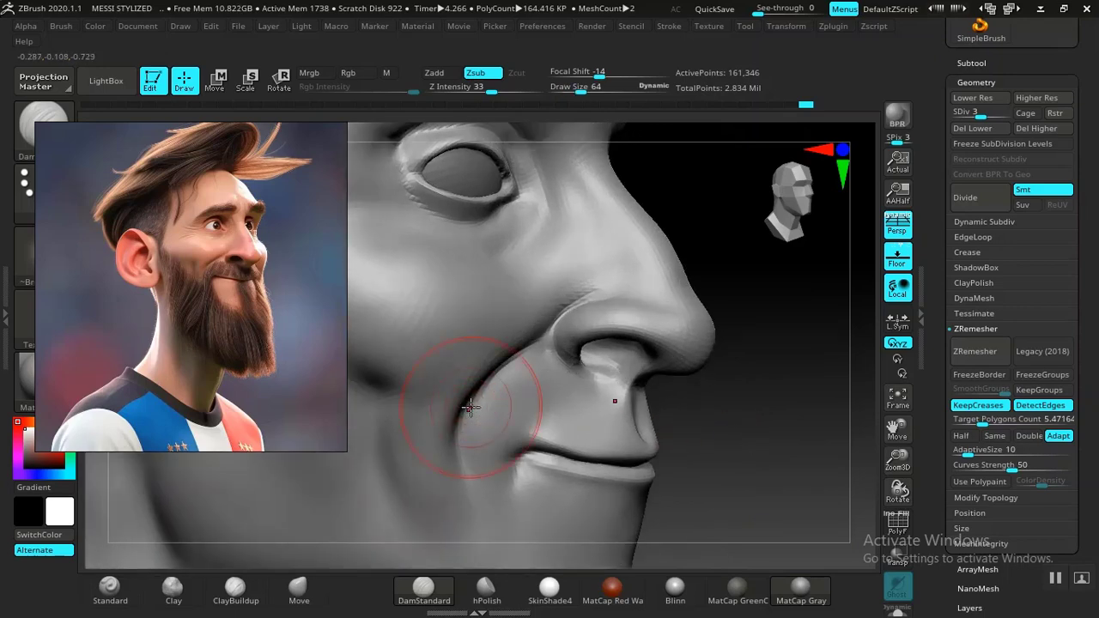
key(shift+f)
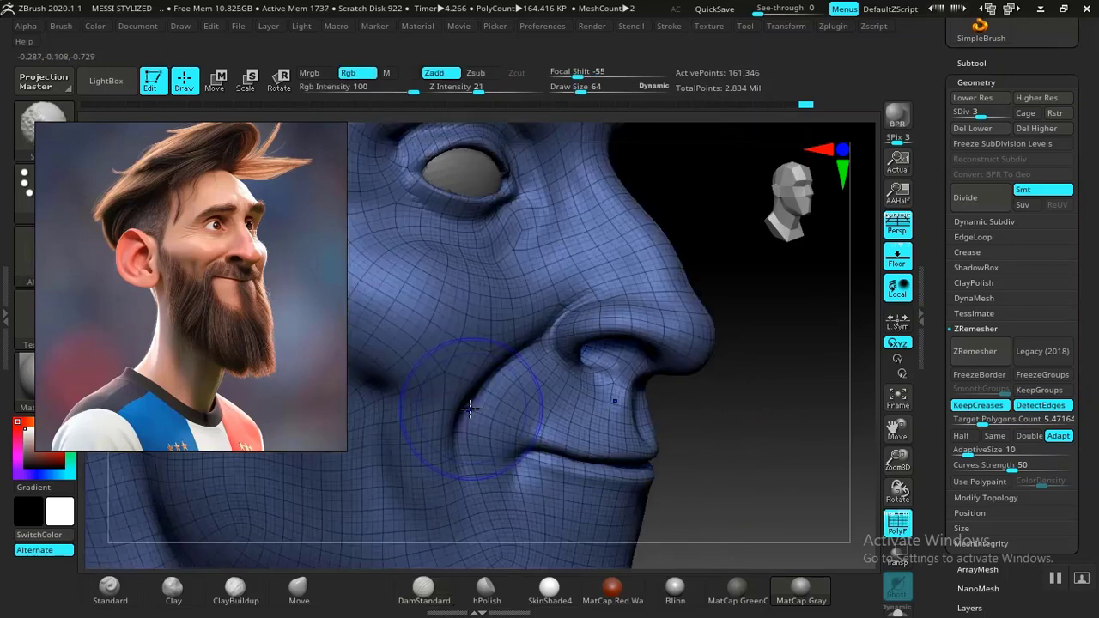
key(shift+f)
key(shift+d)
key(shift+d)
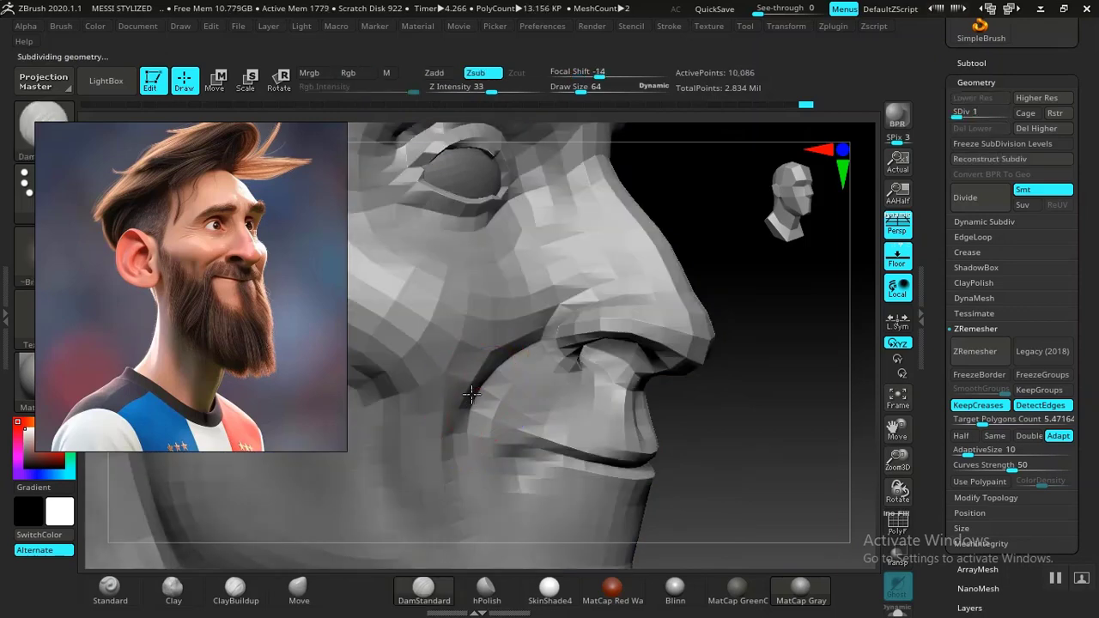
click(271, 601)
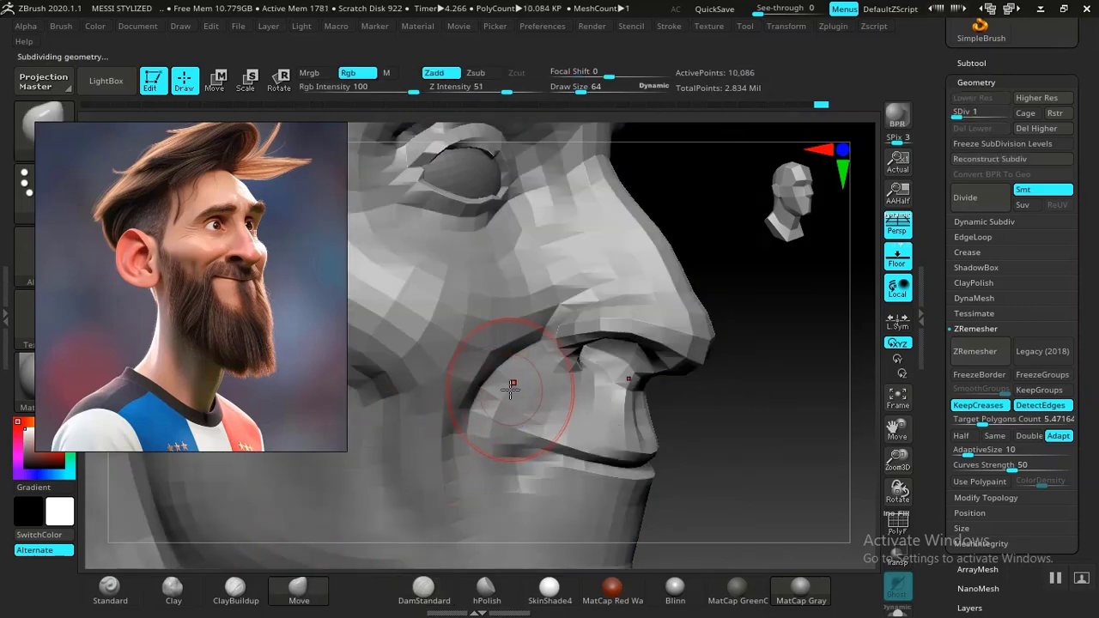
key(])
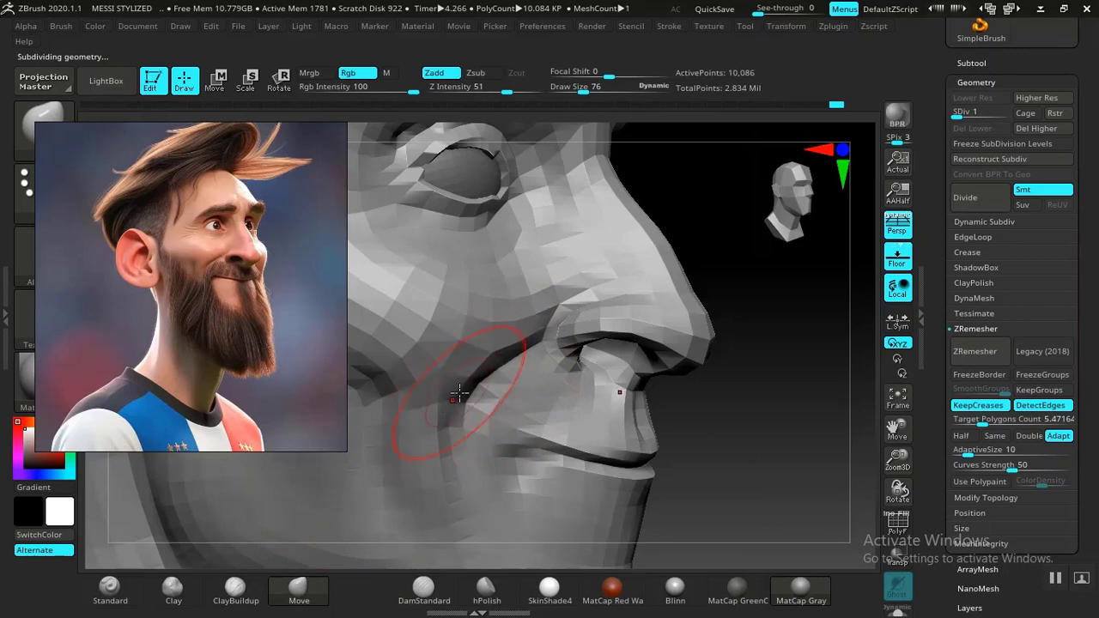
drag(751, 455, 525, 345)
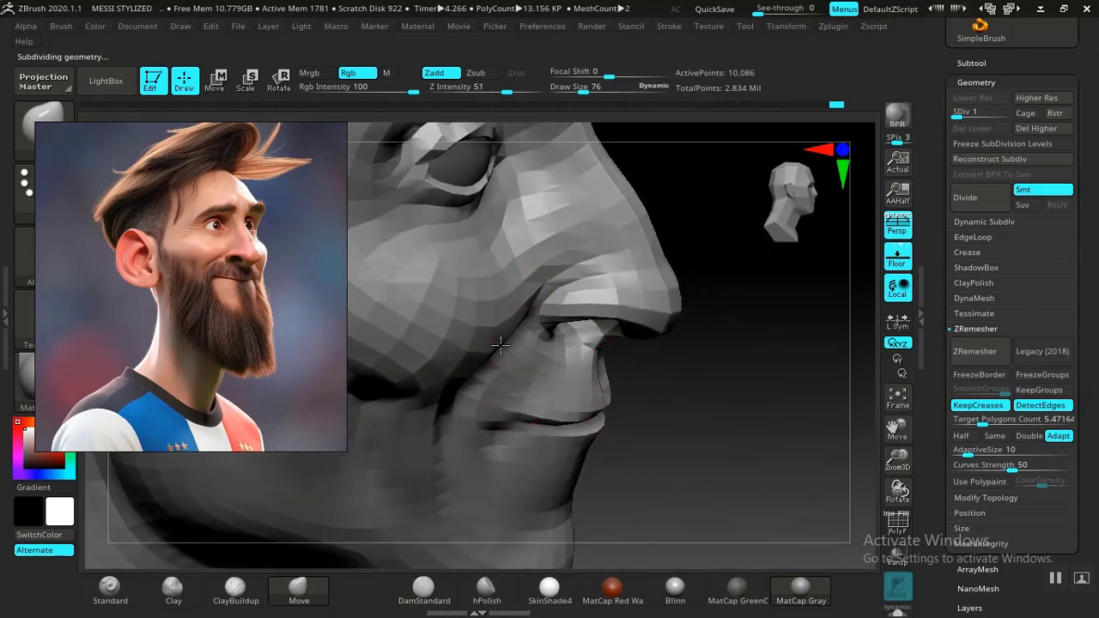
Step: Raise the head to subdivision level 5 and check the whole face from the front
key(f)
mouse_move(724, 474)
shift+mouse_down()
mouse_move(649, 410)
mouse_move(729, 449)
mouse_move(705, 427)
shift+mouse_up()
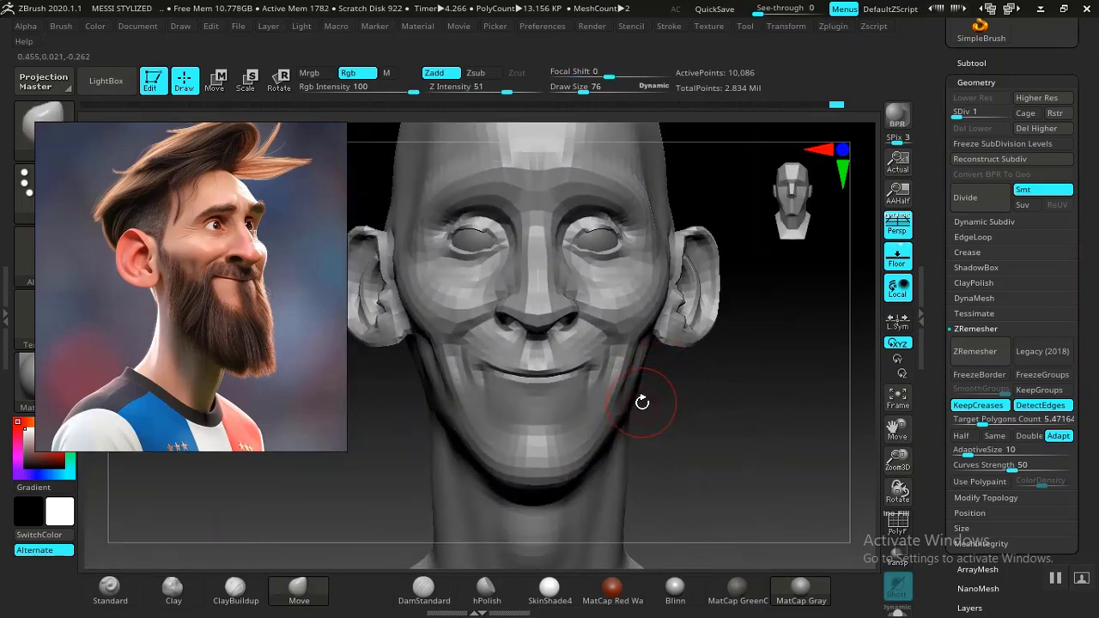
key(d)
key(d)
key(d)
key(d)
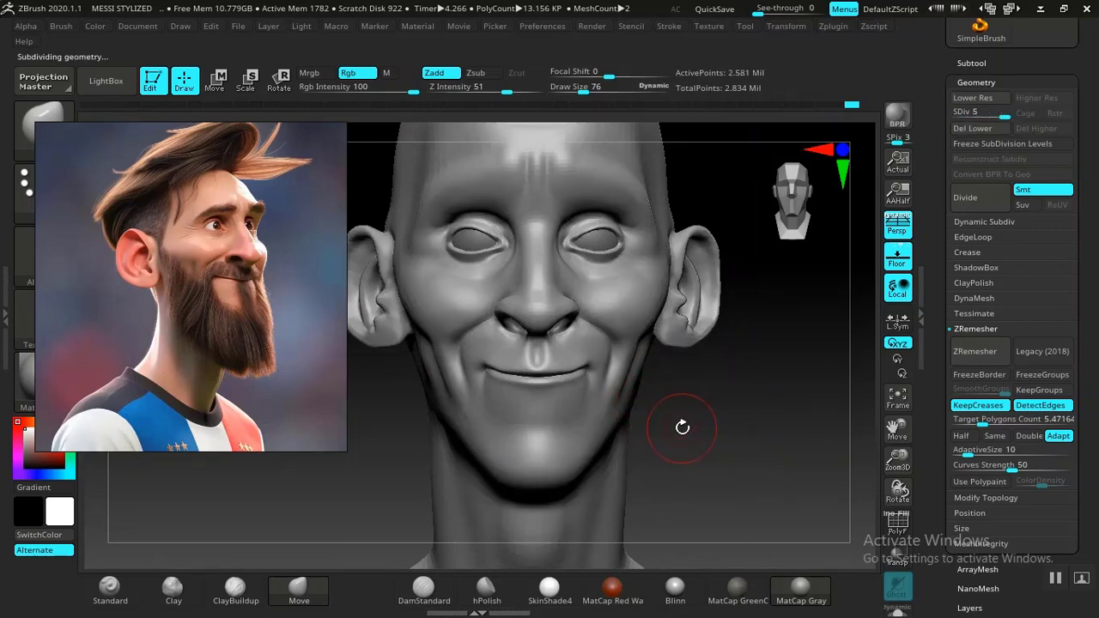
alt+drag(692, 456, 700, 493)
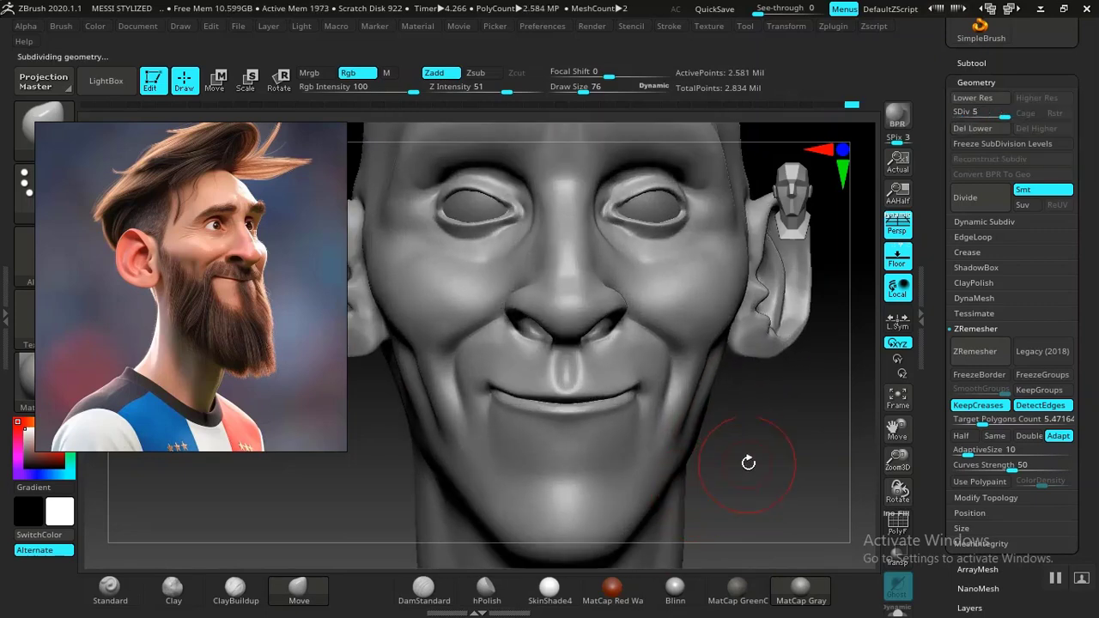
Step: Lower the head to subdivision level 3 and refine the inner eye corners with the DamStandard and Move brushes at draw size 20
mouse_move(748, 463)
mouse_down()
mouse_move(742, 490)
mouse_move(784, 418)
mouse_move(810, 444)
mouse_move(810, 397)
mouse_move(652, 425)
mouse_up()
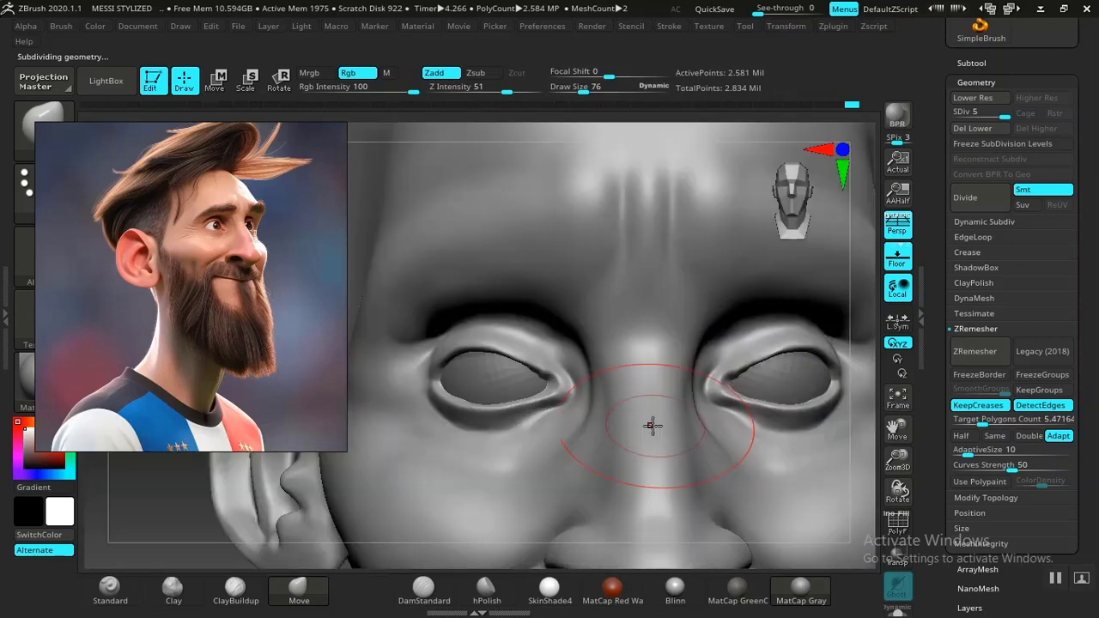
key(bracketleft)
key(bracketleft)
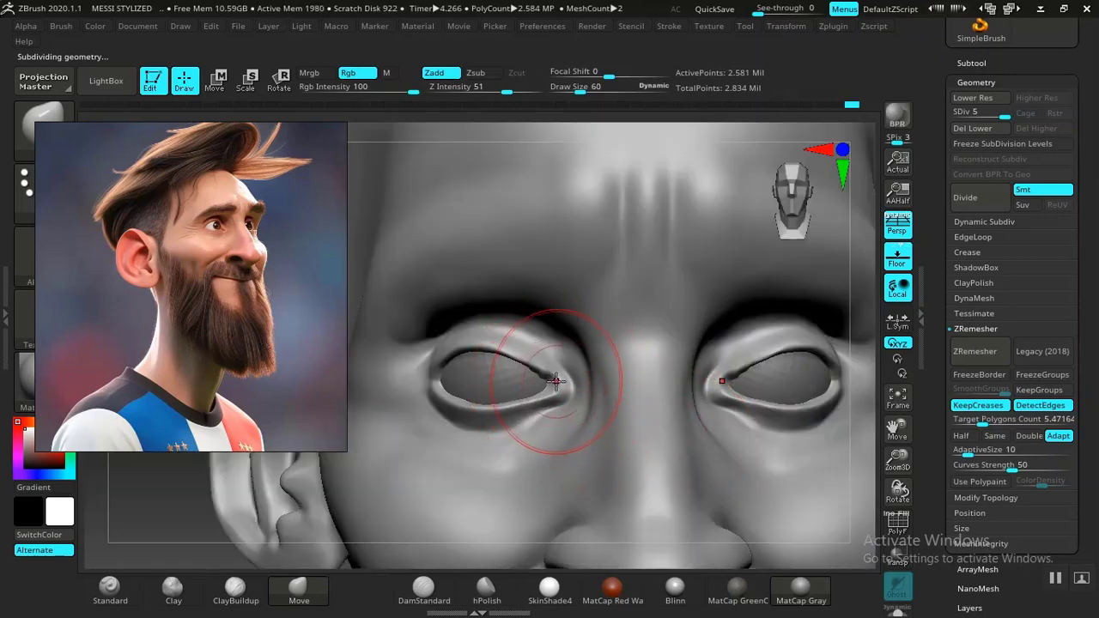
key(bracketleft)
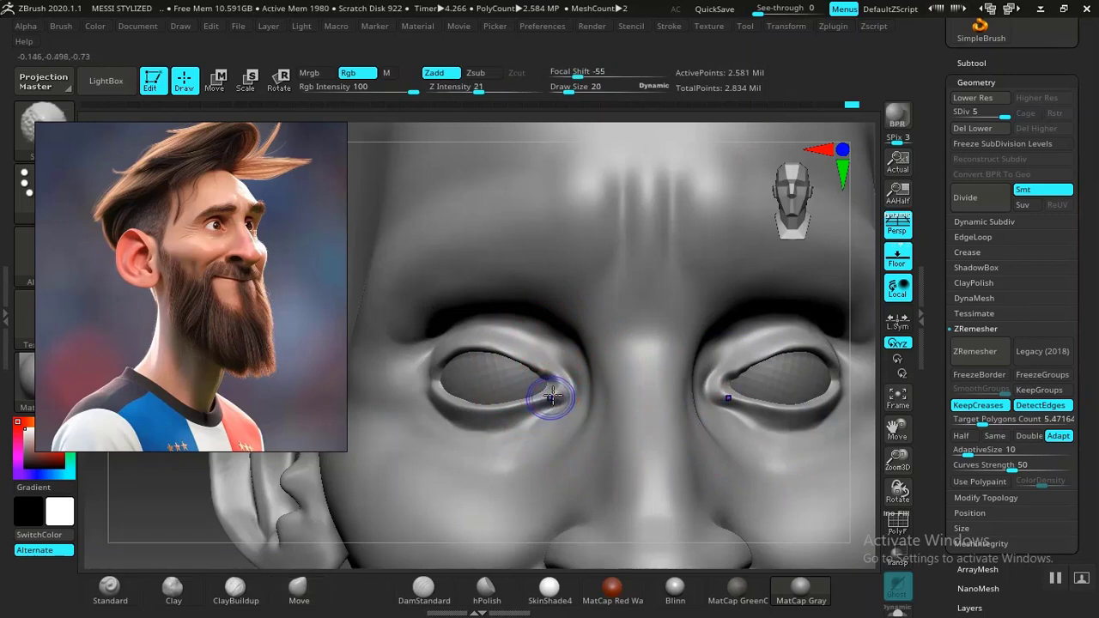
key(shift+d)
key(shift+d)
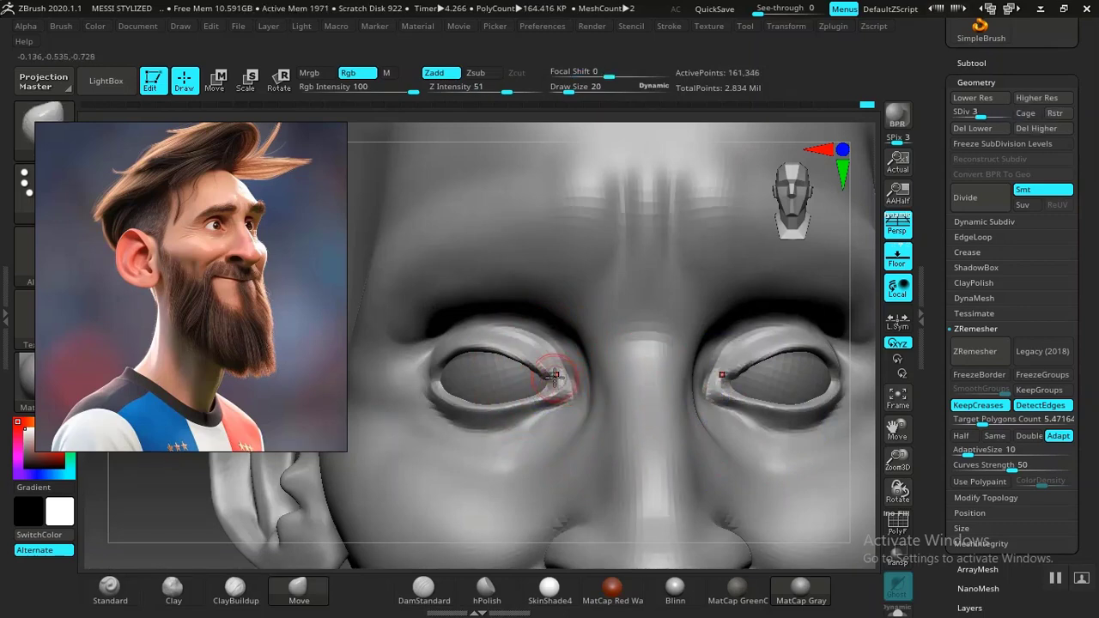
click(416, 592)
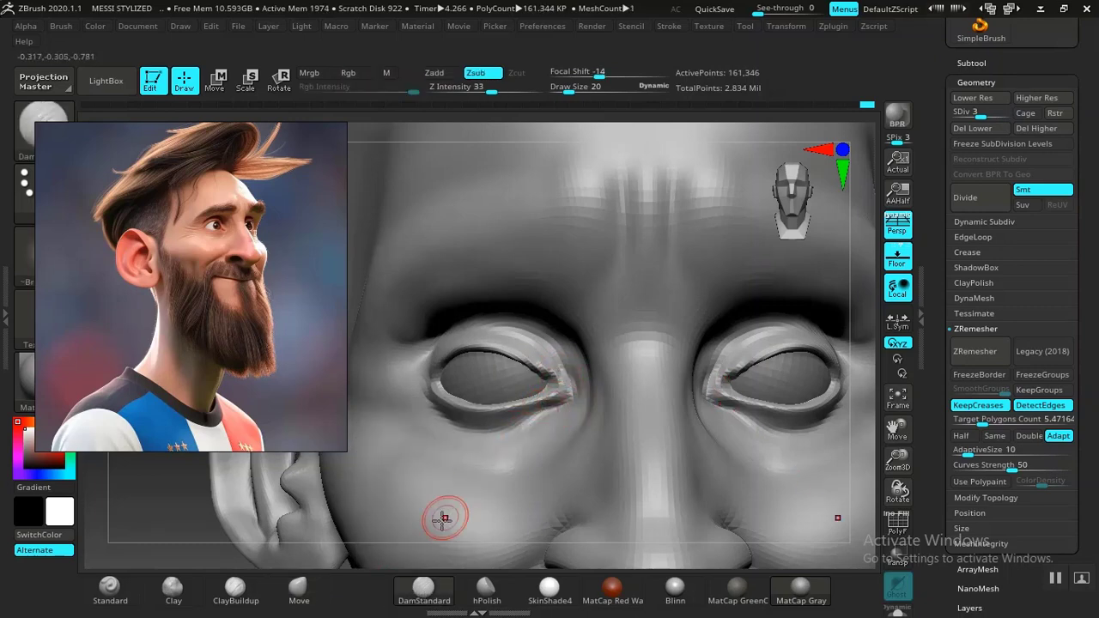
click(299, 591)
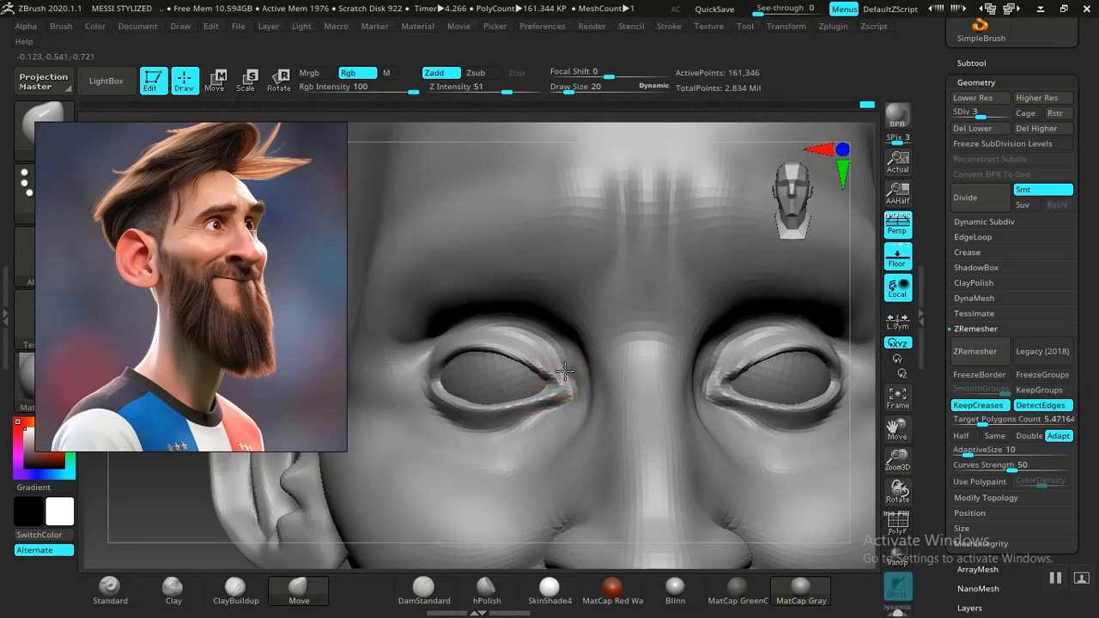
drag(561, 397, 558, 397)
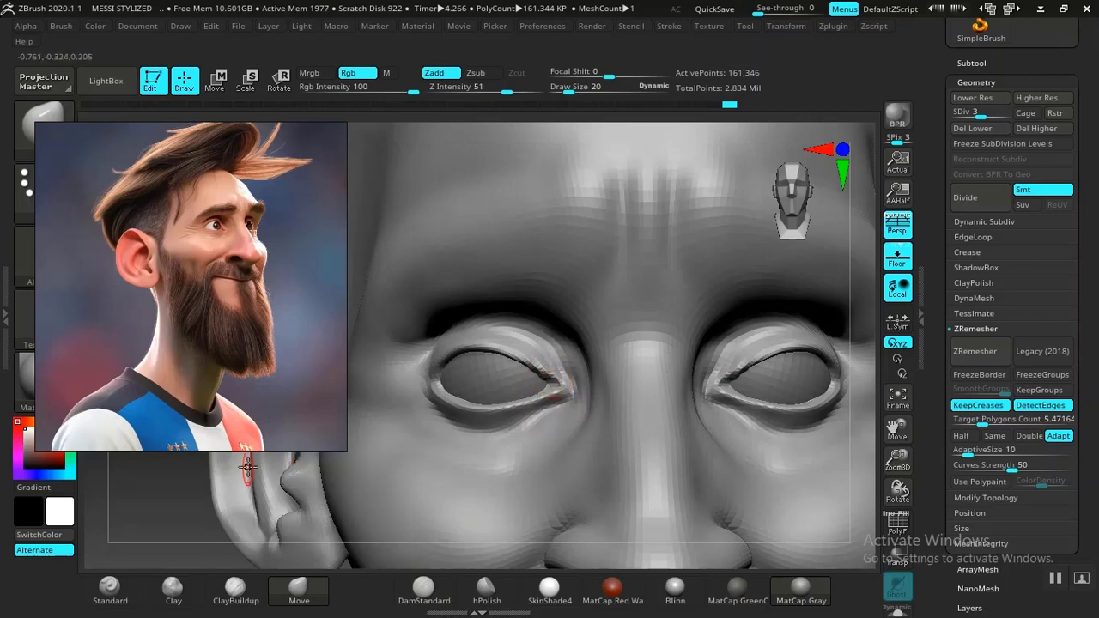
Step: Deepen the vertical frown lines between the eyebrows with the DamStandard brush and smooth their upper ends
alt+drag(167, 525, 165, 463)
alt+drag(763, 304, 766, 419)
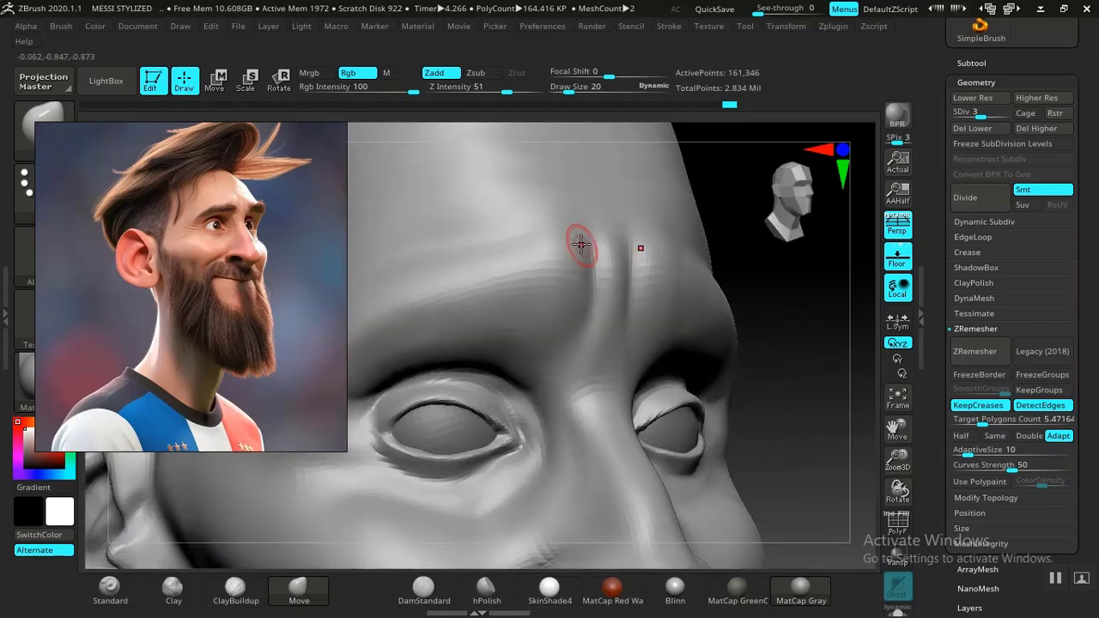
click(424, 591)
alt+drag(799, 369, 734, 428)
drag(767, 392, 728, 388)
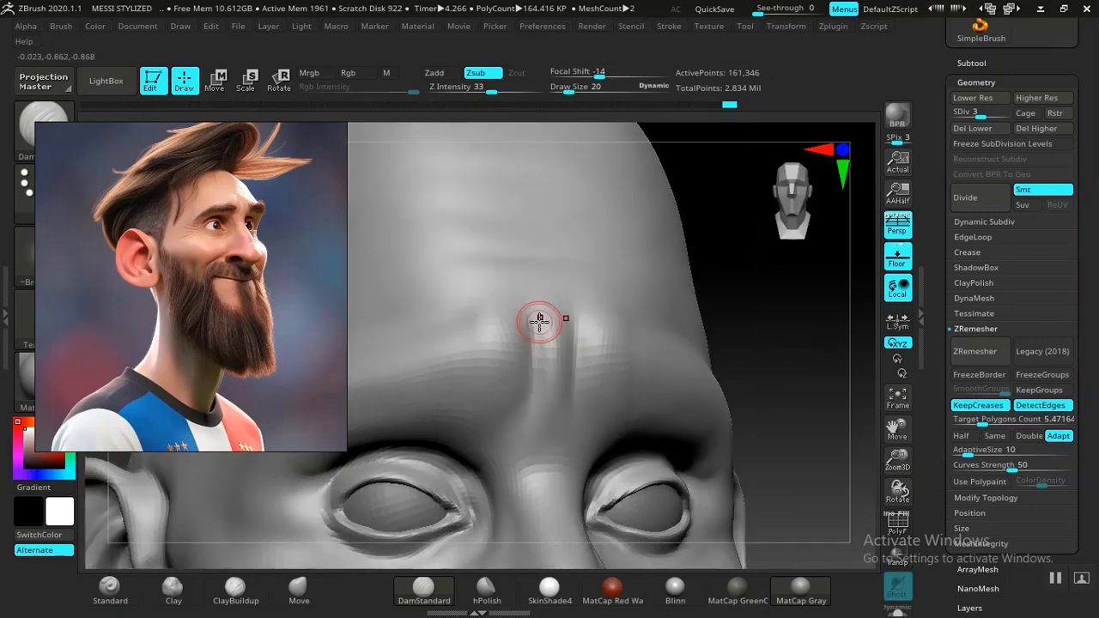
mouse_move(528, 307)
mouse_down()
mouse_move(534, 328)
mouse_move(532, 318)
mouse_up()
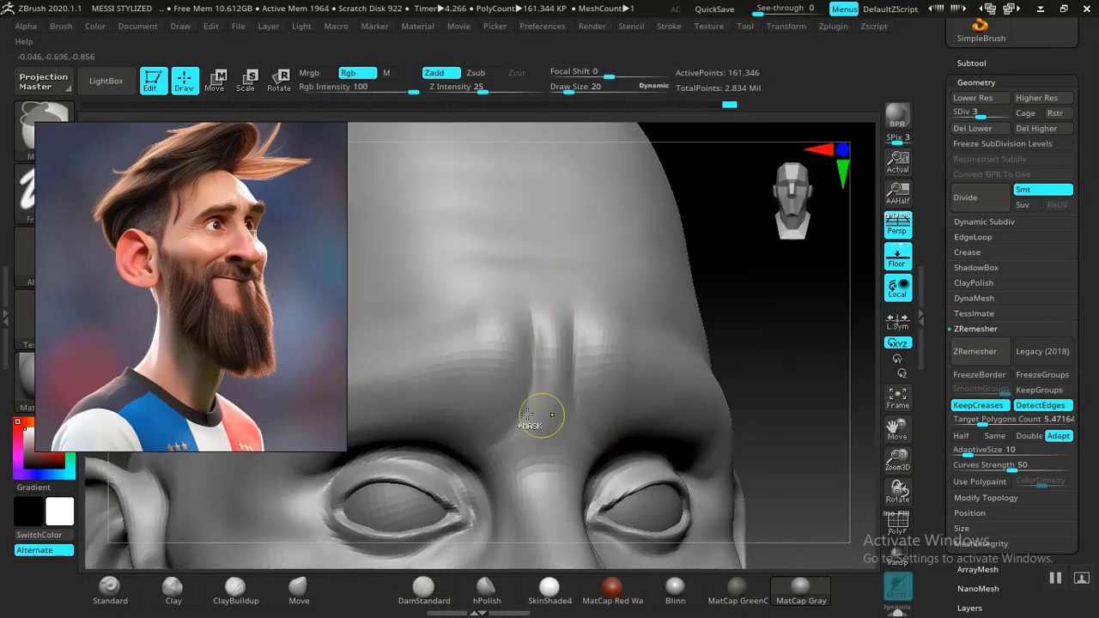
drag(530, 344, 522, 403)
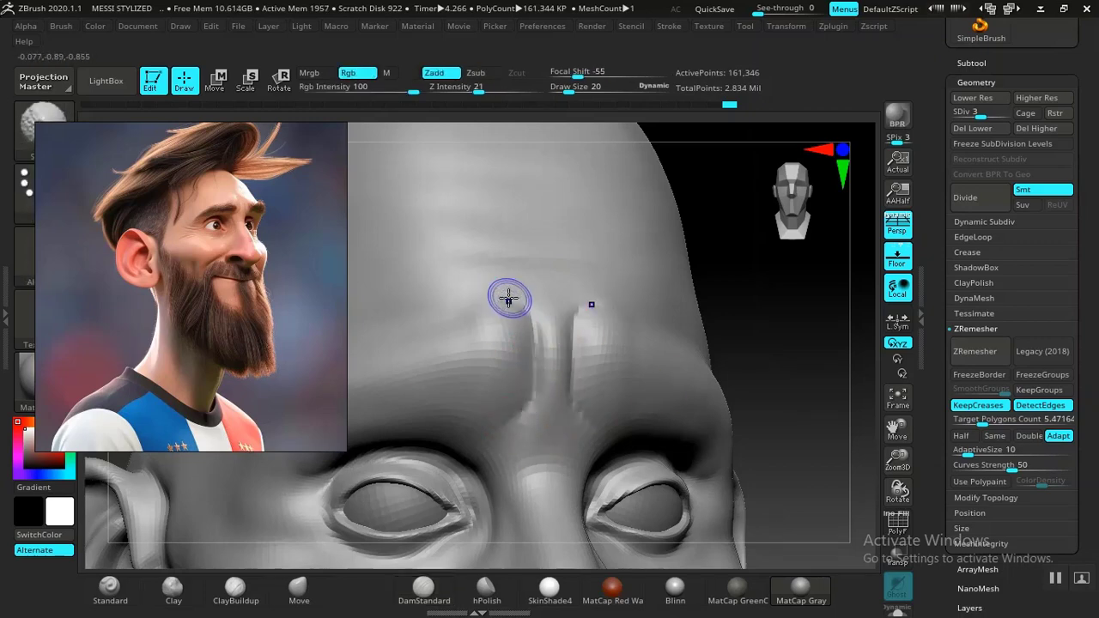
shift+drag(509, 300, 539, 334)
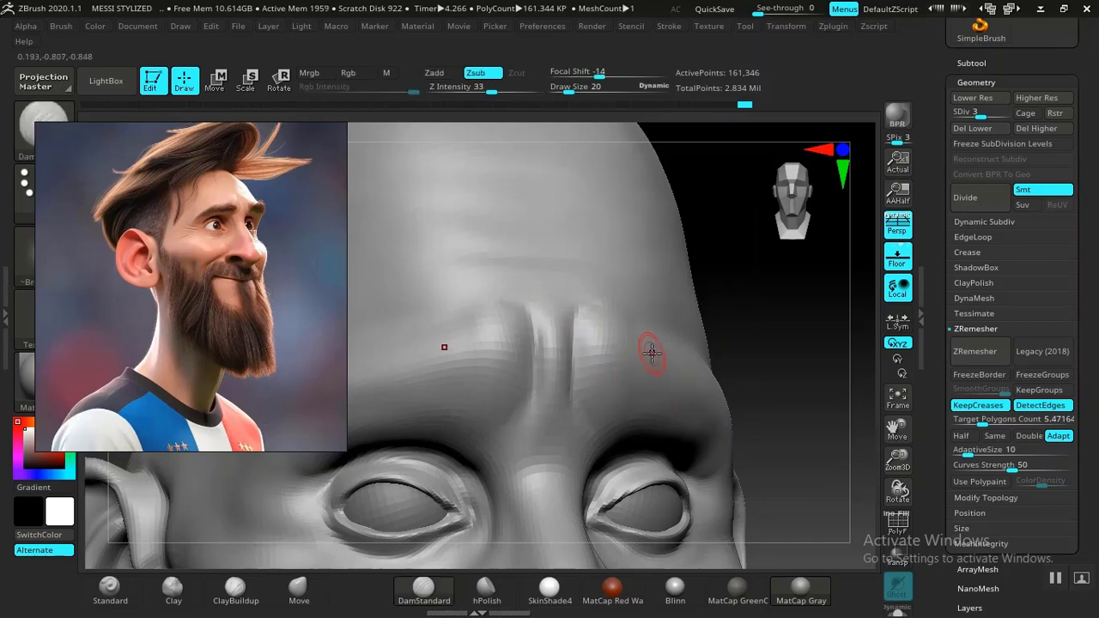
Step: Build up the brow bulges beside the vertical frown lines with the Clay brush at draw size 60 and smooth them into the forehead
mouse_move(785, 337)
mouse_down()
mouse_move(768, 314)
mouse_move(668, 320)
mouse_up()
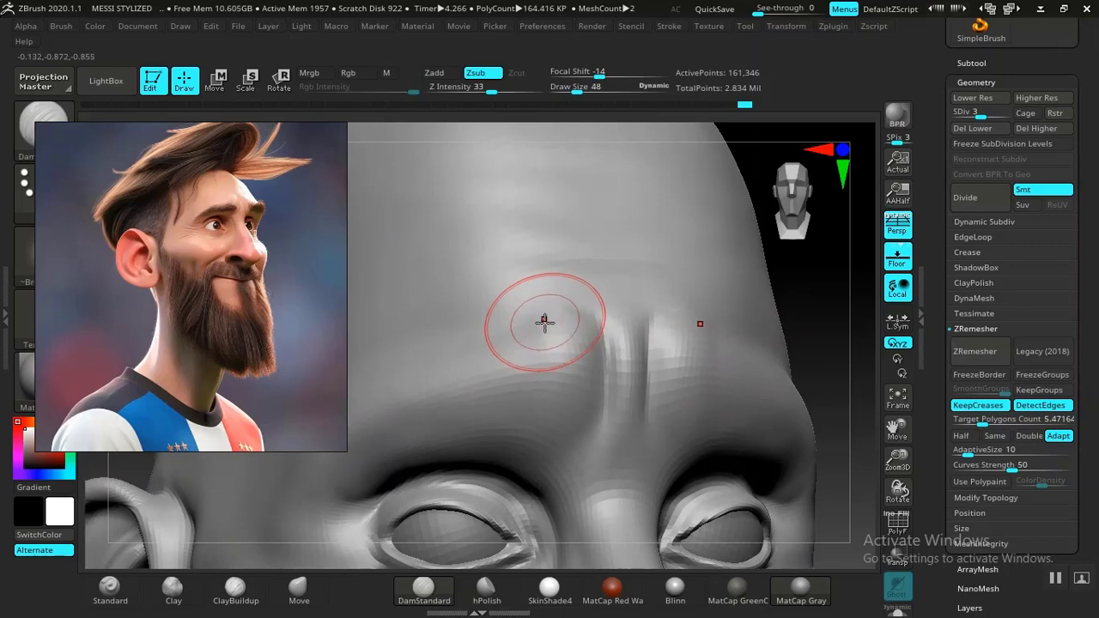
click(173, 588)
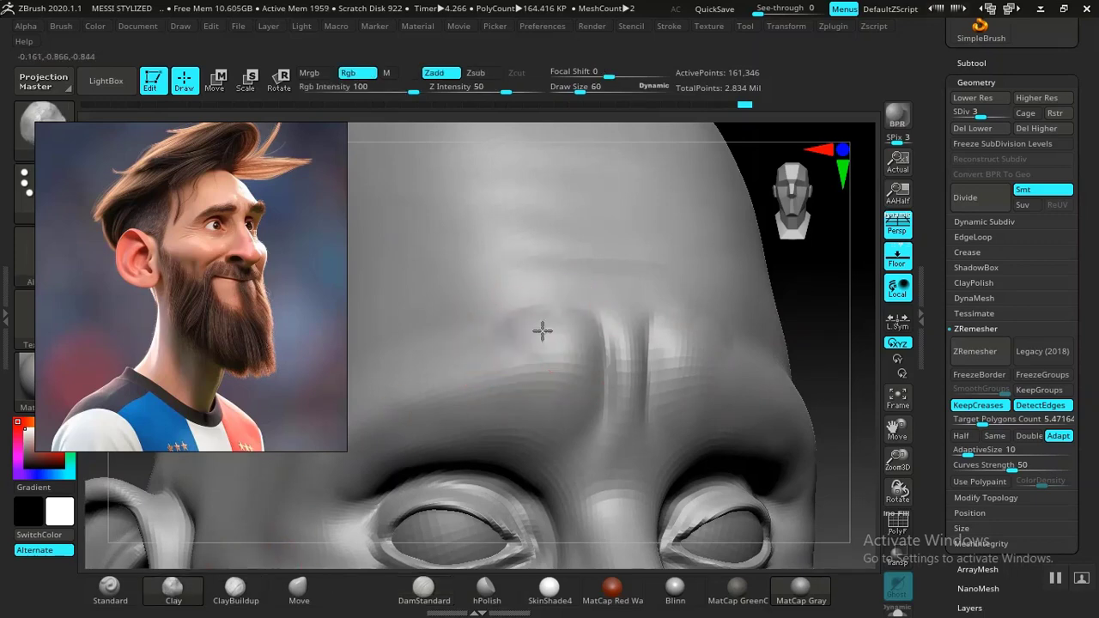
mouse_move(542, 330)
mouse_down()
mouse_move(530, 319)
mouse_move(490, 394)
mouse_up()
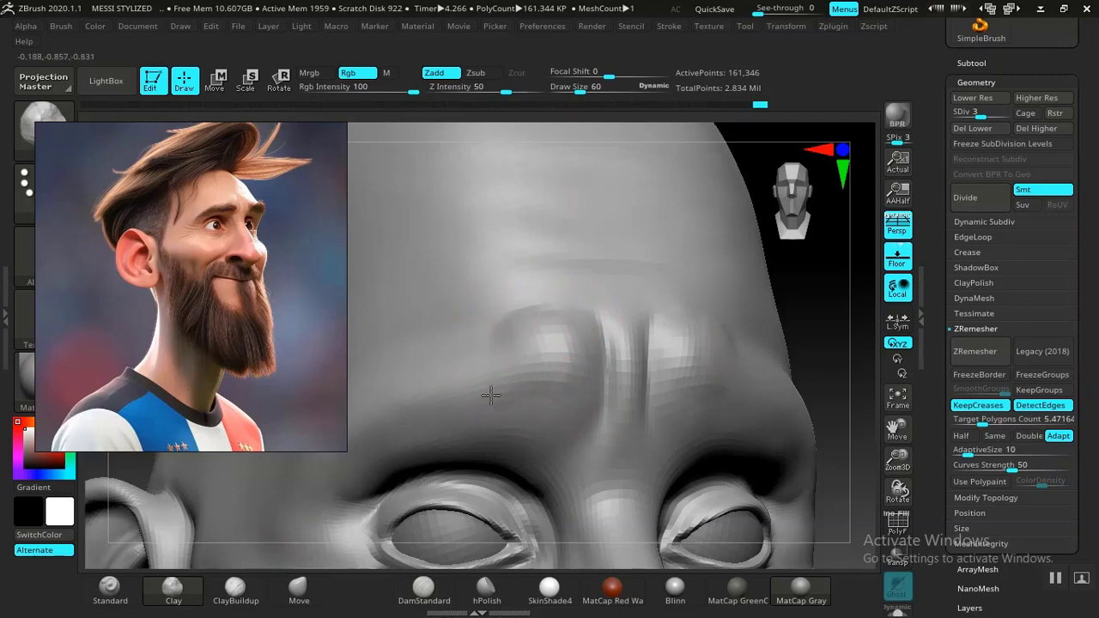
mouse_move(534, 333)
mouse_down()
mouse_move(573, 316)
mouse_move(568, 336)
mouse_up()
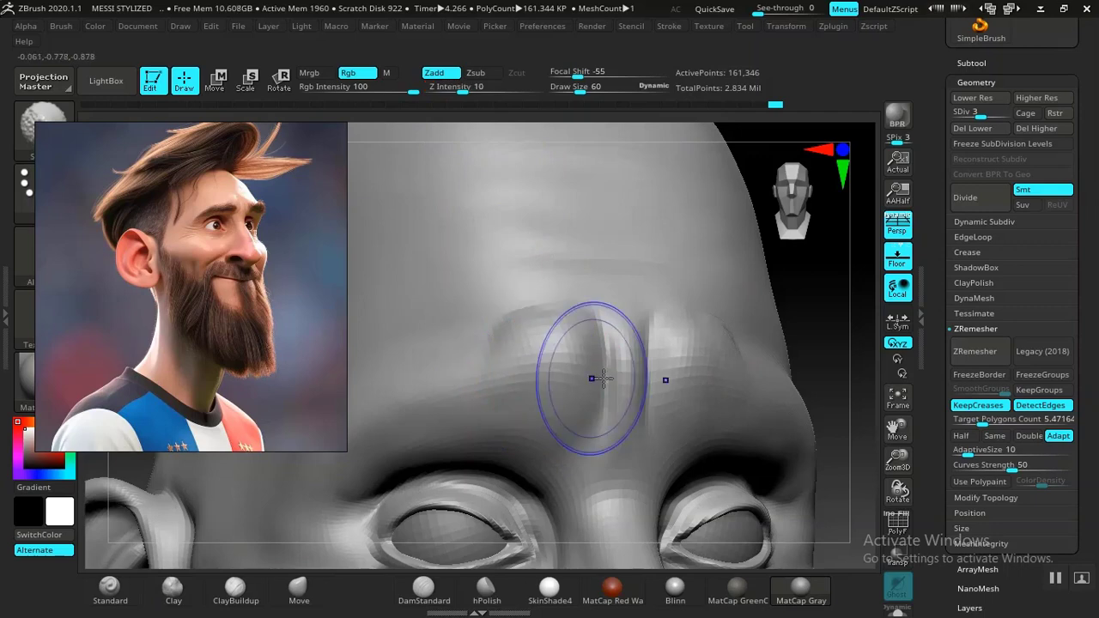
mouse_move(839, 344)
alt+mouse_down()
mouse_move(758, 369)
mouse_move(746, 415)
mouse_move(503, 338)
alt+mouse_up()
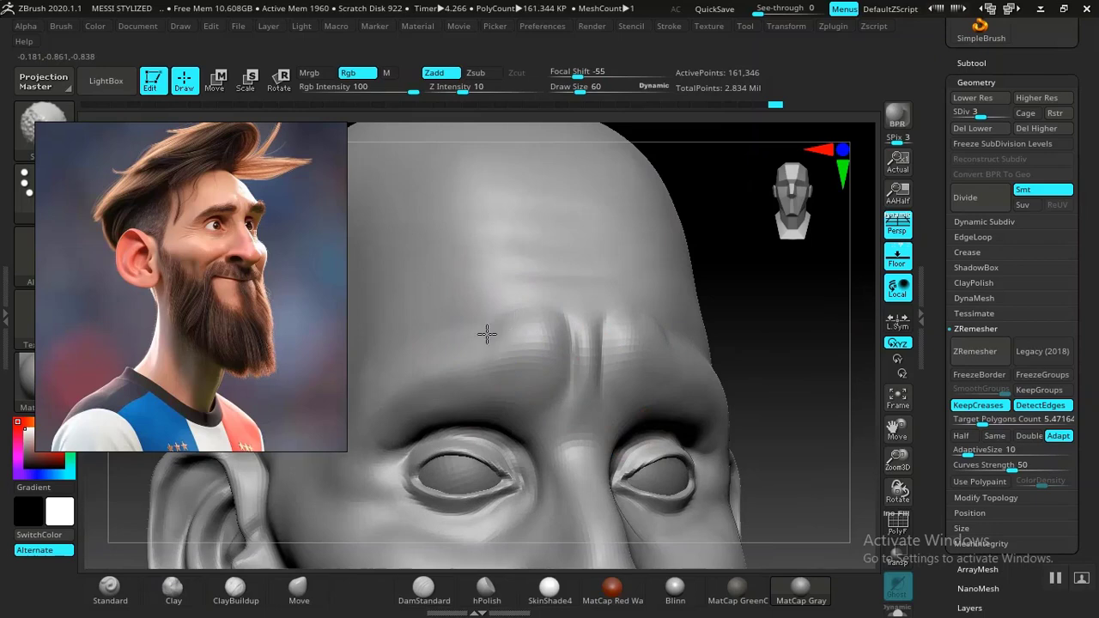
Step: Carve a crow's-foot crease outward from the outer eye corner with the DamStandard brush at draw size 60
alt+drag(803, 386, 731, 332)
alt+drag(730, 380, 632, 458)
mouse_move(225, 522)
alt+mouse_down()
mouse_move(363, 478)
mouse_move(413, 567)
alt+mouse_up()
click(424, 588)
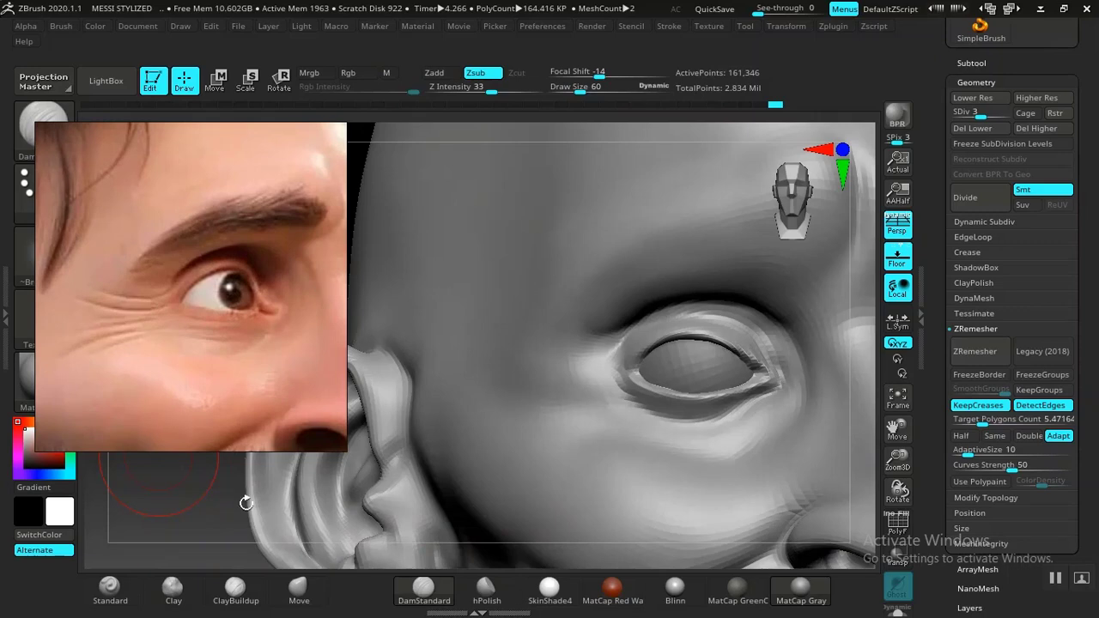
drag(203, 498, 540, 461)
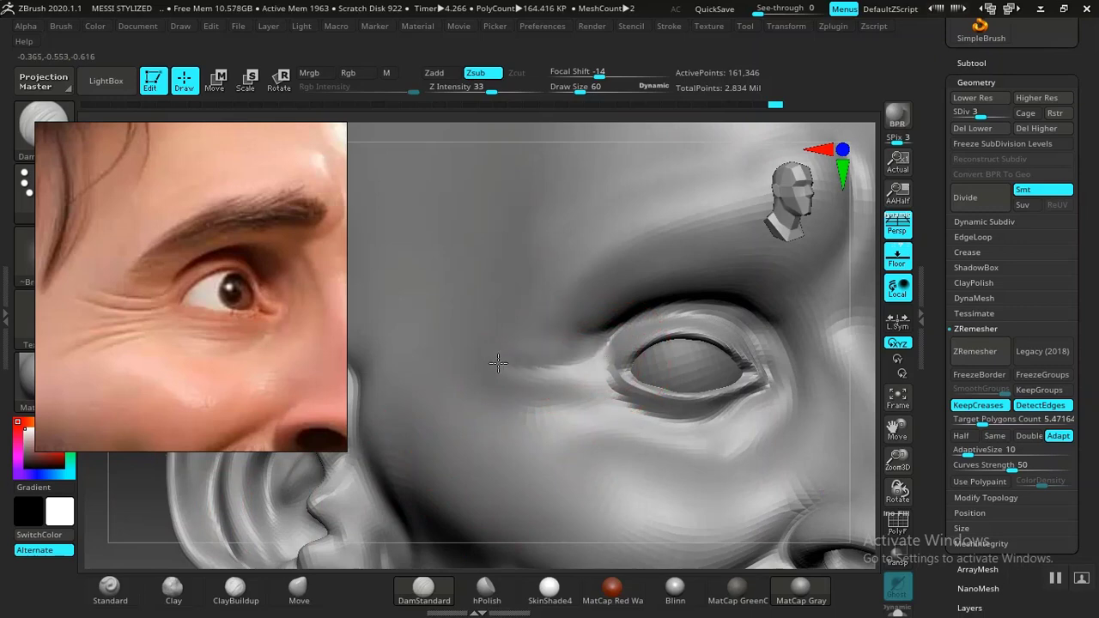
drag(467, 347, 461, 343)
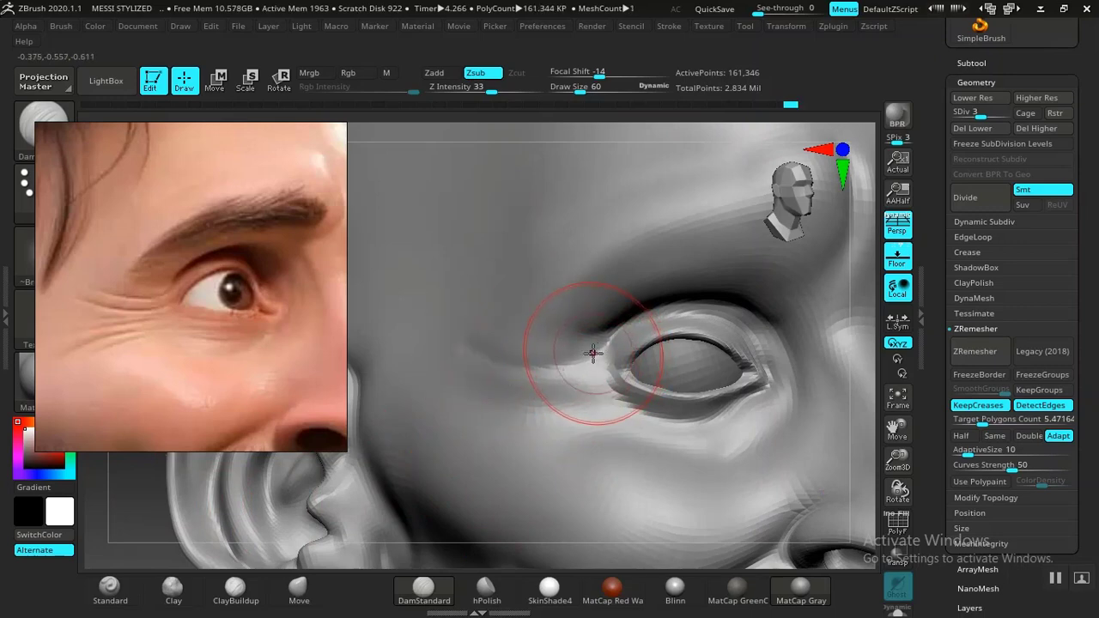
Step: Add finer crow's-feet wrinkles beside and below the outer eye corner with the DamStandard brush at draw size 32
key(bracketleft)
key(bracketleft)
key(bracketleft)
key(bracketleft)
key(bracketleft)
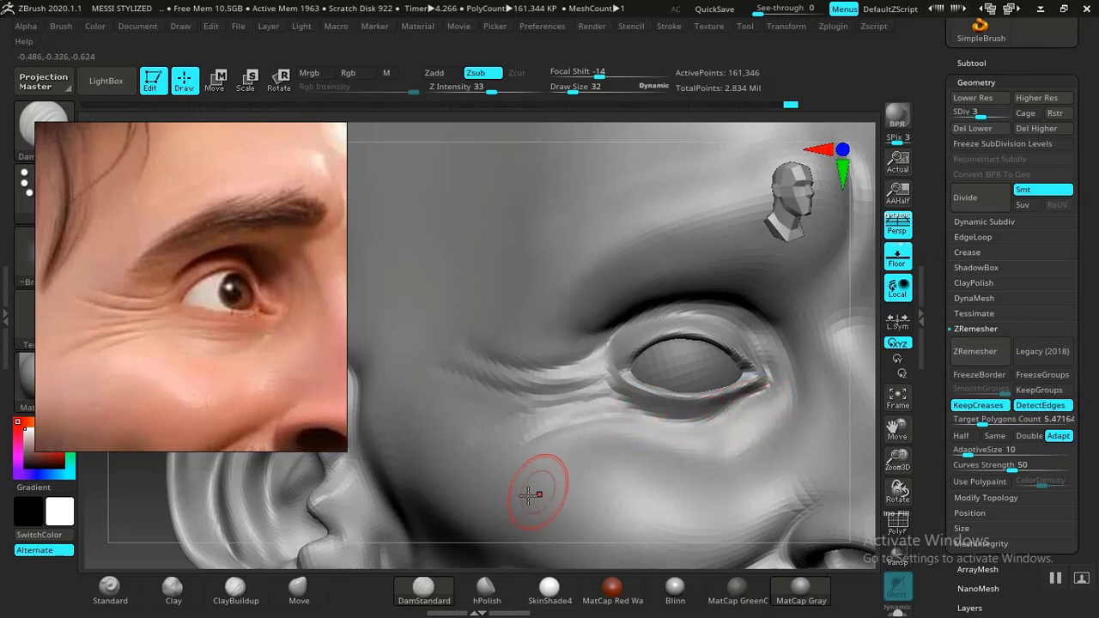
Step: Smooth the upper cheek surface beneath the lower eyelid
drag(179, 532, 196, 539)
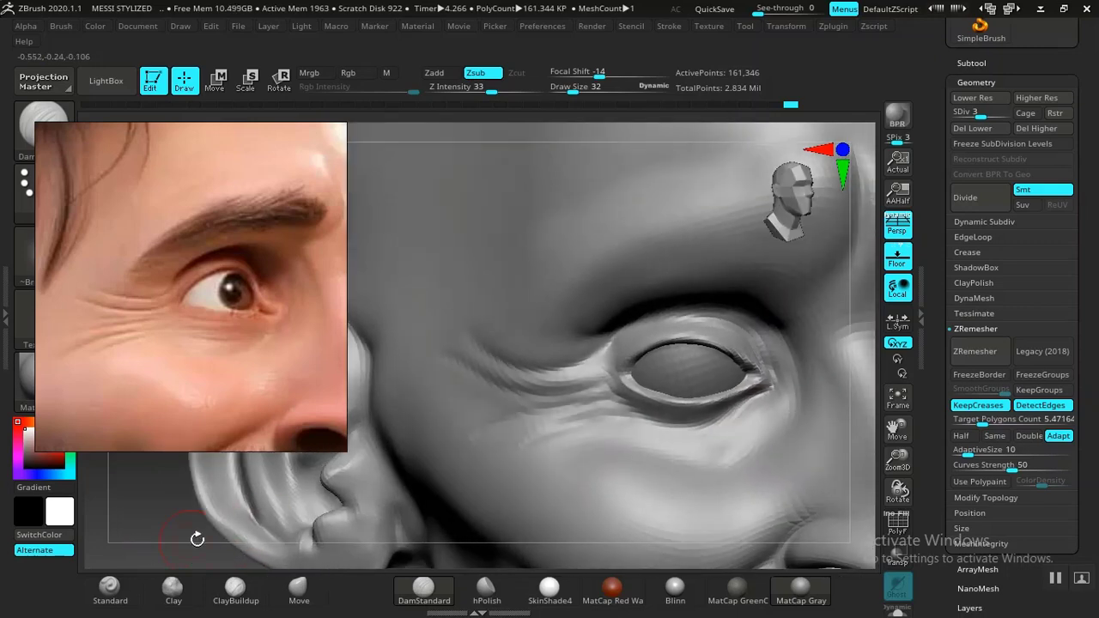
mouse_move(139, 516)
mouse_down()
mouse_move(154, 532)
mouse_move(140, 536)
mouse_up()
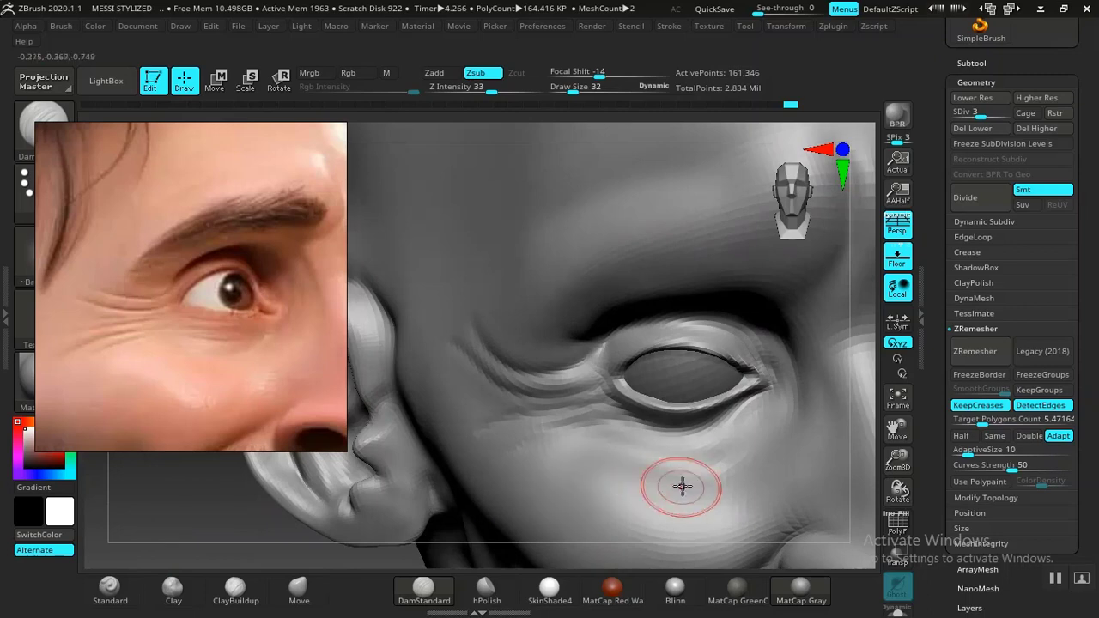
shift+drag(715, 467, 653, 459)
shift+drag(730, 460, 724, 456)
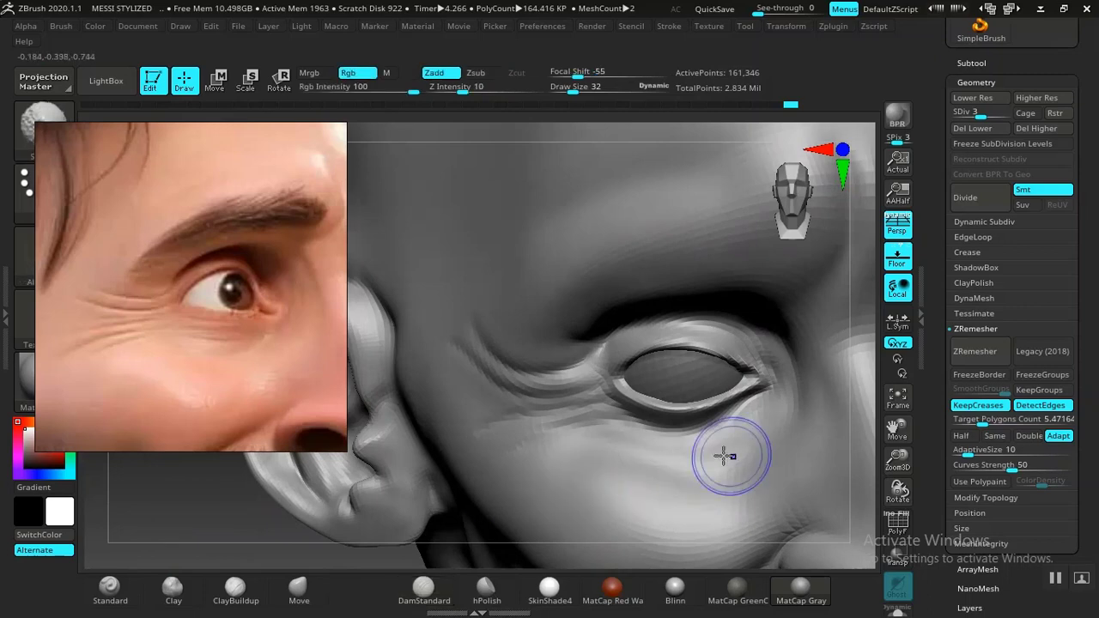
drag(237, 532, 360, 515)
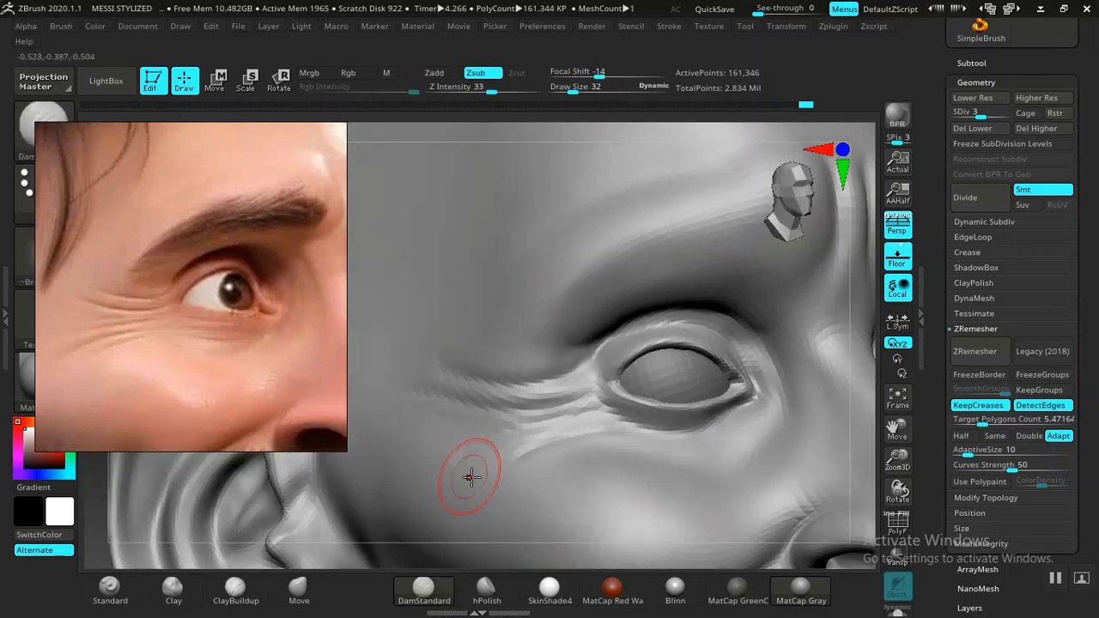
Step: Fill the area under the lower eyelid with the Clay brush at subdivision level 2, and return the head to level 3
click(173, 588)
key(shift+d)
key(shift+d)
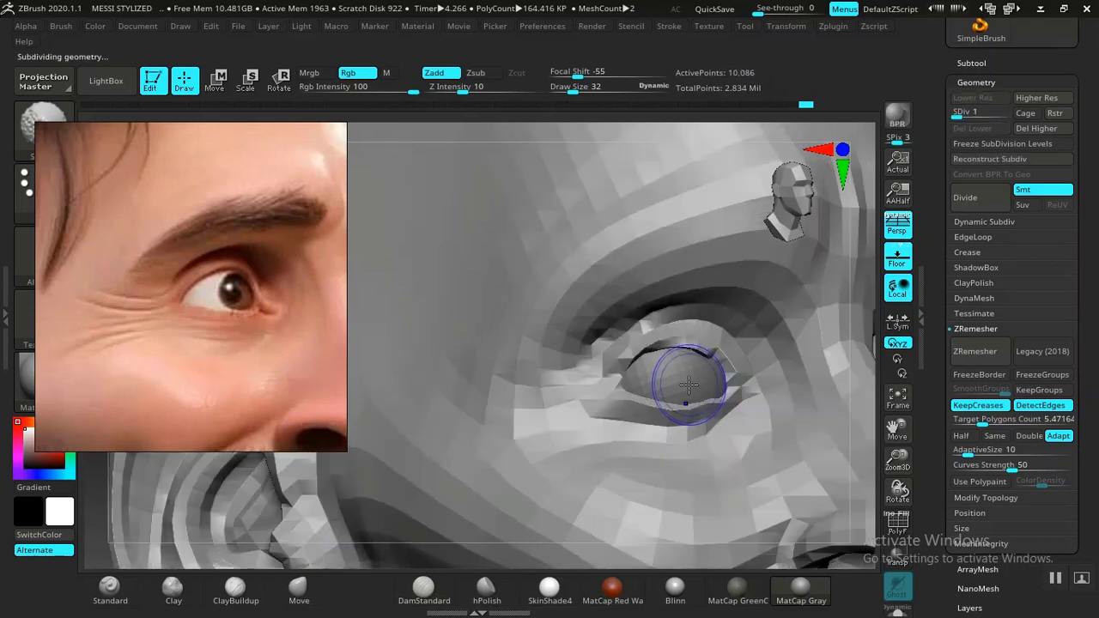
key(d)
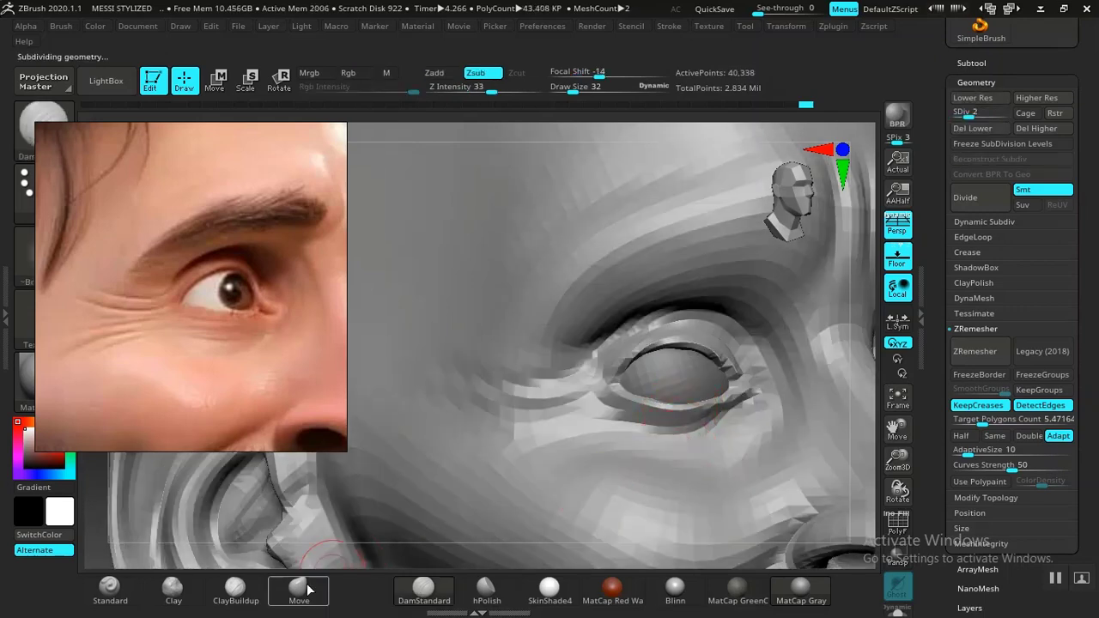
click(173, 588)
key(bracketright)
key(bracketright)
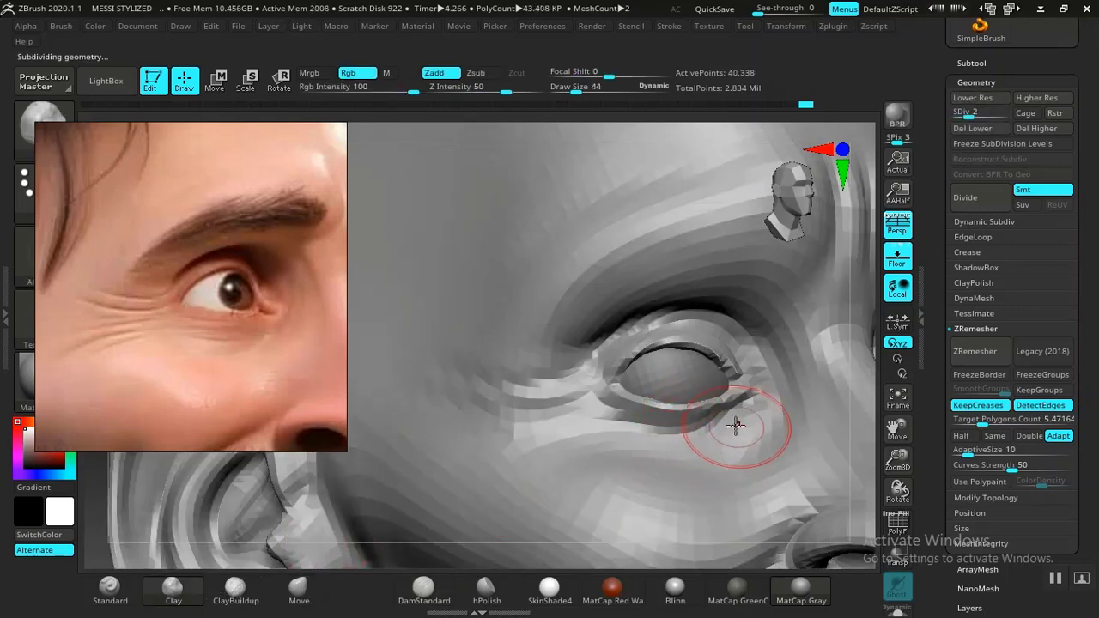
drag(736, 423, 620, 445)
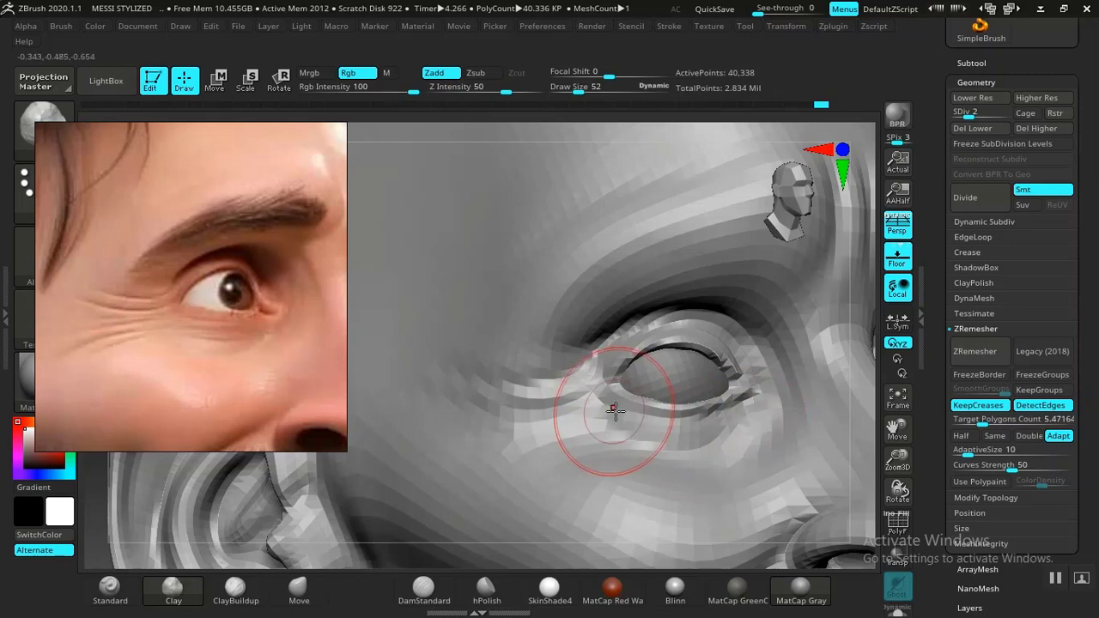
key(ctrl+d)
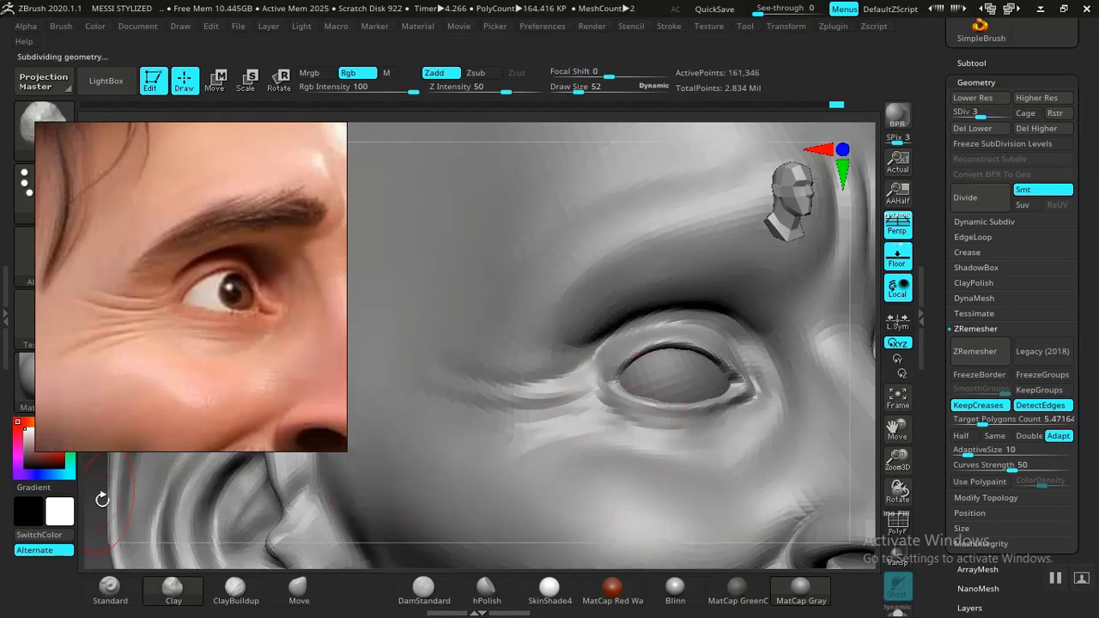
Step: Carve the eye bag crease below the lower eyelid with the DamStandard brush at draw size 52
alt+drag(91, 480, 73, 275)
drag(296, 485, 267, 486)
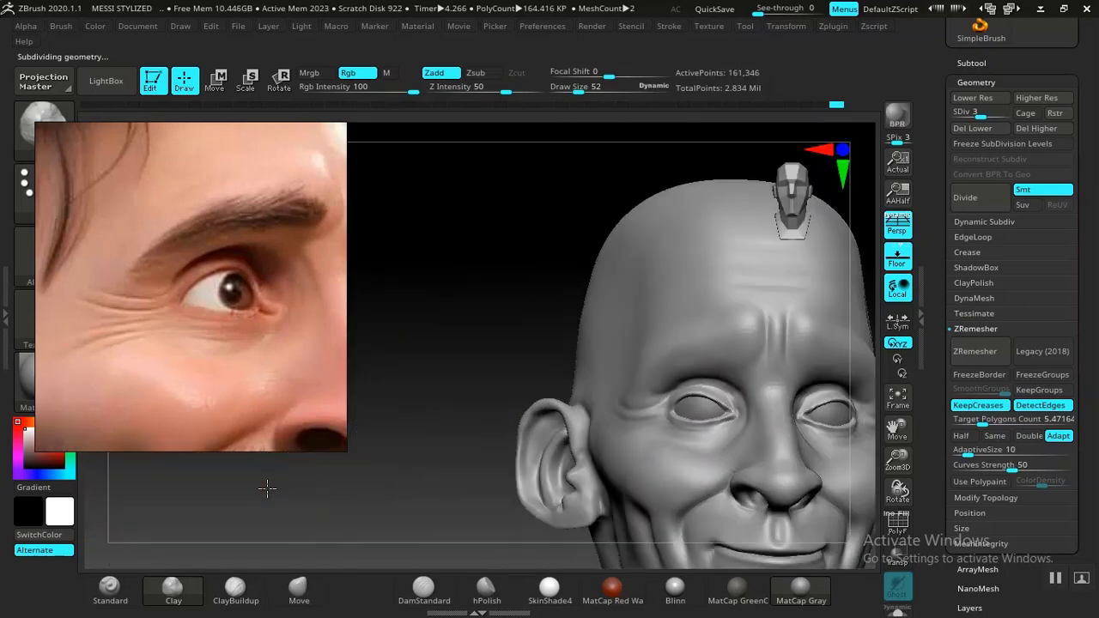
alt+drag(367, 510, 340, 411)
alt+drag(432, 417, 480, 530)
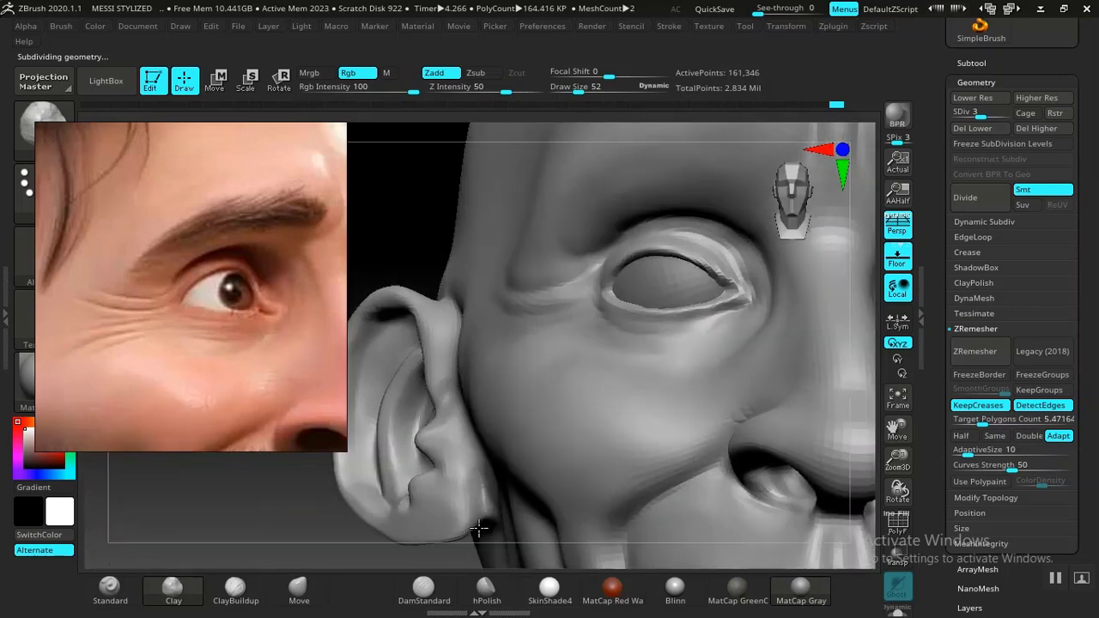
click(420, 593)
alt+drag(287, 496, 270, 556)
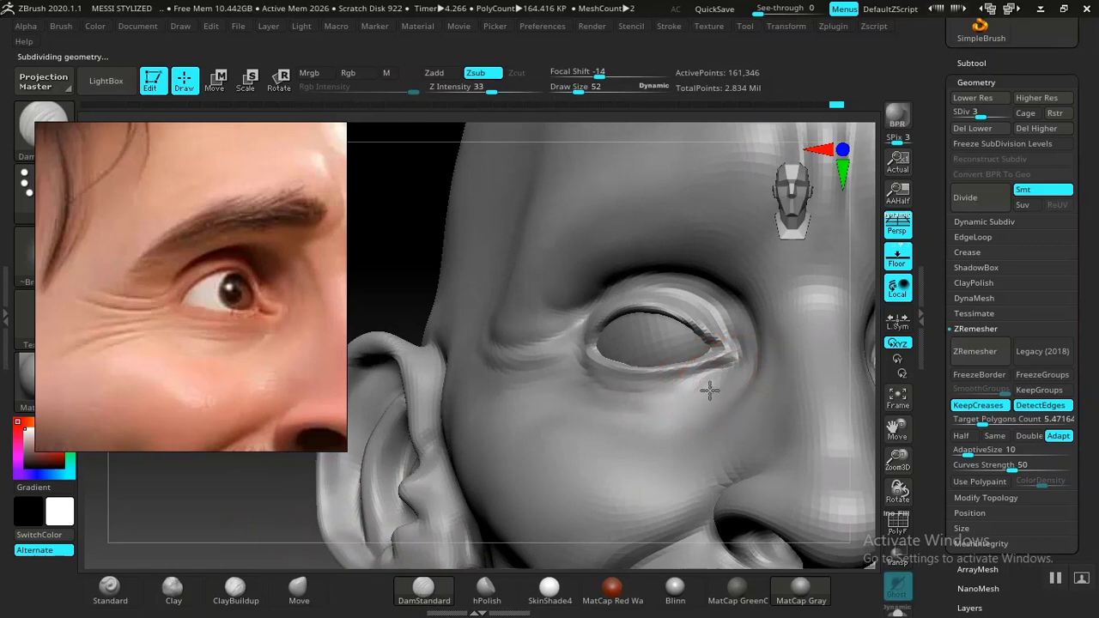
drag(692, 393, 639, 413)
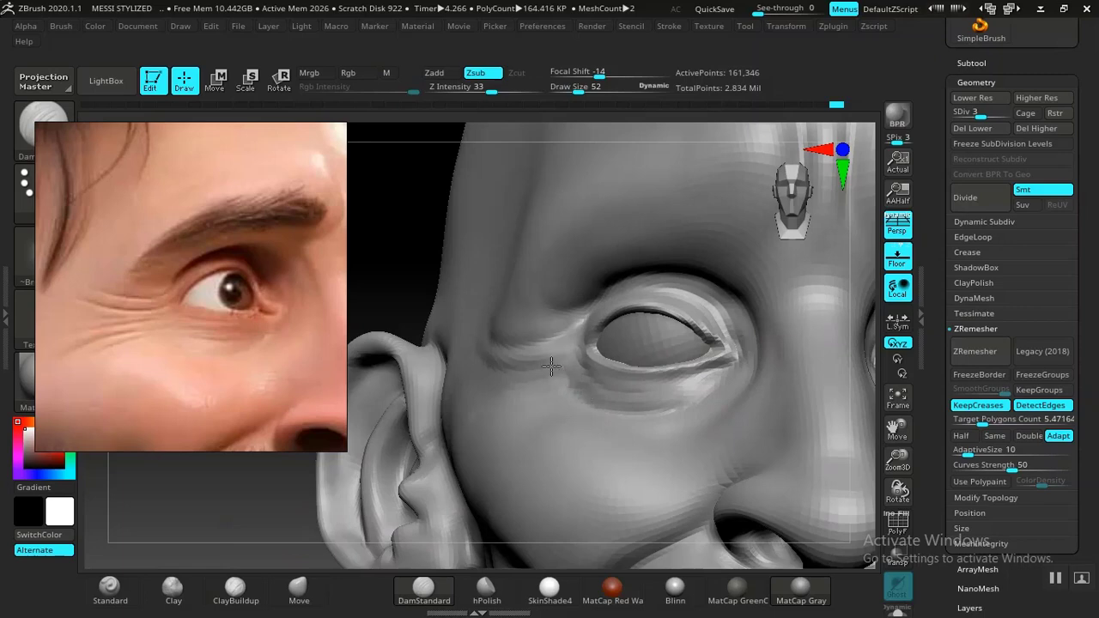
Step: Refine the under-eye crease with the DamStandard brush at draw size 28 and smooth its inner end
ctrl+right_drag(209, 512, 292, 531)
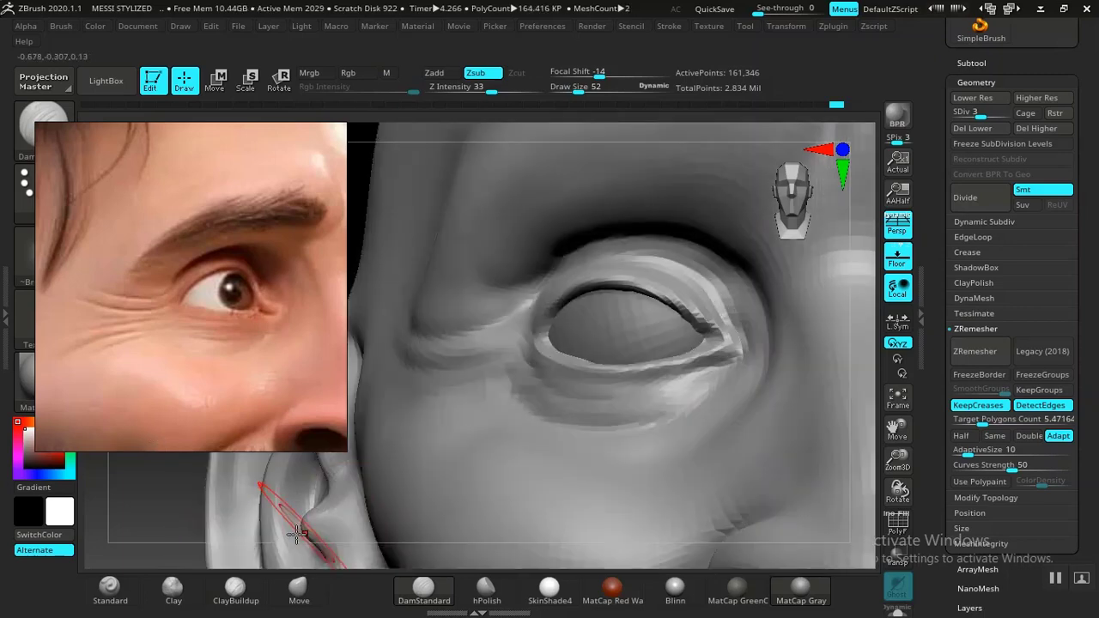
ctrl+right_drag(177, 513, 249, 521)
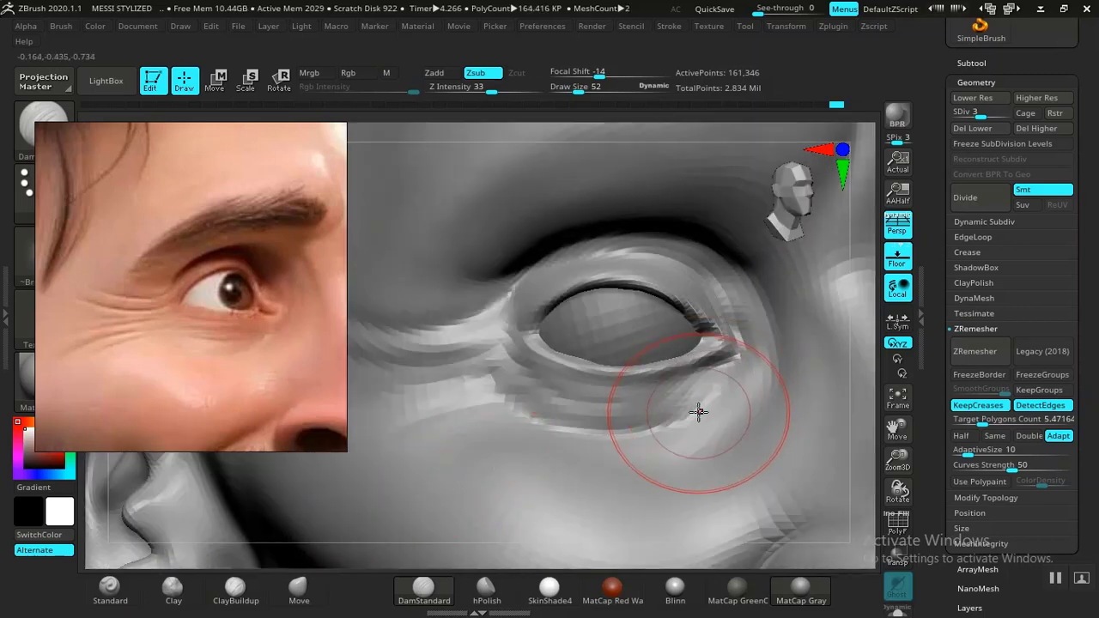
key(bracketleft)
key(bracketleft)
key(bracketleft)
shift+drag(699, 407, 673, 423)
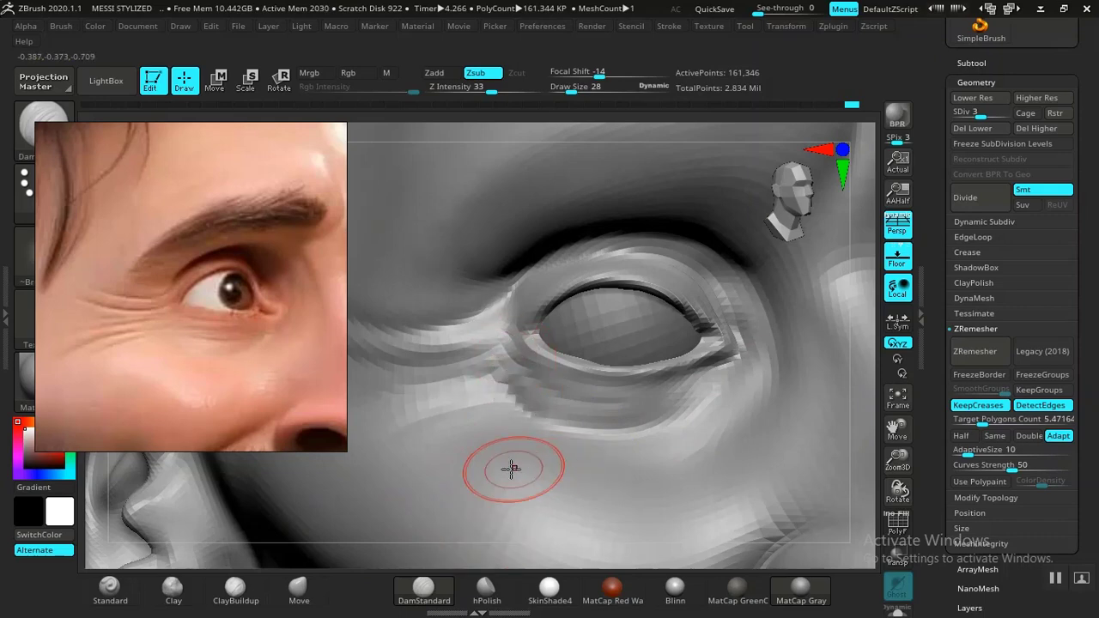
key(shift)
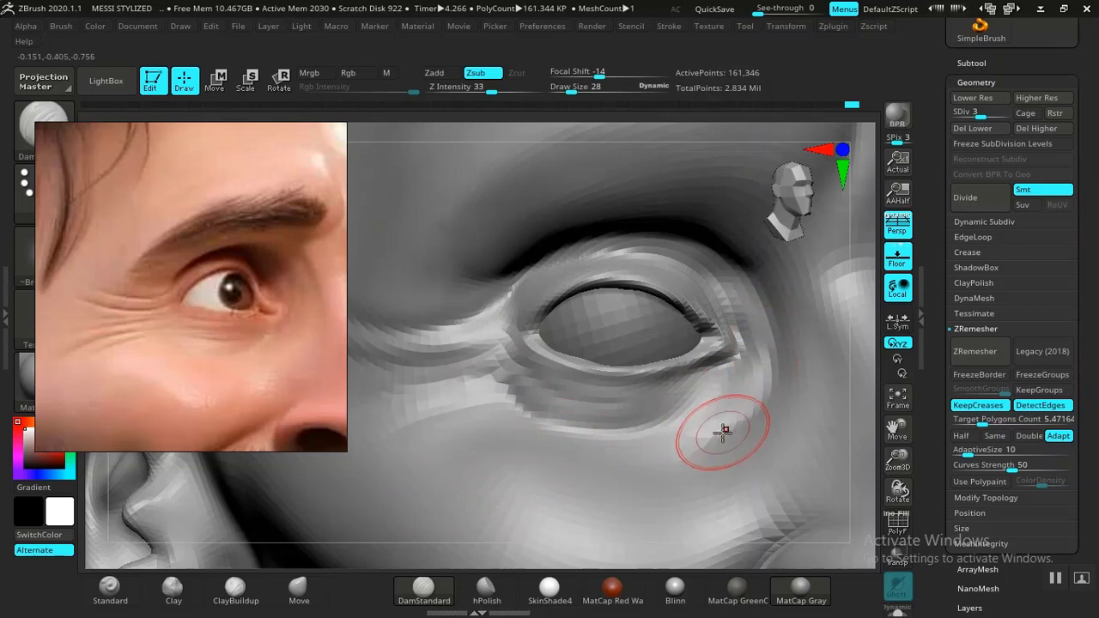
Step: Continue the eye socket crease around the inner eye corner up to the upper eyelid
key(shift)
drag(767, 336, 768, 338)
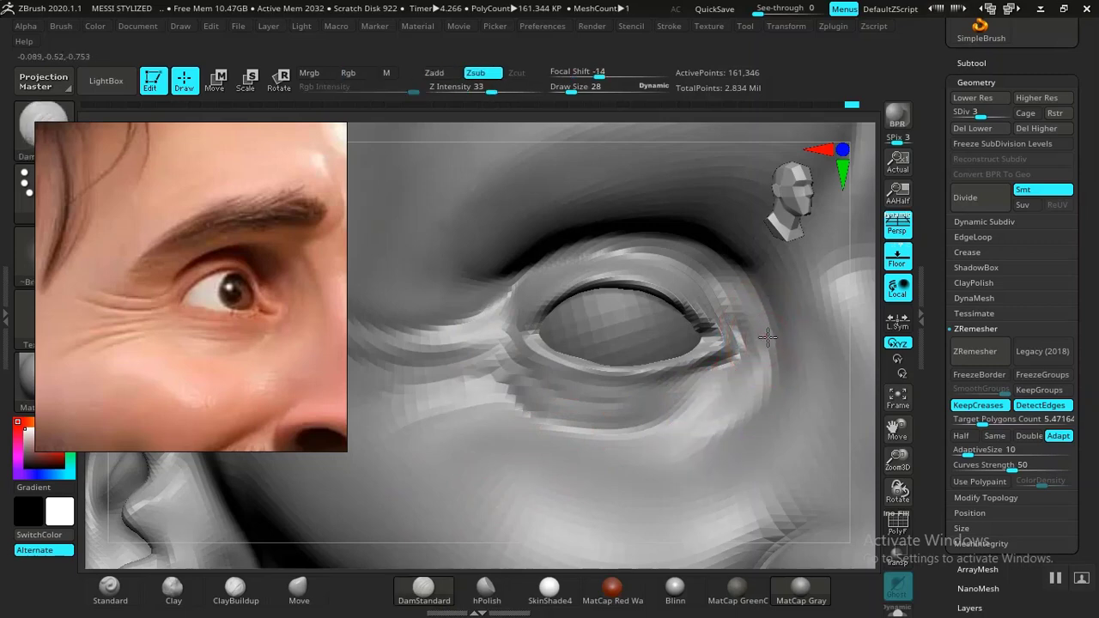
drag(763, 297, 721, 250)
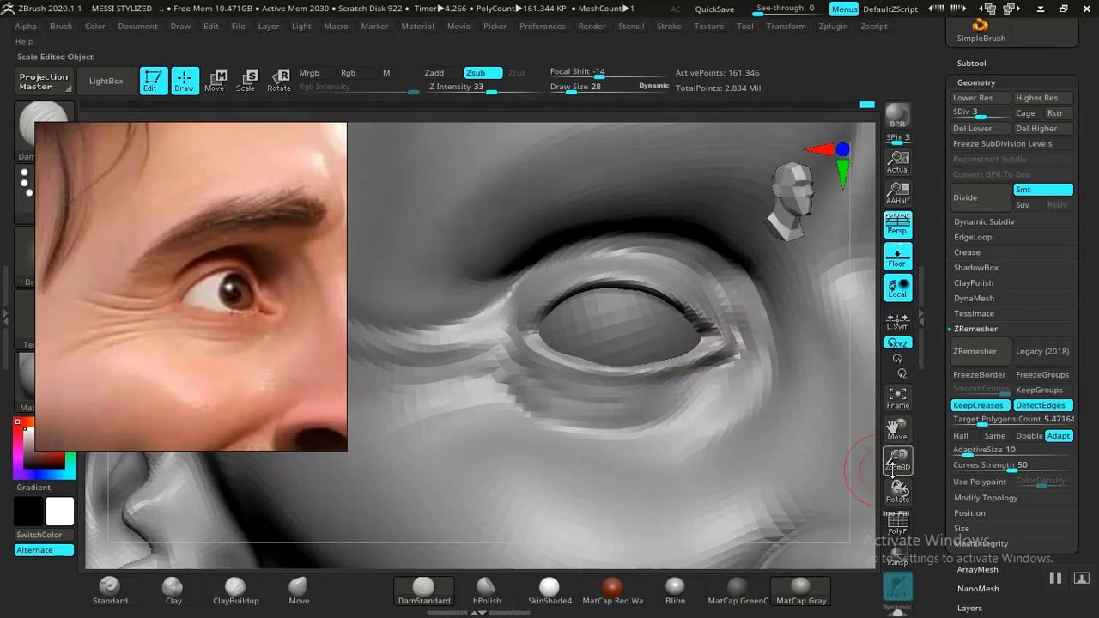
Step: Deepen the crease above the upper eyelid with DamStandard at draw size 36 and build up the lid with the Standard brush at draw size 40
mouse_move(887, 470)
mouse_down()
mouse_move(411, 452)
mouse_move(442, 473)
mouse_move(491, 466)
mouse_up()
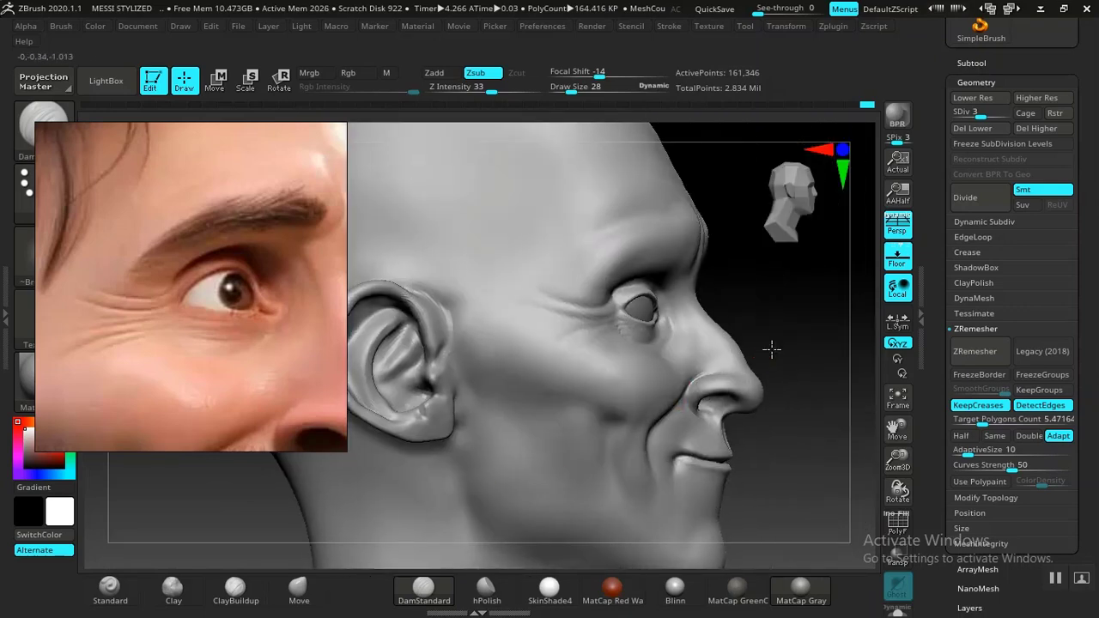
mouse_move(770, 349)
alt+mouse_down()
mouse_move(768, 406)
mouse_move(772, 349)
mouse_move(700, 365)
alt+mouse_up()
mouse_move(324, 515)
mouse_down()
mouse_move(435, 437)
mouse_move(442, 500)
mouse_move(344, 462)
mouse_up()
alt+drag(234, 525, 334, 531)
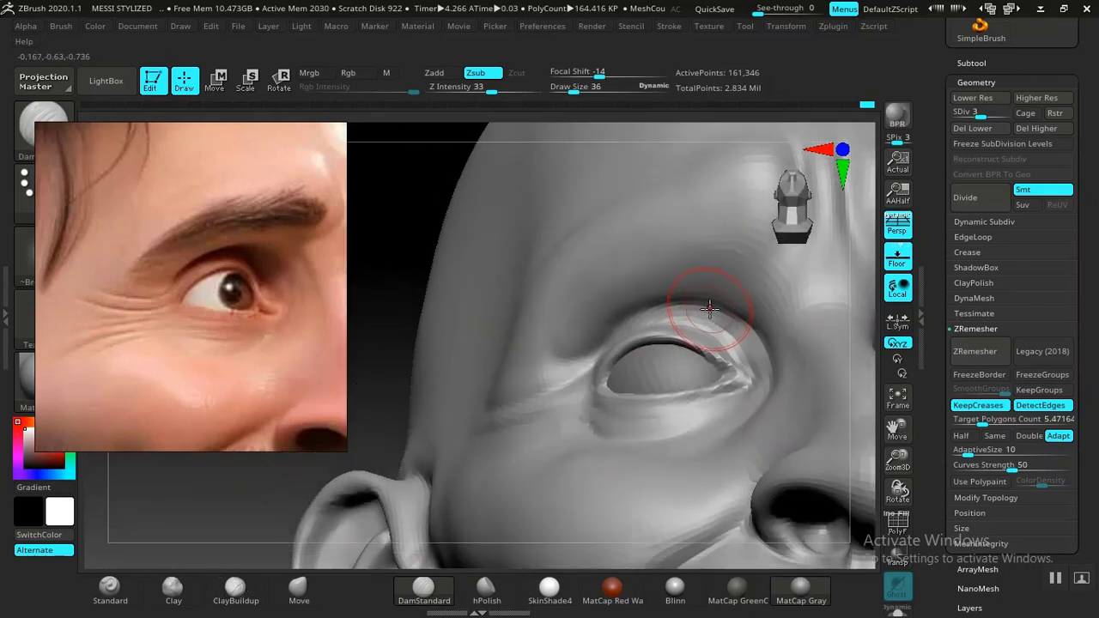
click(109, 590)
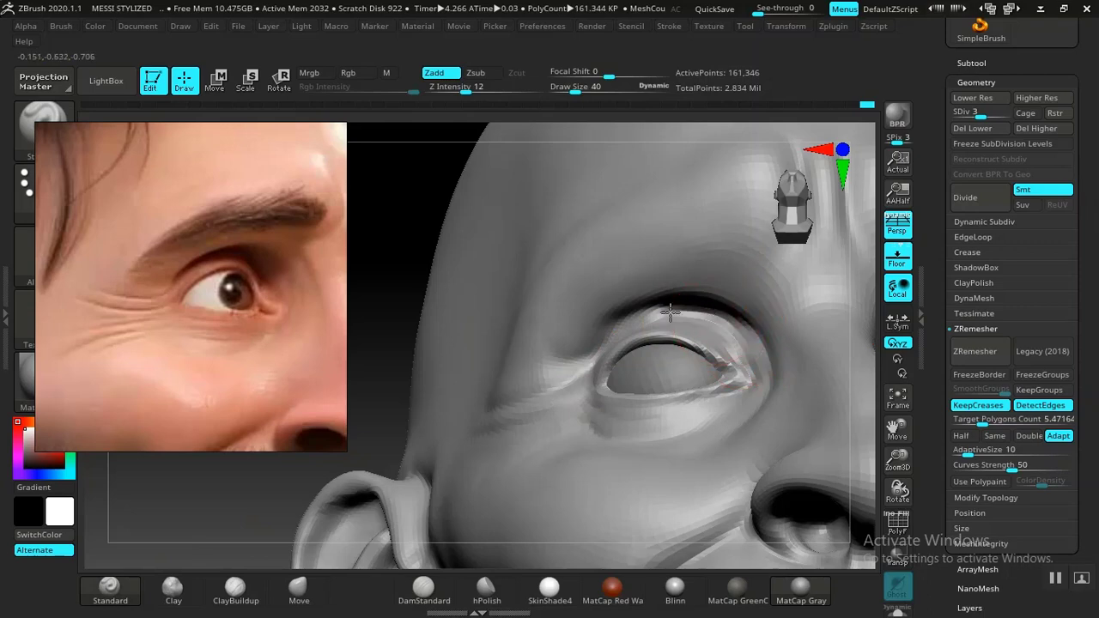
drag(635, 321, 661, 337)
Step: Undo the last brush stroke on the upper eyelid
mouse_move(233, 510)
alt+mouse_down()
mouse_move(105, 373)
mouse_move(95, 266)
alt+mouse_up()
drag(266, 507, 247, 541)
drag(328, 533, 297, 530)
alt+drag(300, 481, 334, 537)
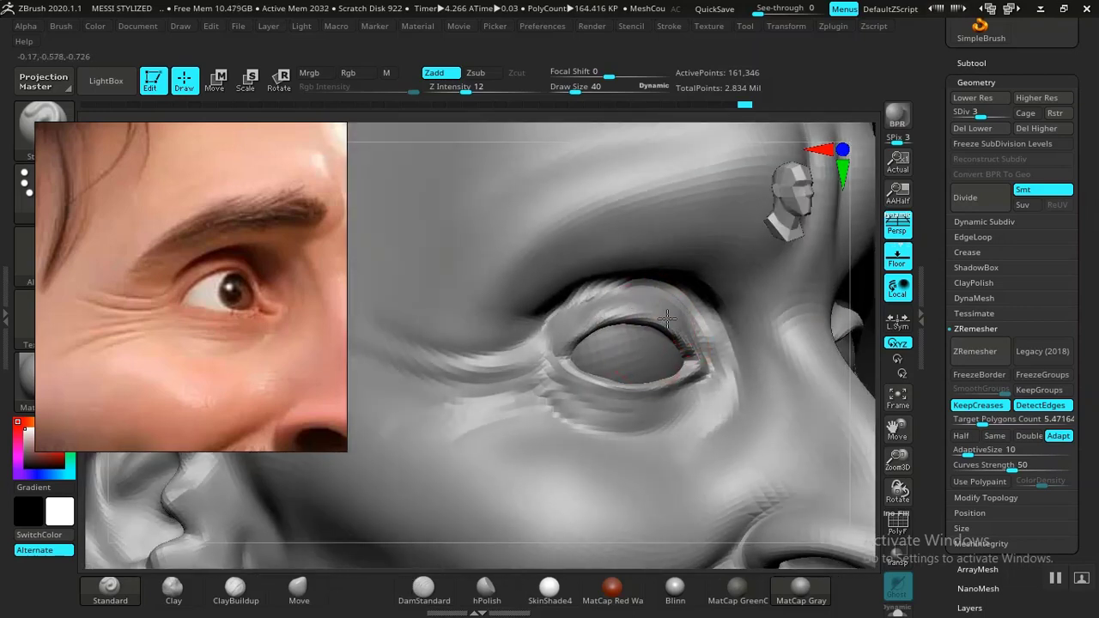
key(ctrl)
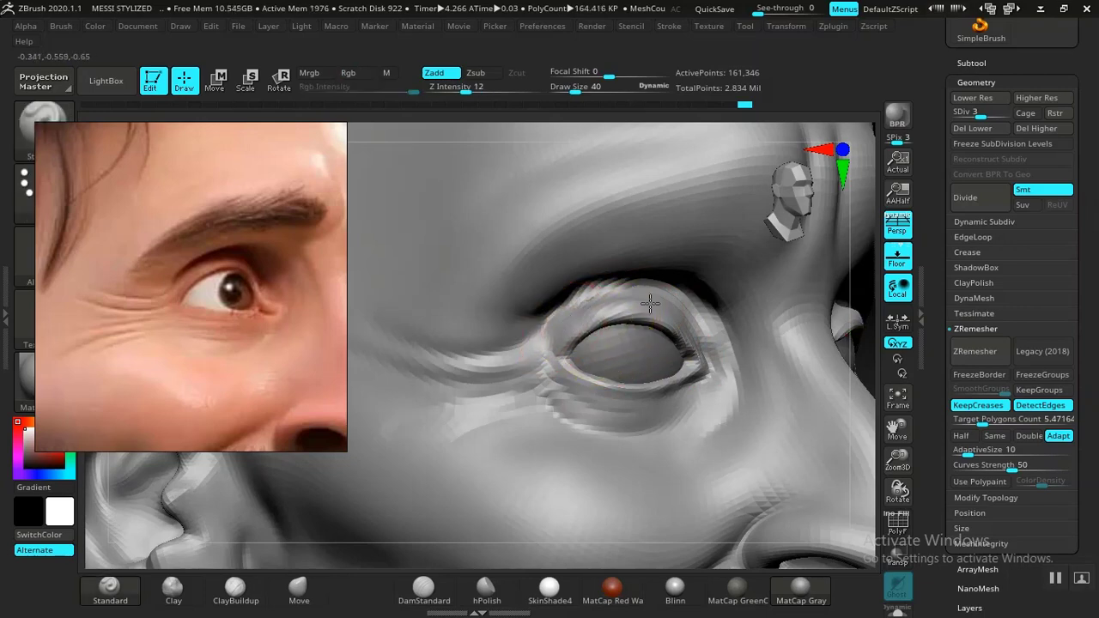
key(ctrl)
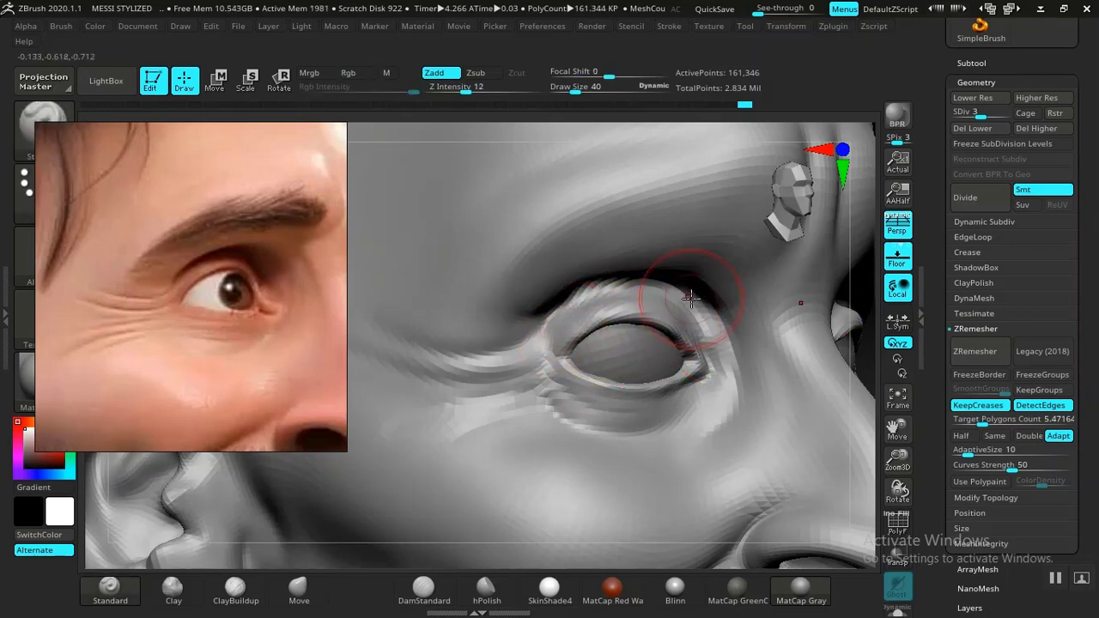
key(ctrl+z)
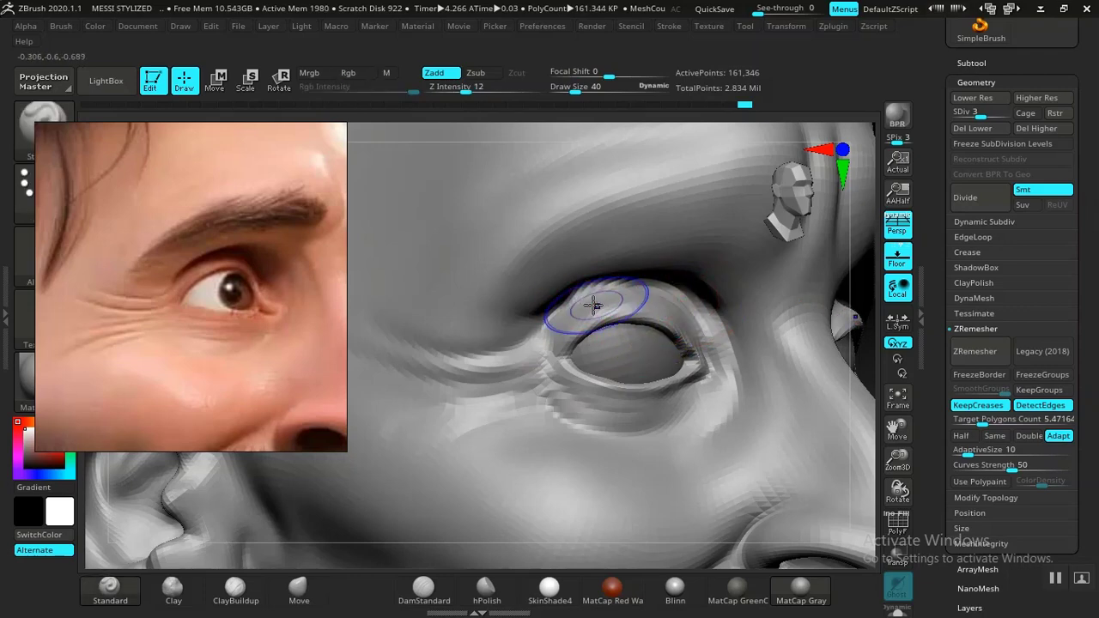
Step: Flatten the outer part of the upper eyelid with the hPolish brush at draw size 40 and smooth the lid at subdivision level 4
click(486, 589)
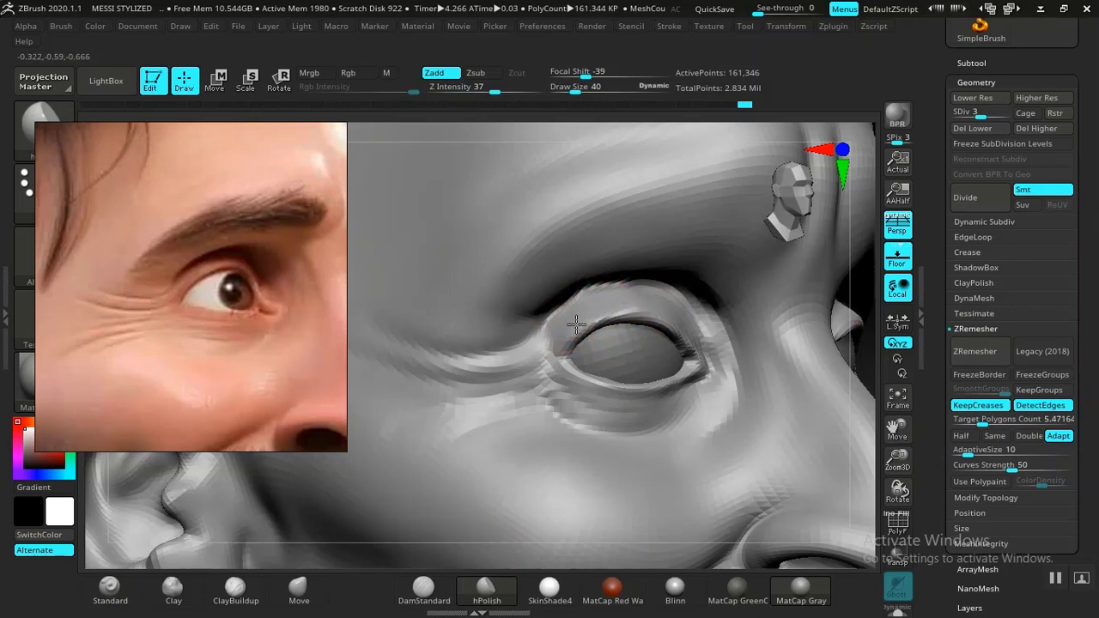
drag(576, 325, 568, 336)
key(d)
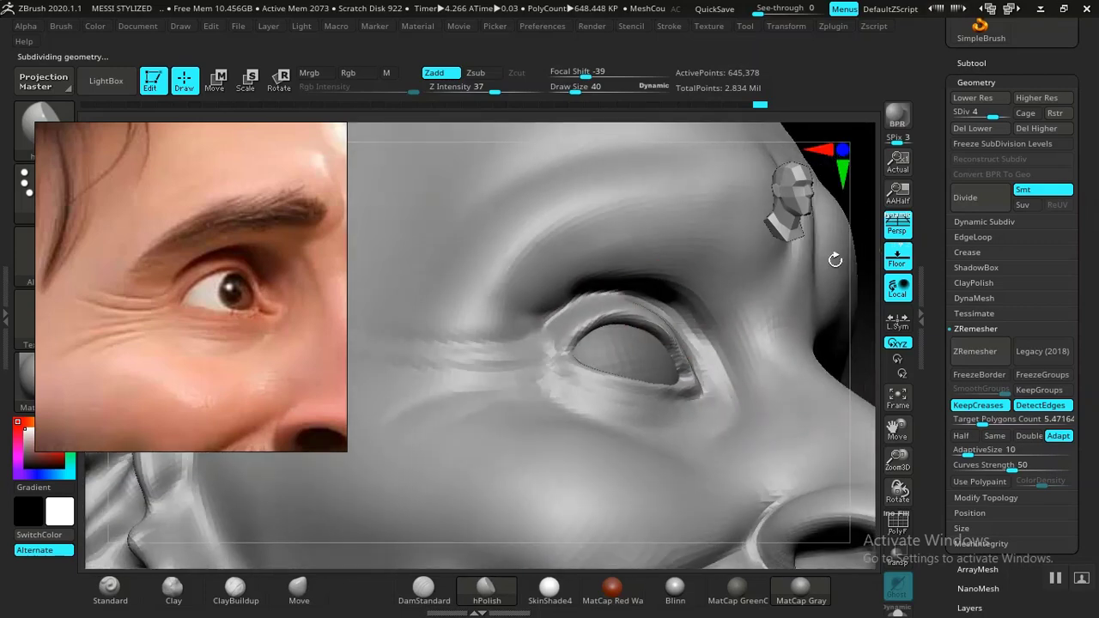
drag(836, 260, 837, 255)
mouse_move(683, 319)
shift+mouse_down()
mouse_move(636, 295)
mouse_move(661, 303)
shift+mouse_up()
Step: Smooth the eye bag surface below the lower eyelid at draw size 16, raising the Smooth brush's Z Intensity to 24
key(f)
shift+drag(751, 400, 695, 348)
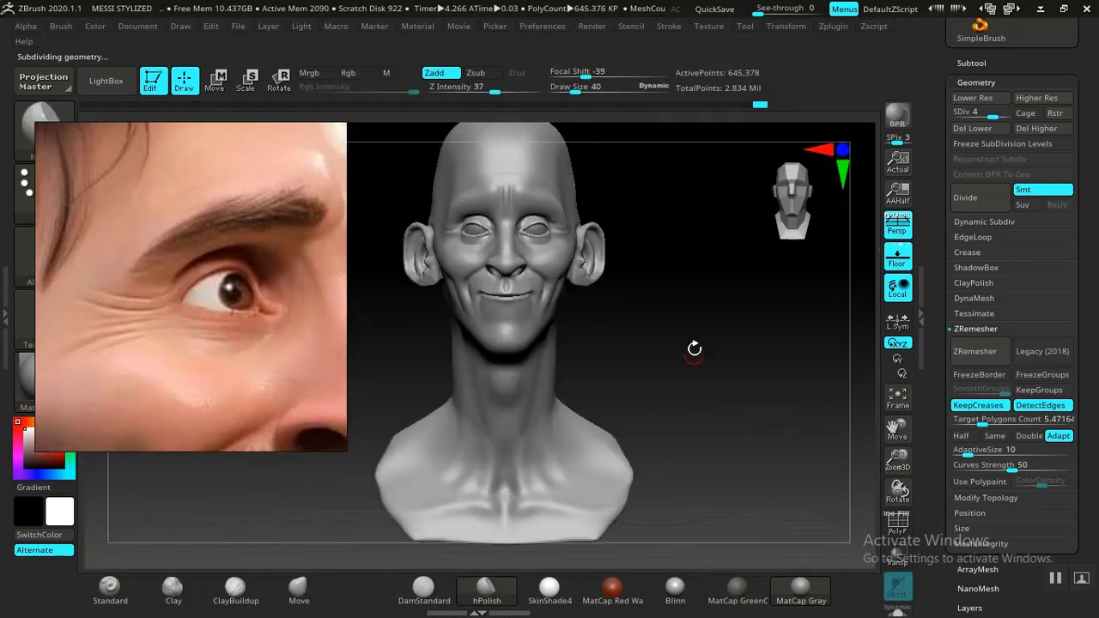
mouse_move(712, 175)
alt+mouse_down()
mouse_move(721, 338)
mouse_move(696, 547)
alt+mouse_up()
alt+drag(336, 492, 554, 495)
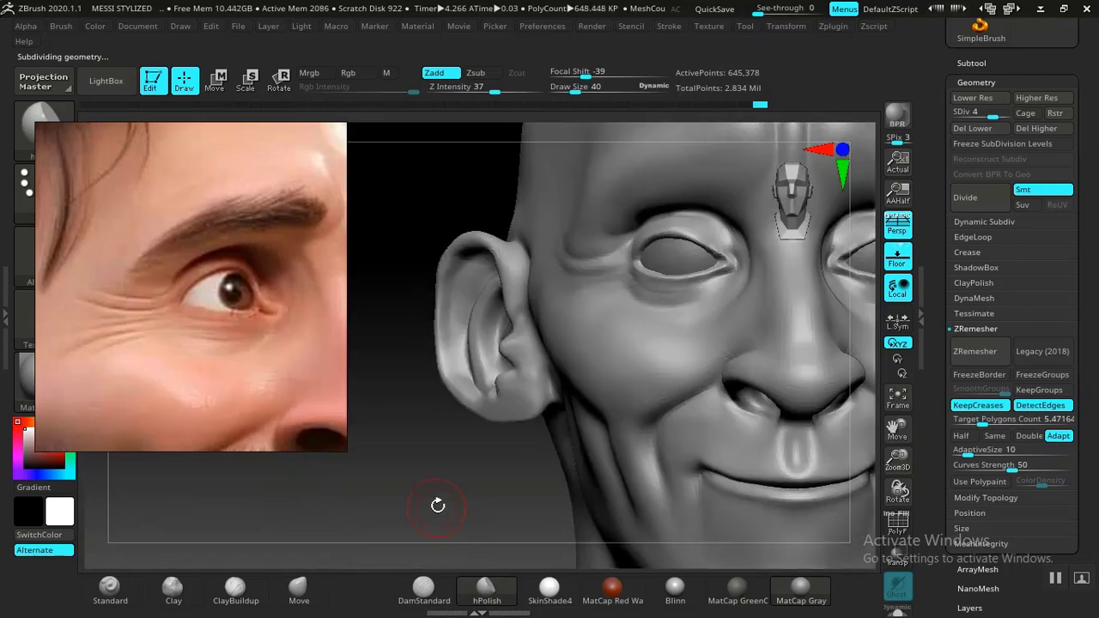
mouse_move(391, 491)
alt+mouse_down()
mouse_move(369, 503)
mouse_move(407, 473)
mouse_move(410, 547)
mouse_move(378, 537)
mouse_move(271, 597)
alt+mouse_up()
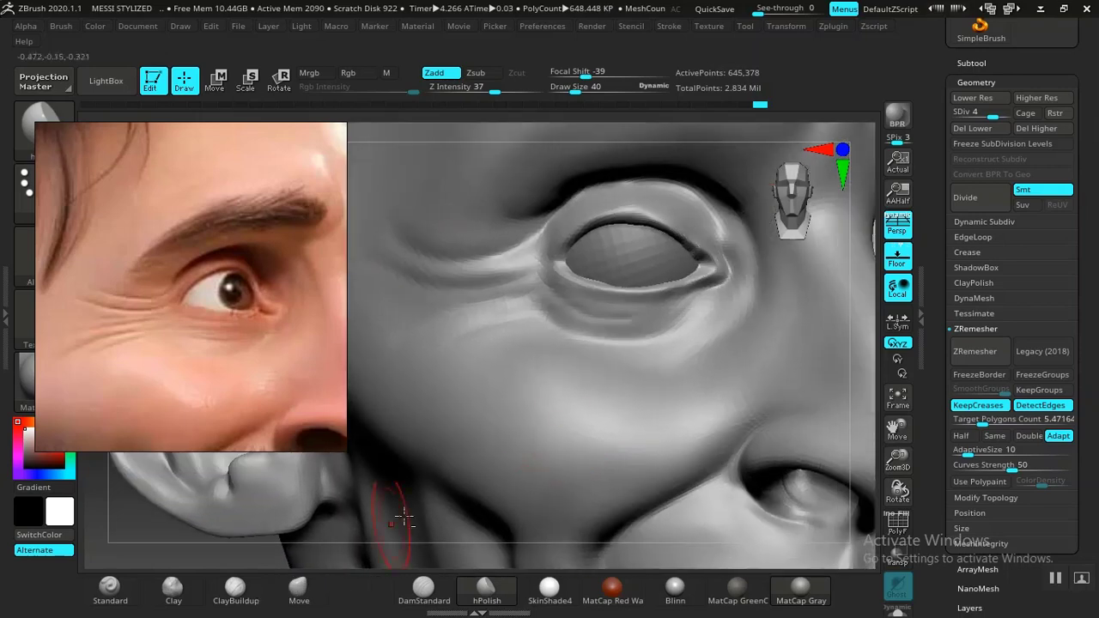
key(bracketleft)
key(bracketleft)
key(bracketleft)
key(bracketleft)
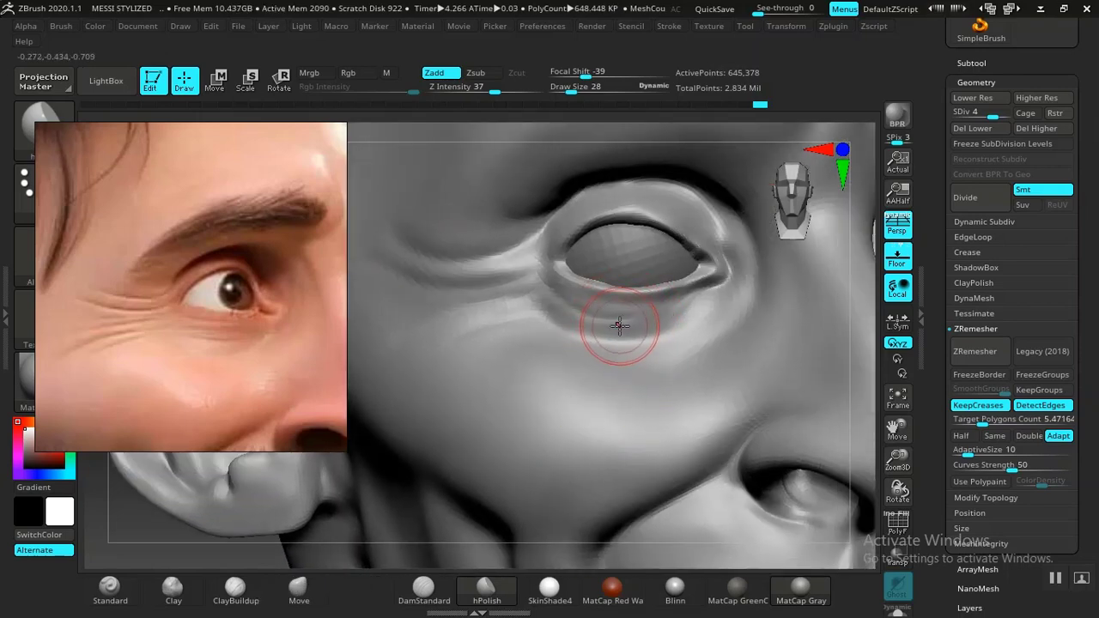
key(shift)
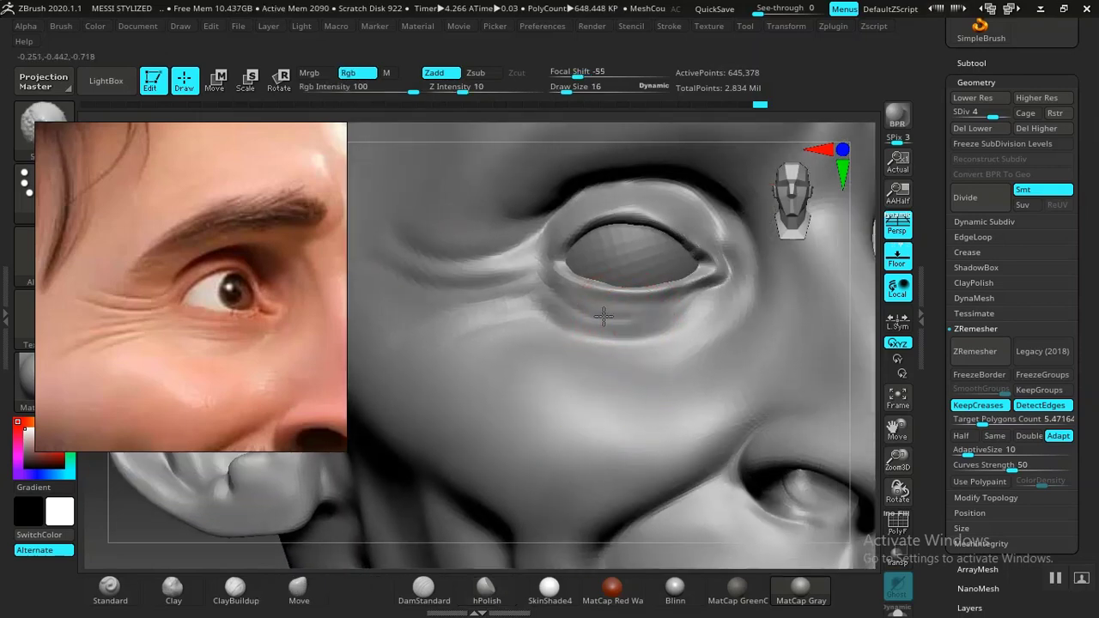
mouse_move(609, 317)
shift+mouse_down()
mouse_move(619, 321)
mouse_move(576, 306)
mouse_move(591, 315)
shift+mouse_up()
shift+drag(465, 86, 481, 87)
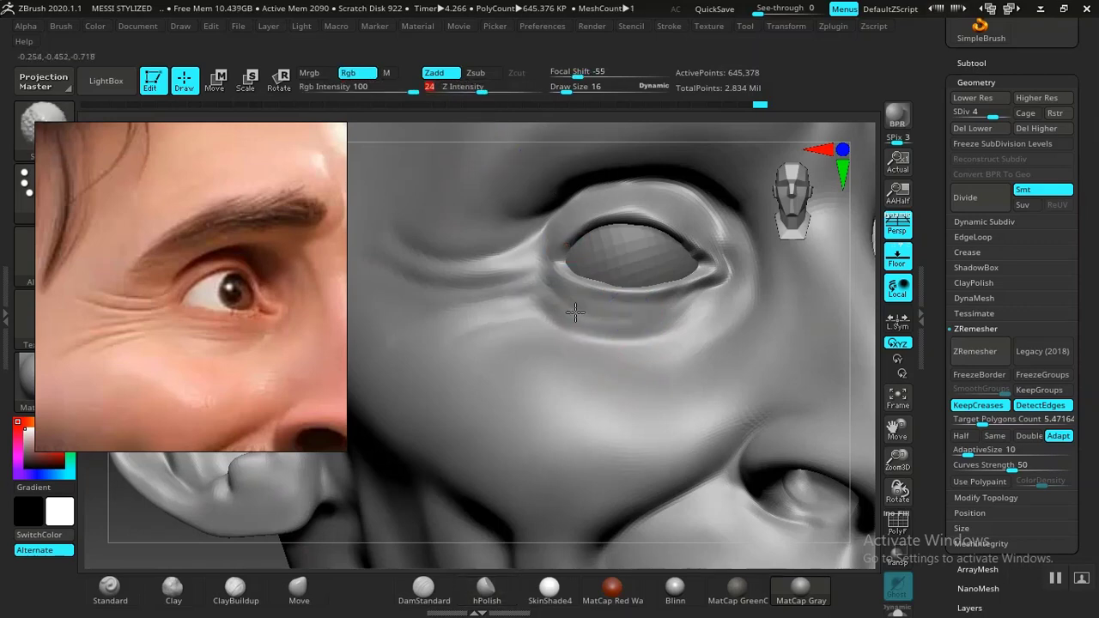
mouse_move(592, 323)
shift+mouse_down()
mouse_move(579, 309)
mouse_move(639, 319)
shift+mouse_up()
Step: Try to carve a crease across the eye bag with the DamStandard brush at draw size 16
click(424, 592)
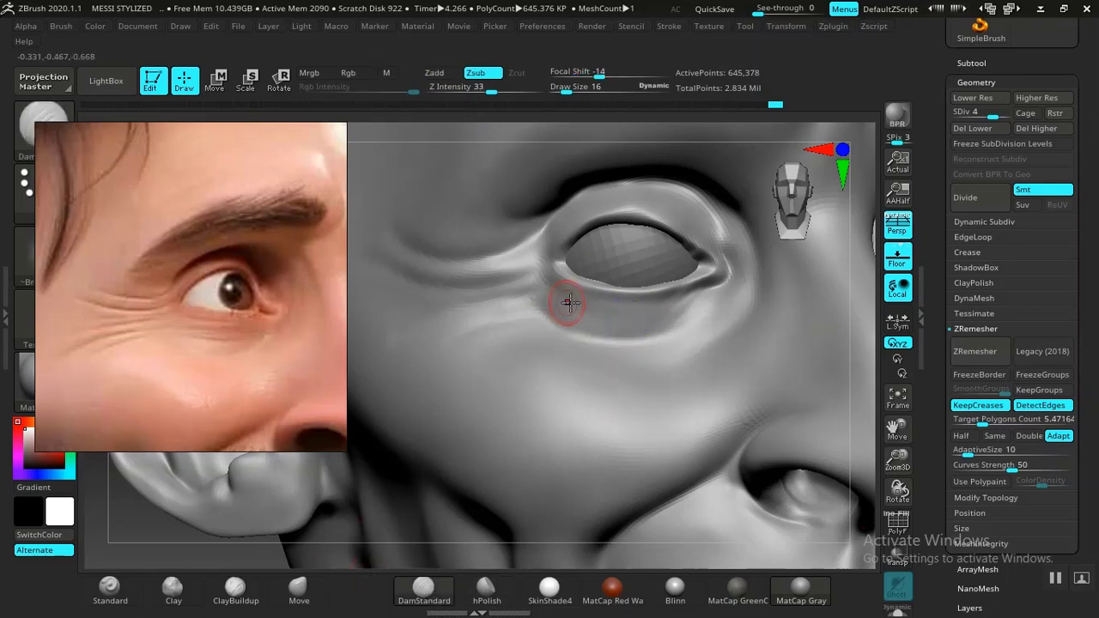
mouse_move(625, 322)
mouse_down()
mouse_move(667, 318)
mouse_move(701, 295)
mouse_up()
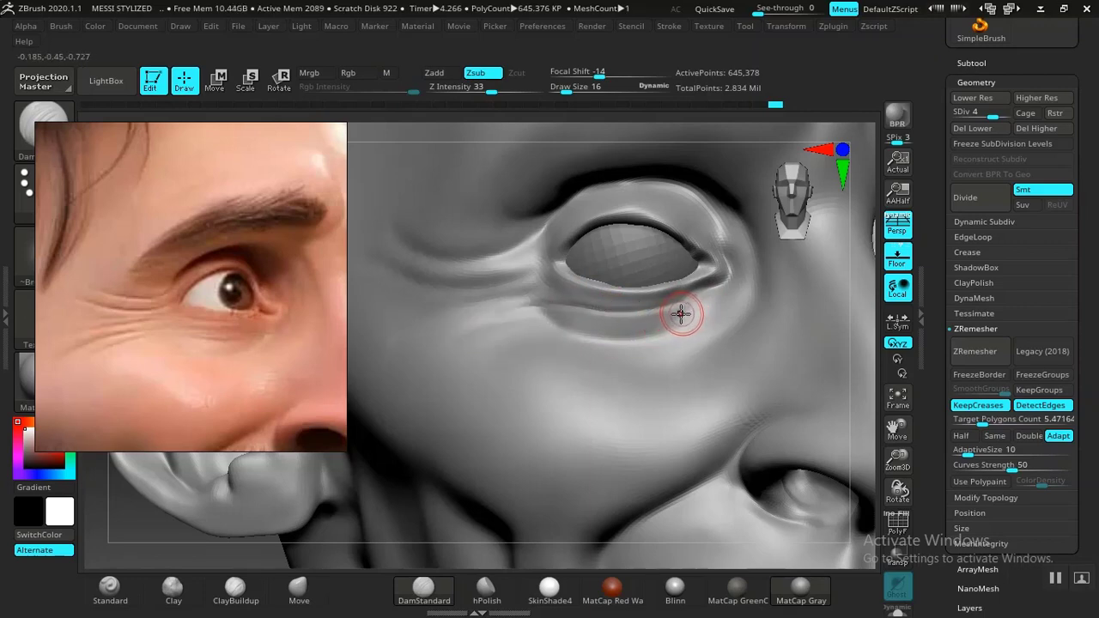
key(ctrl)
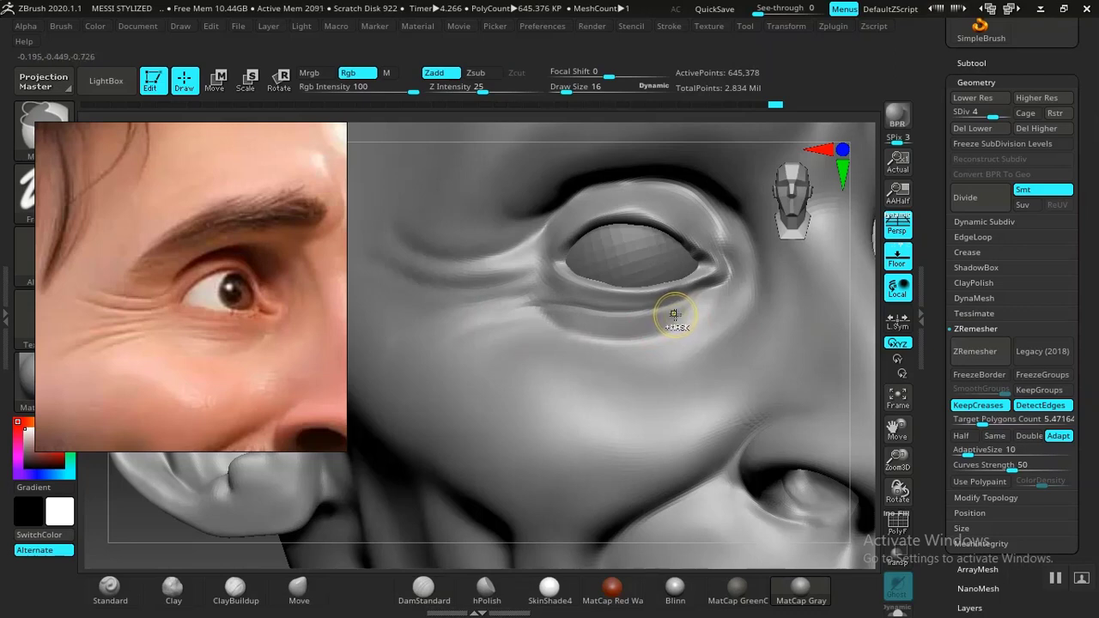
key(ctrl+z)
key(shift)
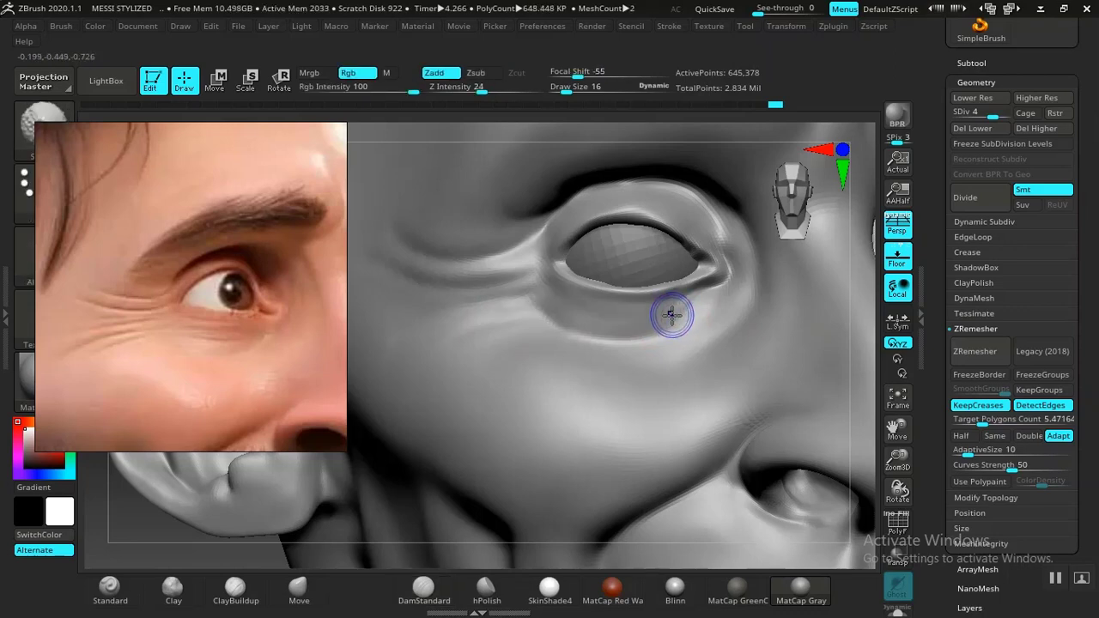
Step: Refine the eye bag and outer-corner creases with DamStandard at draw size 16 on subdivision level 3, and return to level 4
key(shift+d)
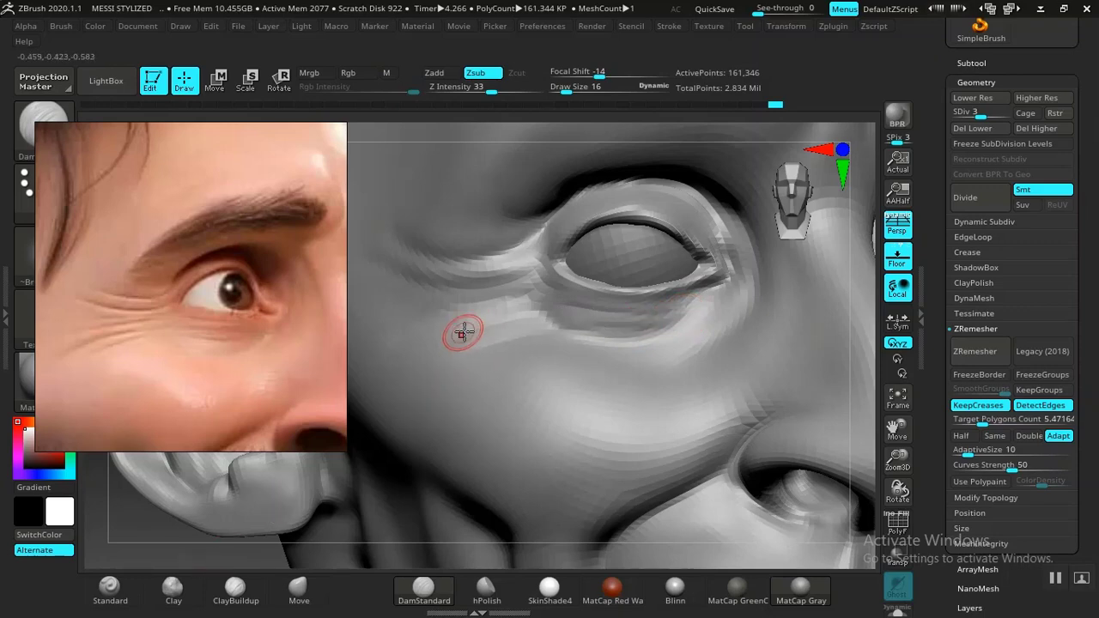
mouse_move(205, 558)
alt+mouse_down()
mouse_move(123, 449)
mouse_move(380, 478)
mouse_move(376, 459)
mouse_move(371, 474)
mouse_move(405, 479)
mouse_move(427, 460)
alt+mouse_up()
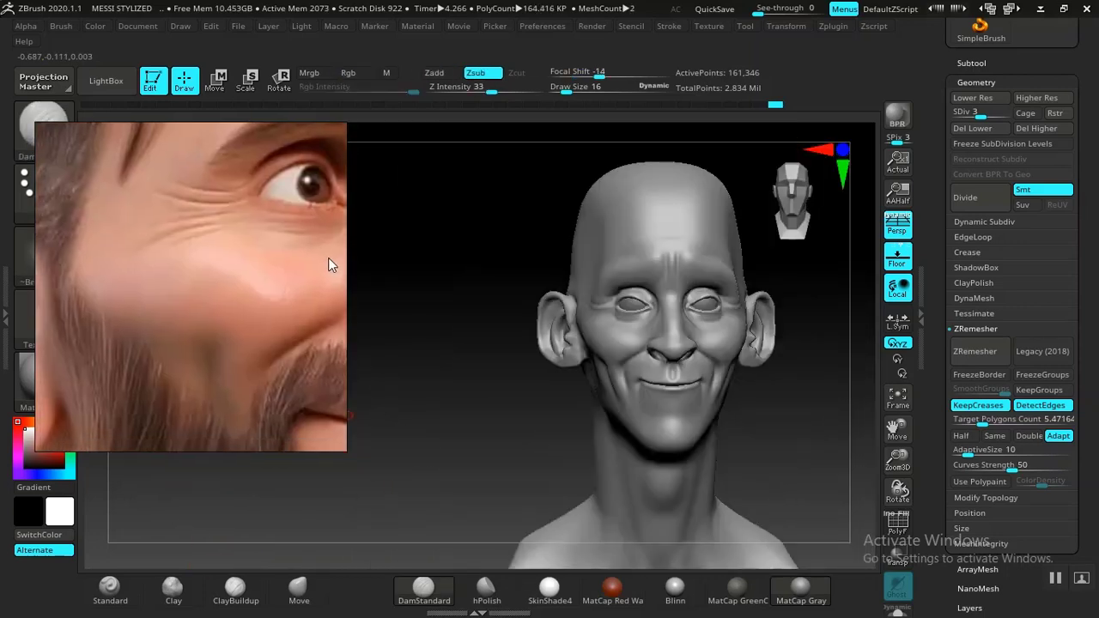
mouse_move(483, 351)
mouse_down()
mouse_move(494, 386)
mouse_move(481, 388)
mouse_move(498, 380)
mouse_move(401, 526)
mouse_move(438, 483)
mouse_move(386, 511)
mouse_move(412, 518)
mouse_up()
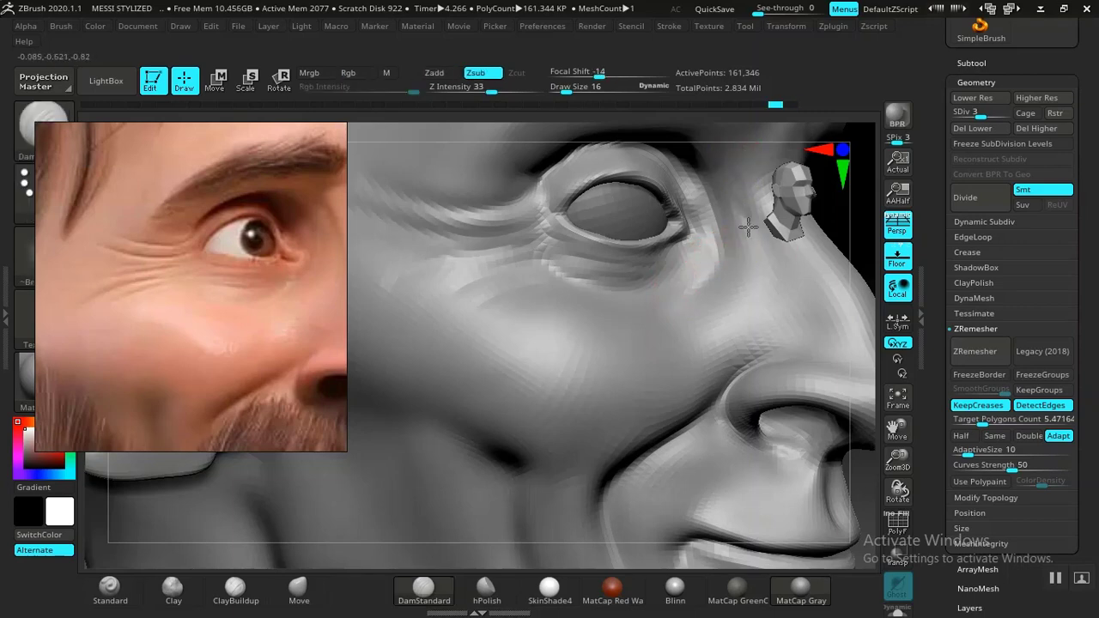
key(shift)
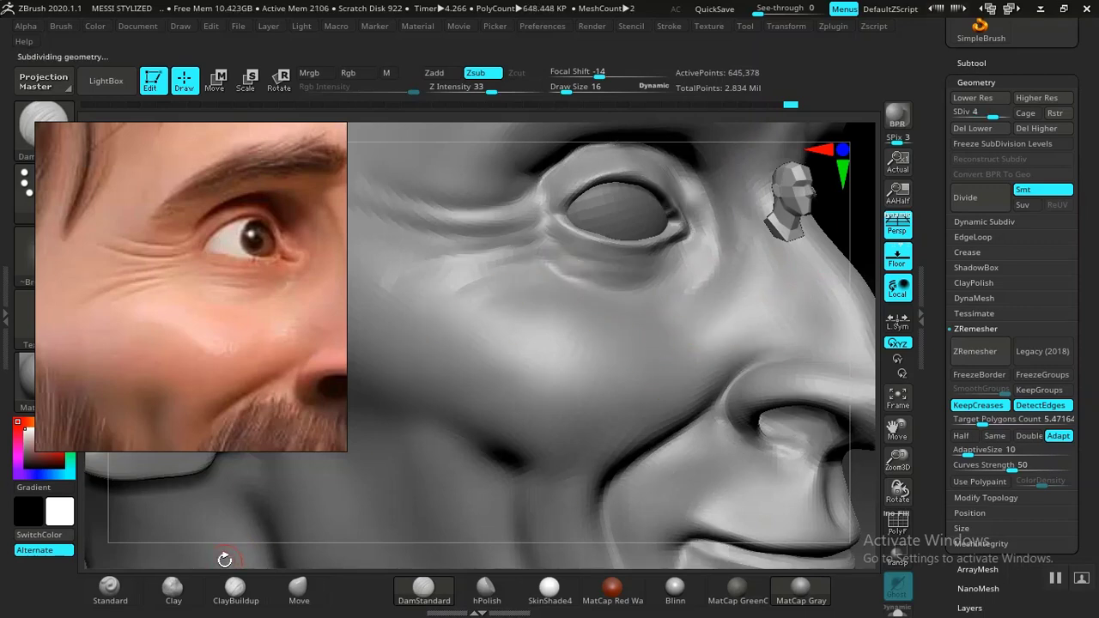
drag(852, 233, 687, 270)
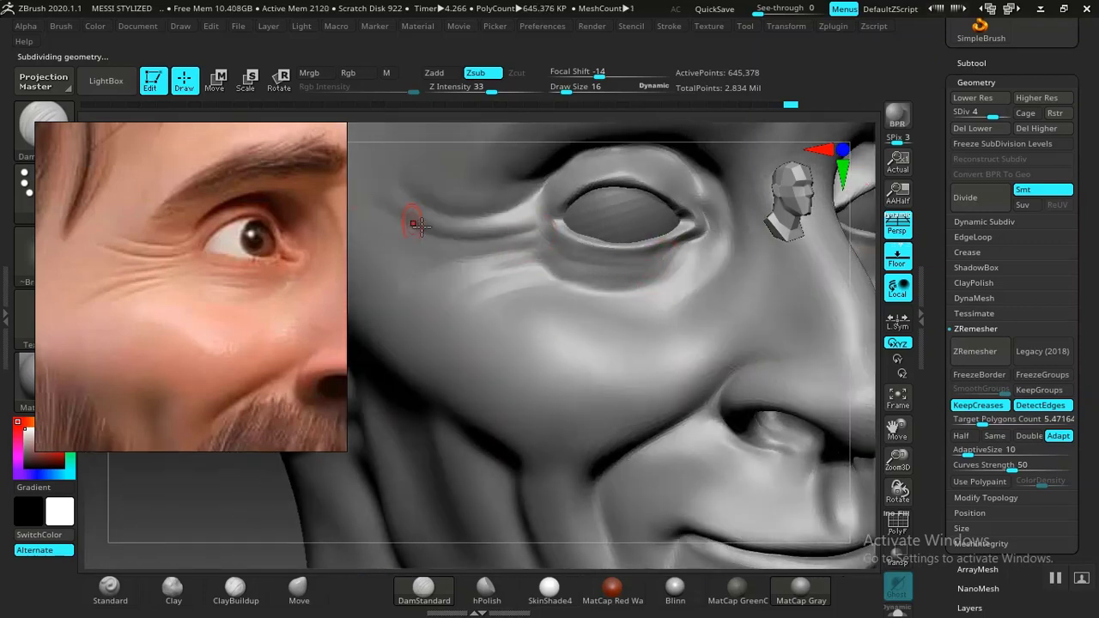
drag(226, 514, 248, 523)
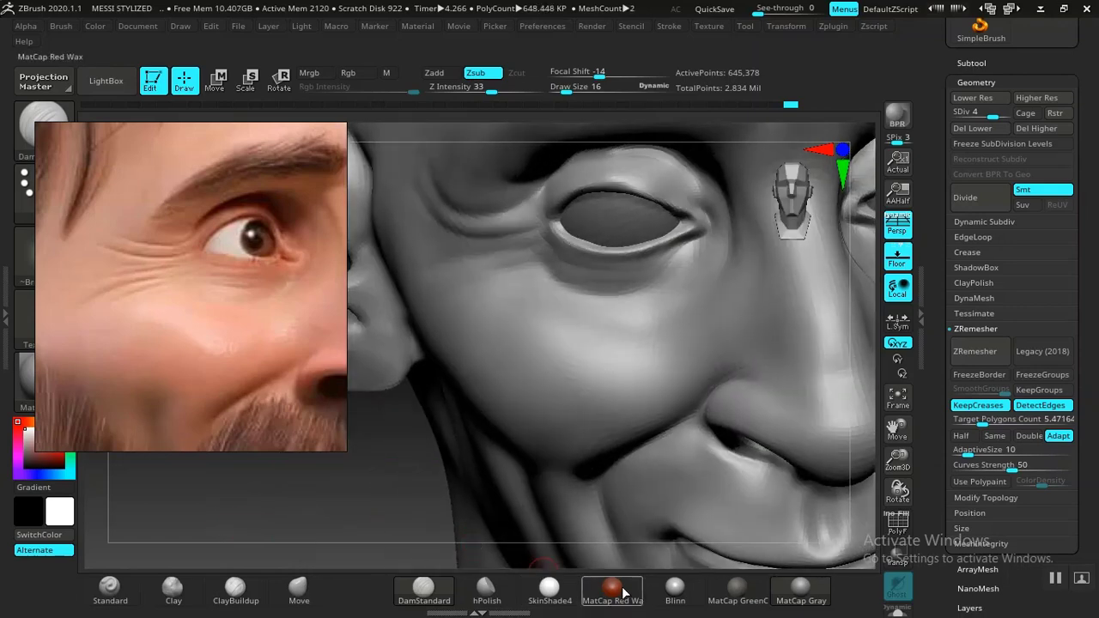
Step: Switch the model's material to Blinn and examine the wrinkles around the eye and cheek
click(675, 589)
alt+drag(372, 490, 395, 534)
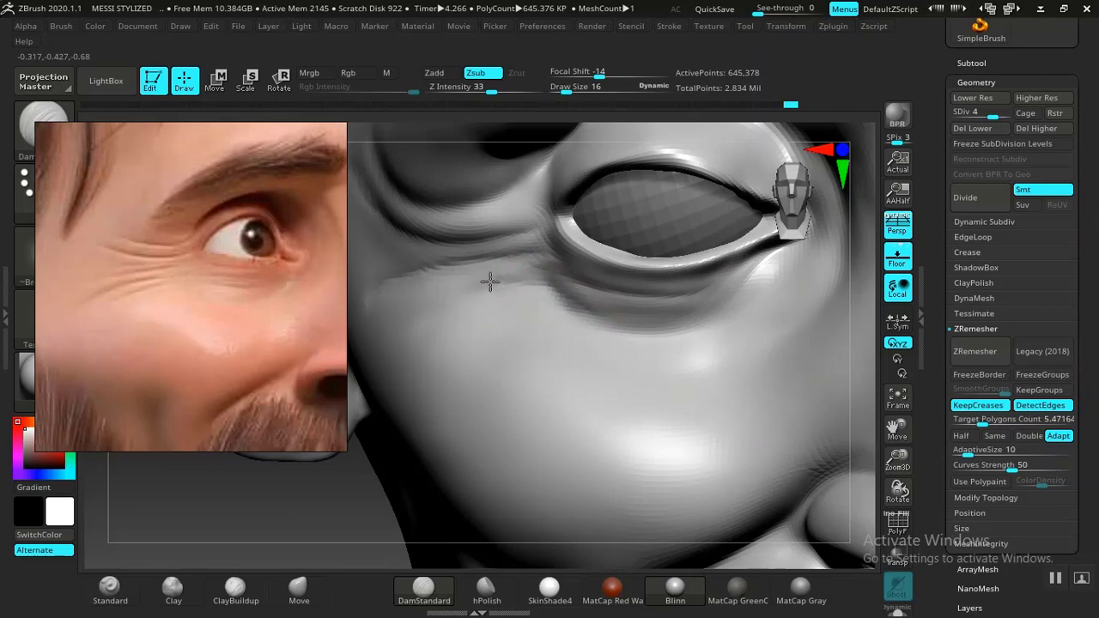
drag(326, 524, 484, 361)
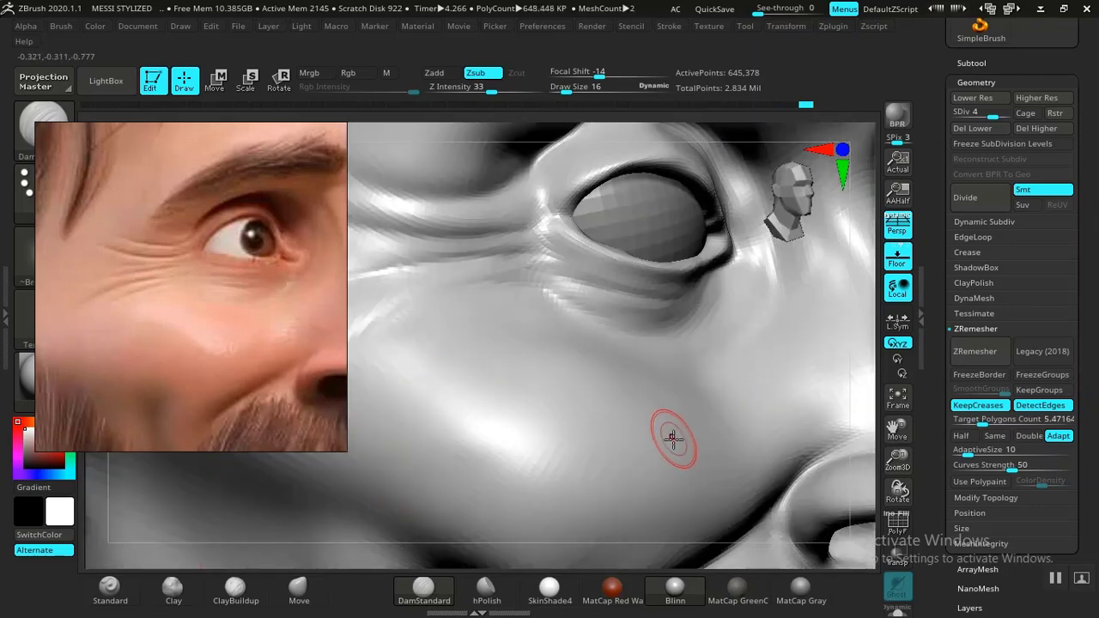
key(f)
shift+drag(709, 427, 742, 404)
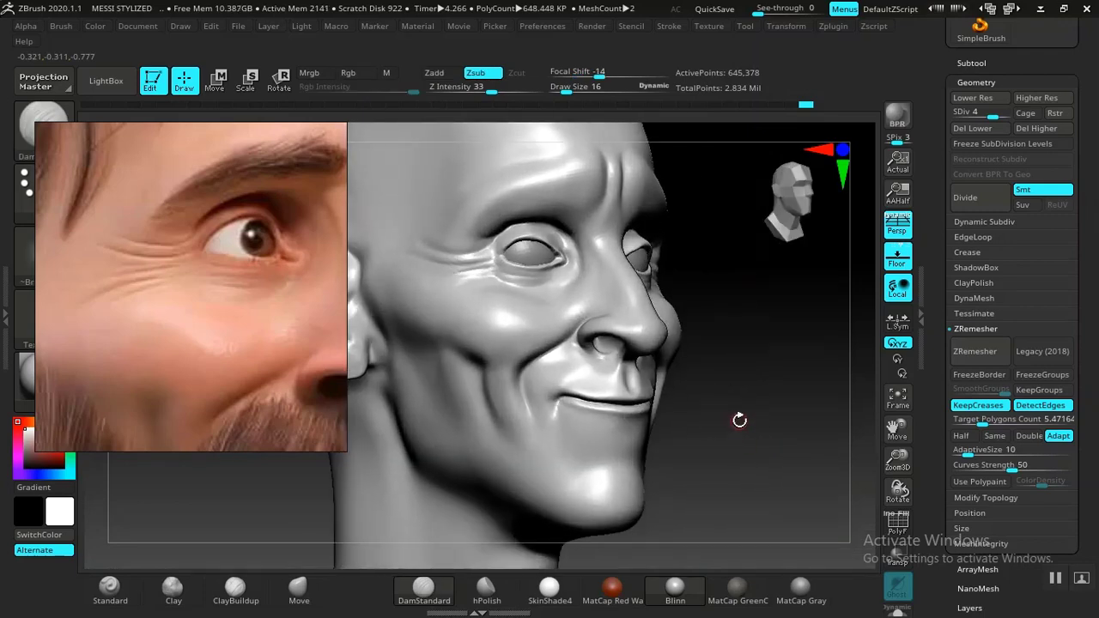
Step: Carve fine crow's feet wrinkles onto the upper cheek with DamStandard at draw size 16 and soften their ends
alt+drag(741, 402, 810, 517)
alt+drag(830, 391, 825, 453)
drag(844, 330, 876, 353)
mouse_move(786, 316)
alt+mouse_down()
mouse_move(824, 317)
mouse_move(807, 383)
mouse_move(783, 321)
alt+mouse_up()
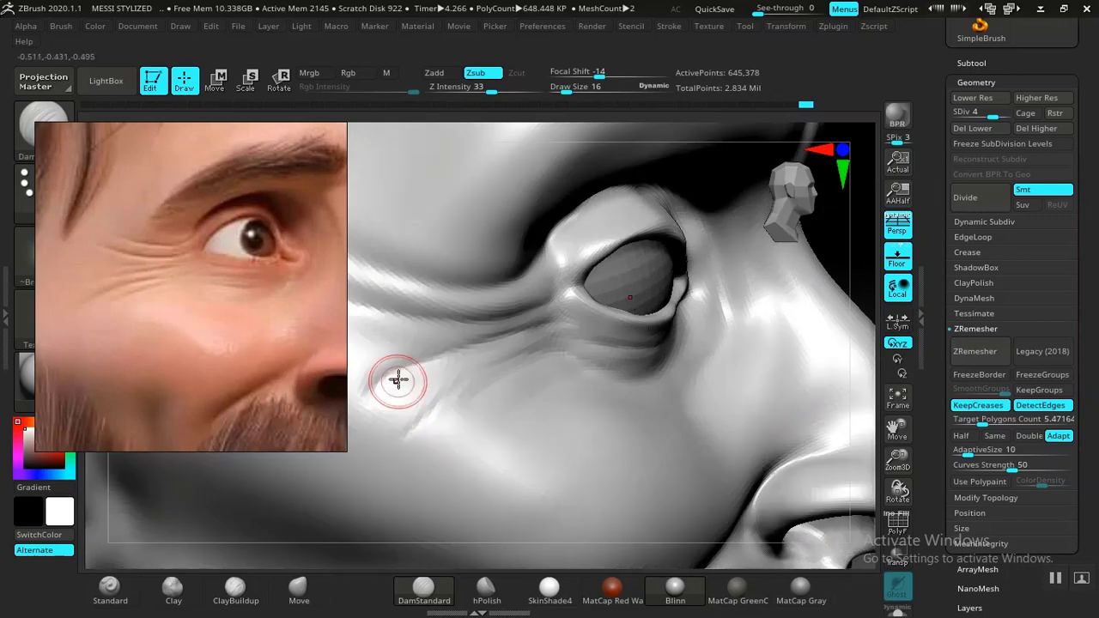
mouse_move(396, 373)
shift+mouse_down()
mouse_move(367, 382)
mouse_move(454, 354)
shift+mouse_up()
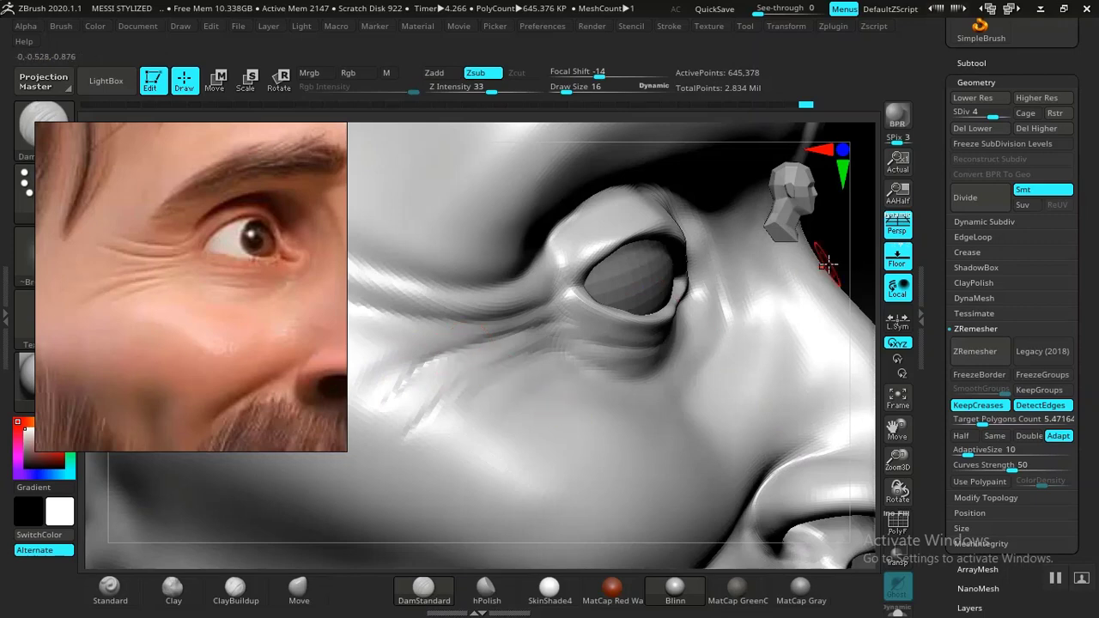
mouse_move(824, 266)
mouse_down()
mouse_move(868, 256)
mouse_move(657, 339)
mouse_up()
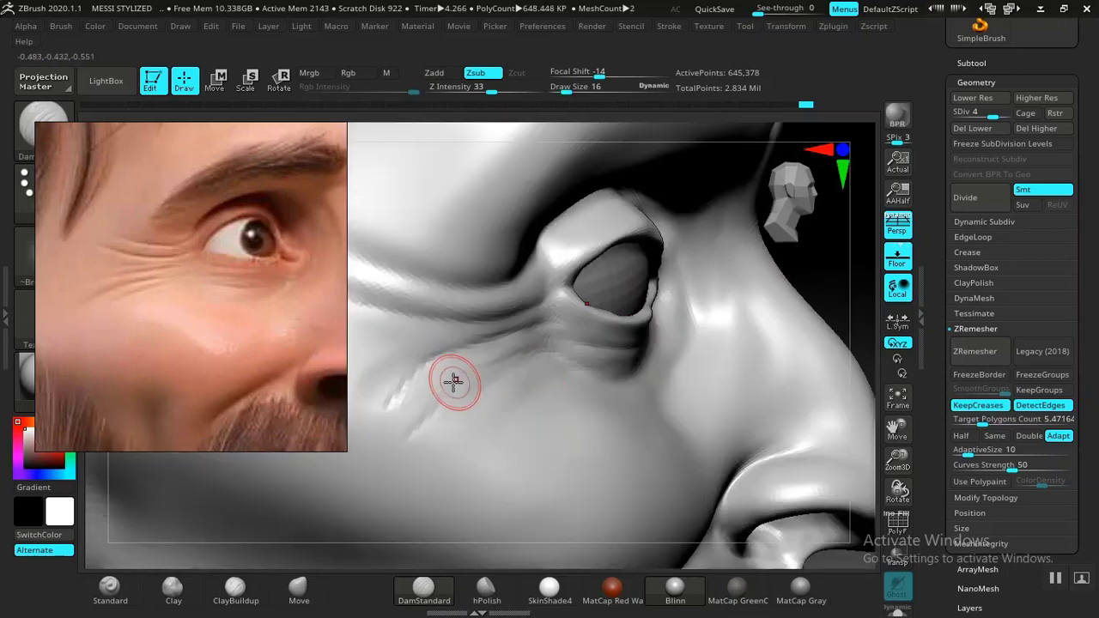
shift+drag(393, 427, 400, 390)
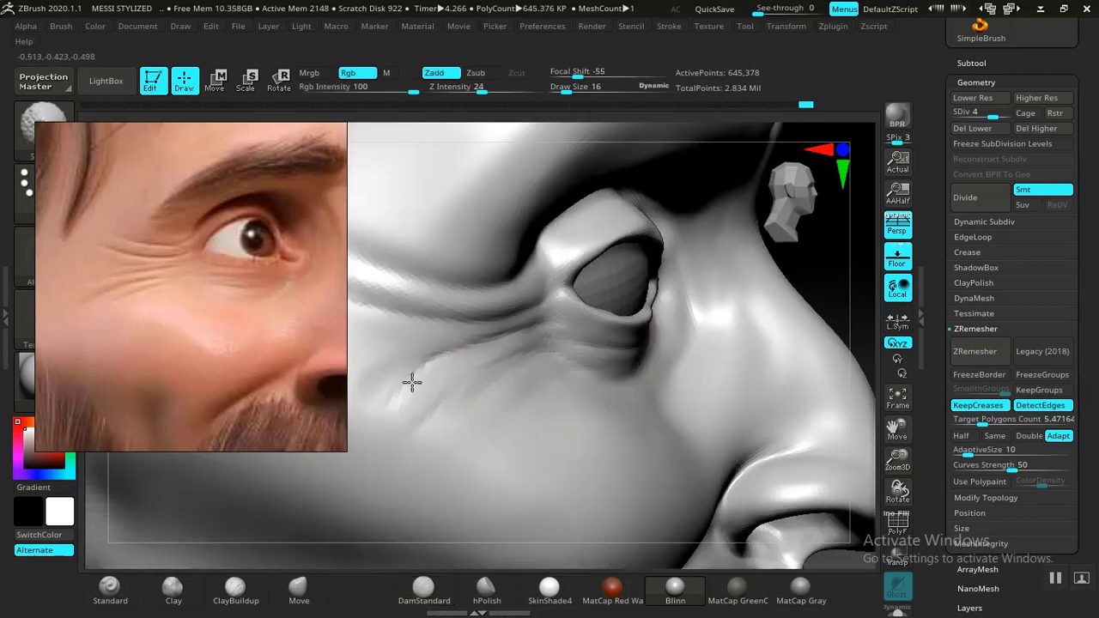
Step: Build up the folds between the crow's feet with the Standard brush at draw size 20 and smooth them
click(170, 589)
click(109, 589)
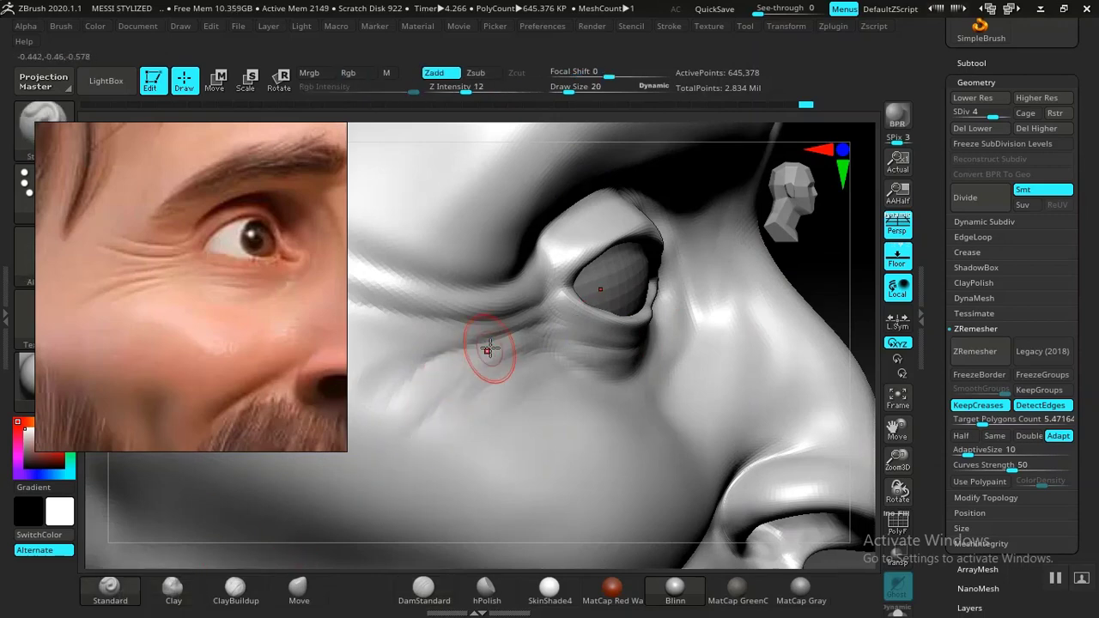
mouse_move(398, 401)
shift+mouse_down()
mouse_move(418, 417)
mouse_move(422, 386)
shift+mouse_up()
mouse_move(382, 316)
shift+mouse_down()
mouse_move(368, 312)
mouse_move(427, 336)
mouse_move(438, 361)
mouse_move(444, 347)
mouse_move(380, 405)
mouse_move(437, 381)
mouse_move(449, 344)
mouse_move(388, 374)
mouse_move(437, 412)
mouse_move(488, 418)
mouse_move(523, 347)
shift+mouse_up()
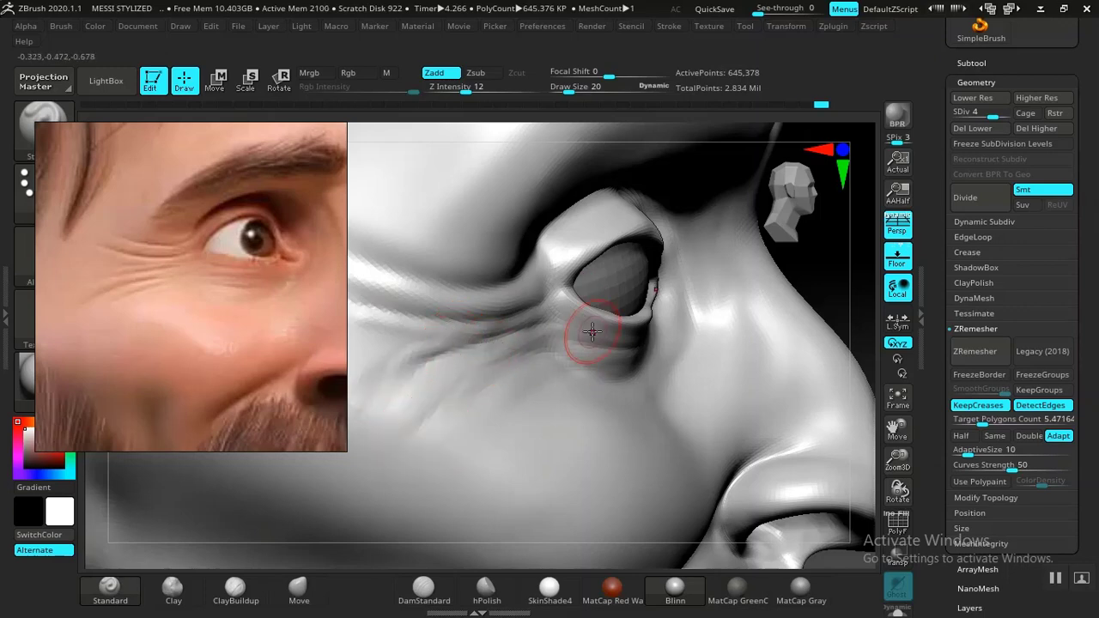
Step: Shape and smooth the eye bag folds below the lower eyelid at draw size 20, softening them on subdivision level 3 before returning to level 4
right_drag(545, 281, 718, 346)
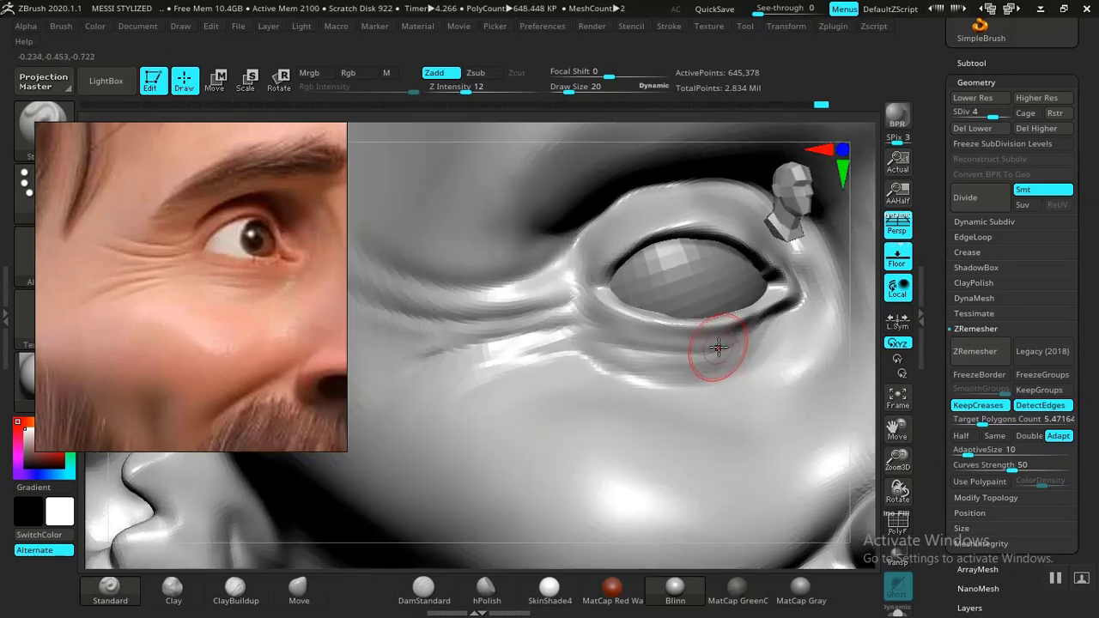
shift+drag(631, 341, 727, 359)
mouse_move(631, 369)
shift+mouse_down()
mouse_move(574, 368)
mouse_move(593, 429)
shift+mouse_up()
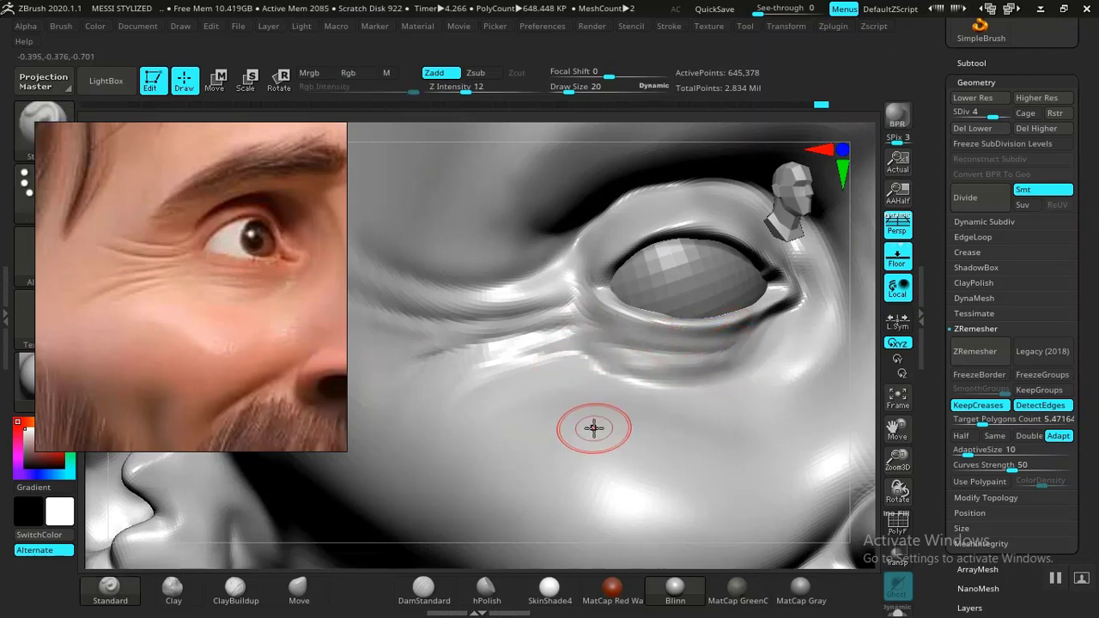
key(shift+d)
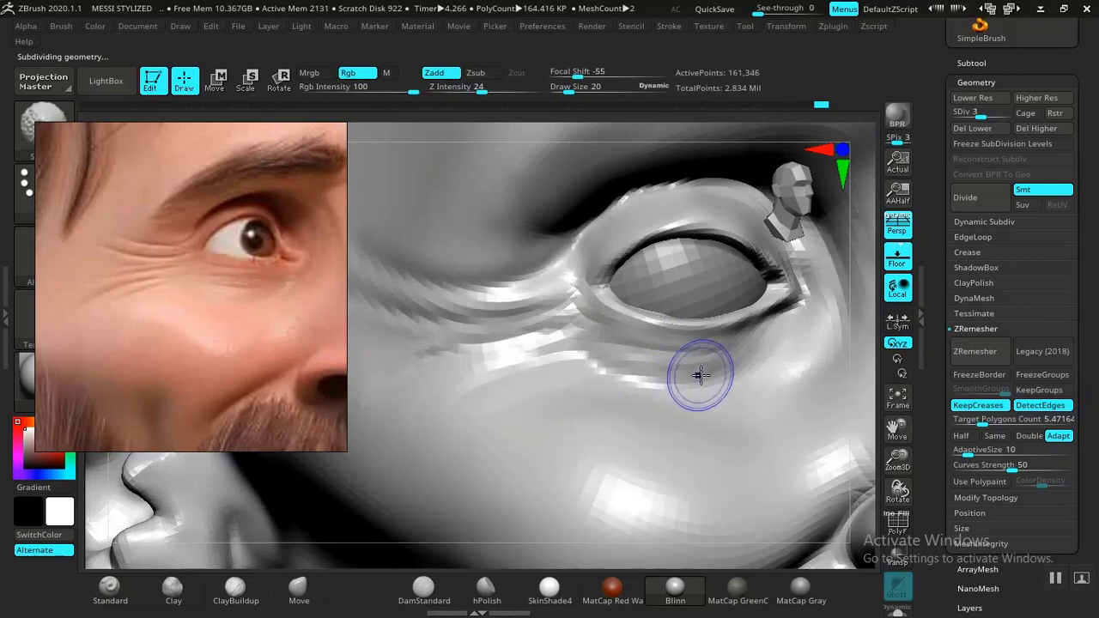
mouse_move(699, 364)
shift+mouse_down()
mouse_move(726, 356)
mouse_move(581, 327)
mouse_move(601, 336)
shift+mouse_up()
key(d)
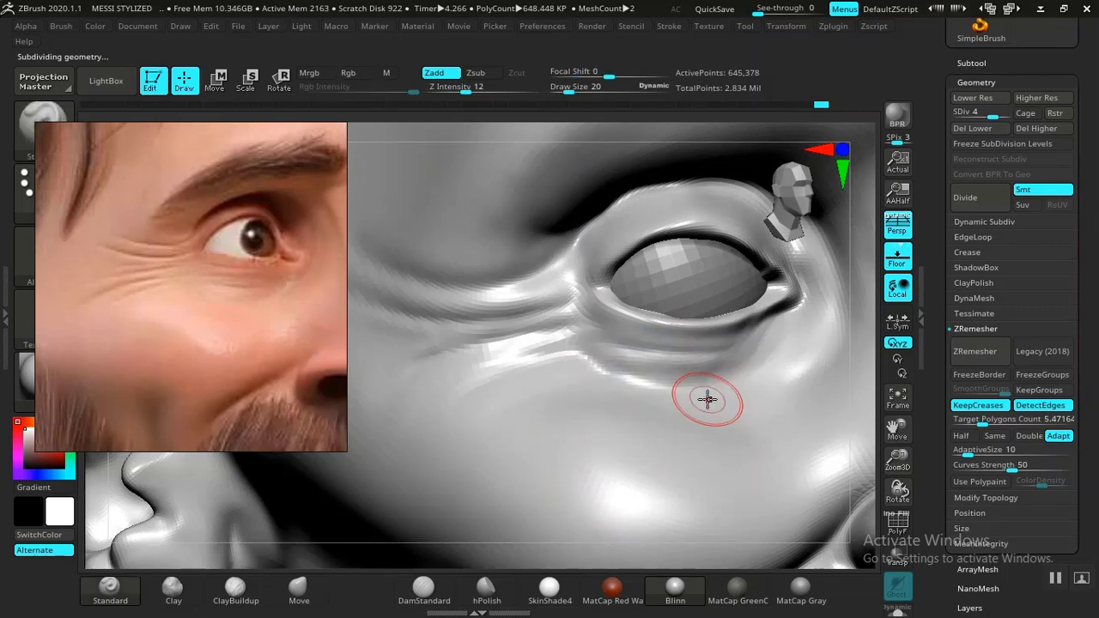
Step: Adjust the eyelid contours around the eye with the Move brush at draw size 56 on subdivision level 1
key(f)
shift+drag(691, 400, 679, 456)
mouse_move(680, 456)
mouse_down()
mouse_move(702, 453)
mouse_move(707, 415)
mouse_move(696, 425)
mouse_move(708, 507)
mouse_move(741, 444)
mouse_move(728, 481)
mouse_move(741, 444)
mouse_move(716, 444)
mouse_move(713, 430)
mouse_move(775, 441)
mouse_move(761, 449)
mouse_up()
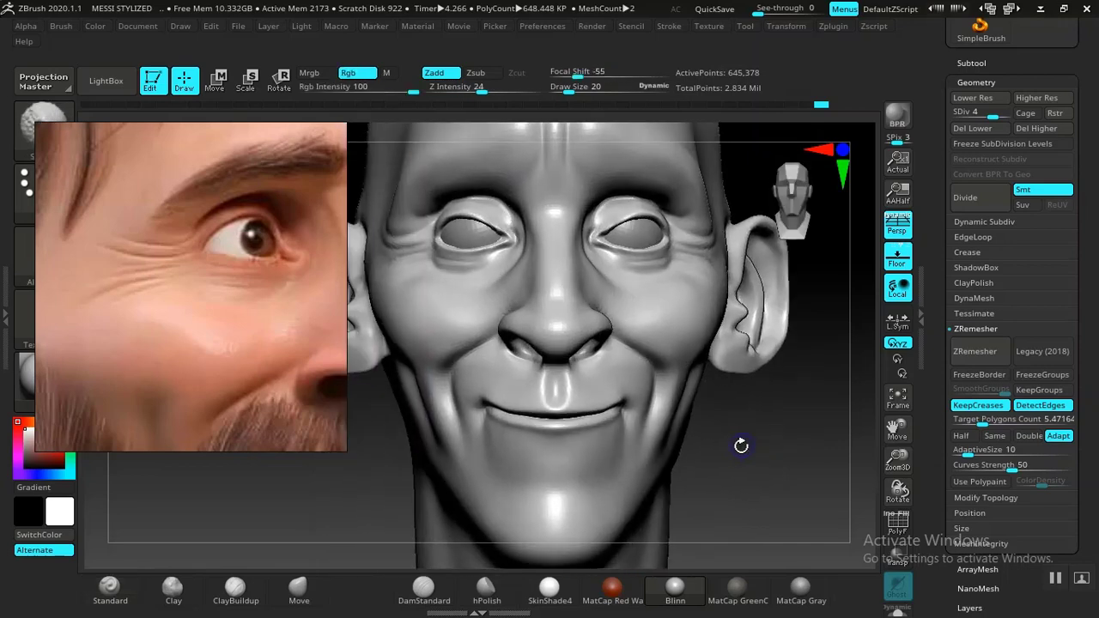
key(shift+d)
key(shift+d)
key(shift+d)
key(b)
key(s)
key(t)
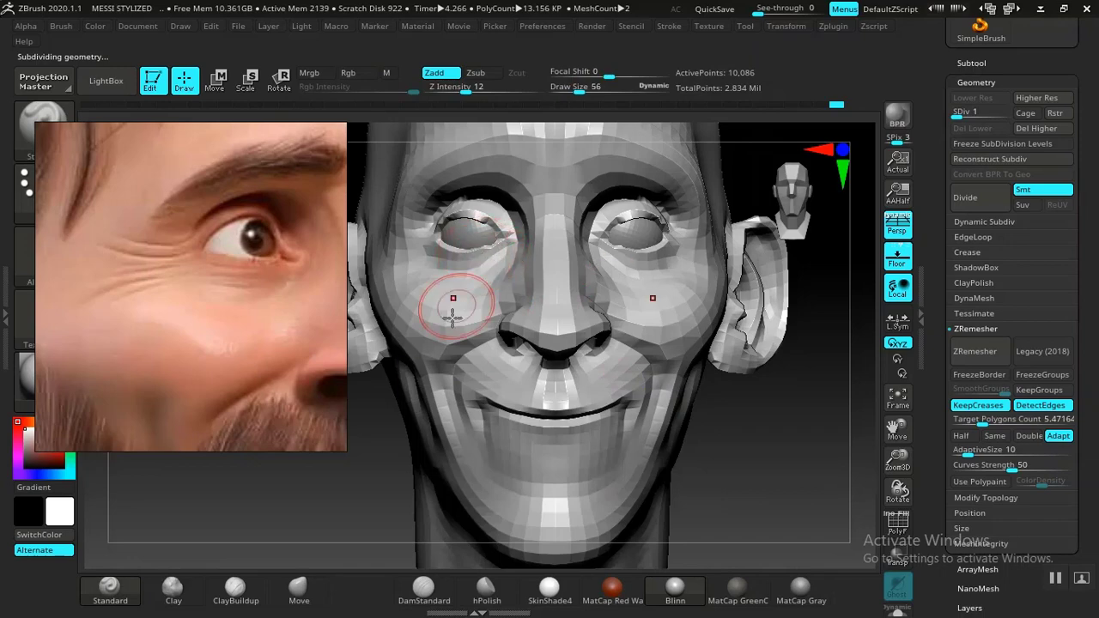
click(299, 590)
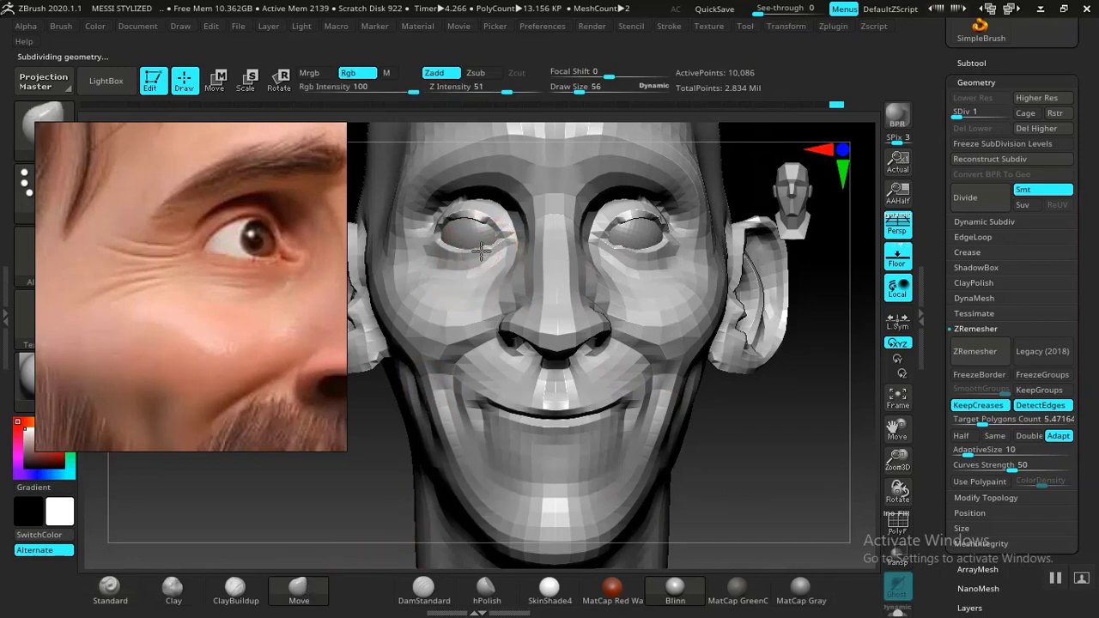
drag(478, 239, 486, 218)
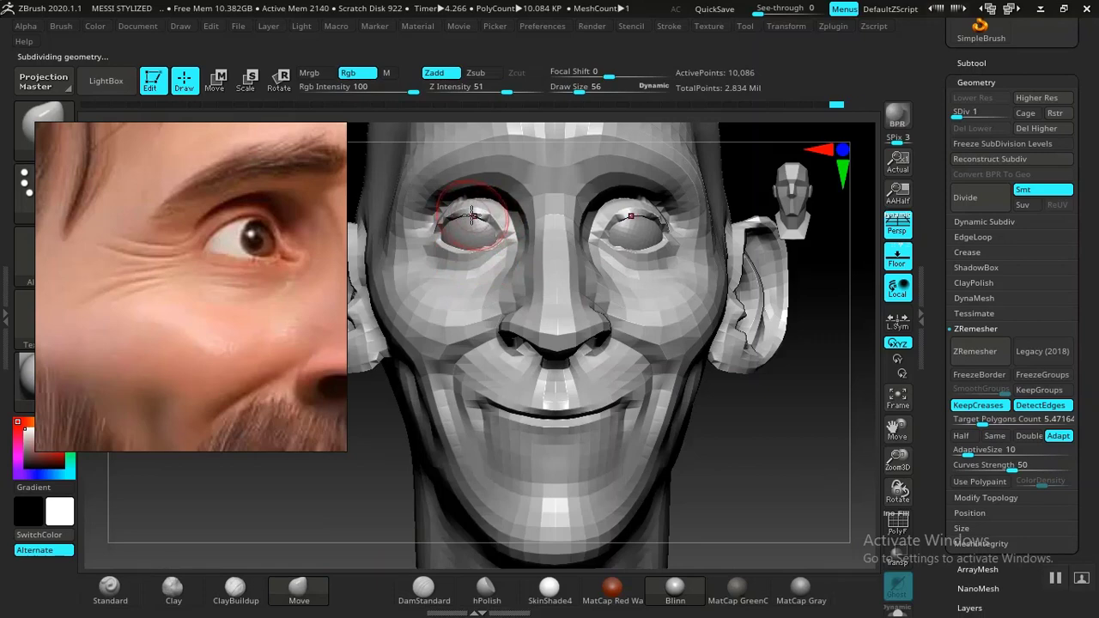
mouse_move(468, 216)
mouse_down()
mouse_move(478, 254)
mouse_move(435, 246)
mouse_up()
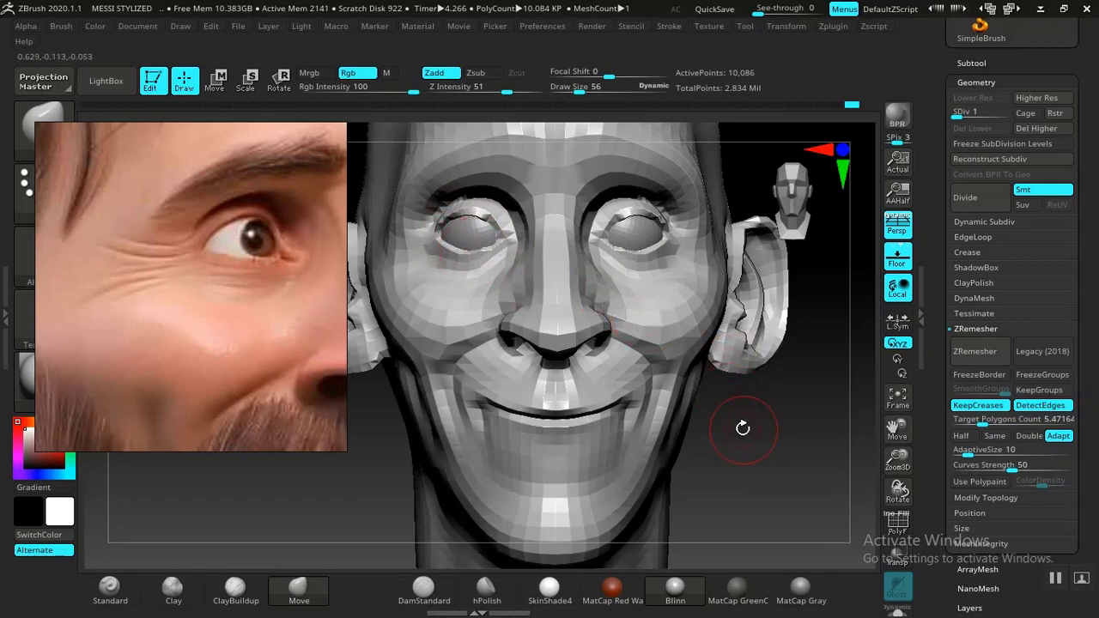
Step: Return the head to subdivision level 4 and compare the face with the reference image from the front and three-quarter view
key(d)
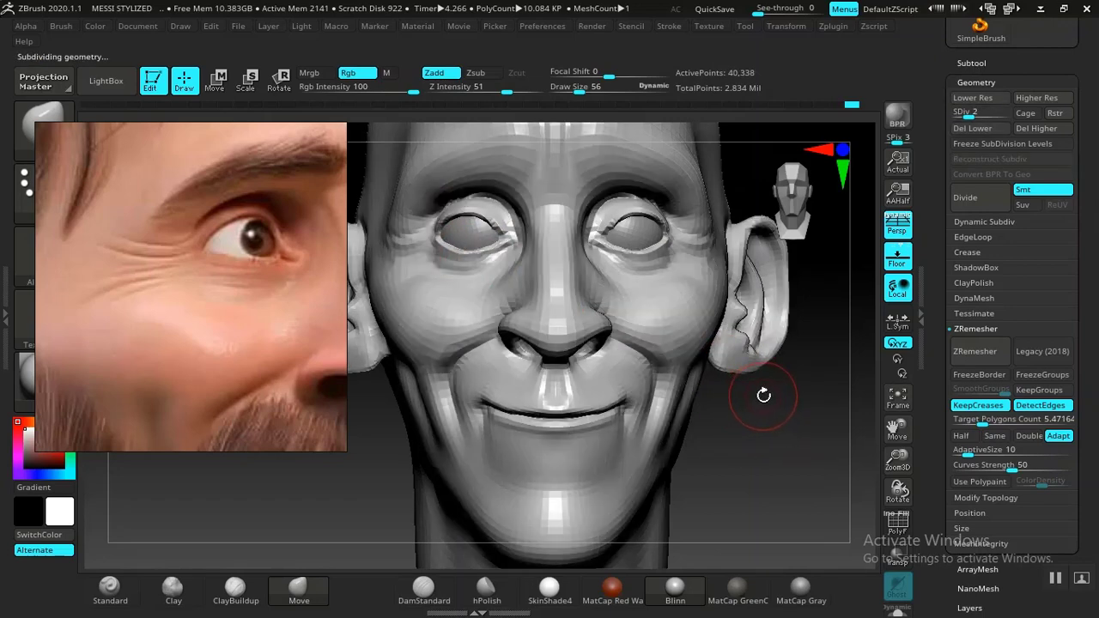
key(d)
key(d)
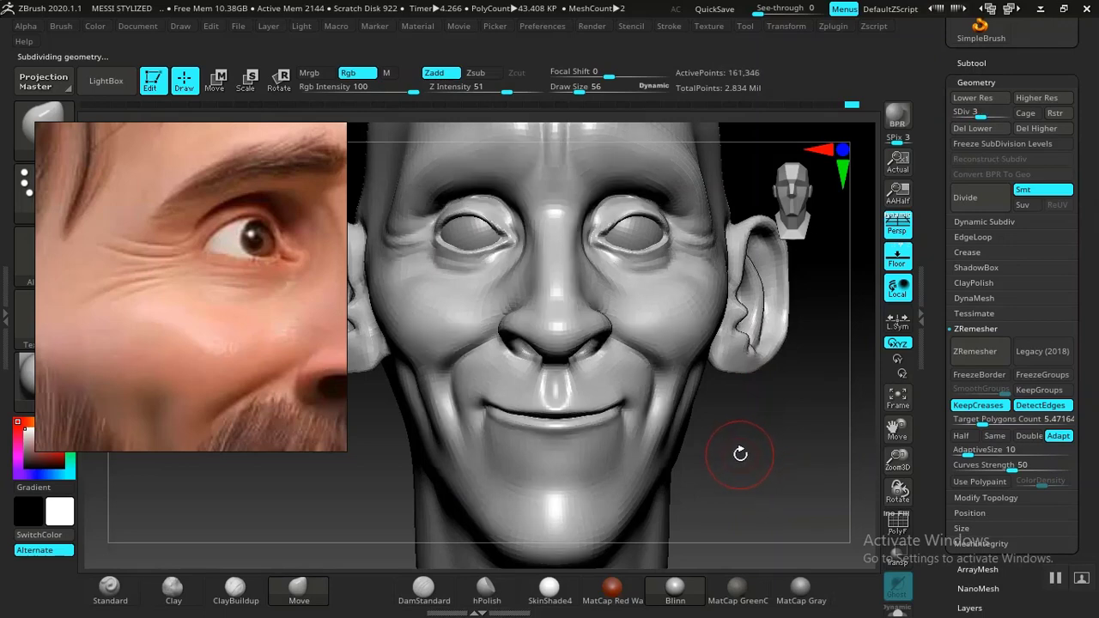
alt+right_drag(749, 465, 730, 459)
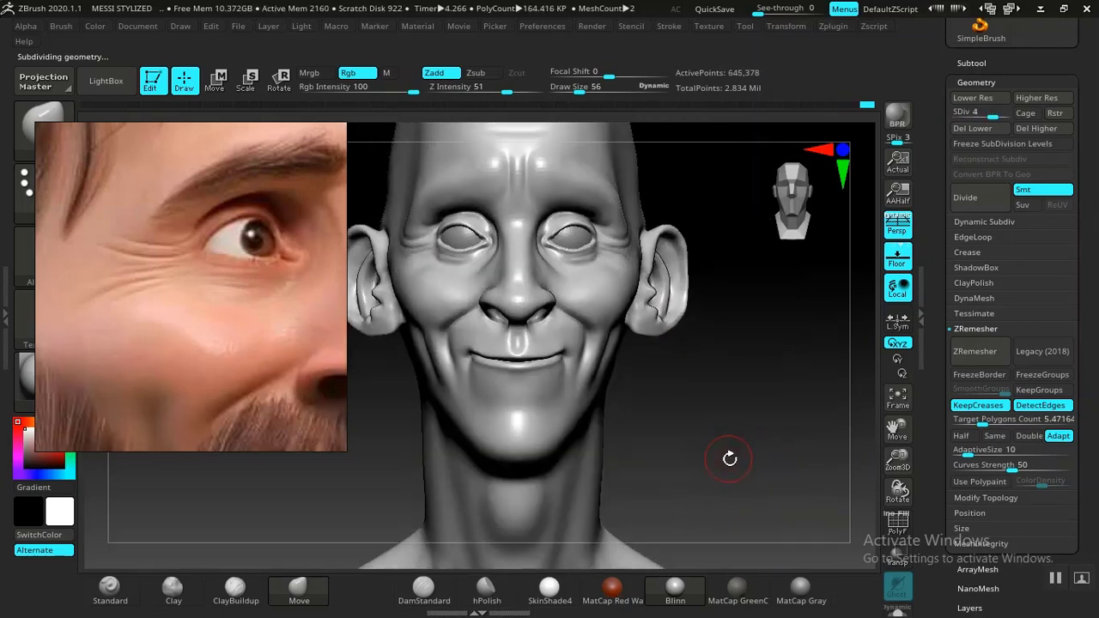
mouse_move(750, 401)
right_down()
mouse_move(729, 434)
mouse_move(702, 429)
mouse_move(702, 455)
mouse_move(716, 418)
mouse_move(724, 447)
mouse_move(711, 429)
right_up()
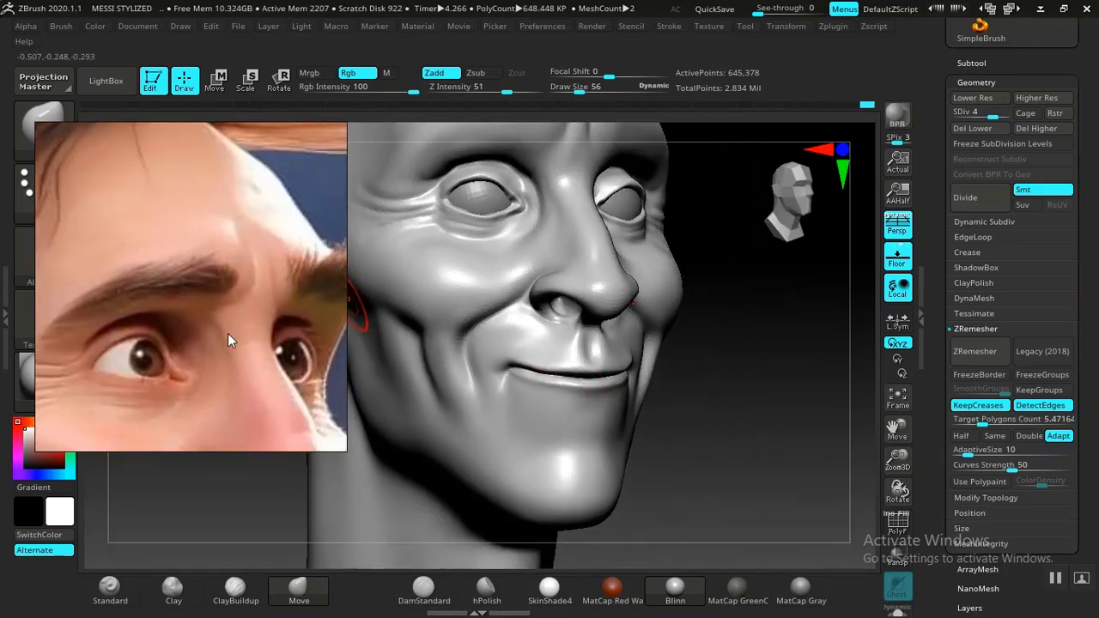
Step: Set the head to subdivision level 2 and switch its material to MatCap Gray for working on the forehead
mouse_move(744, 341)
right_down()
mouse_move(739, 361)
mouse_move(761, 343)
mouse_move(761, 547)
mouse_move(768, 429)
mouse_move(750, 412)
mouse_move(768, 386)
mouse_move(782, 399)
mouse_move(784, 409)
mouse_move(700, 421)
right_up()
key(shift+d)
key(shift+d)
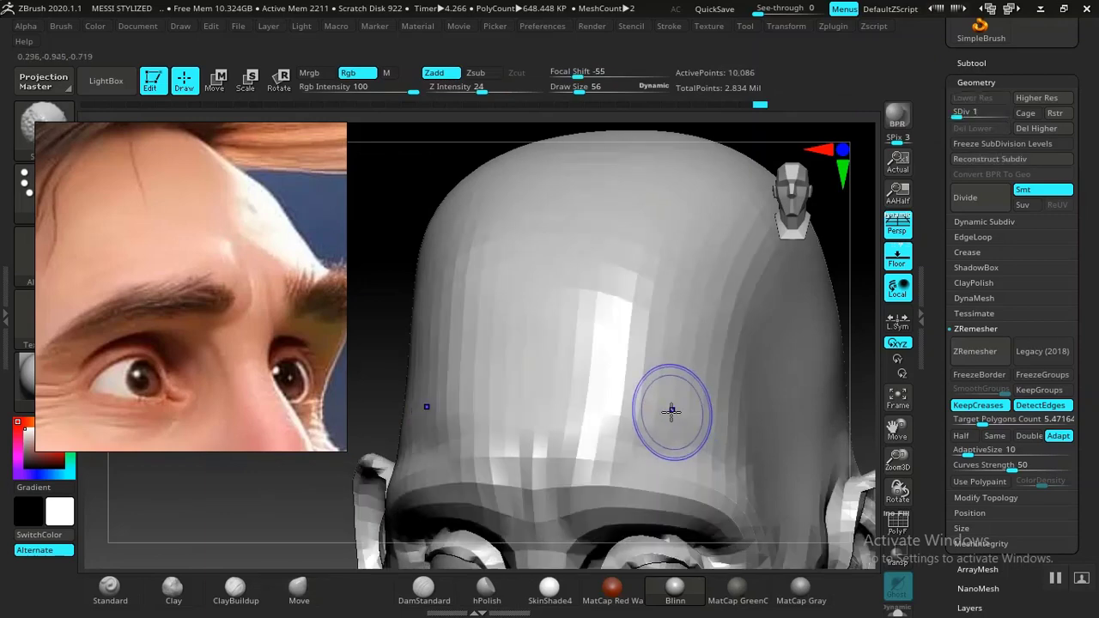
key(b)
key(m)
key(v)
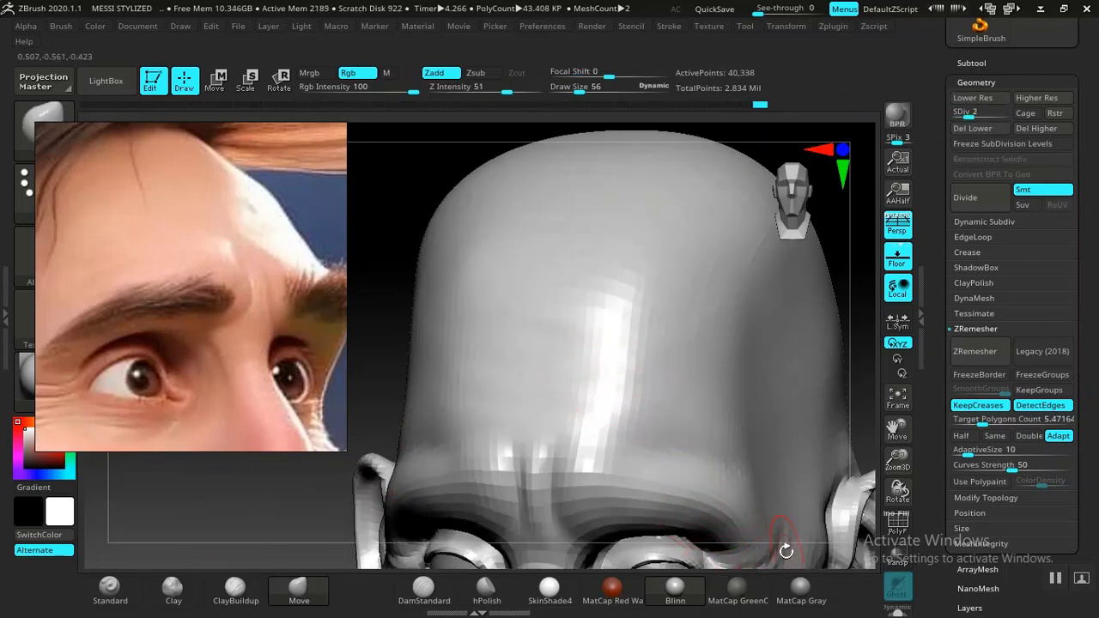
click(787, 602)
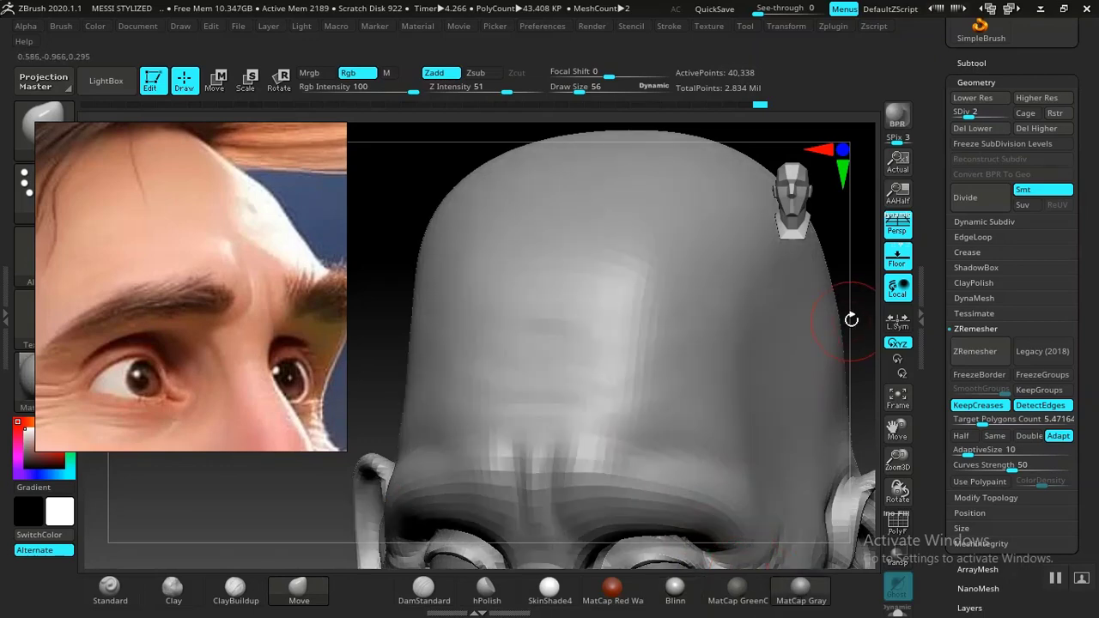
drag(851, 320, 827, 351)
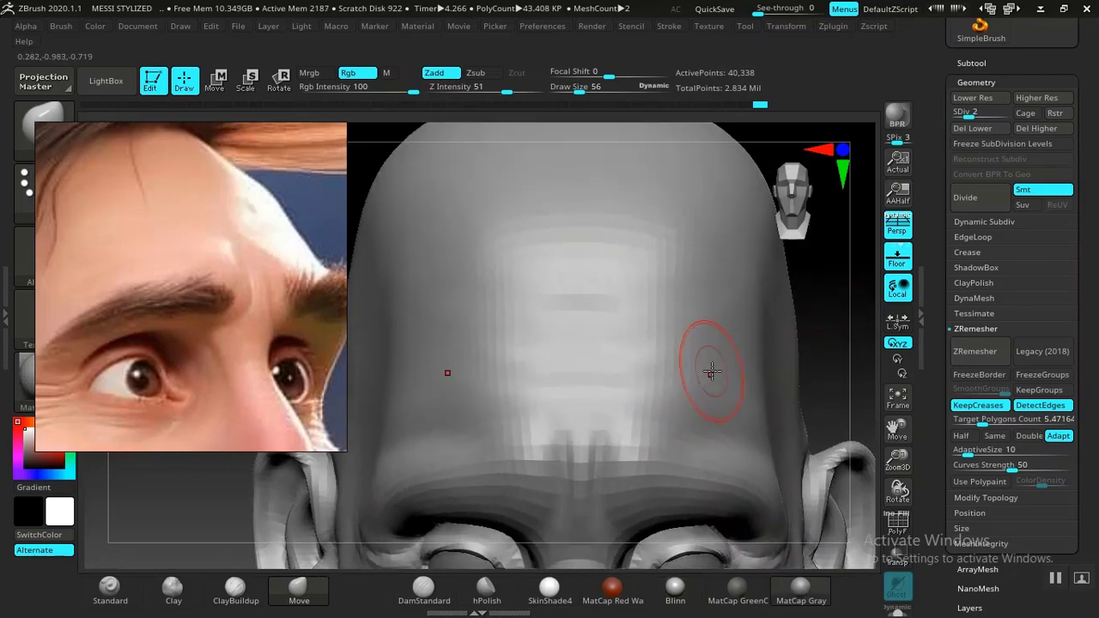
Step: Carve horizontal wrinkles across the forehead with DamStandard at draw size 56, deepening and extending them on subdivision level 3
click(423, 590)
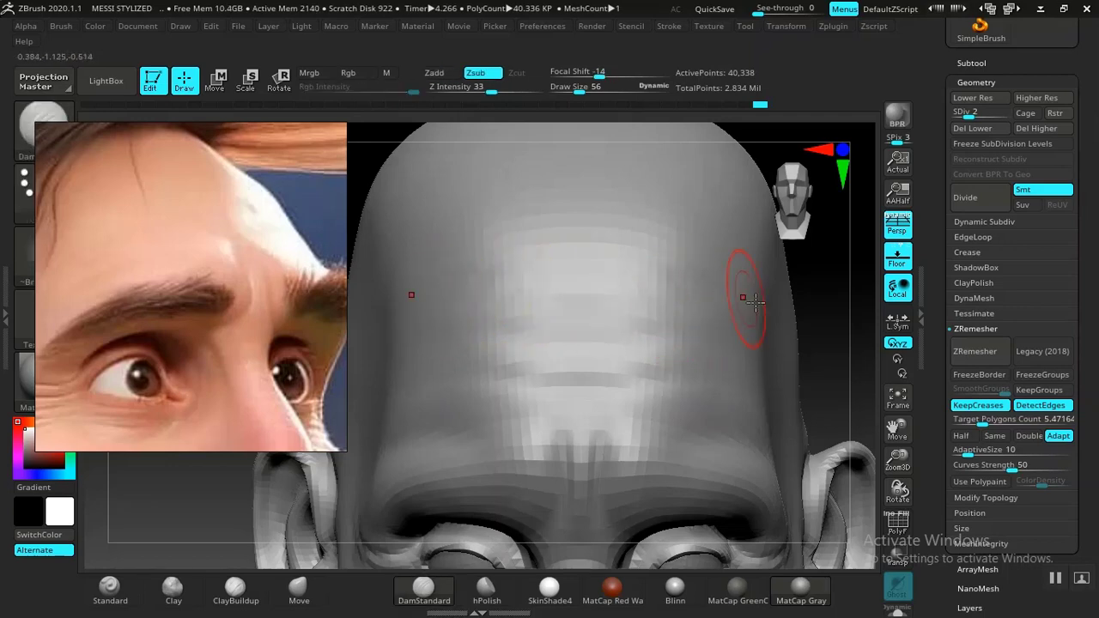
mouse_move(837, 348)
mouse_down()
mouse_move(785, 336)
mouse_move(787, 402)
mouse_move(711, 392)
mouse_up()
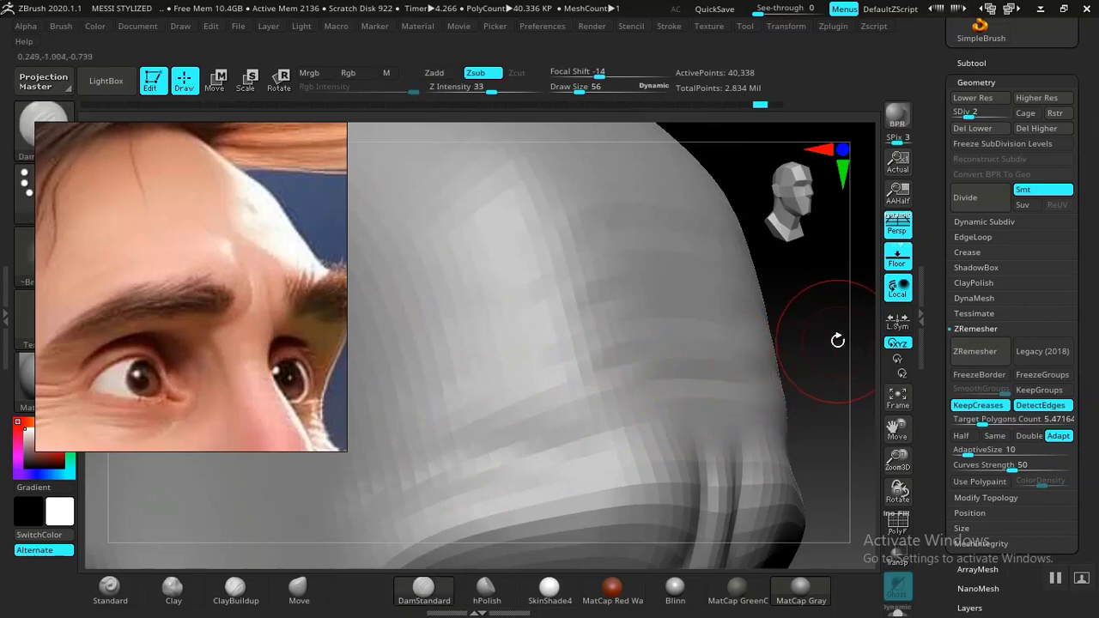
drag(839, 335, 815, 391)
key(ctrl+d)
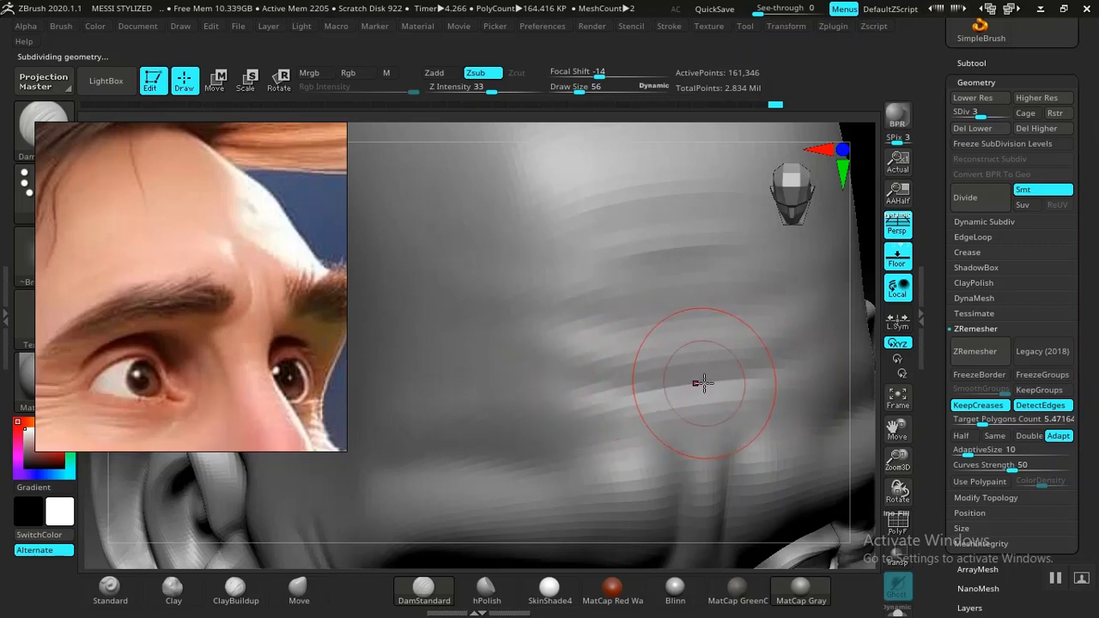
drag(676, 381, 522, 378)
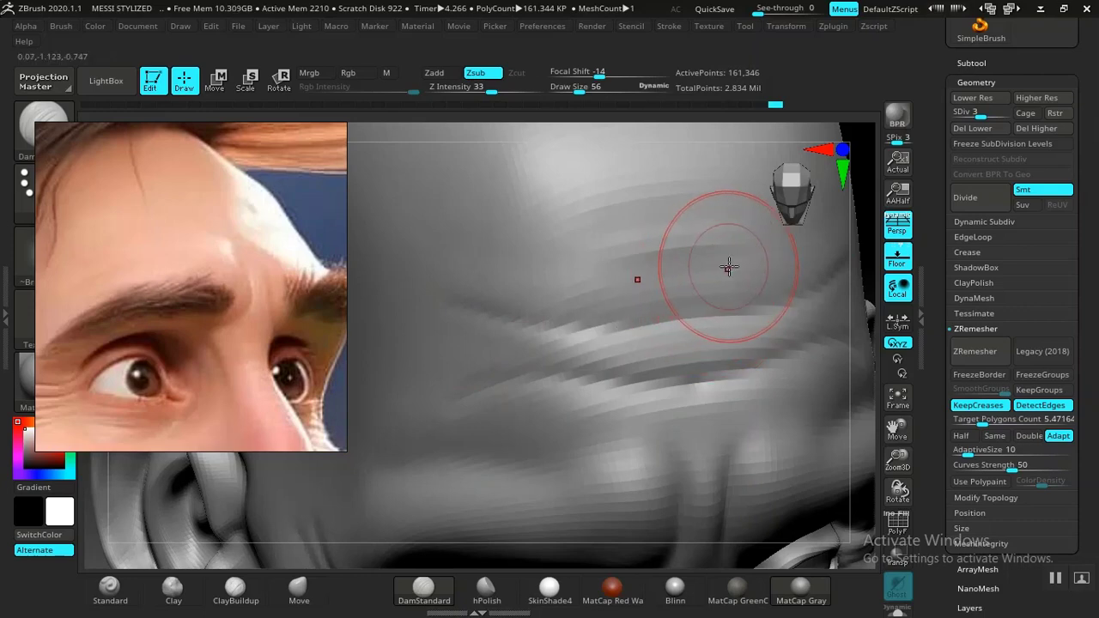
drag(695, 266, 589, 272)
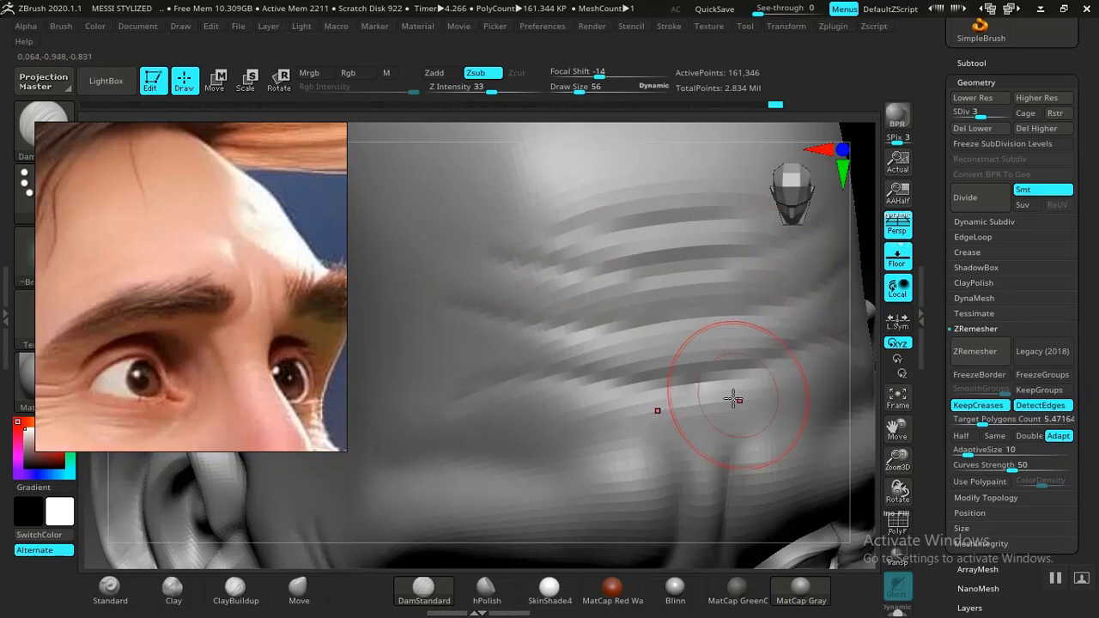
Step: Soften the forehead wrinkles and blend their ends into the surrounding skin on subdivision level 4
key(ctrl+d)
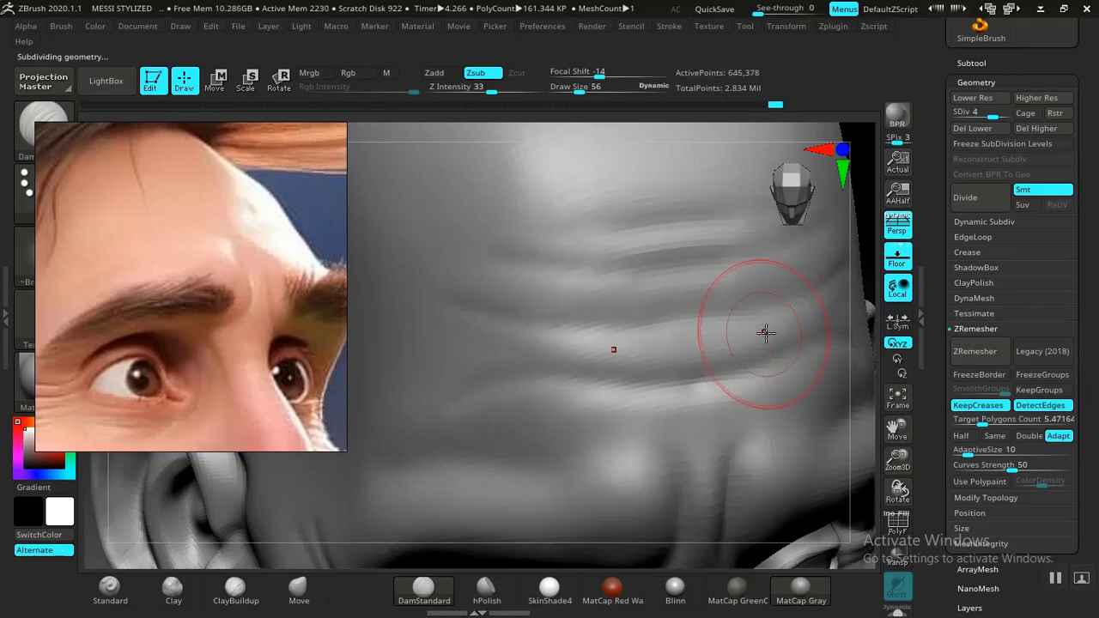
alt+drag(873, 256, 713, 419)
drag(419, 391, 493, 386)
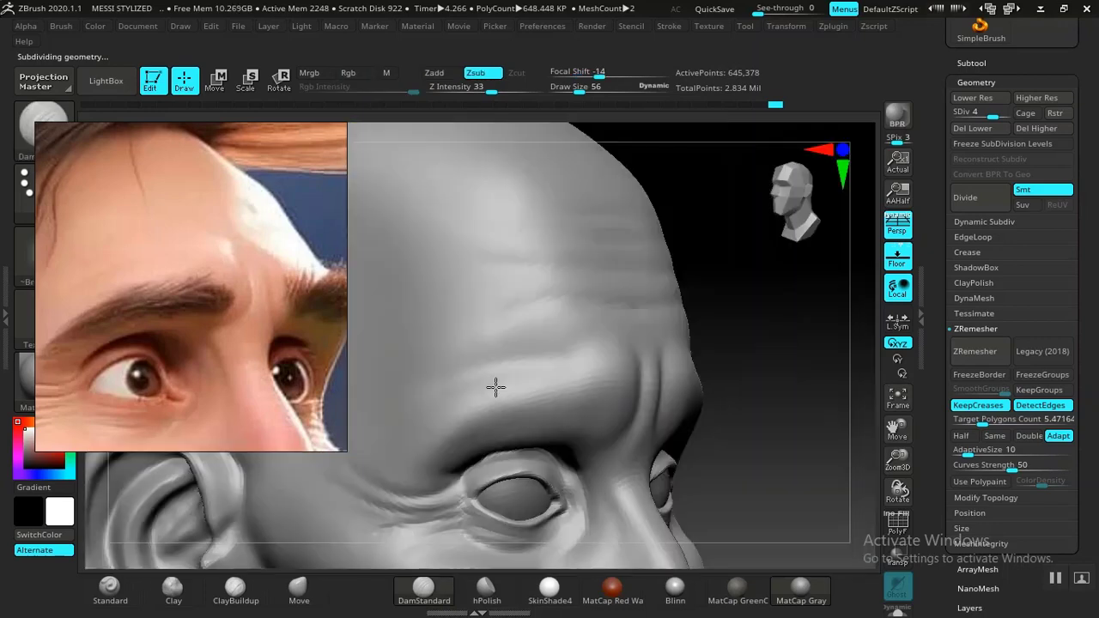
shift+drag(500, 318, 624, 306)
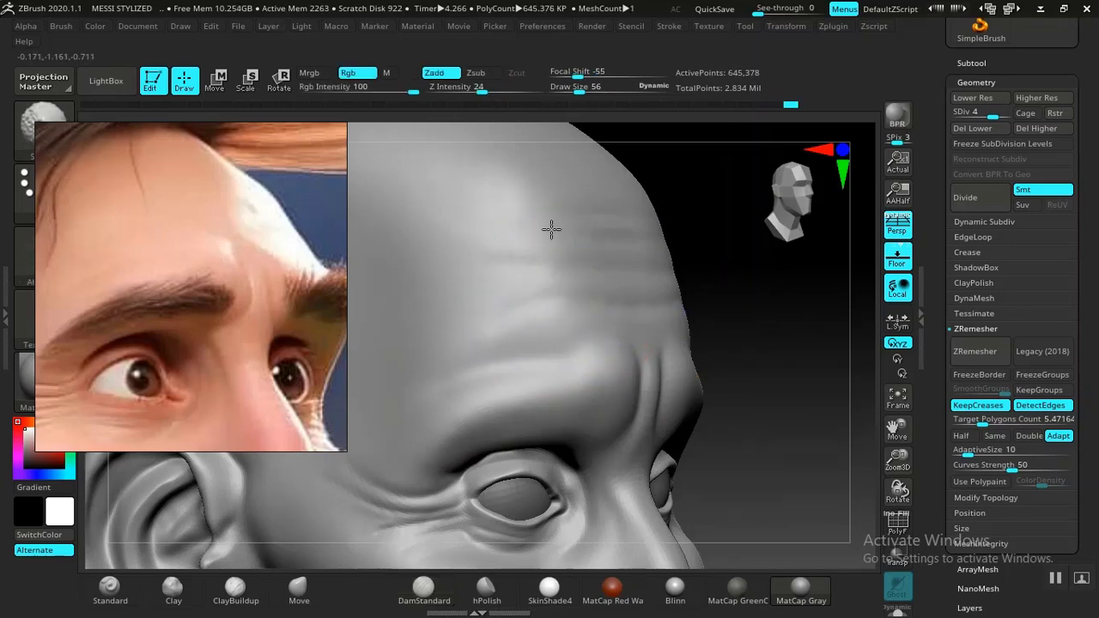
mouse_move(782, 395)
mouse_down()
mouse_move(795, 449)
mouse_move(798, 412)
mouse_move(768, 419)
mouse_move(785, 417)
mouse_move(792, 392)
mouse_up()
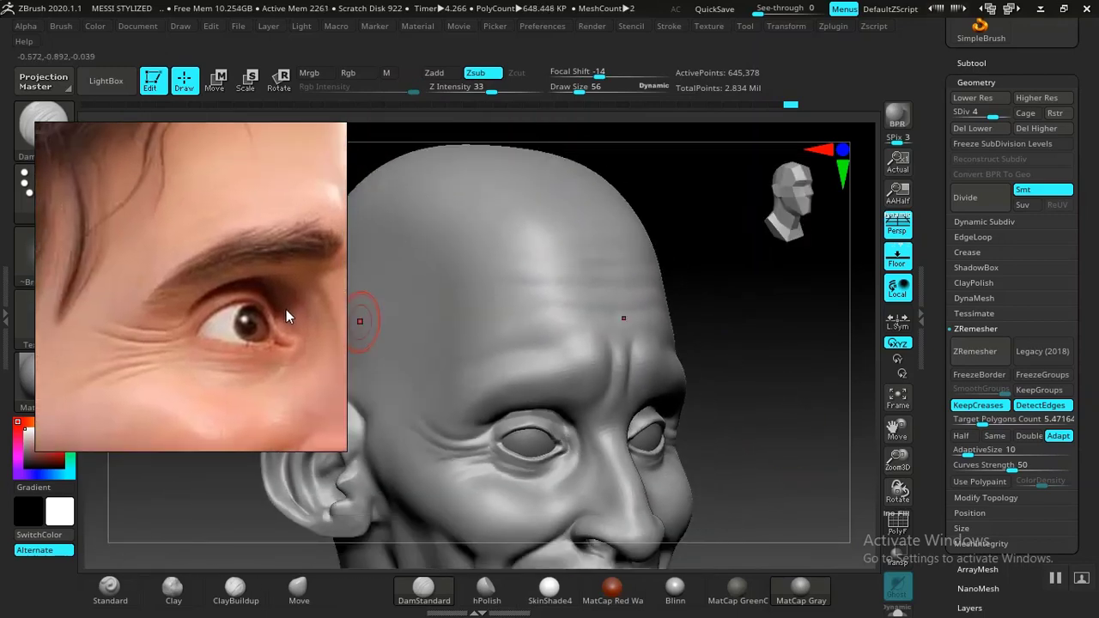
Step: Define the temple edge beside the forehead with the Standard brush at draw size 80 on subdivision level 1, then smooth it on level 2
drag(714, 316, 787, 282)
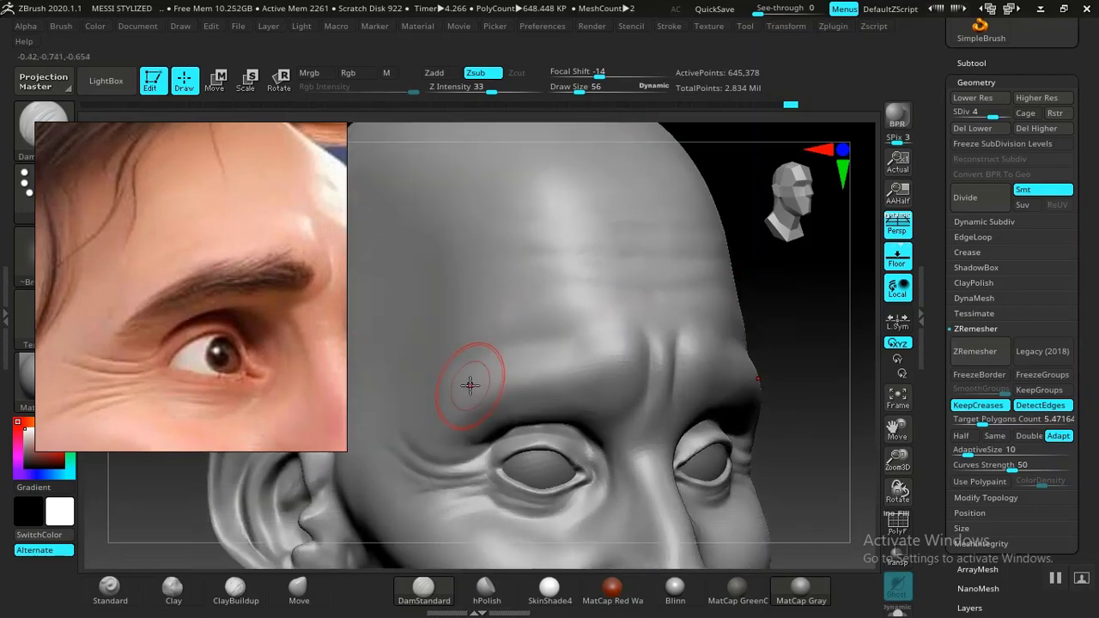
alt+drag(817, 383, 795, 353)
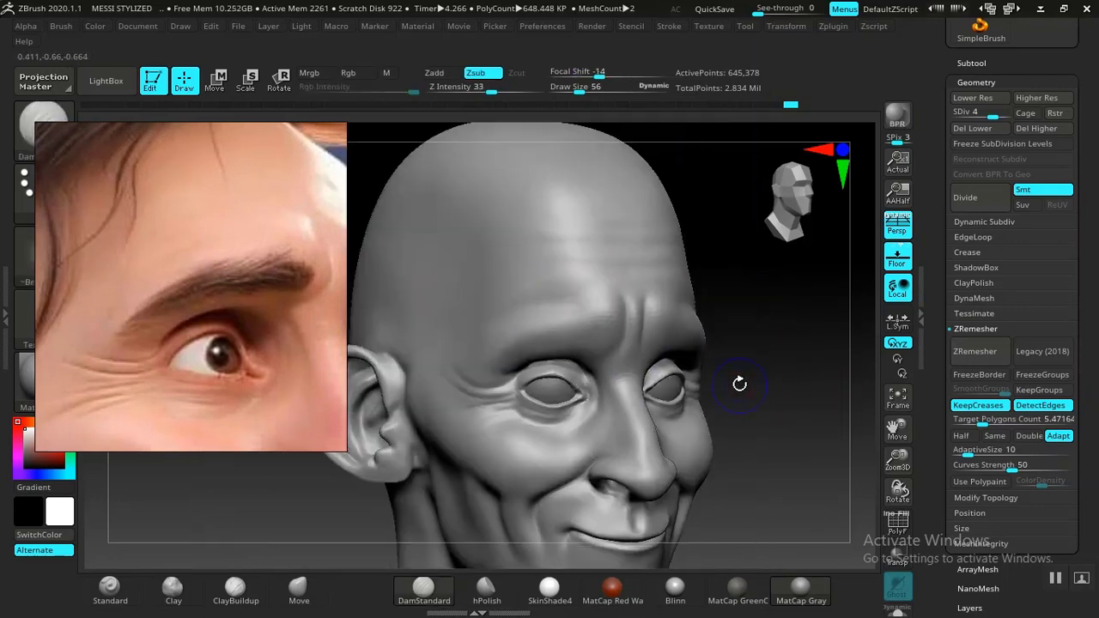
key(shift+d)
key(shift+d)
key(shift+d)
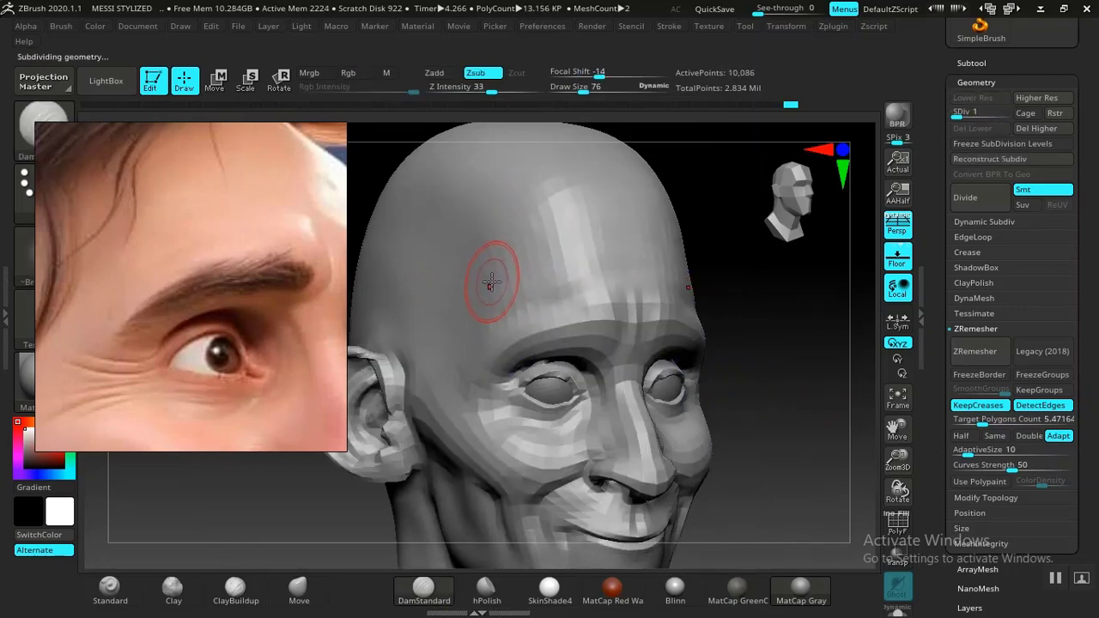
click(122, 597)
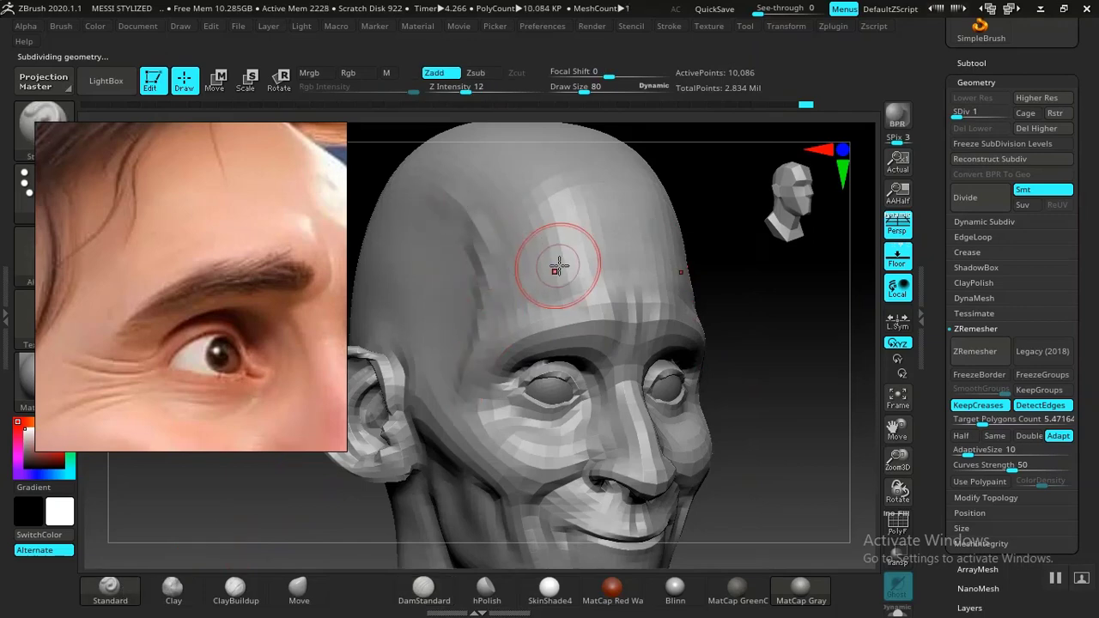
key(d)
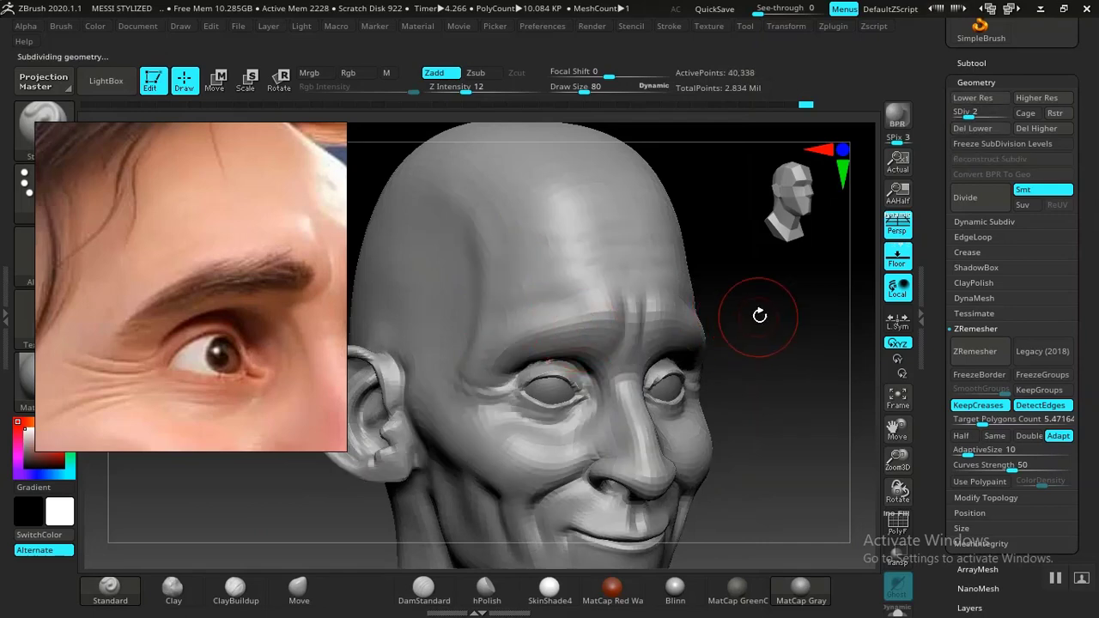
alt+drag(759, 316, 775, 385)
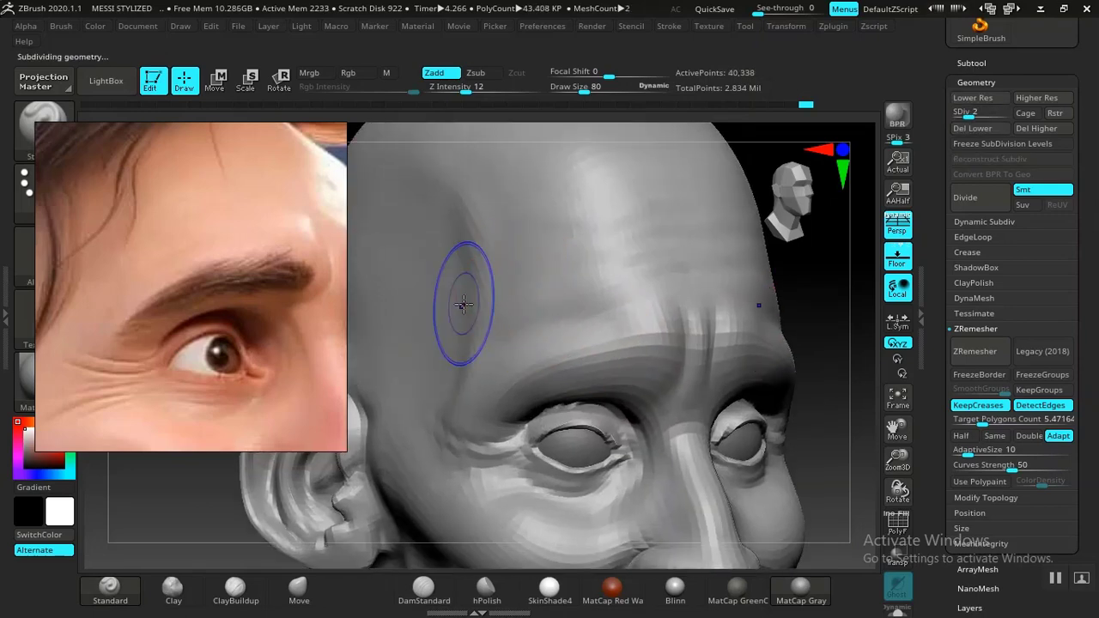
shift+drag(464, 304, 460, 248)
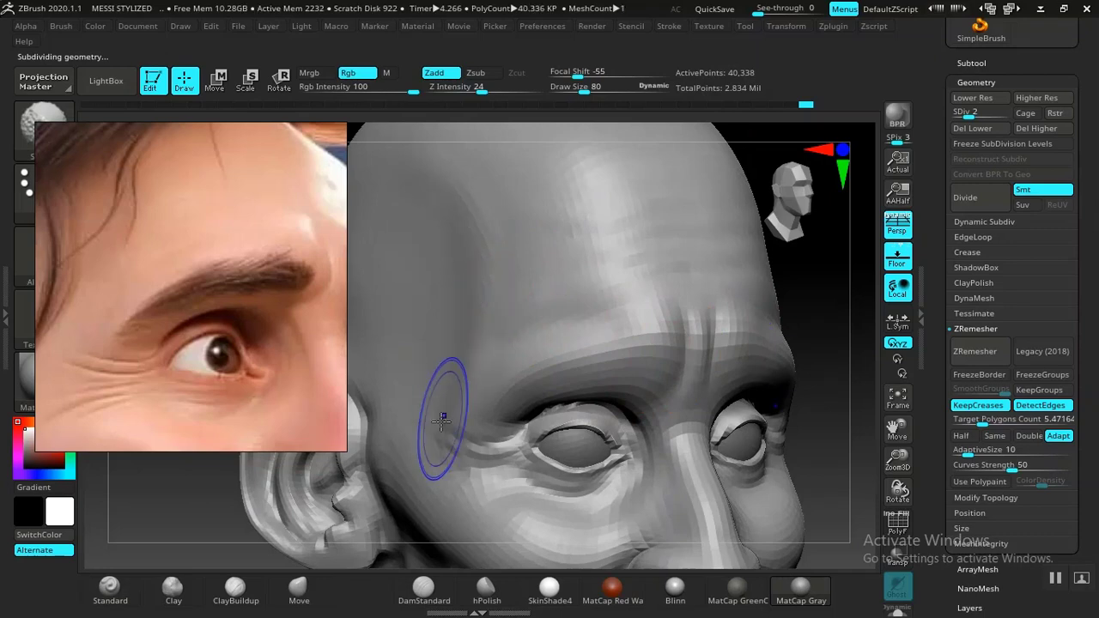
Step: Flatten the temple and side of the forehead with hPolish at draw size 80 and smooth the transition into the skull
click(486, 590)
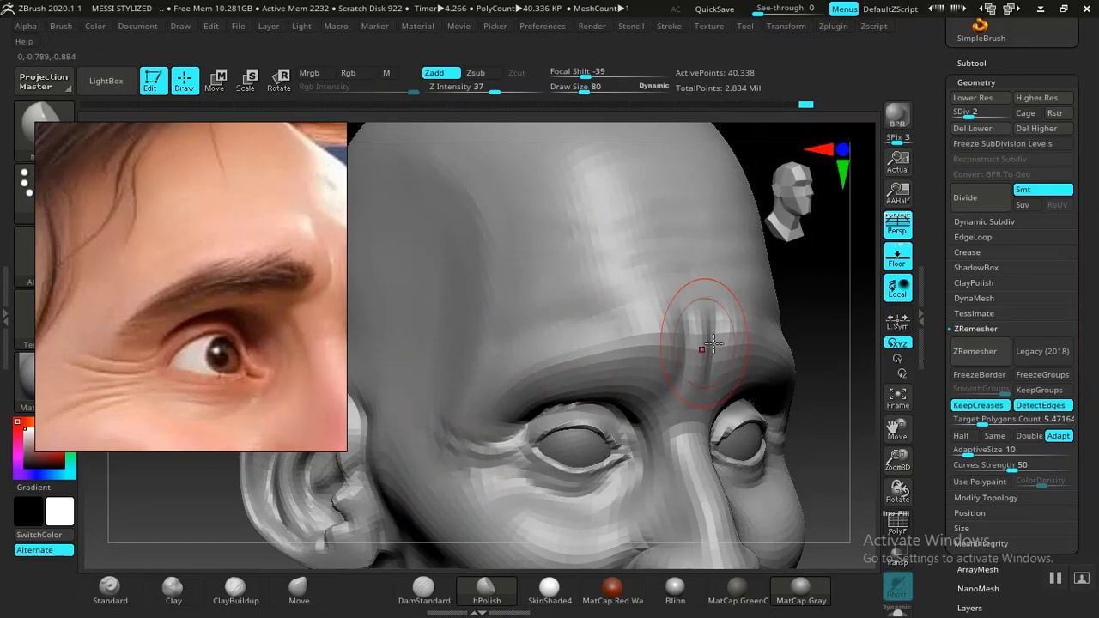
key(f)
mouse_move(737, 307)
shift+mouse_down()
mouse_move(692, 377)
mouse_move(692, 341)
mouse_move(773, 324)
mouse_move(728, 420)
mouse_move(687, 374)
shift+mouse_up()
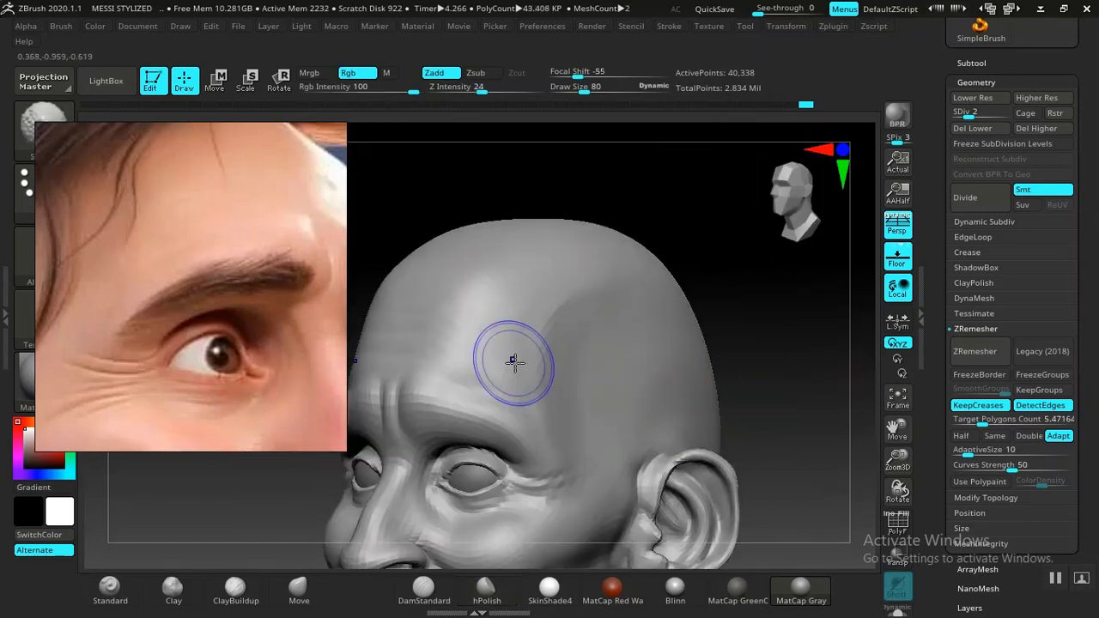
shift+drag(514, 363, 523, 342)
shift+drag(594, 272, 596, 278)
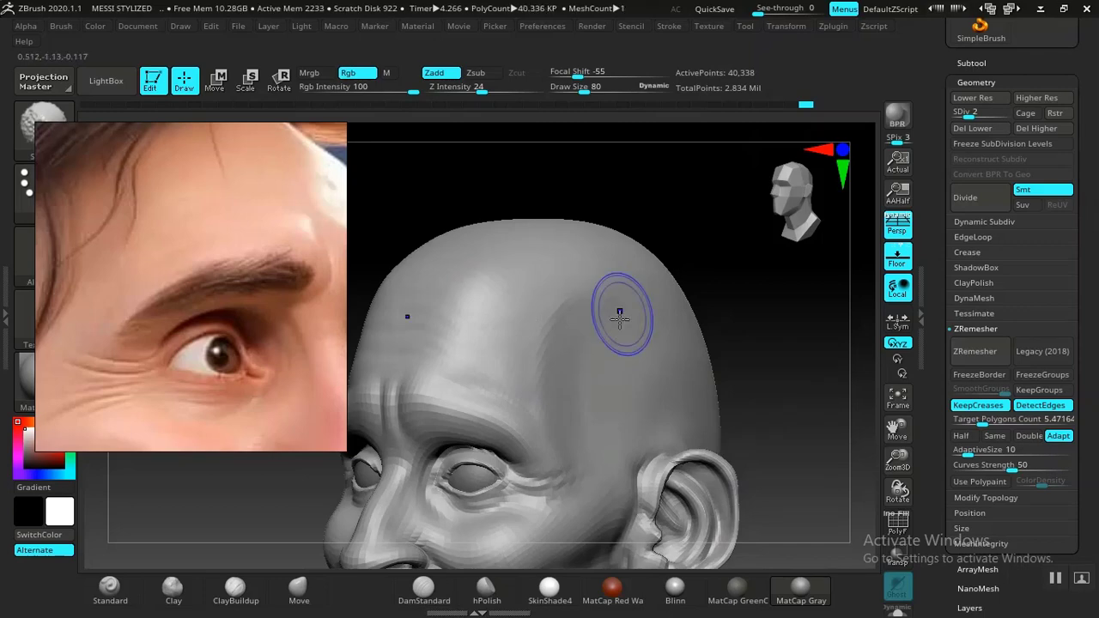
shift+drag(586, 405, 591, 433)
Step: Polish the temple beside the outer brow and soften its remaining edge into the forehead
mouse_move(768, 371)
mouse_down()
mouse_move(741, 312)
mouse_move(741, 398)
mouse_move(760, 415)
mouse_move(785, 397)
mouse_up()
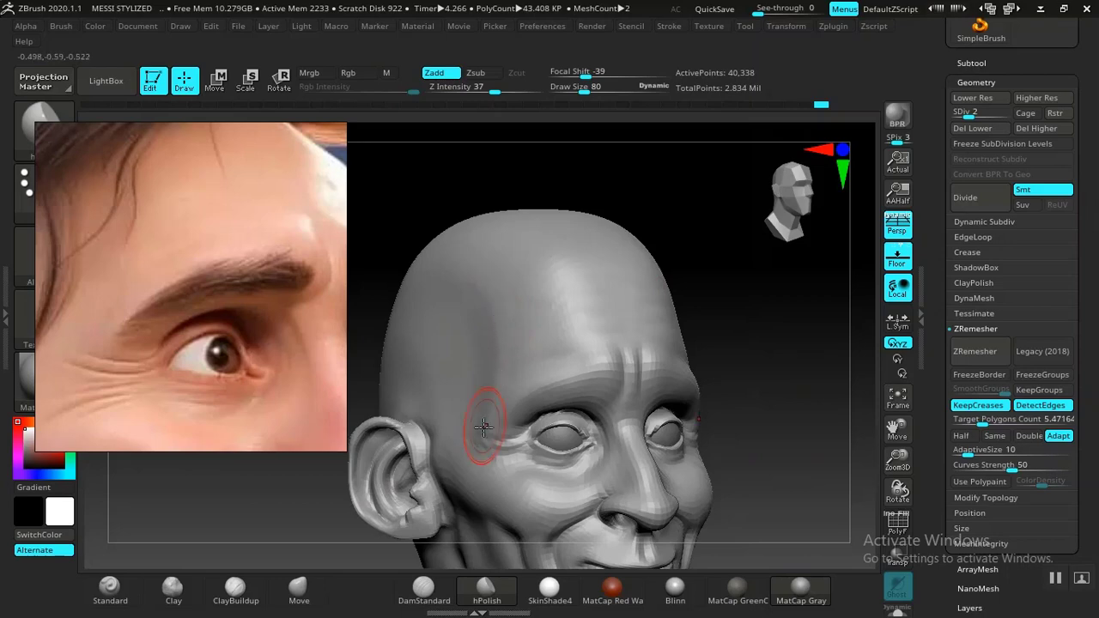
drag(778, 395, 788, 371)
mouse_move(770, 407)
alt+mouse_down()
mouse_move(689, 388)
mouse_move(689, 366)
mouse_move(740, 433)
mouse_move(733, 395)
mouse_move(738, 447)
alt+mouse_up()
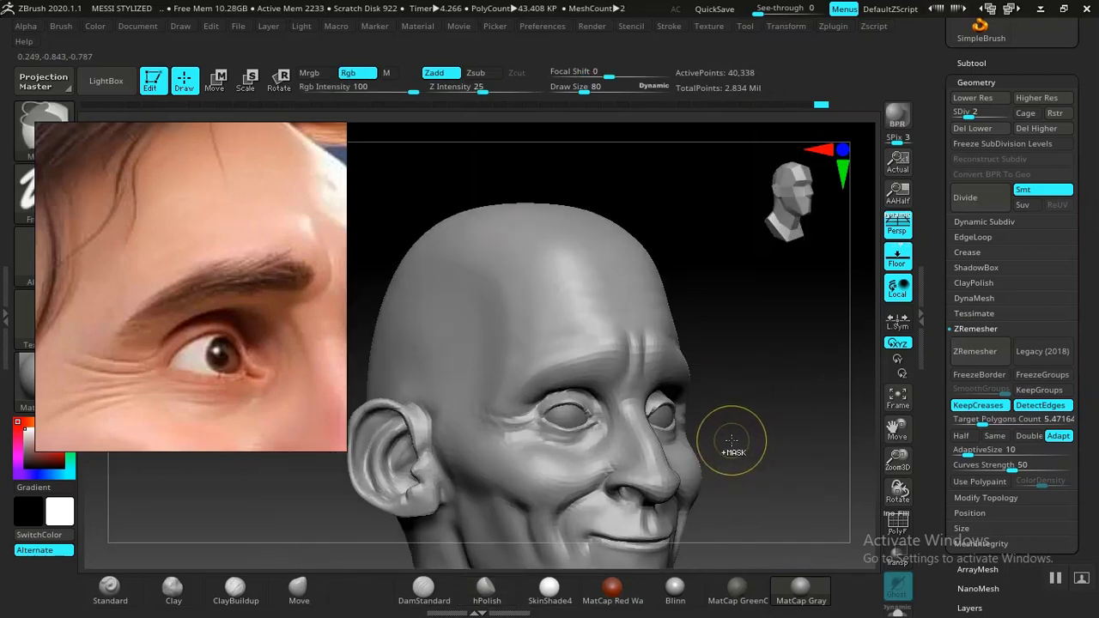
shift+drag(483, 303, 496, 339)
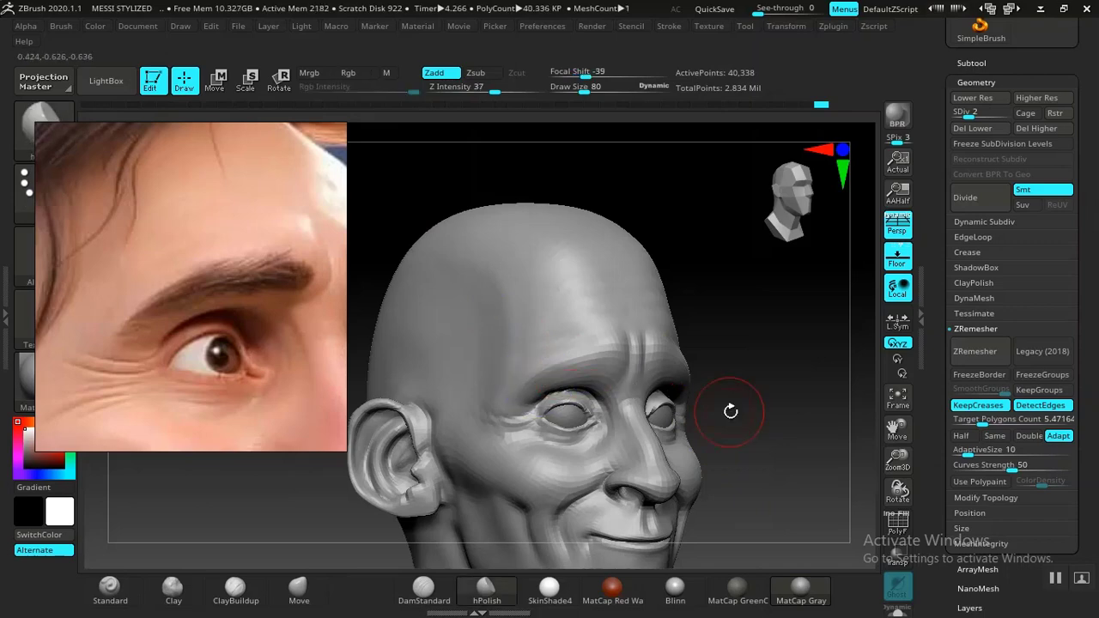
Step: Flatten the brow ridge with hPolish and refine its inner end beside the frown lines on subdivision level 5
mouse_move(731, 410)
alt+mouse_down()
mouse_move(741, 366)
mouse_move(756, 439)
alt+mouse_up()
mouse_move(809, 391)
alt+mouse_down()
mouse_move(800, 422)
mouse_move(627, 382)
alt+mouse_up()
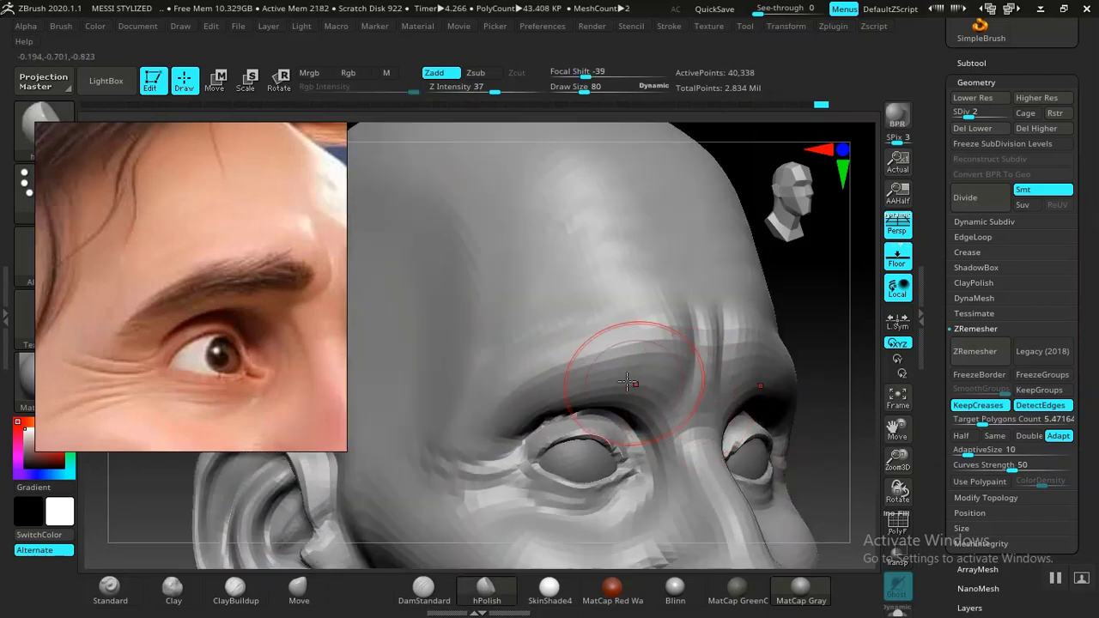
key(d)
key(d)
key(d)
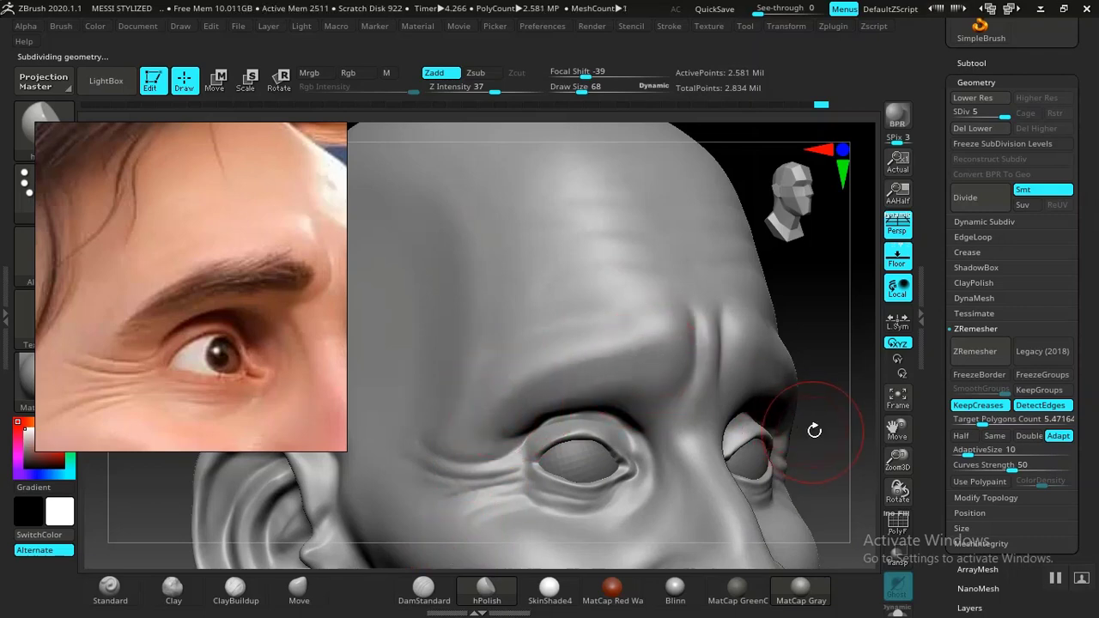
alt+drag(836, 409, 878, 453)
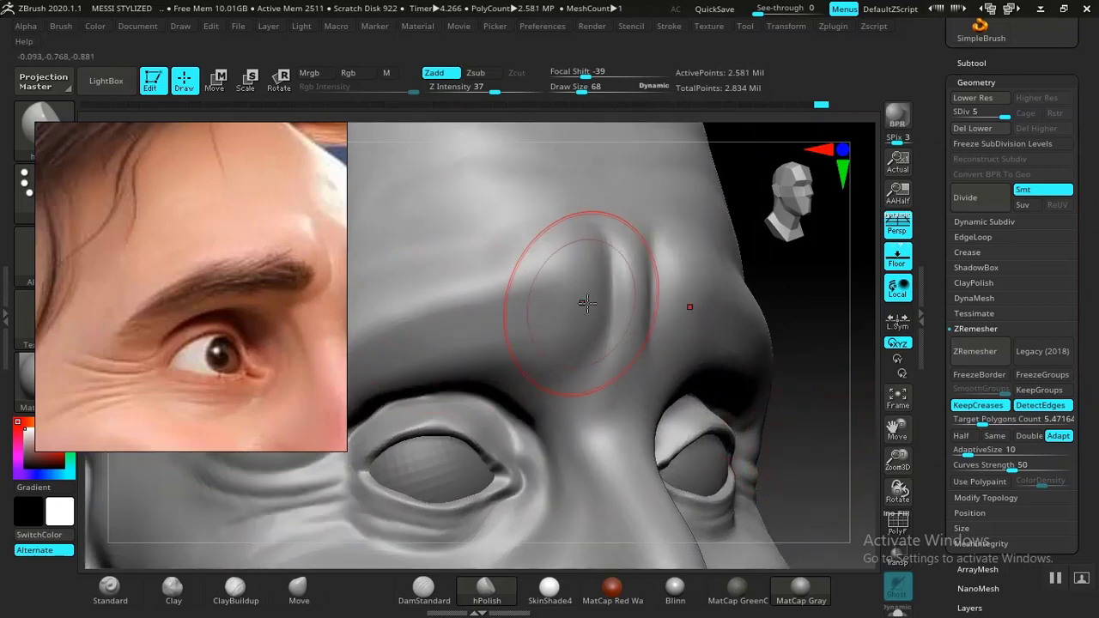
Step: Carve the fold between the brow and the upper eyelid with the DamStandard brush at draw size 40
mouse_move(837, 427)
mouse_down()
mouse_move(662, 290)
mouse_move(744, 312)
mouse_move(775, 404)
mouse_move(782, 363)
mouse_move(790, 386)
mouse_move(804, 337)
mouse_move(793, 363)
mouse_move(871, 461)
mouse_move(668, 422)
mouse_up()
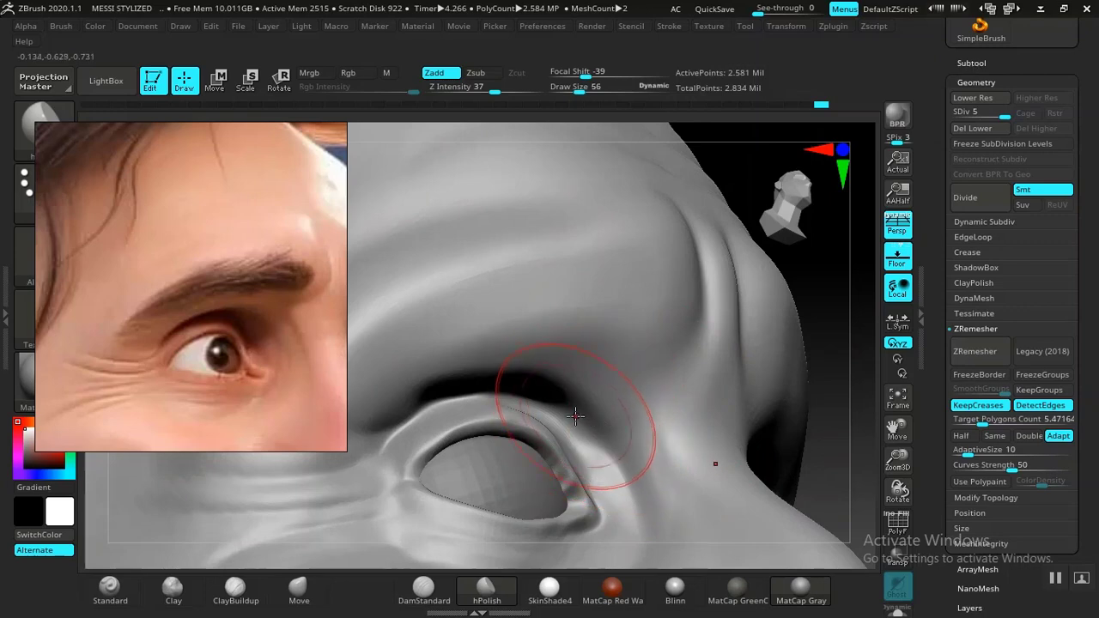
click(173, 589)
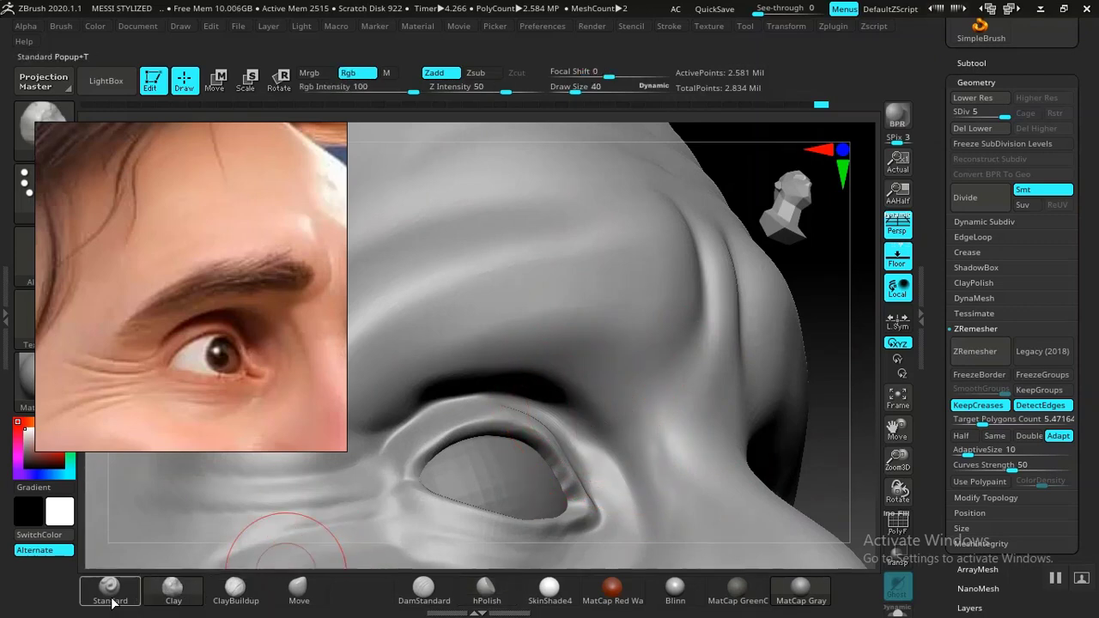
click(422, 589)
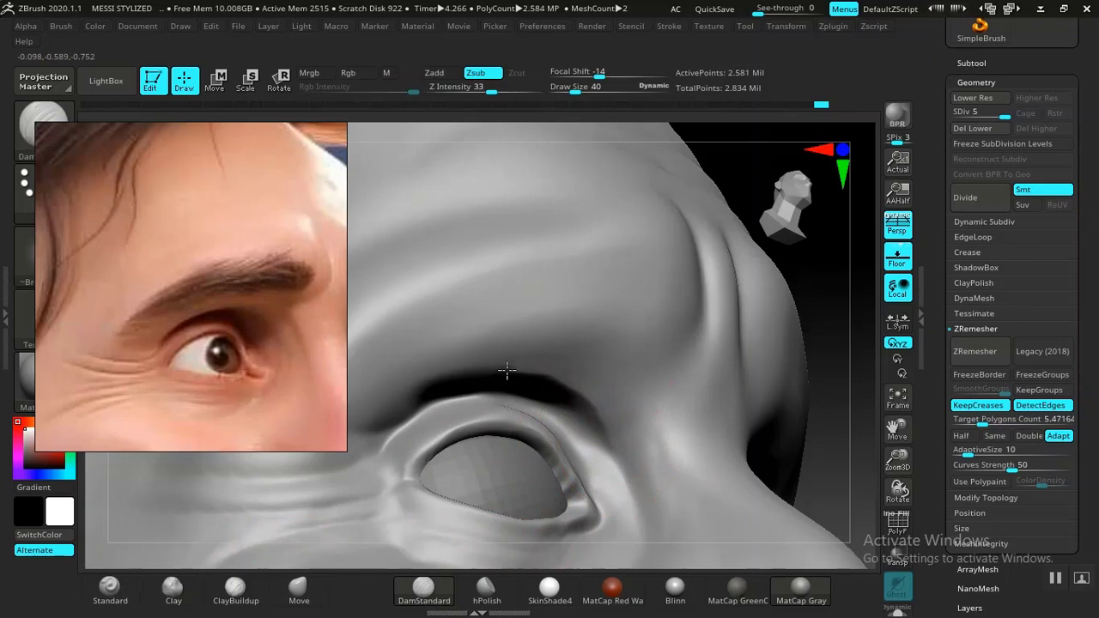
drag(420, 384, 387, 411)
Step: Soften the upper eyelid fold along its inner and outer ends with the Smooth brush at Z intensity 11
mouse_move(838, 457)
alt+mouse_down()
mouse_move(689, 311)
mouse_move(764, 381)
mouse_move(795, 332)
mouse_move(780, 294)
mouse_move(844, 301)
mouse_move(771, 315)
mouse_move(800, 444)
mouse_move(809, 346)
mouse_move(764, 283)
alt+mouse_up()
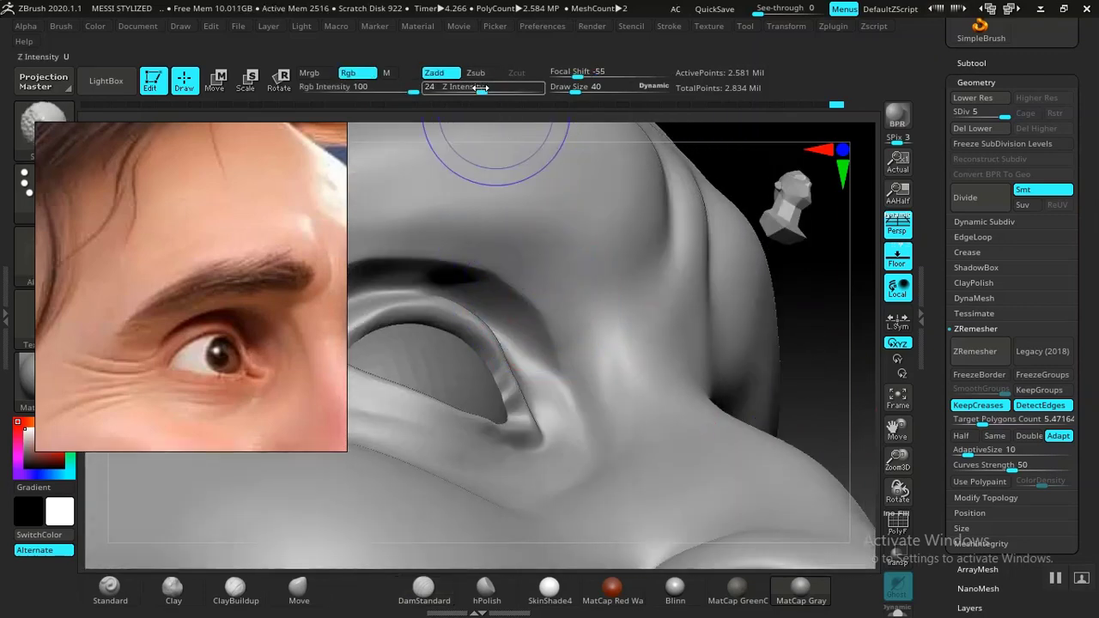
shift+drag(481, 88, 464, 88)
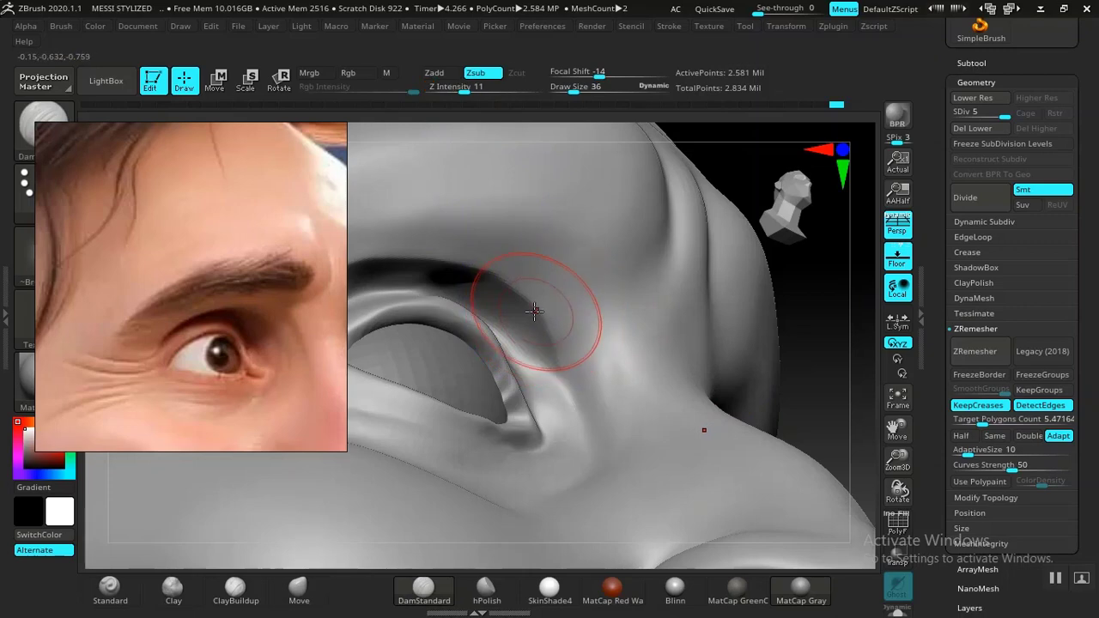
shift+drag(527, 307, 513, 303)
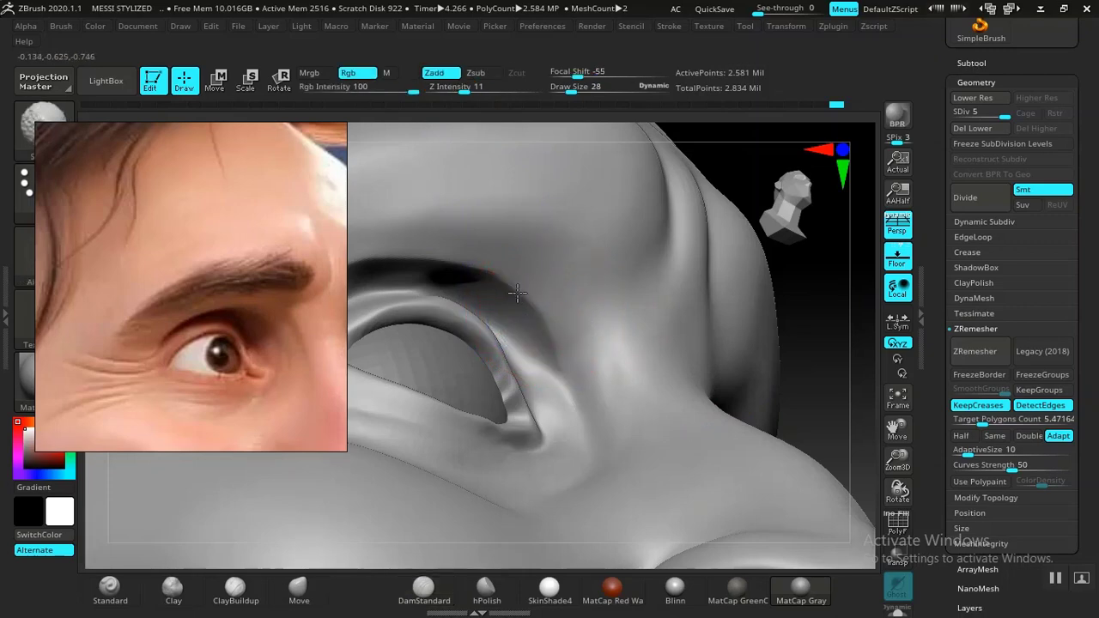
alt+drag(798, 374, 877, 367)
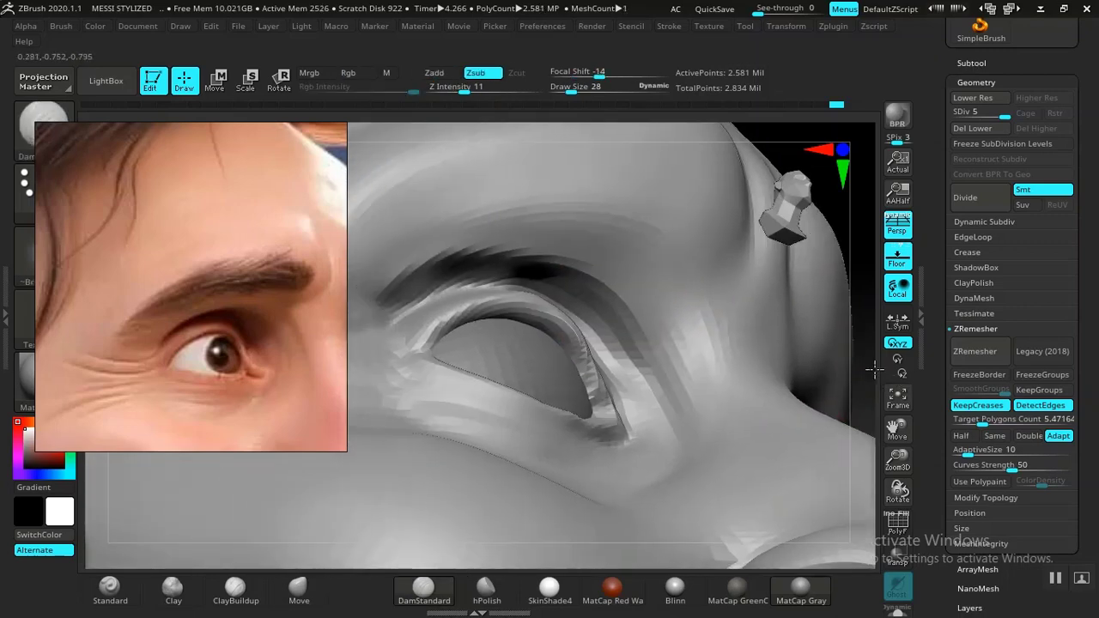
shift+drag(494, 246, 398, 281)
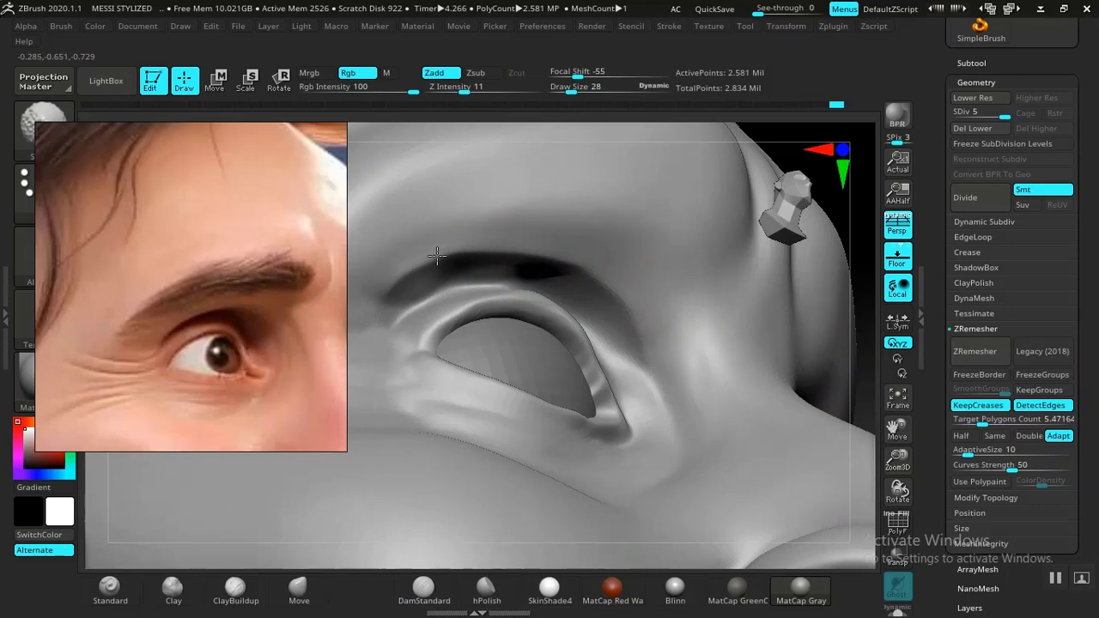
Step: Deepen the crease at the inner eye corner with the DamStandard brush at draw size 28
mouse_move(862, 376)
mouse_down()
mouse_move(797, 312)
mouse_move(781, 377)
mouse_move(770, 380)
mouse_up()
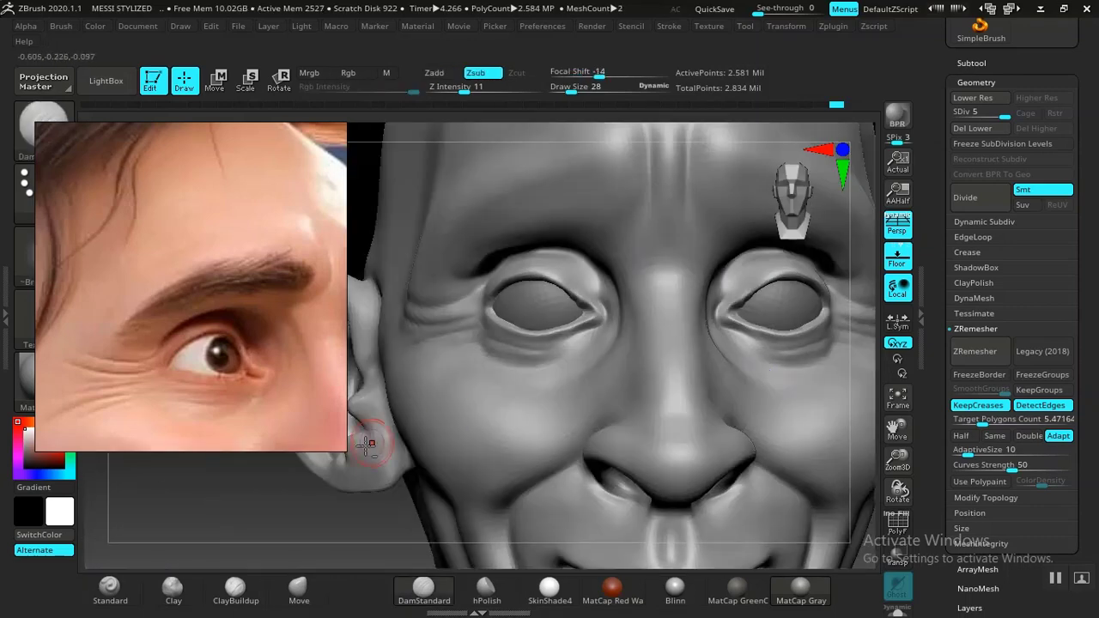
alt+drag(267, 507, 503, 488)
alt+drag(484, 189, 527, 380)
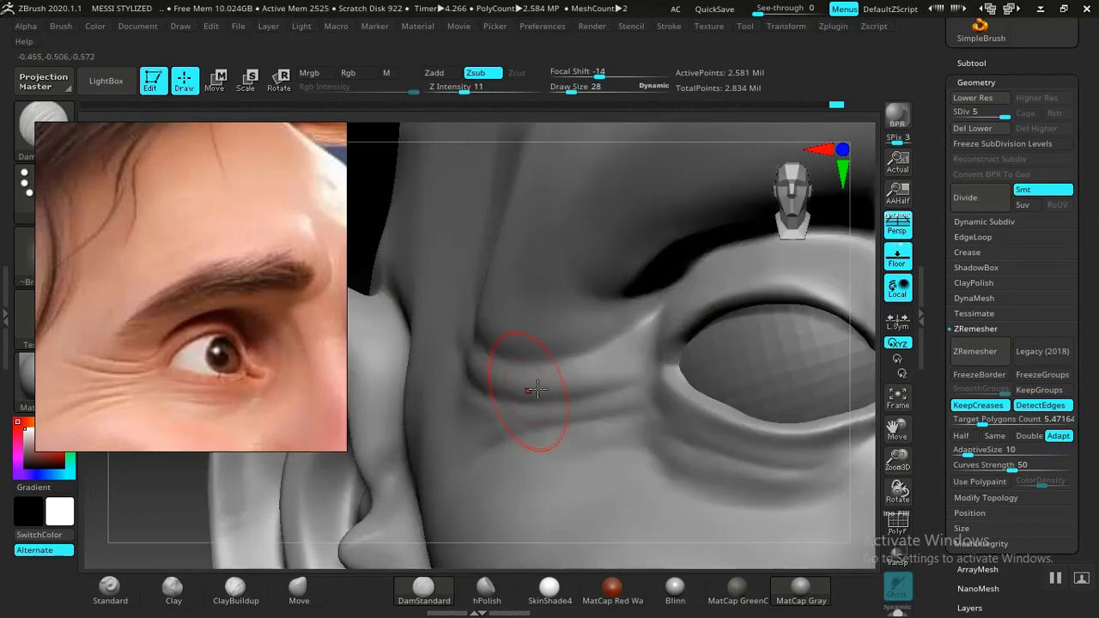
alt+drag(149, 487, 34, 520)
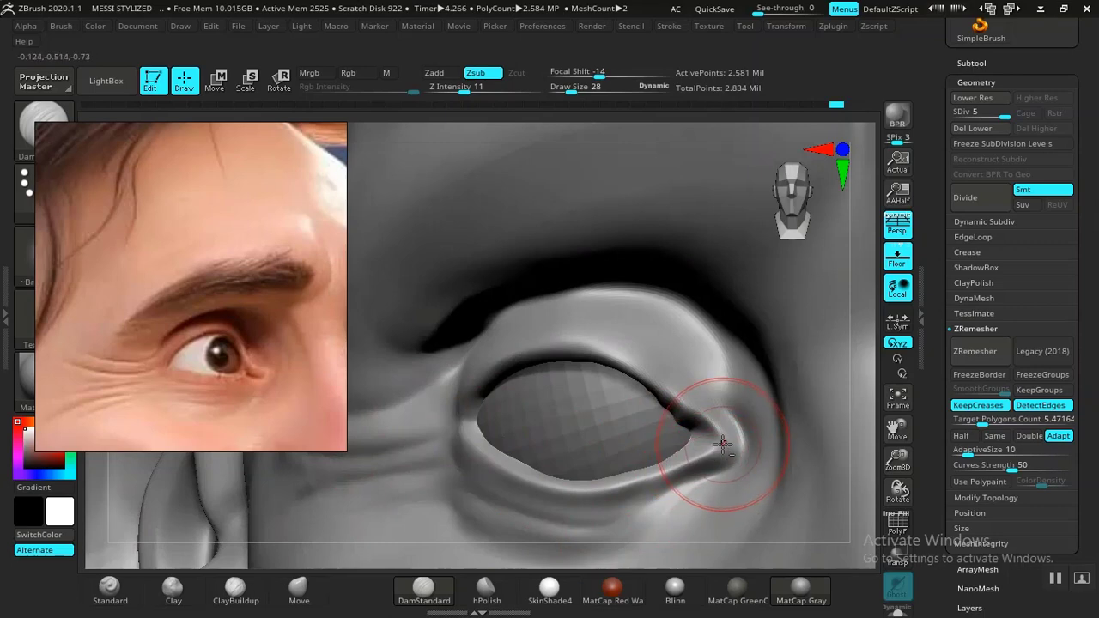
mouse_move(719, 448)
mouse_down()
mouse_move(702, 459)
mouse_move(698, 429)
mouse_up()
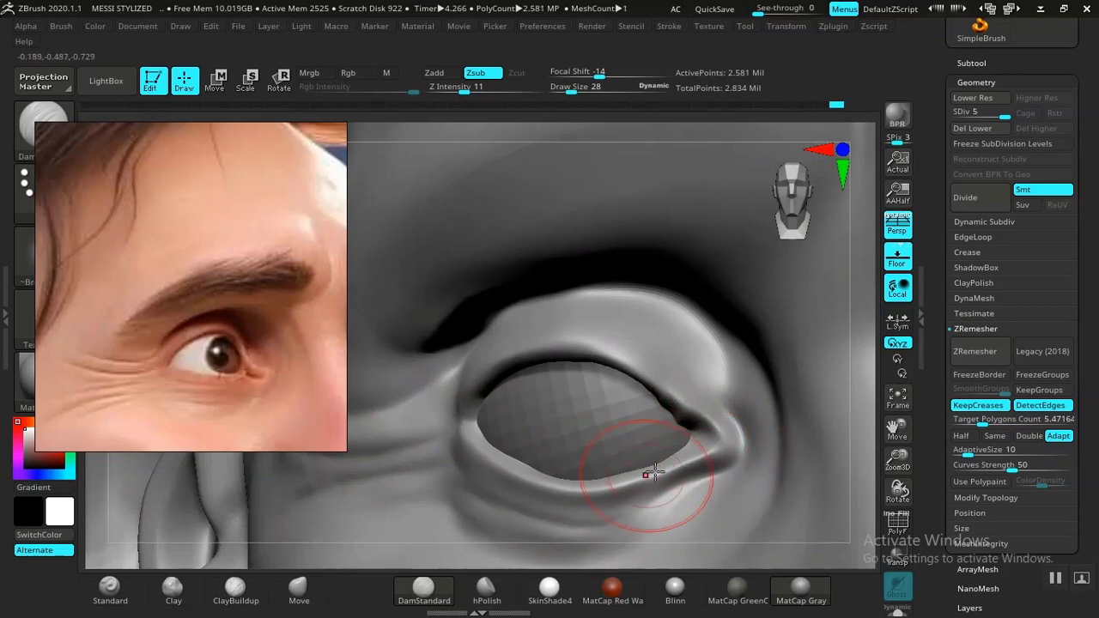
Step: Turn off LazyMouse and define the upper eyelid edge where it runs into the inner eye corner
click(677, 27)
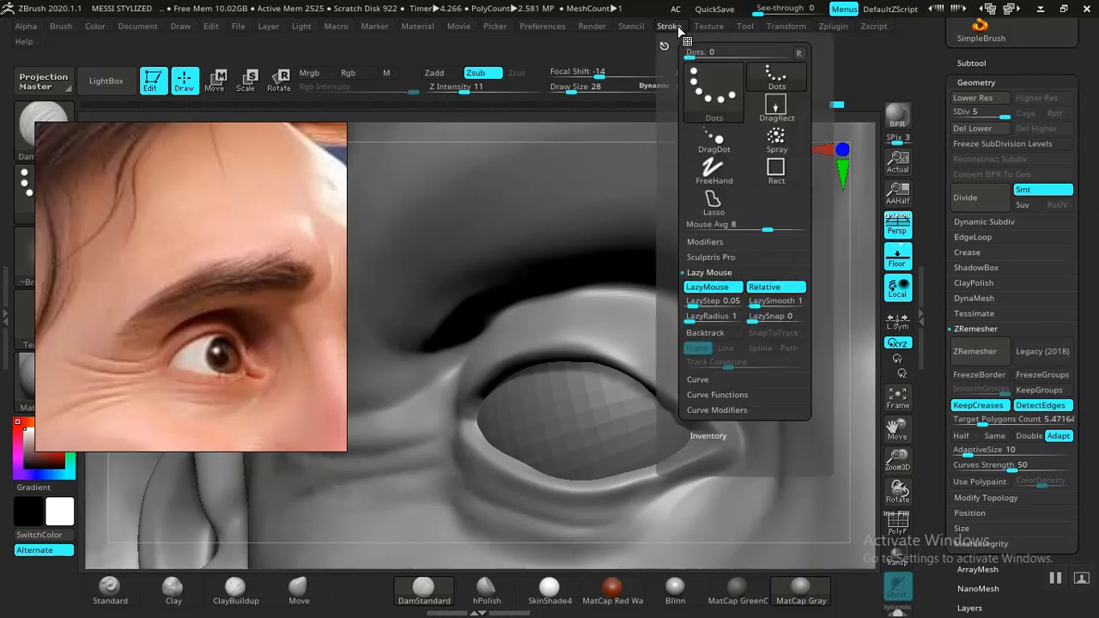
click(714, 288)
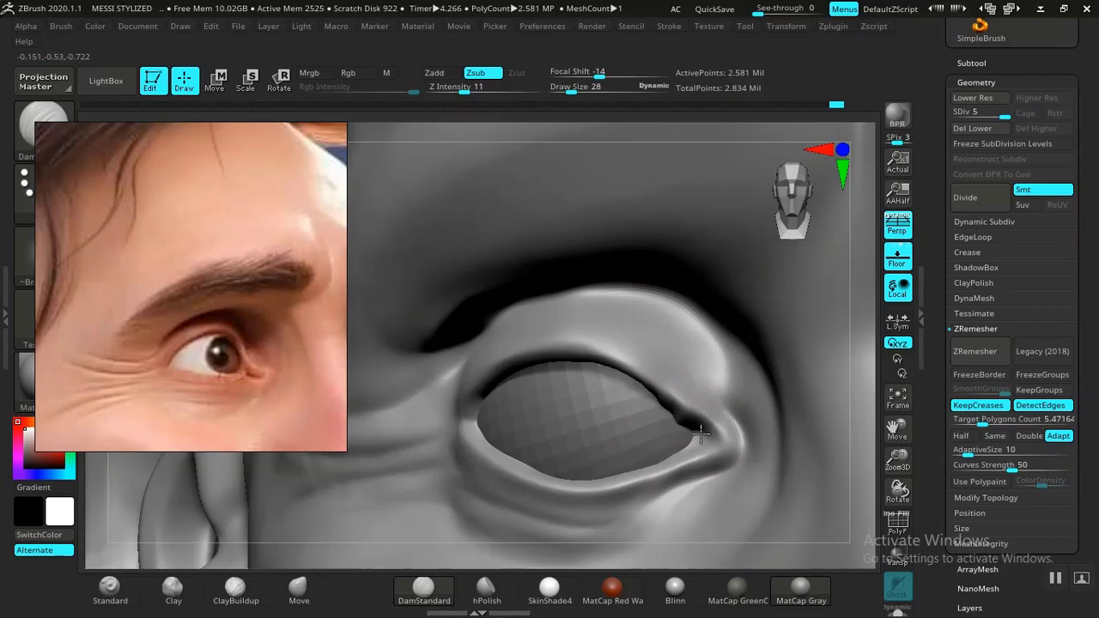
drag(701, 434, 663, 407)
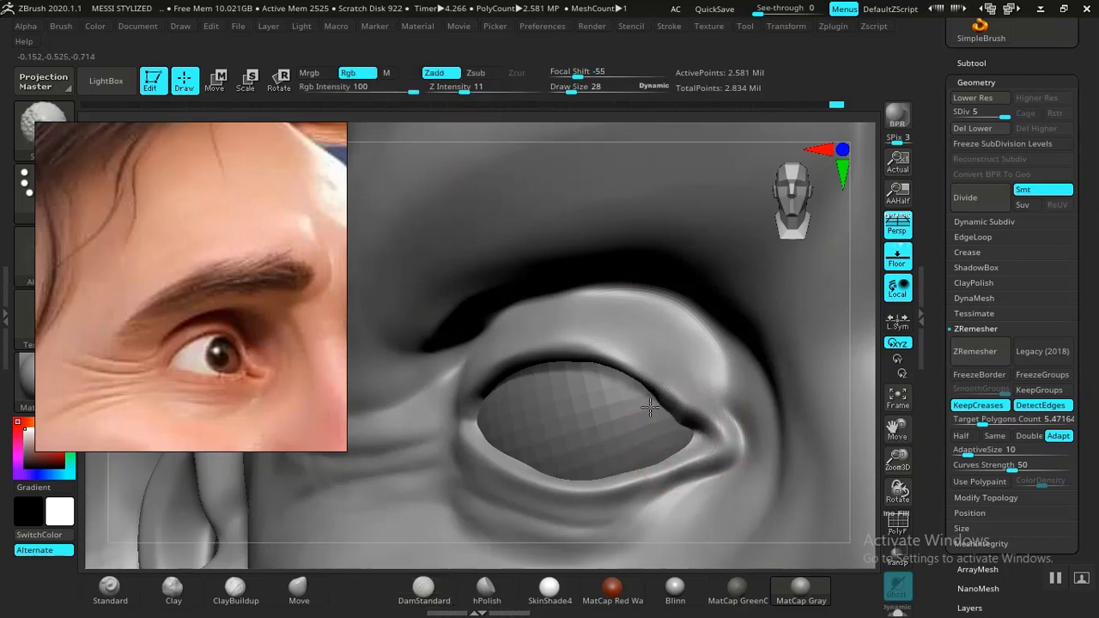
key(b)
key(d)
key(s)
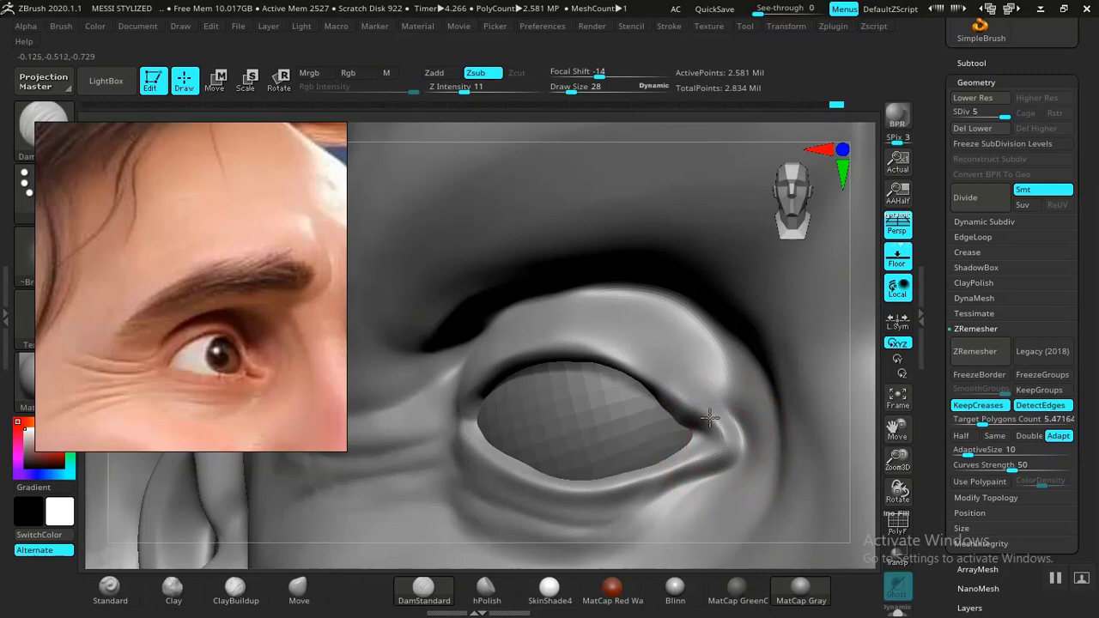
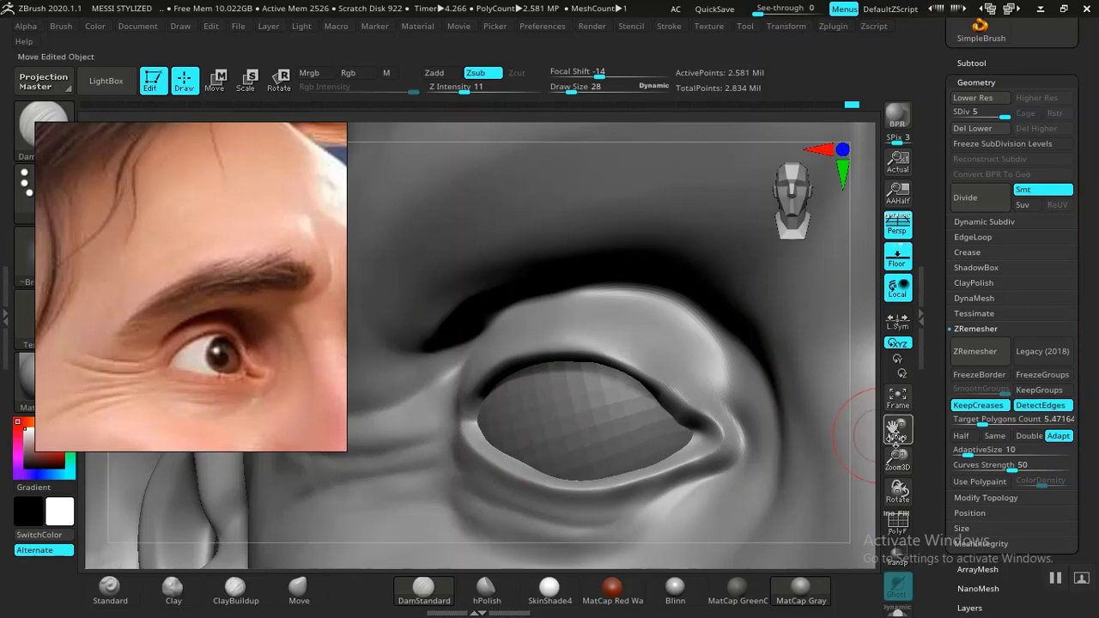
Step: Sharpen the lid edges around the inner eye corner with DamStandard at Z intensity 19
drag(896, 464, 461, 411)
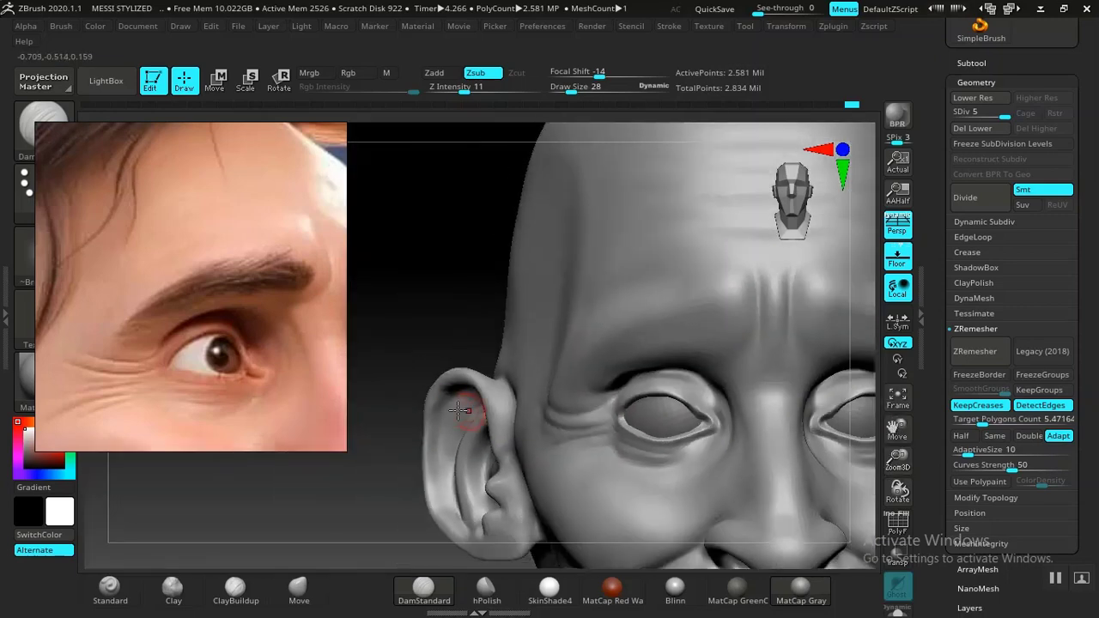
drag(421, 294, 464, 282)
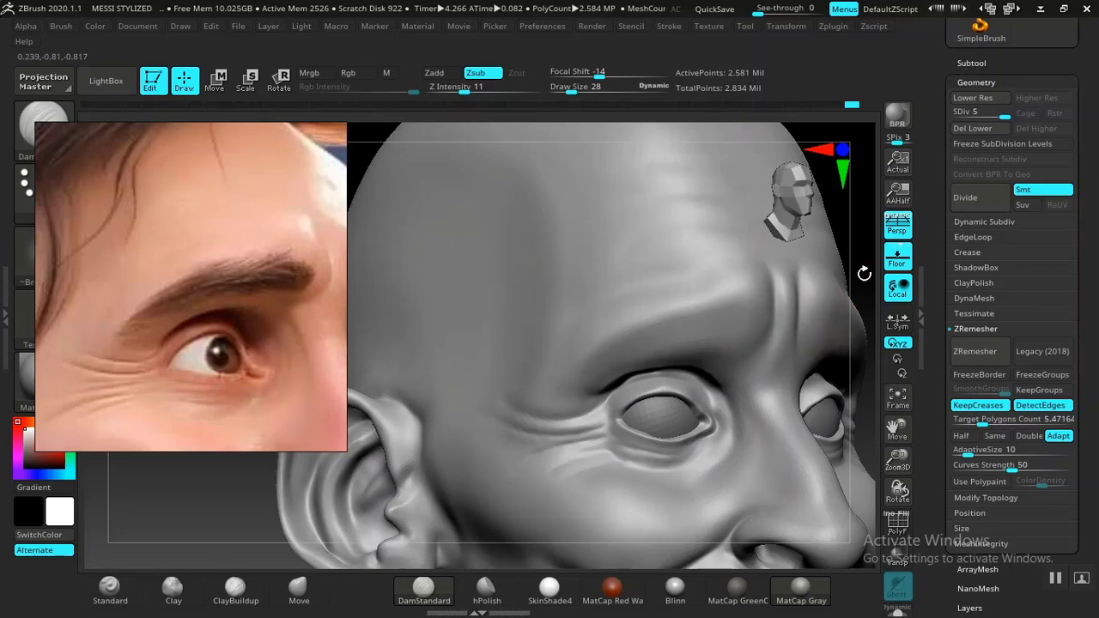
drag(865, 274, 567, 194)
mouse_move(717, 358)
alt+mouse_down()
mouse_move(738, 312)
mouse_move(759, 445)
alt+mouse_up()
alt+drag(829, 341, 838, 461)
drag(471, 93, 479, 94)
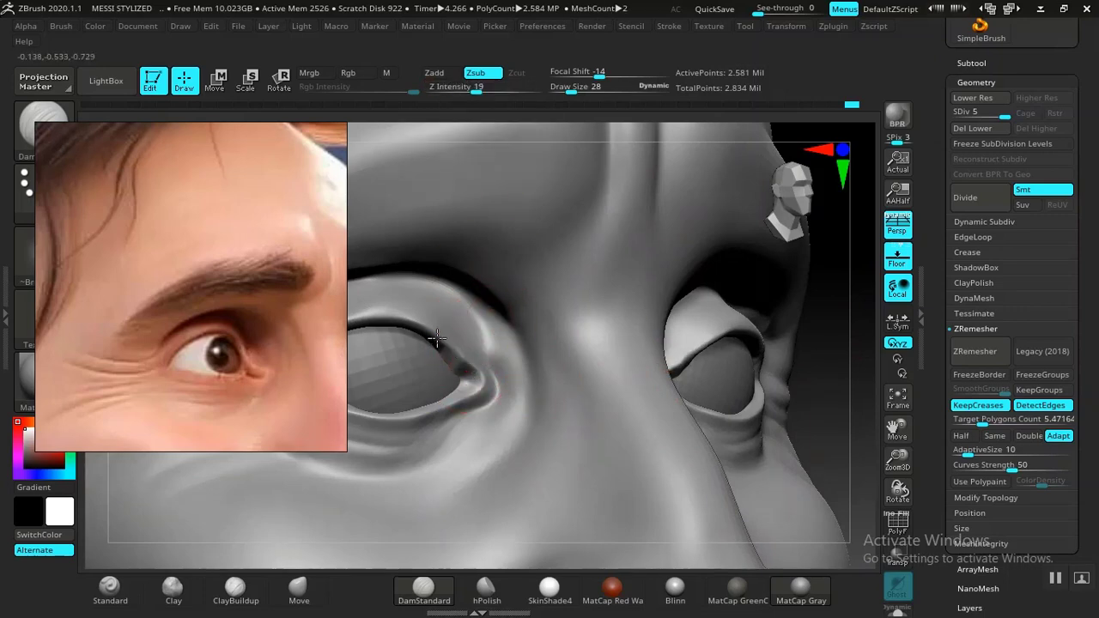
Step: Push in the lid surface at the inner eye corner with the Standard brush at Z intensity 12
click(119, 604)
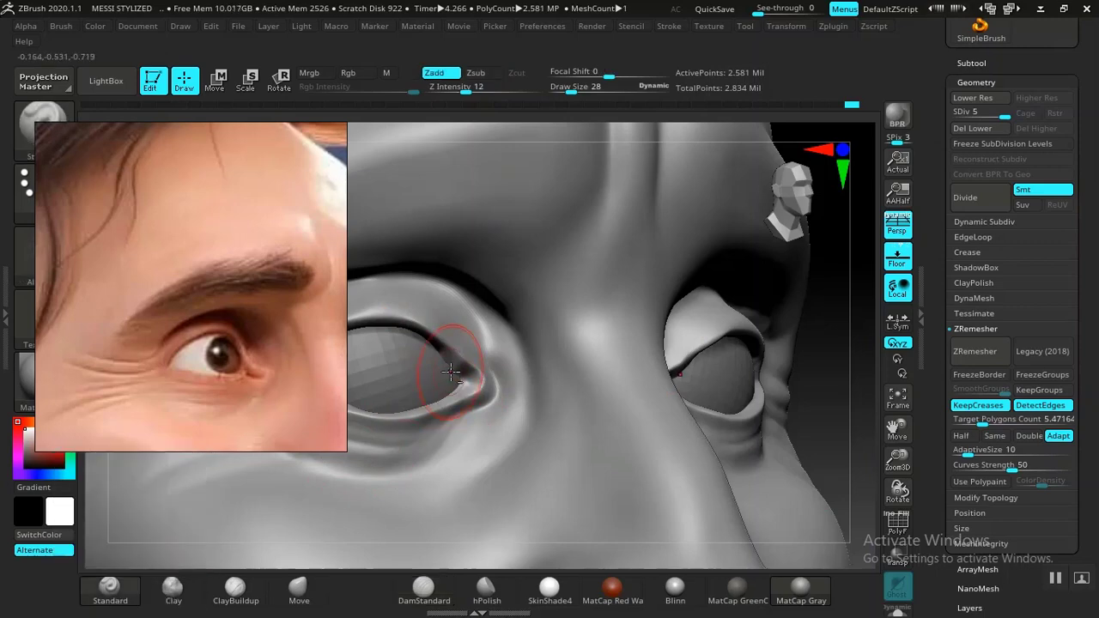
alt+drag(420, 344, 464, 378)
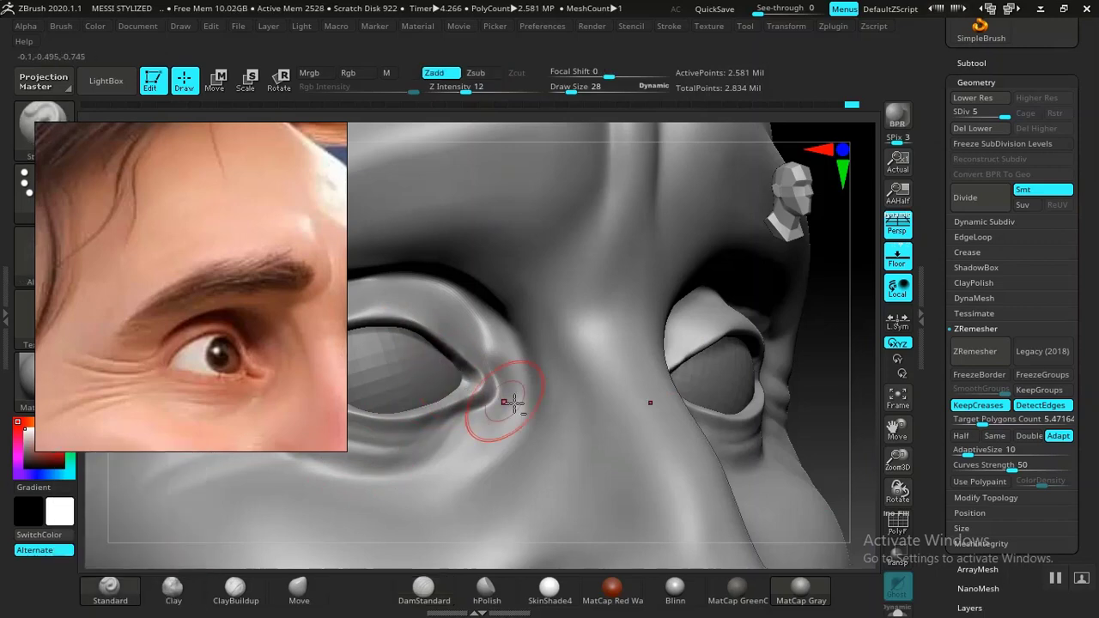
drag(809, 402, 705, 365)
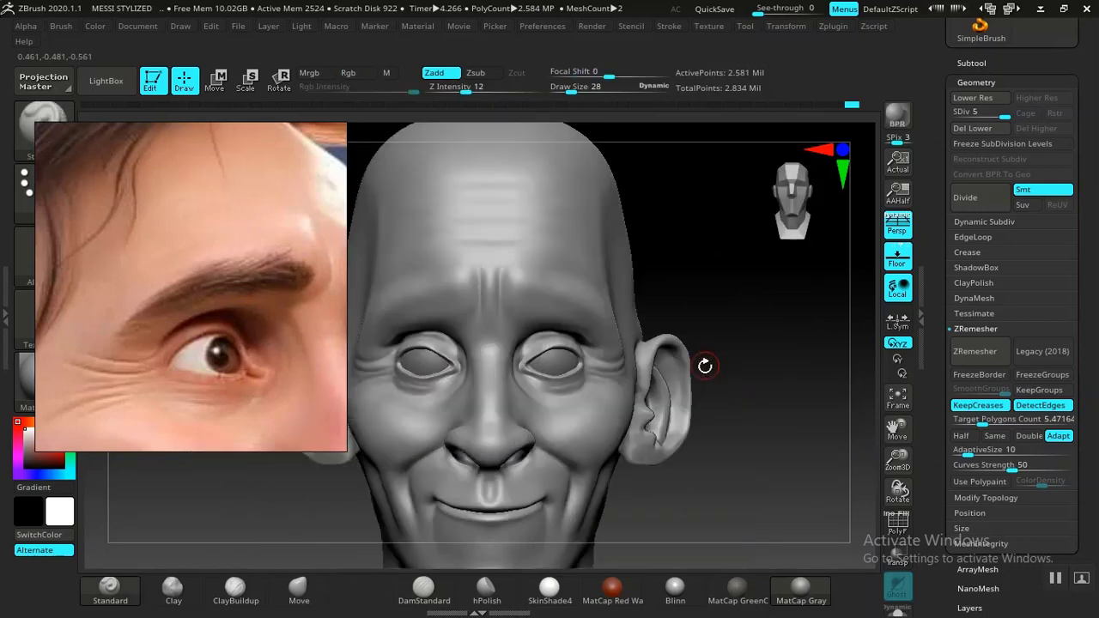
Step: Carve the groove between the nose tip and the nostril wing with DamStandard and smooth it
mouse_move(722, 425)
alt+mouse_down()
mouse_move(704, 454)
mouse_move(736, 387)
mouse_move(748, 480)
mouse_move(725, 487)
alt+mouse_up()
mouse_move(801, 468)
mouse_down()
mouse_move(746, 412)
mouse_move(709, 458)
mouse_move(736, 446)
mouse_move(736, 483)
mouse_move(601, 524)
mouse_up()
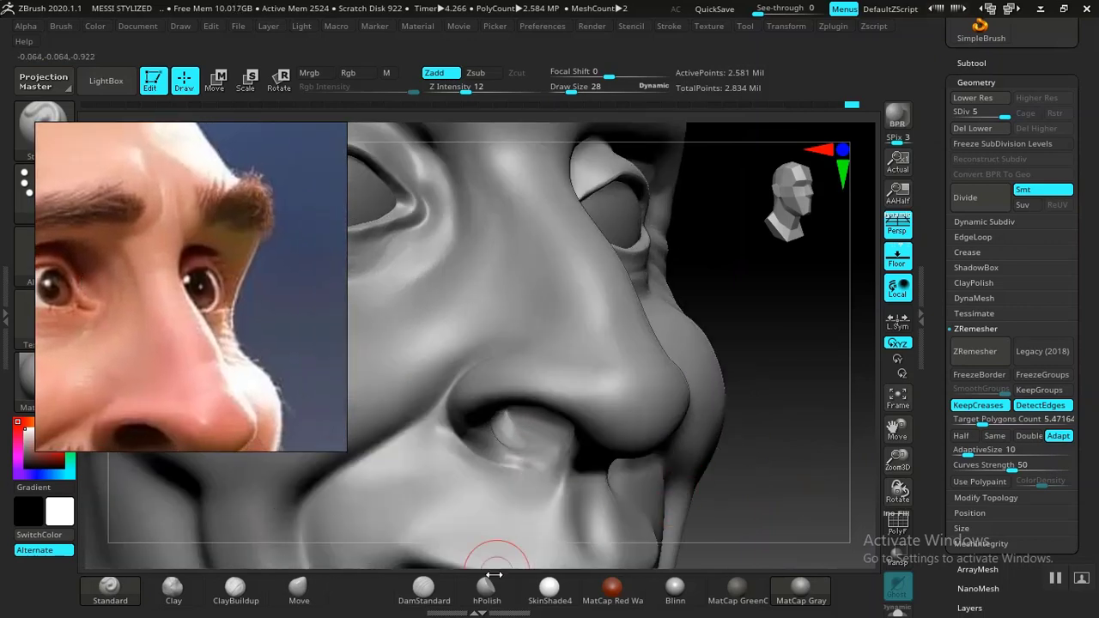
click(436, 591)
drag(641, 398, 524, 365)
shift+drag(612, 398, 597, 393)
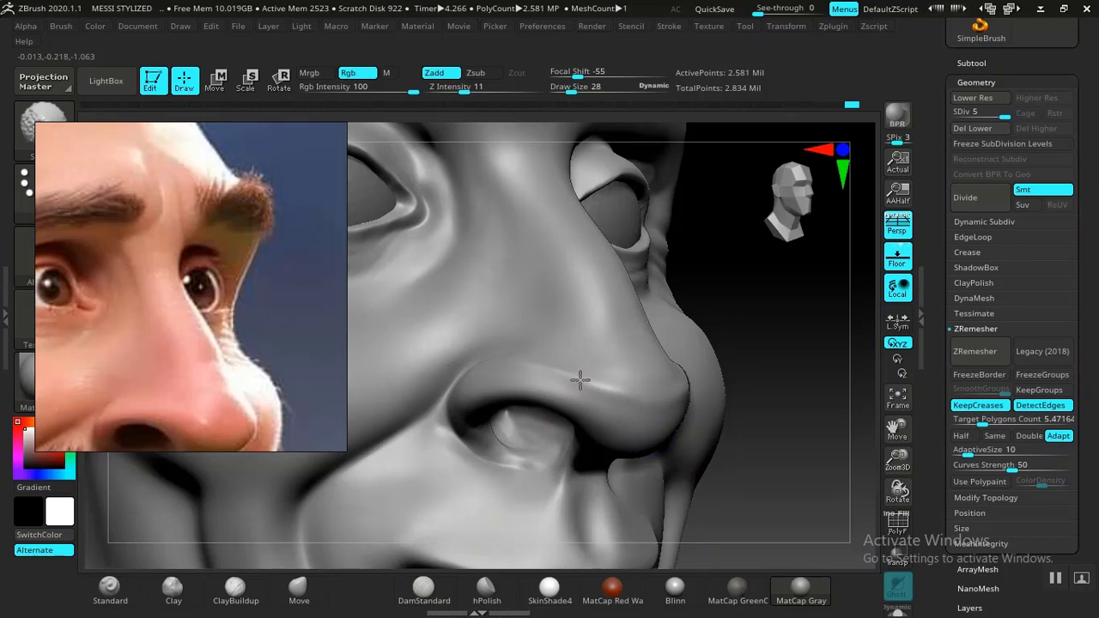
mouse_move(814, 442)
alt+mouse_down()
mouse_move(778, 331)
mouse_move(777, 438)
mouse_move(636, 460)
alt+mouse_up()
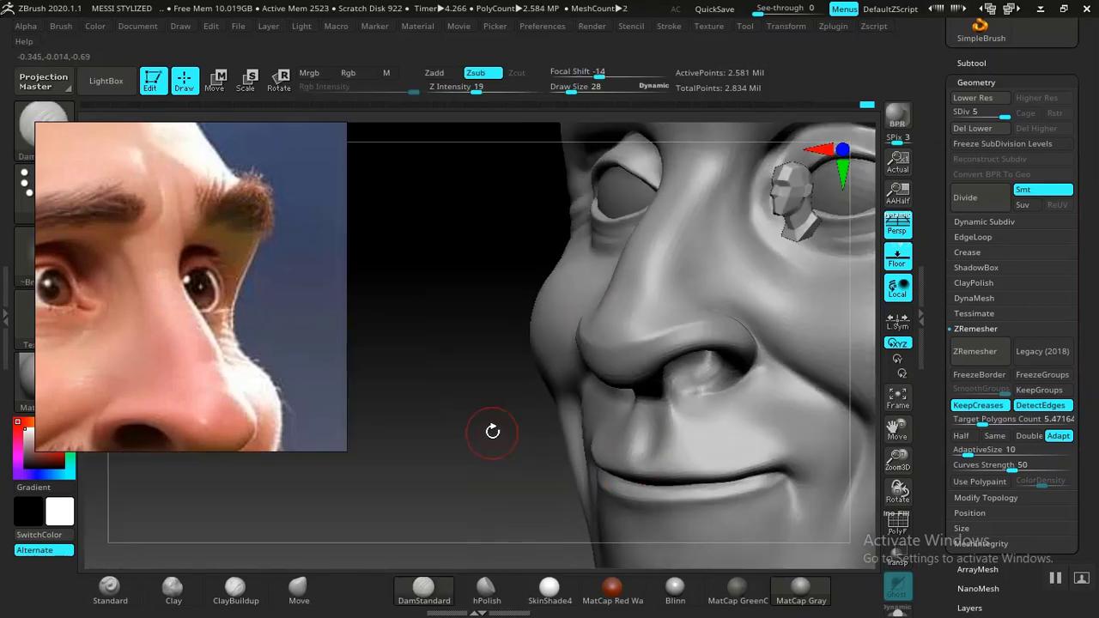
Step: Refine the mouth line near its corner with DamStandard and smooth the mouth corners
drag(493, 431, 713, 436)
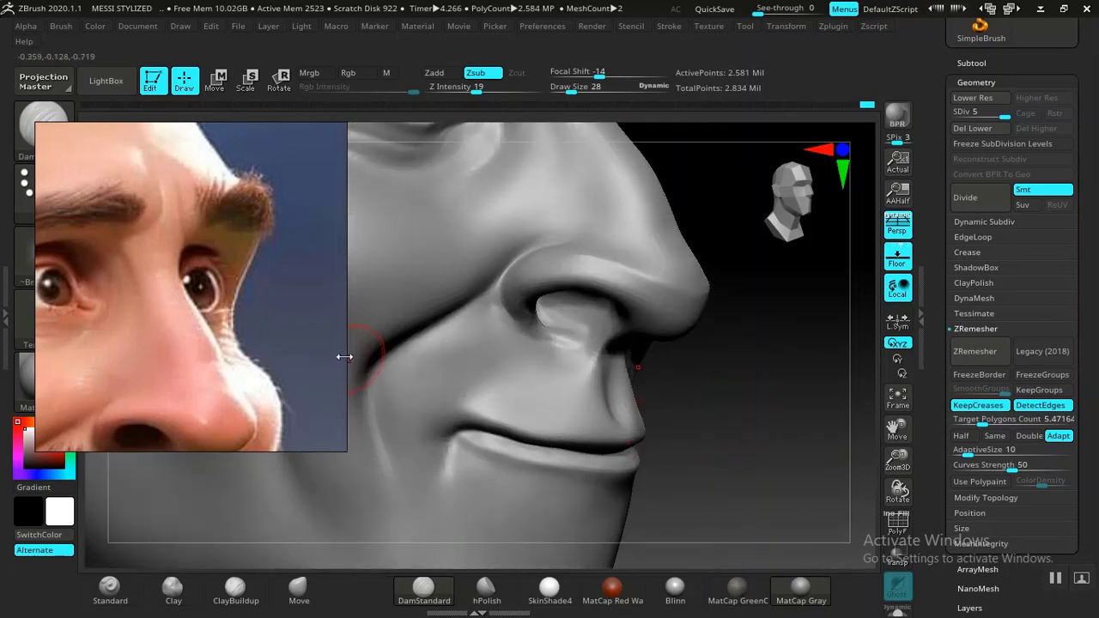
middle_drag(147, 351, 178, 388)
drag(724, 441, 663, 387)
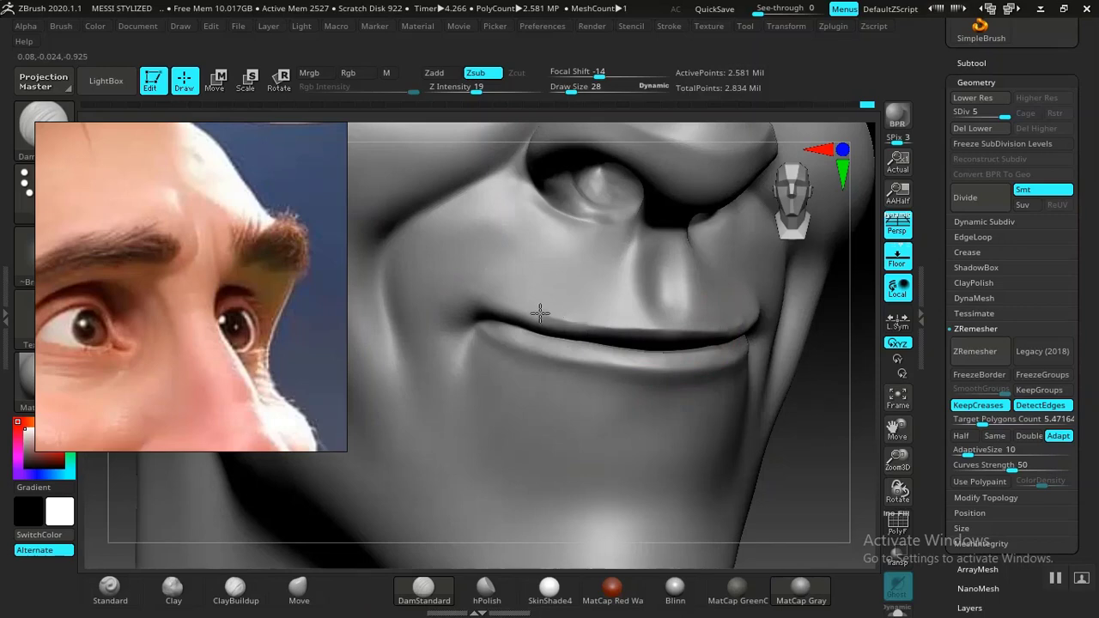
drag(541, 314, 503, 306)
key(ctrl+z)
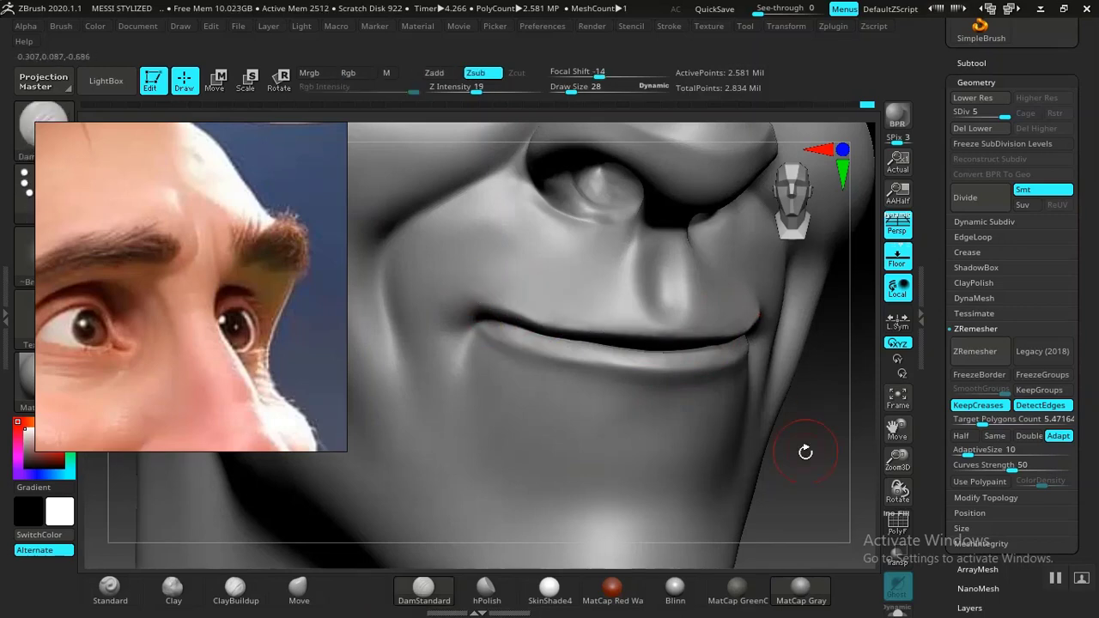
mouse_move(805, 452)
alt+mouse_down()
mouse_move(664, 352)
mouse_move(790, 451)
alt+mouse_up()
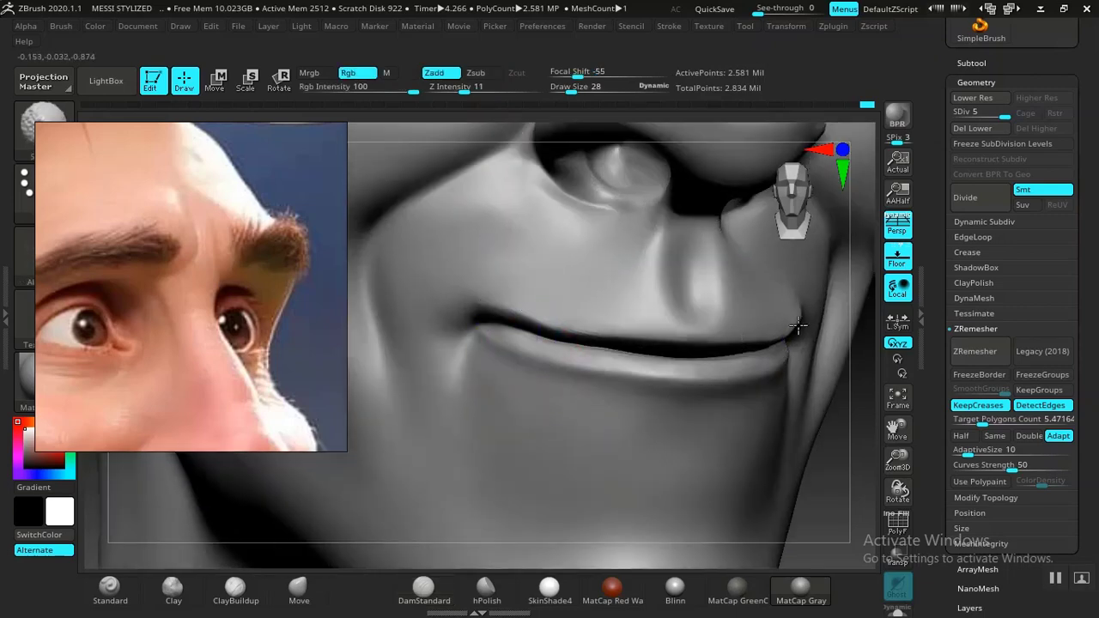
shift+drag(799, 325, 797, 317)
Step: Define the side edge of the philtrum with DamStandard and smooth the skin beside it and below the nostril
mouse_move(667, 229)
mouse_down()
mouse_move(658, 295)
mouse_move(676, 319)
mouse_up()
shift+drag(661, 265, 655, 275)
shift+drag(603, 207, 606, 214)
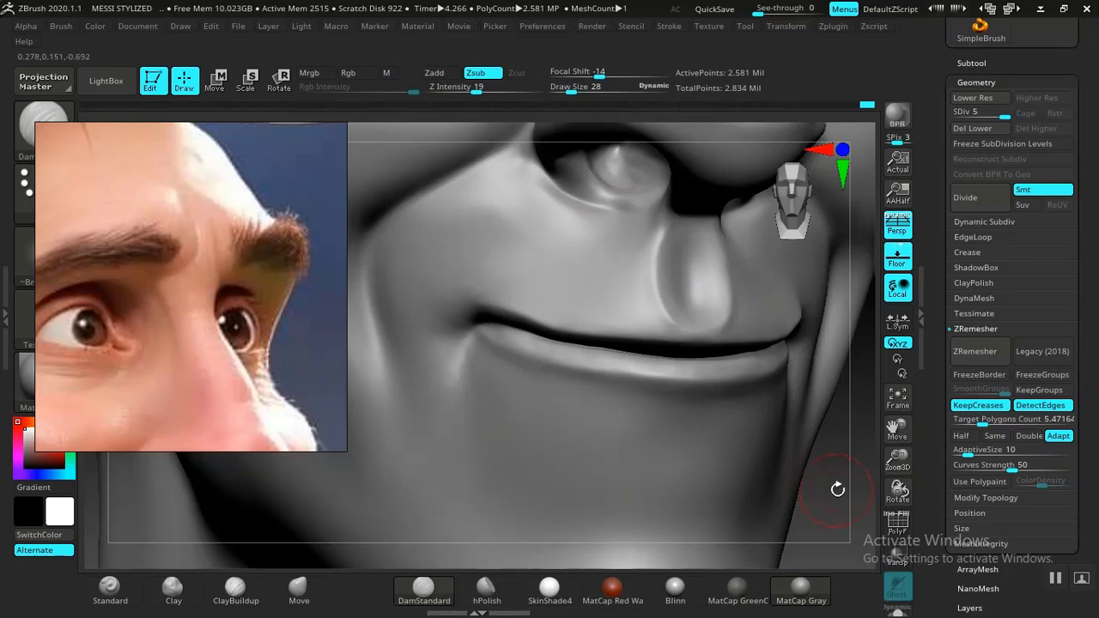
Step: Undo the last ear stroke and smooth the ear's rim and inner folds at subdivision level 3
mouse_move(837, 490)
alt+mouse_down()
mouse_move(677, 294)
mouse_move(681, 337)
mouse_move(733, 429)
mouse_move(750, 392)
mouse_move(491, 474)
mouse_move(493, 428)
mouse_move(516, 421)
mouse_move(395, 494)
mouse_move(338, 503)
alt+mouse_up()
drag(460, 567, 520, 568)
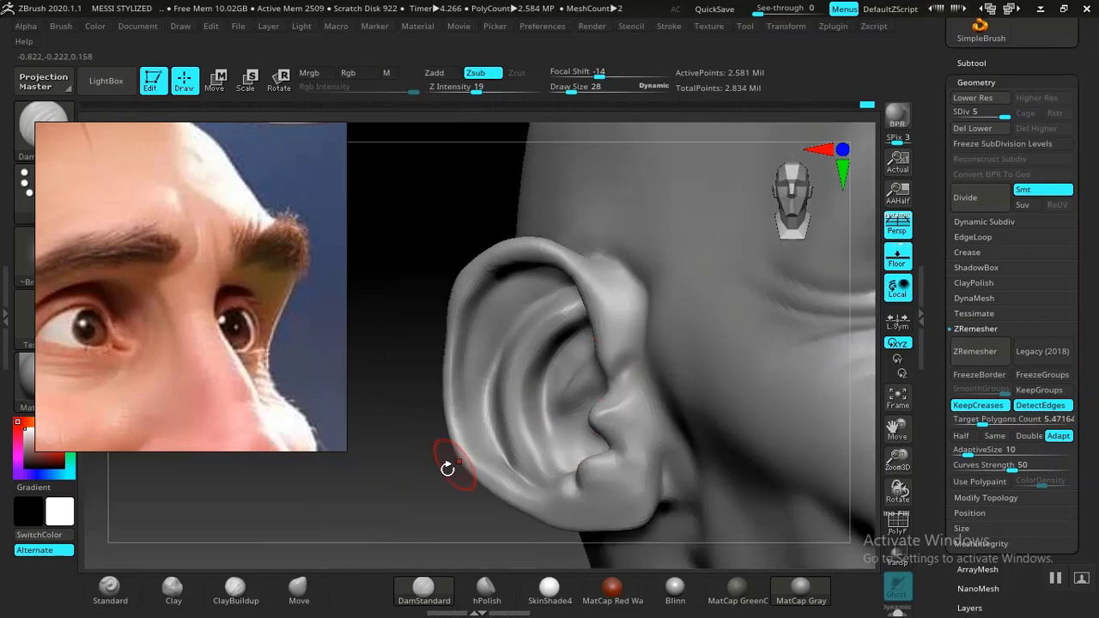
drag(447, 469, 409, 518)
alt+drag(300, 515, 412, 519)
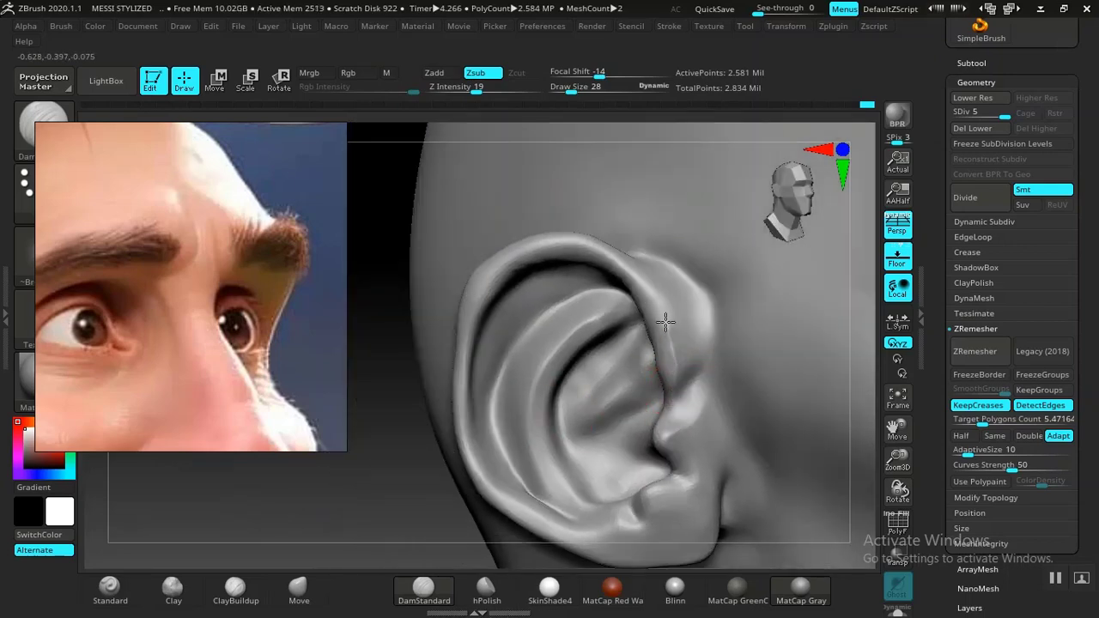
key(ctrl+z)
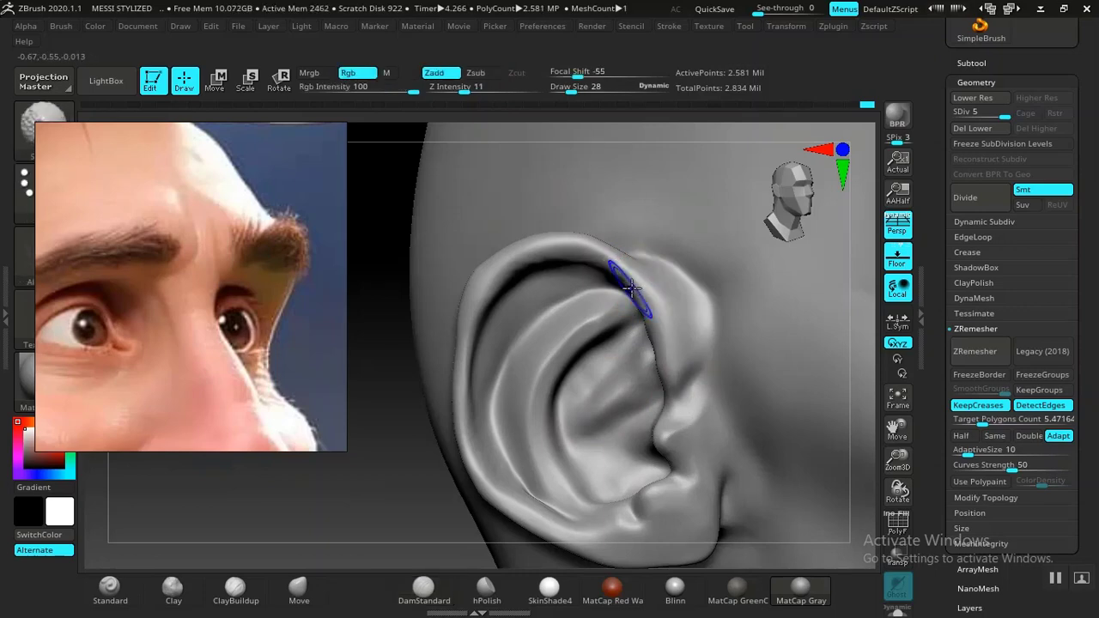
key(shift+d)
key(shift+d)
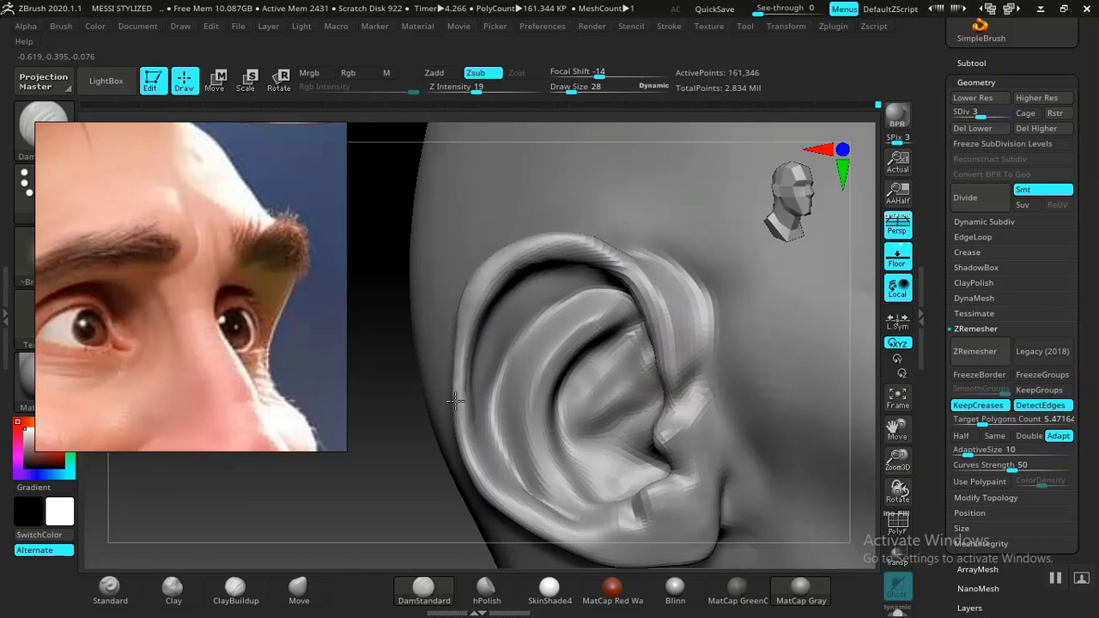
alt+drag(380, 526, 442, 454)
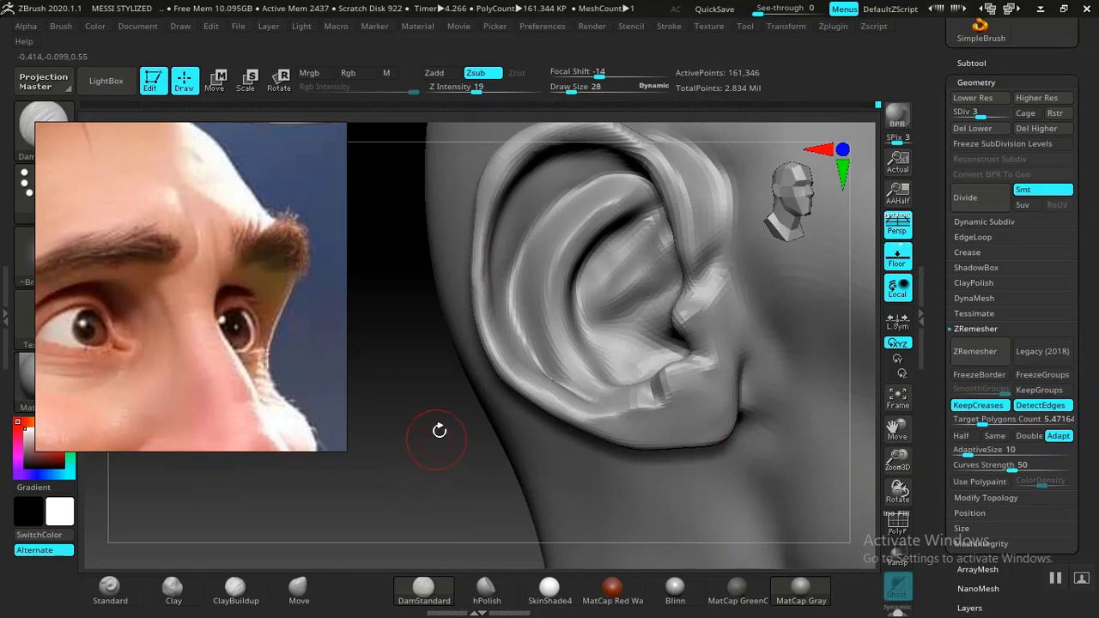
Step: Return the head to subdivision level 4 and refine the ear's inner folds with DamStandard
key(d)
alt+drag(394, 500, 372, 590)
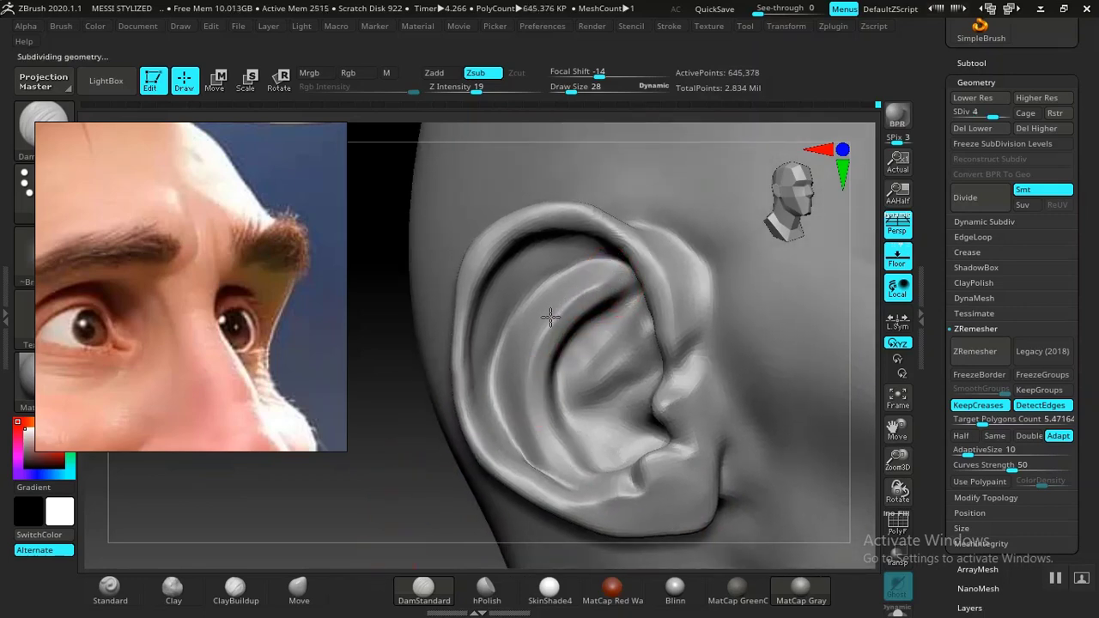
mouse_move(533, 428)
mouse_down()
mouse_move(543, 458)
mouse_move(635, 498)
mouse_move(566, 454)
mouse_up()
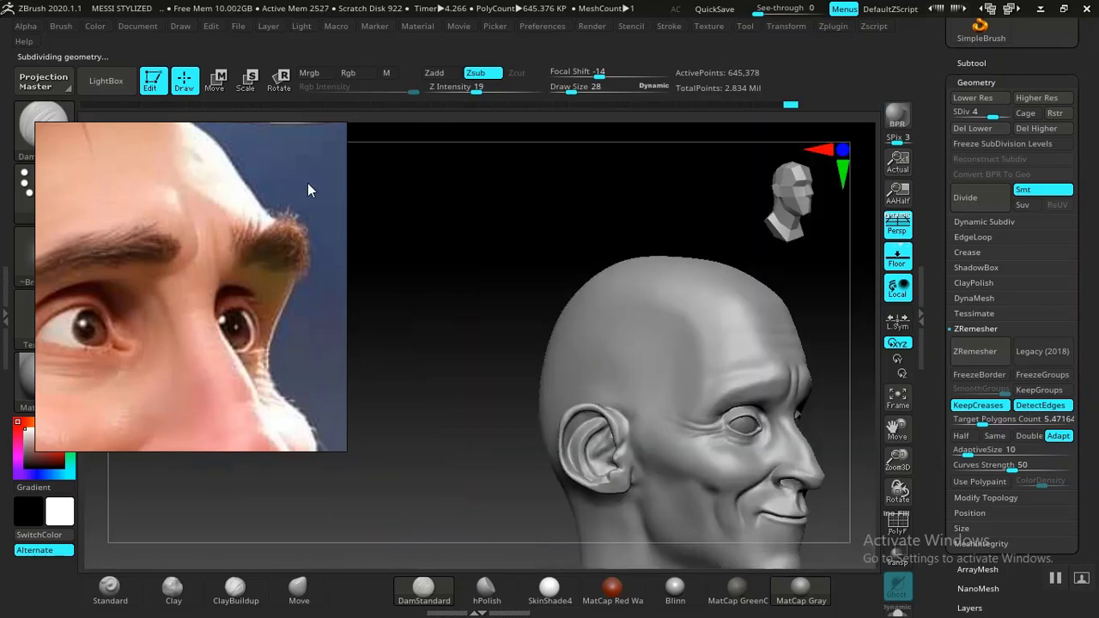
Step: Smooth the side of the nose bridge beside the inner eye corner at subdivision level 3
drag(444, 466, 669, 401)
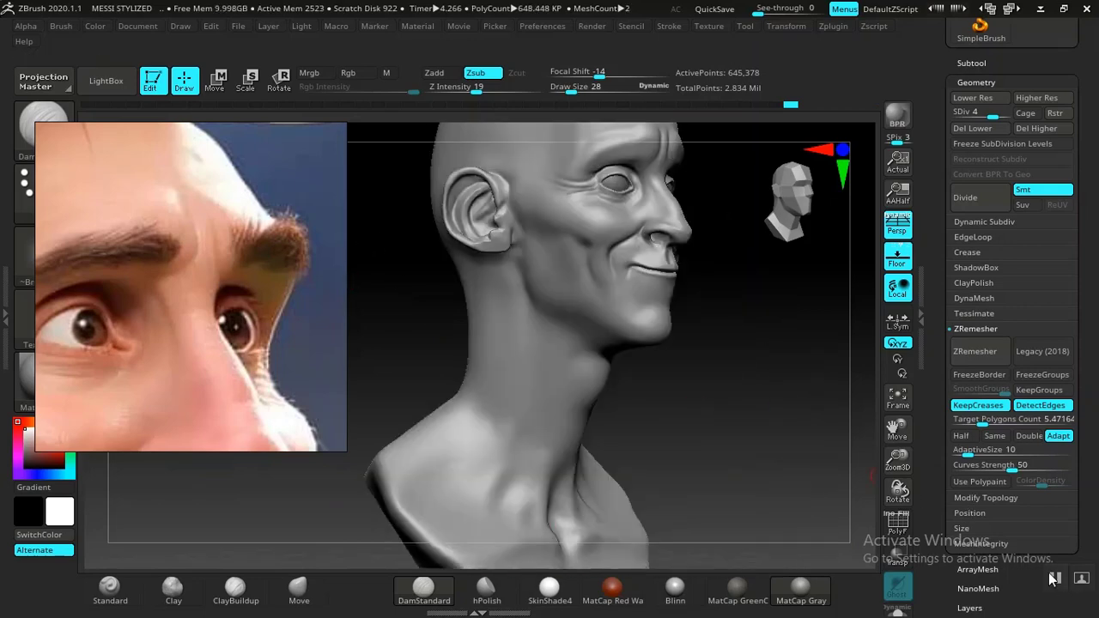
drag(721, 497, 775, 419)
drag(705, 446, 498, 369)
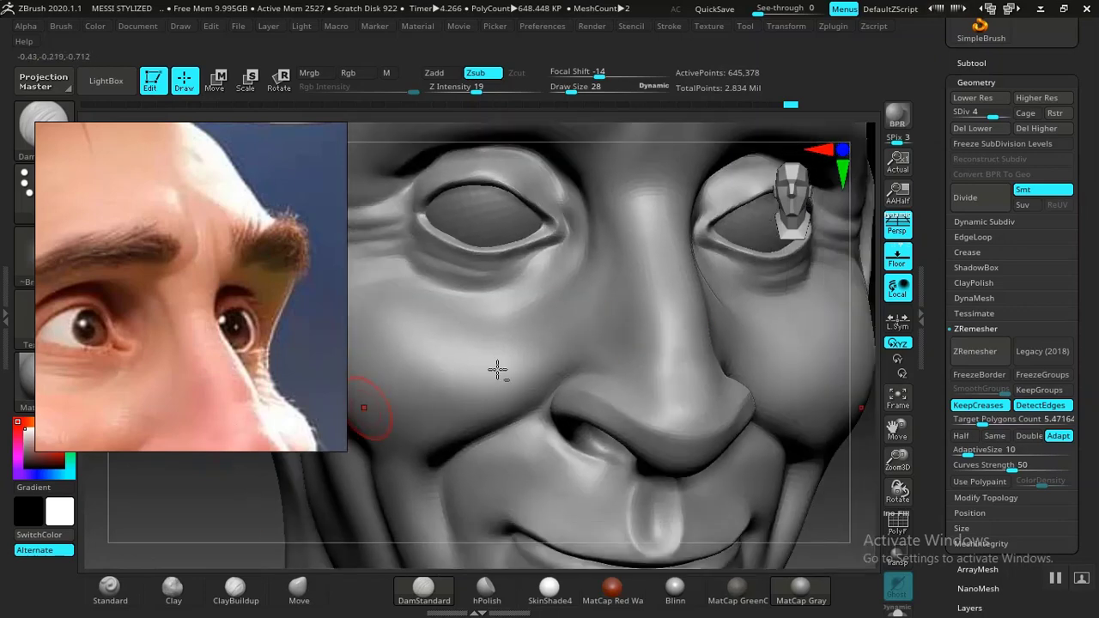
key(shift)
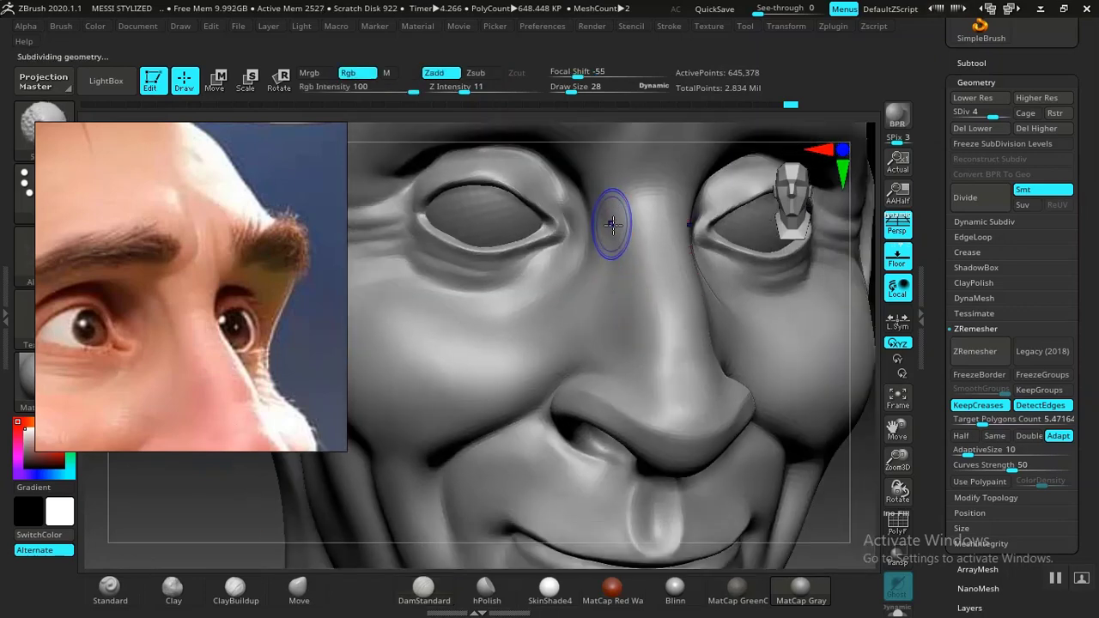
key(shift+d)
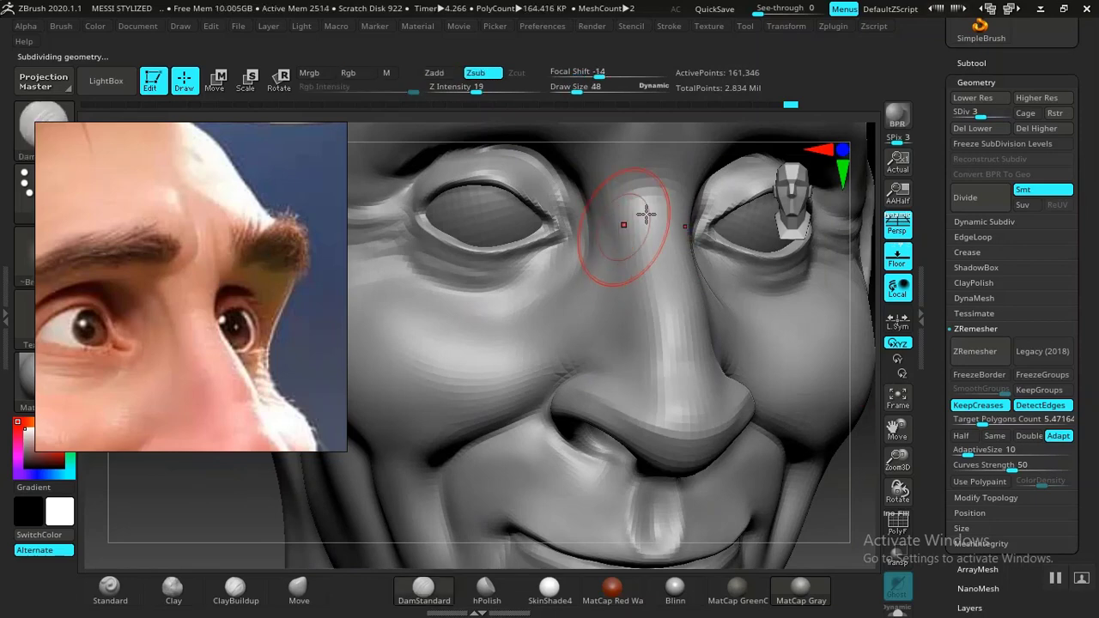
key(shift)
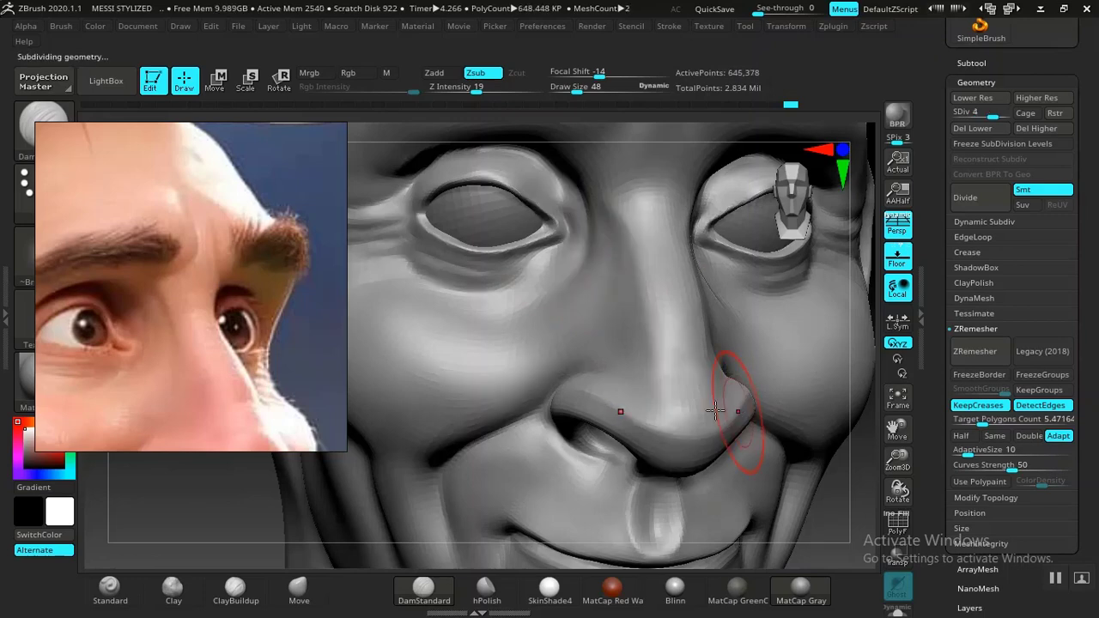
Step: Carve the vertical frown lines between the brows with DamStandard and soften their edges with smoothing
mouse_move(833, 483)
mouse_down()
mouse_move(781, 422)
mouse_move(776, 376)
mouse_move(772, 396)
mouse_move(785, 380)
mouse_move(748, 409)
mouse_move(800, 429)
mouse_up()
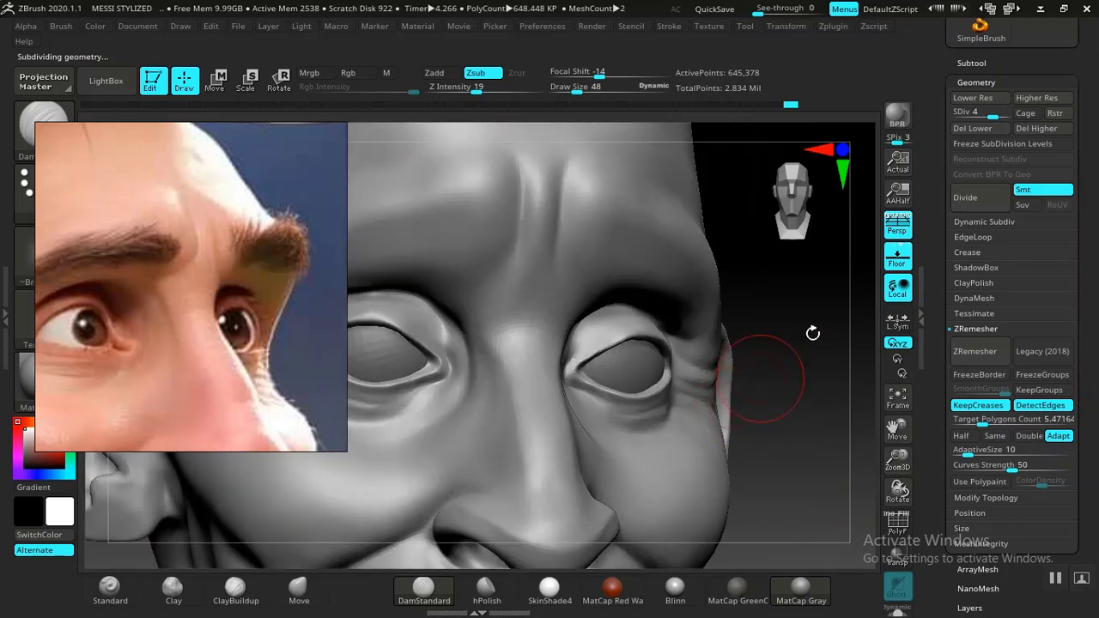
alt+drag(812, 334, 813, 468)
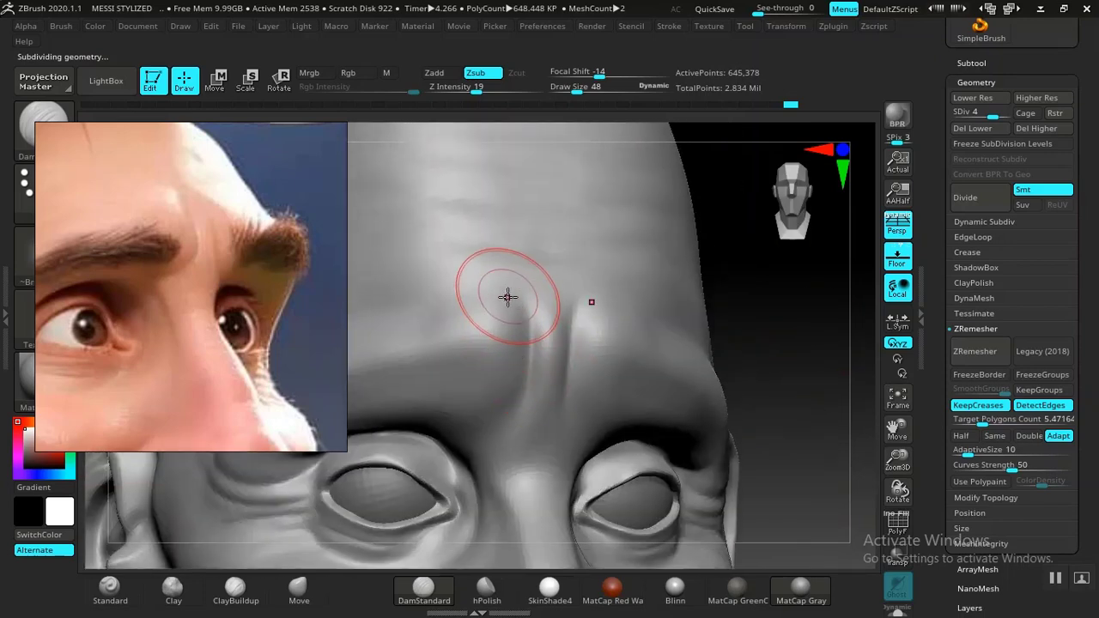
mouse_move(503, 297)
mouse_down()
mouse_move(505, 327)
mouse_move(510, 305)
mouse_up()
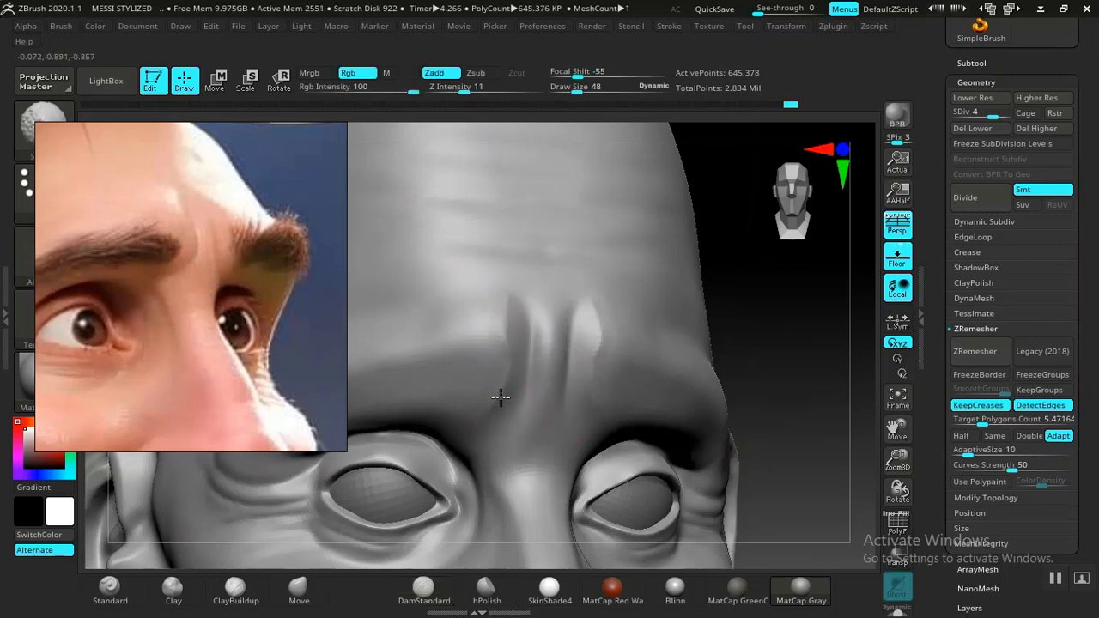
shift+drag(510, 363, 505, 403)
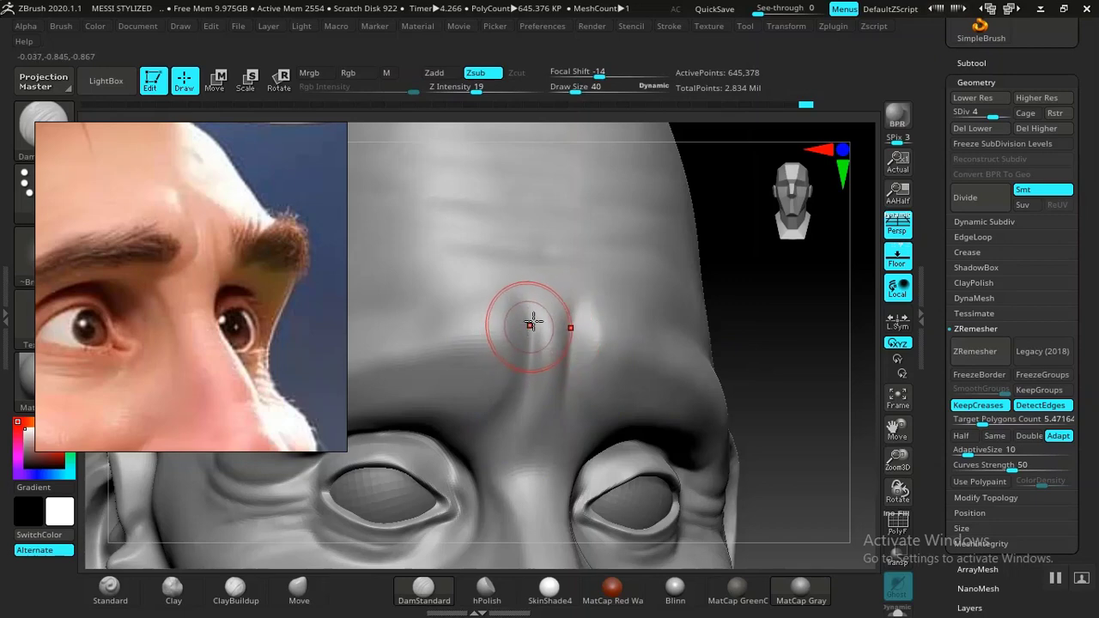
shift+drag(548, 340, 534, 332)
shift+drag(530, 412, 537, 373)
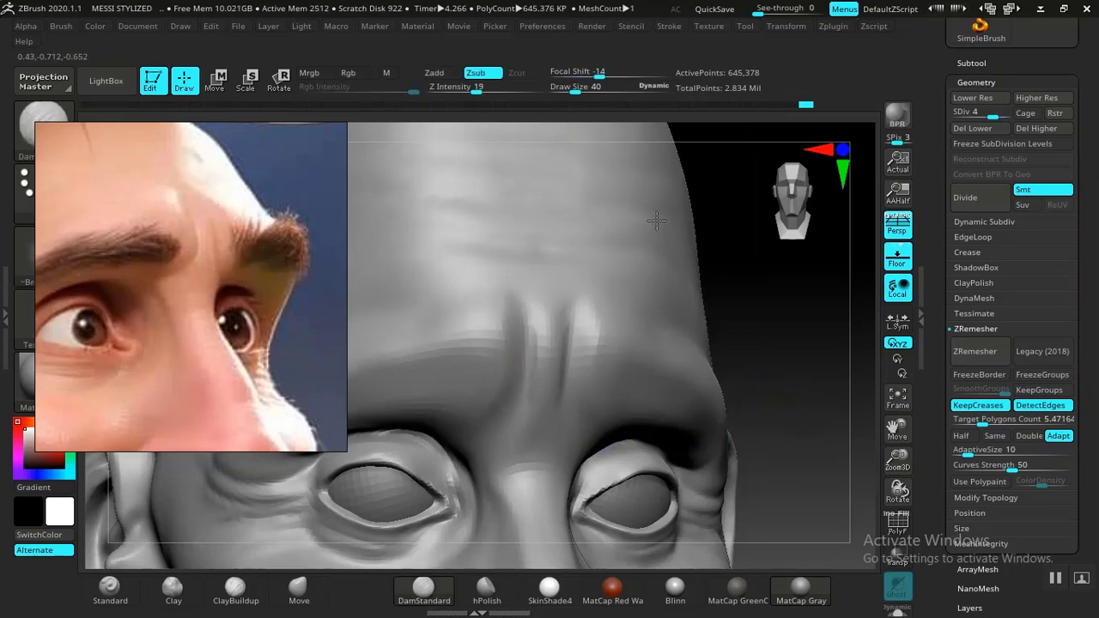
Step: Flatten the ridge between the two frown lines with the hPolish brush, reducing its draw size to 20
key(f)
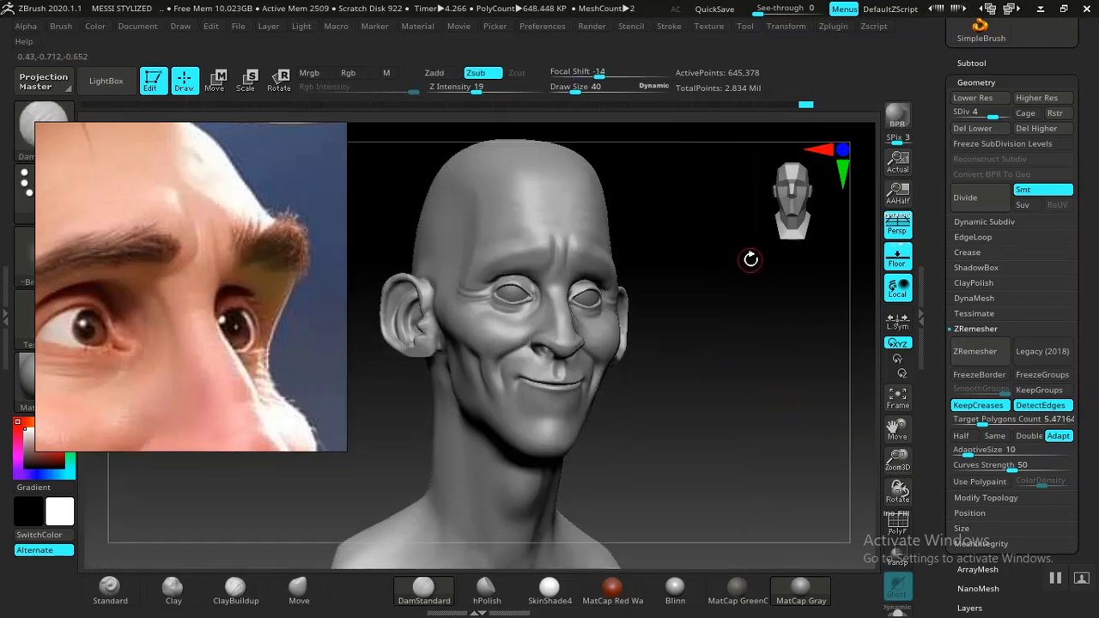
drag(758, 292, 785, 395)
mouse_move(778, 318)
alt+mouse_down()
mouse_move(788, 313)
mouse_move(812, 426)
alt+mouse_up()
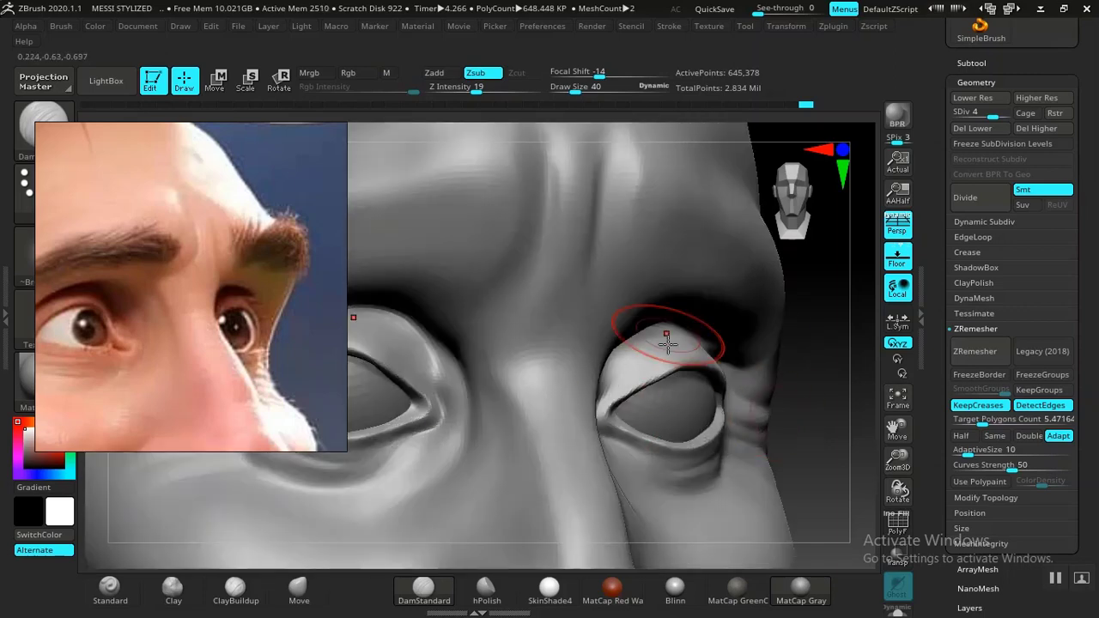
click(496, 592)
alt+drag(826, 331, 753, 560)
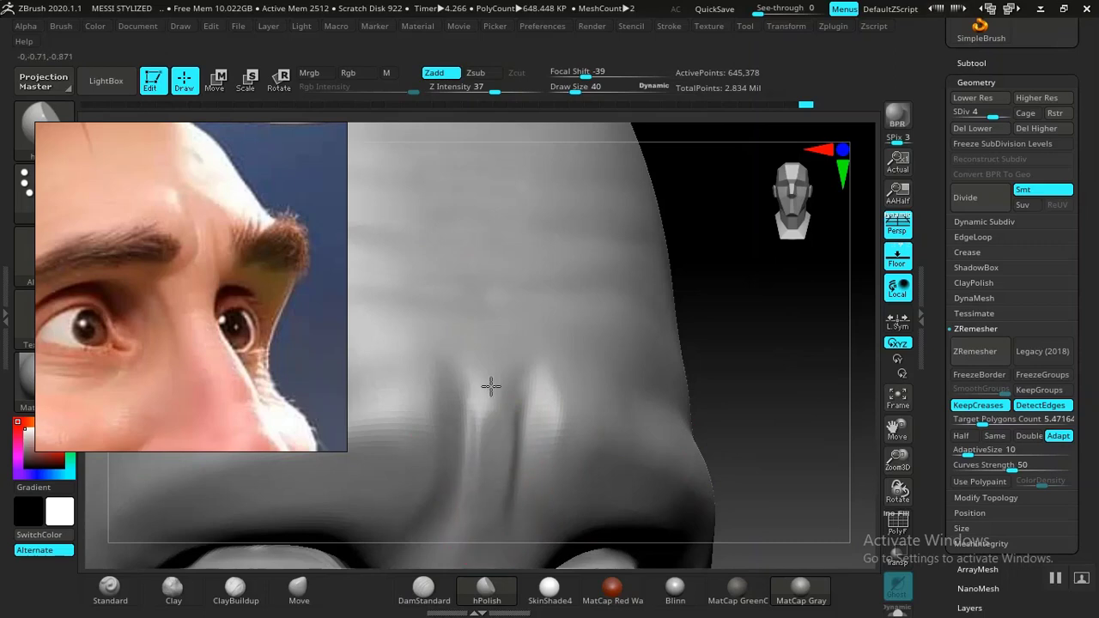
key(ctrl)
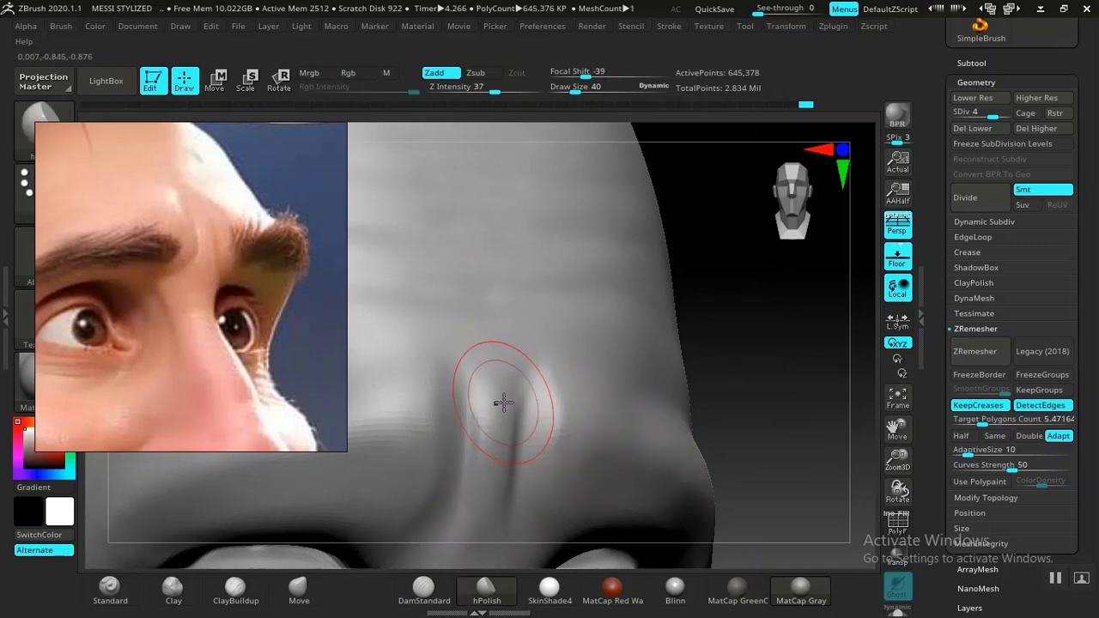
key(ctrl)
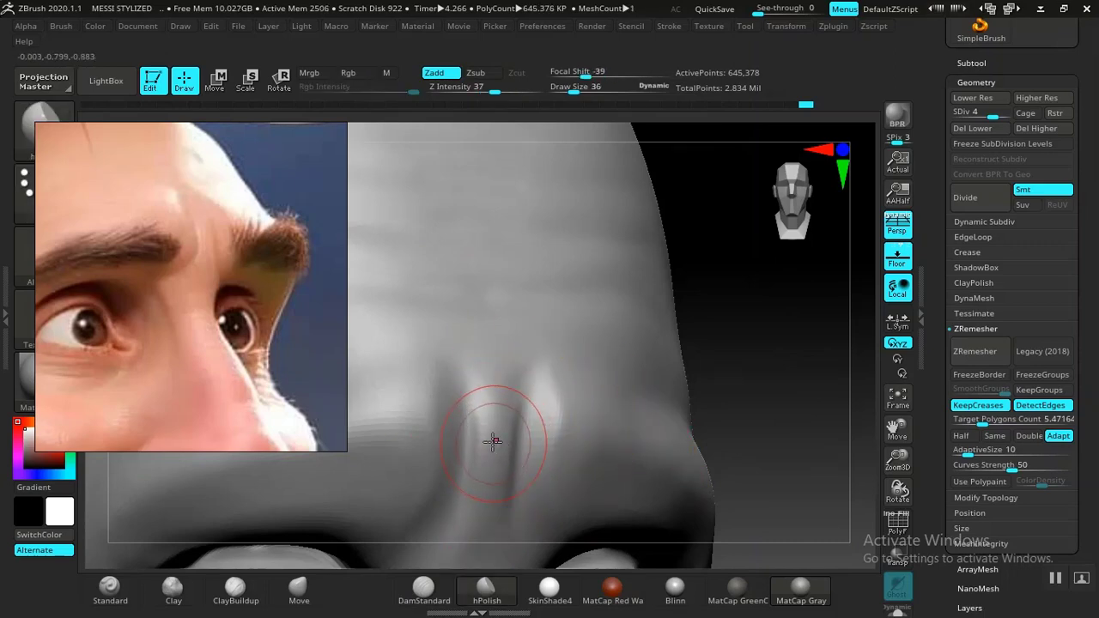
drag(491, 418, 496, 432)
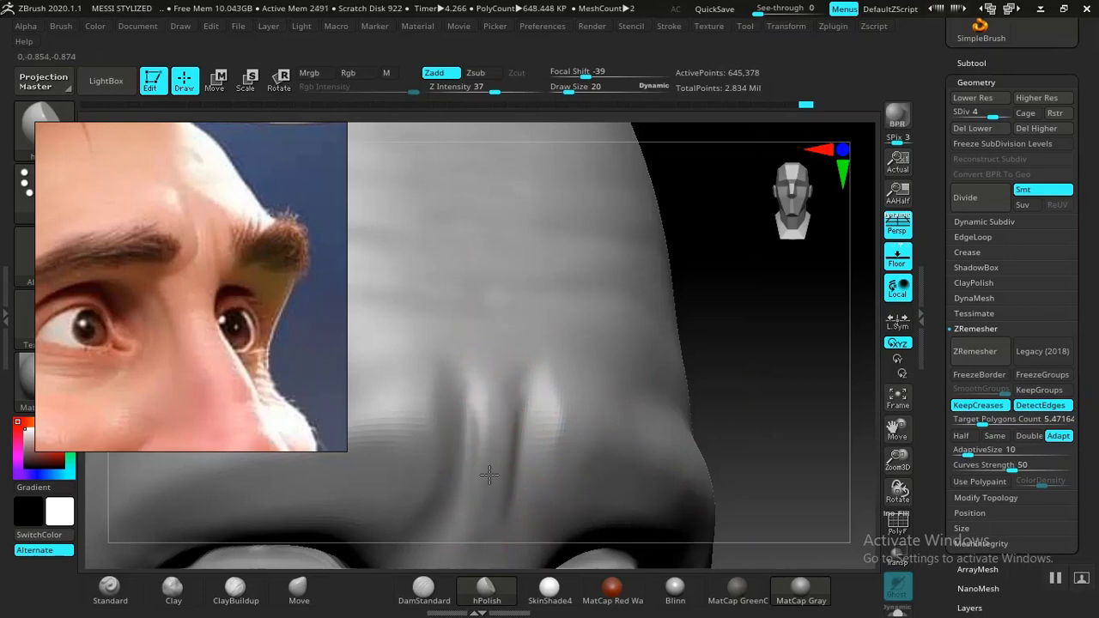
drag(489, 475, 488, 430)
Step: Polish the crease where the nostril wing meets the cheek with hPolish at draw size 24
alt+drag(772, 442, 690, 310)
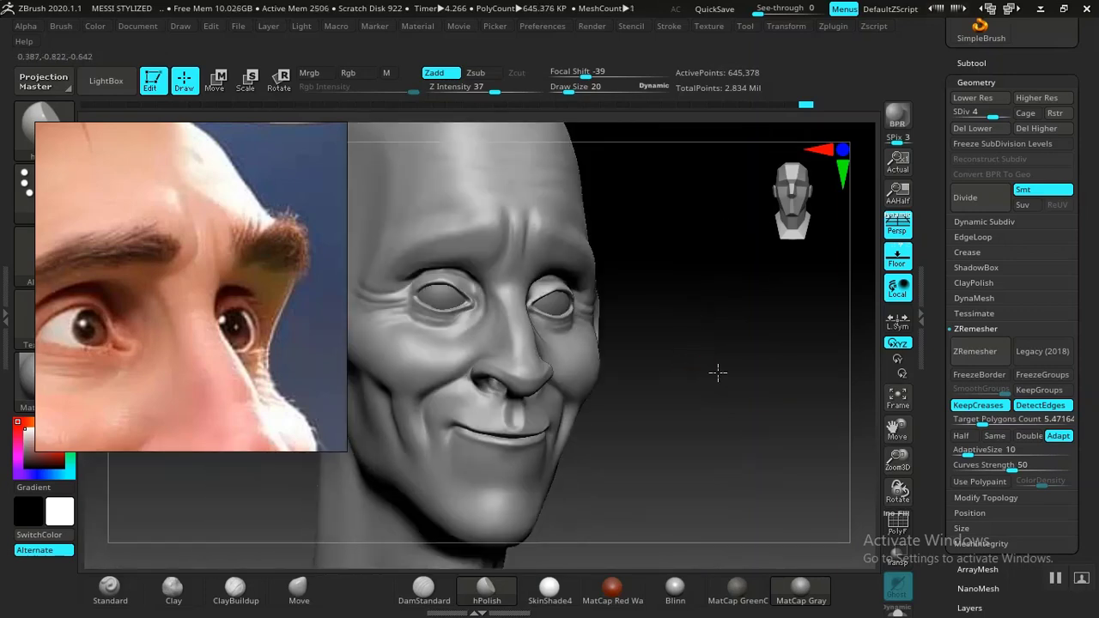
drag(717, 372, 788, 338)
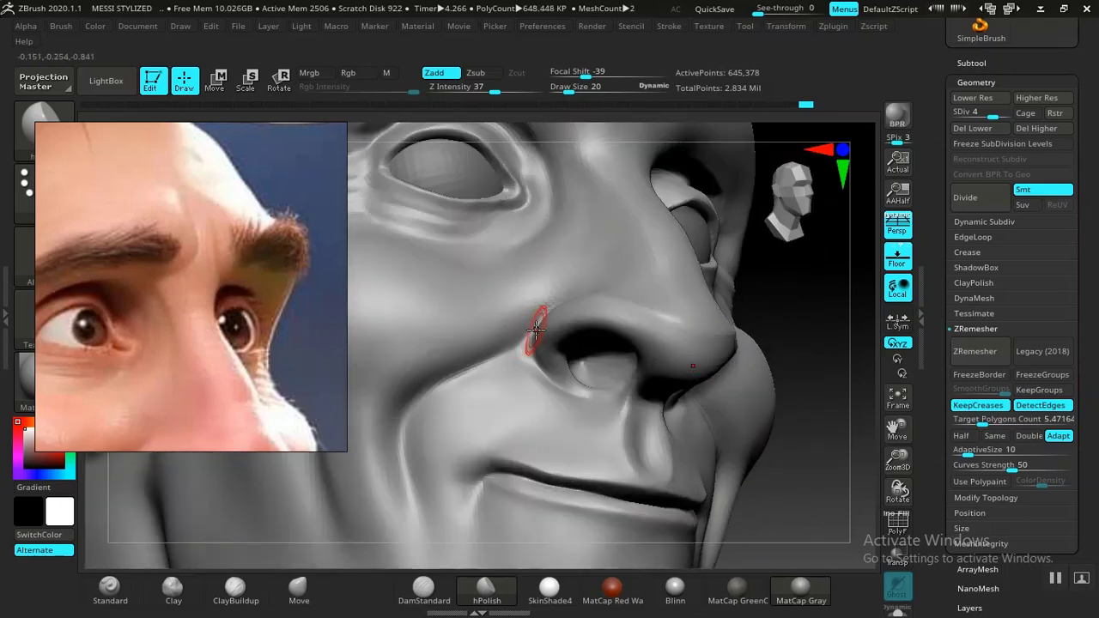
key(bracketleft)
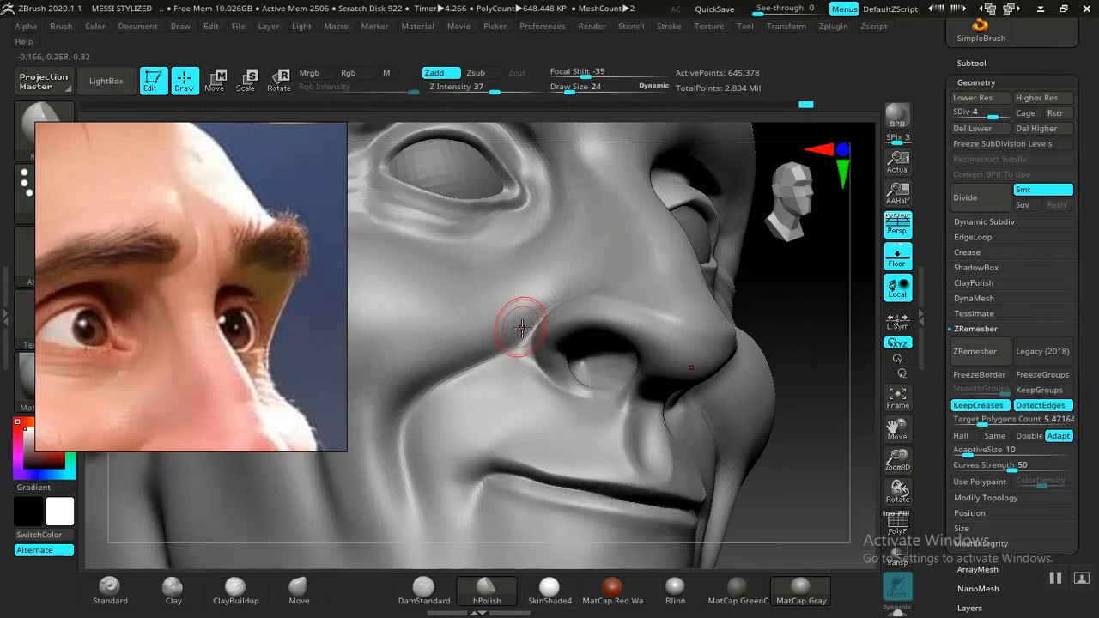
mouse_move(780, 328)
alt+mouse_down()
mouse_move(815, 339)
mouse_move(811, 402)
mouse_move(745, 302)
mouse_move(817, 312)
mouse_move(712, 322)
alt+mouse_up()
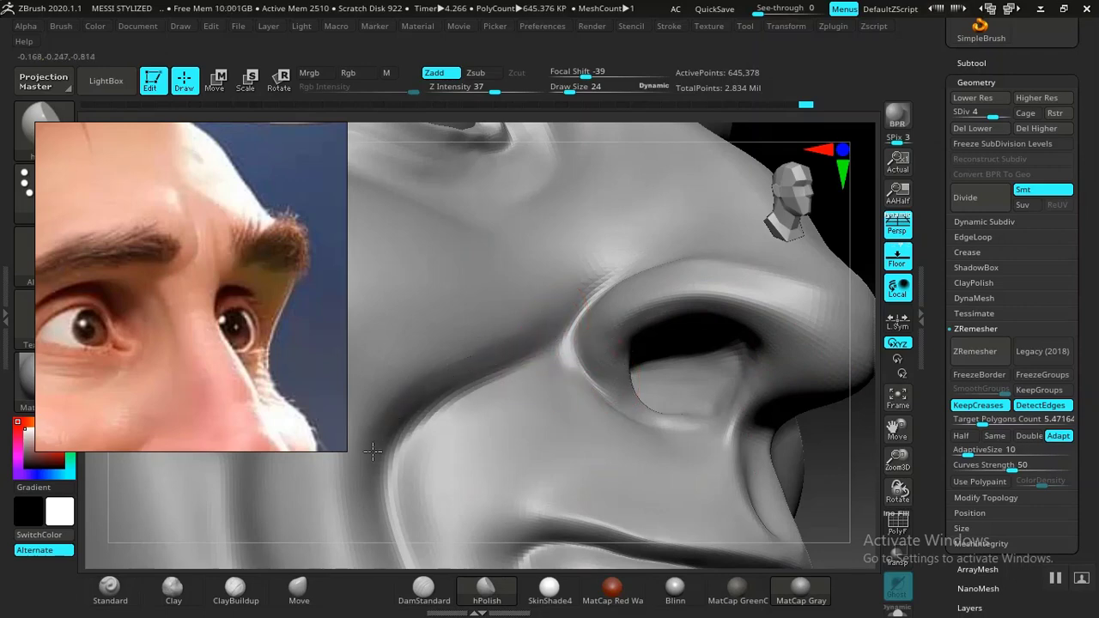
Step: Flatten the skin around and below the mouth corner with hPolish
alt+drag(851, 473, 778, 402)
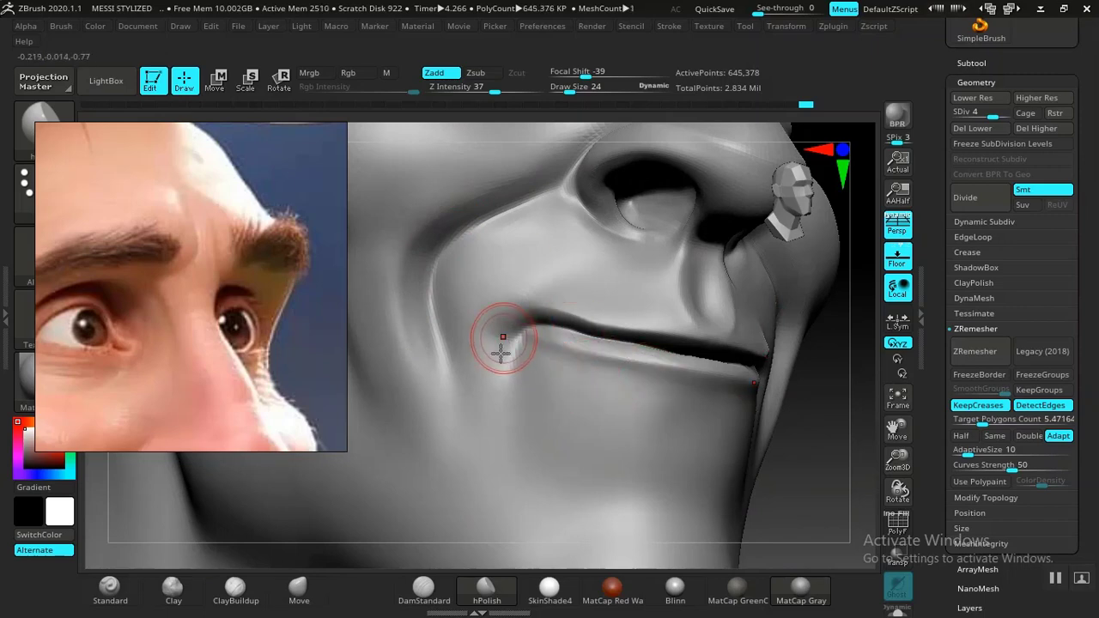
drag(504, 350, 503, 371)
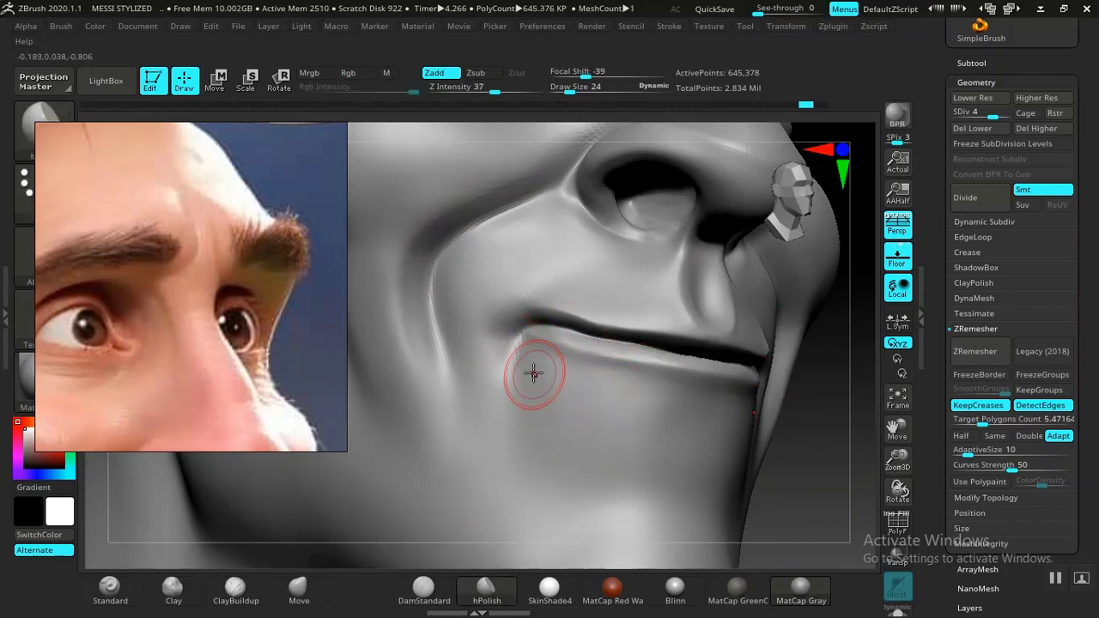
alt+drag(844, 443, 799, 412)
alt+drag(782, 370, 803, 382)
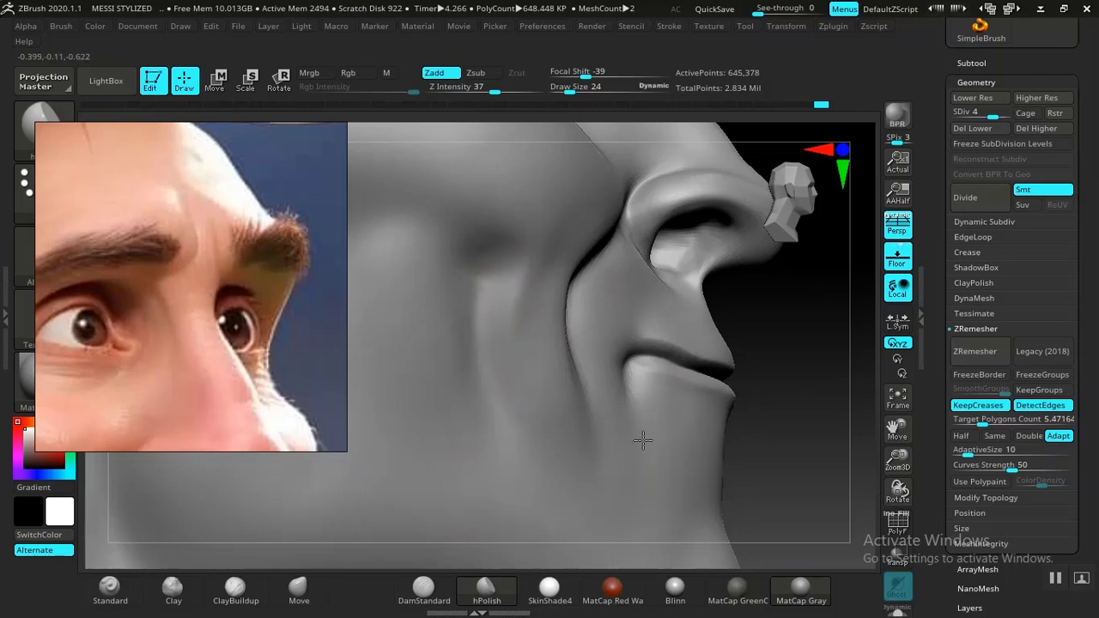
mouse_move(803, 427)
alt+mouse_down()
mouse_move(579, 204)
mouse_move(675, 338)
mouse_move(751, 380)
mouse_move(725, 354)
mouse_move(714, 311)
mouse_move(699, 334)
mouse_move(719, 405)
mouse_move(690, 437)
mouse_move(798, 467)
mouse_move(764, 468)
mouse_move(798, 458)
mouse_move(762, 428)
alt+mouse_up()
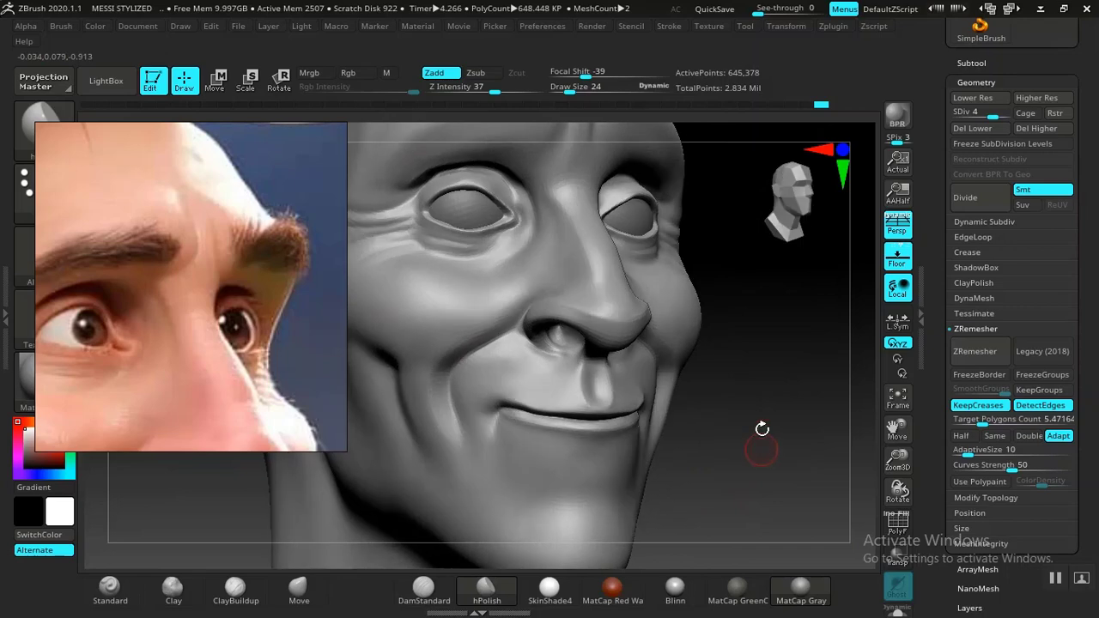
Step: Examine the nose profile and upper eyelid, stepping the head down to subdivision level 1 and back up to level 4
alt+drag(765, 385, 766, 427)
mouse_move(771, 356)
alt+mouse_down()
mouse_move(817, 432)
mouse_move(852, 444)
mouse_move(689, 342)
alt+mouse_up()
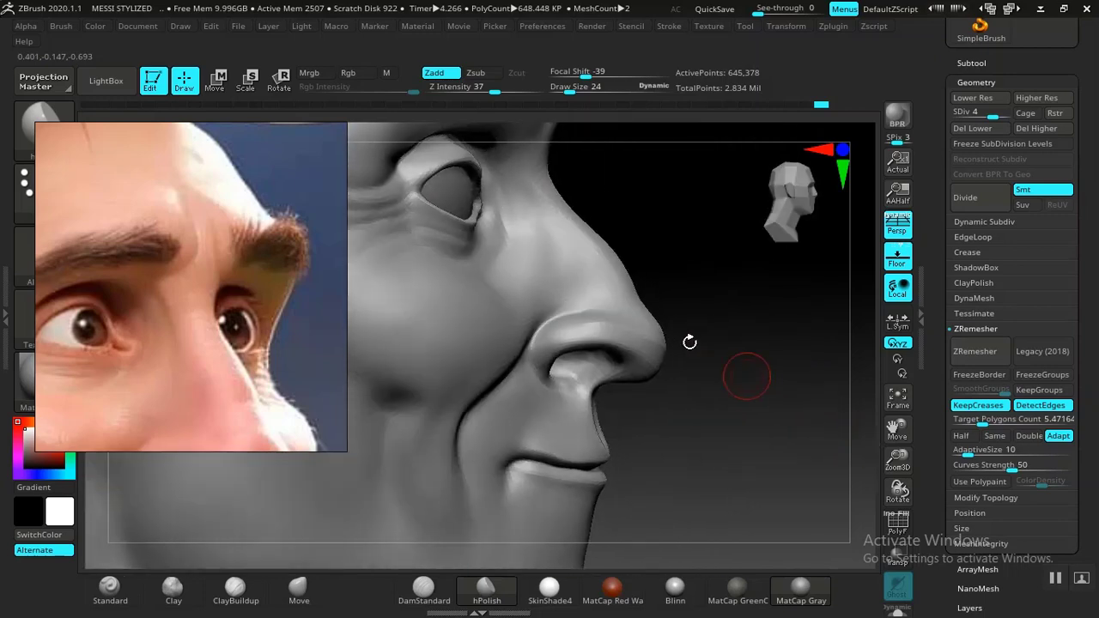
alt+drag(777, 326, 787, 438)
alt+drag(787, 334, 801, 387)
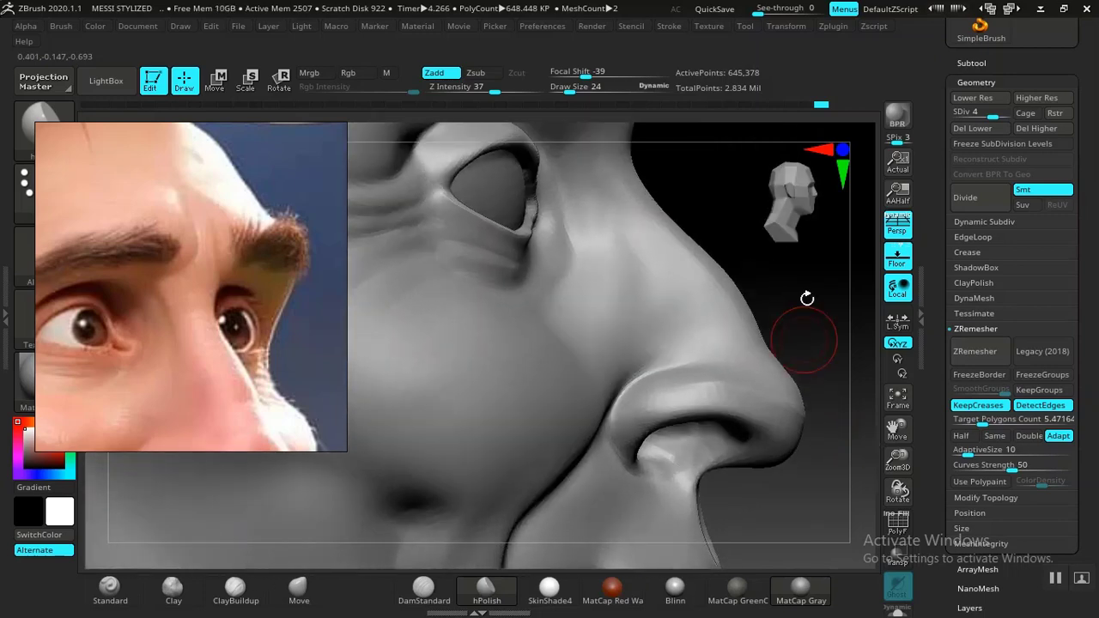
mouse_move(804, 300)
alt+mouse_down()
mouse_move(802, 349)
mouse_move(768, 297)
mouse_move(720, 335)
mouse_move(726, 348)
mouse_move(802, 358)
mouse_move(827, 349)
mouse_move(751, 248)
mouse_move(693, 347)
alt+mouse_up()
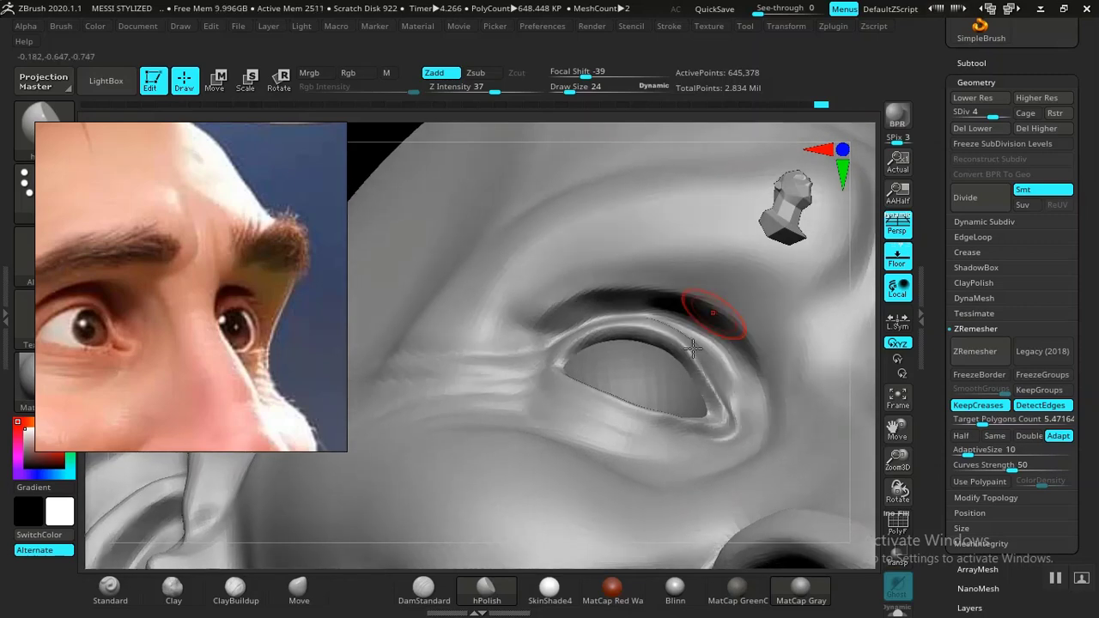
key(shift)
key(shift+d)
key(shift+d)
key(shift+d)
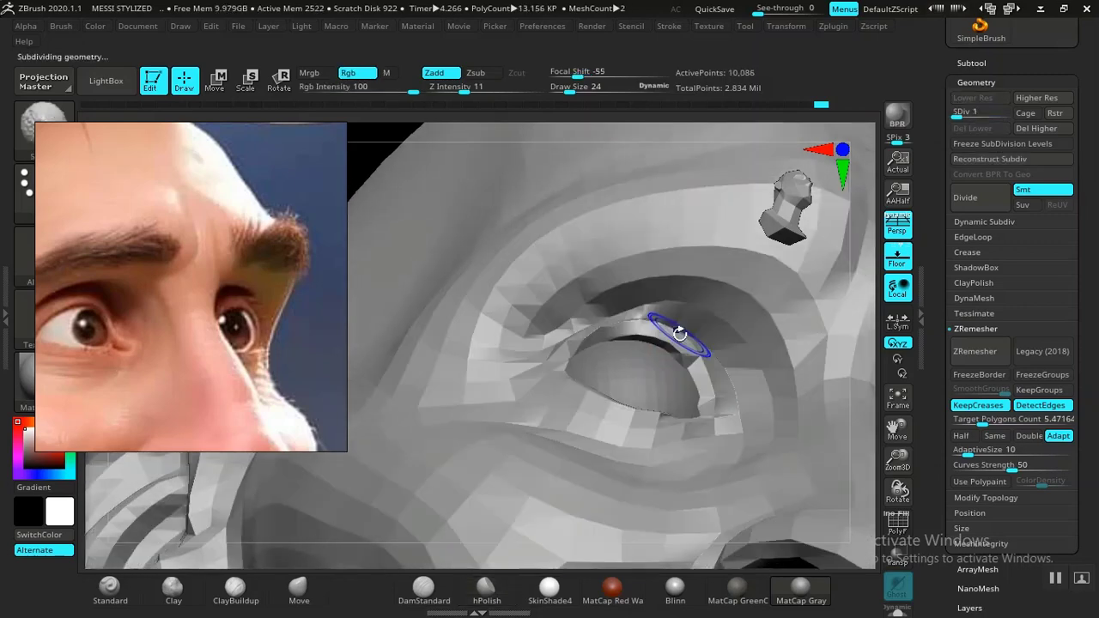
key(d)
key(d)
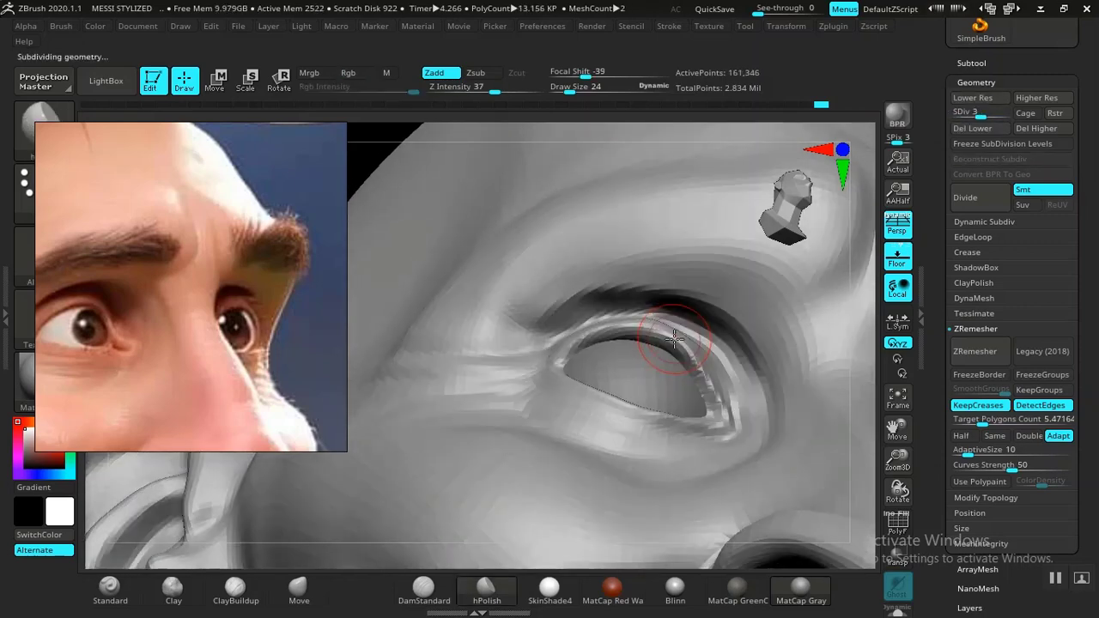
key(d)
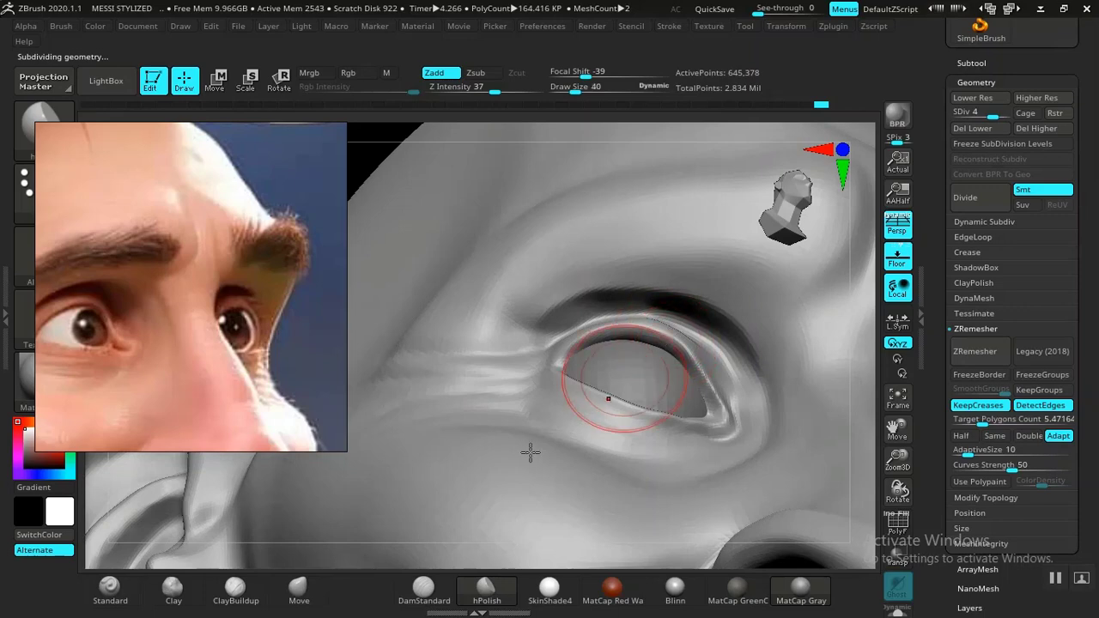
Step: Reshape the upper eyelid and the outer eye corner with the Move brush at draw size 52
click(300, 592)
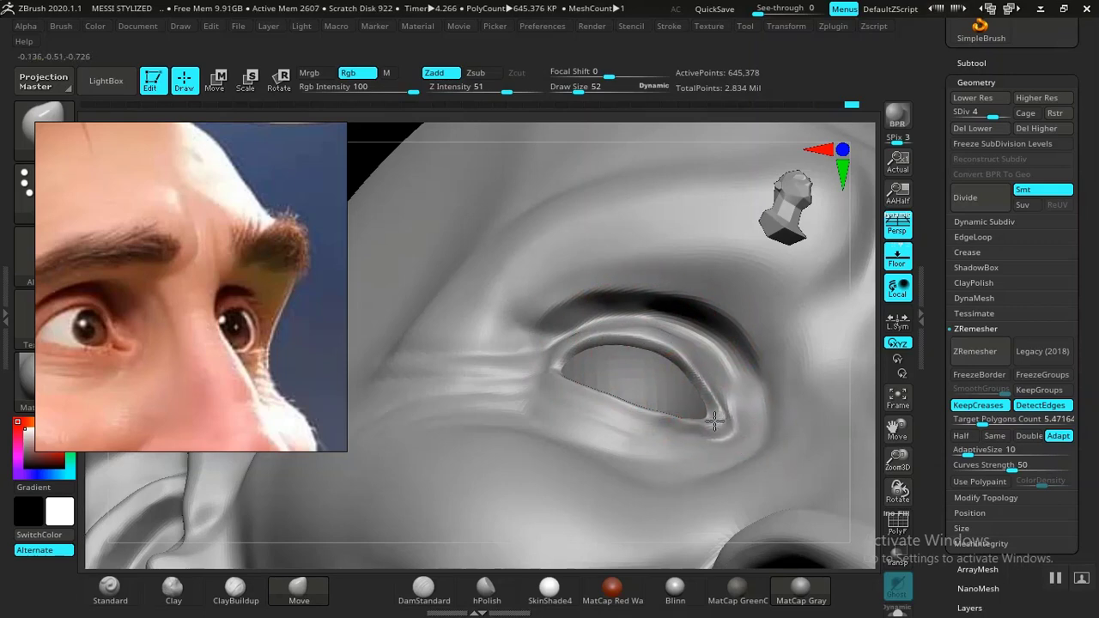
shift+drag(363, 166, 412, 359)
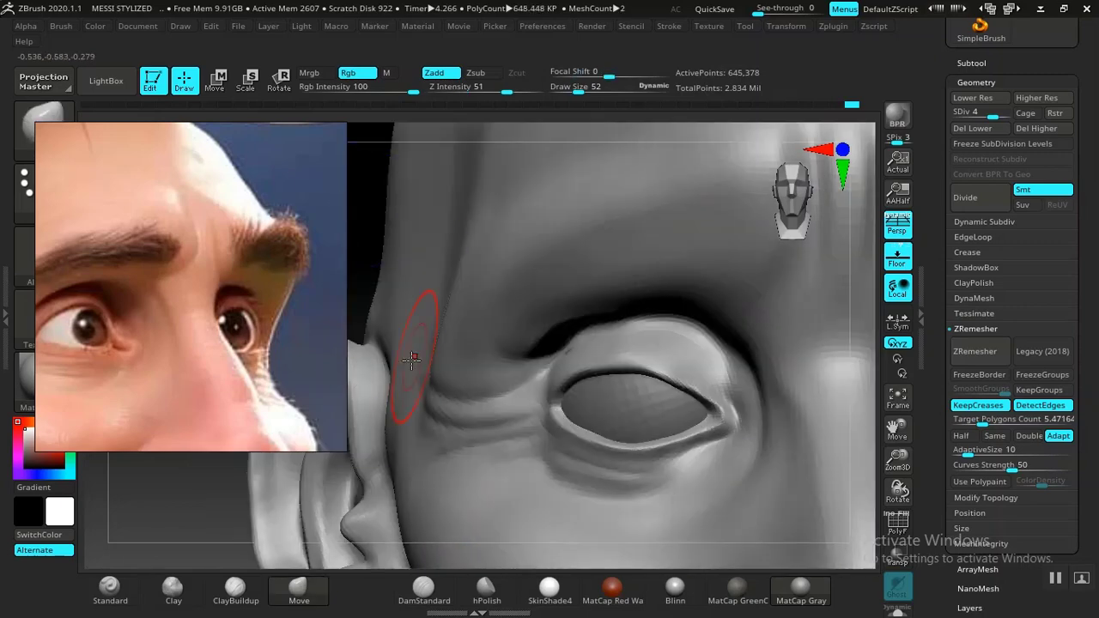
alt+drag(199, 521, 160, 322)
mouse_move(380, 493)
alt+mouse_down()
mouse_move(375, 420)
mouse_move(390, 525)
alt+mouse_up()
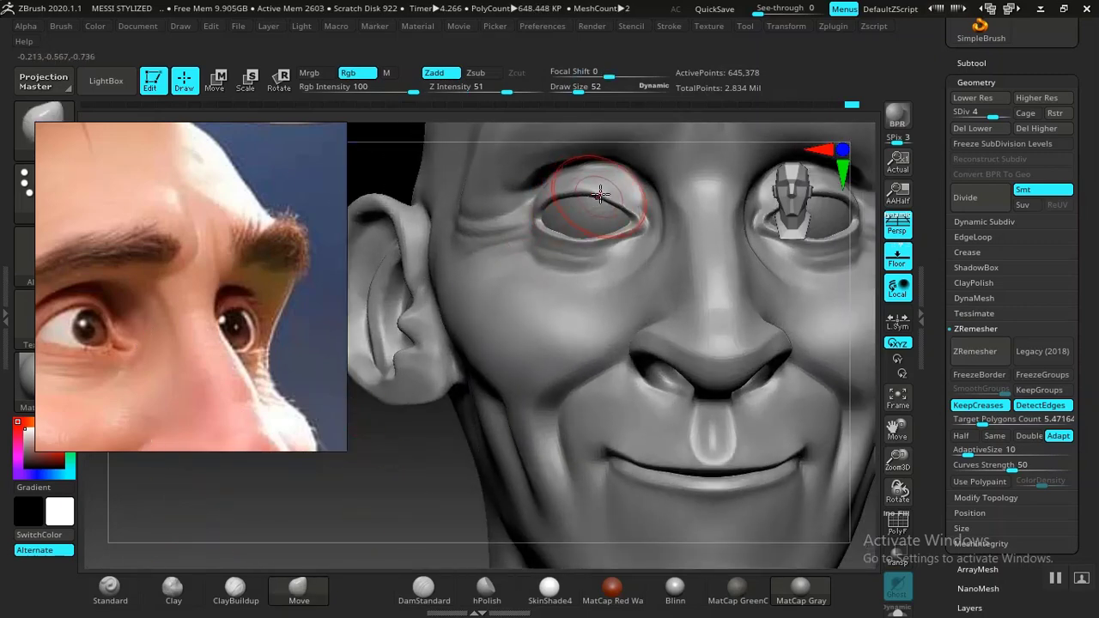
drag(591, 193, 591, 188)
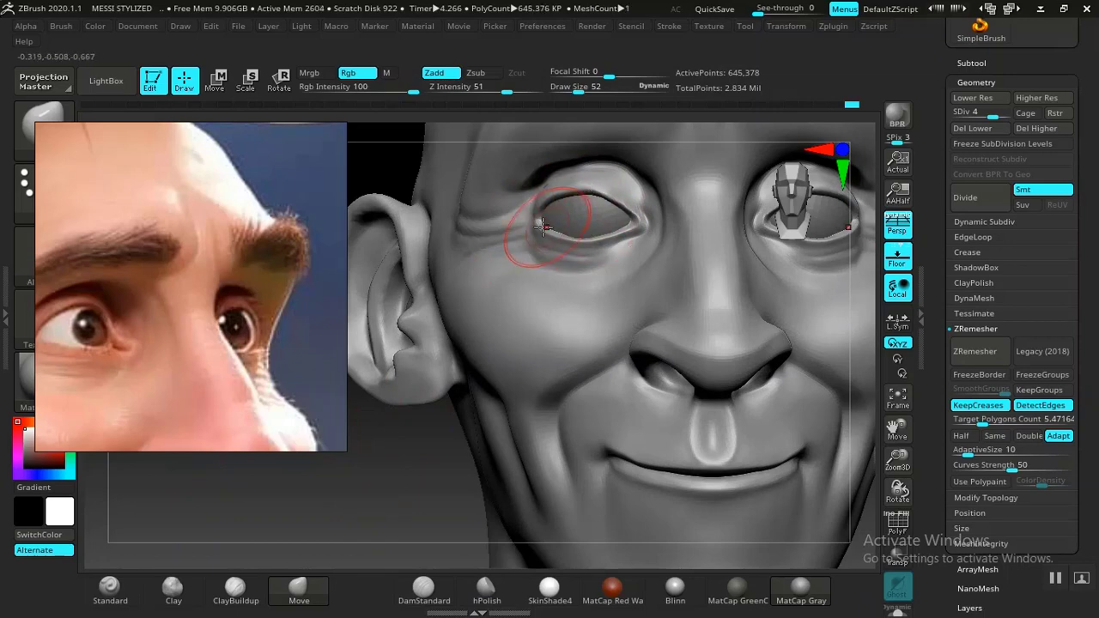
mouse_move(388, 460)
mouse_down()
mouse_move(358, 498)
mouse_move(455, 421)
mouse_up()
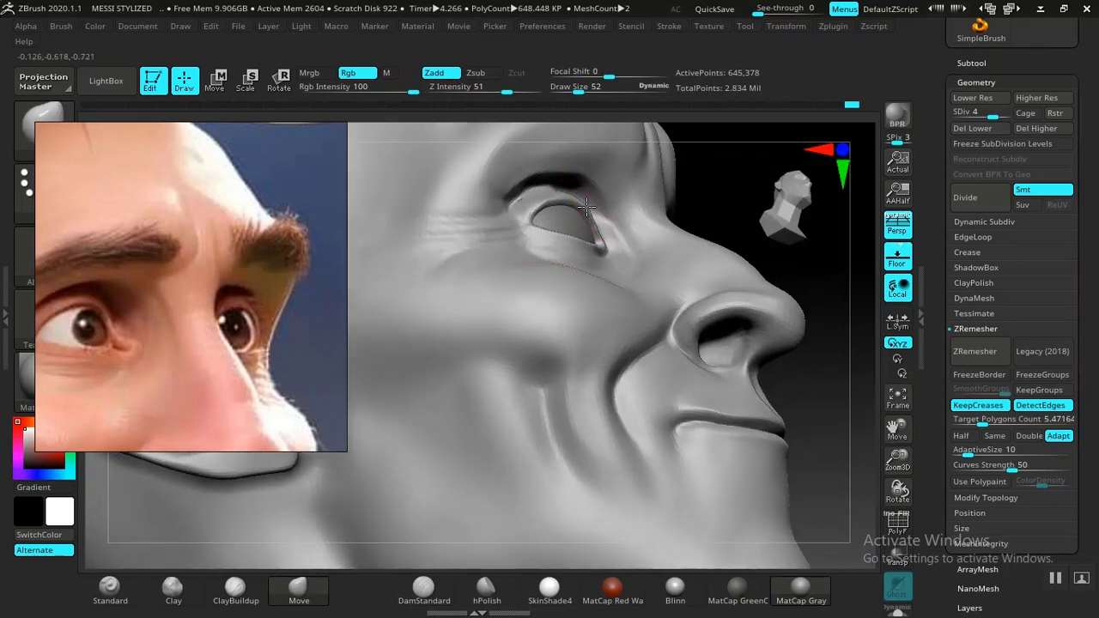
Step: Try the SkinShade4 material on the whole head and switch it to Blinn
mouse_move(829, 319)
mouse_down()
mouse_move(768, 312)
mouse_move(695, 399)
mouse_move(744, 348)
mouse_move(729, 316)
mouse_move(679, 335)
mouse_up()
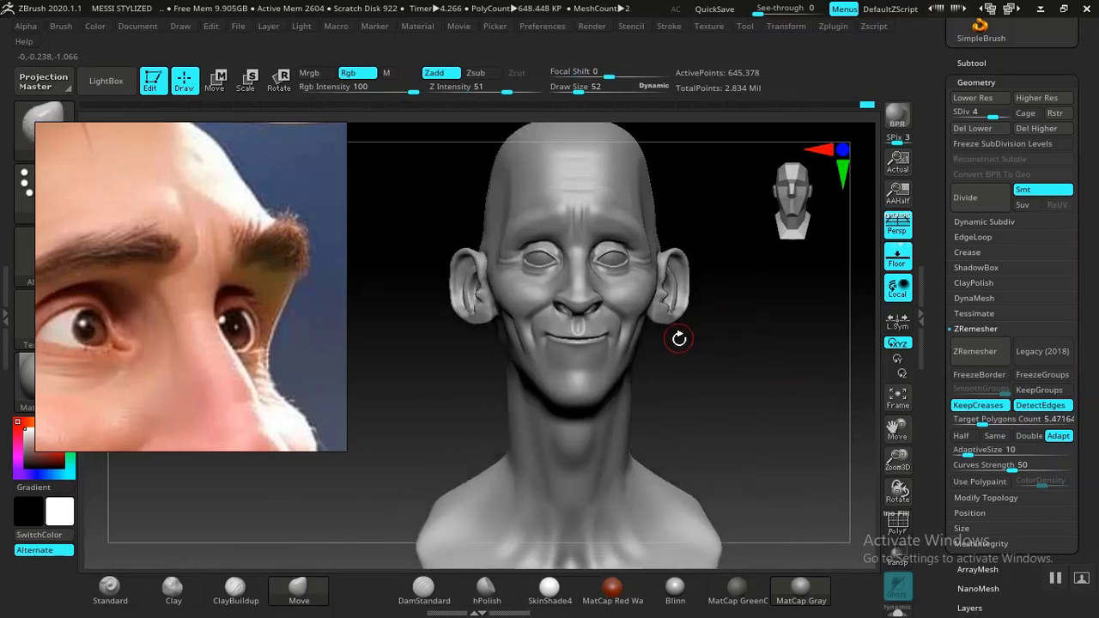
mouse_move(730, 437)
mouse_down()
mouse_move(775, 468)
mouse_move(736, 444)
mouse_up()
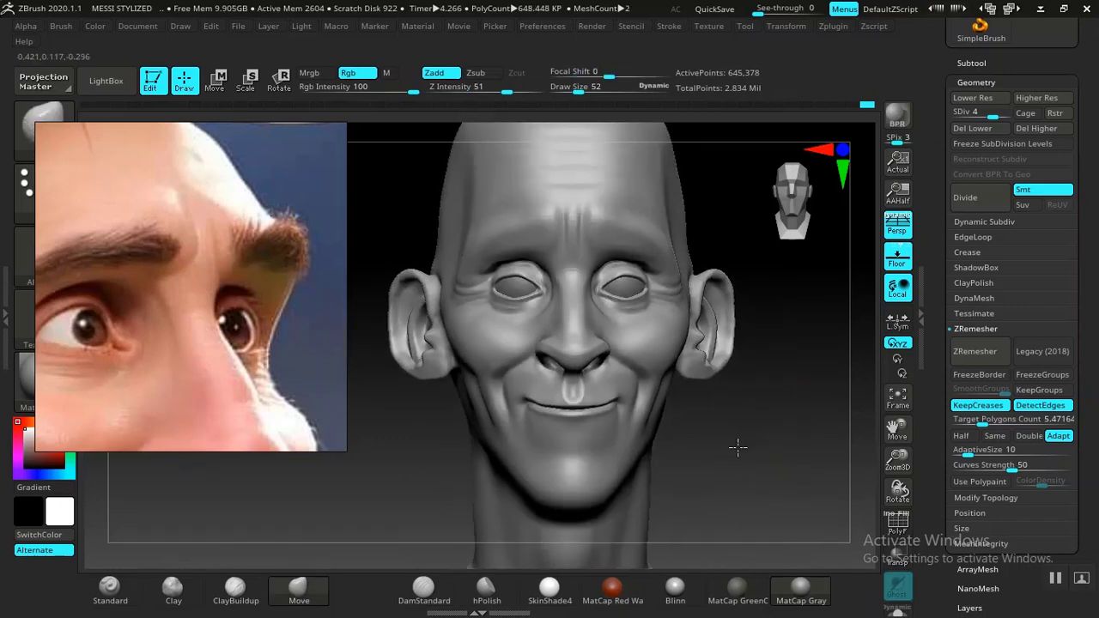
click(546, 589)
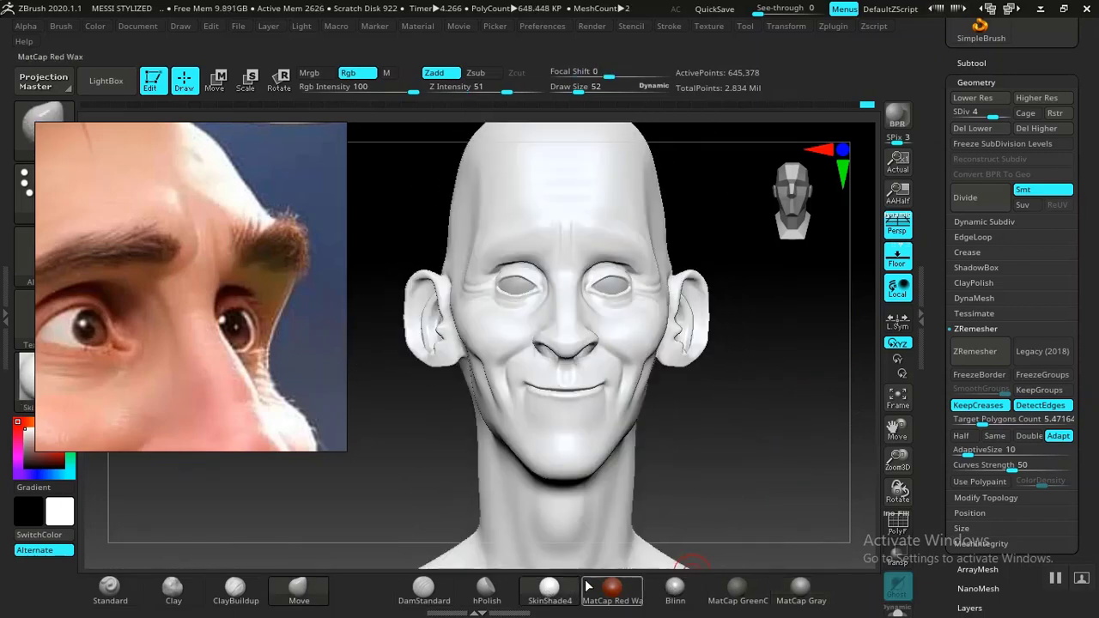
click(671, 585)
Step: Smooth the vertical frown lines between the brows at draw size 52
drag(731, 456, 607, 416)
key(shift)
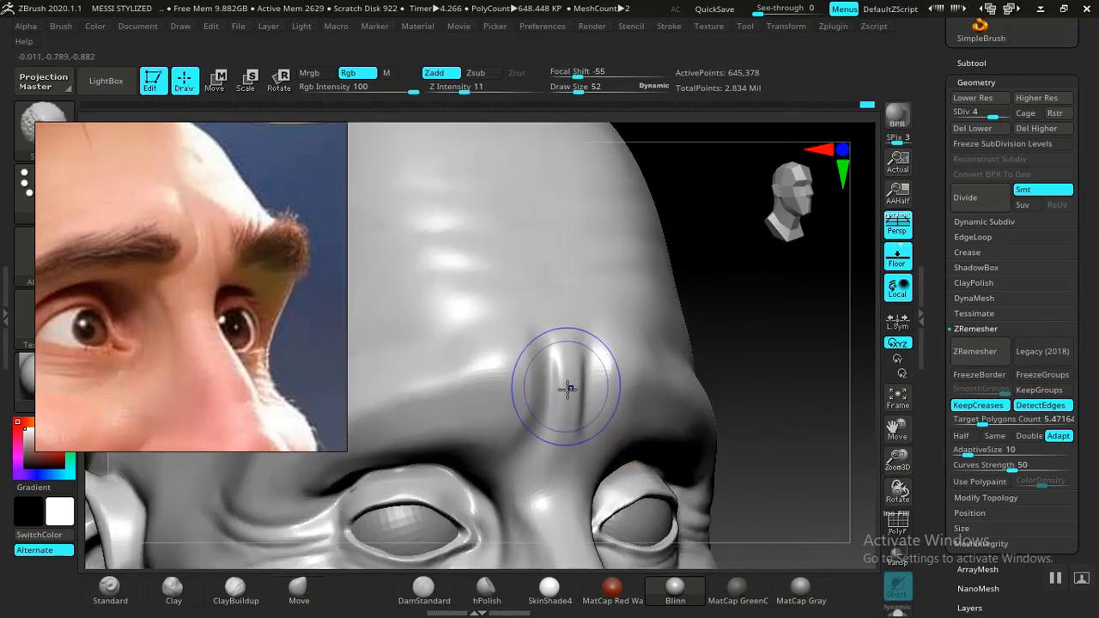
mouse_move(761, 446)
mouse_down()
mouse_move(738, 380)
mouse_move(771, 387)
mouse_up()
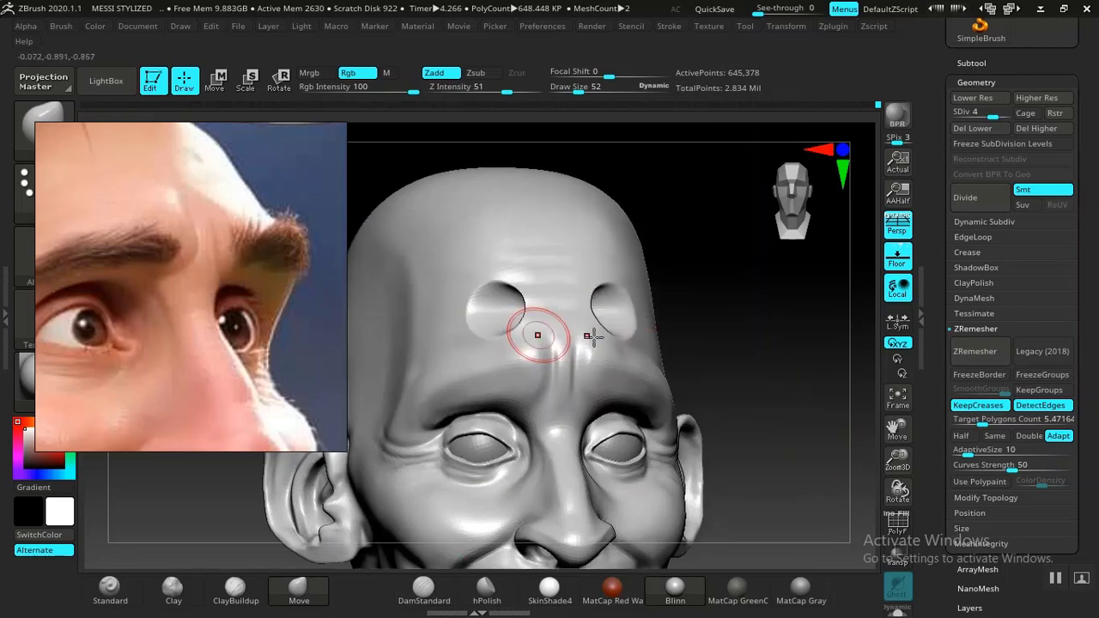
Step: Deepen the horizontal forehead wrinkles with DamStandard at draw size 52 and Z intensity 19
click(433, 584)
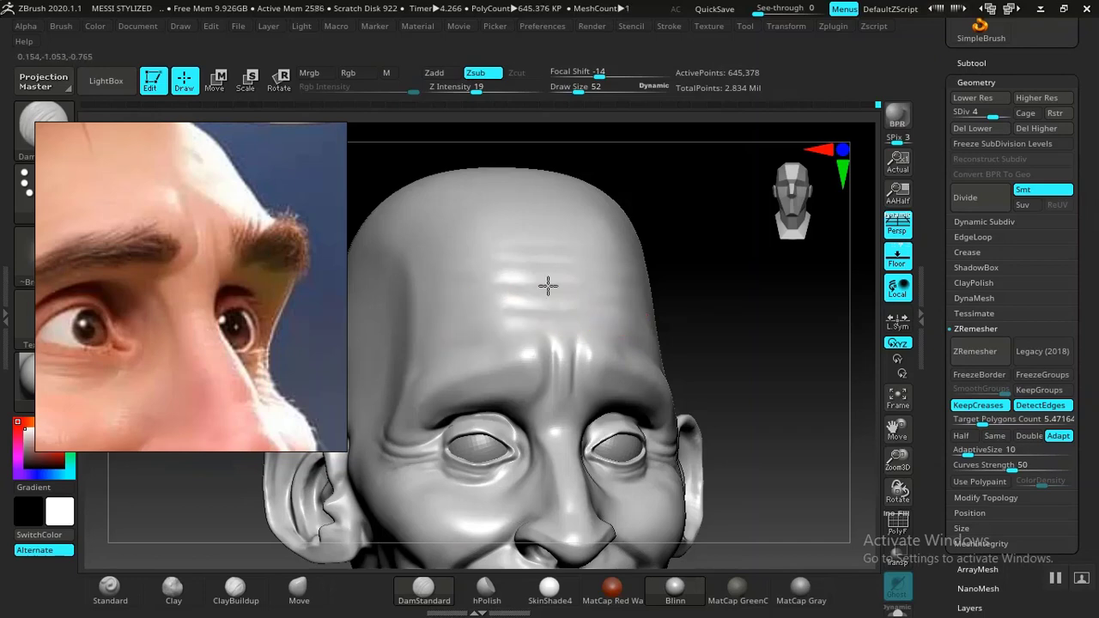
mouse_move(818, 433)
alt+mouse_down()
mouse_move(748, 363)
mouse_move(785, 590)
alt+mouse_up()
drag(792, 401, 837, 429)
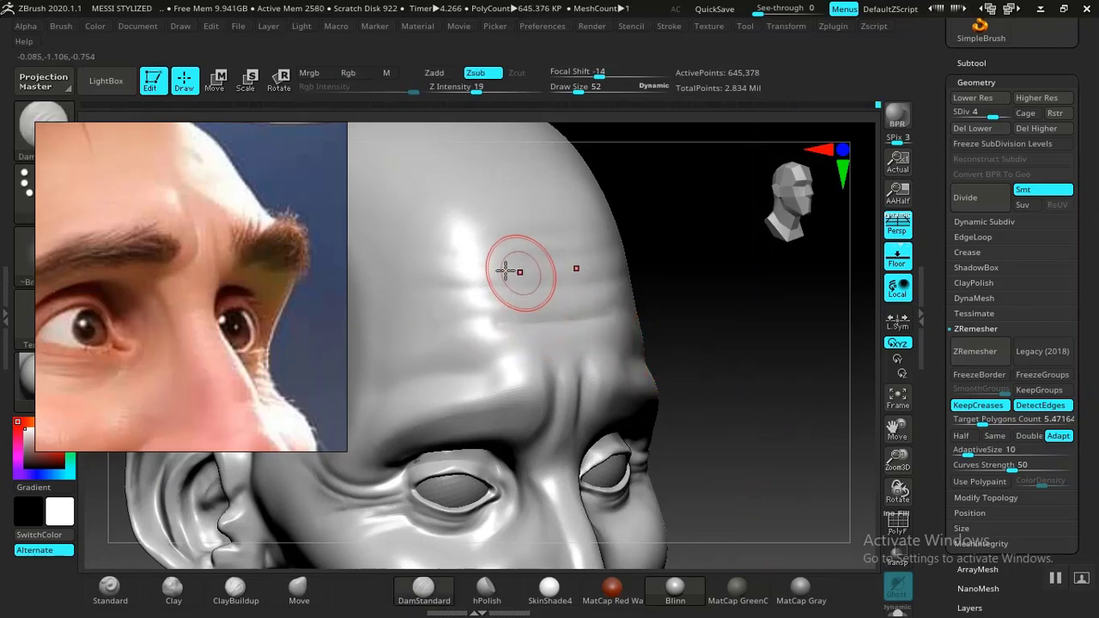
mouse_move(794, 401)
alt+mouse_down()
mouse_move(661, 287)
mouse_move(752, 345)
mouse_move(719, 398)
mouse_move(704, 358)
mouse_move(695, 401)
mouse_move(727, 400)
mouse_move(753, 481)
alt+mouse_up()
mouse_move(753, 481)
mouse_down()
mouse_move(768, 479)
mouse_move(790, 375)
mouse_move(773, 417)
mouse_move(773, 456)
mouse_move(789, 459)
mouse_move(726, 405)
mouse_move(816, 513)
mouse_up()
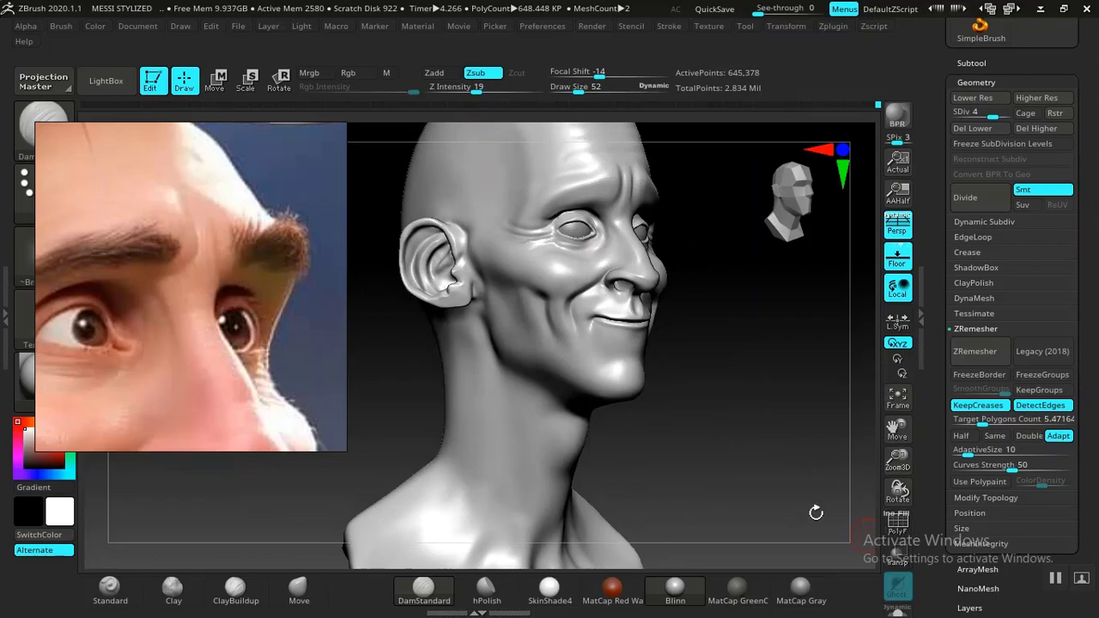